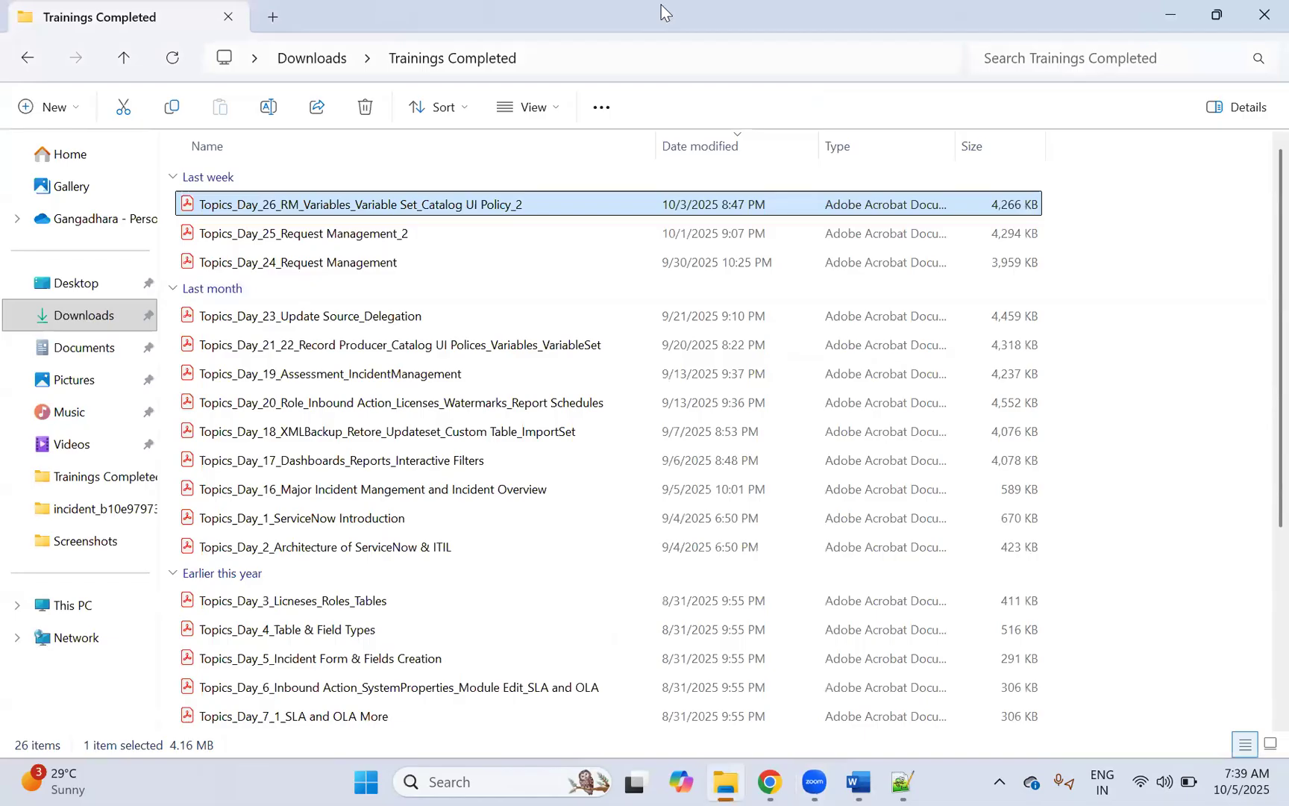
Step: Switch from File Explorer to the ServiceNow Catalog Items list in Chrome
key("alt+Tab")
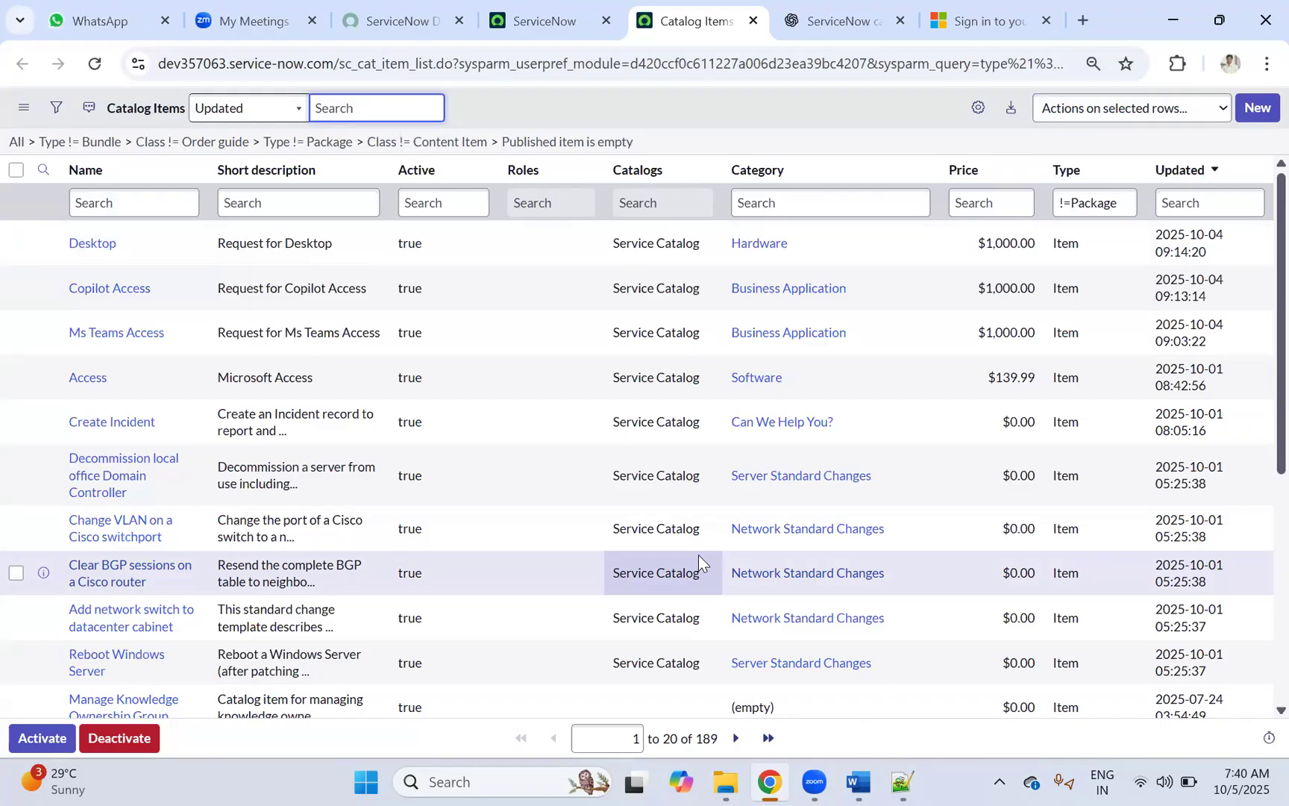
Step: Read the Word notes' Quick Recap bullets on Variable, Variable Set and Catalog UI Policy, then return to ServiceNow
left_click(846, 765)
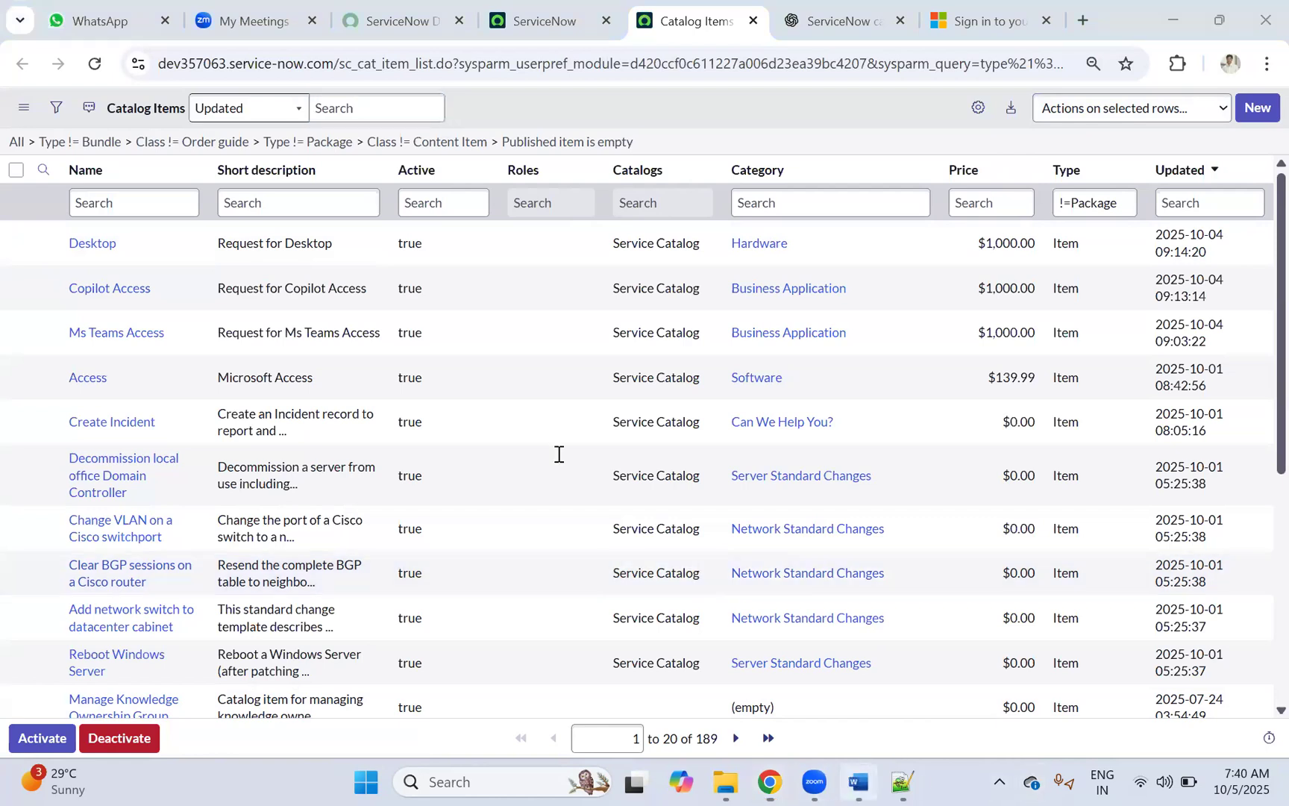
scroll(554, 456, "down", 12)
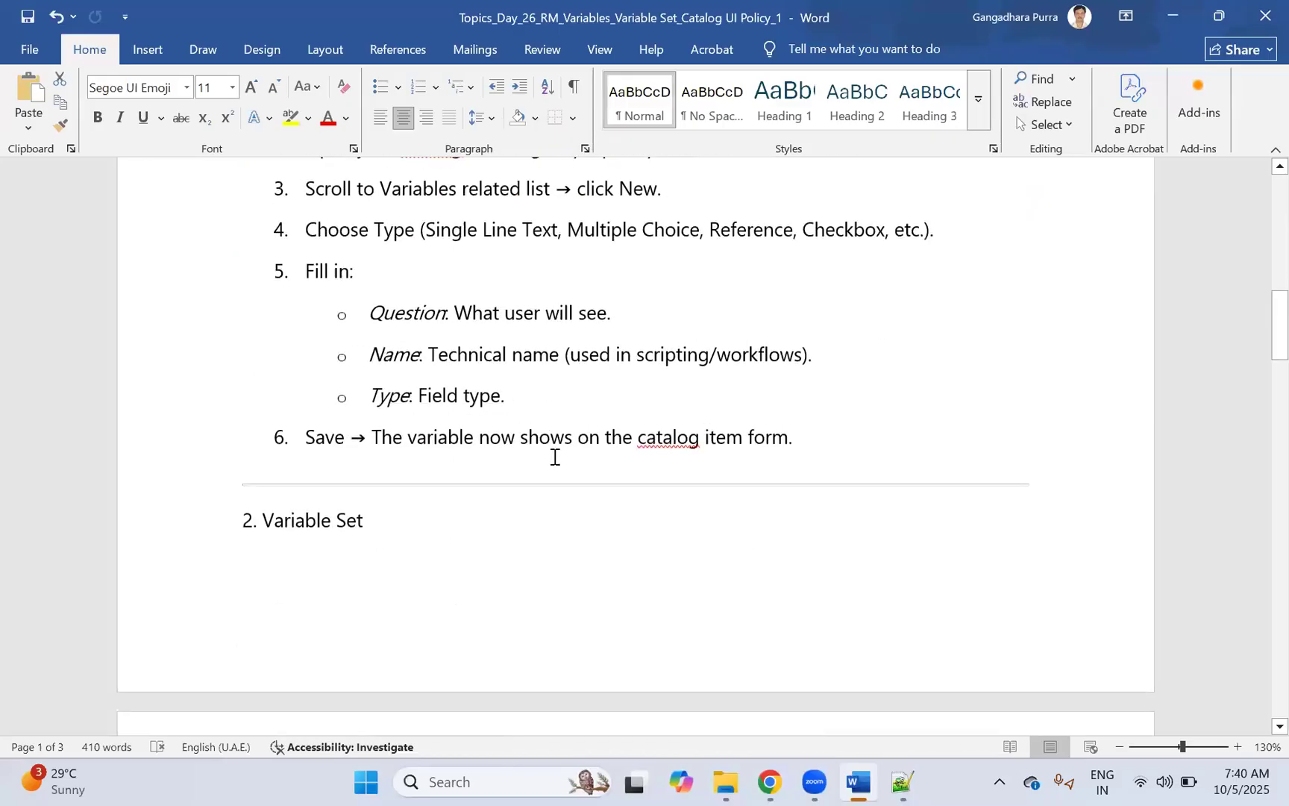
scroll(552, 457, "down", 4)
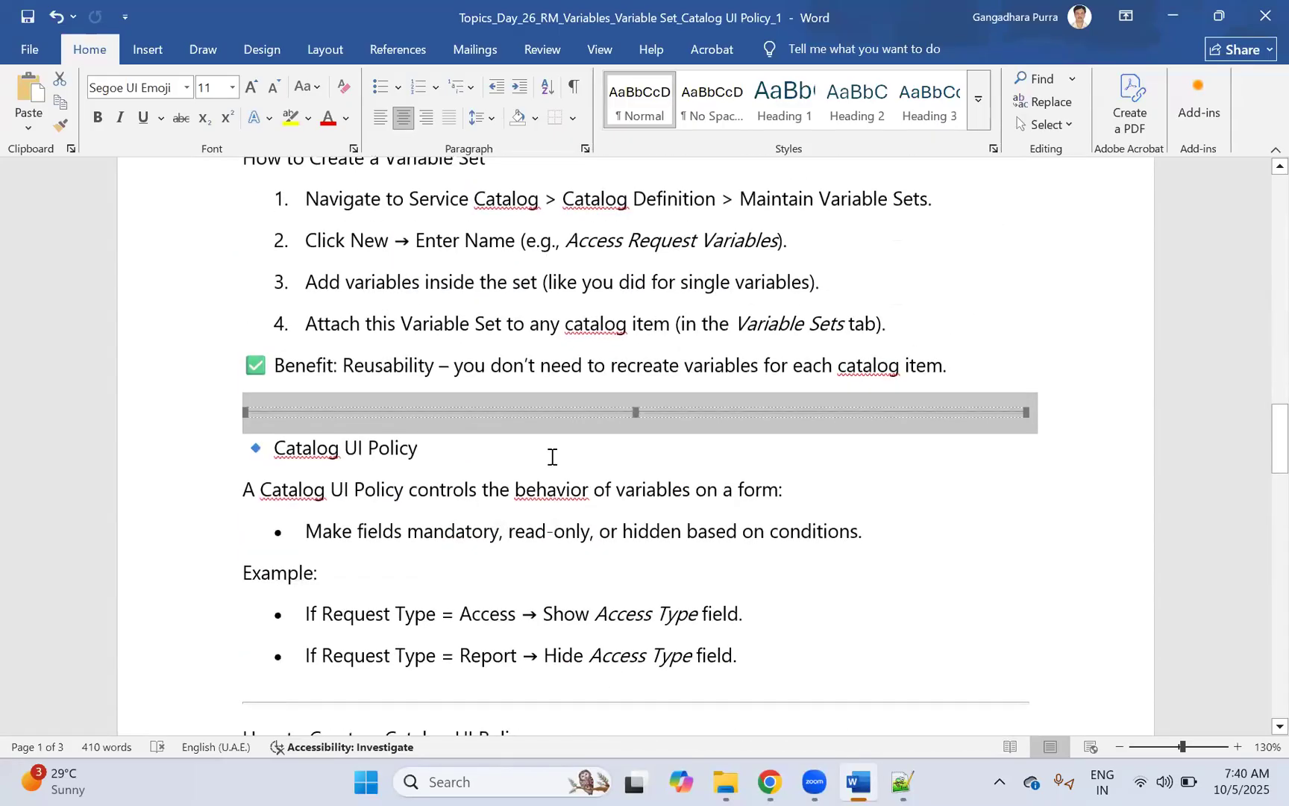
scroll(552, 456, "down", 10)
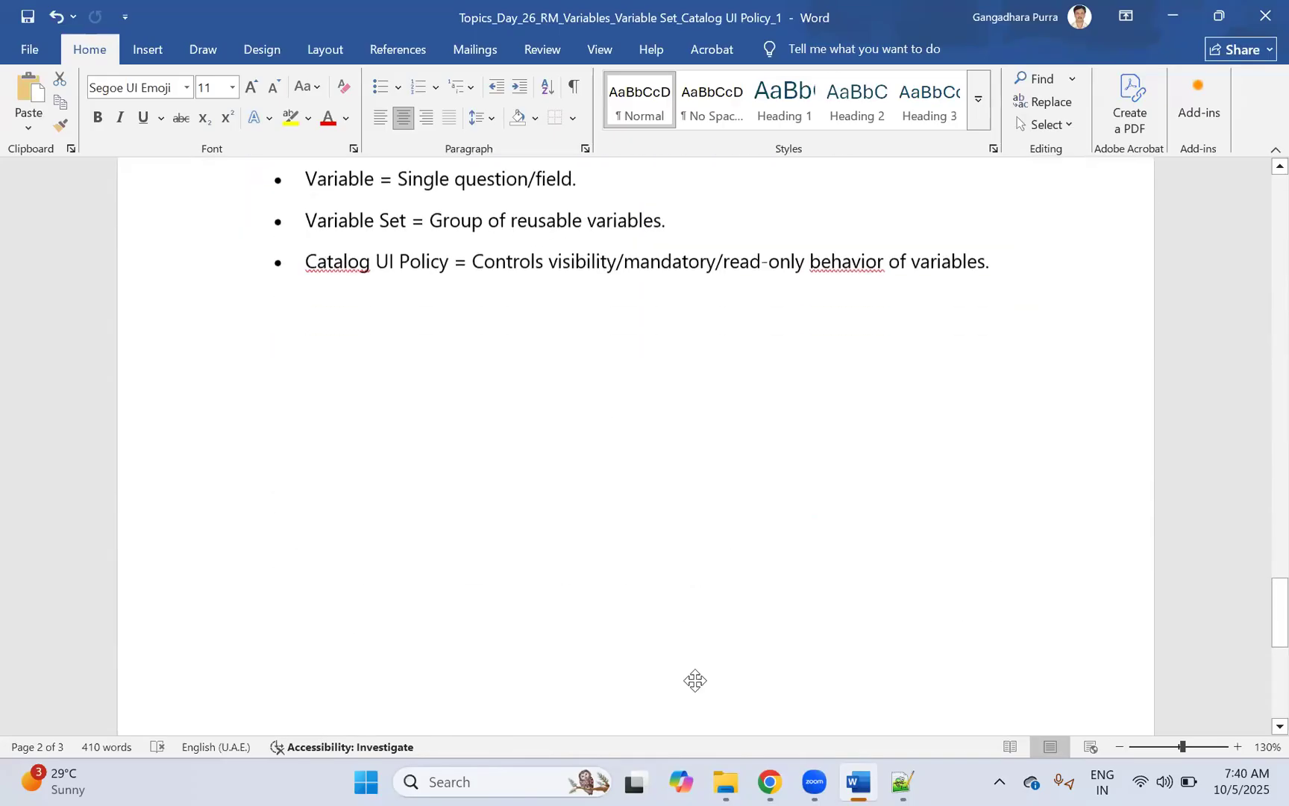
key("alt+Tab")
Step: Open the Desktop catalog item in its own tab alongside the Catalog Items list
middle_click(80, 249)
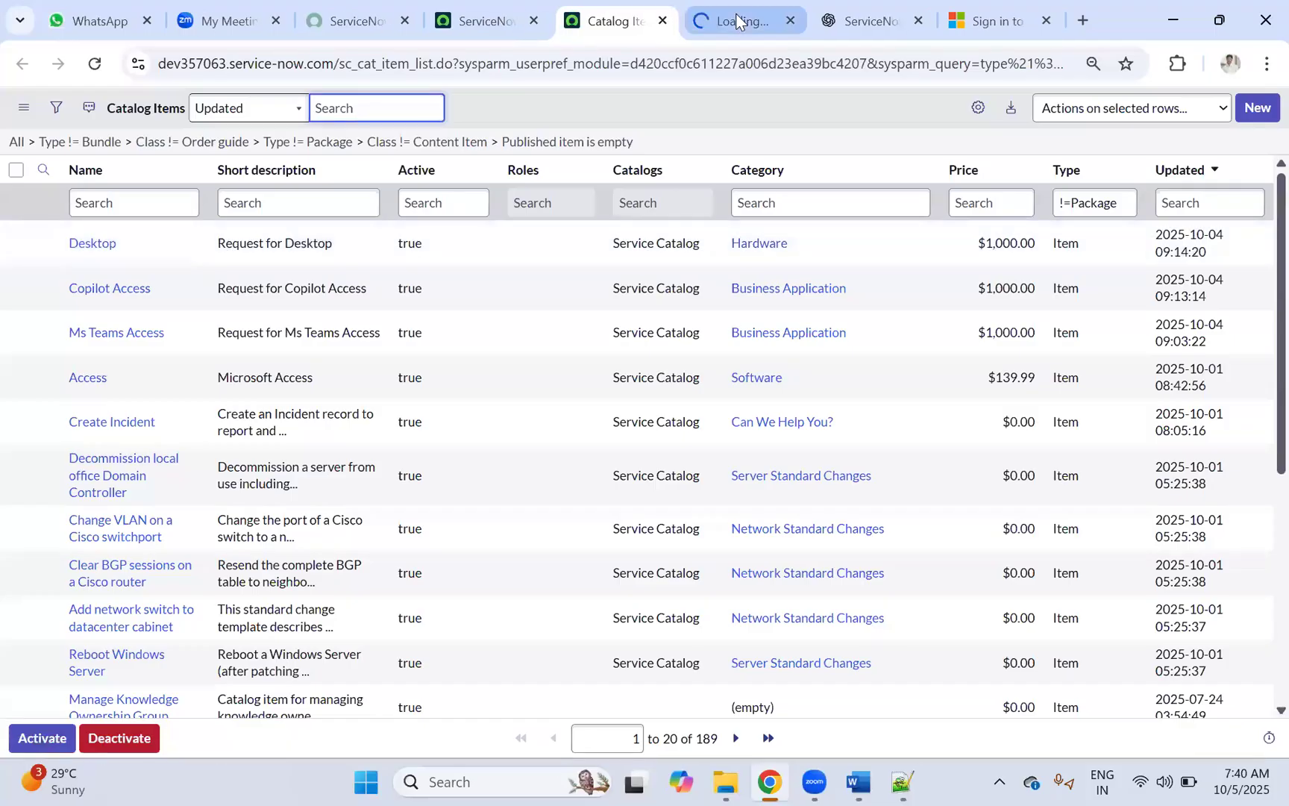
left_click(726, 33)
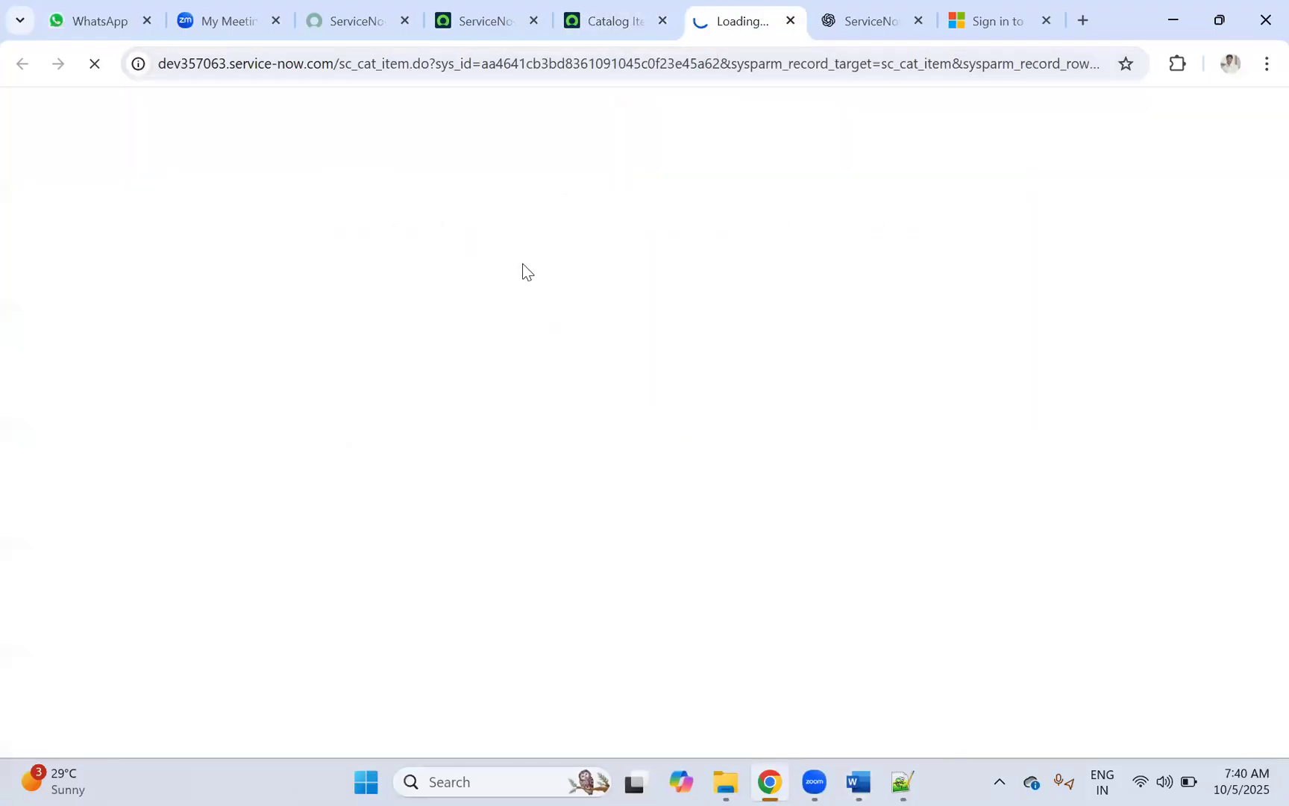
left_click(622, 9)
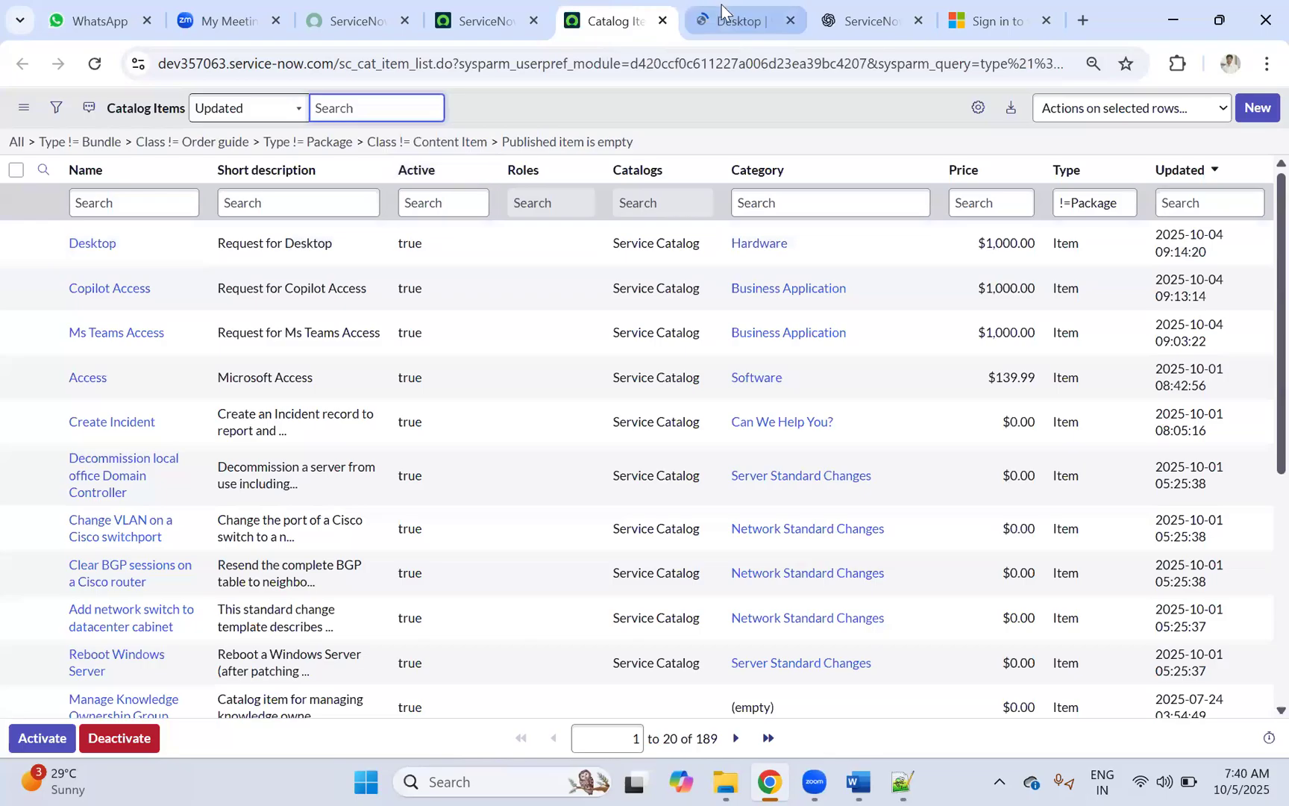
left_click(726, 10)
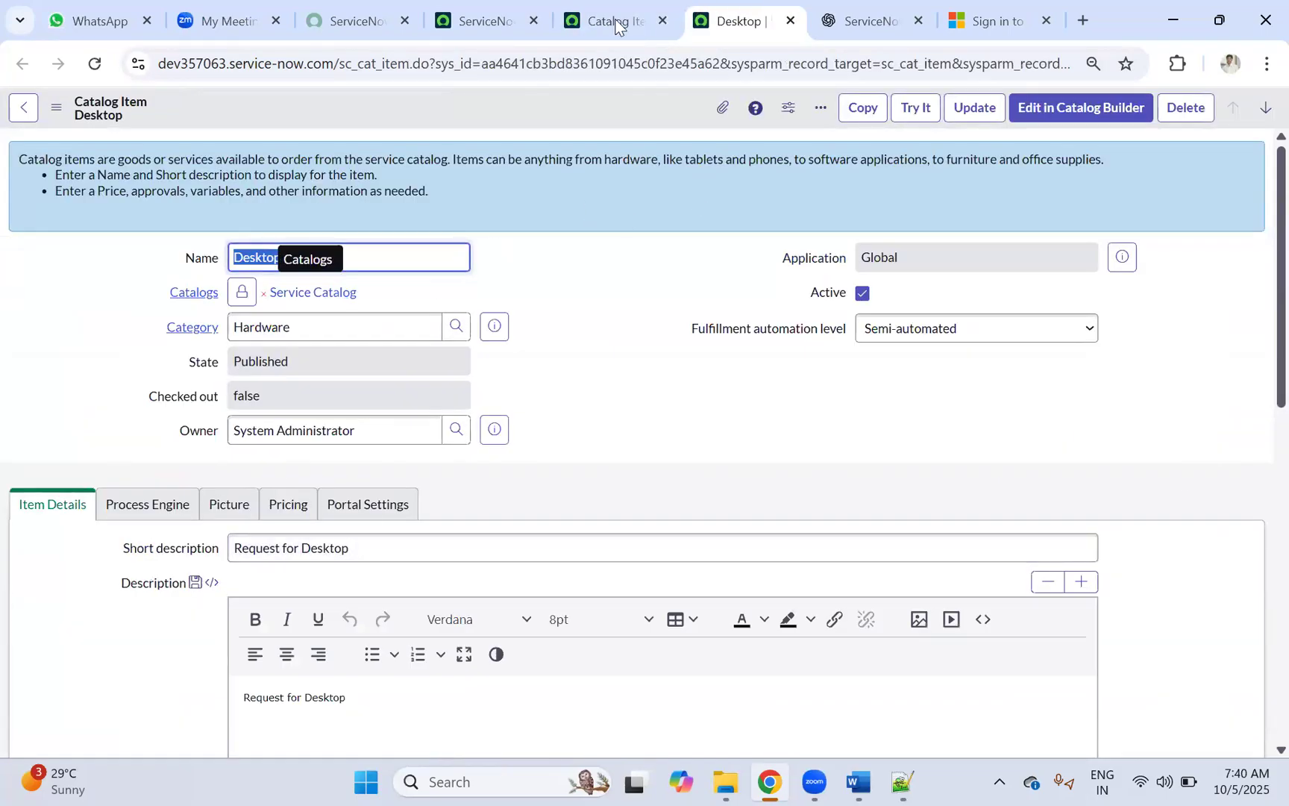
left_click(594, 18)
left_click(726, 14)
key("ctrl+shift+Tab")
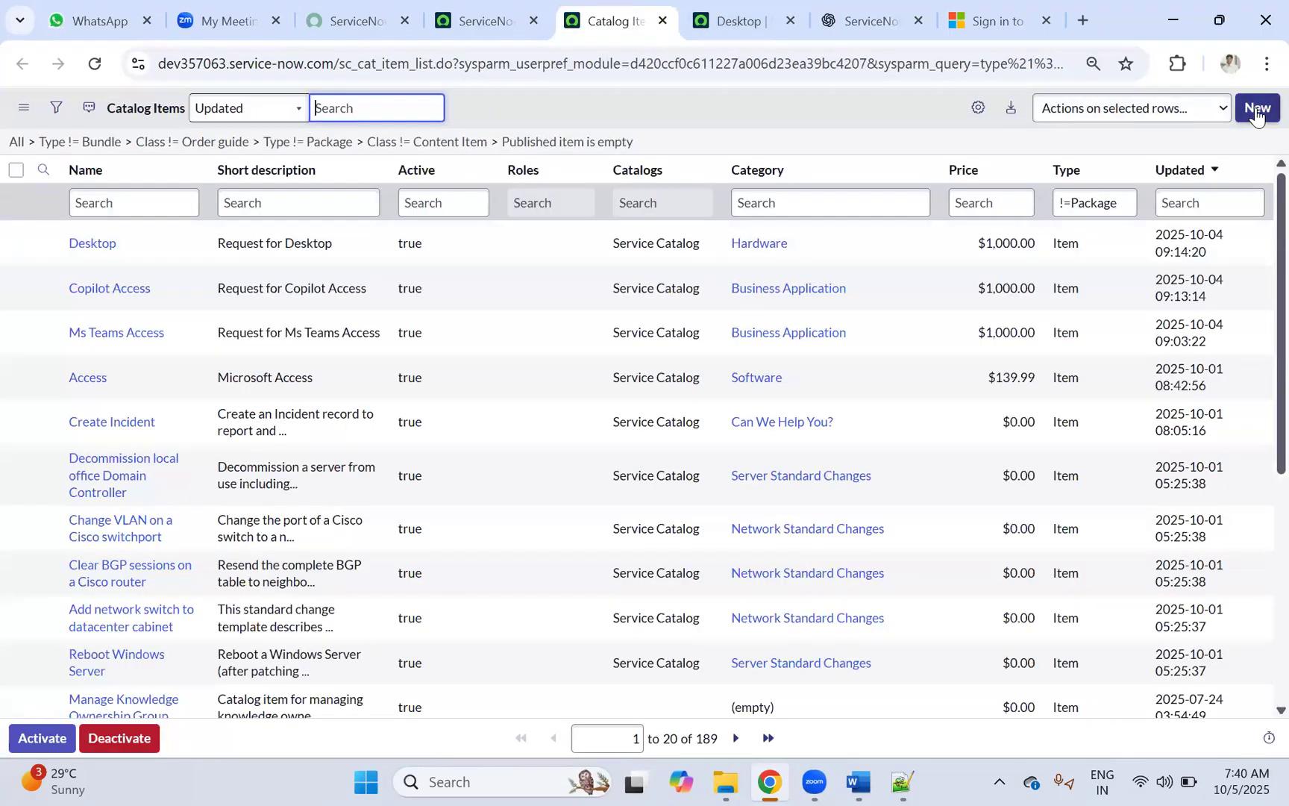
left_click(730, 13)
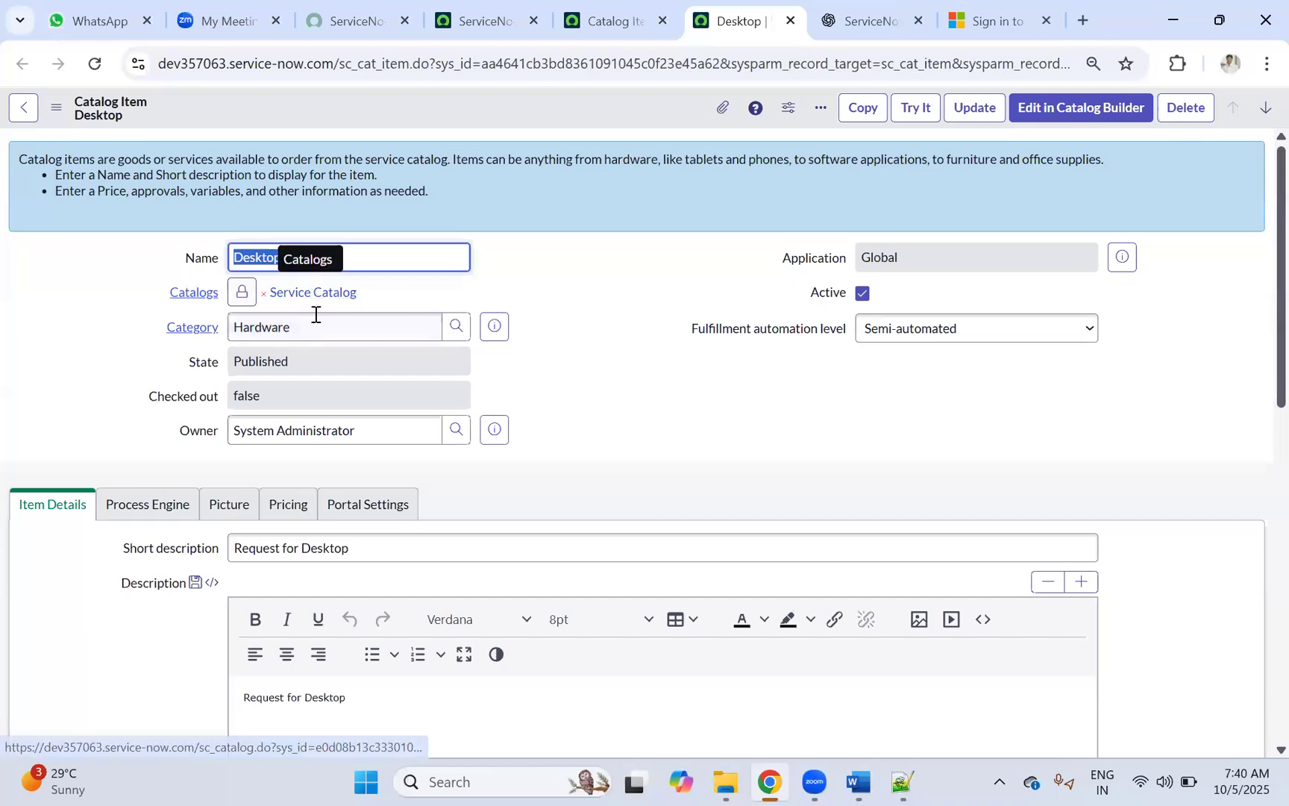
left_click(604, 14)
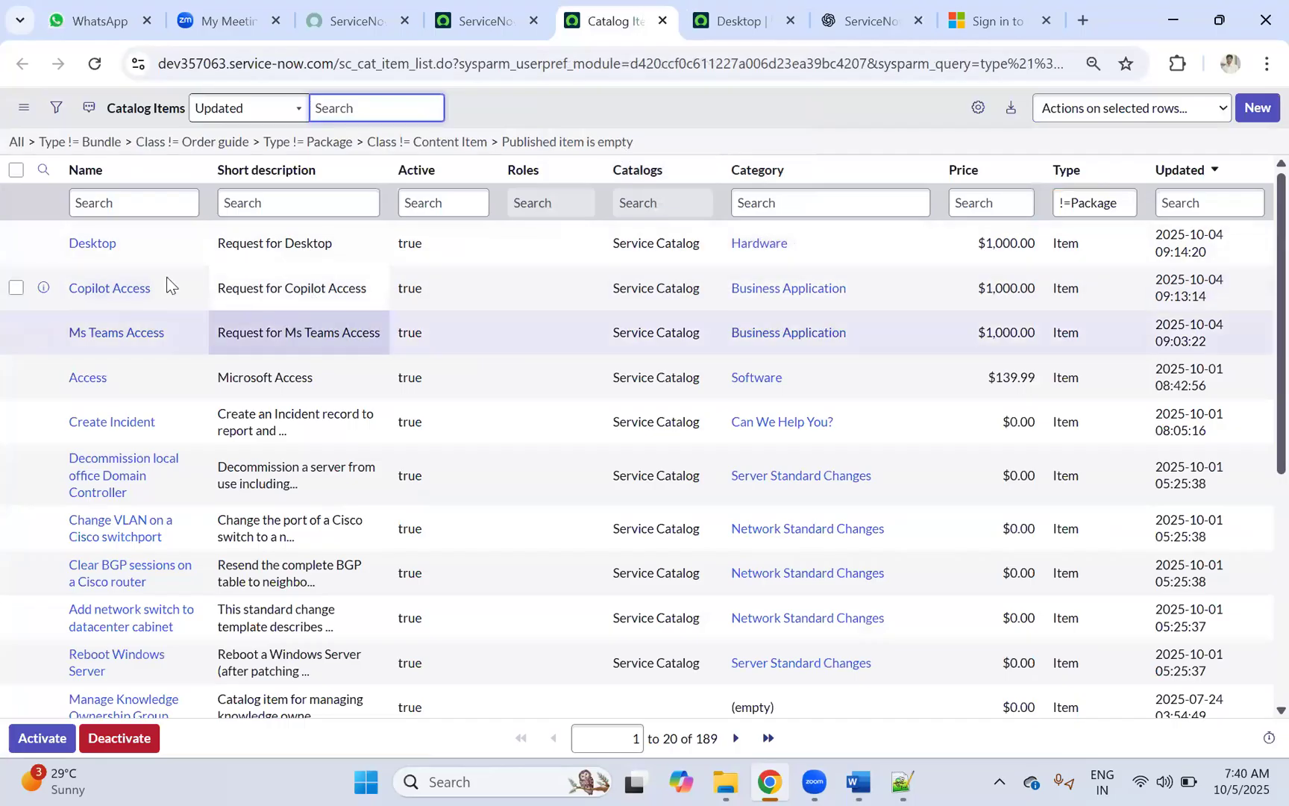
left_click(734, 17)
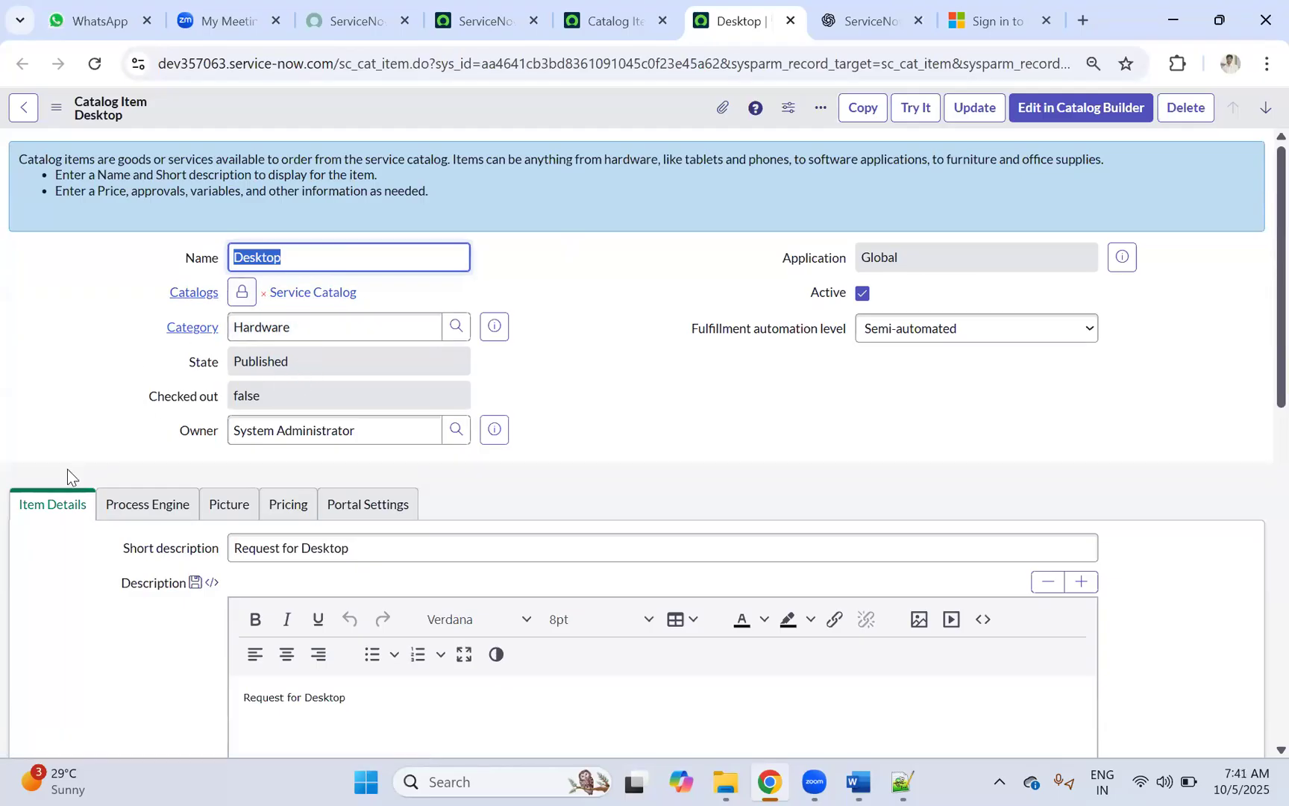
Step: Show Desktop's Variable Sets related list with VS_UserInformation and VS_Justification
scroll(98, 455, "down", 4)
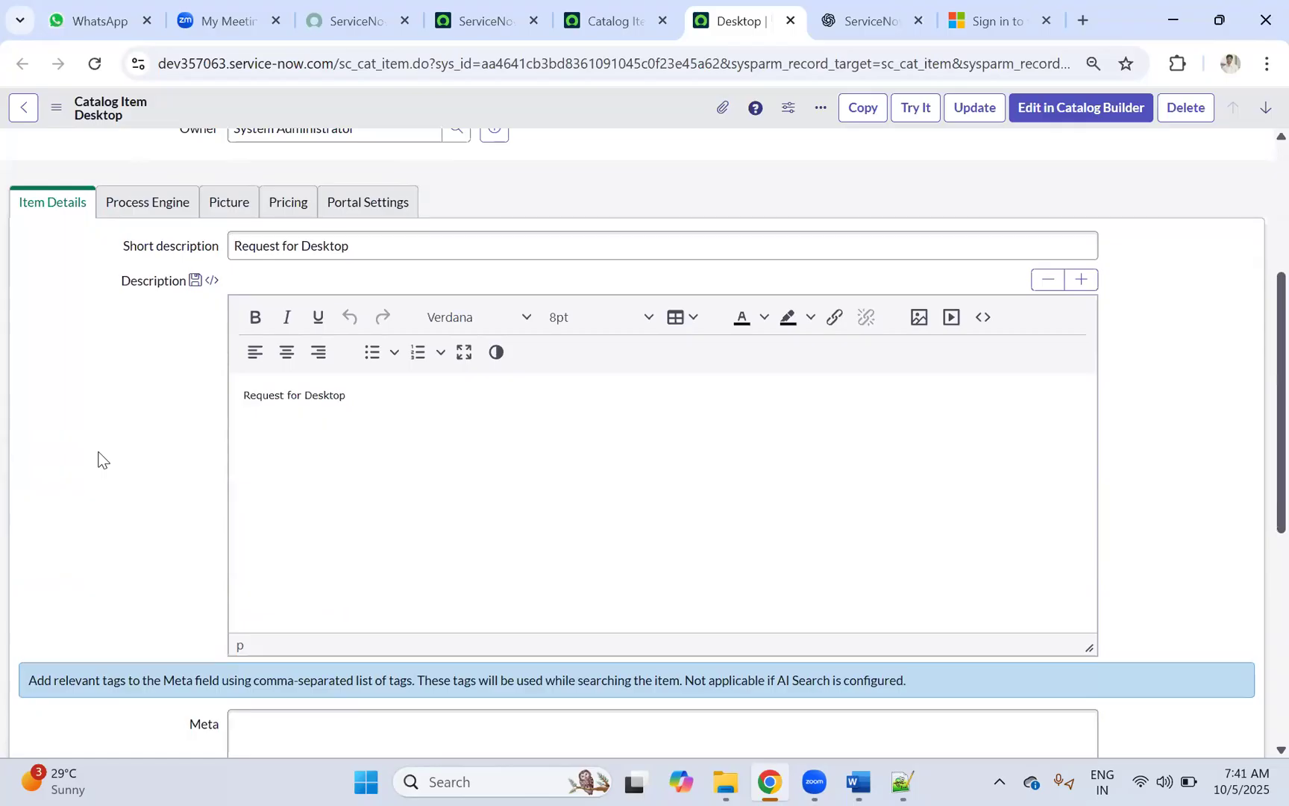
scroll(373, 351, "down", 7)
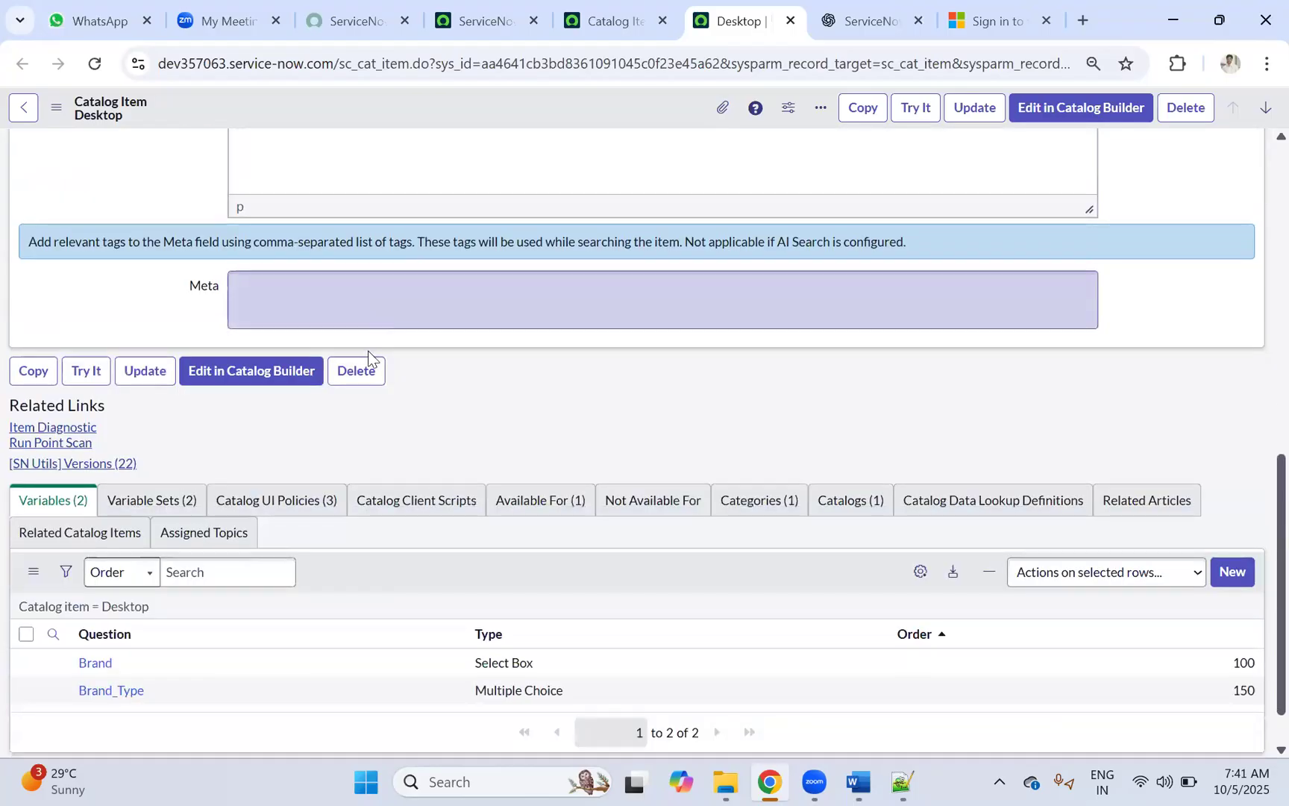
left_click(141, 448)
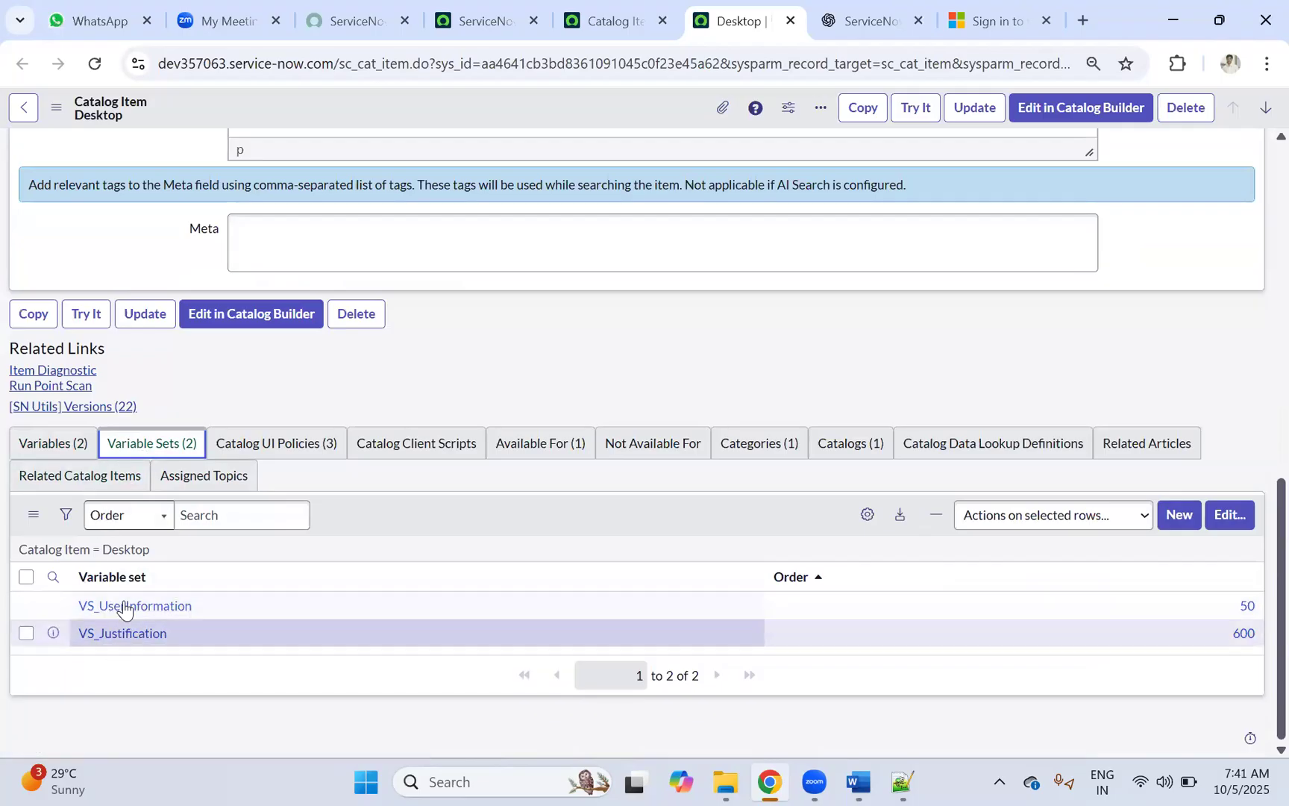
Step: Open Edit Members for Desktop's variable sets and try the Collection search box
left_click(1228, 517)
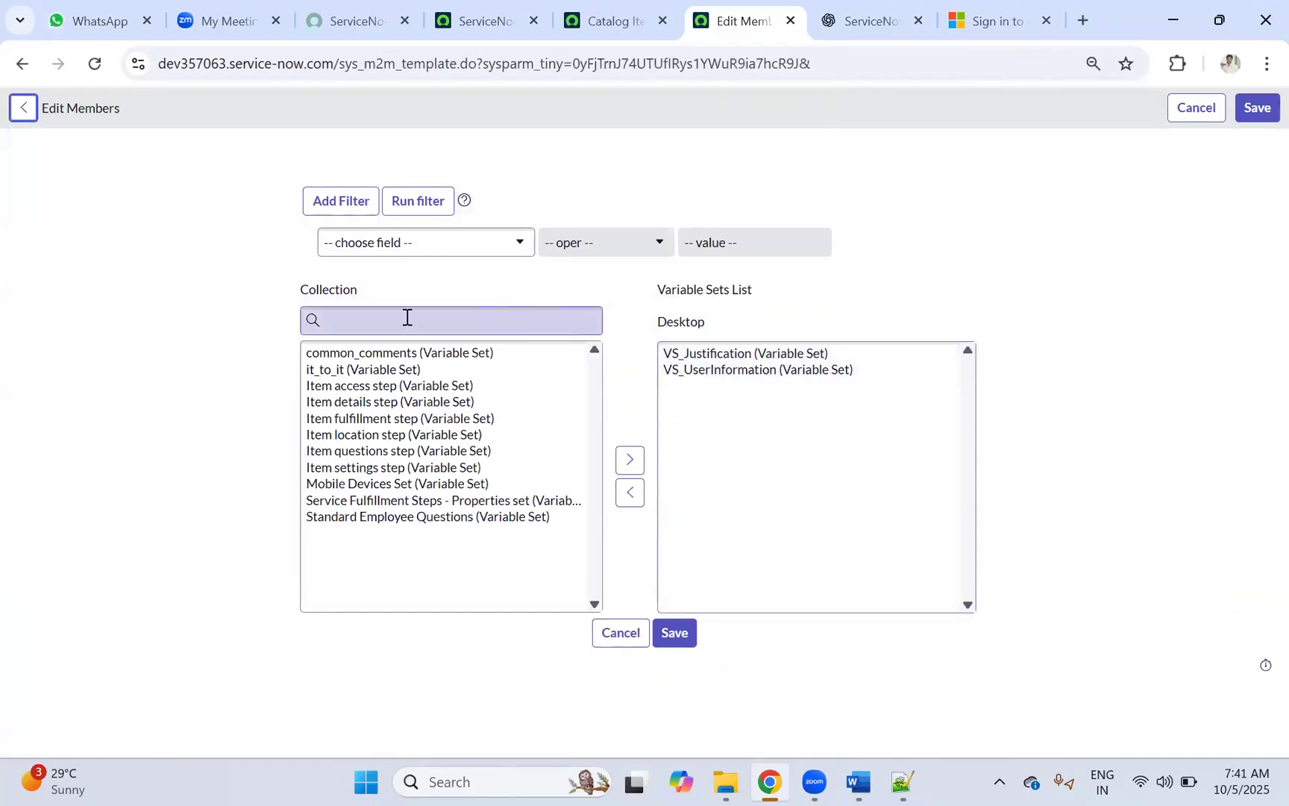
left_click(408, 317)
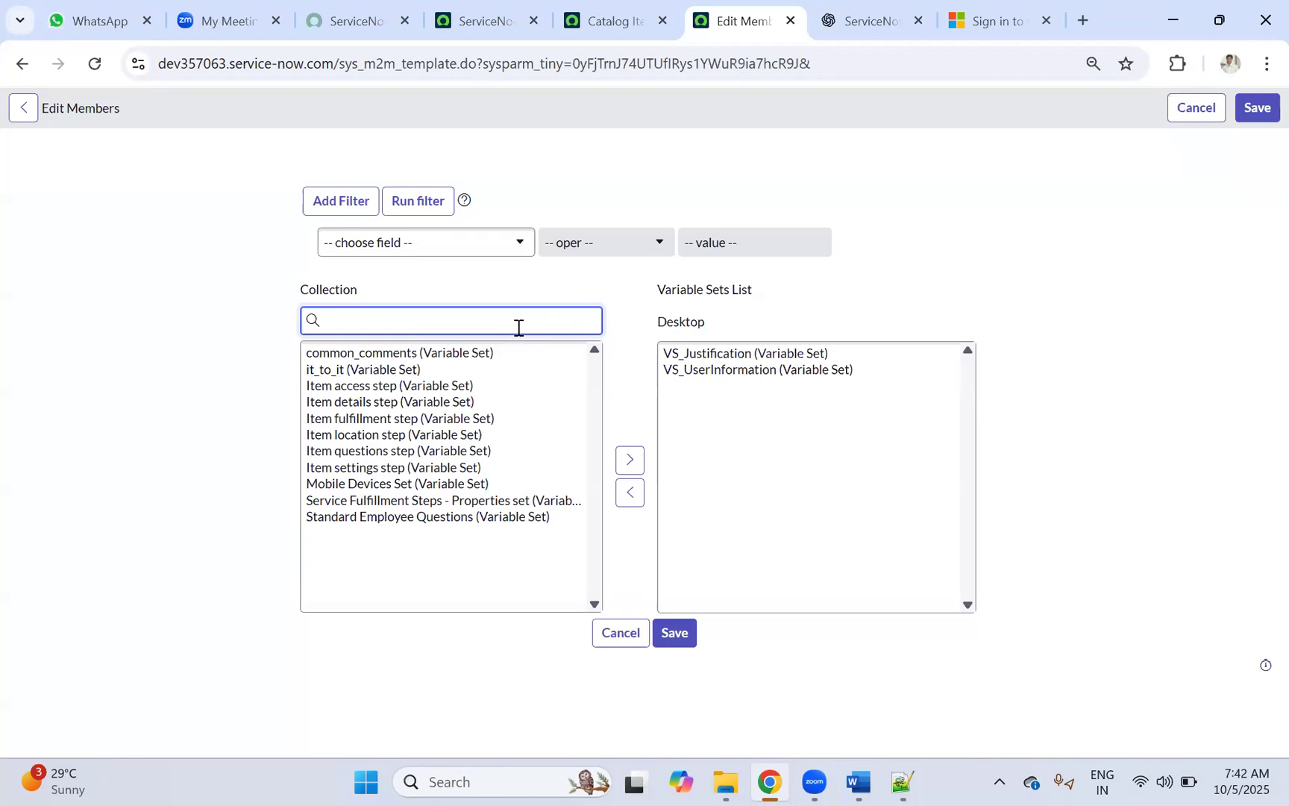
left_click(990, 228)
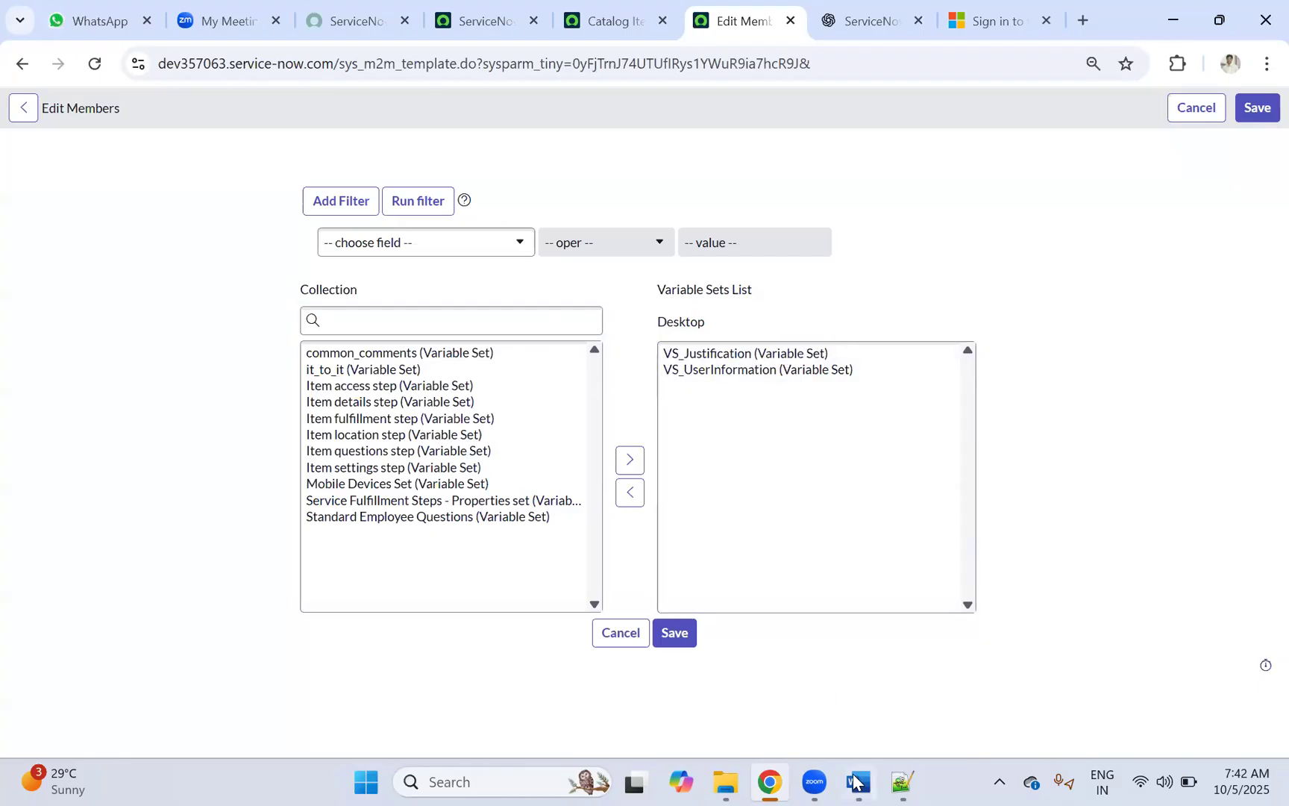
Step: Open the Day 26 Request Management Word notes from the Downloads folder
left_click(729, 780)
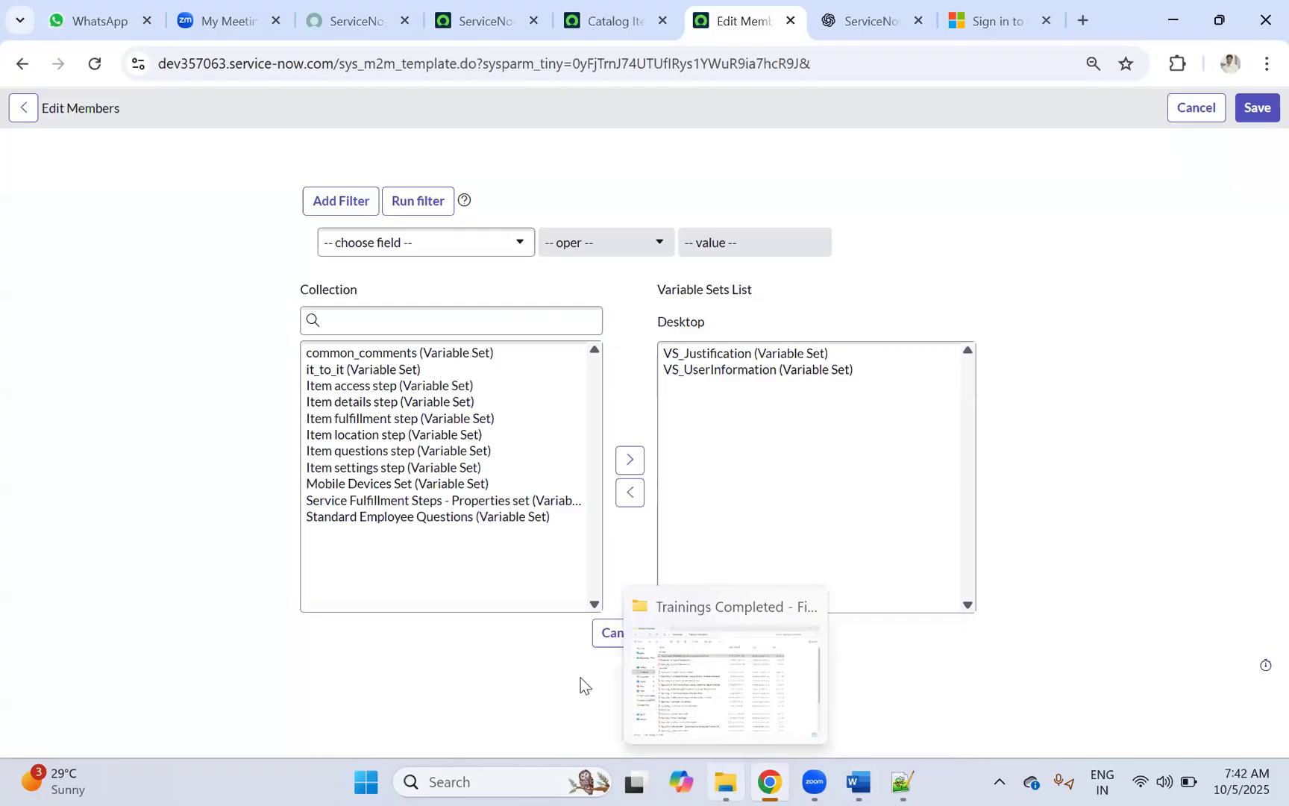
left_click(323, 60)
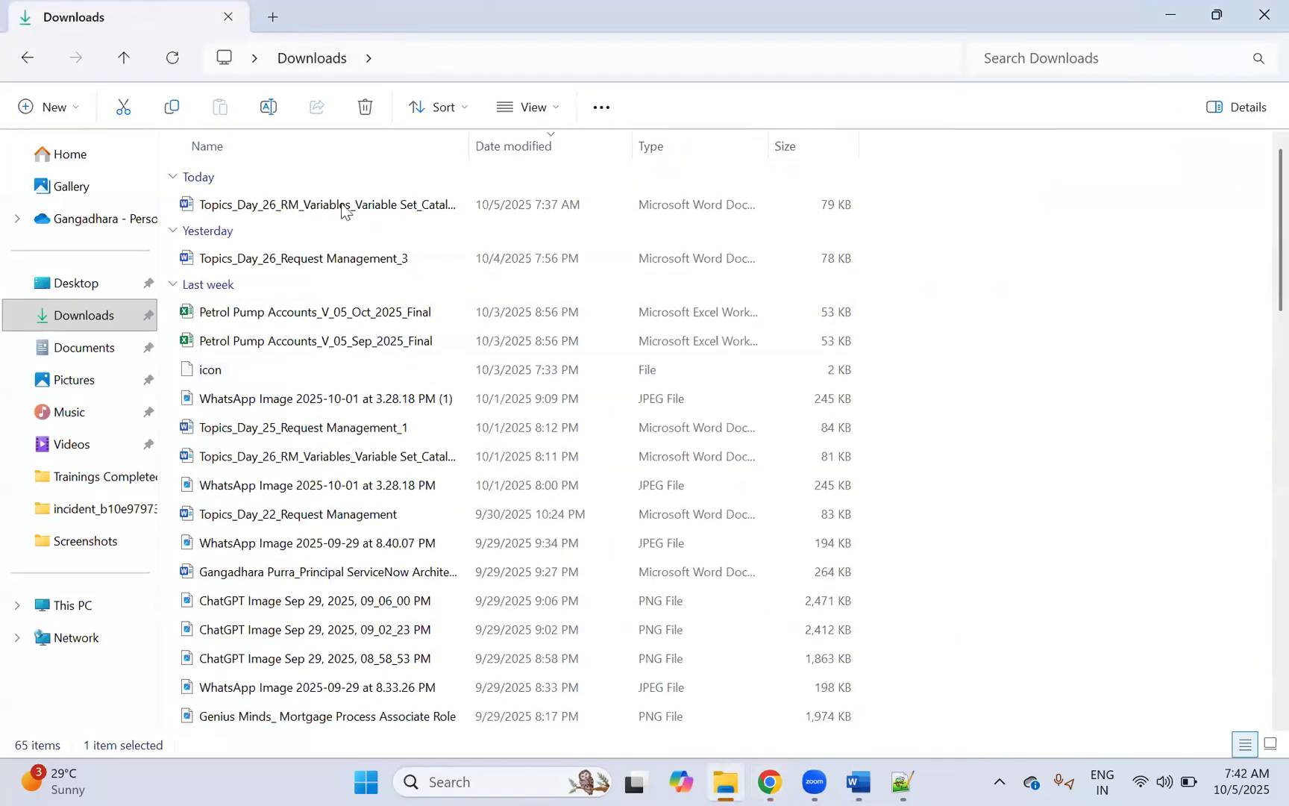
double_click(304, 209)
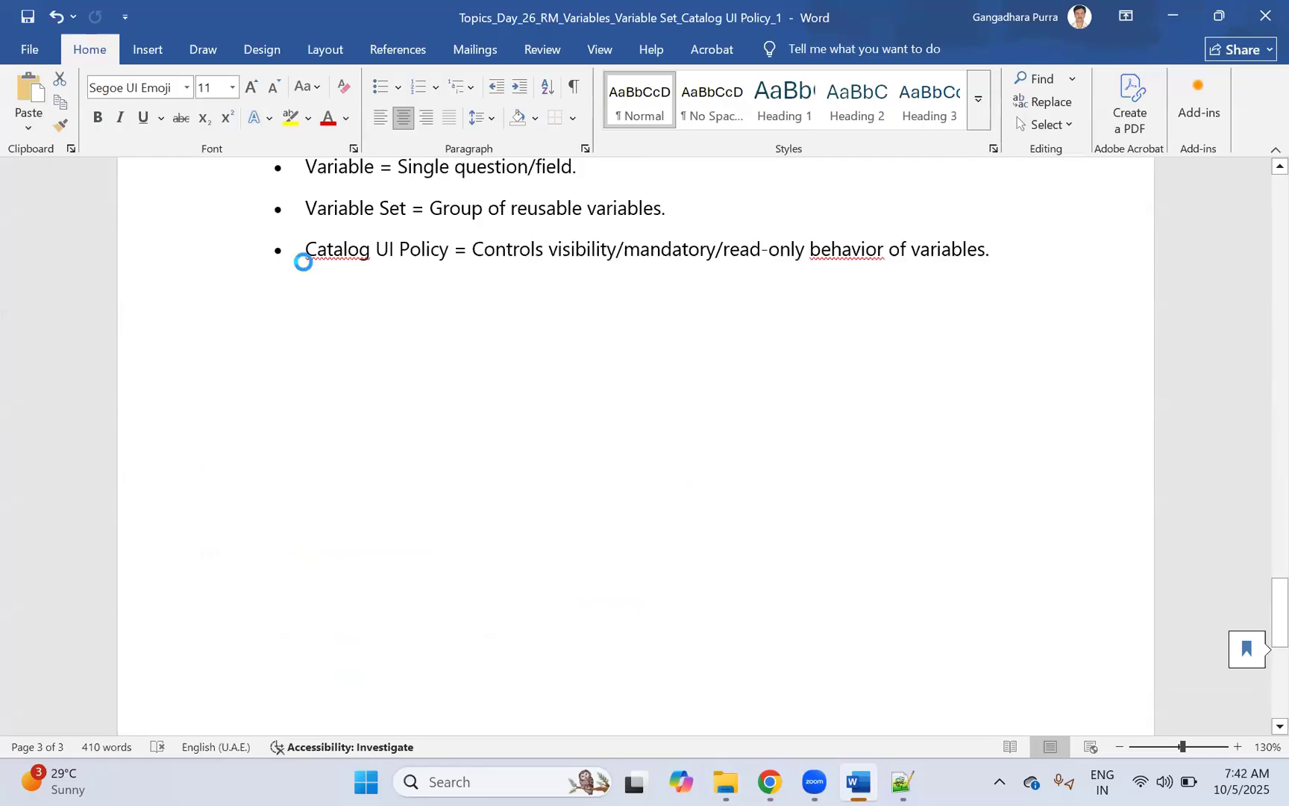
scroll(561, 362, "down", 12)
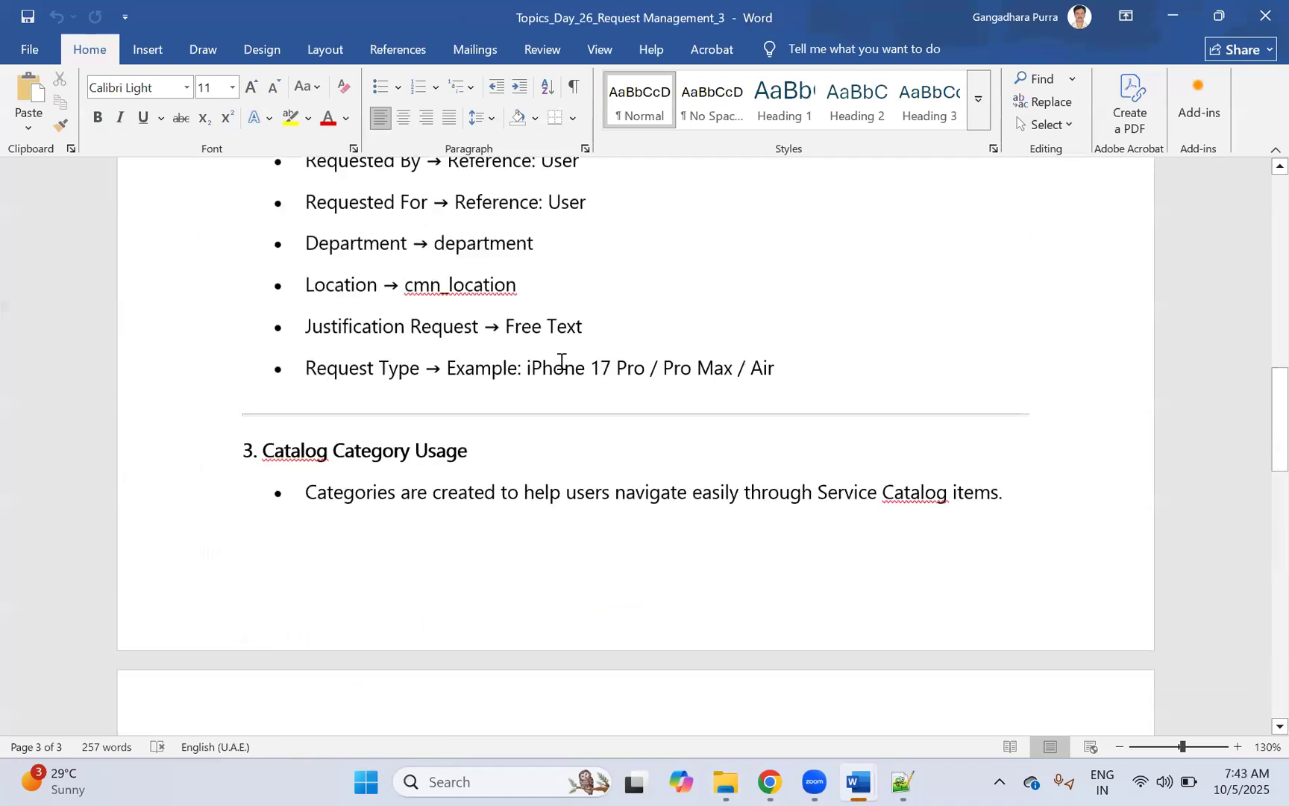
scroll(561, 363, "up", 2)
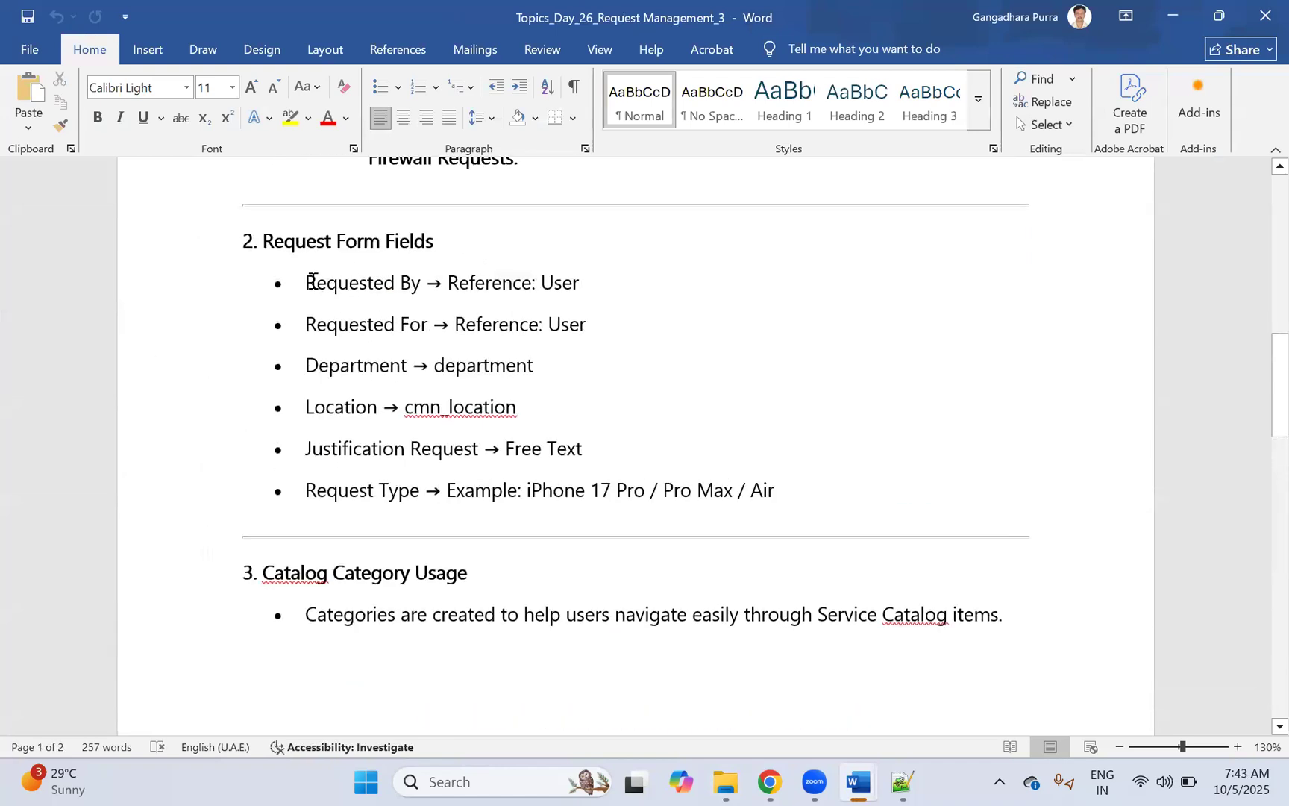
left_click_drag(316, 285, 541, 264)
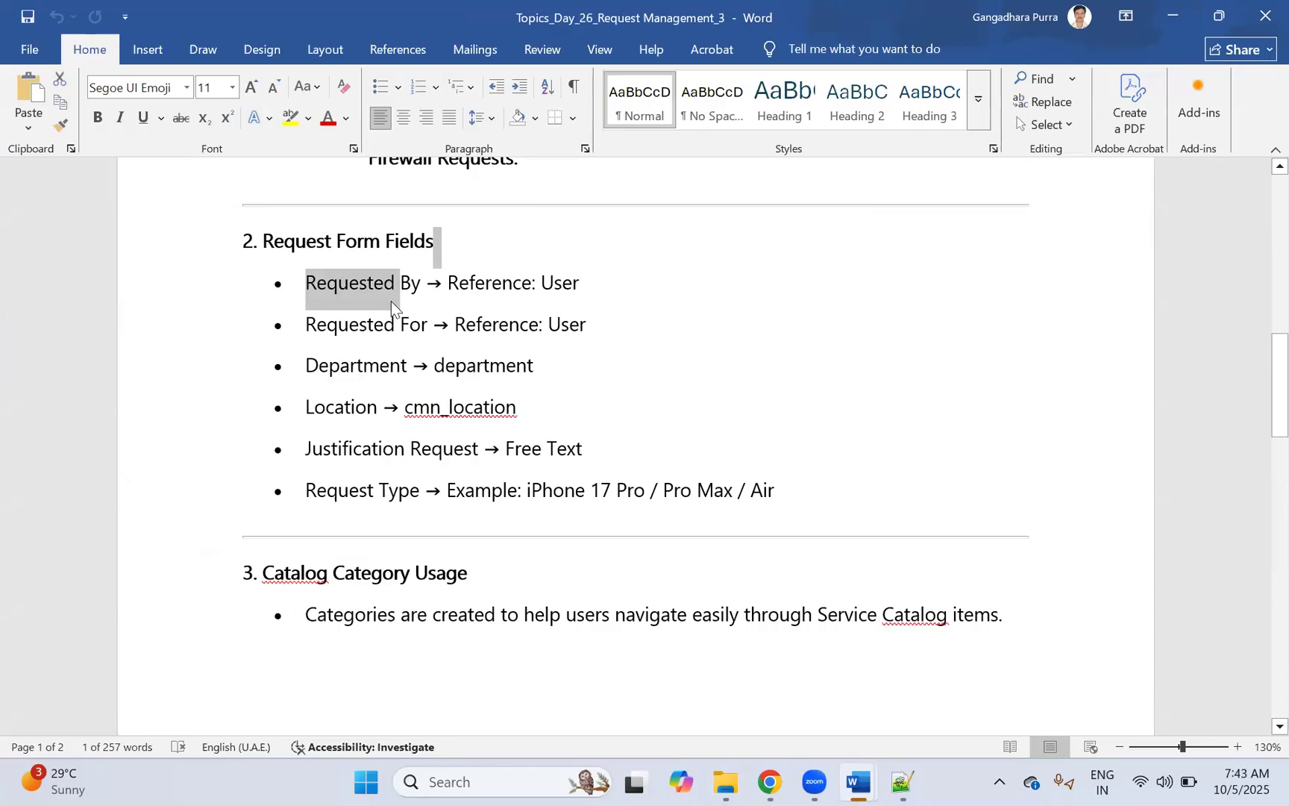
left_click(608, 324)
triple_click(323, 334)
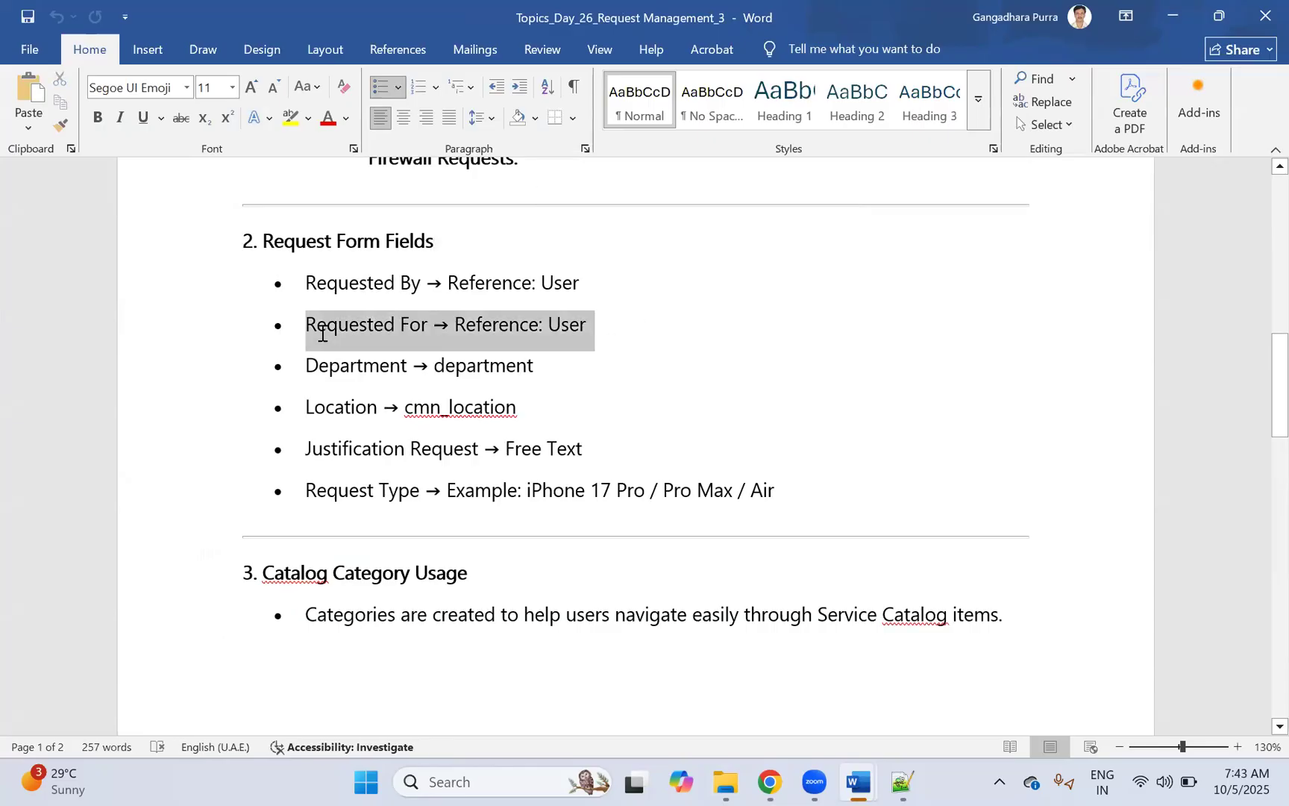
left_click(656, 366)
triple_click(295, 374)
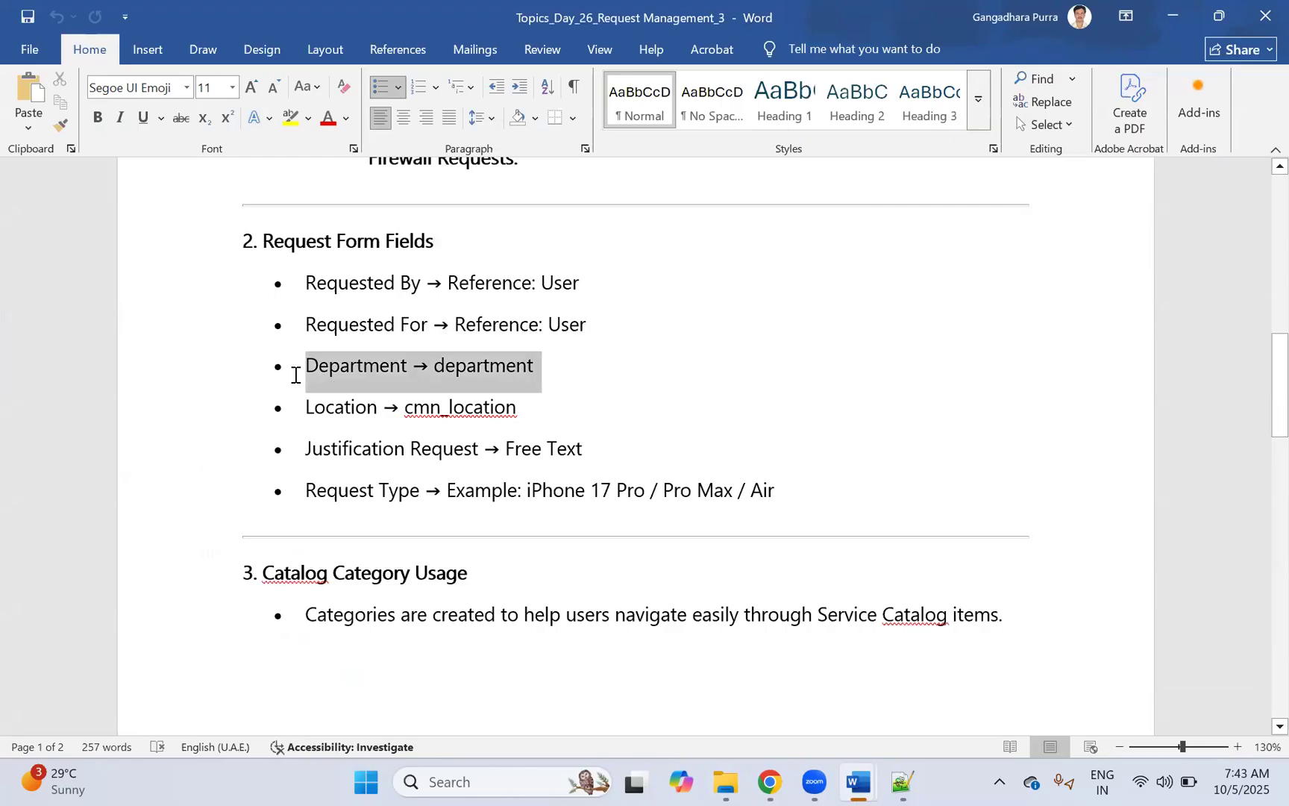
left_click(573, 413)
triple_click(310, 396)
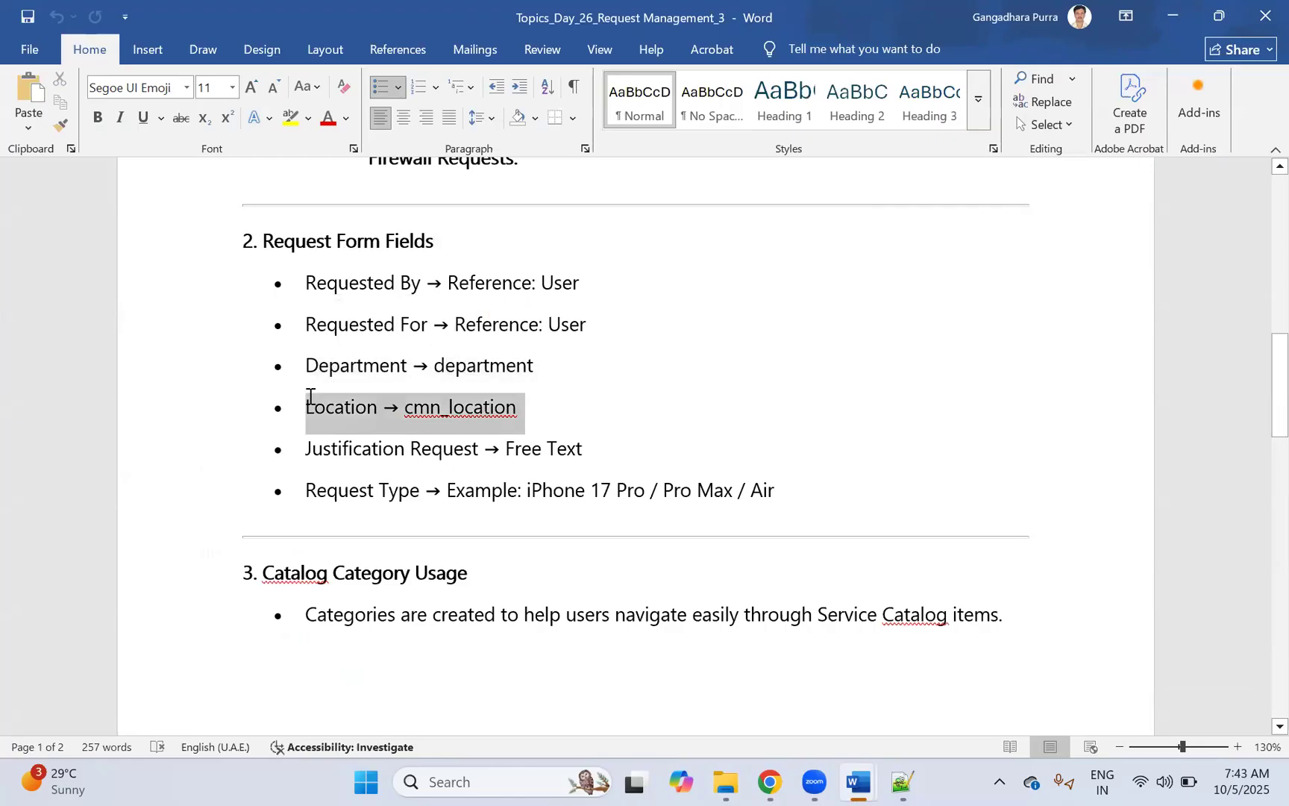
left_click(642, 440)
triple_click(305, 455)
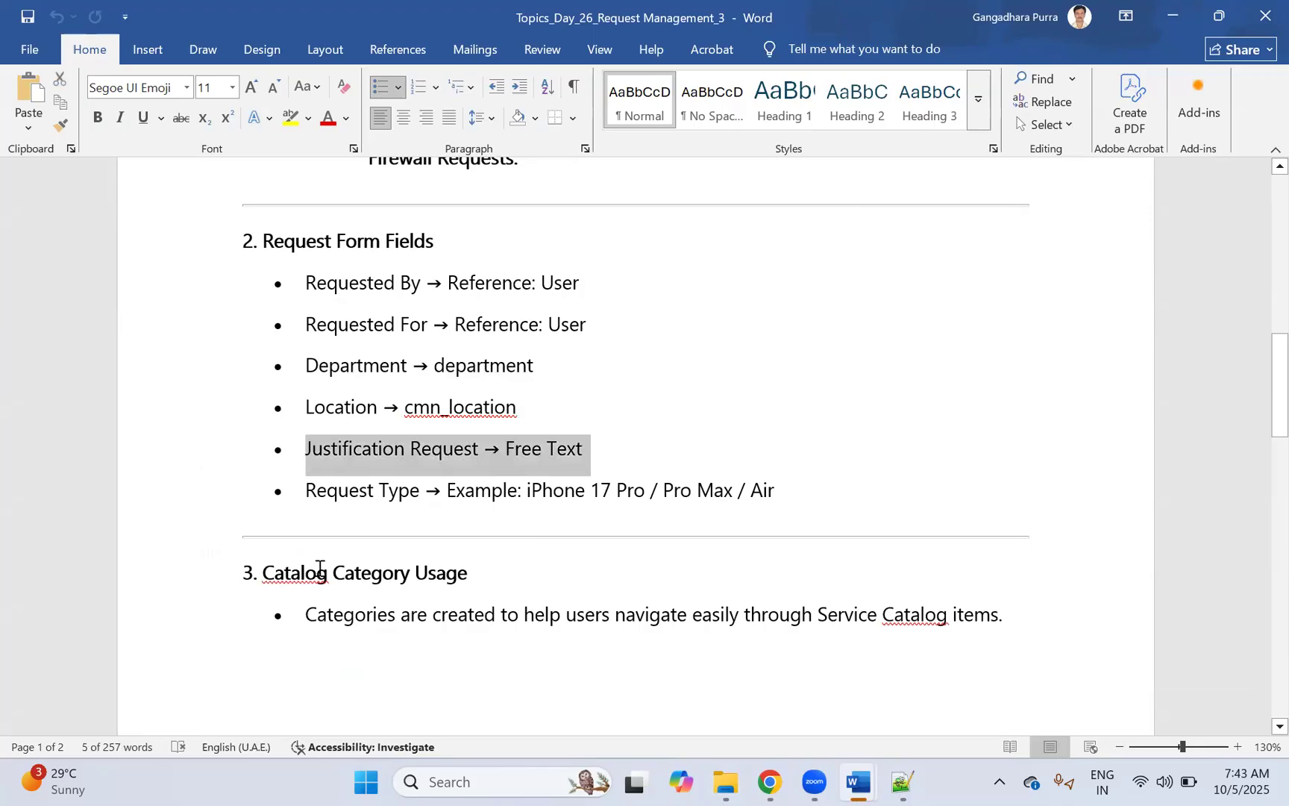
left_click(694, 377)
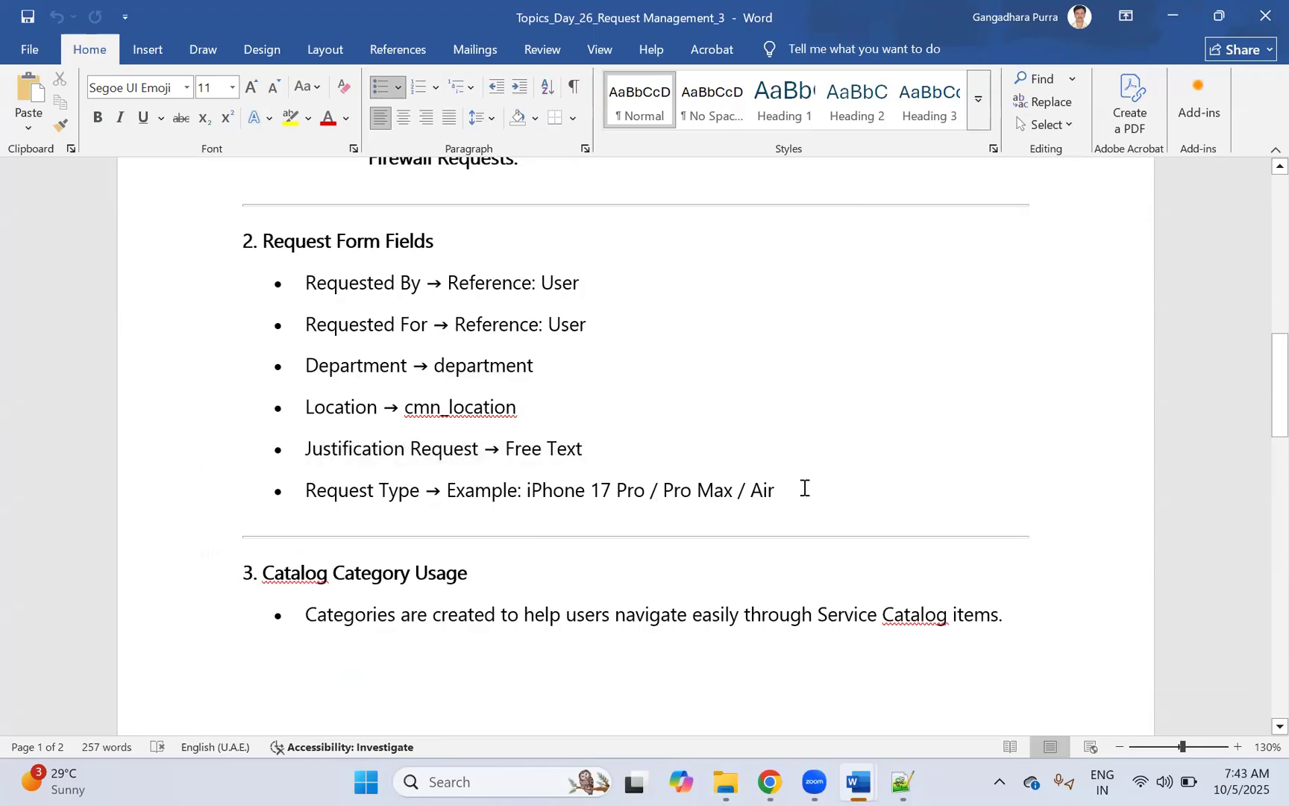
triple_click(317, 483)
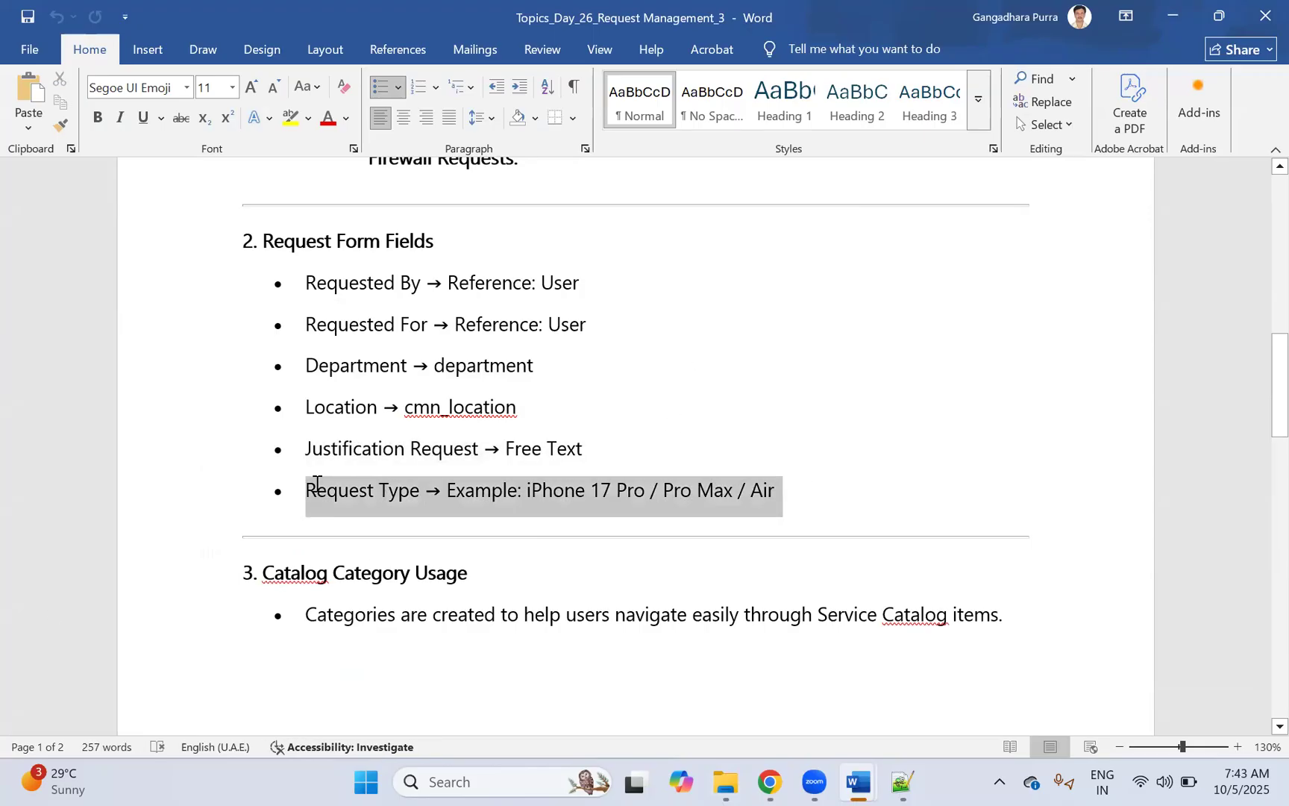
left_click(829, 493)
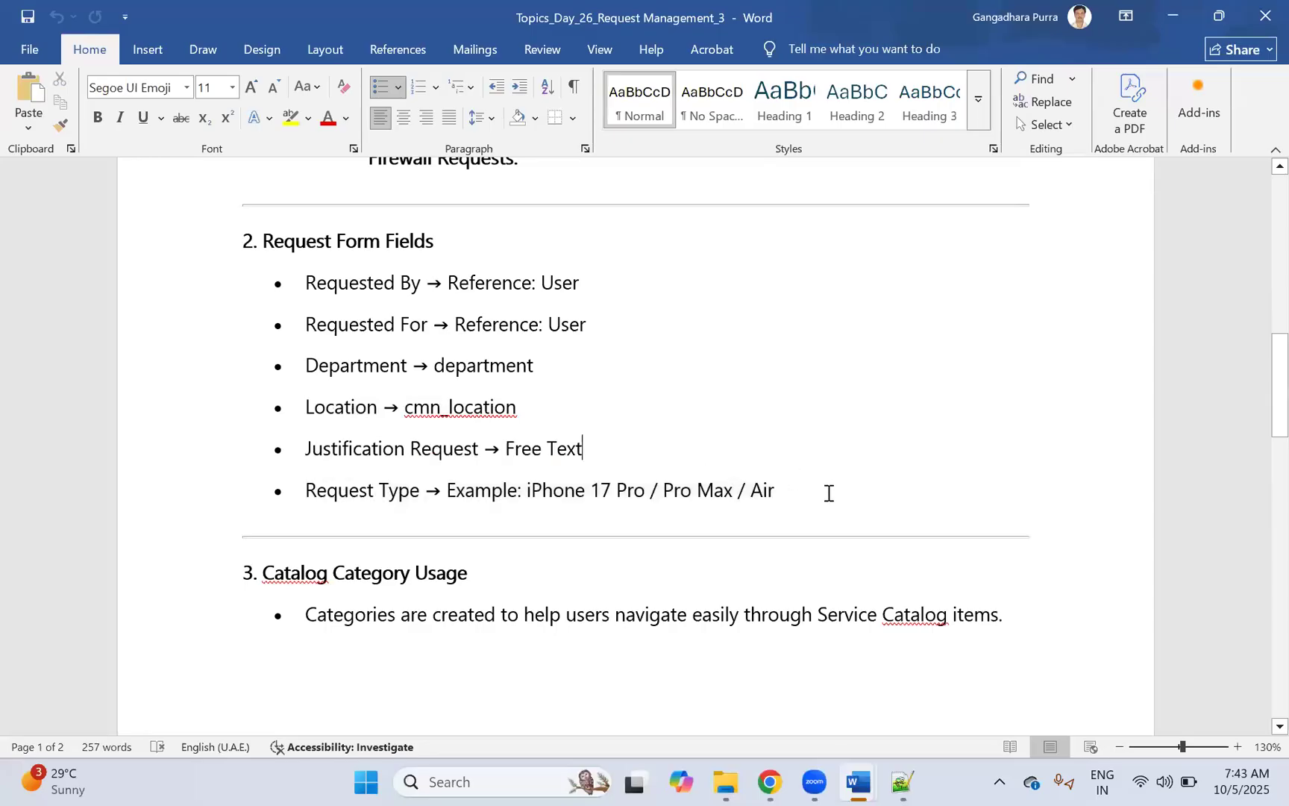
triple_click(321, 492)
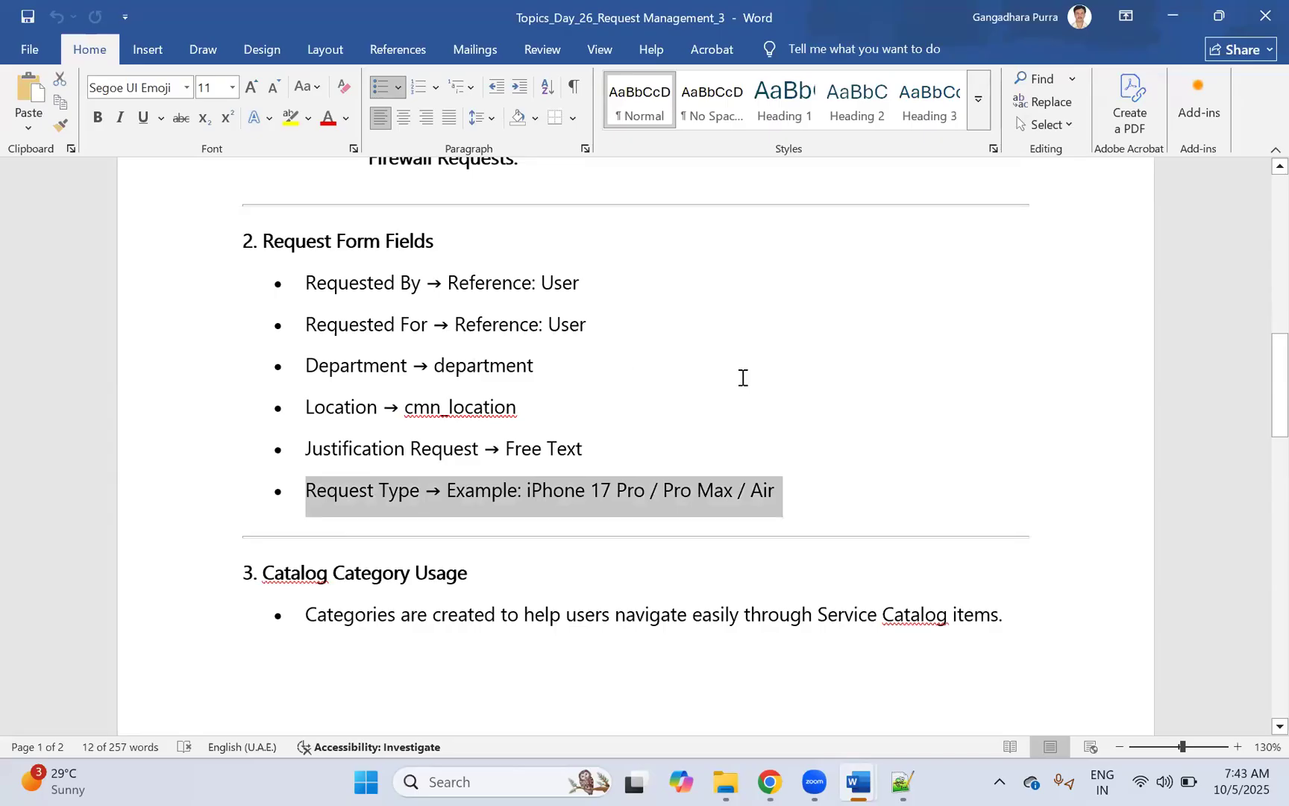
left_click_drag(625, 444, 326, 284)
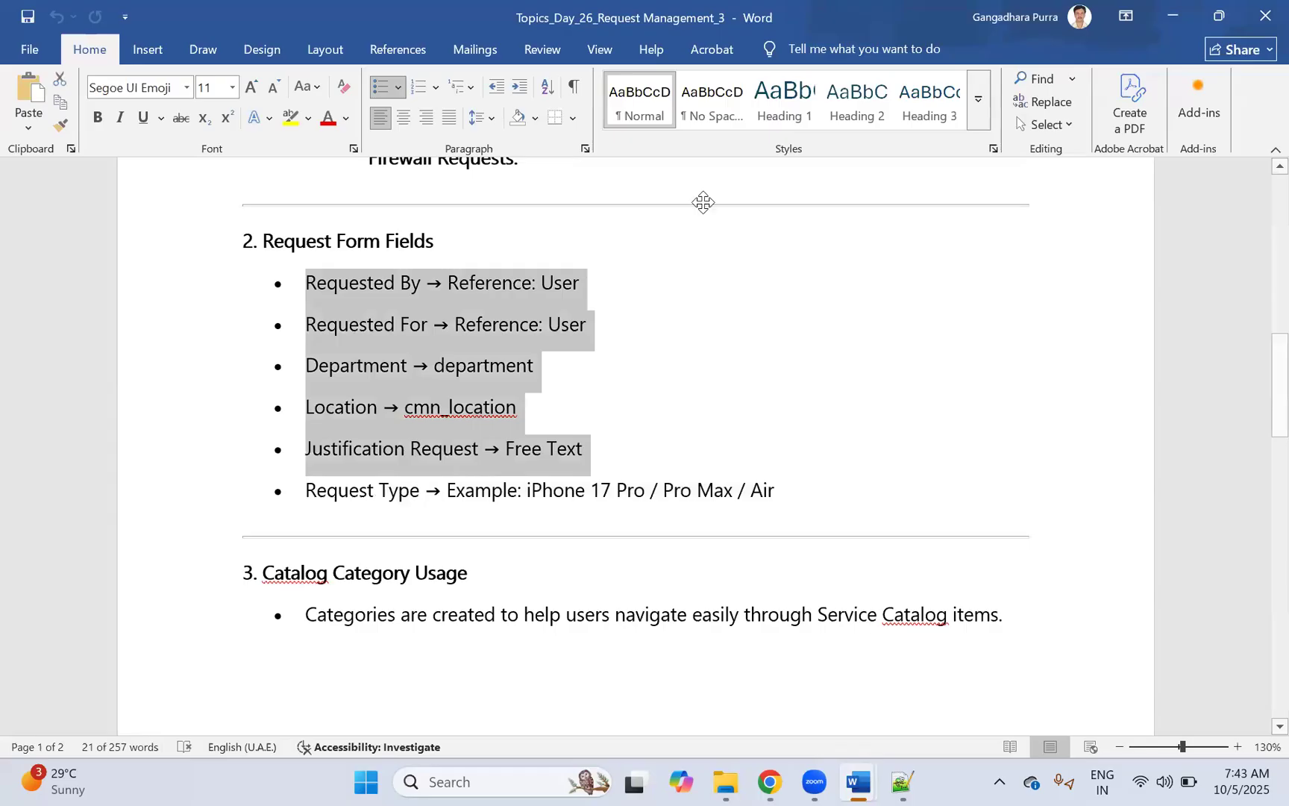
Step: In Edit Members, move VS_Justification and VS_UserInformation back to Collection and save
key("alt+Tab")
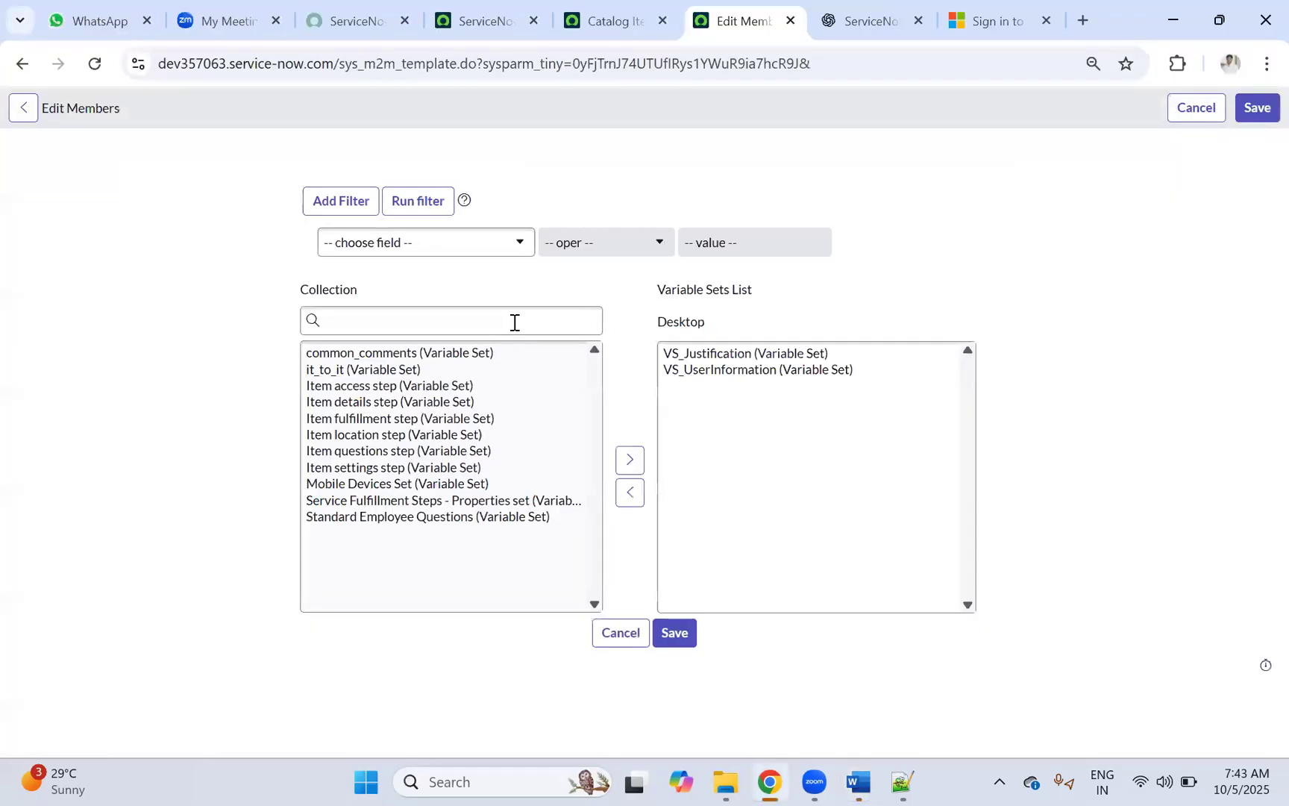
left_click(426, 329)
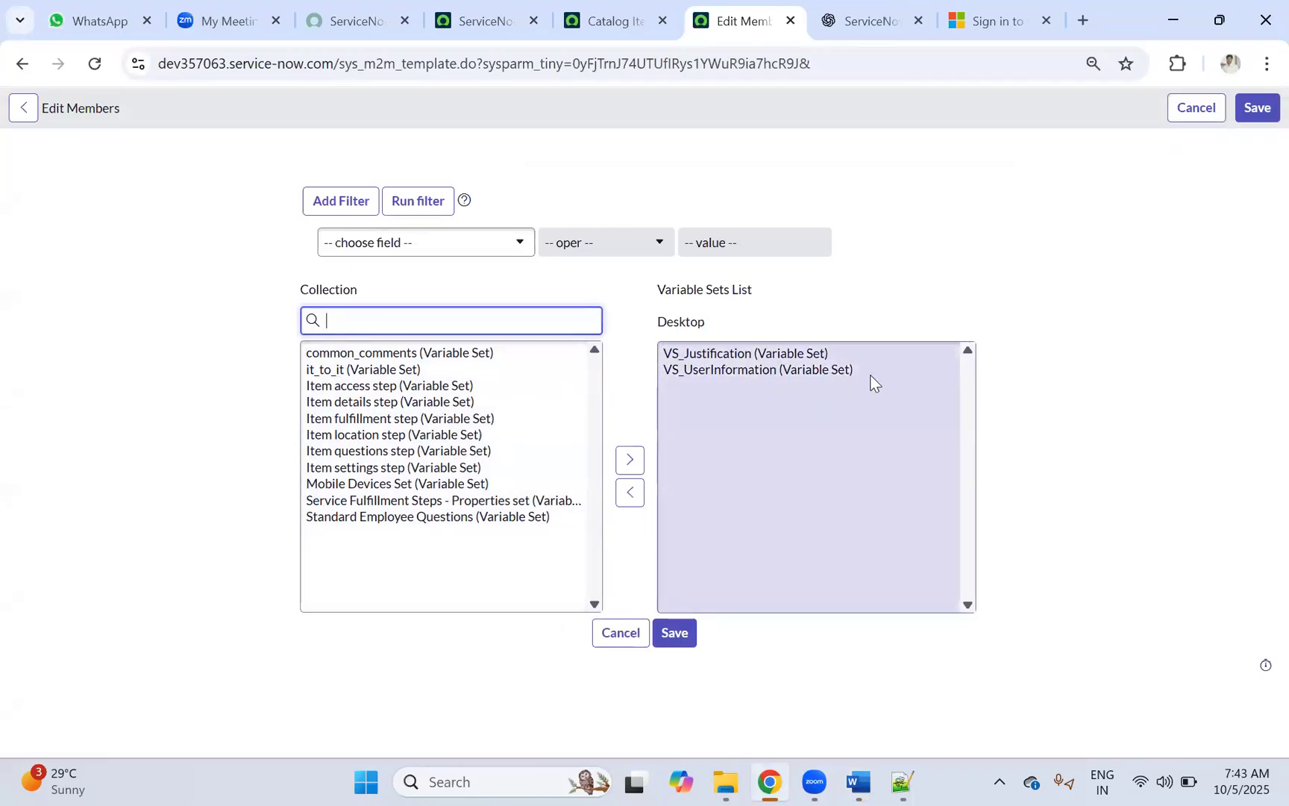
left_click(745, 353)
left_click(630, 492)
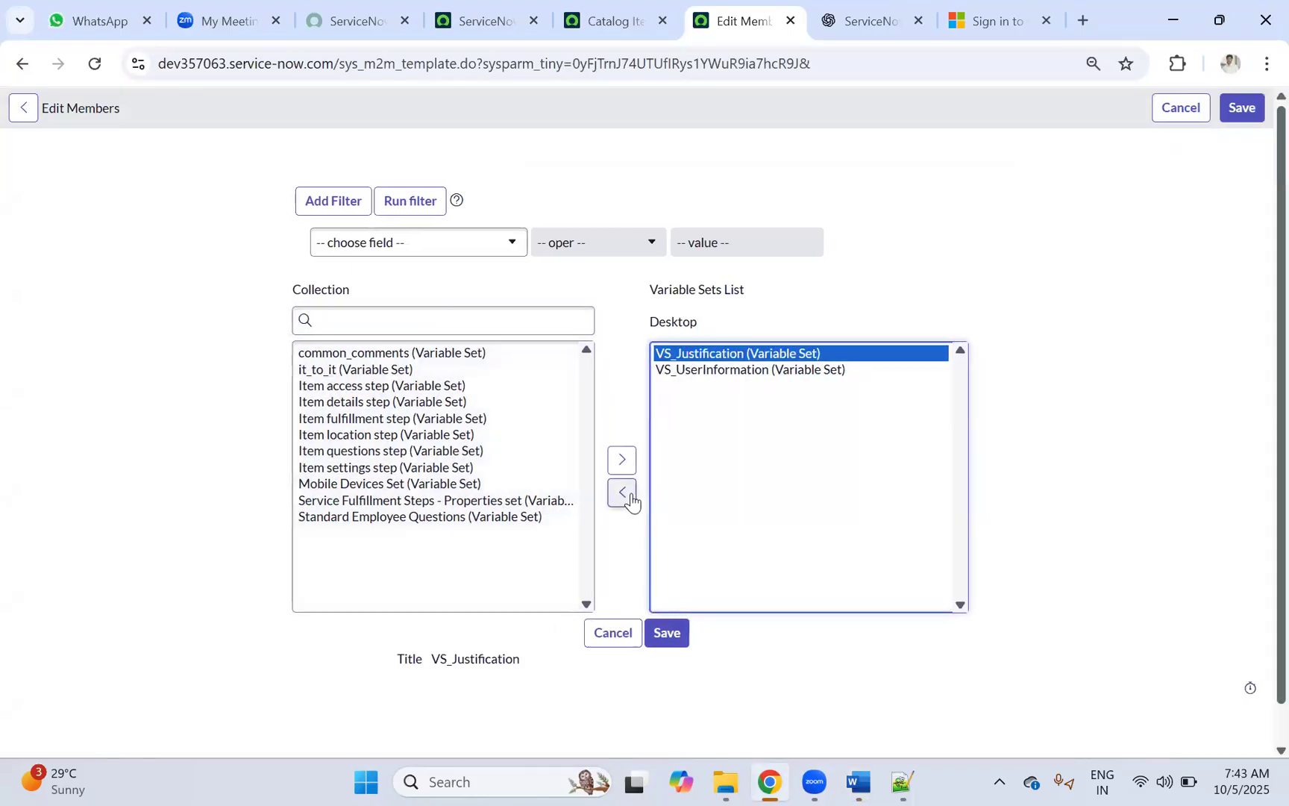
left_click(700, 355)
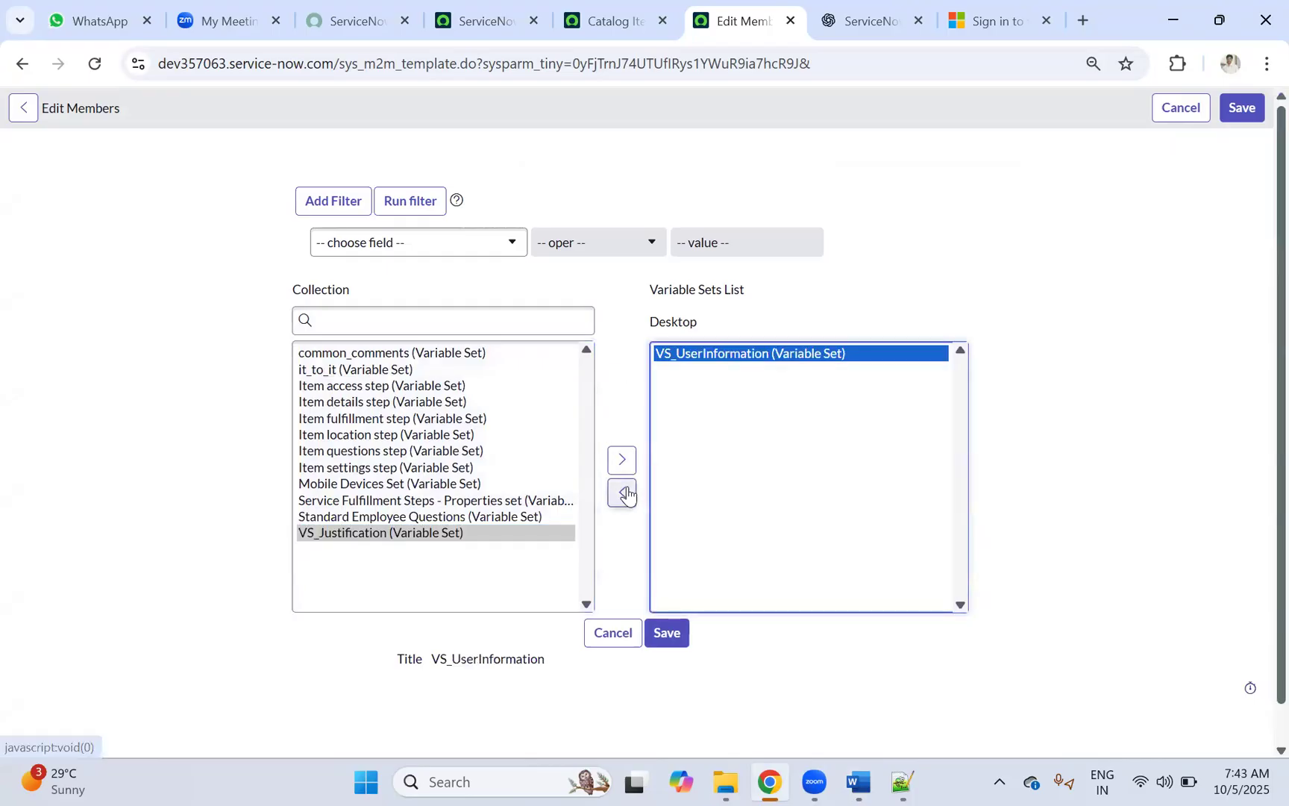
left_click(622, 492)
left_click(666, 633)
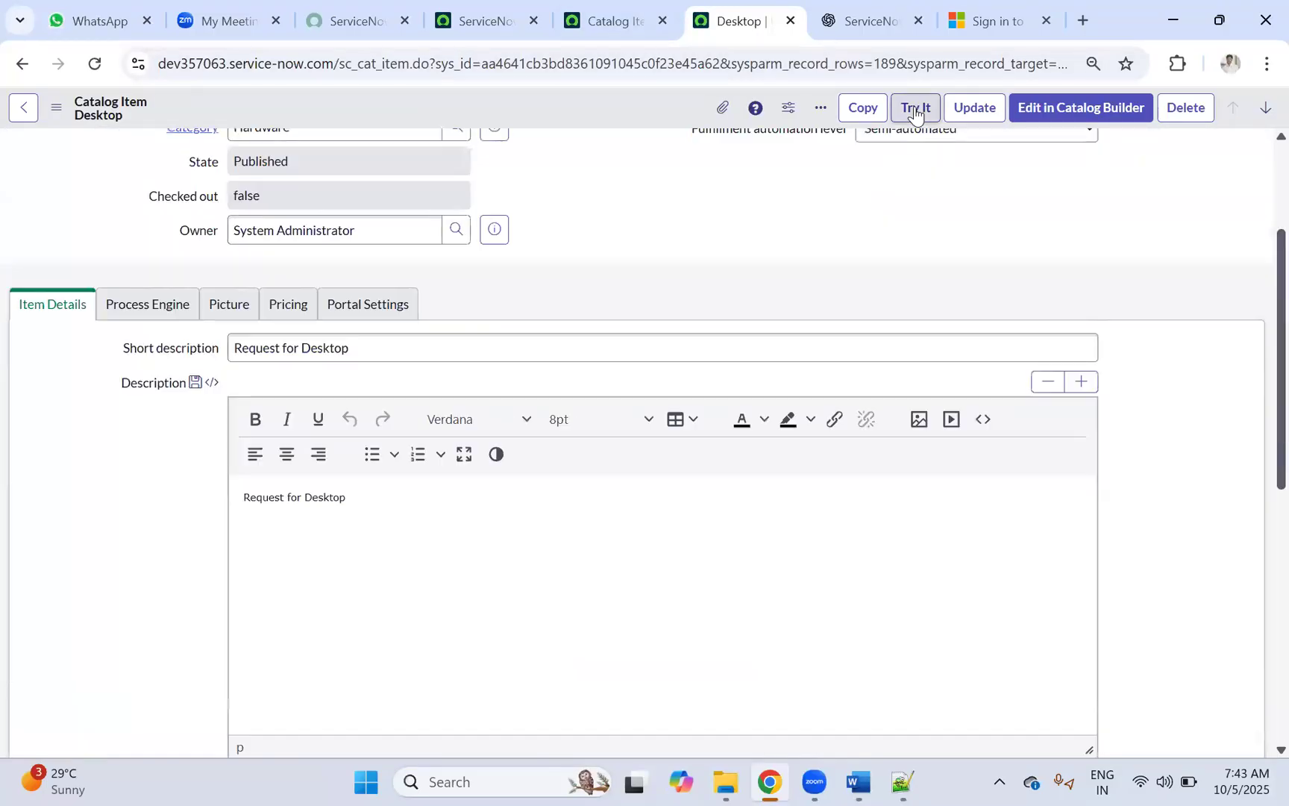
left_click(917, 110)
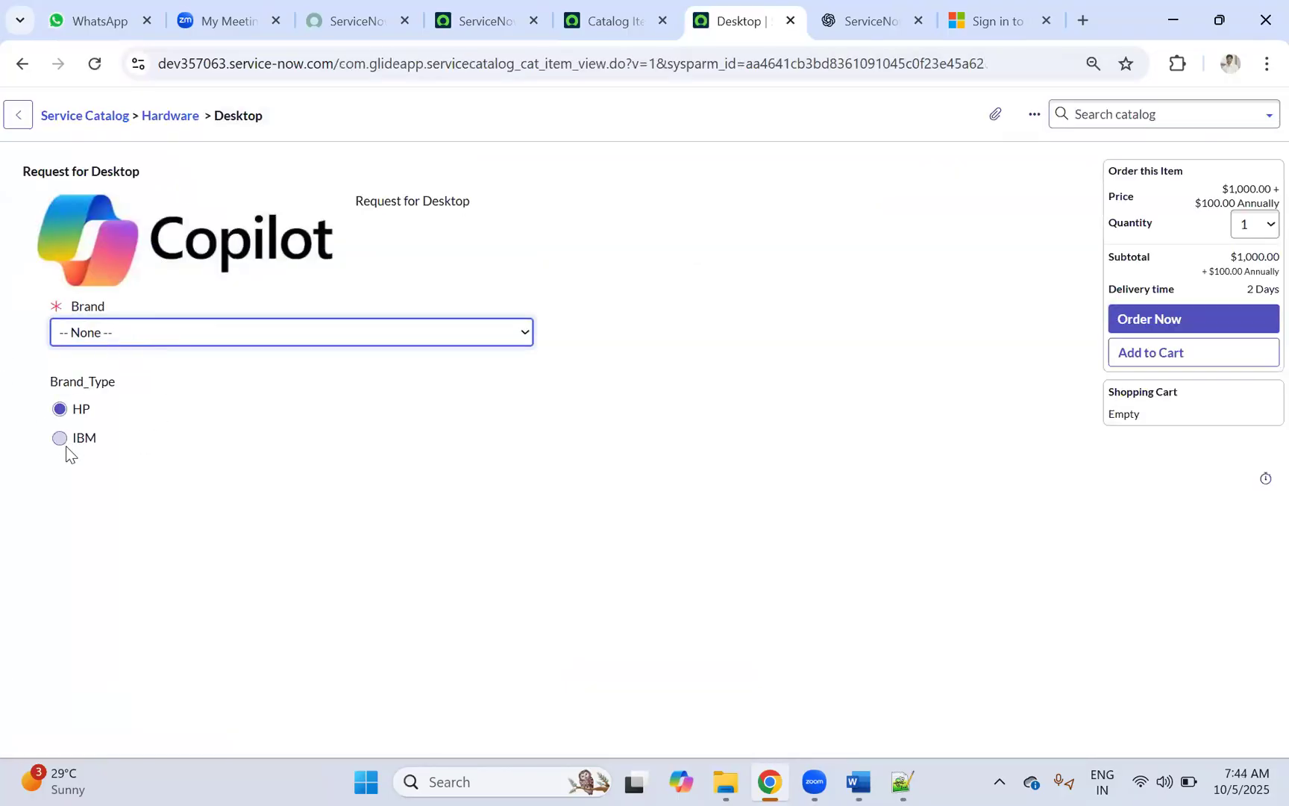
right_click(330, 112)
left_click(371, 121)
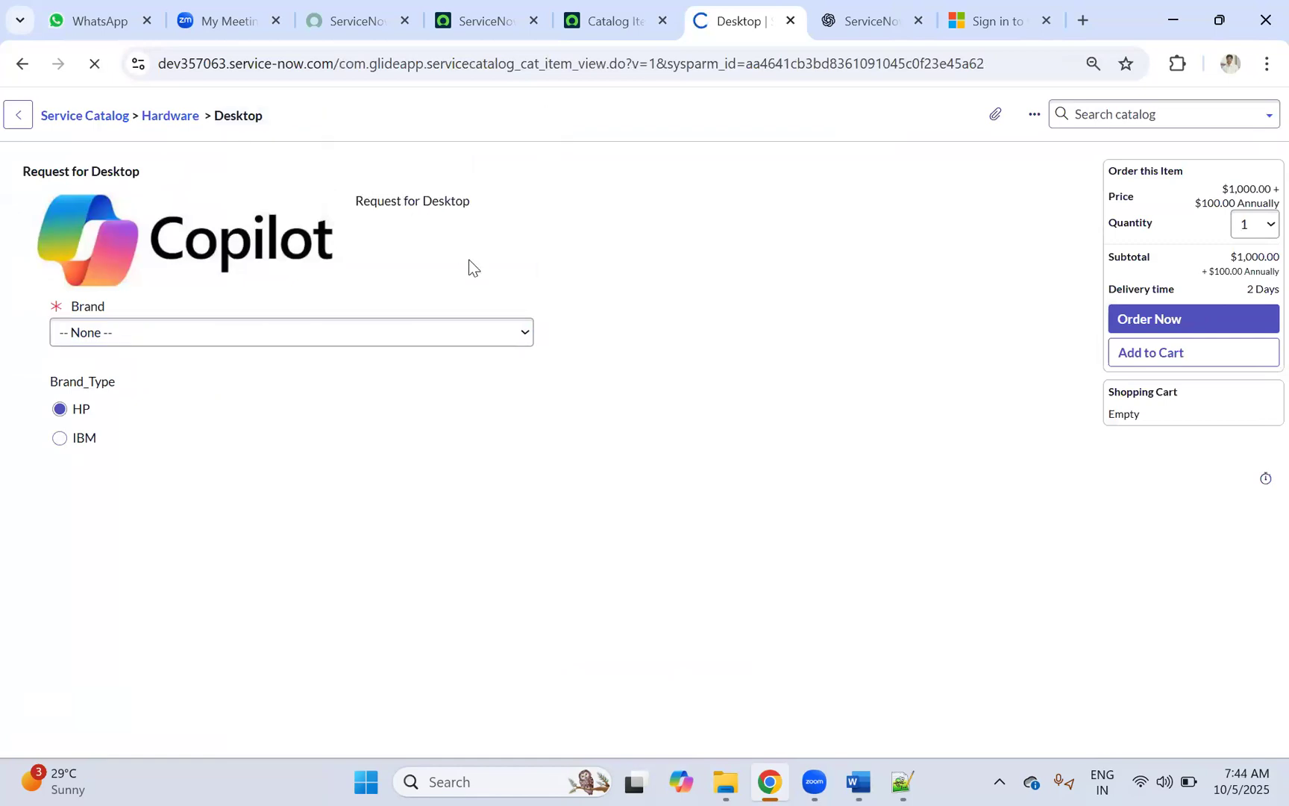
scroll(547, 282, "down", 3)
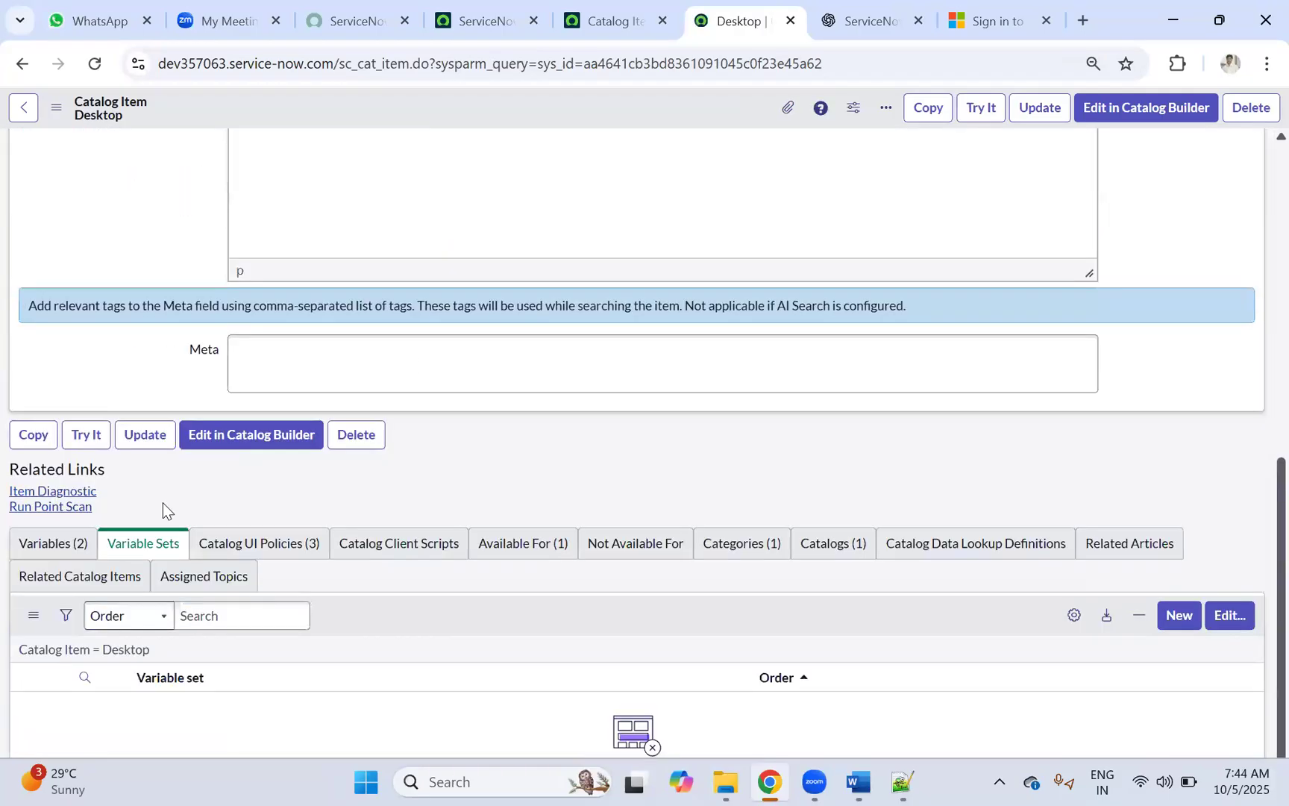
Step: Move VS_Justification and VS_UserInformation into Desktop's selected variable sets and save
left_click(1219, 638)
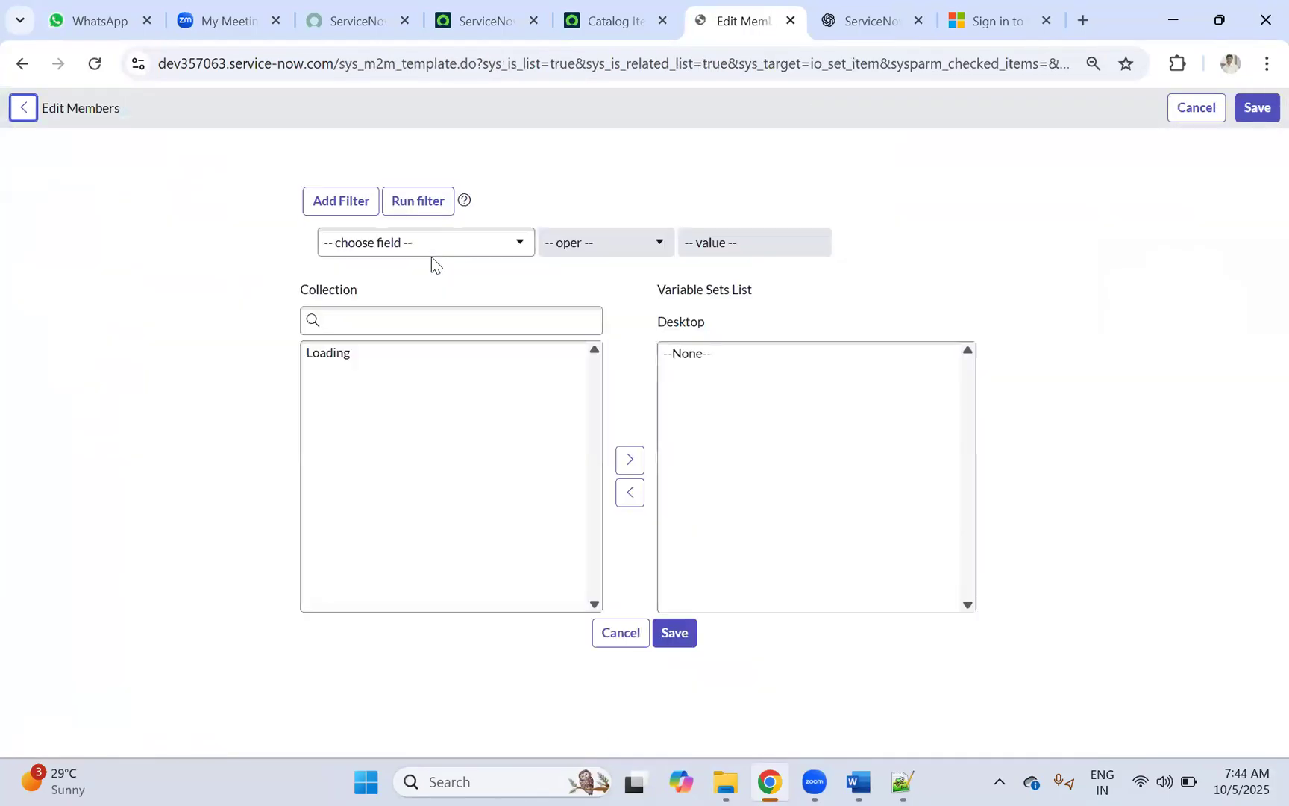
left_click(400, 533)
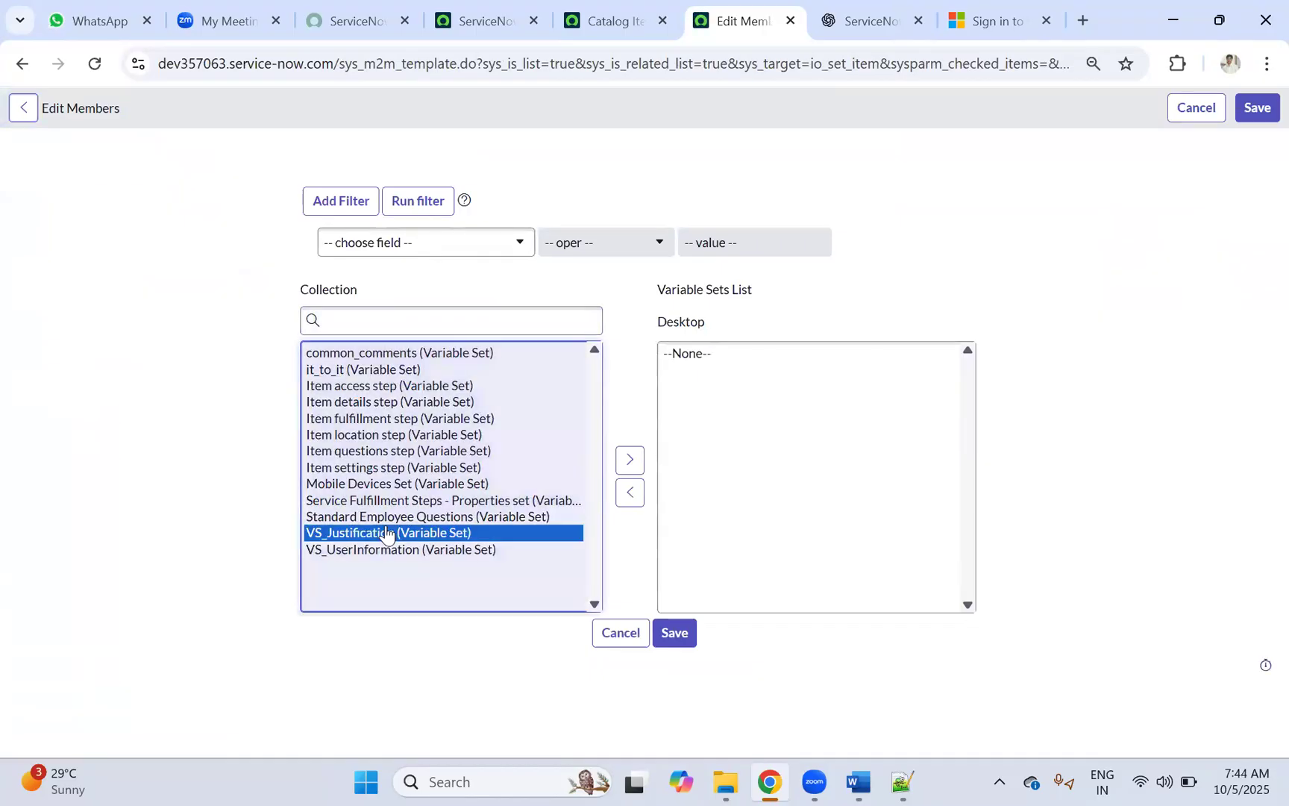
left_click(400, 550, "shift")
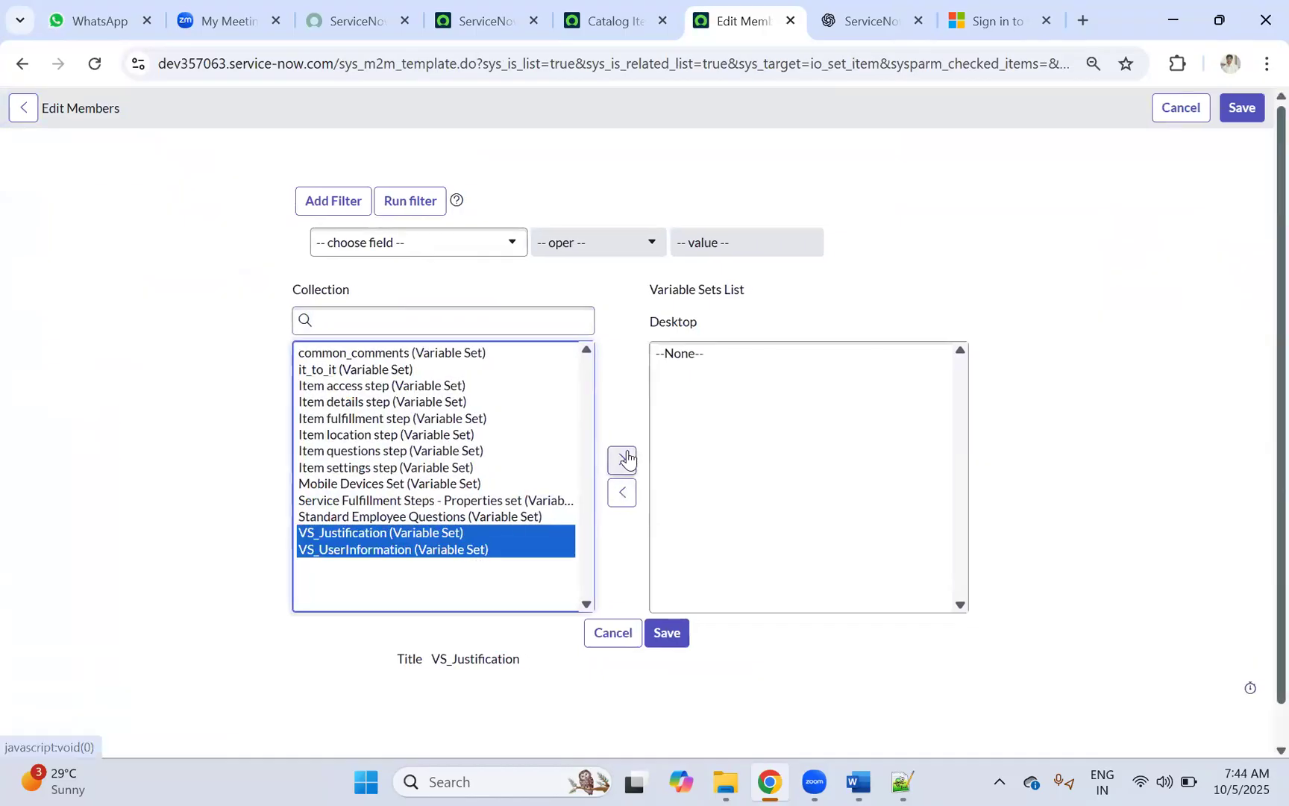
left_click(621, 460)
left_click(665, 638)
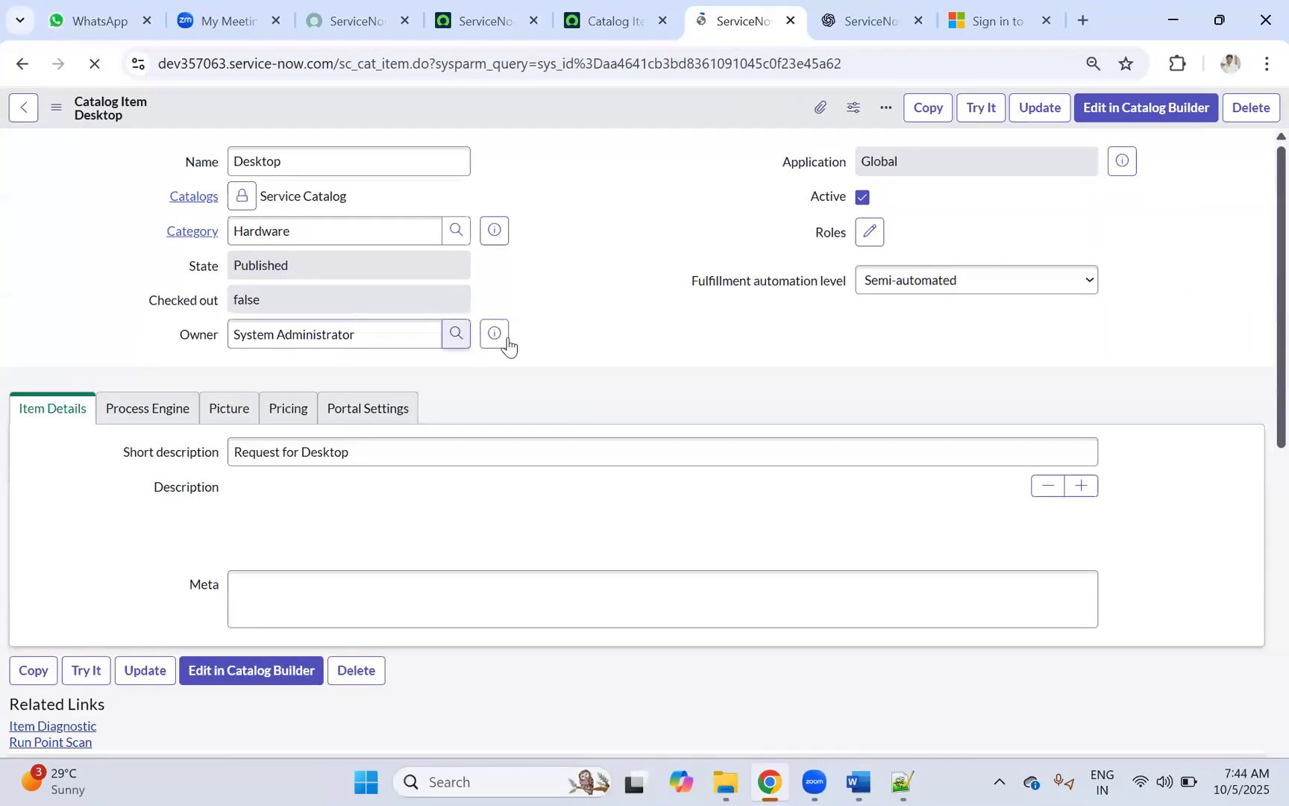
scroll(599, 356, "down", 10)
scroll(584, 297, "up", 15)
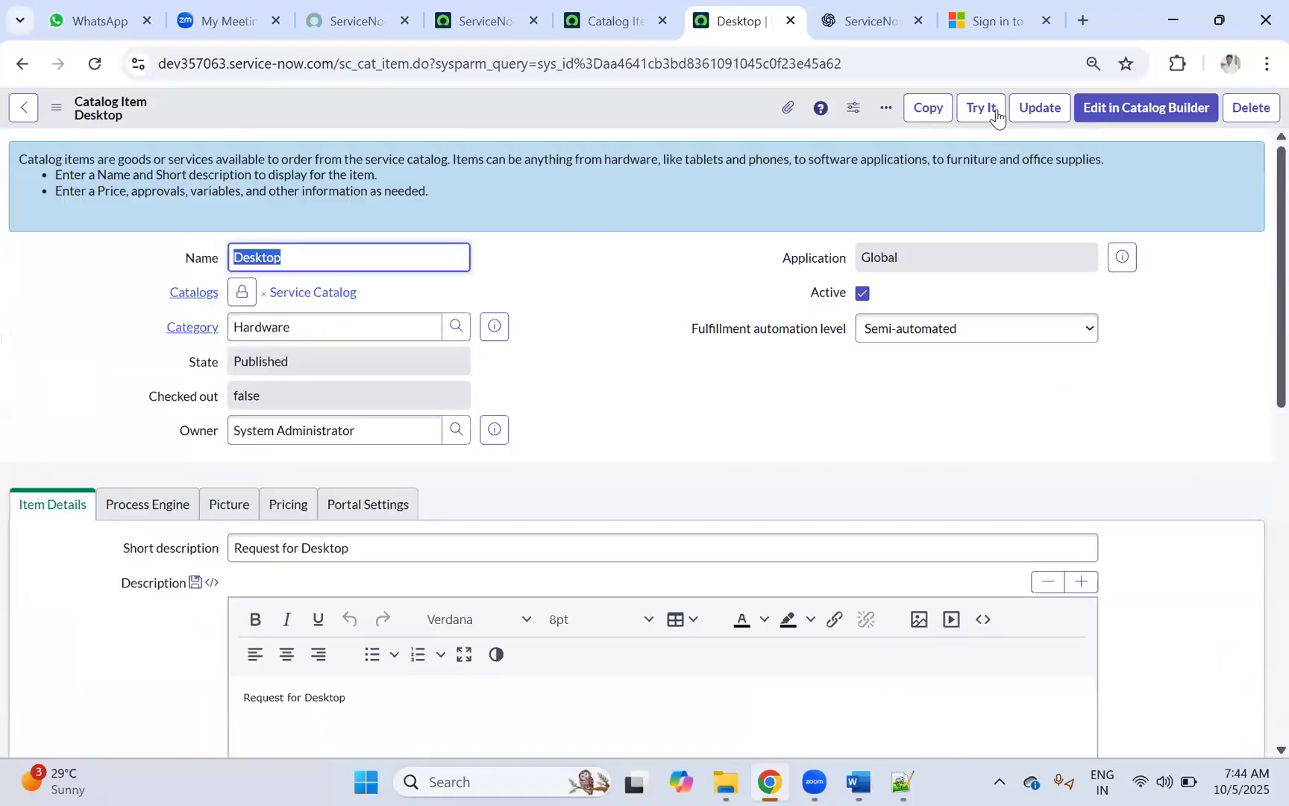
left_click(982, 112)
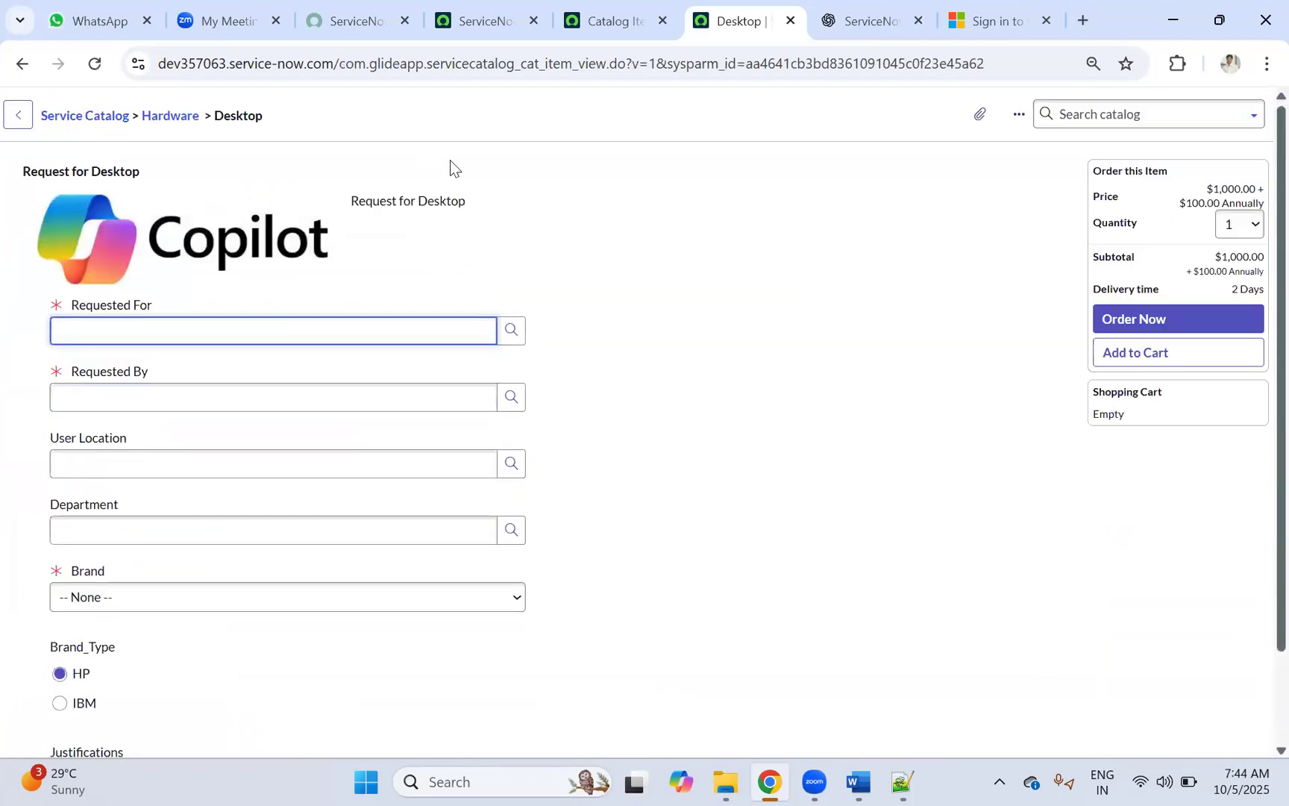
right_click(480, 118)
left_click(519, 130)
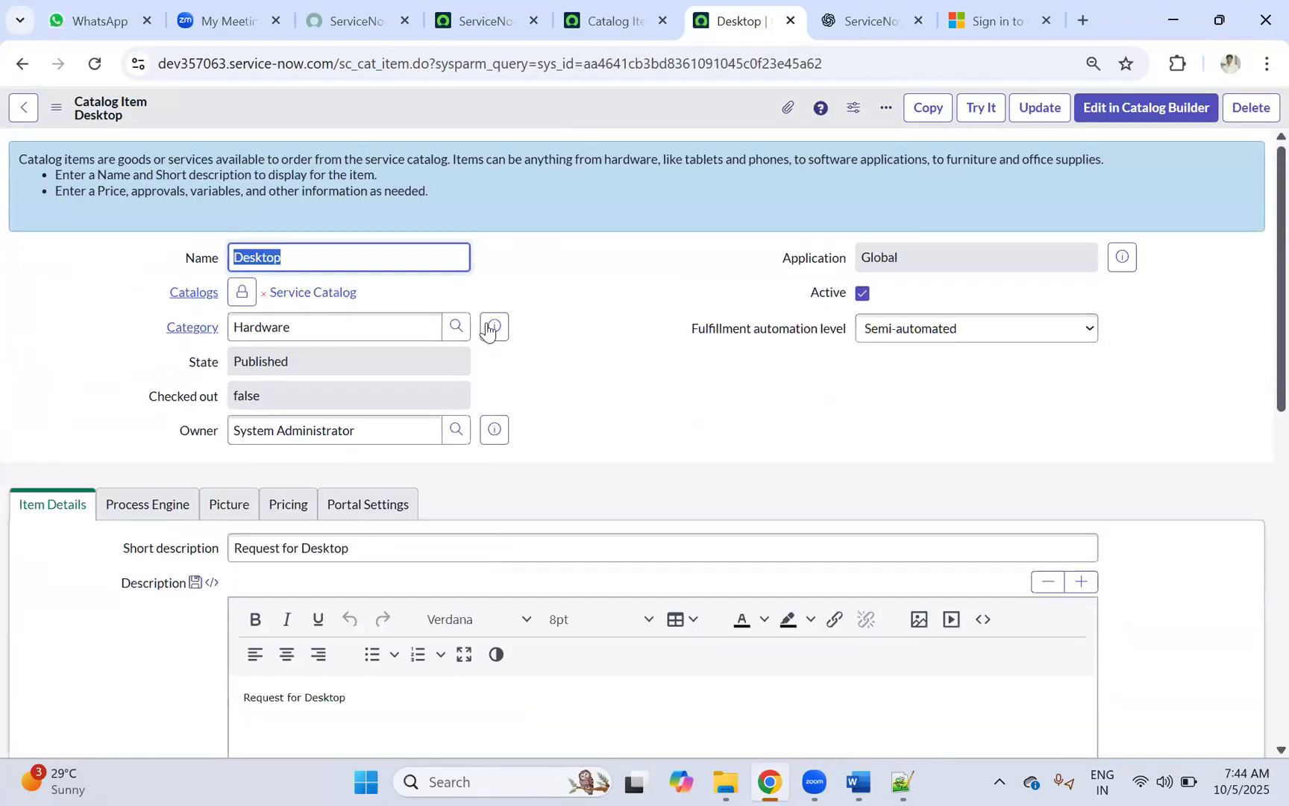
Step: Check Desktop's Variables and Catalog UI Policies lists, then open VS_UserInformation from Variable Sets
scroll(488, 325, "down", 4)
scroll(477, 310, "down", 5)
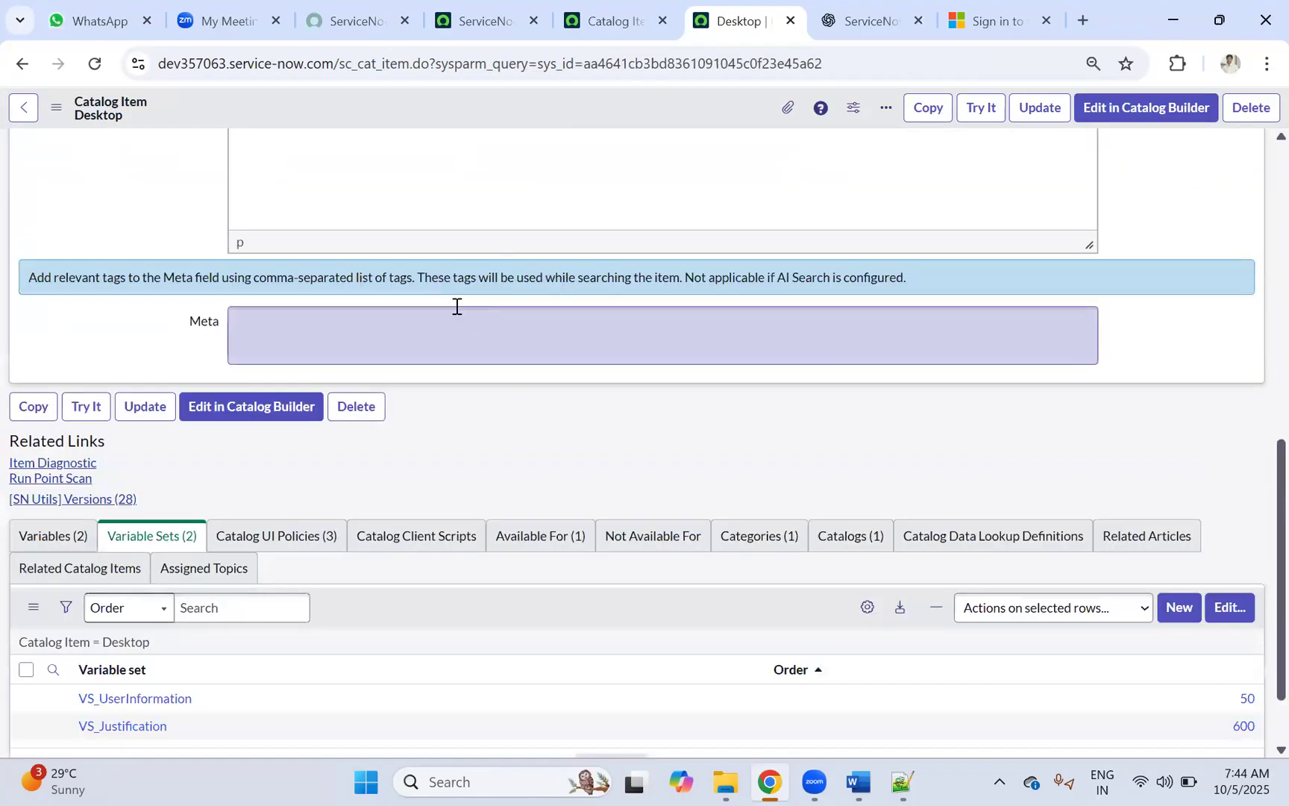
scroll(453, 304, "down", 1)
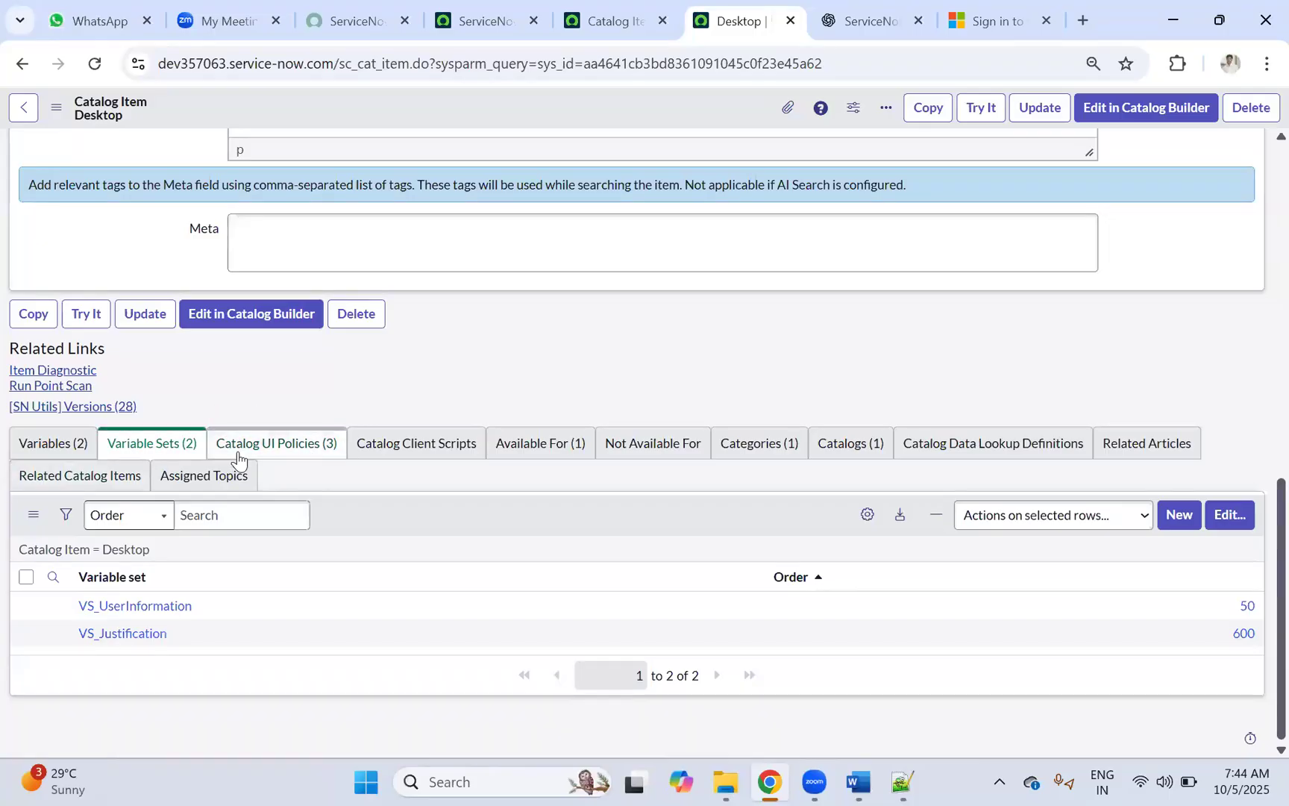
left_click(41, 446)
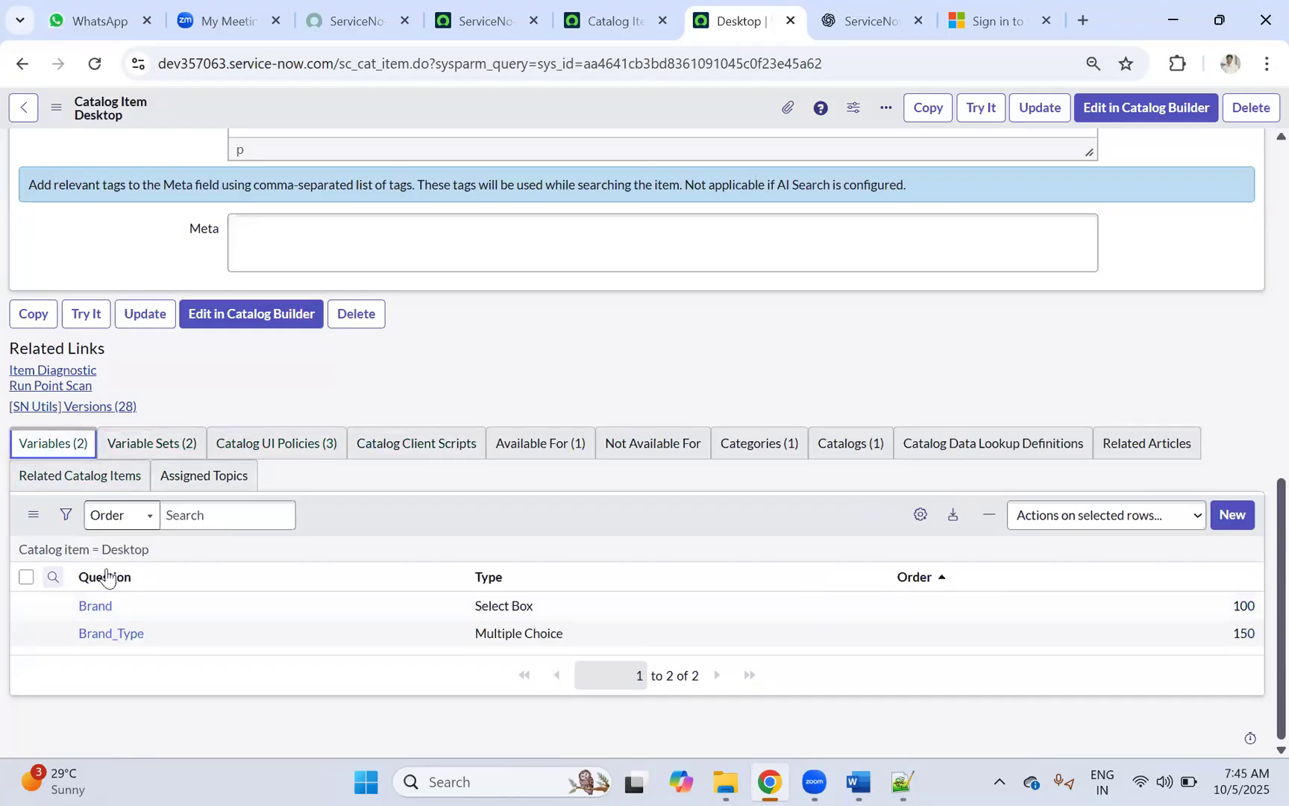
left_click(248, 445)
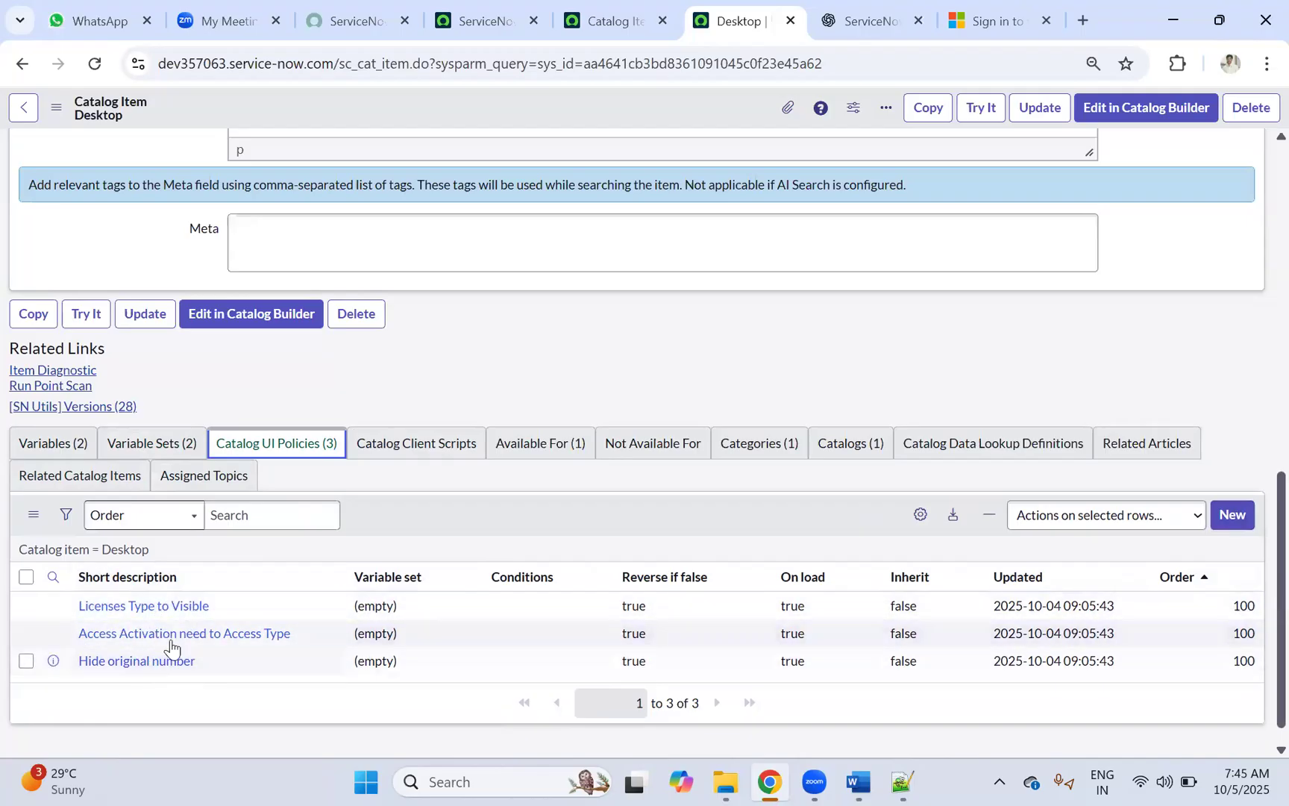
left_click(132, 445)
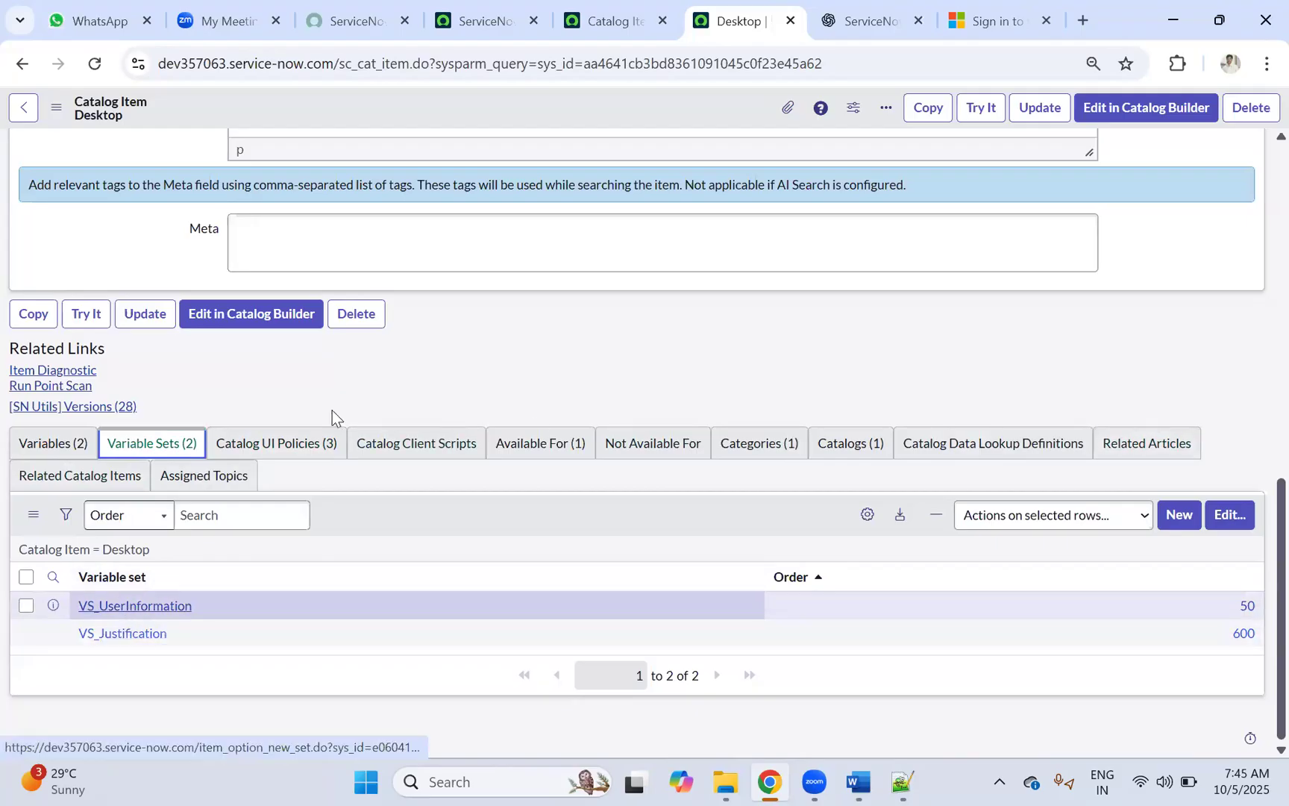
left_click(776, 20)
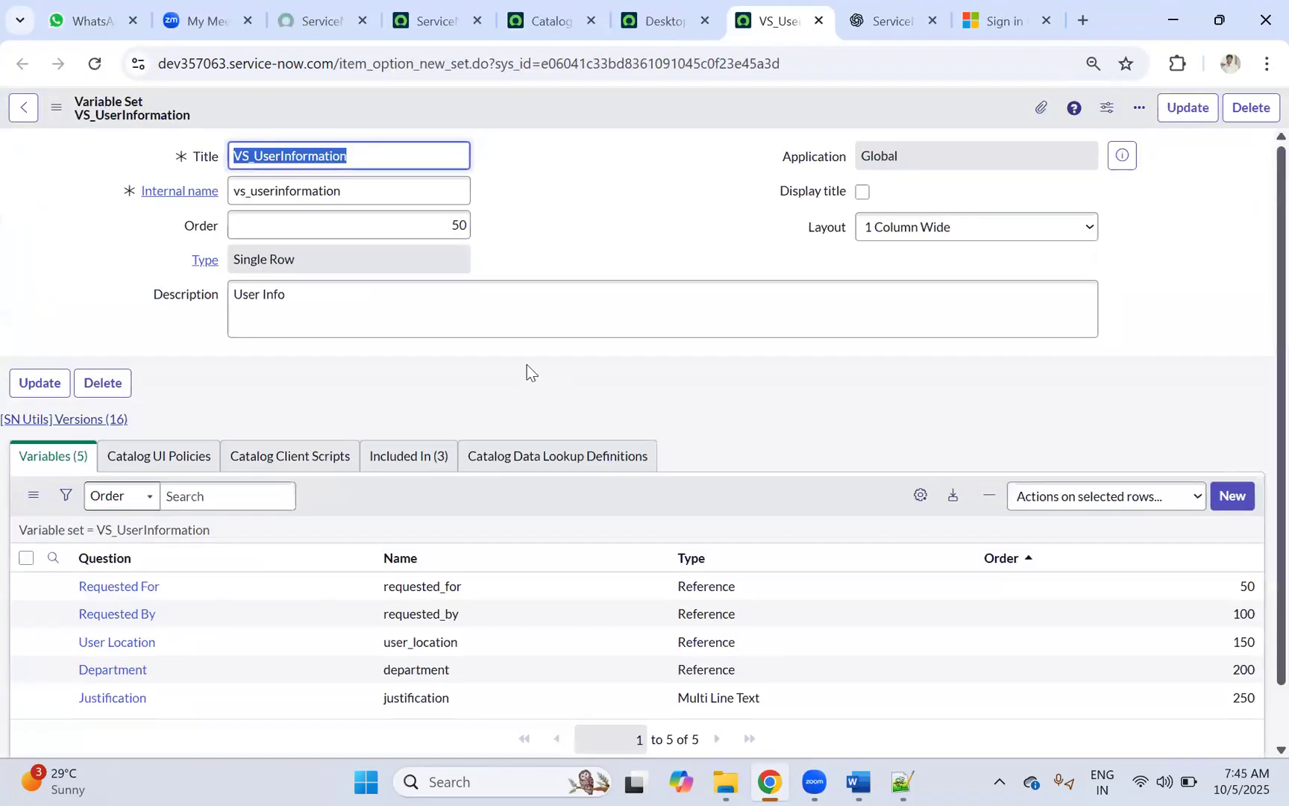
Step: Compare VS_UserInformation's UI policies and variables against the Desktop item record
left_click(146, 458)
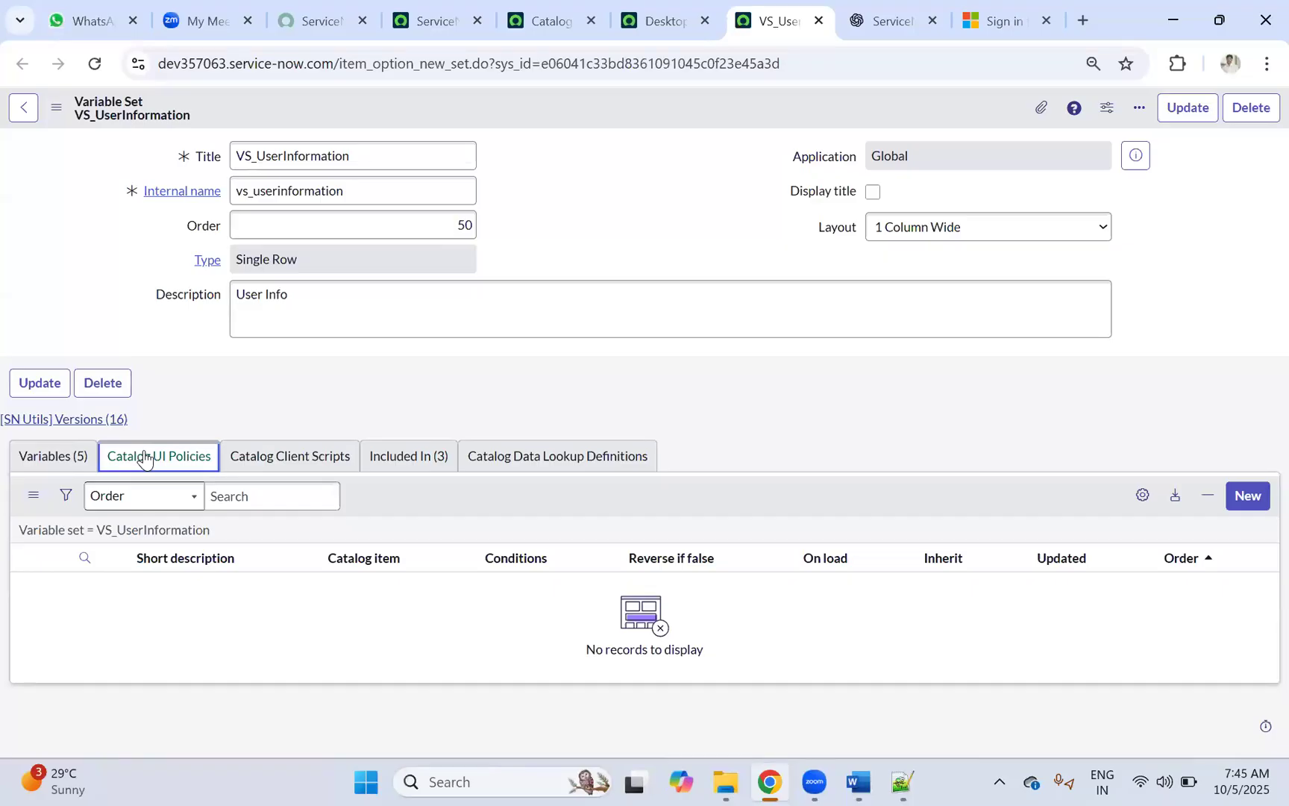
left_click(74, 464)
left_click(140, 462)
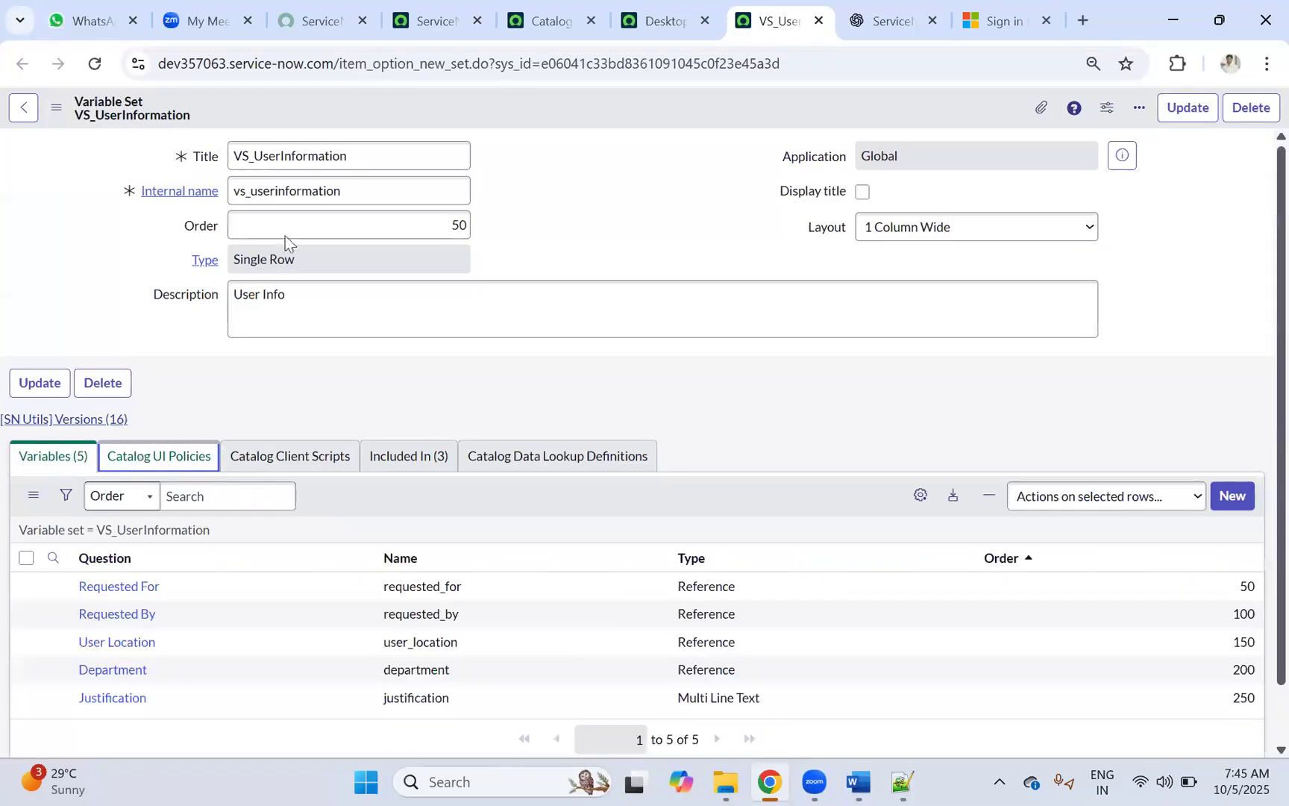
left_click(670, 24)
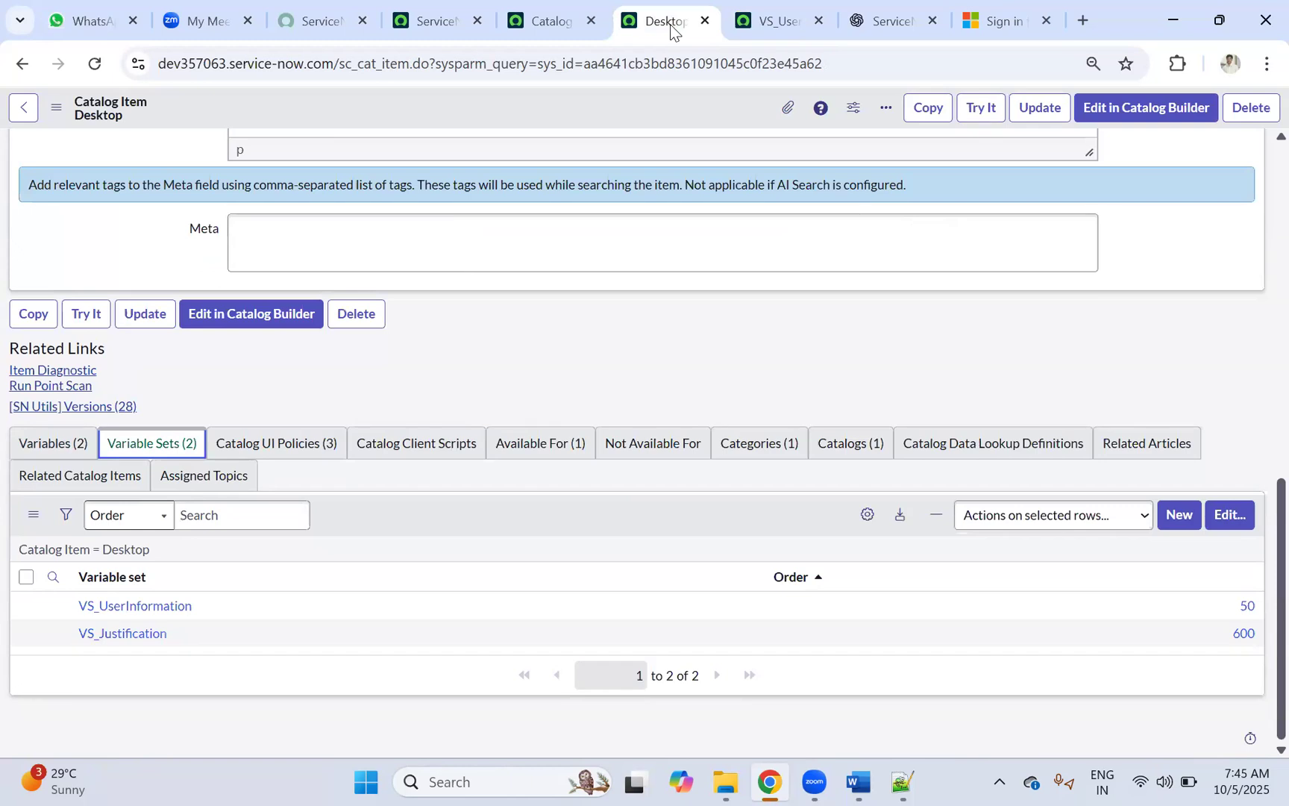
left_click(749, 28)
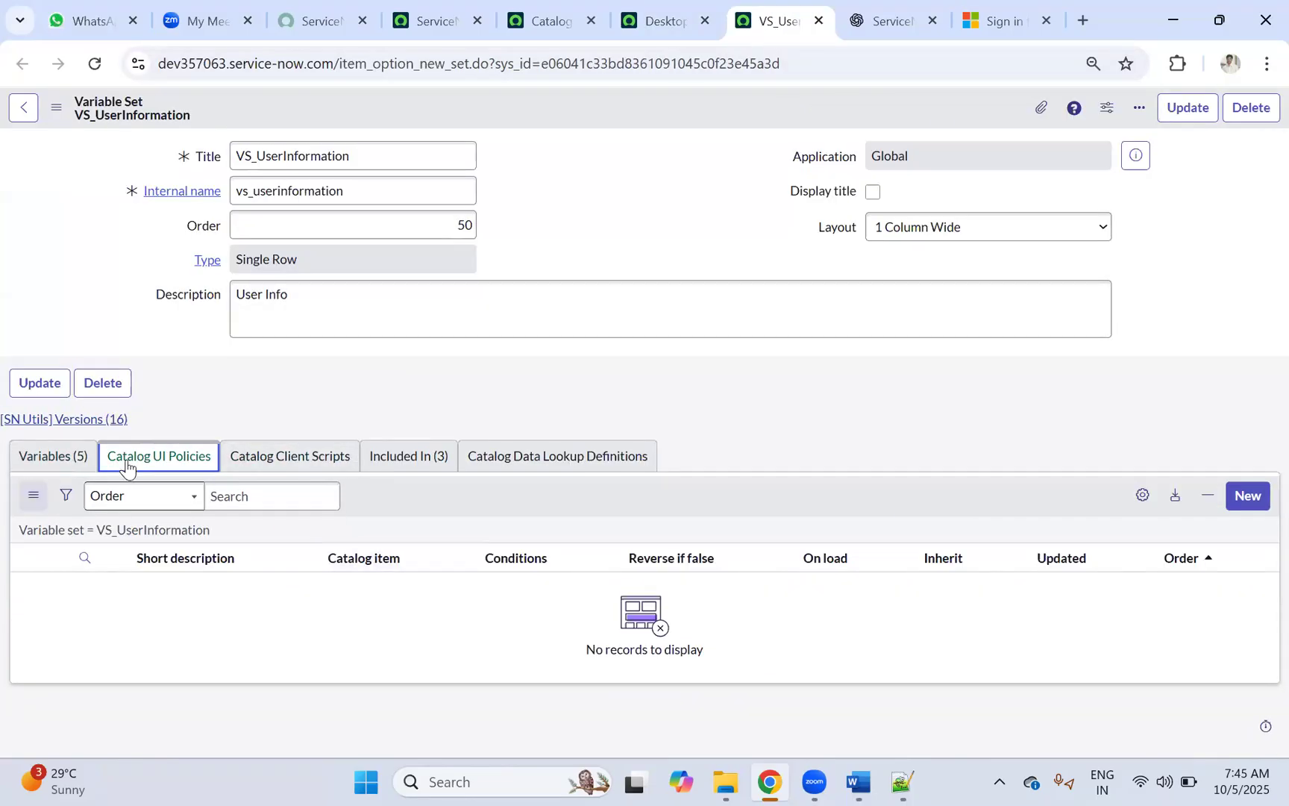
Step: Review VS_UserInformation's five variables and its catalog UI policies, then return to Desktop
left_click(63, 459)
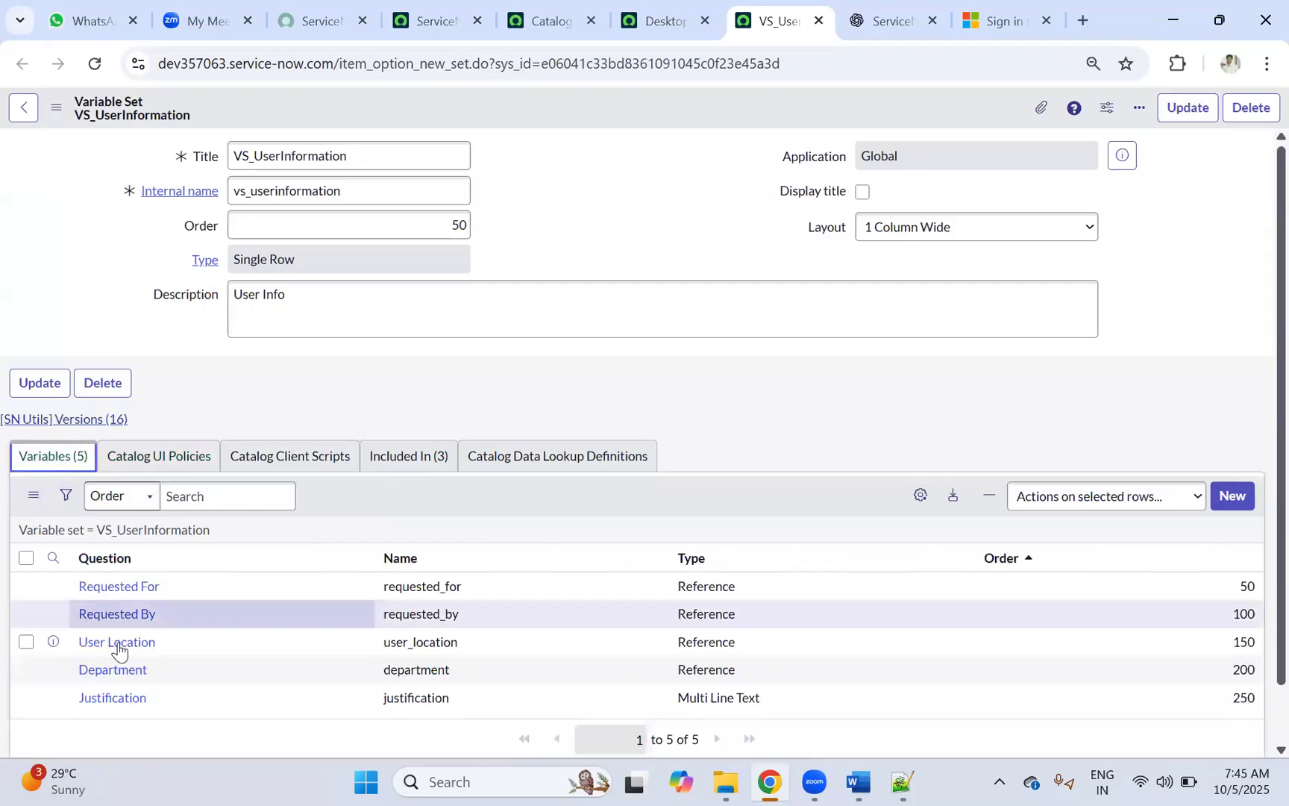
left_click(131, 461)
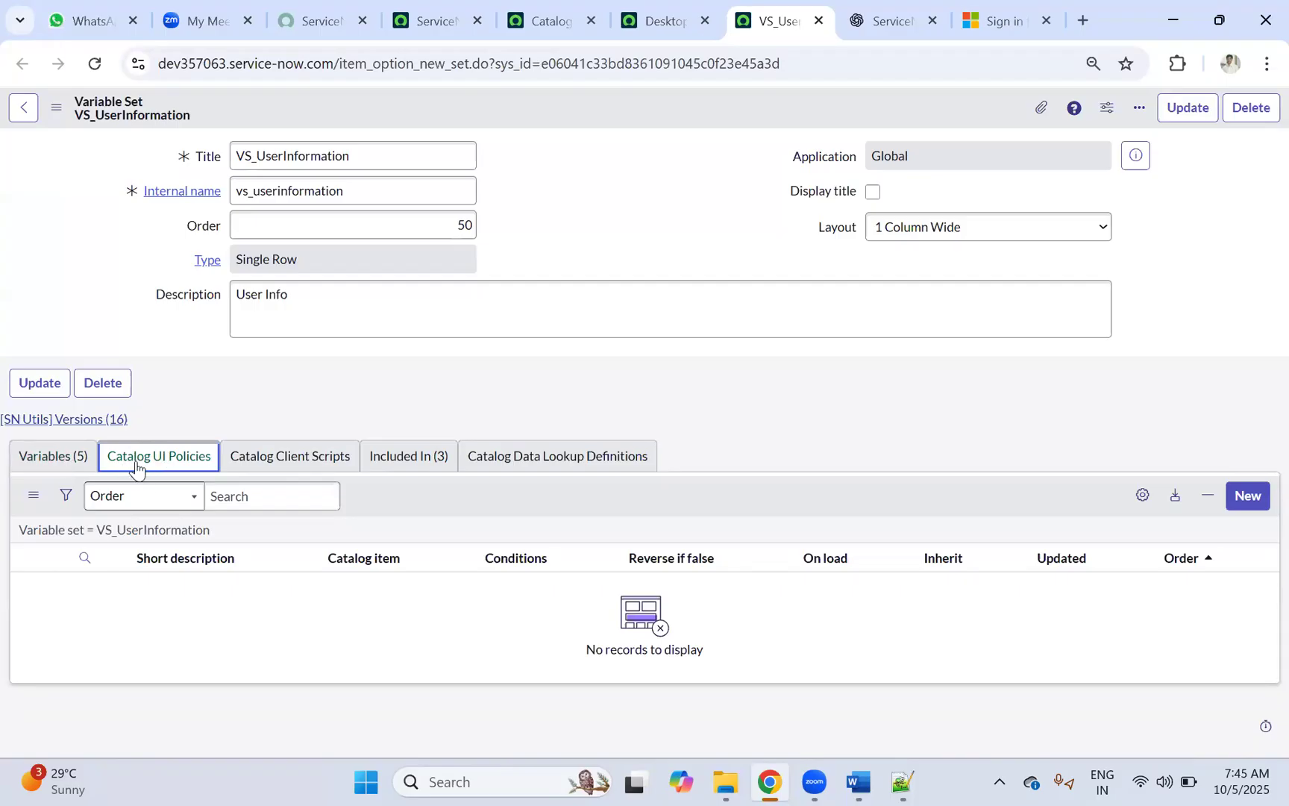
left_click(54, 467)
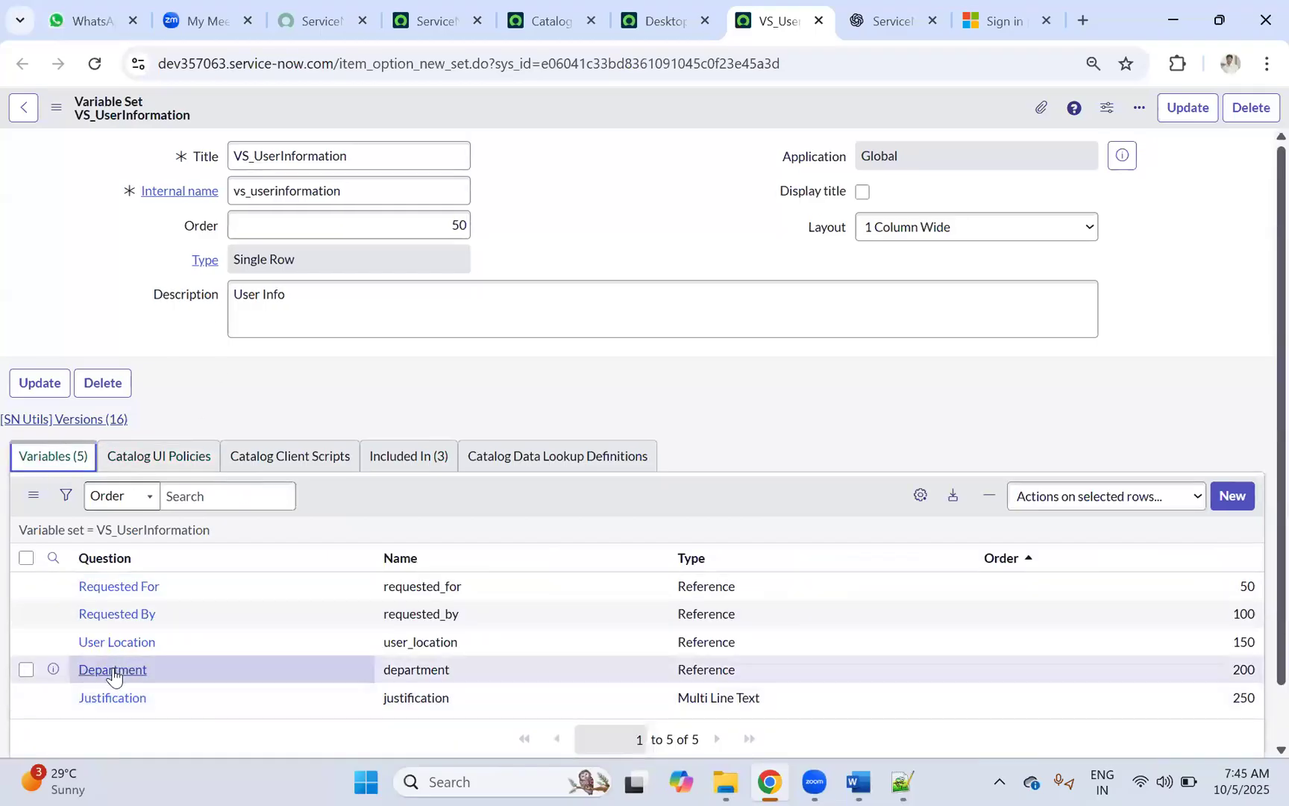
left_click(153, 464)
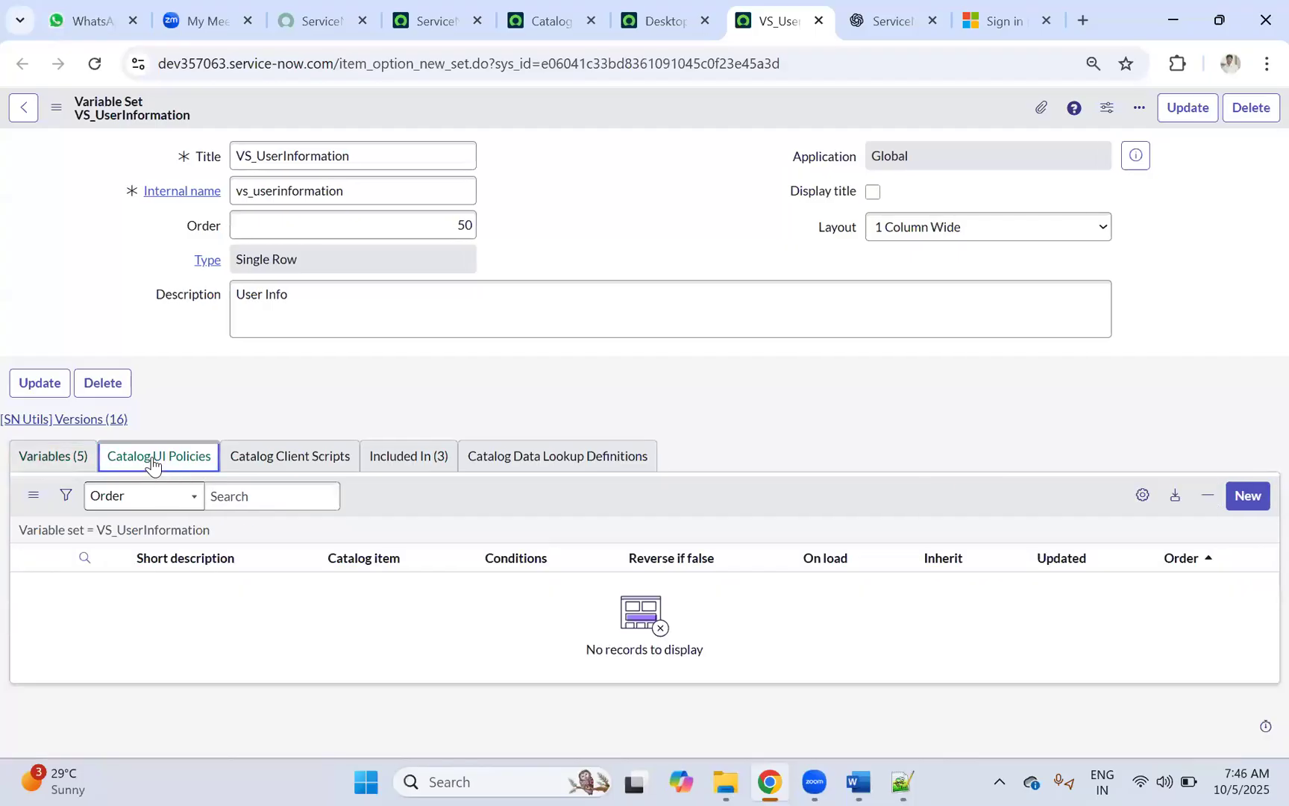
left_click(75, 468)
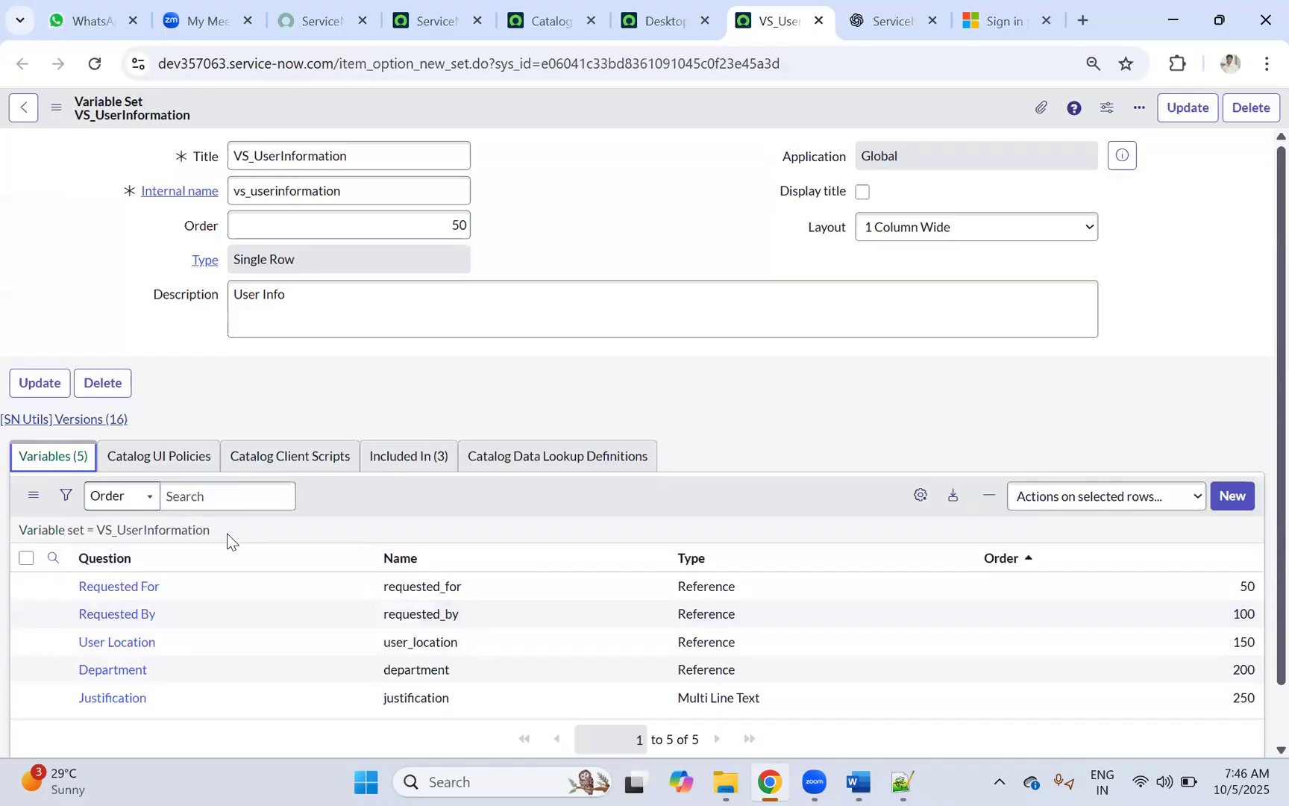
left_click(153, 459)
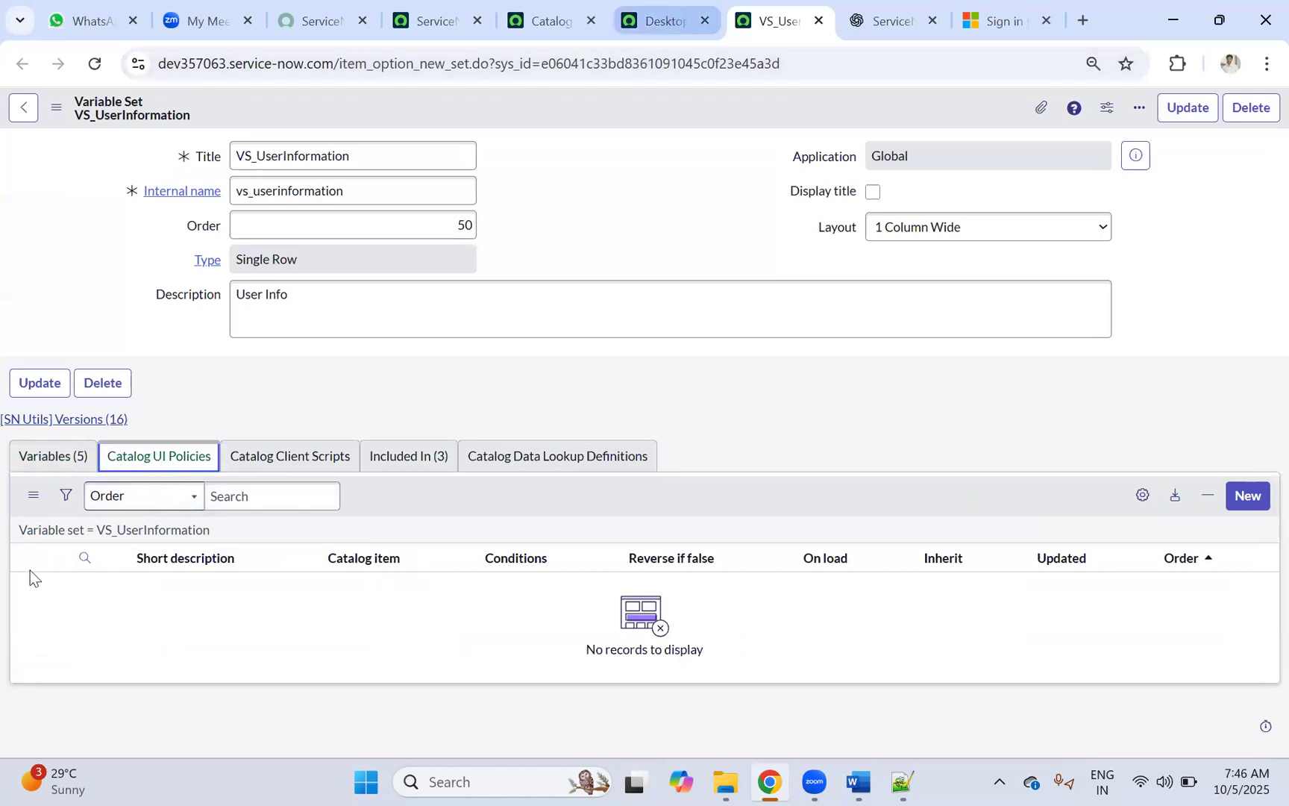
left_click(44, 458)
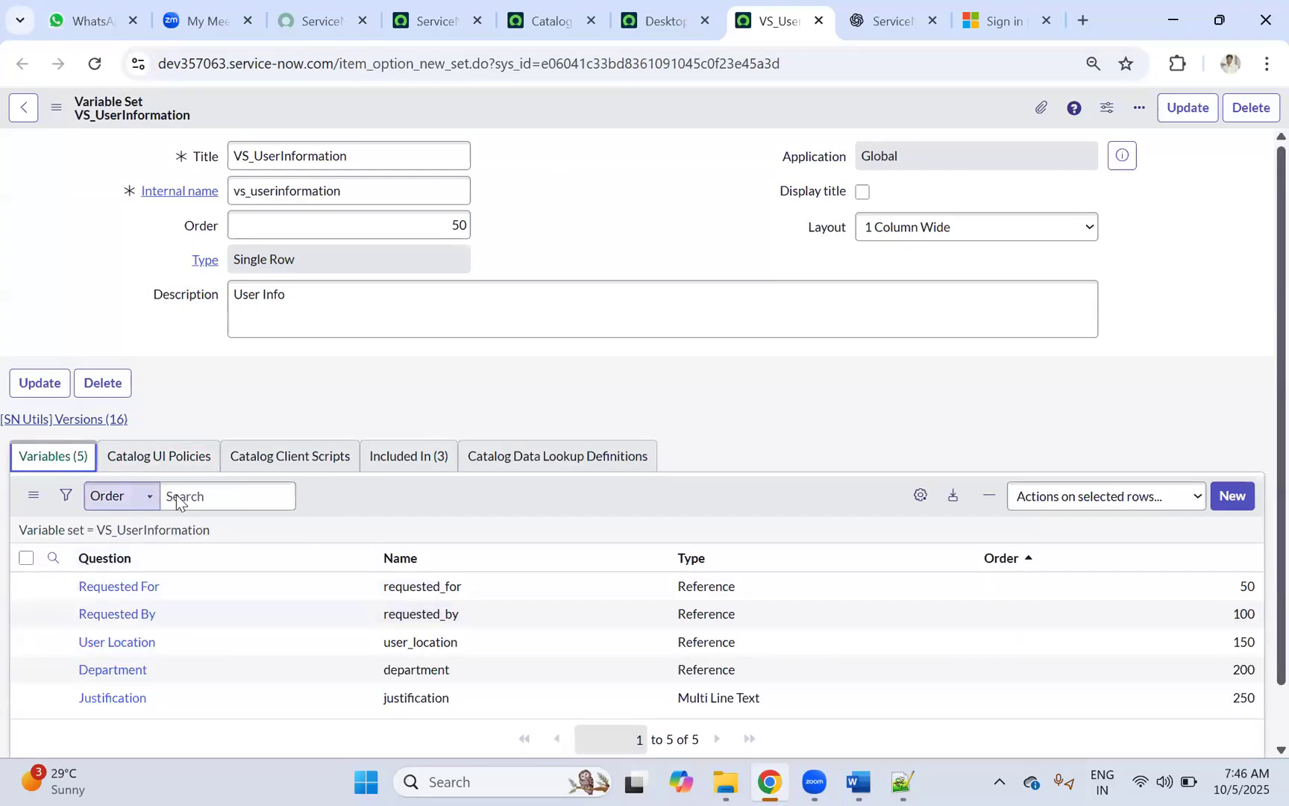
left_click(662, 13)
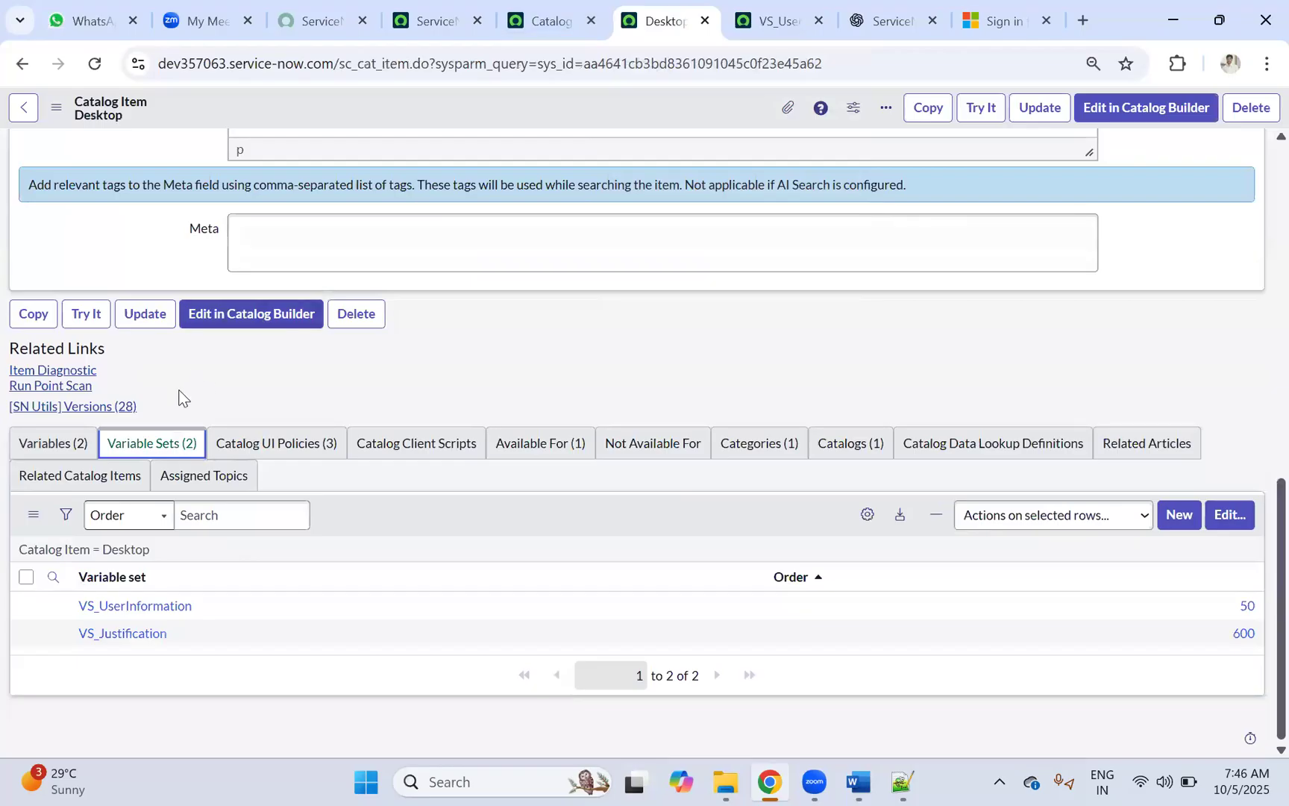
Step: Show Desktop's Process Engine workflow, Procurement Process Flow - Mobile, and highlight its name
scroll(178, 397, "up", 10)
left_click(149, 410)
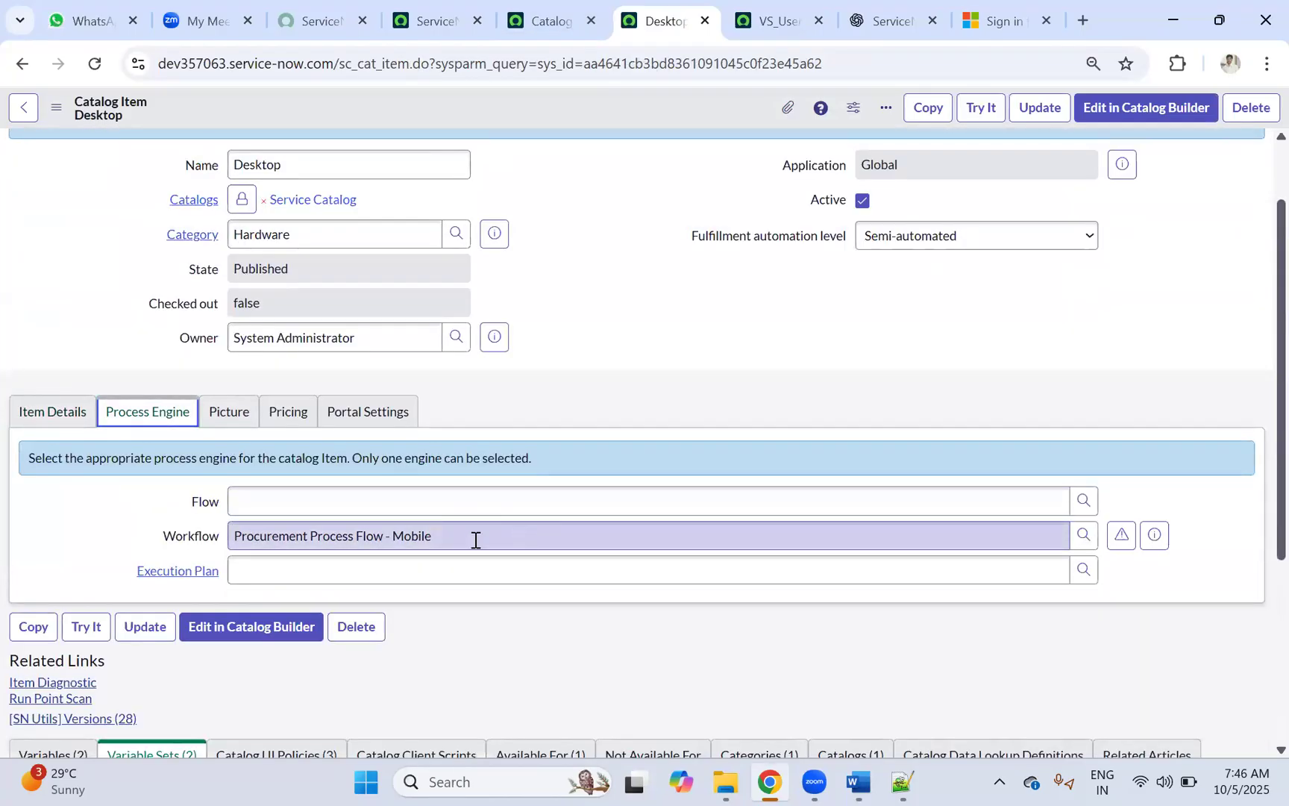
left_click_drag(475, 539, 141, 535)
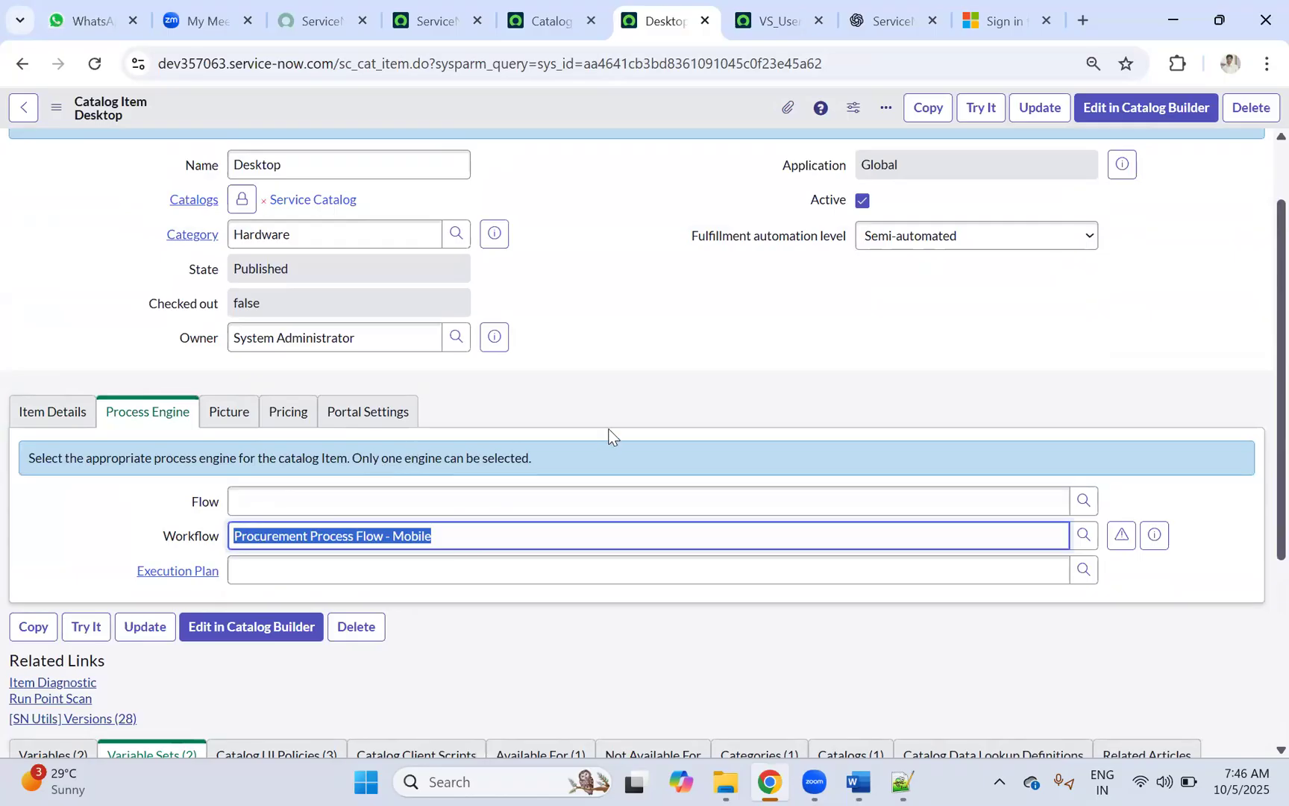
Step: Go to the ChatGPT 'ServiceNow catalog training' chat's Quick Recap section
mouse_move(886, 19)
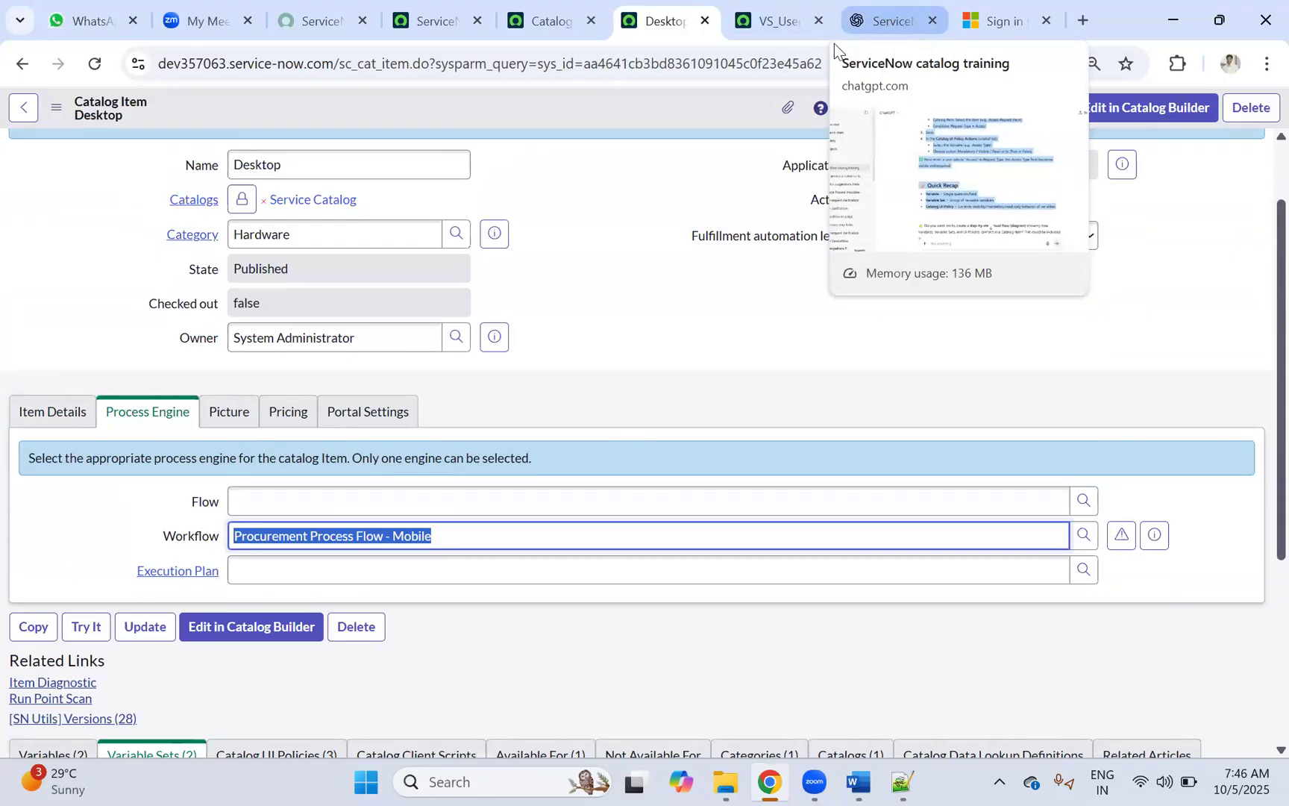
left_click(886, 19)
scroll(522, 559, "down", 3)
Step: Ask ChatGPT 'Workflow in ServiceNow' in the training chat
left_click(552, 694)
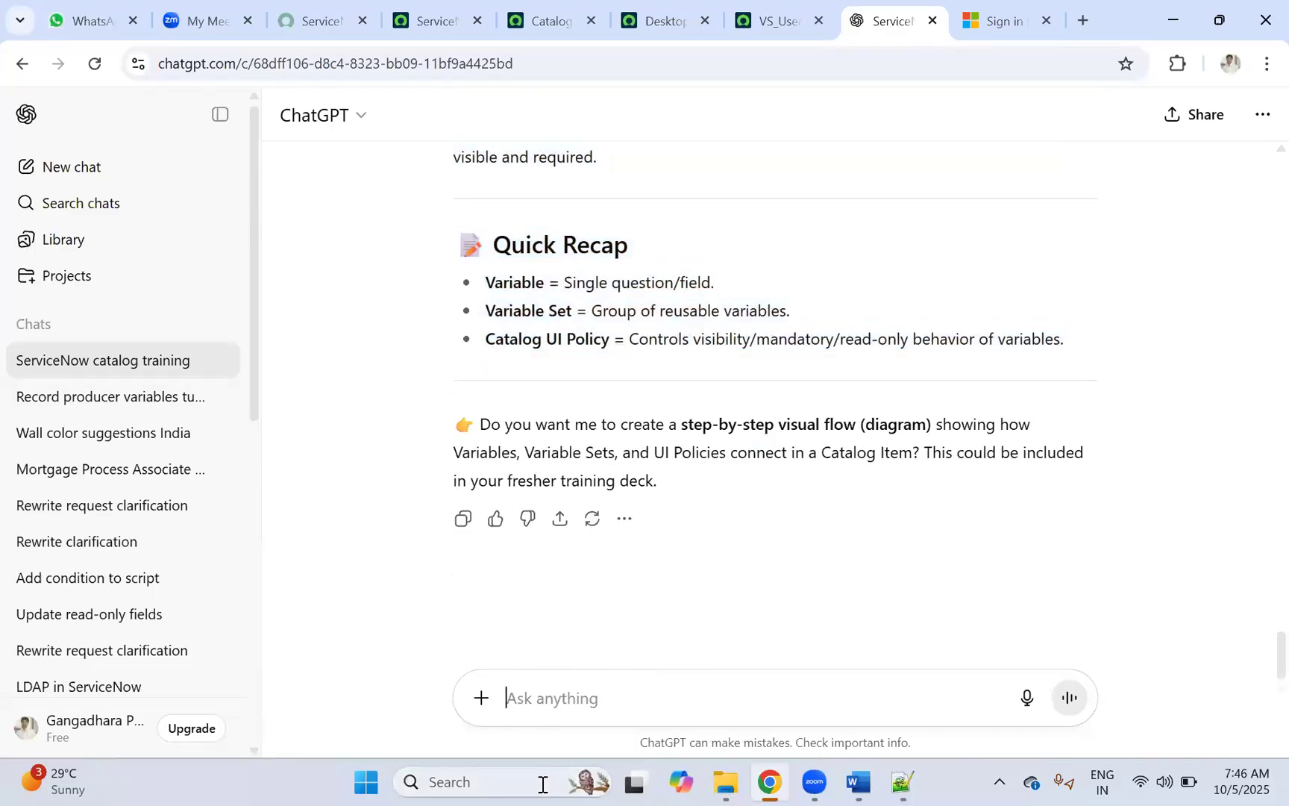
type("Workflow in ServicenO")
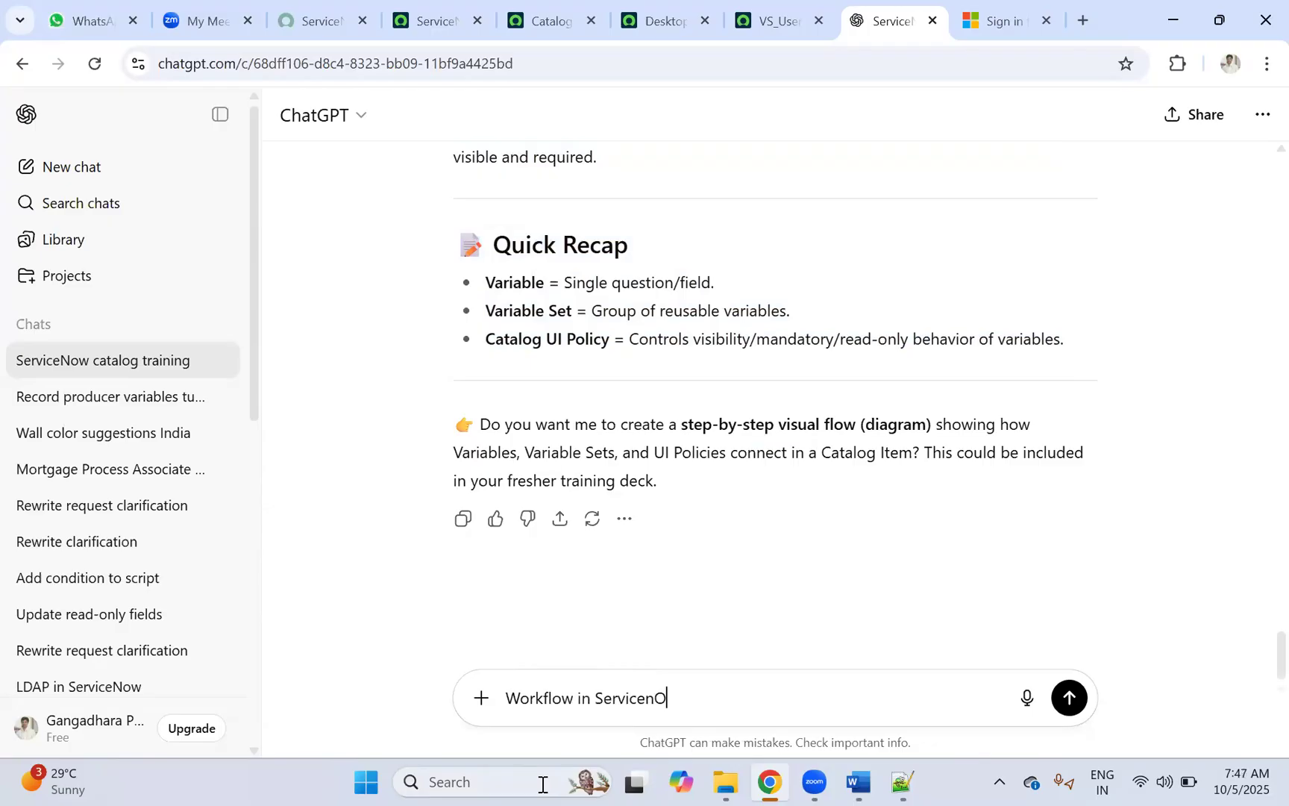
type("ow")
key("Return")
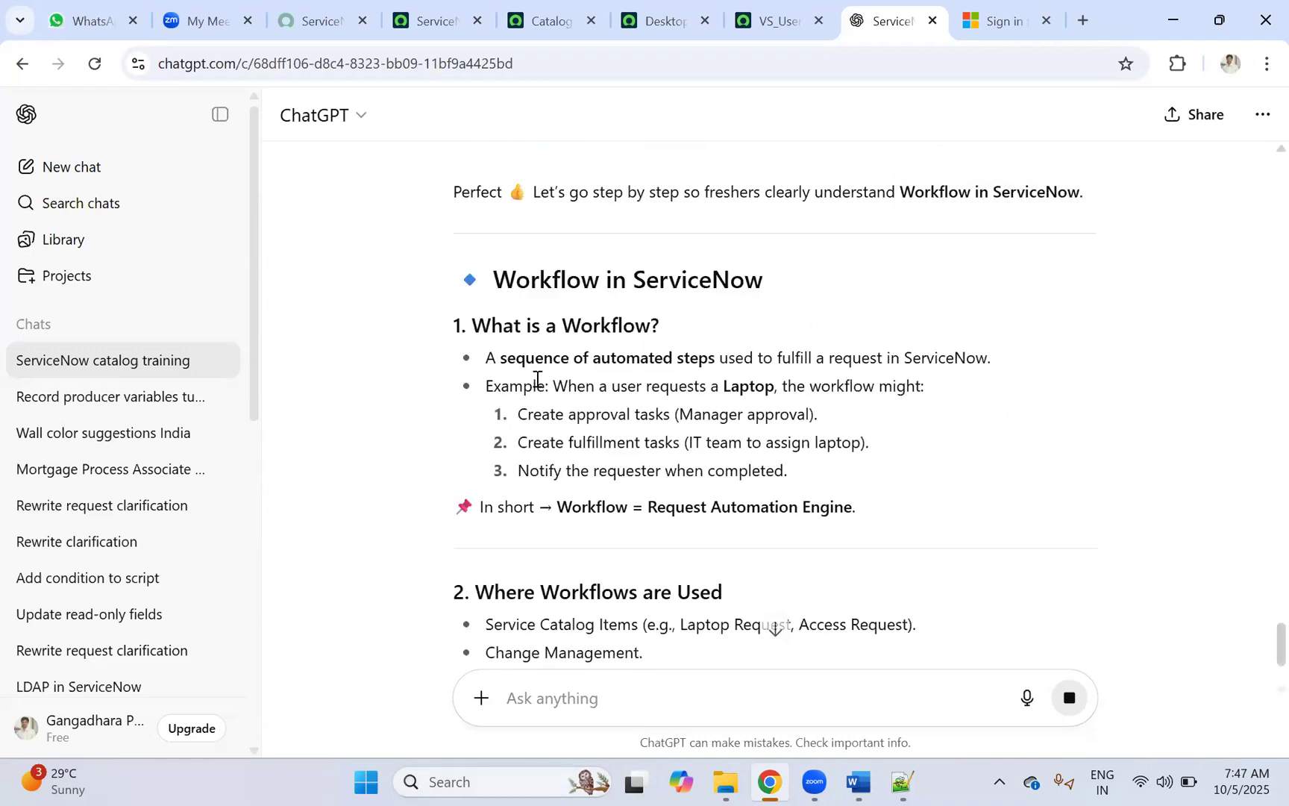
Step: Highlight the workflow definition, the Laptop example and its approval, fulfillment and notify steps
scroll(535, 377, "down", 1)
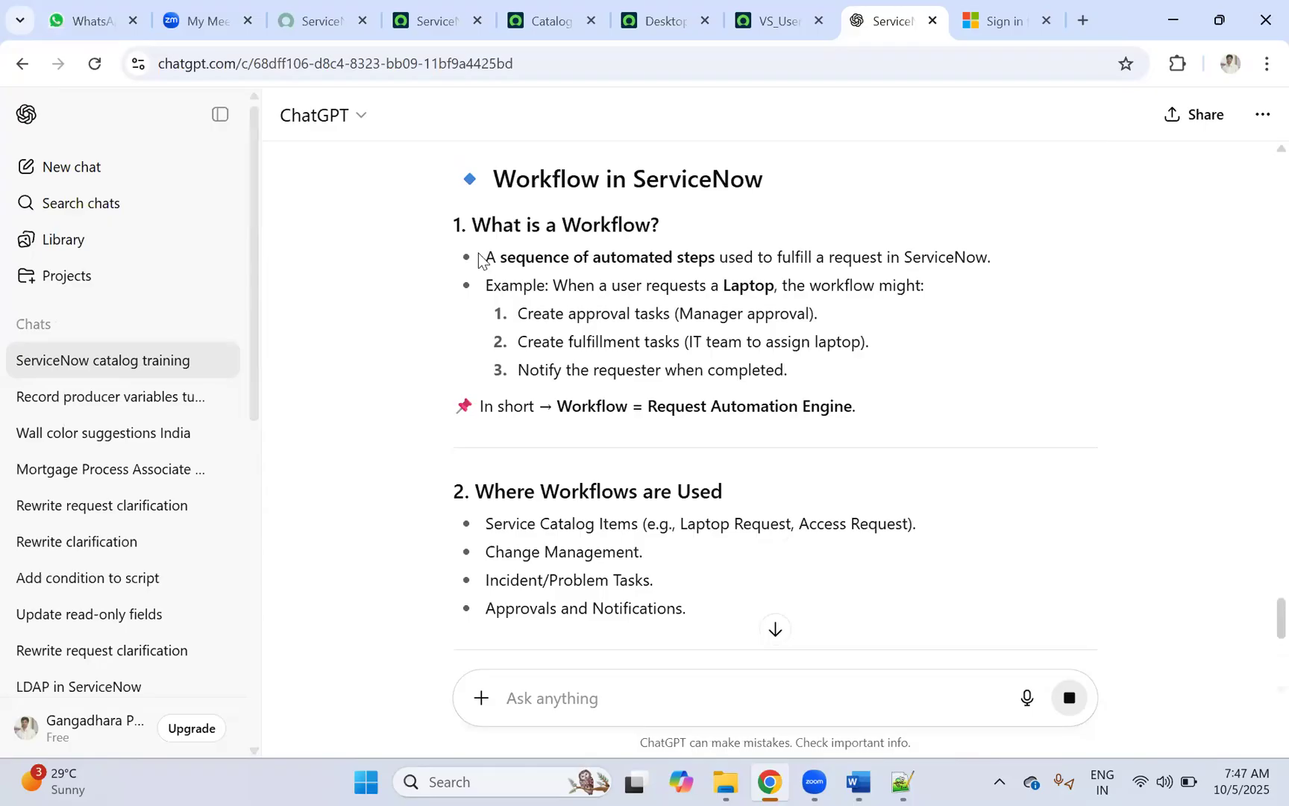
left_click_drag(488, 256, 981, 256)
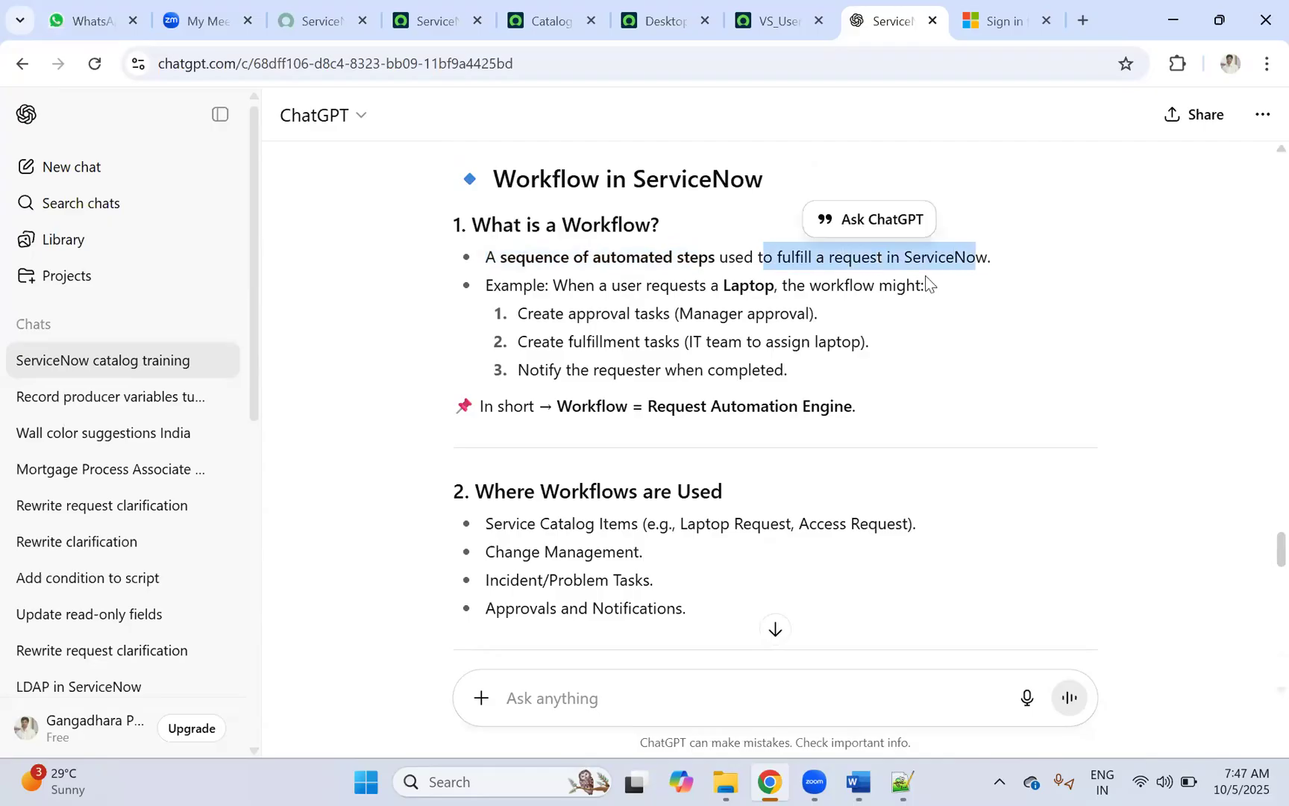
left_click(661, 288)
left_click_drag(486, 286, 844, 279)
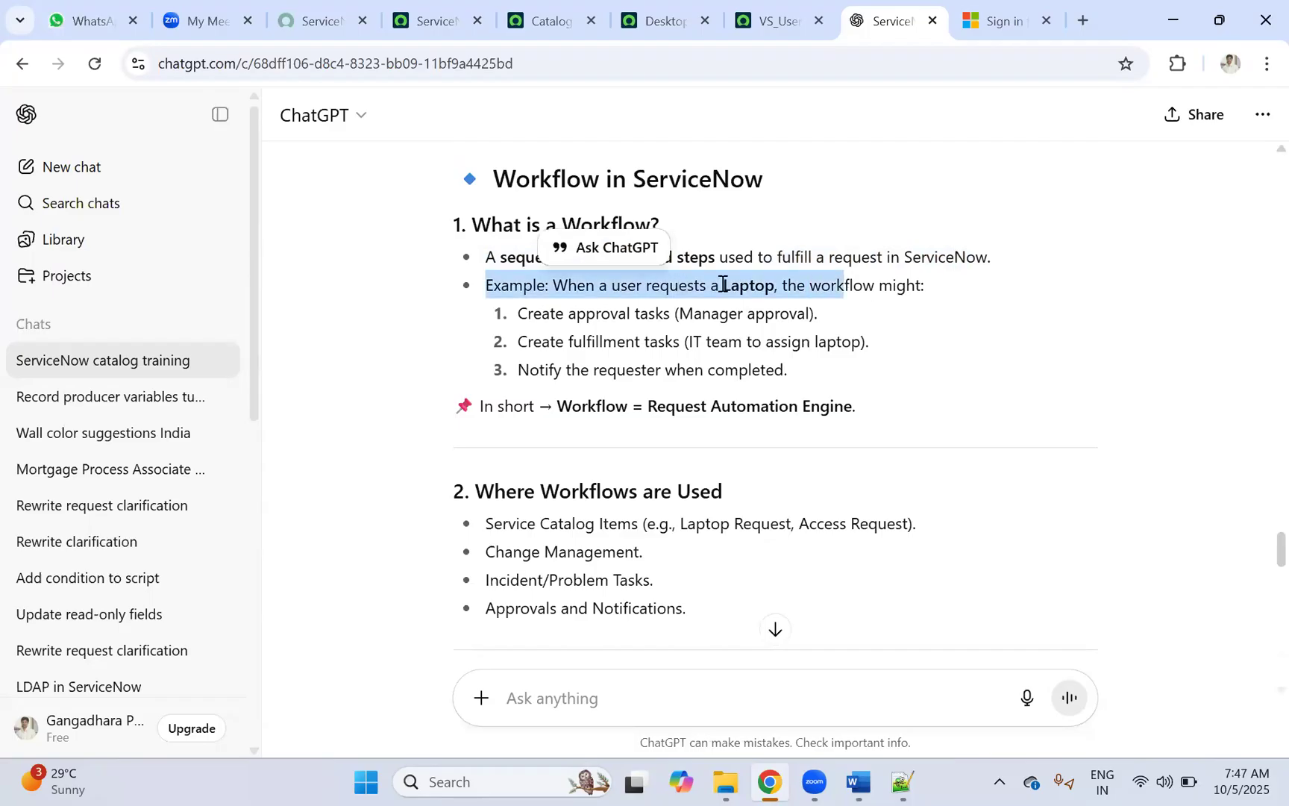
left_click(776, 286)
left_click(895, 287, "shift")
left_click_drag(587, 313, 808, 303)
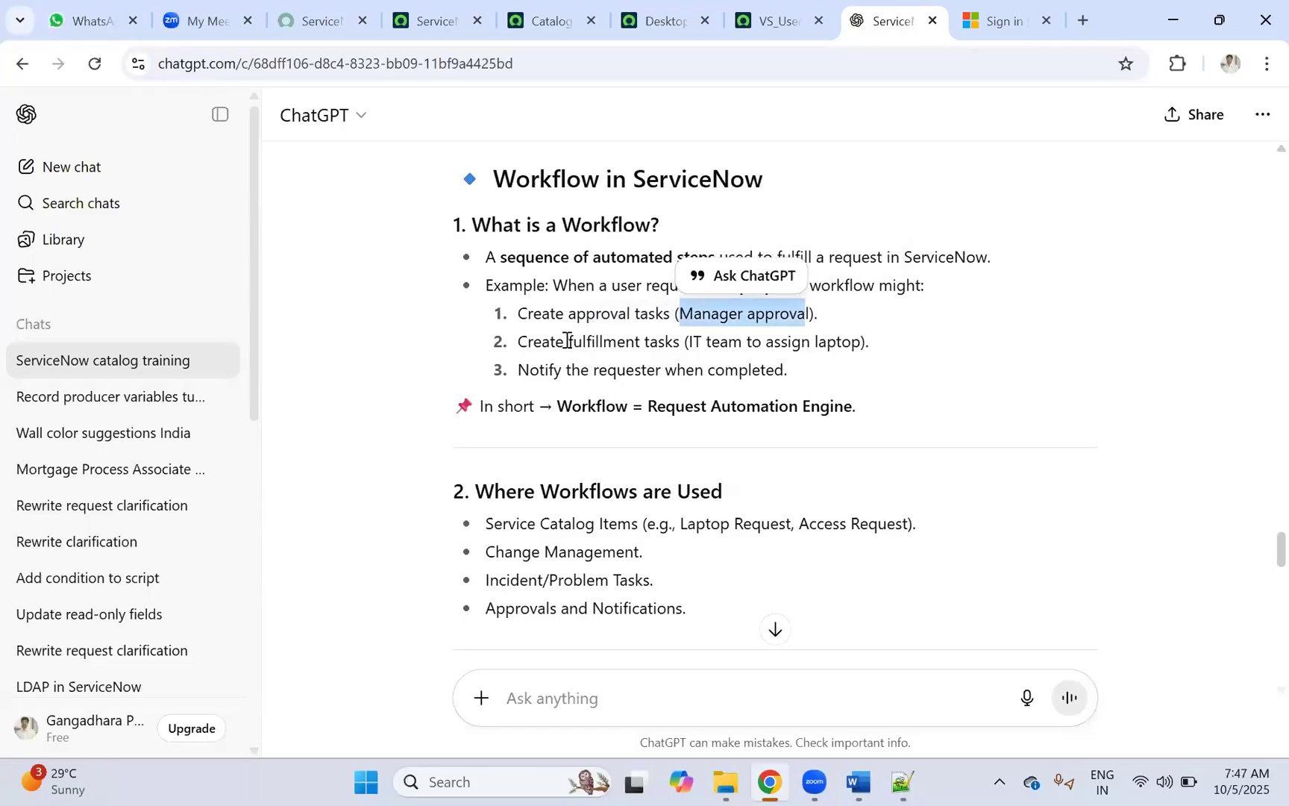
left_click_drag(519, 344, 838, 333)
left_click(685, 332)
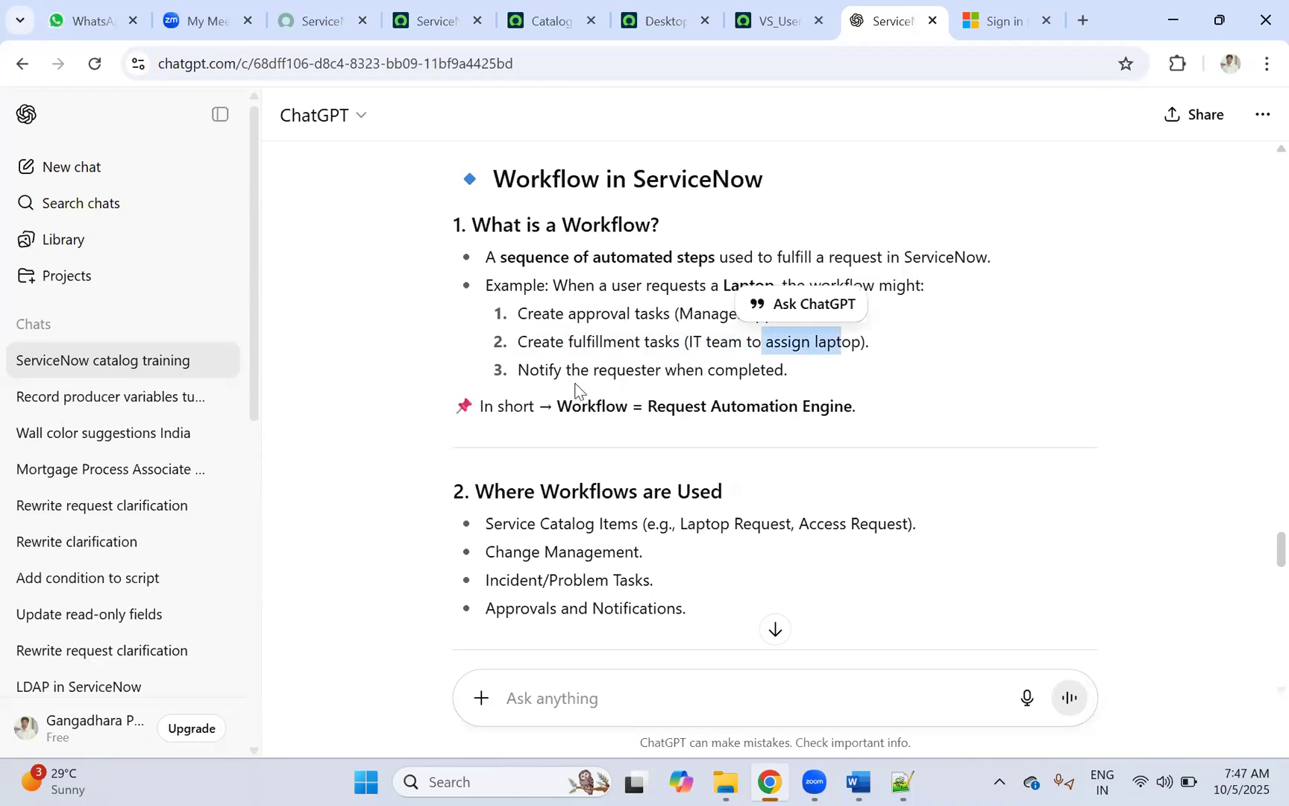
left_click_drag(538, 370, 787, 369)
left_click(523, 308)
left_click_drag(523, 308, 800, 377)
scroll(602, 348, "down", 1)
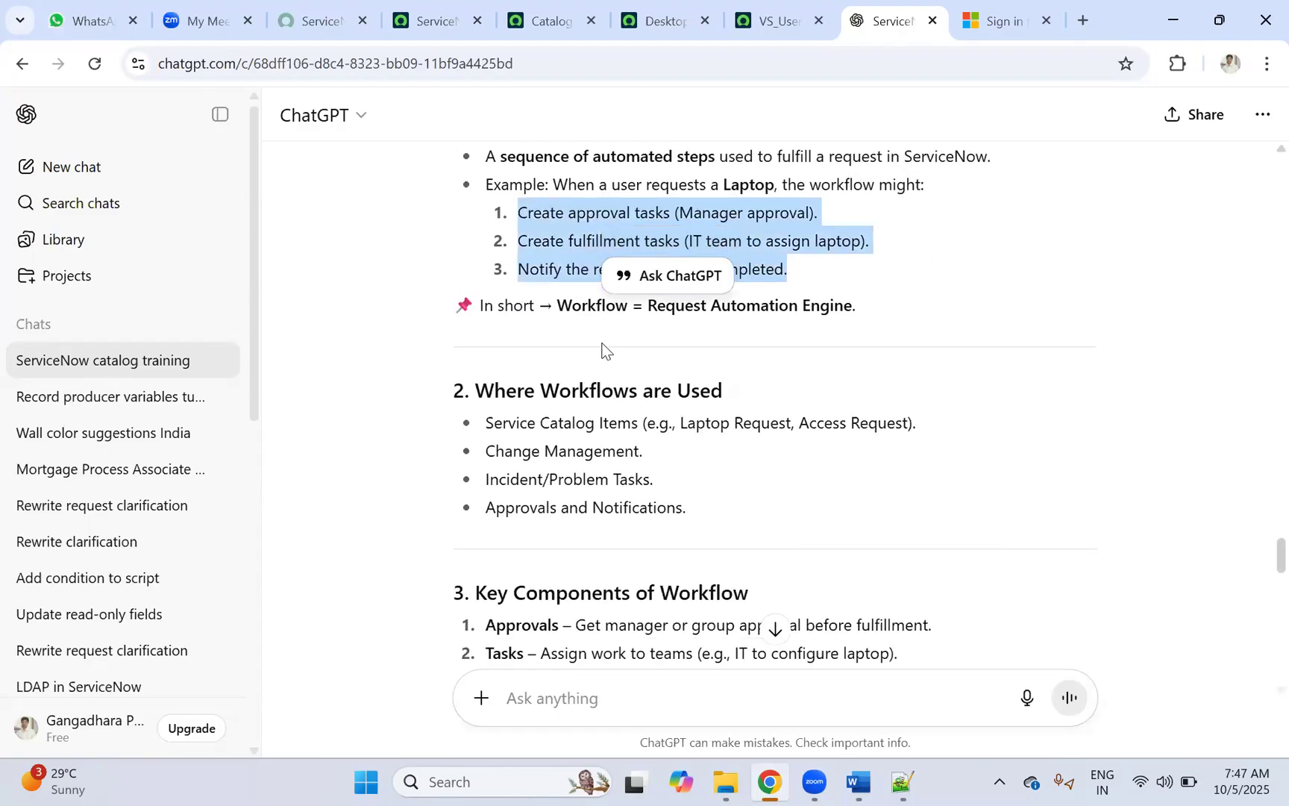
left_click(616, 430)
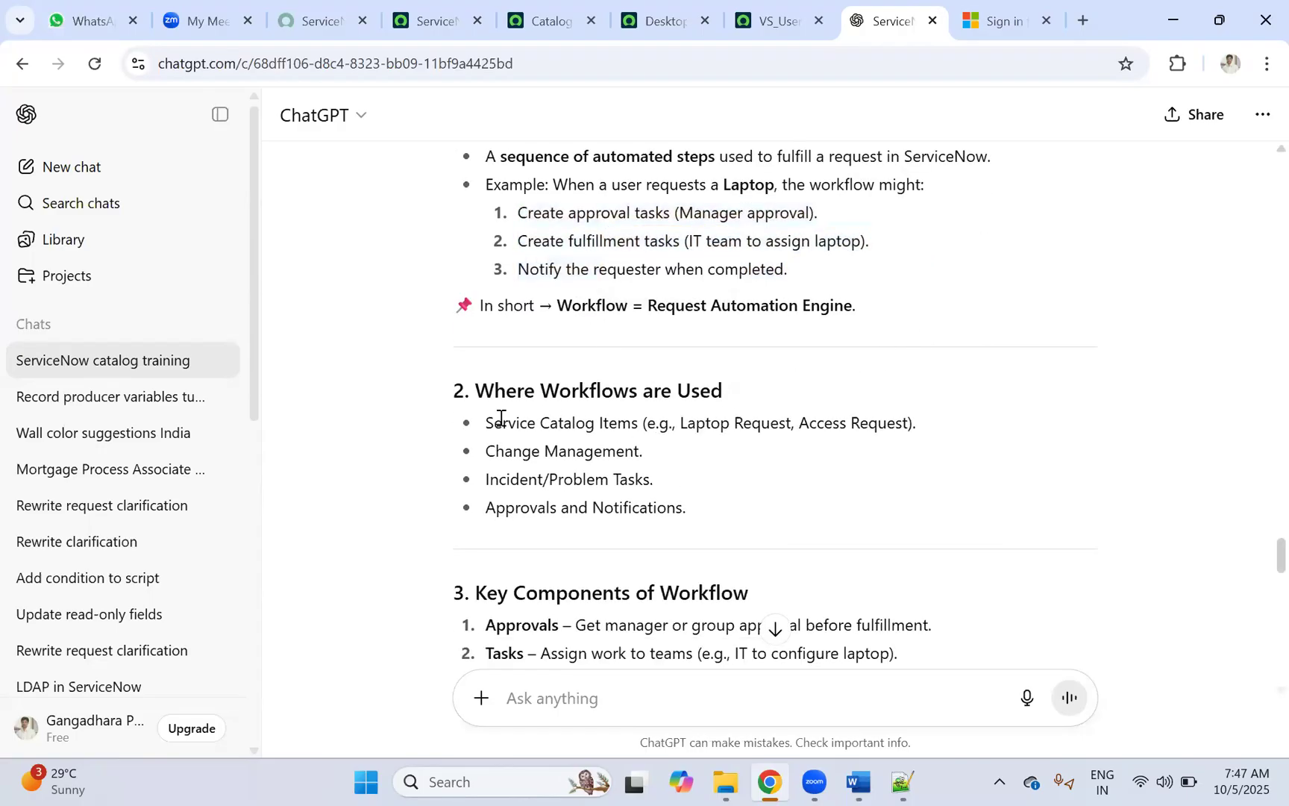
left_click_drag(493, 388, 768, 412)
left_click(671, 412)
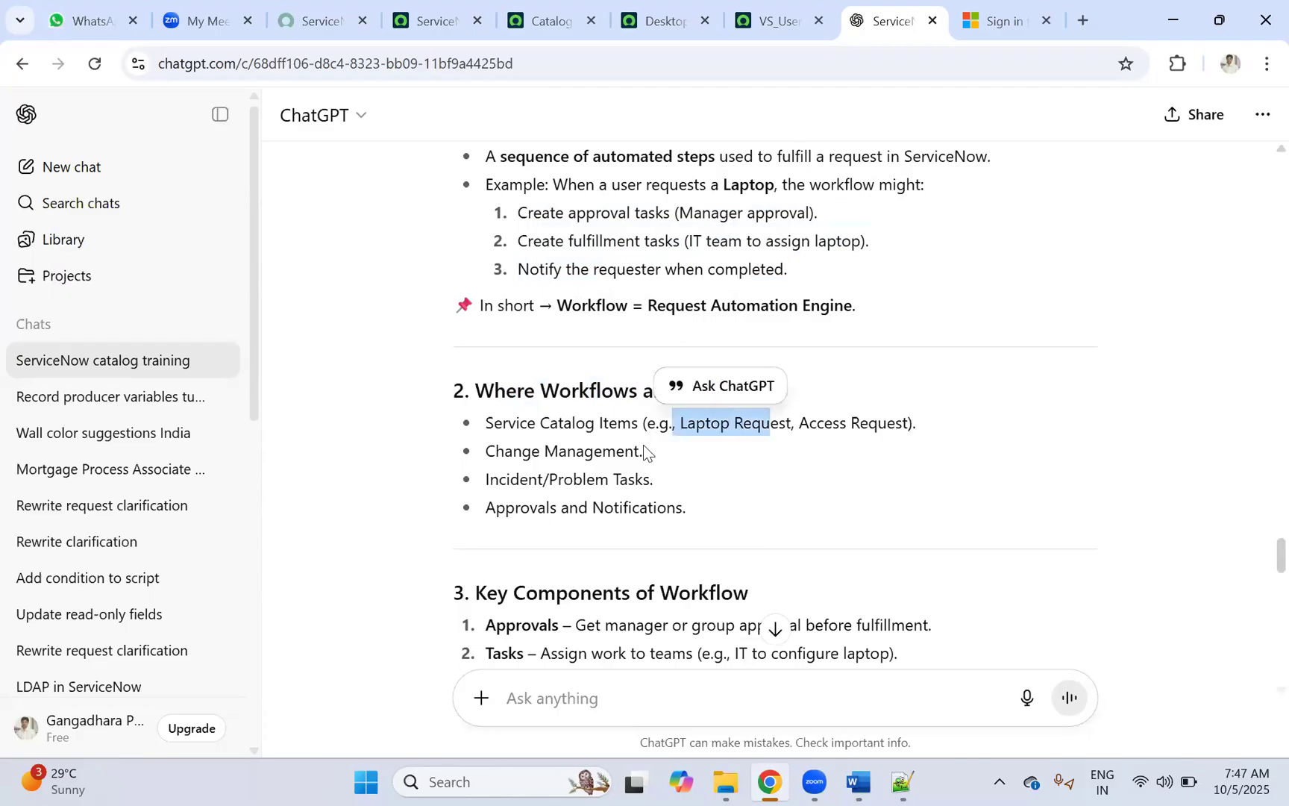
left_click(608, 460)
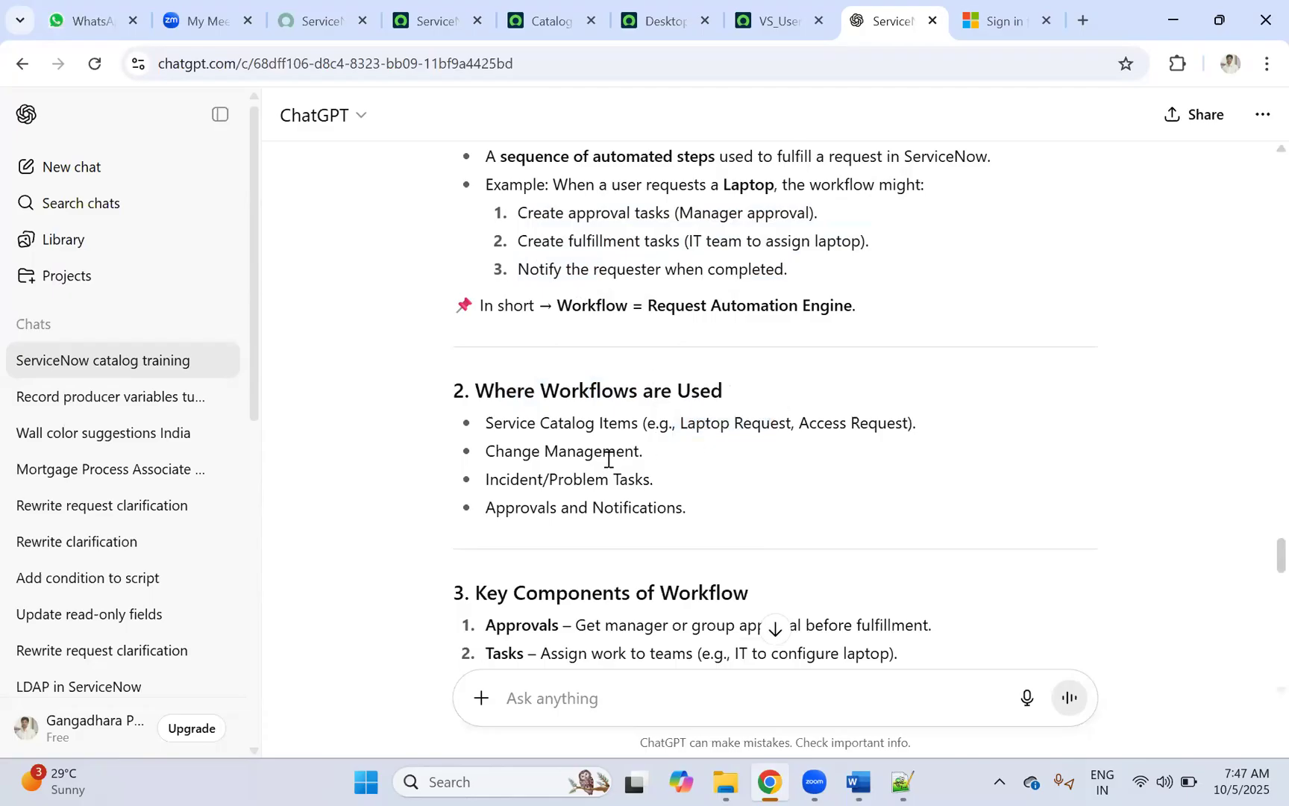
Step: Highlight the Key Components: Approvals, Tasks, Conditions, Timers and Scripting
scroll(611, 449, "down", 1)
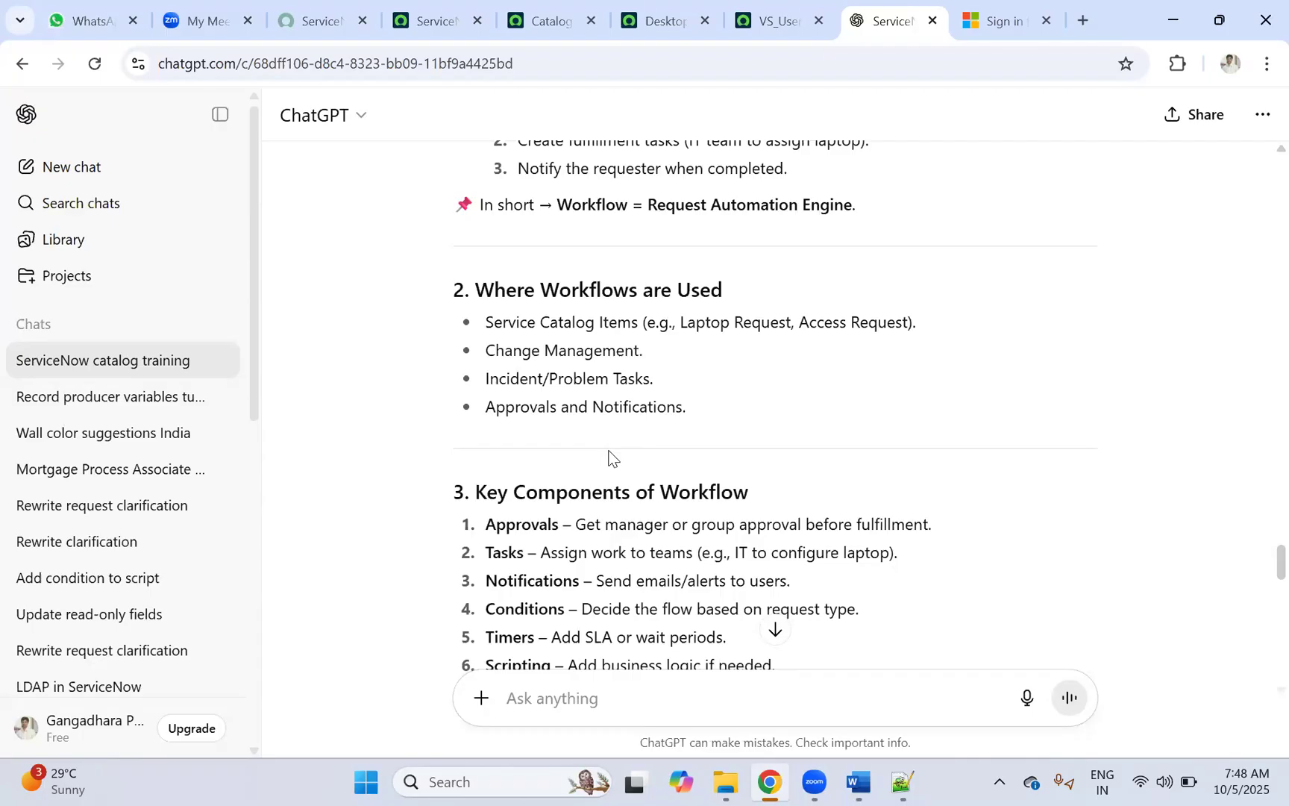
scroll(634, 397, "down", 2)
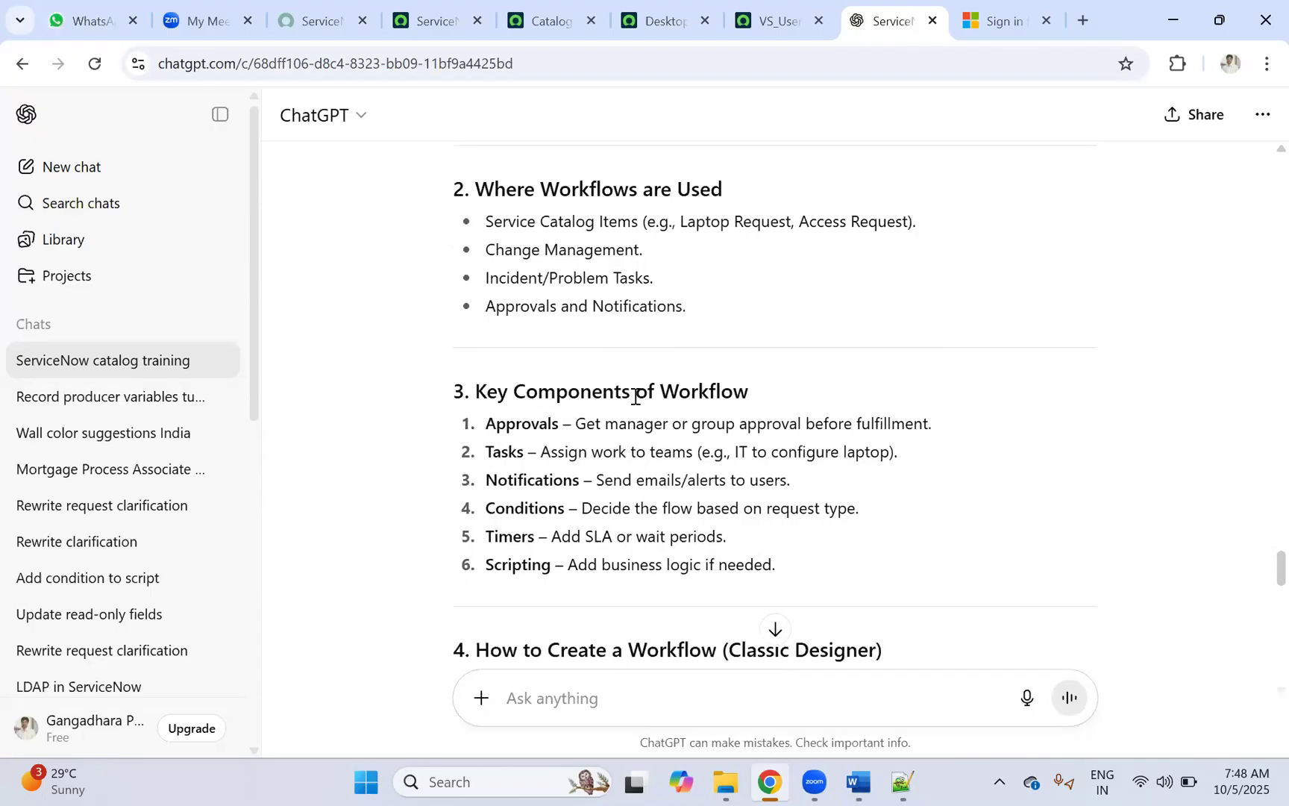
scroll(635, 397, "up", 3)
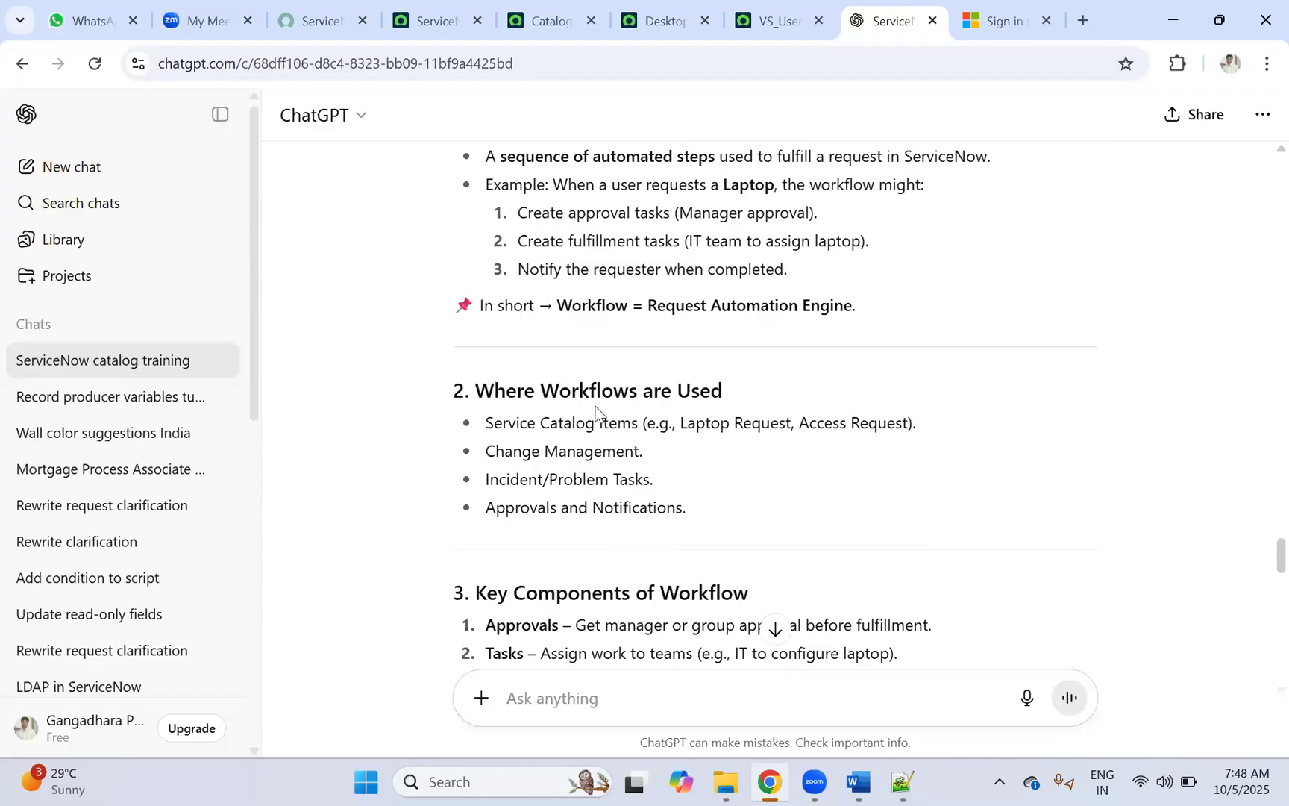
scroll(595, 408, "down", 3)
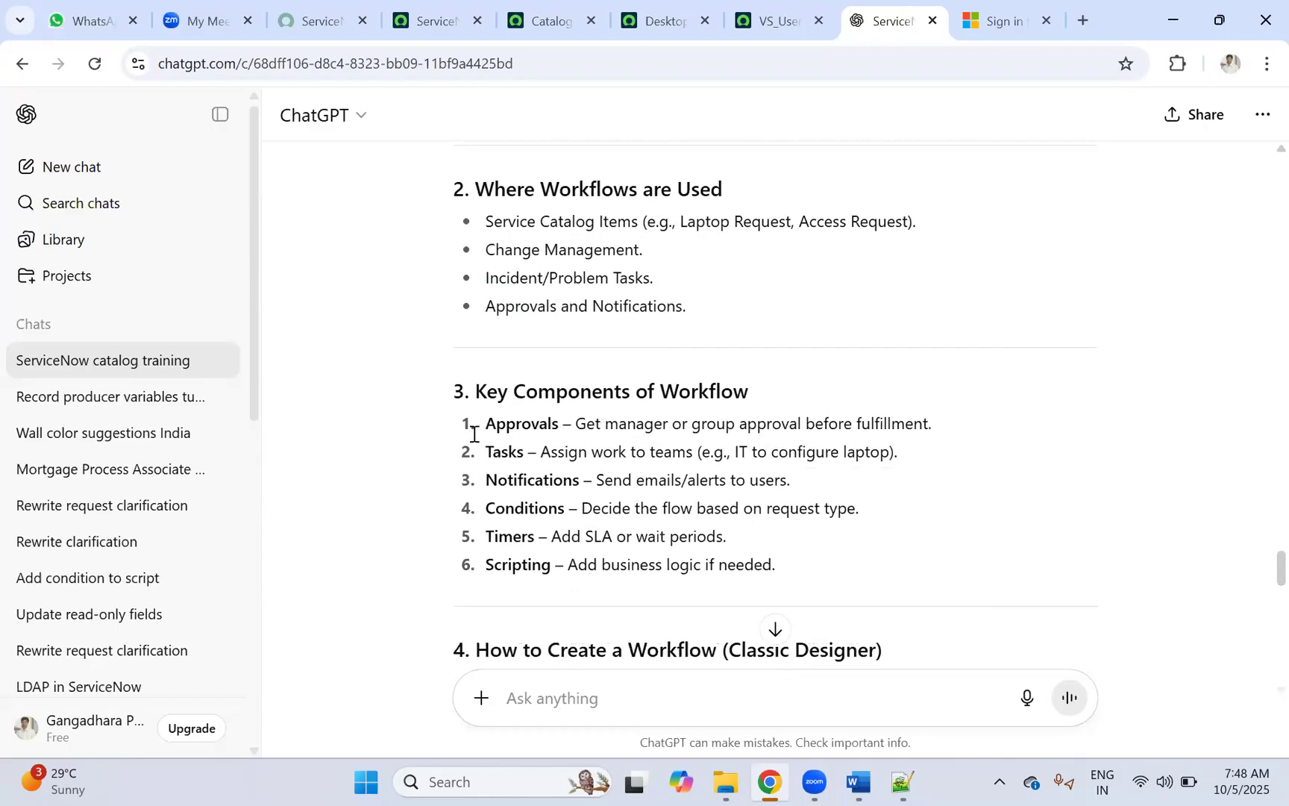
left_click_drag(498, 391, 701, 385)
left_click_drag(515, 425, 717, 416)
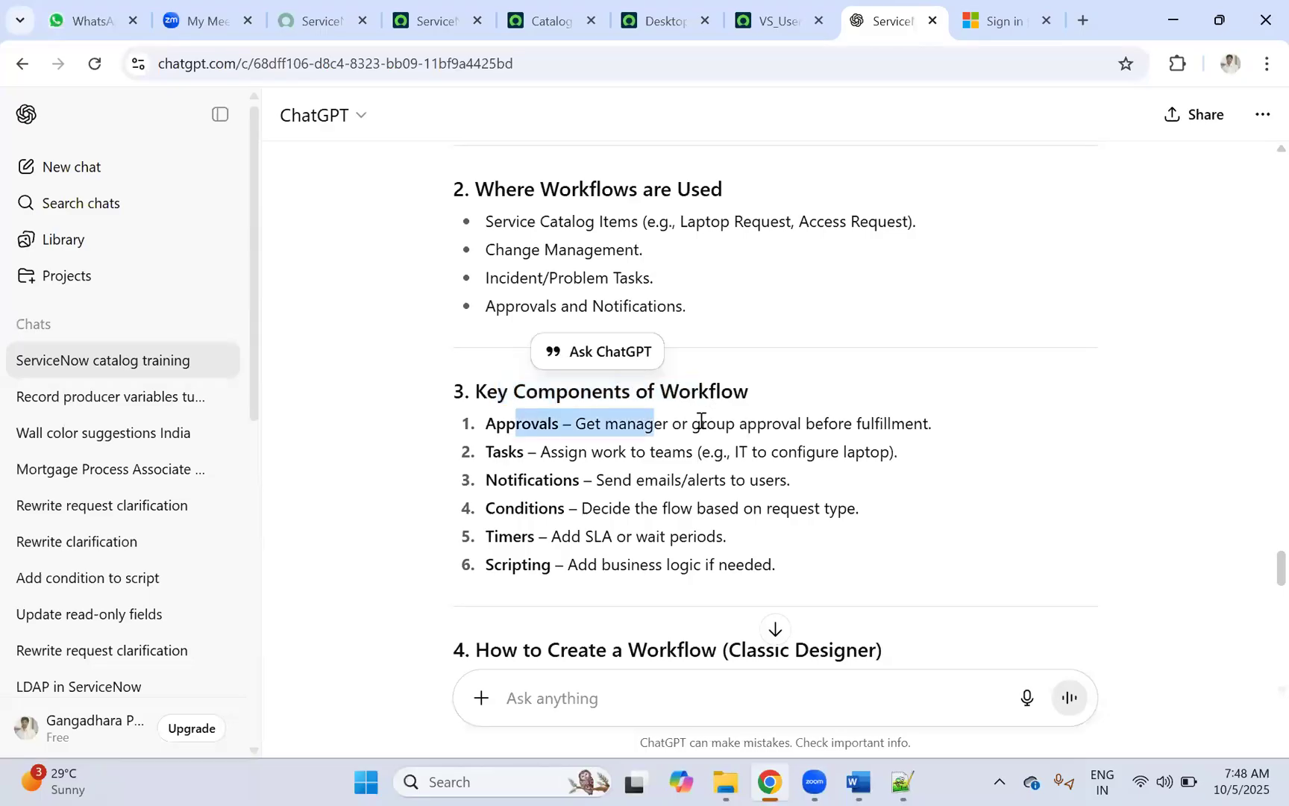
left_click_drag(493, 459, 657, 483)
left_click_drag(487, 508, 844, 514)
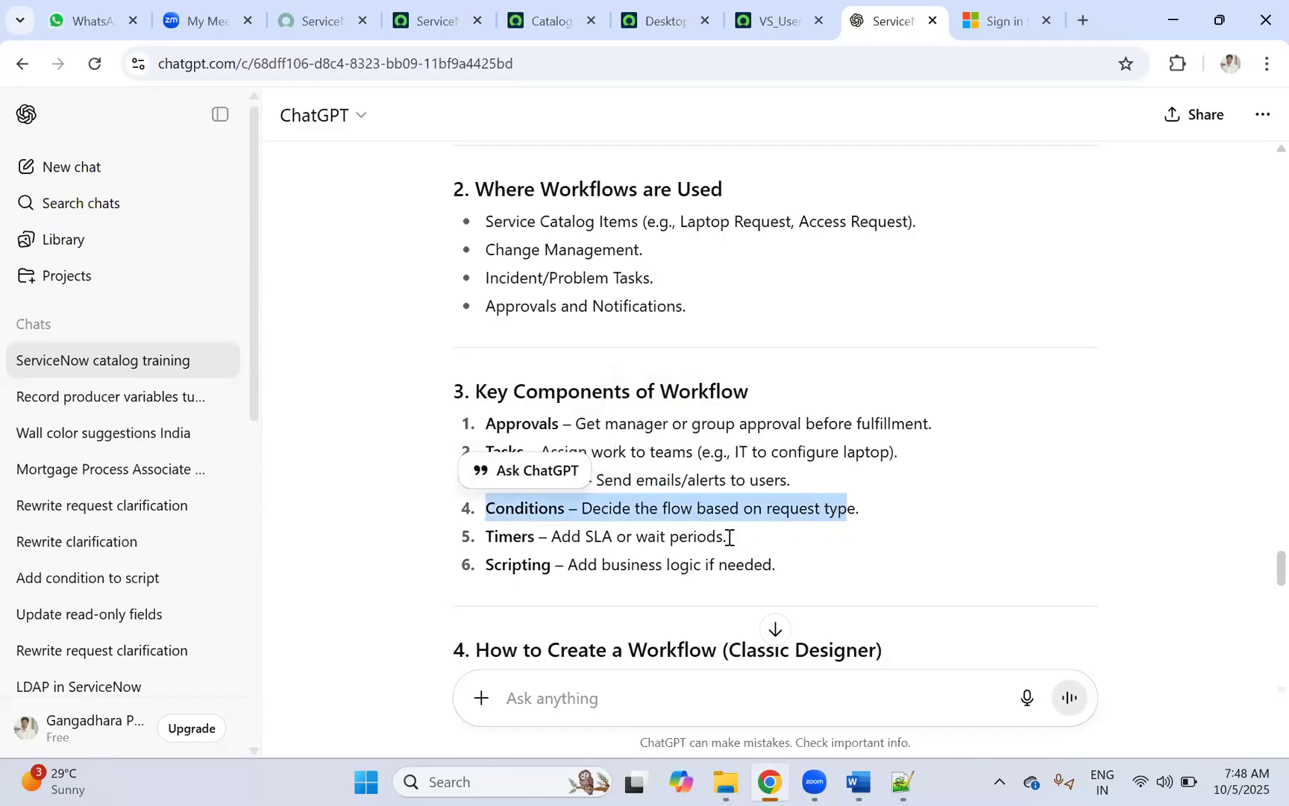
left_click(492, 539)
left_click_drag(494, 537, 798, 531)
left_click(798, 531)
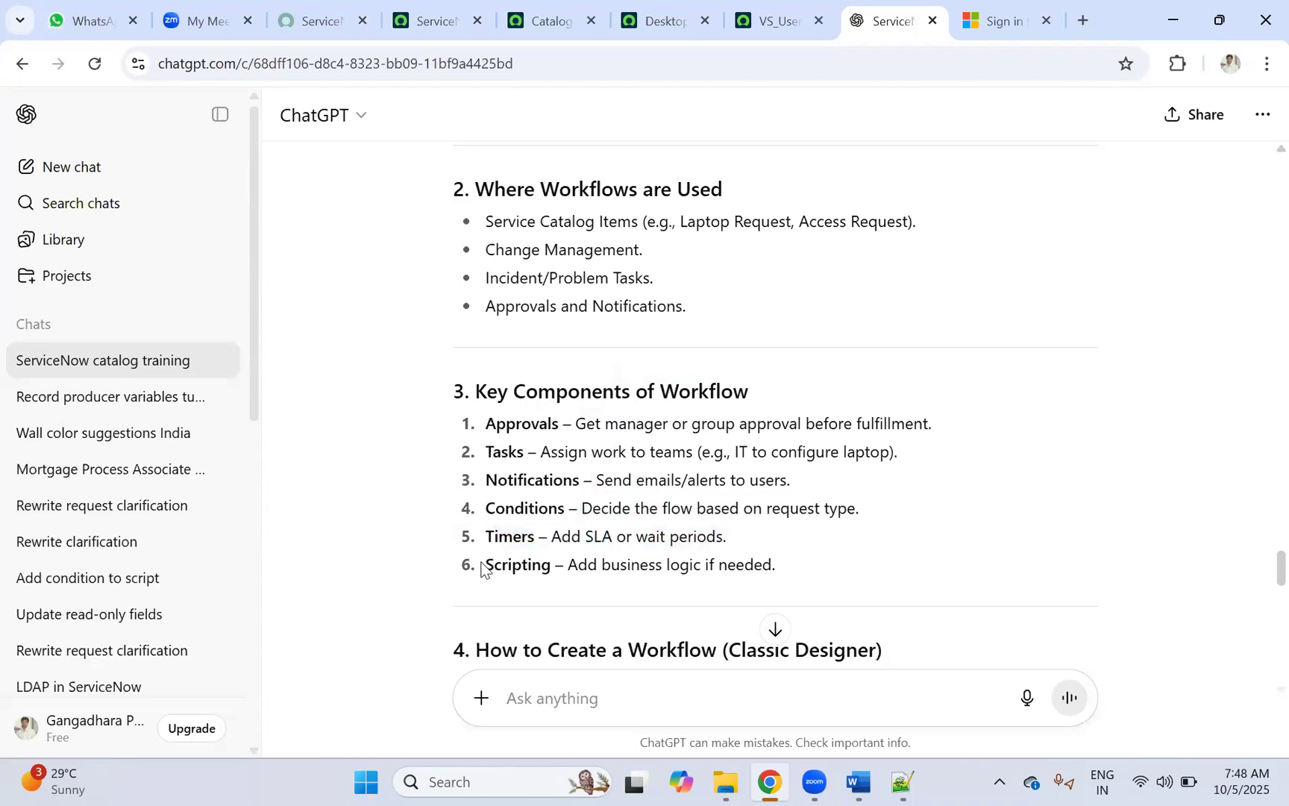
left_click_drag(494, 565, 835, 565)
Step: Select the Classic Designer creation steps and the word 'Workflow' in 'Navigate: Workflow > Workflow Editor'
scroll(772, 621, "down", 4)
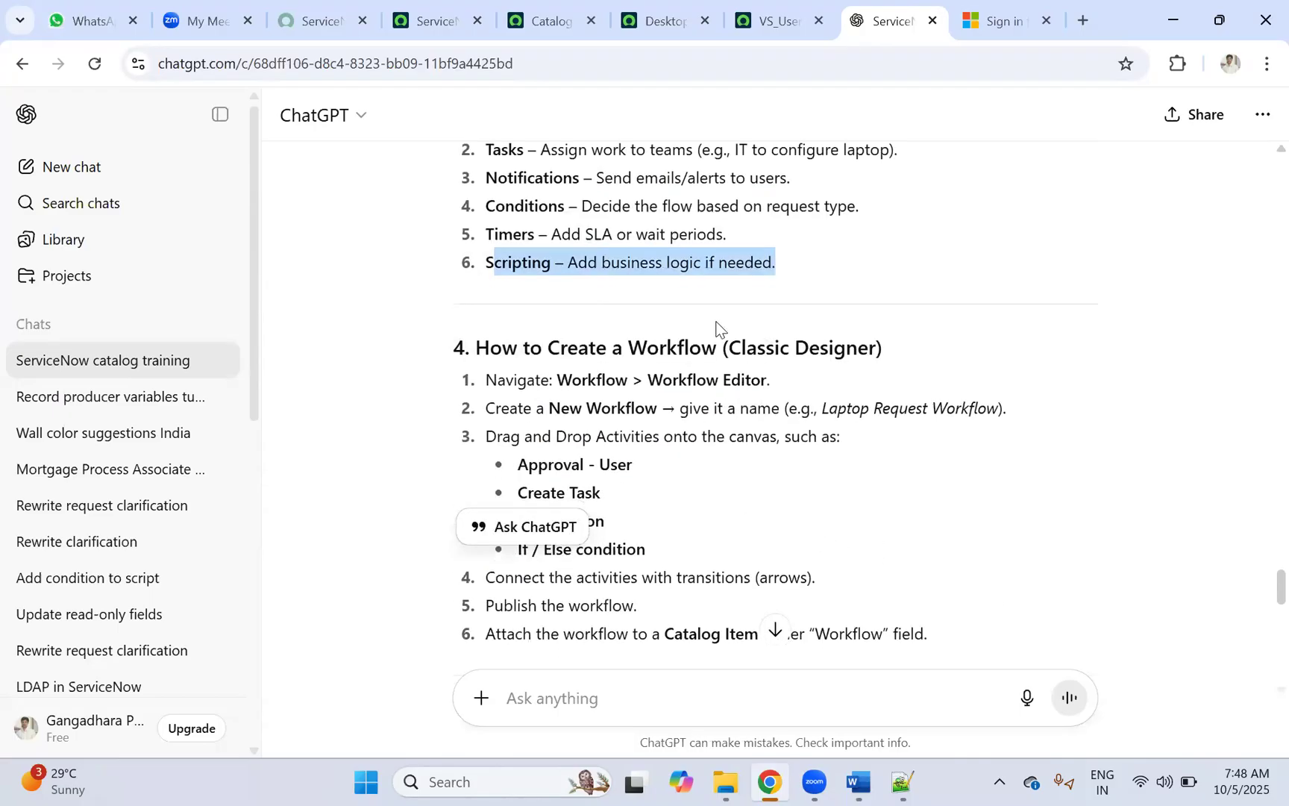
scroll(658, 354, "down", 1)
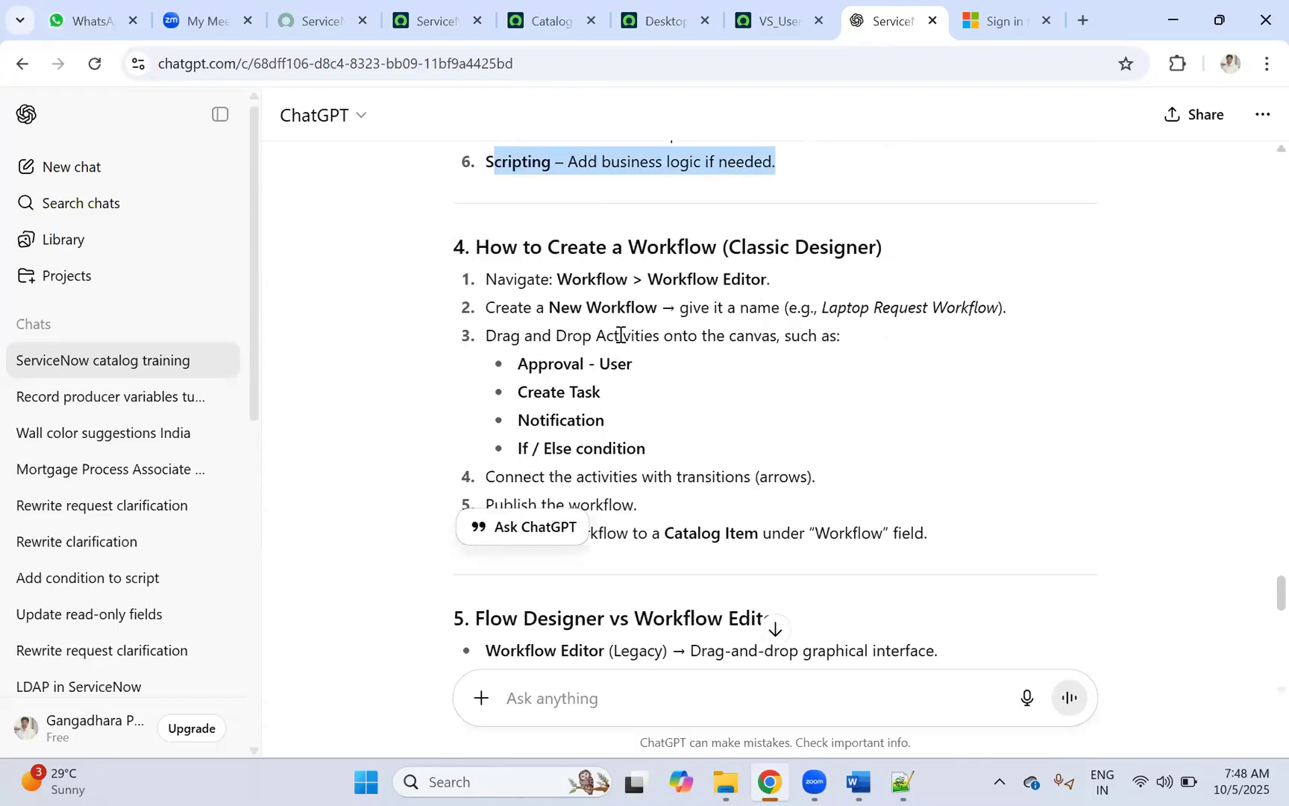
scroll(616, 344, "up", 4)
left_click_drag(493, 324, 837, 470)
left_click(747, 429)
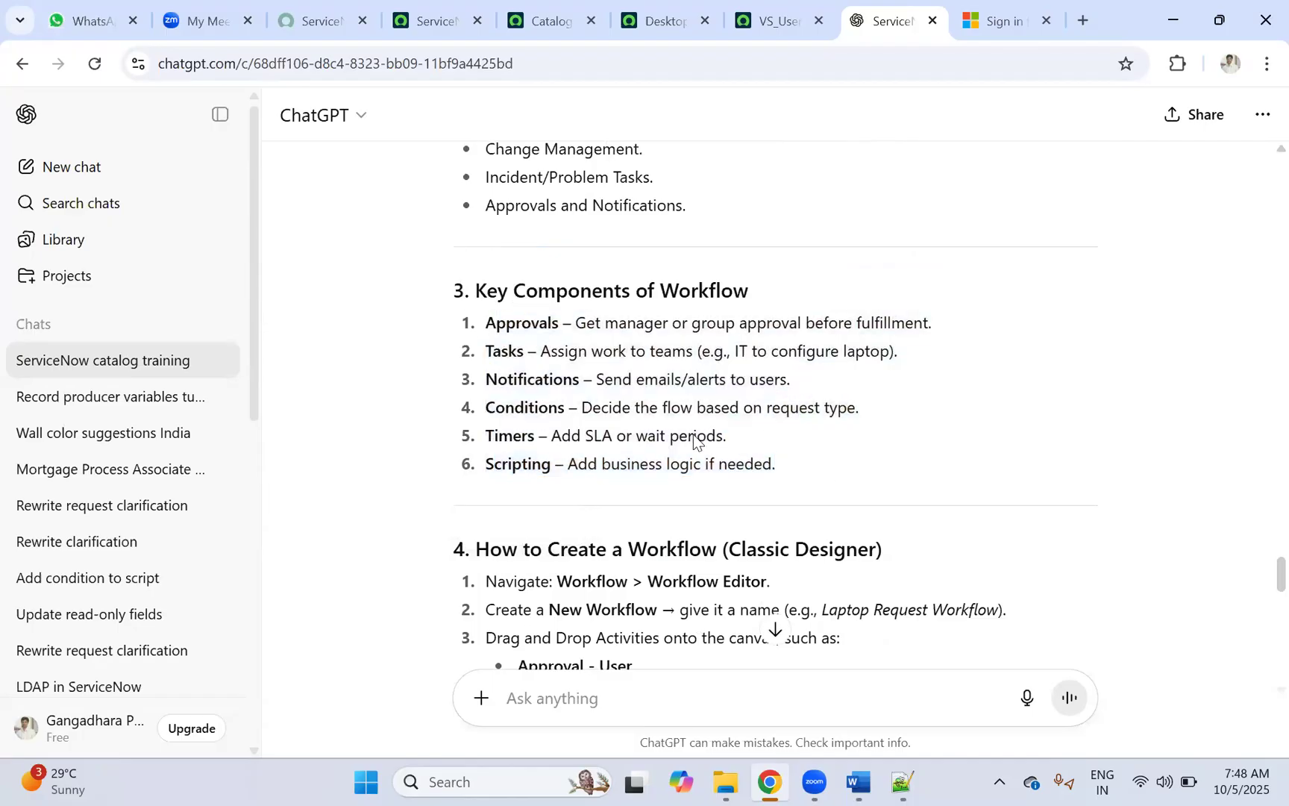
scroll(597, 429, "down", 4)
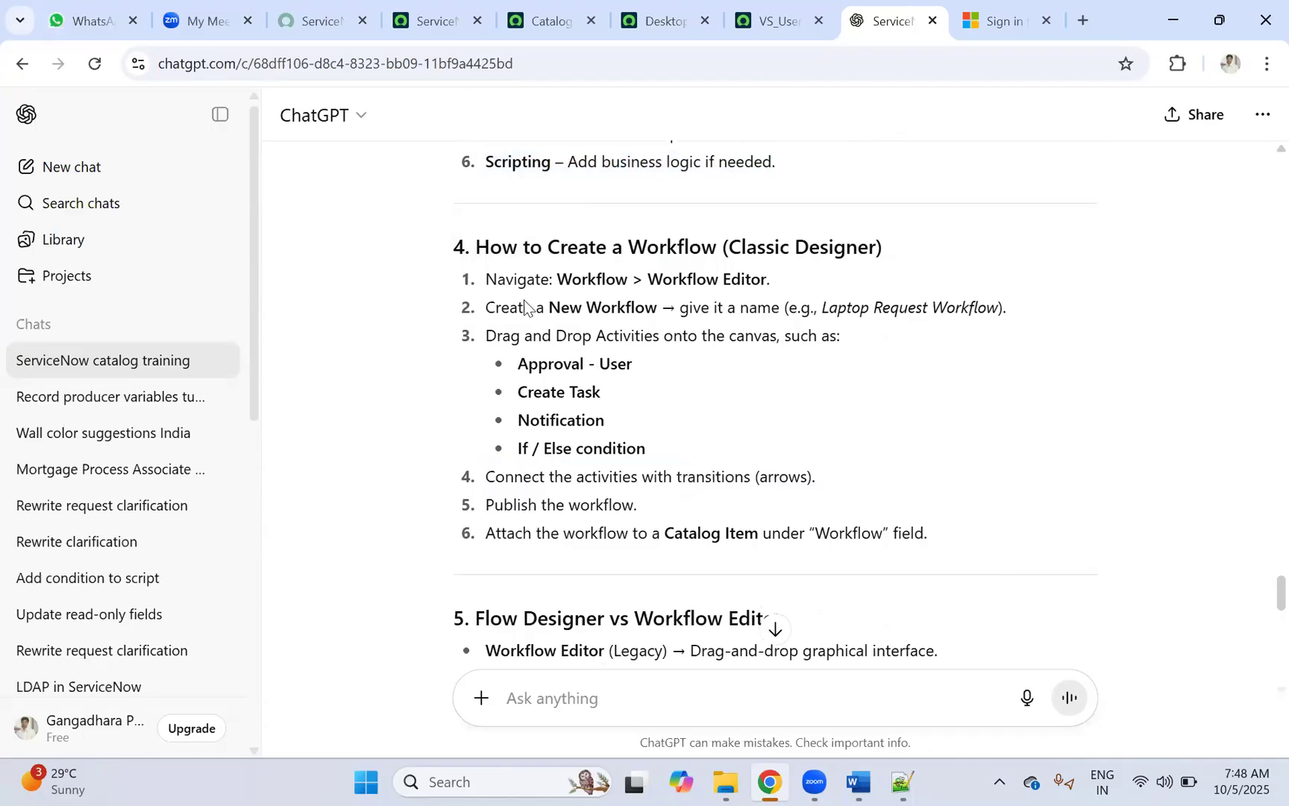
left_click_drag(492, 278, 797, 423)
left_click(489, 277)
left_click_drag(486, 279, 674, 459)
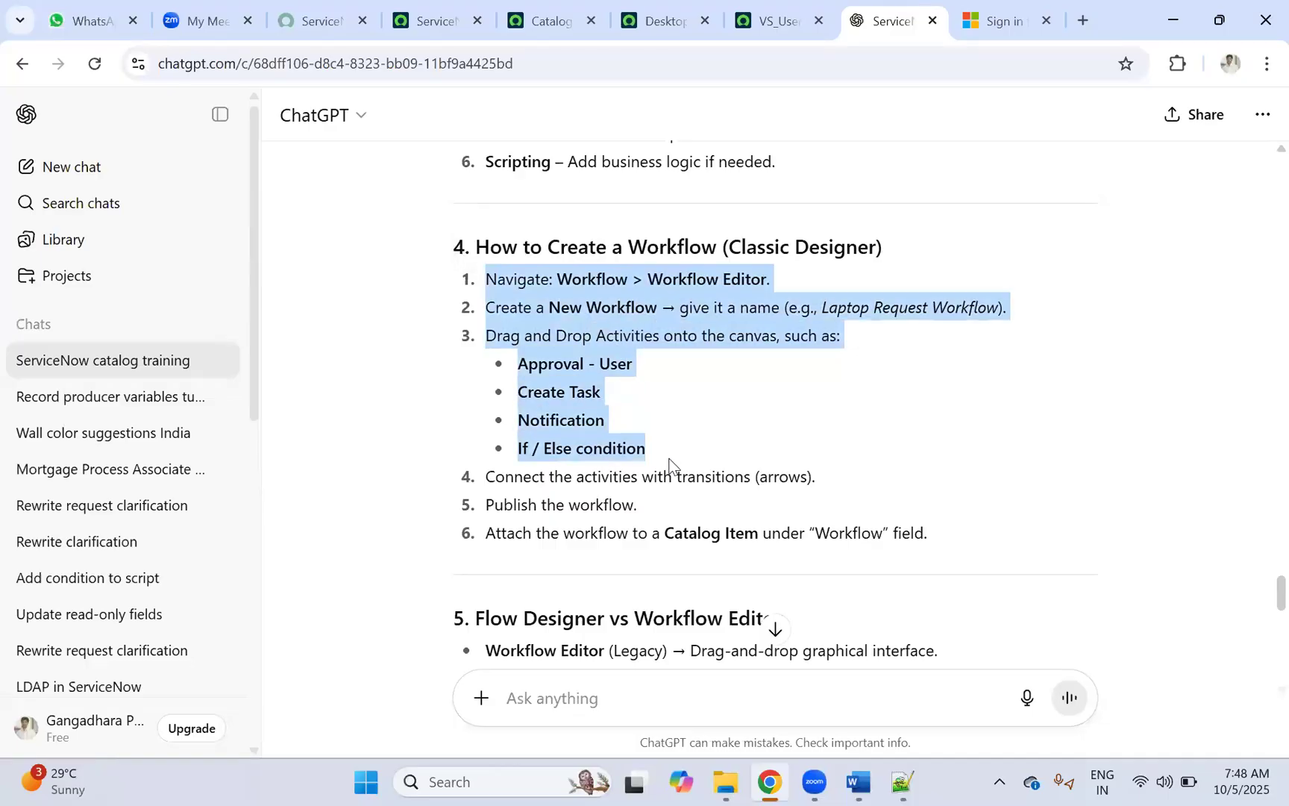
left_click(603, 282)
left_click_drag(572, 282, 617, 282)
left_click(414, 22)
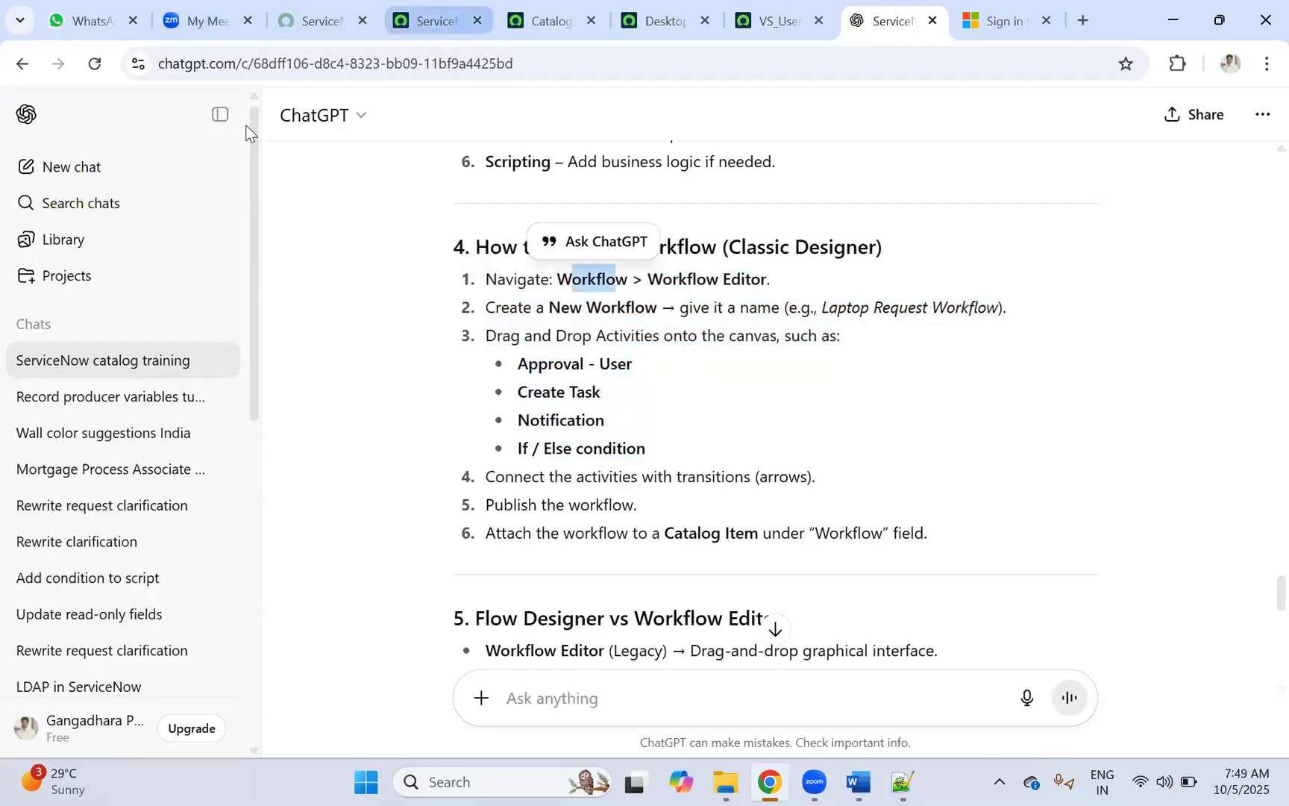
Step: Filter the navigator for 'workflow' and open Workflow > Workflow Editor
left_click(190, 114)
type("work fl")
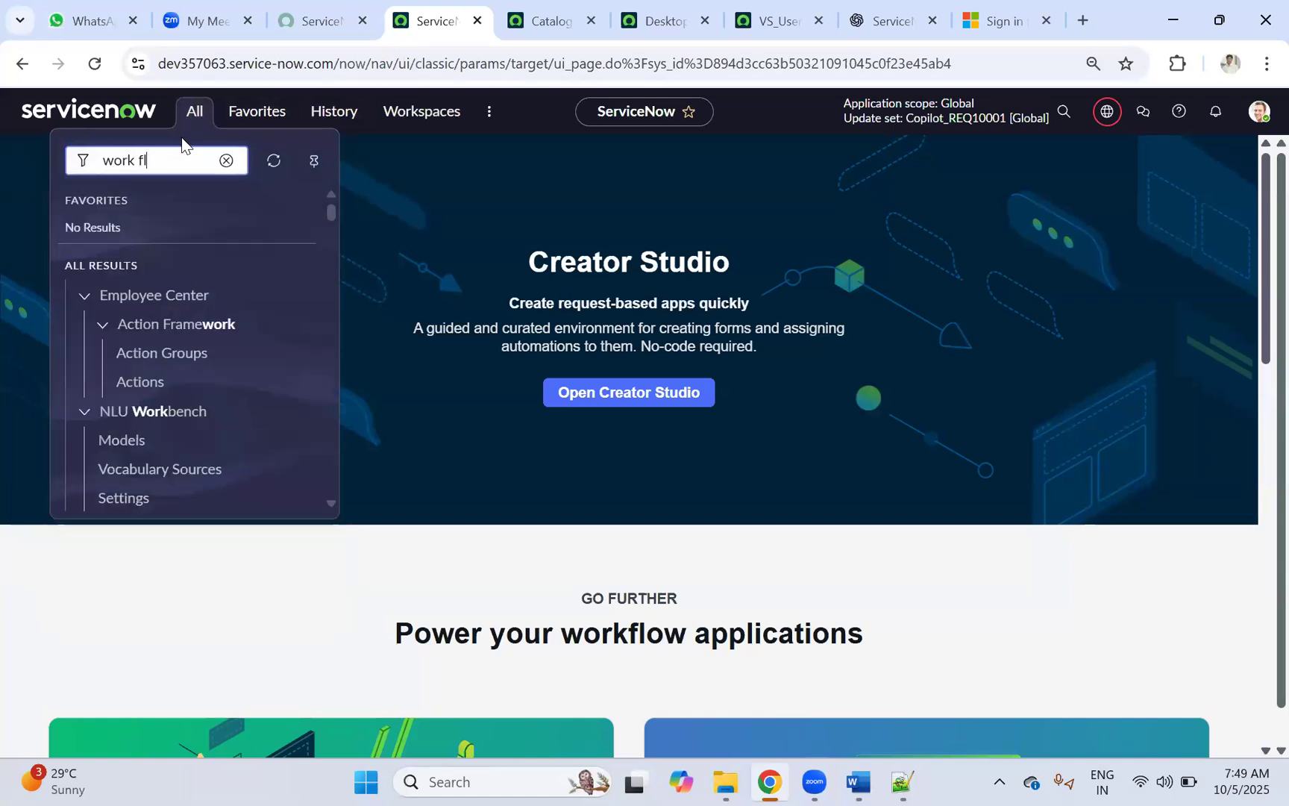
type("ow")
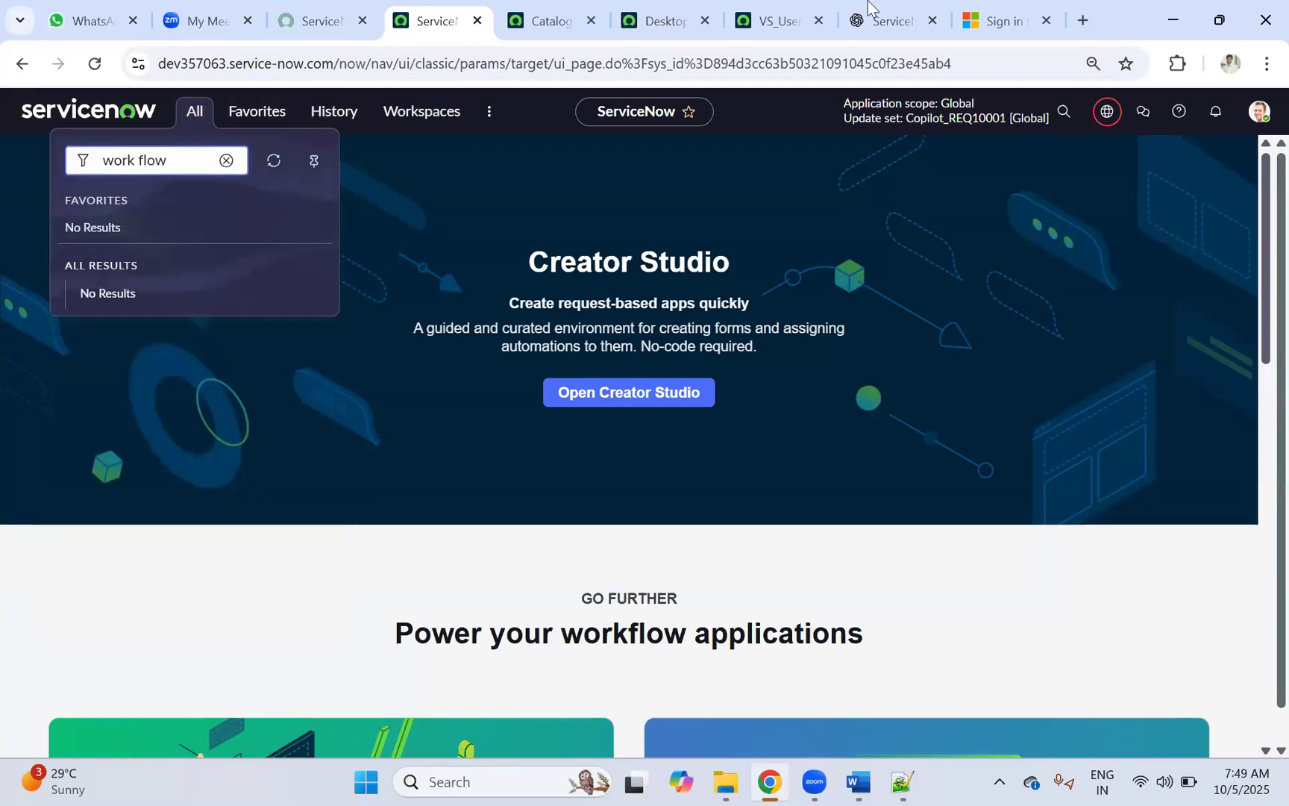
left_click(1000, 21)
left_click(873, 21)
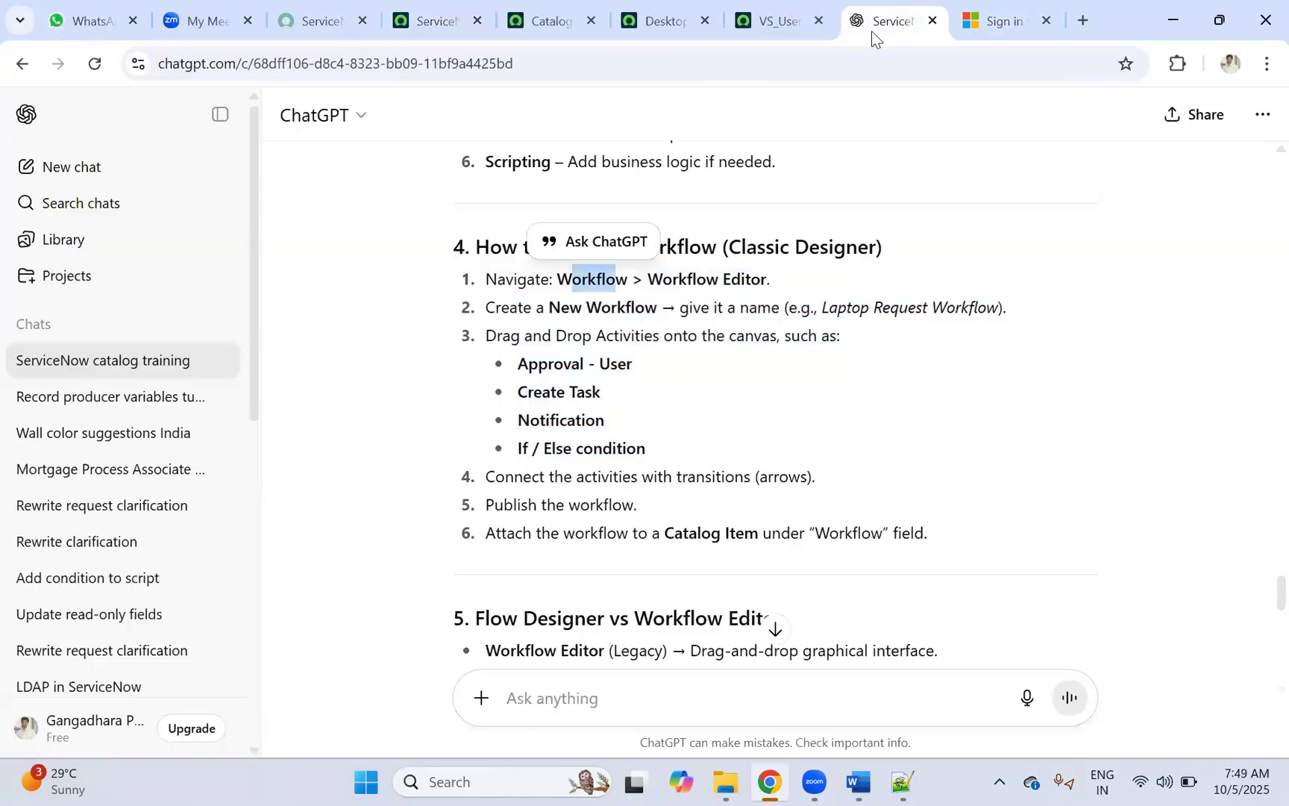
left_click_drag(630, 278, 547, 286)
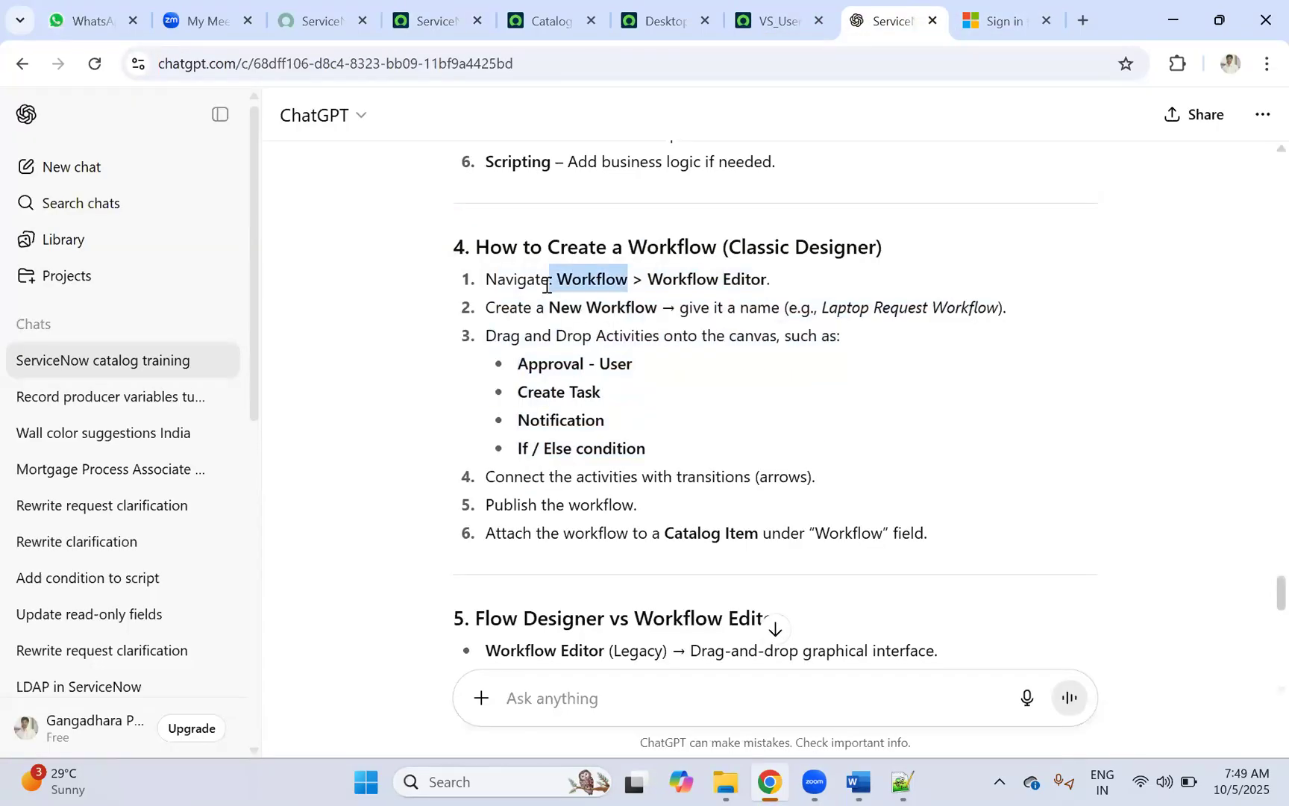
left_click(435, 21)
left_click(194, 110)
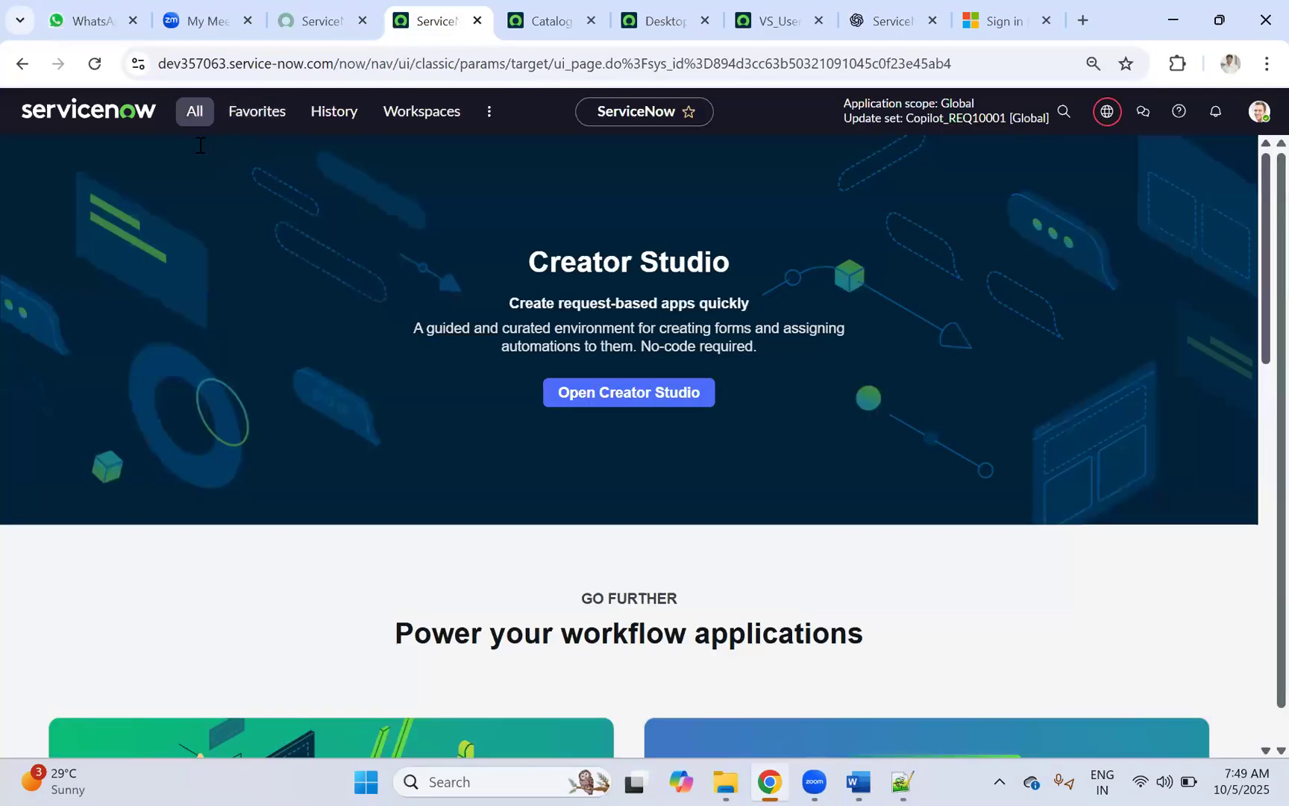
left_click(133, 161)
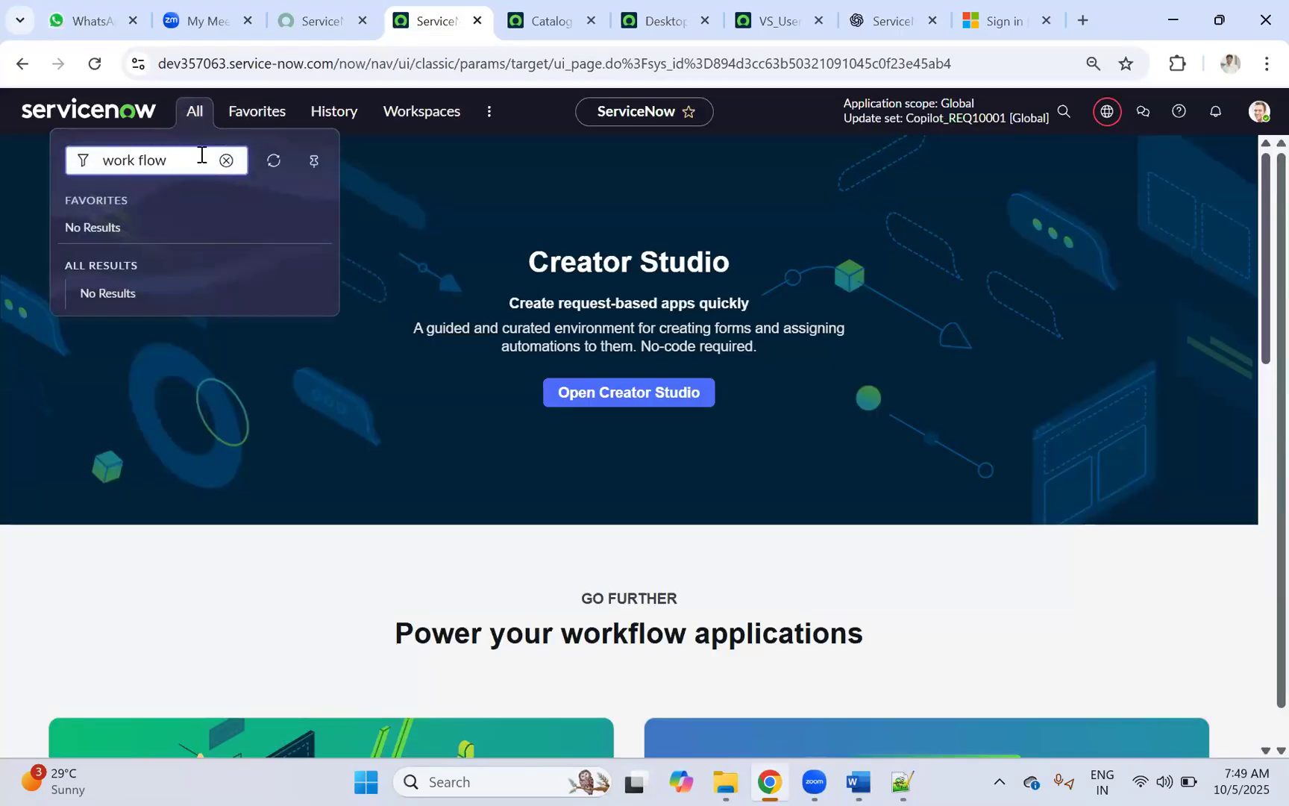
key("Delete")
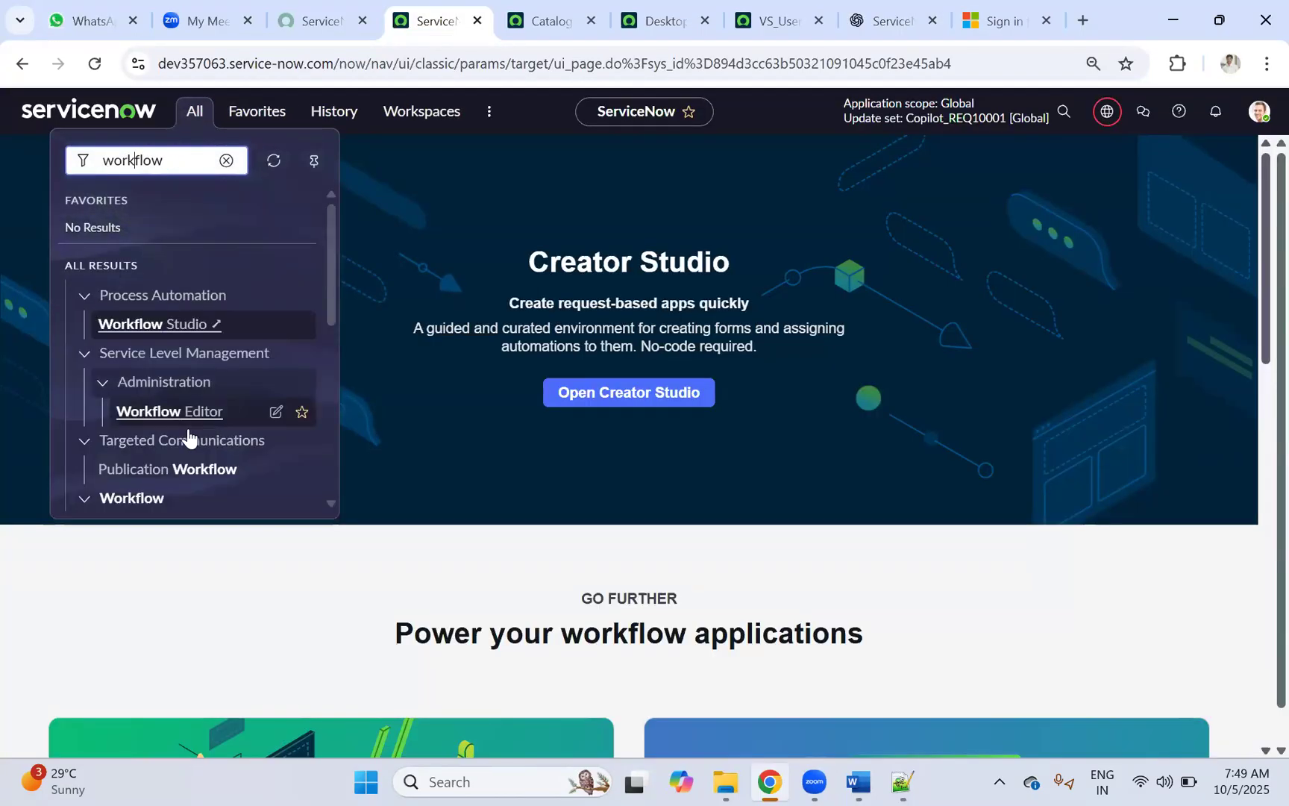
scroll(188, 437, "down", 3)
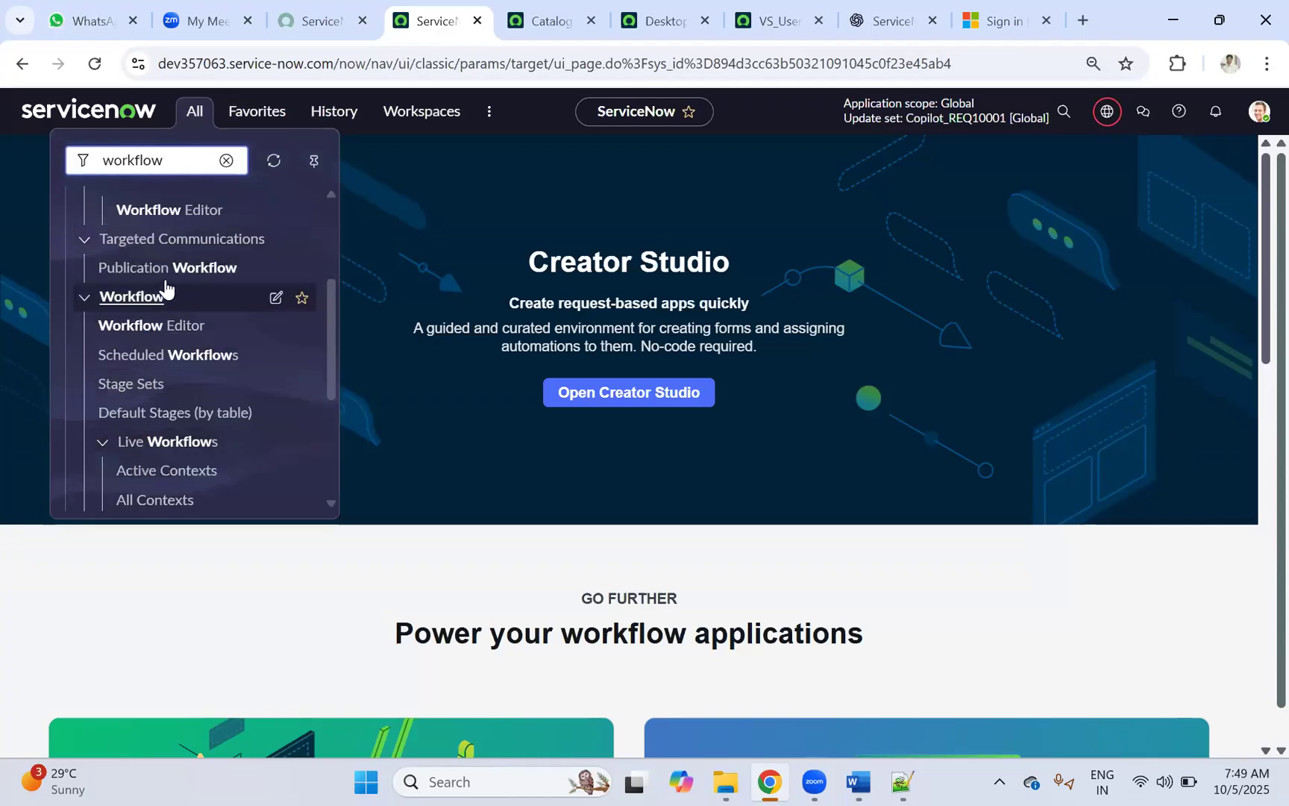
left_click(163, 337)
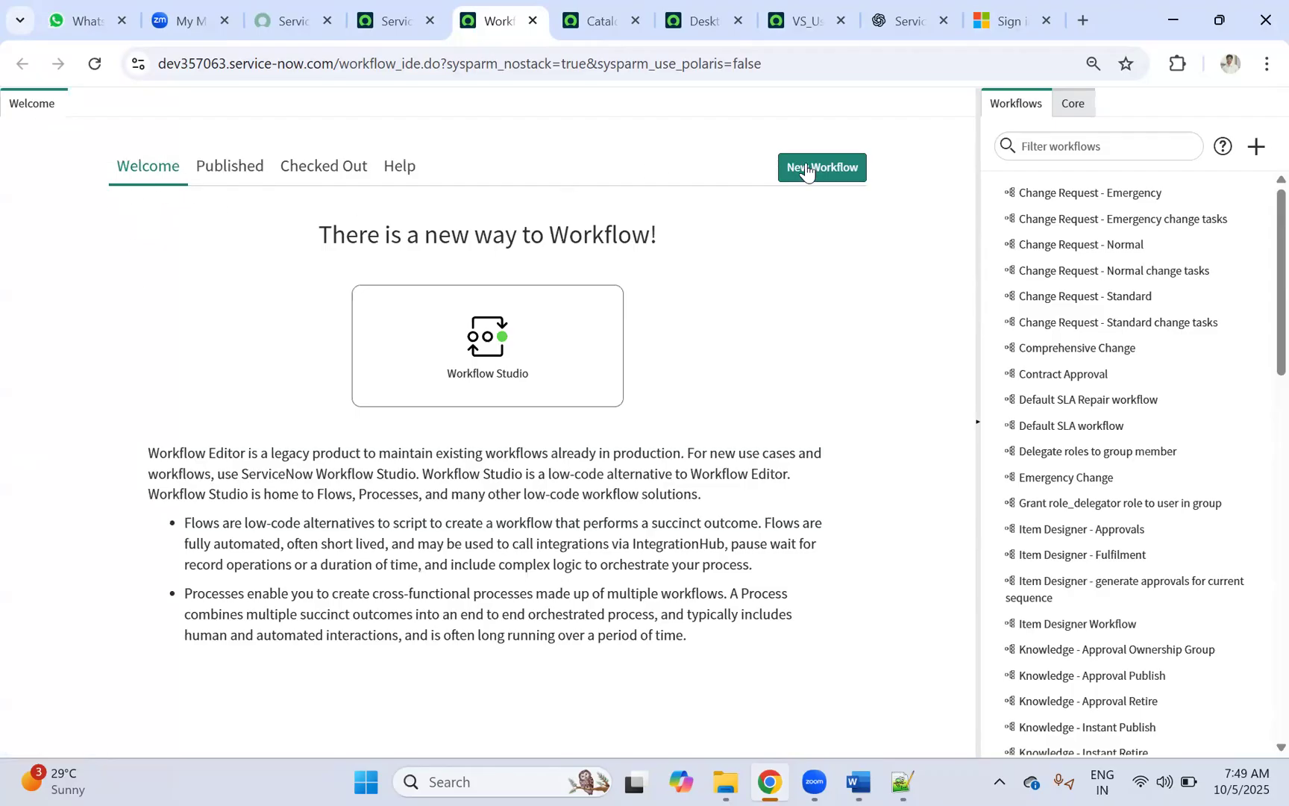
Step: Browse the Published, Checked Out and Welcome tabs, ending on the Published workflows list
left_click(226, 181)
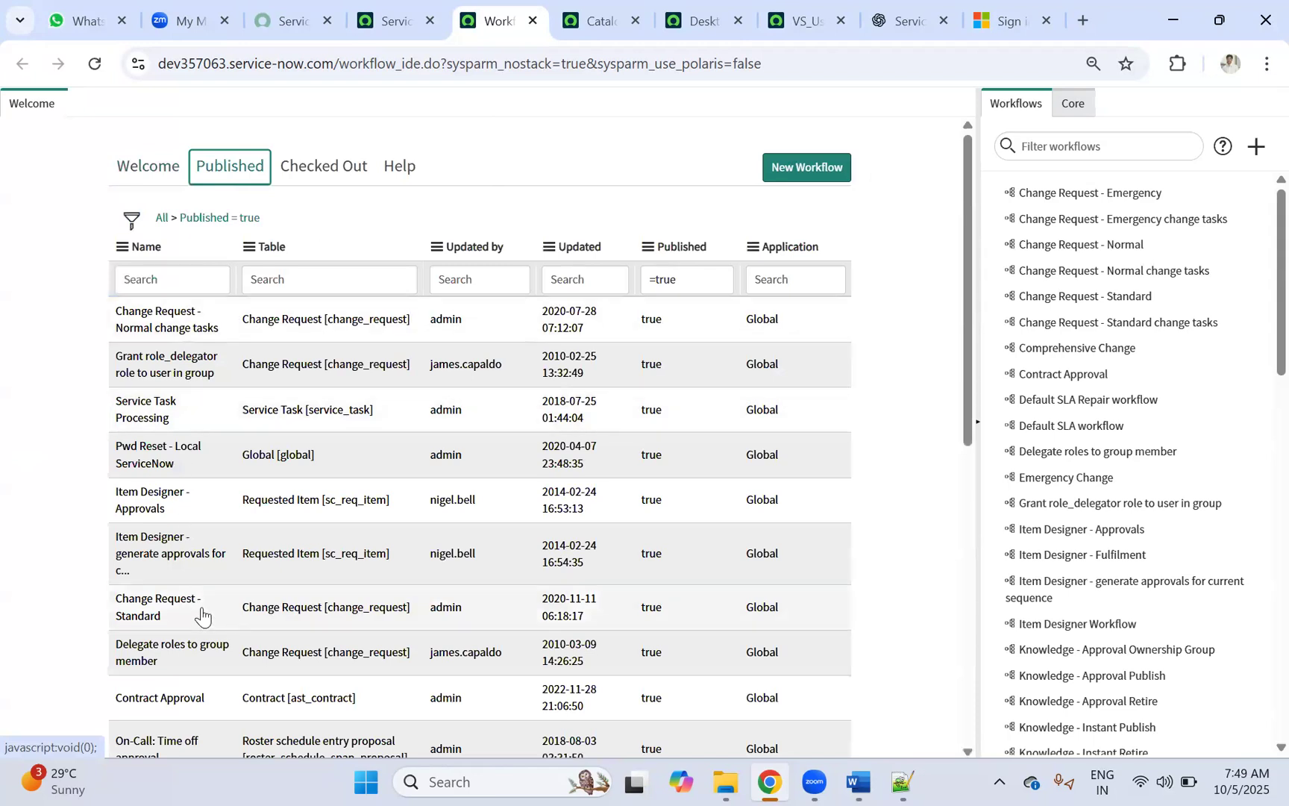
left_click(324, 179)
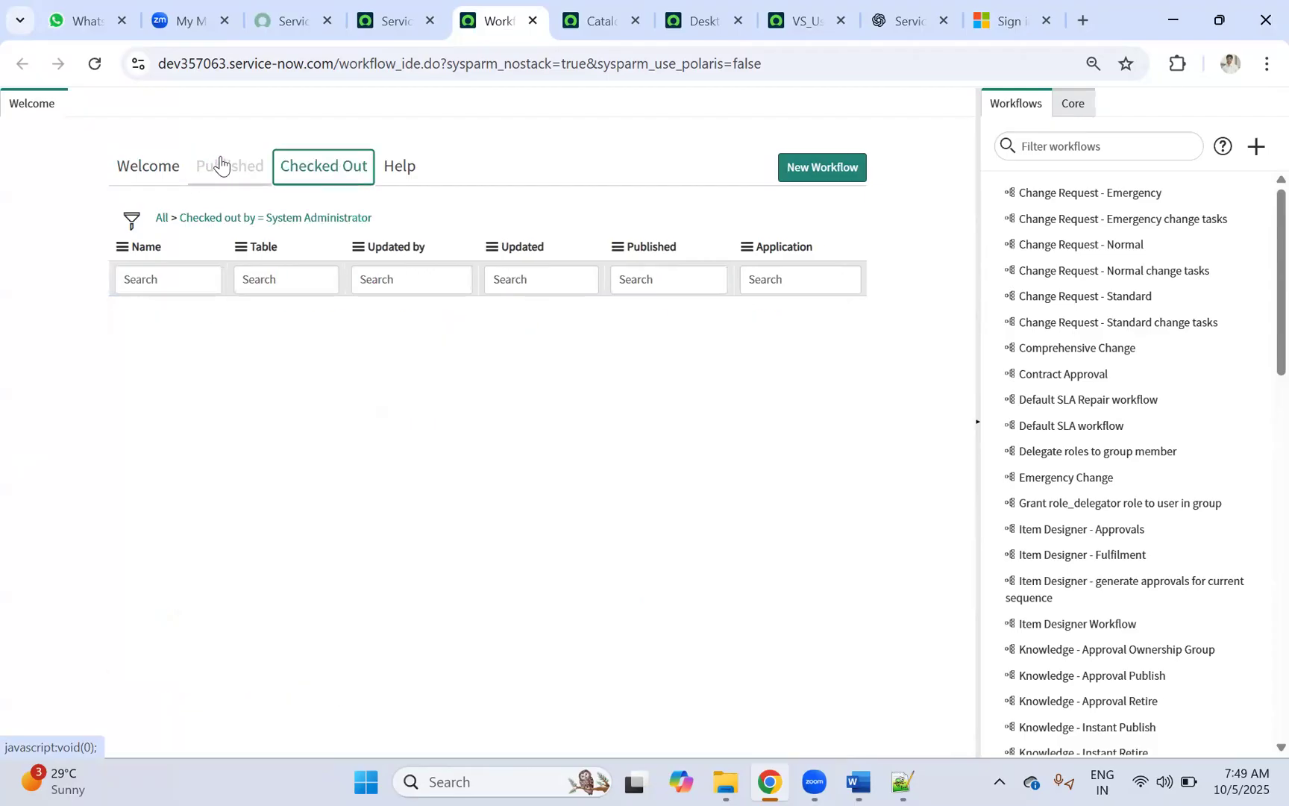
left_click(238, 186)
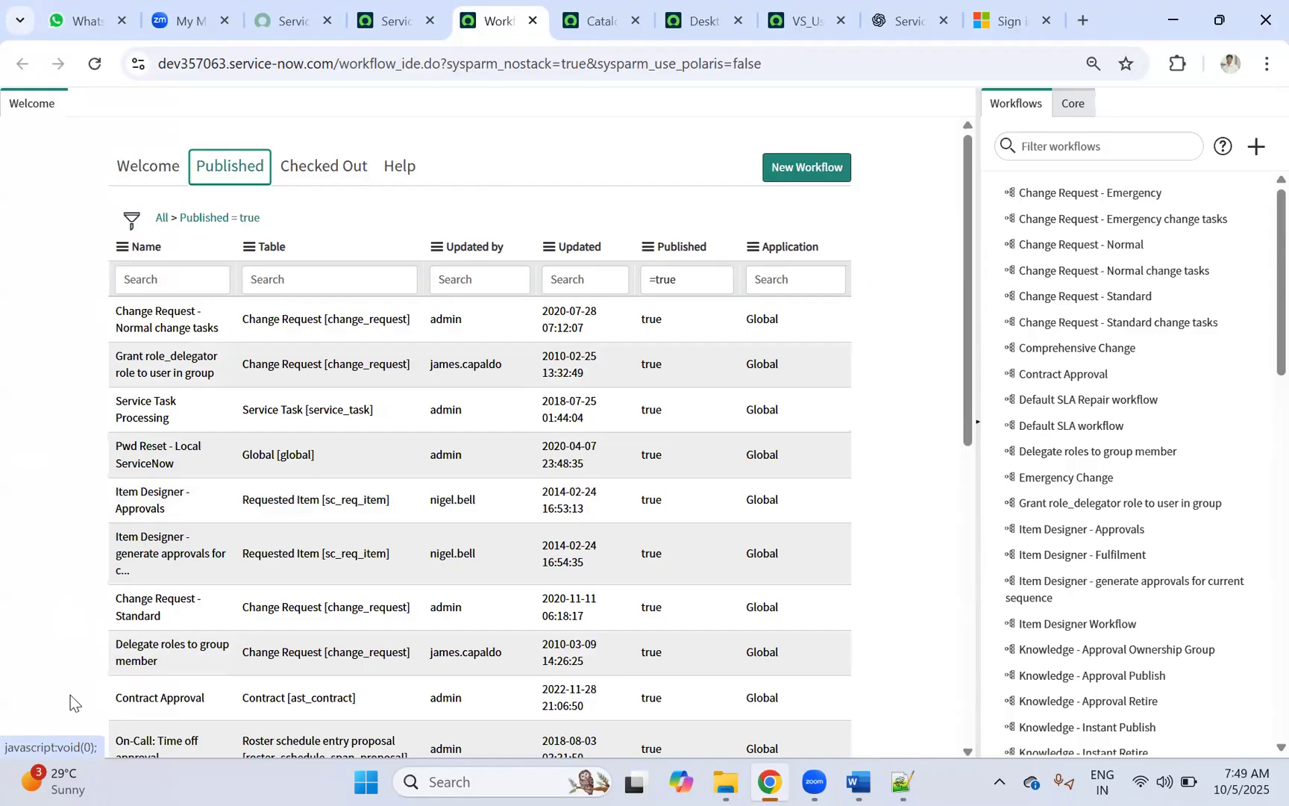
left_click(169, 167)
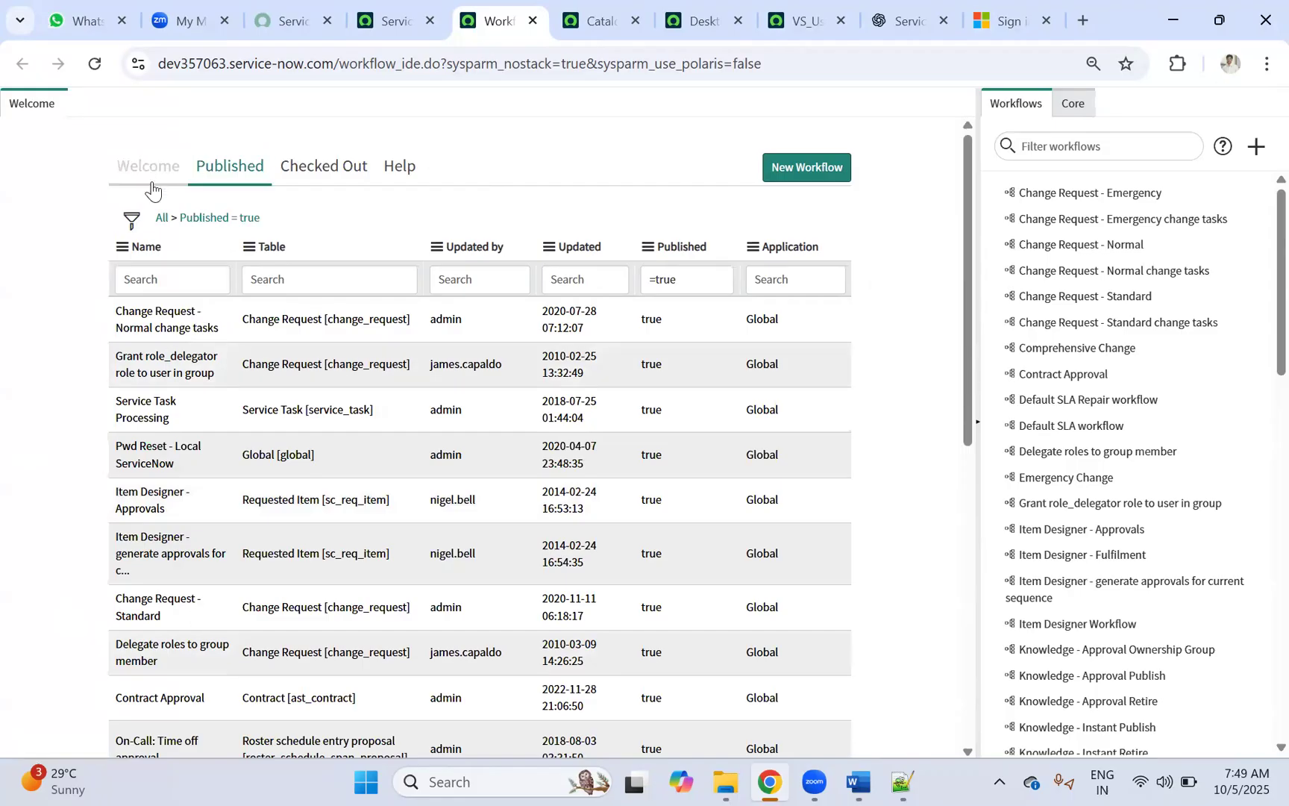
left_click(228, 171)
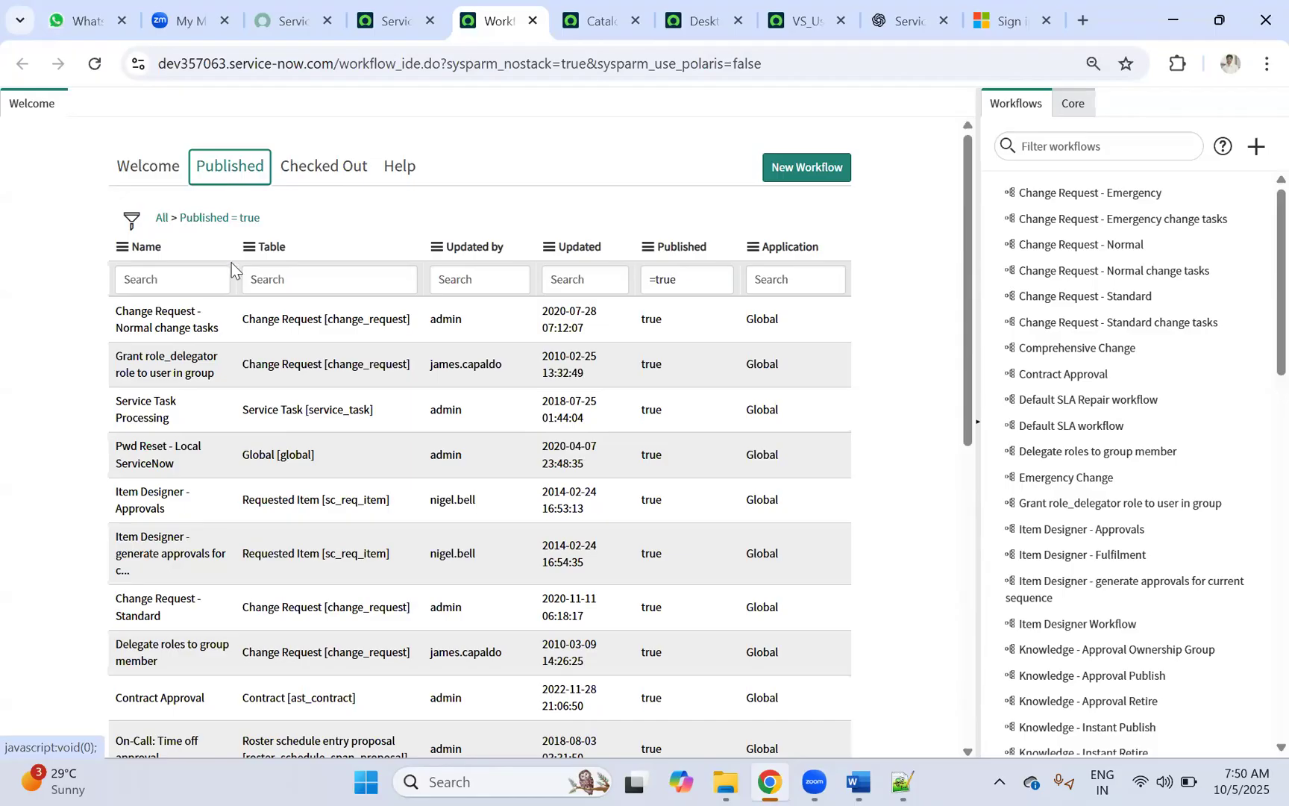
Step: Search Published workflows for the Desktop item's workflow and open Procurement Process Flow - Mobile
left_click(792, 23)
left_click(702, 21)
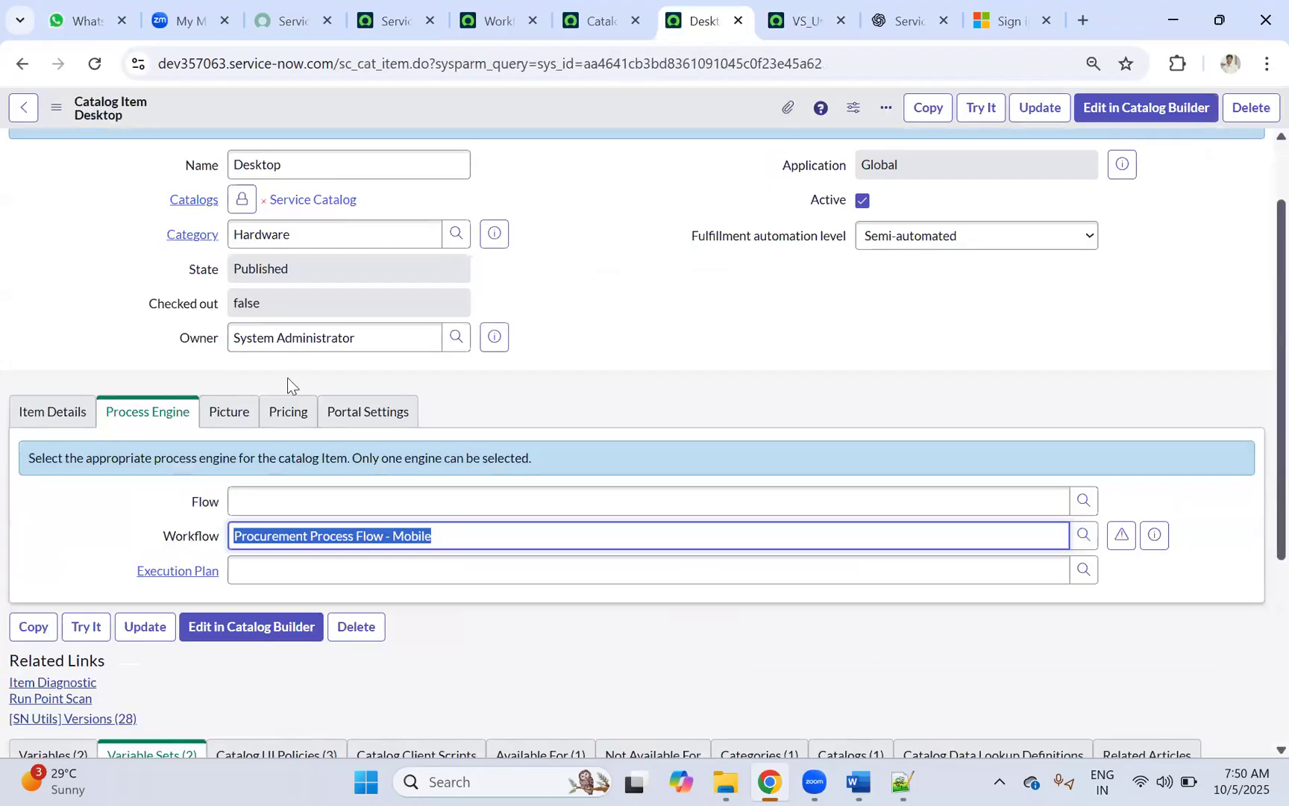
left_click(464, 536)
left_click_drag(522, 538, 230, 558)
key("ctrl+c")
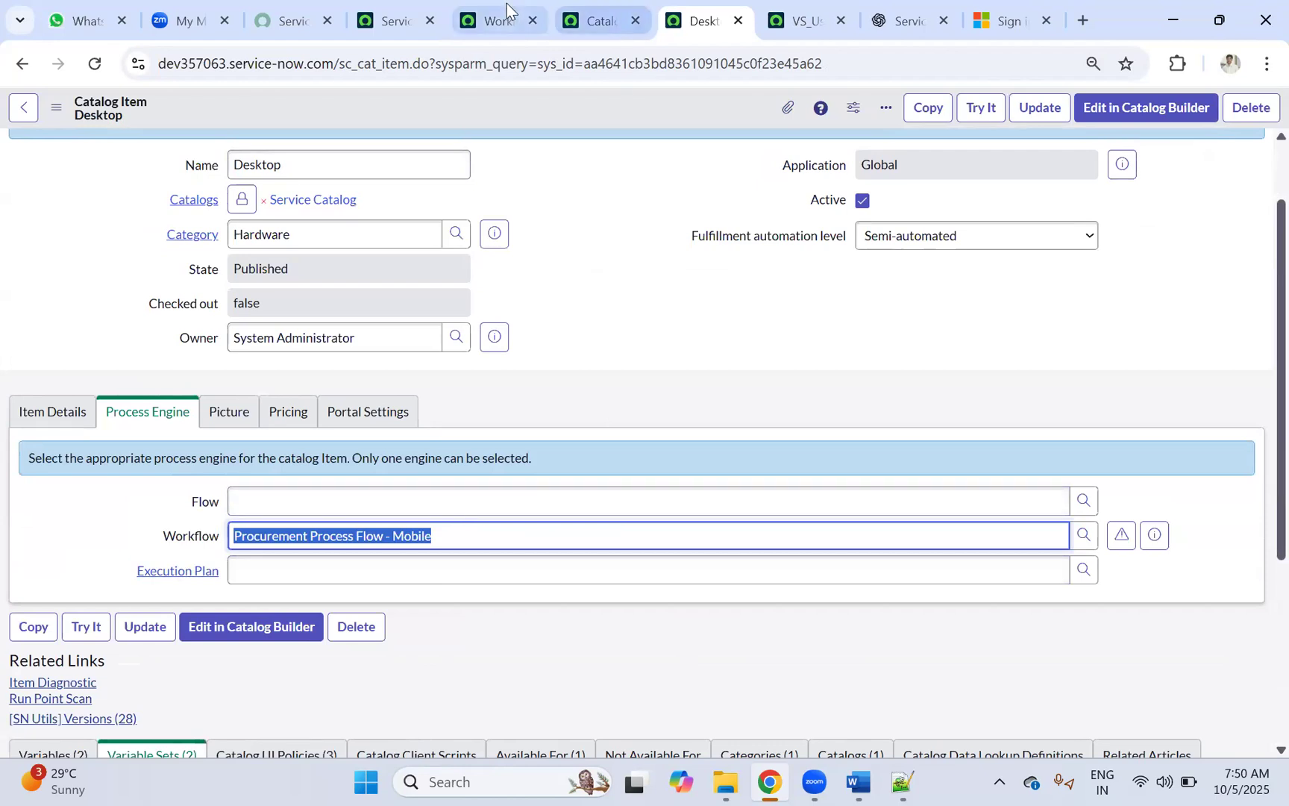
left_click(496, 19)
left_click(170, 281)
key("ctrl+v")
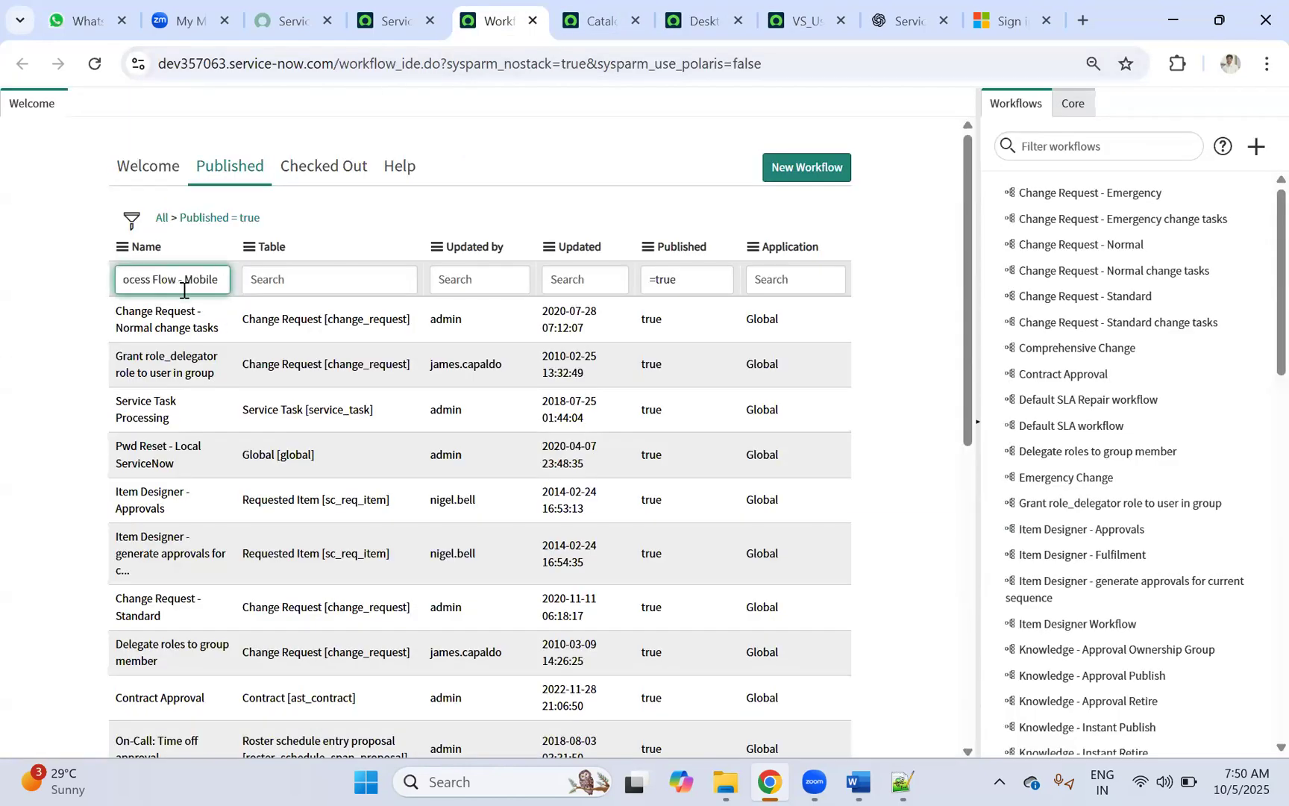
key("Return")
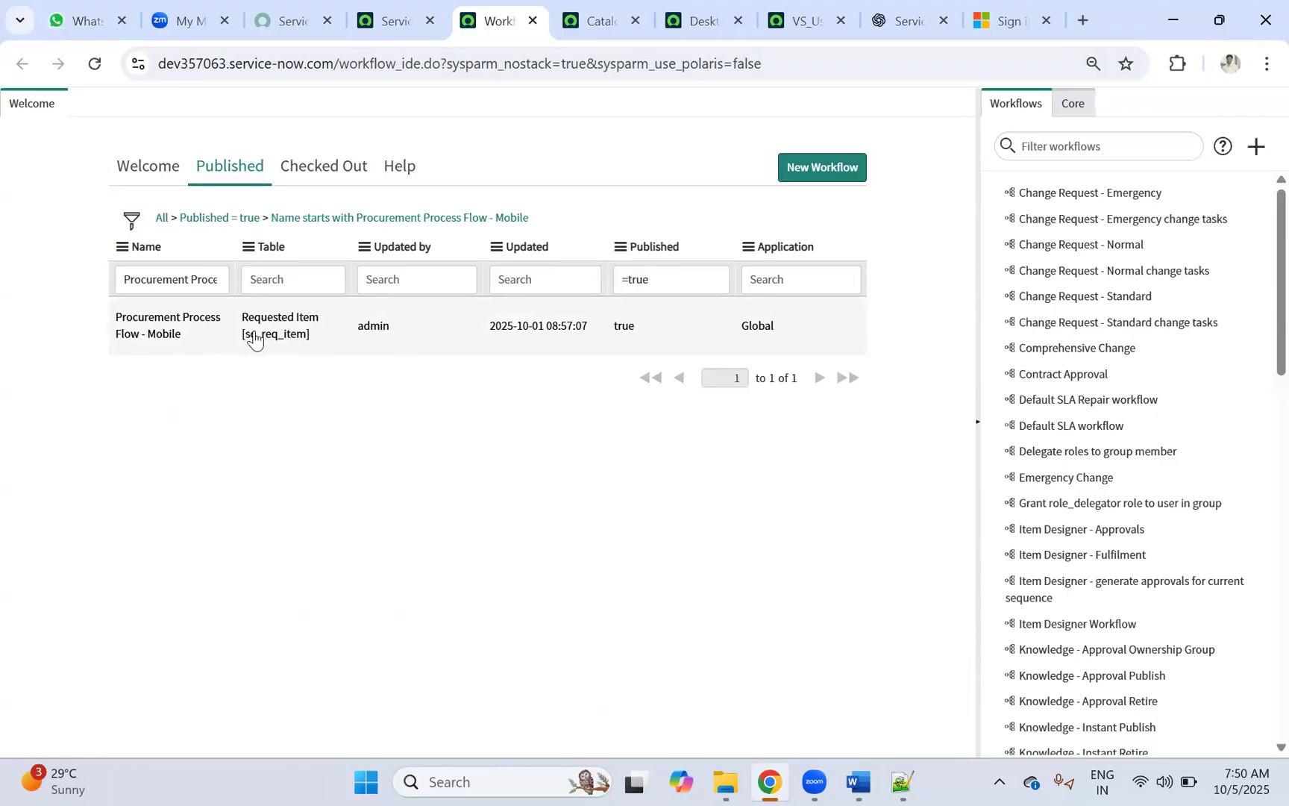
left_click(161, 313)
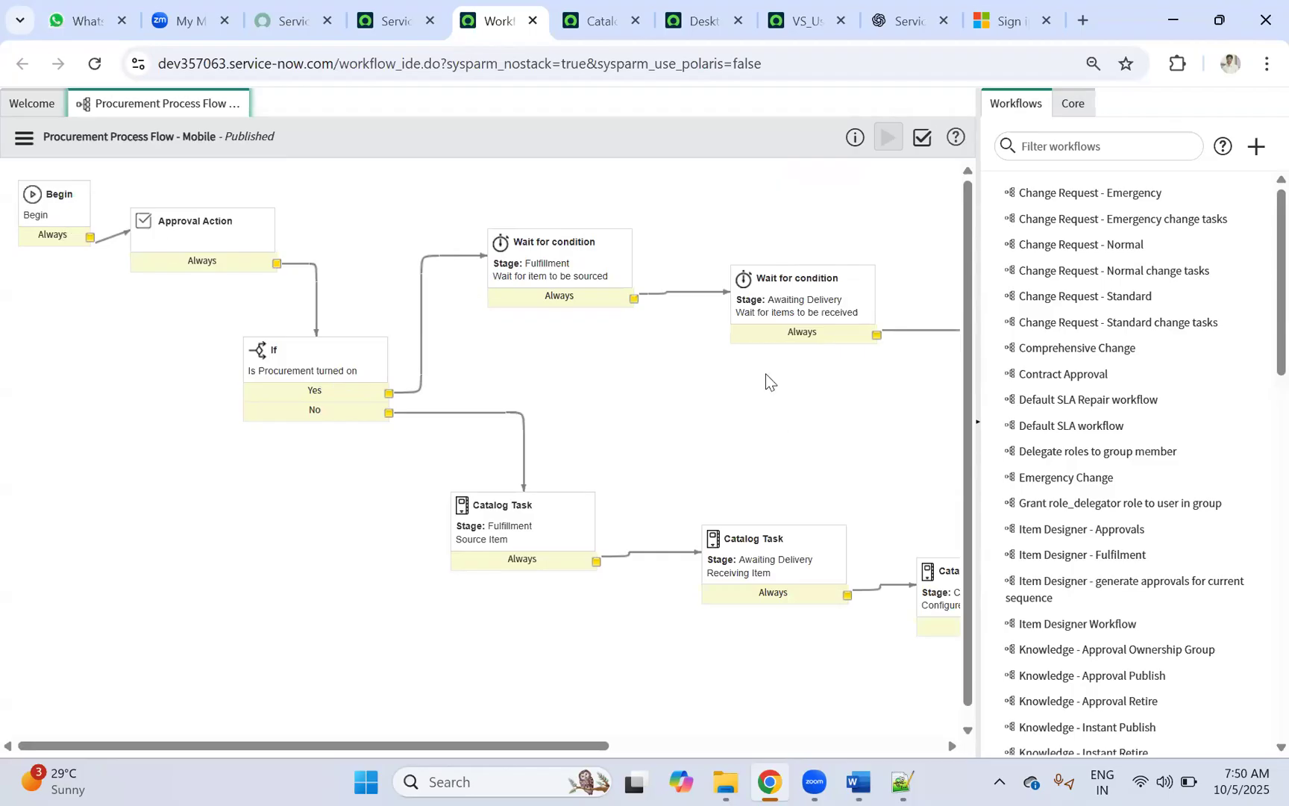
Step: Copy the procurement workflow under the name 'Copiot_Access_Request'
left_click_drag(450, 744, 3, 142)
left_click(24, 137)
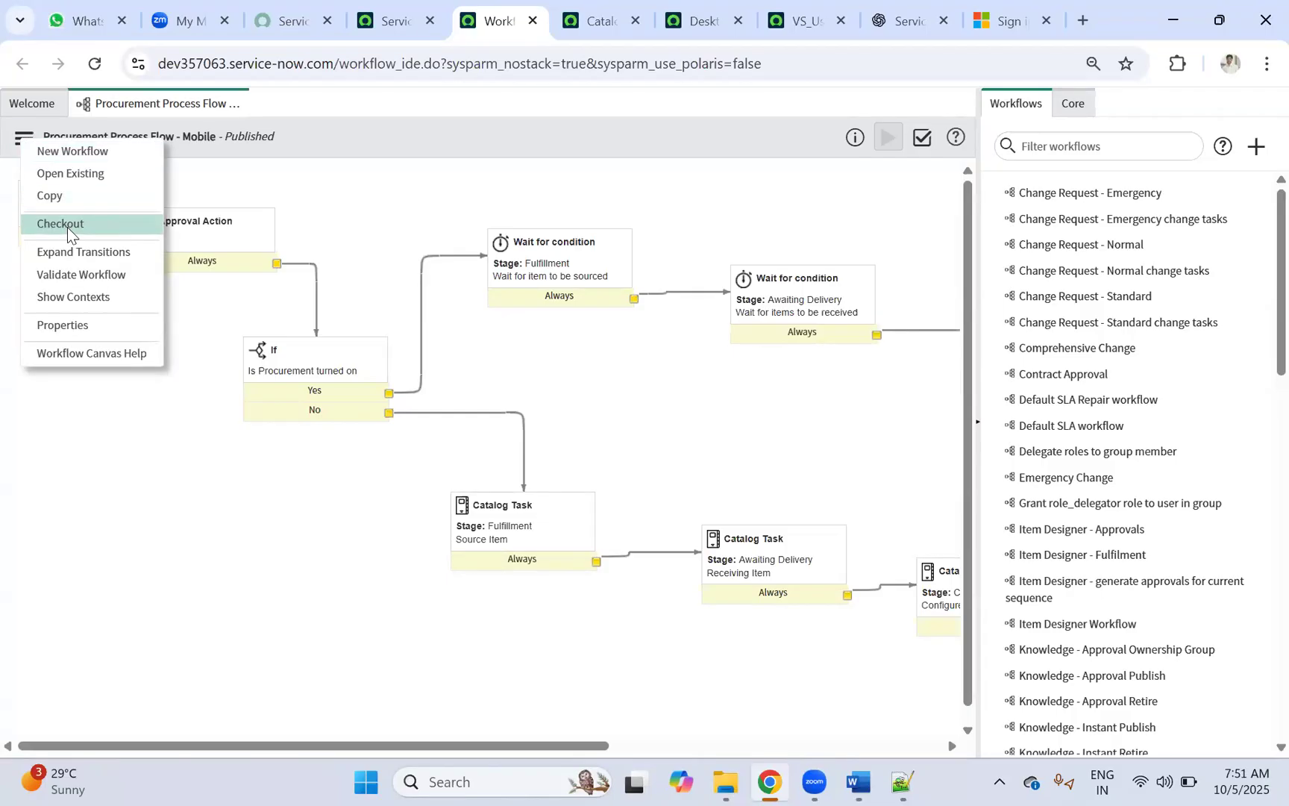
left_click(153, 199)
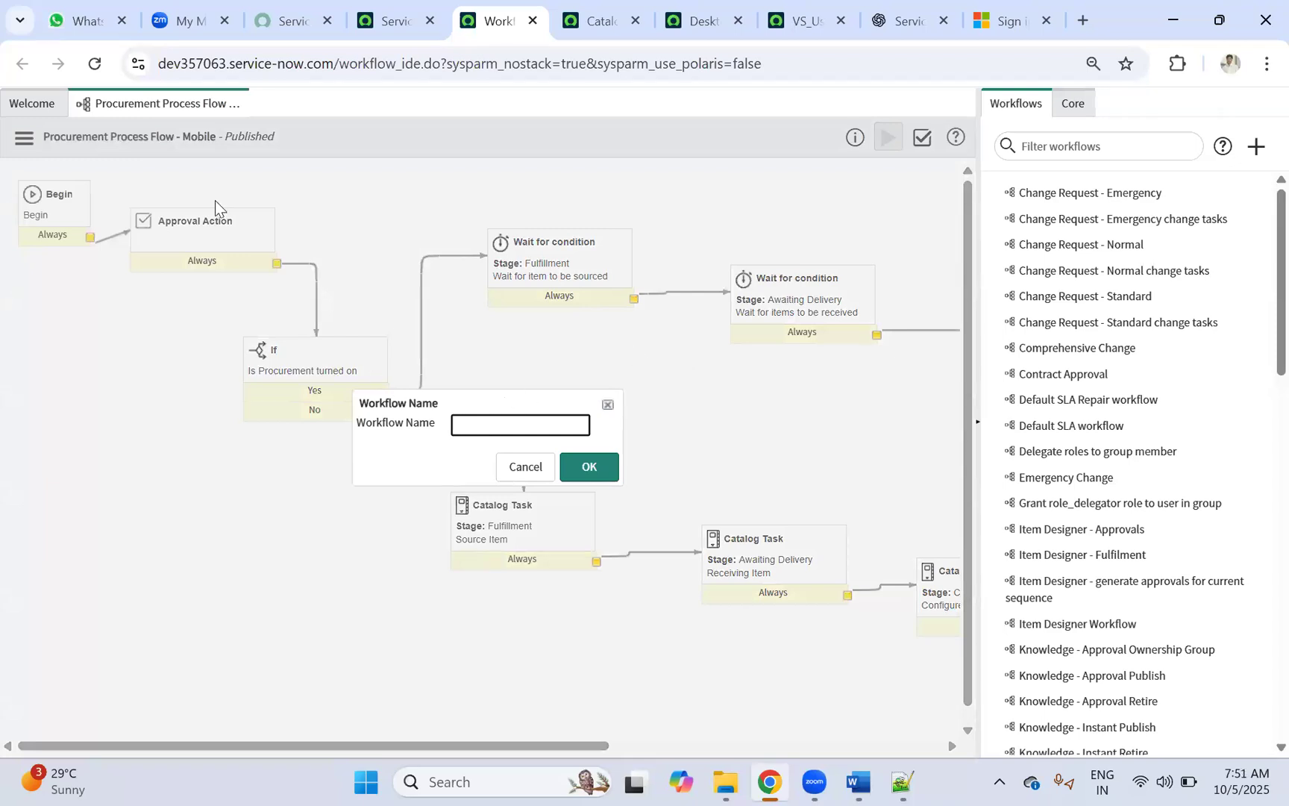
left_click(500, 434)
type("ccess_Request")
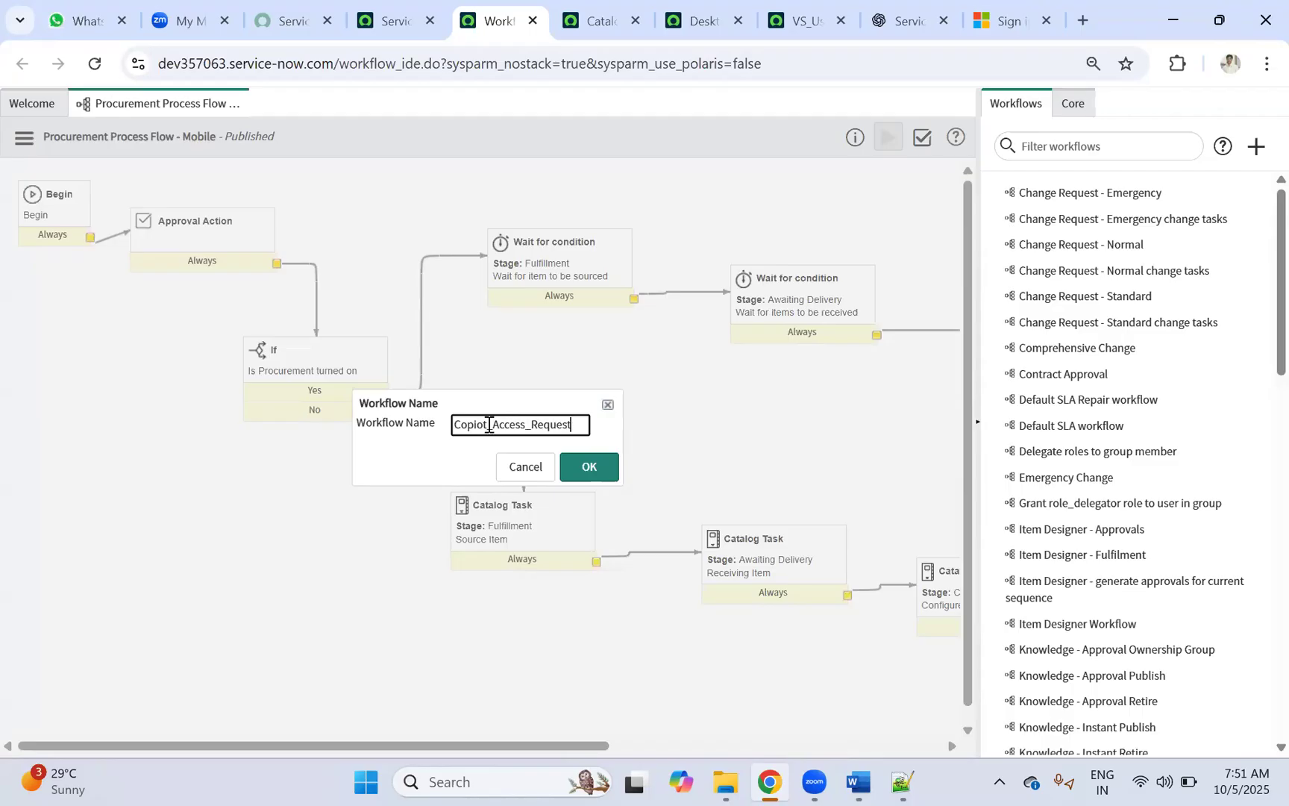
double_click(488, 425)
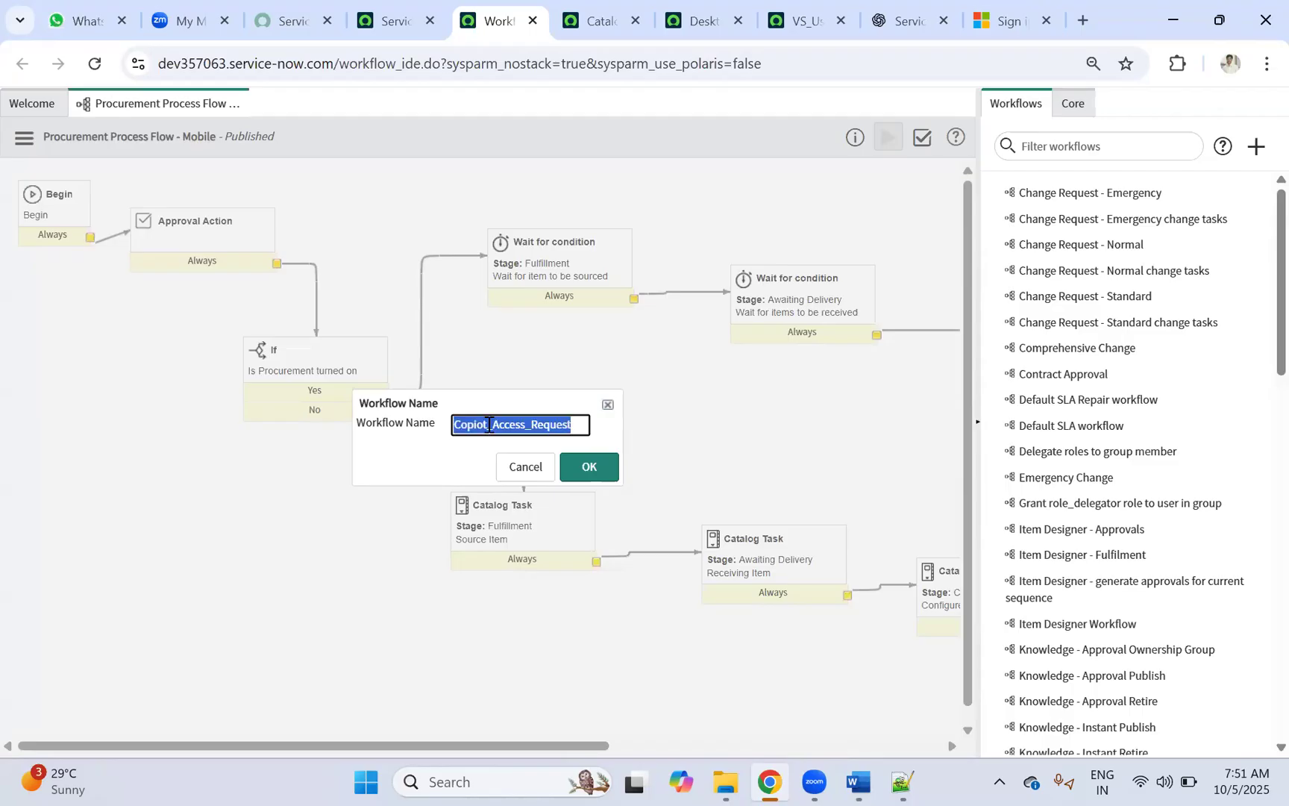
left_click(589, 470)
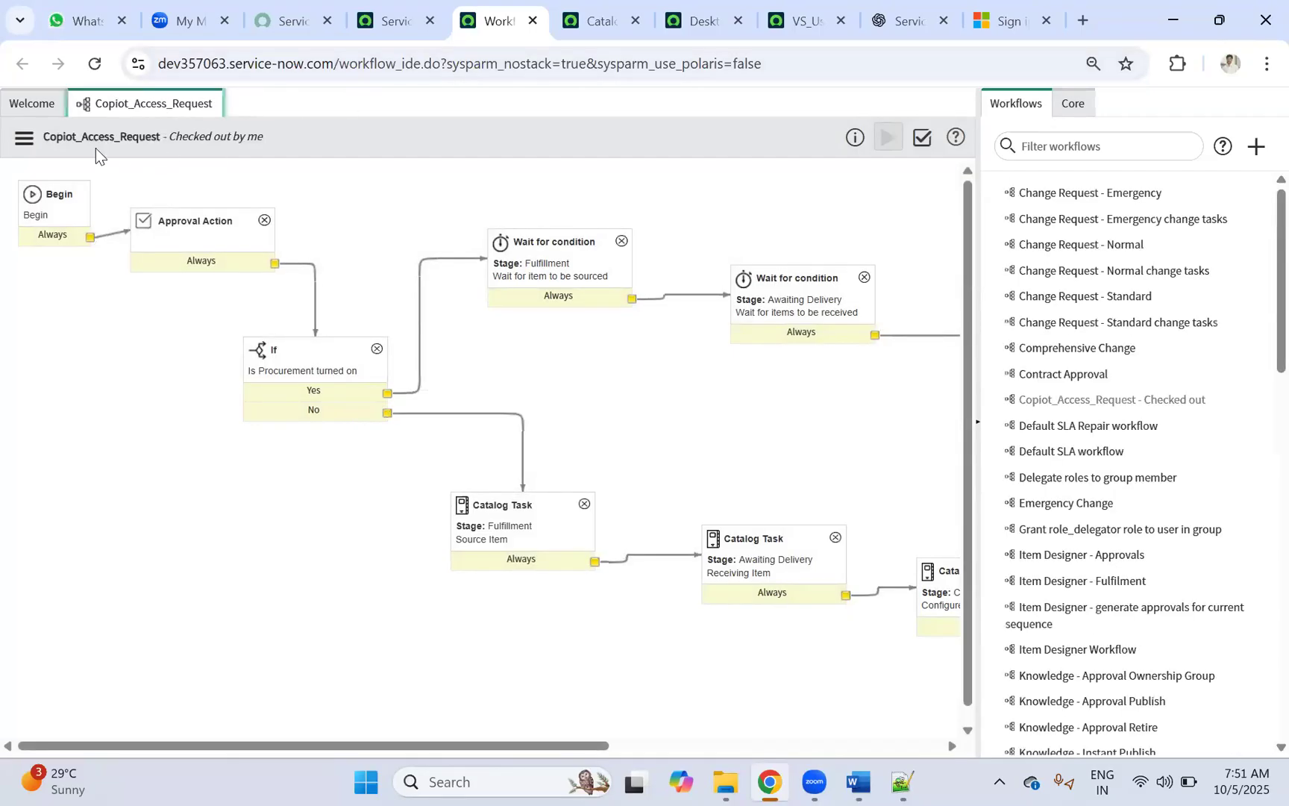
Step: Open the Copilot Access catalog item in a new tab, close extra tabs, and return to the workflow canvas
left_click(590, 20)
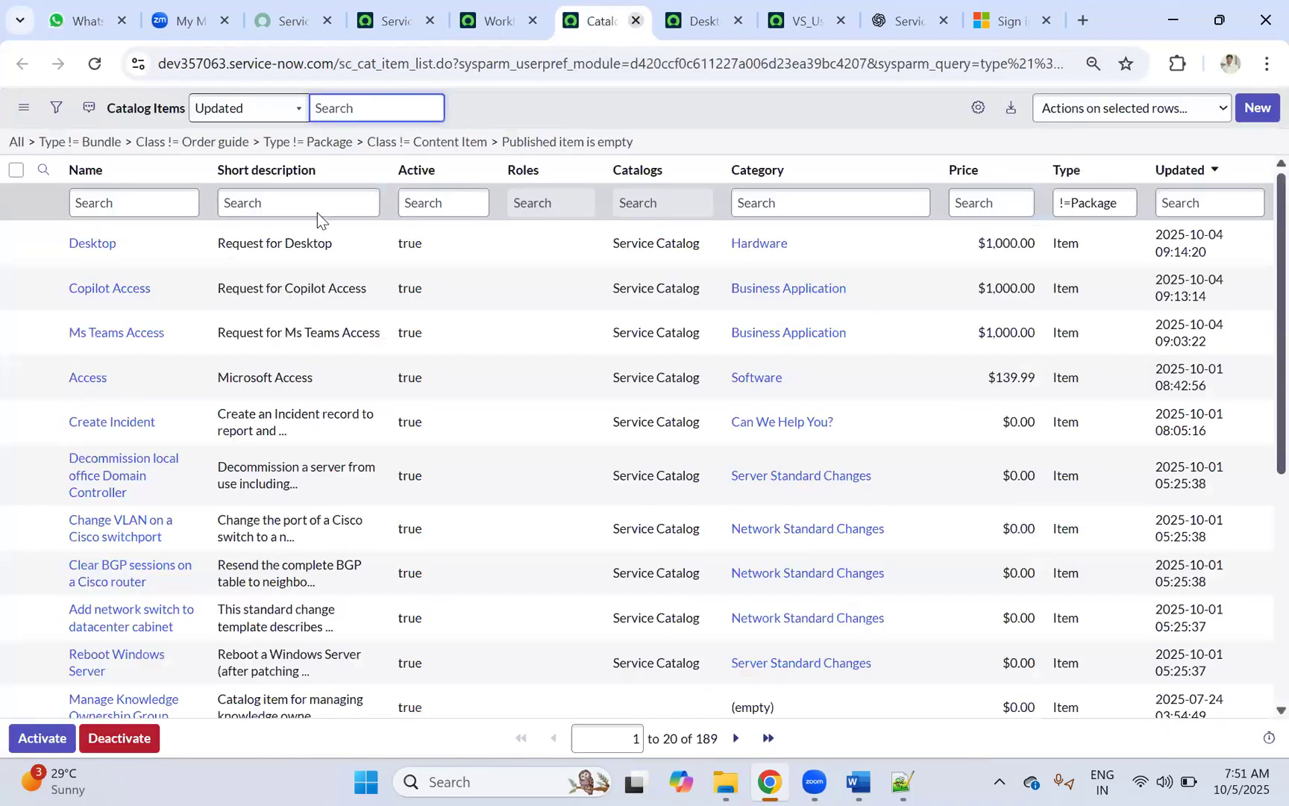
left_click(110, 289)
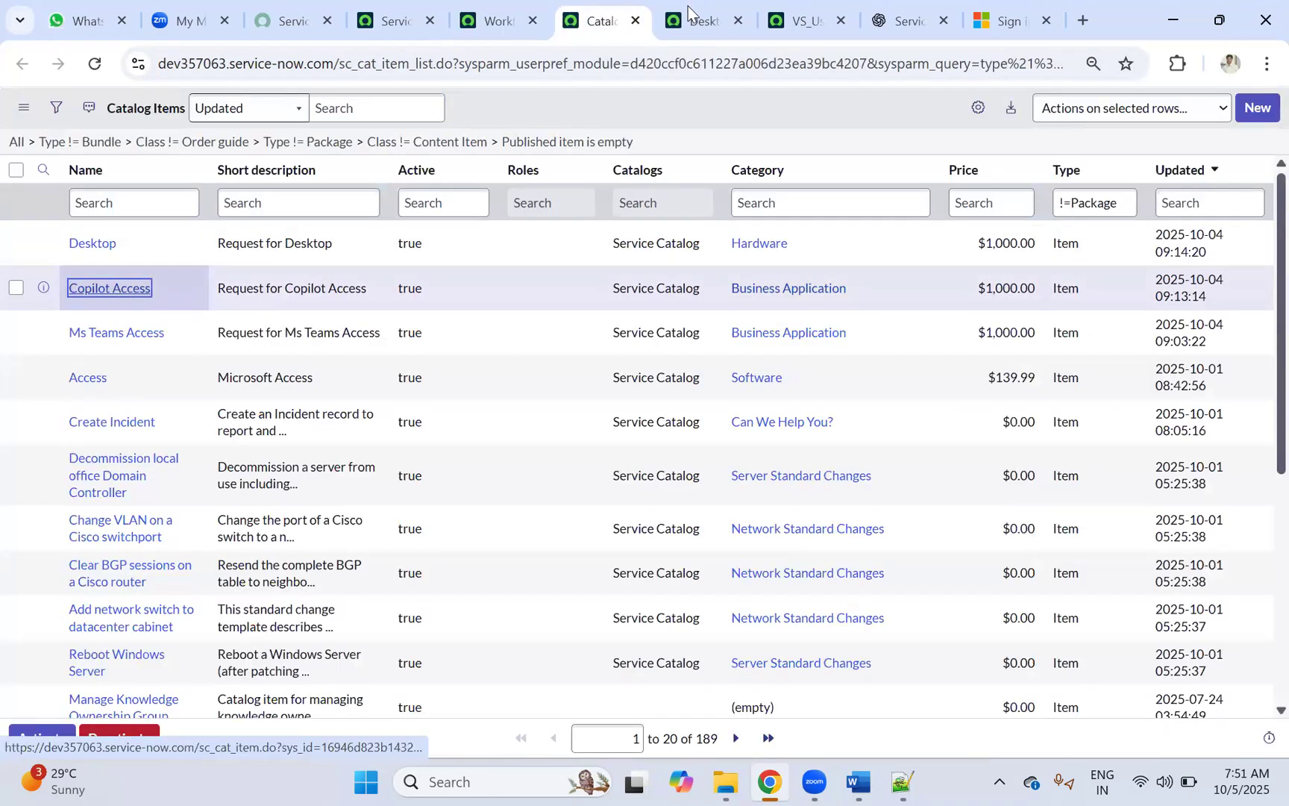
middle_click(106, 291)
left_click(740, 11)
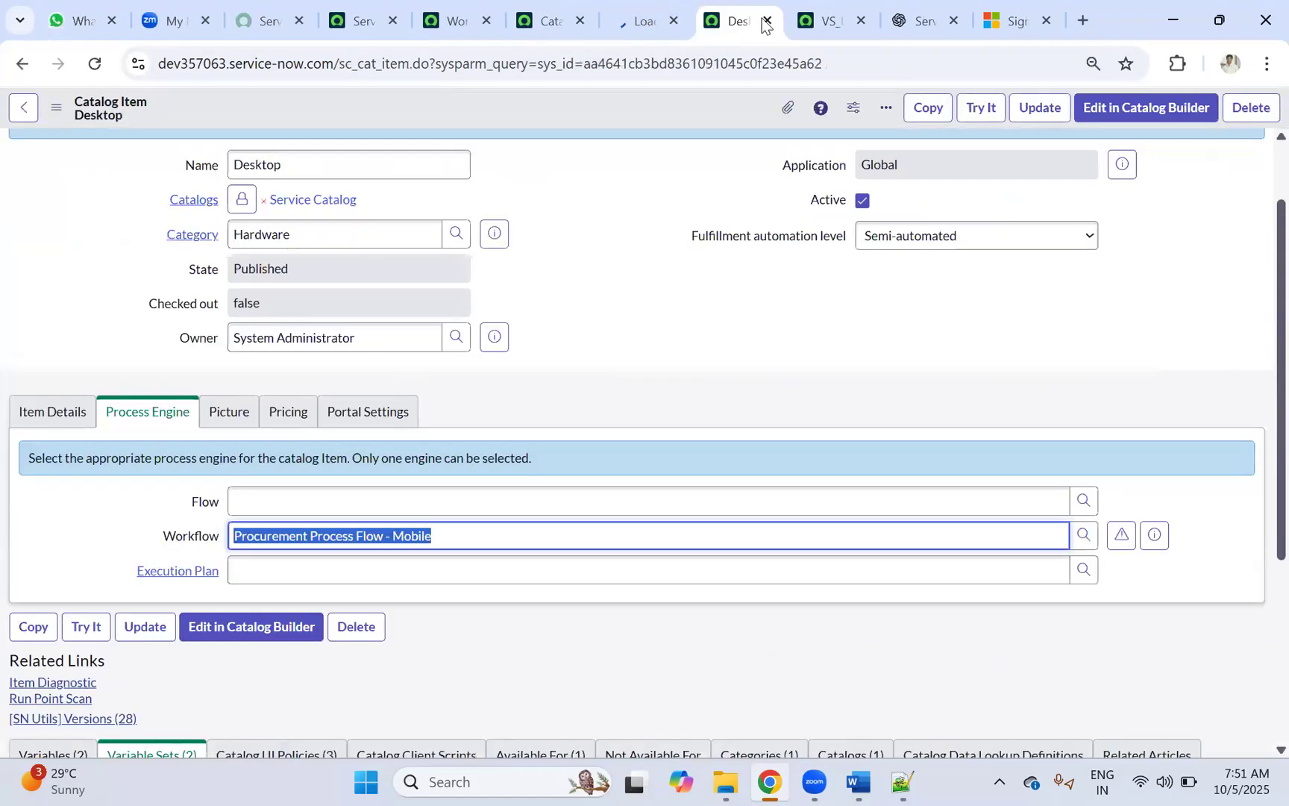
left_click(768, 20)
left_click(768, 21)
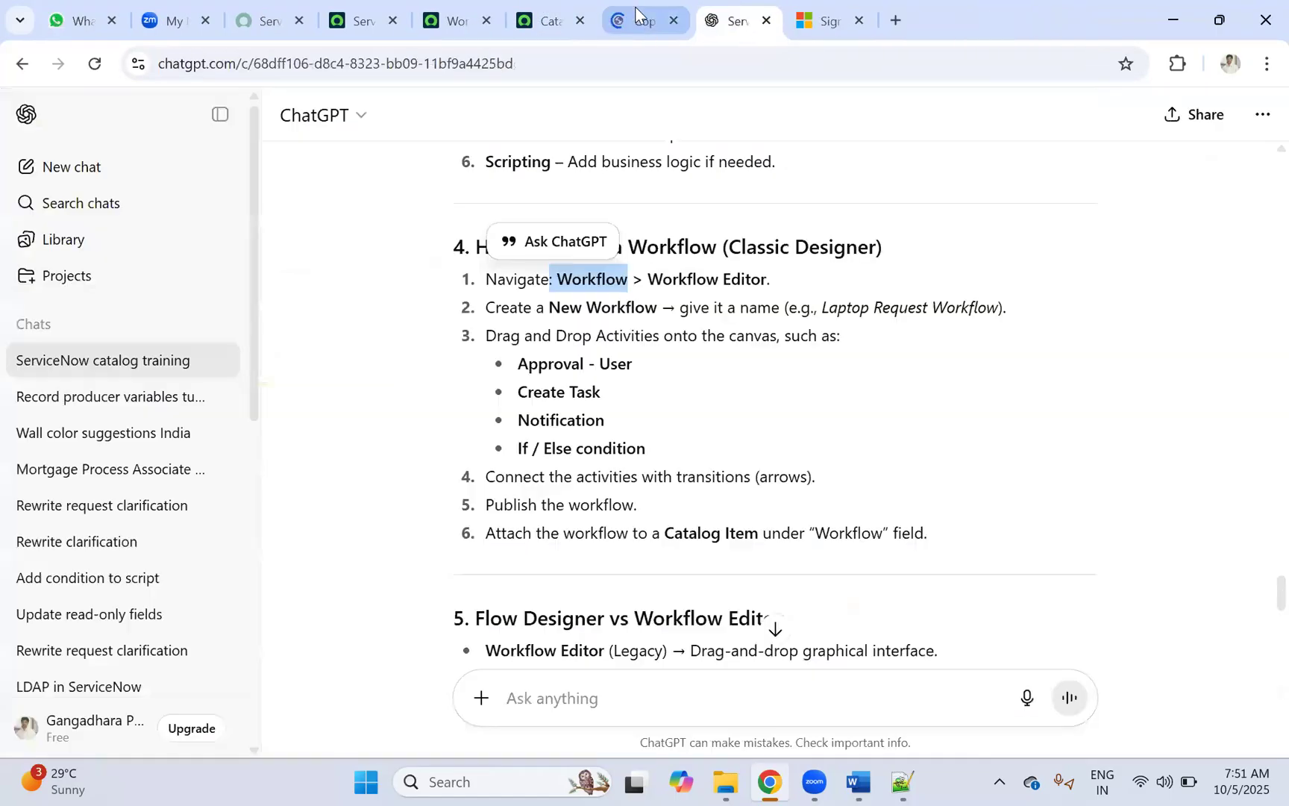
left_click(640, 21)
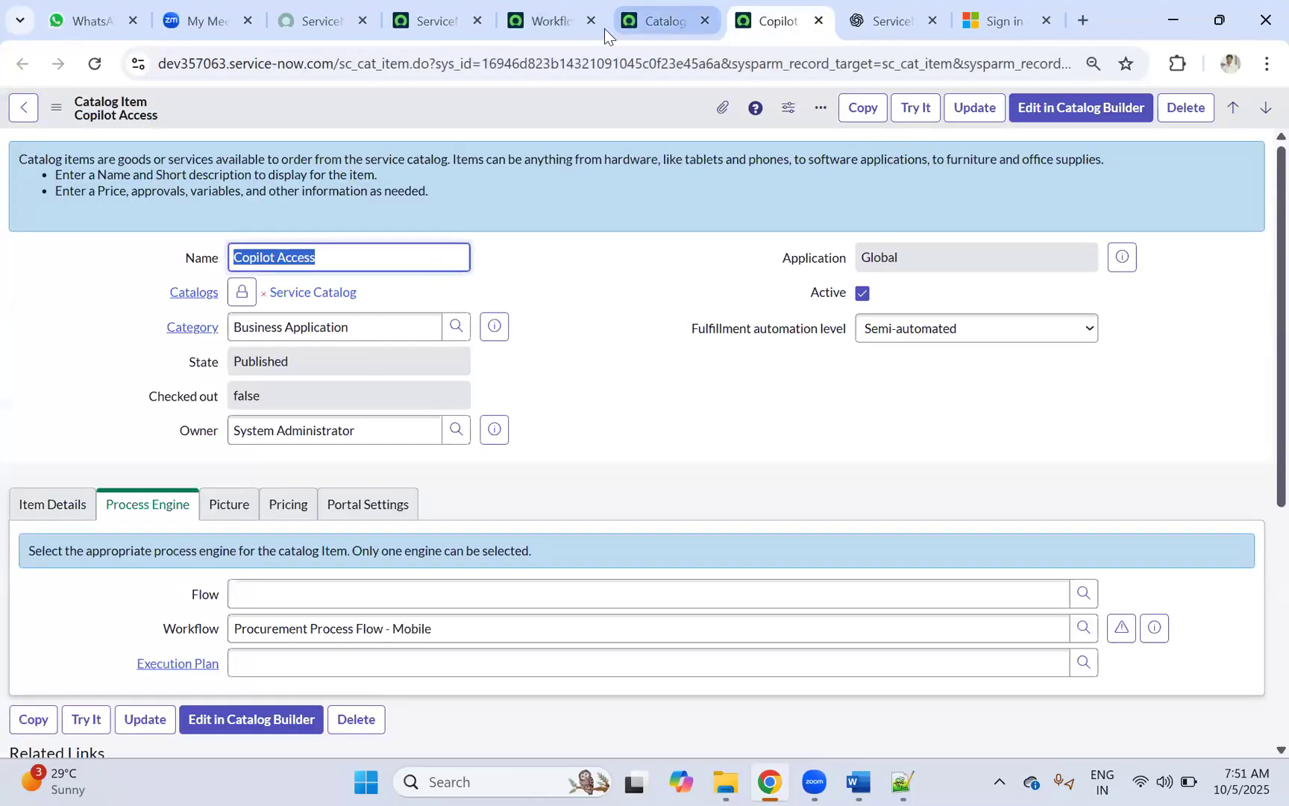
left_click(552, 20)
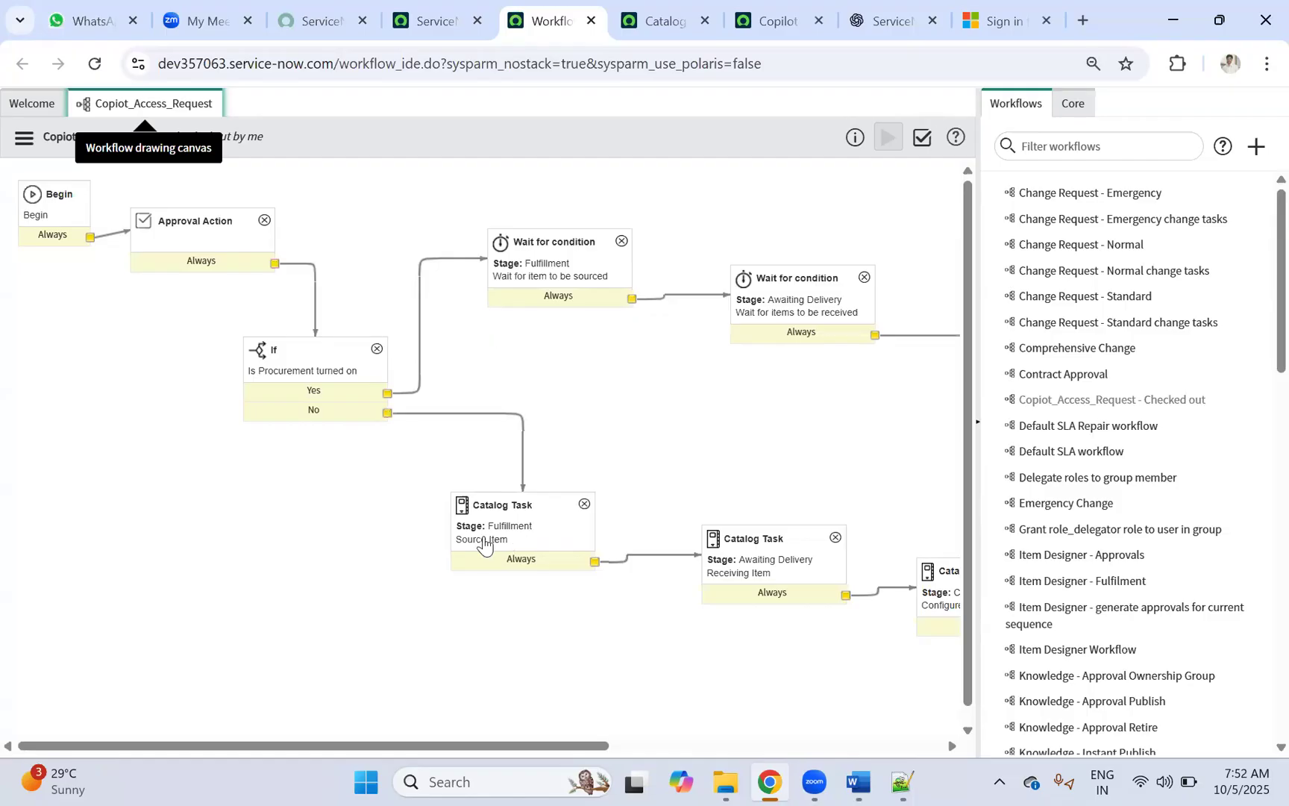
Step: Delete the Approval Action, If and both Wait for condition activities
left_click(264, 224)
left_click(611, 469)
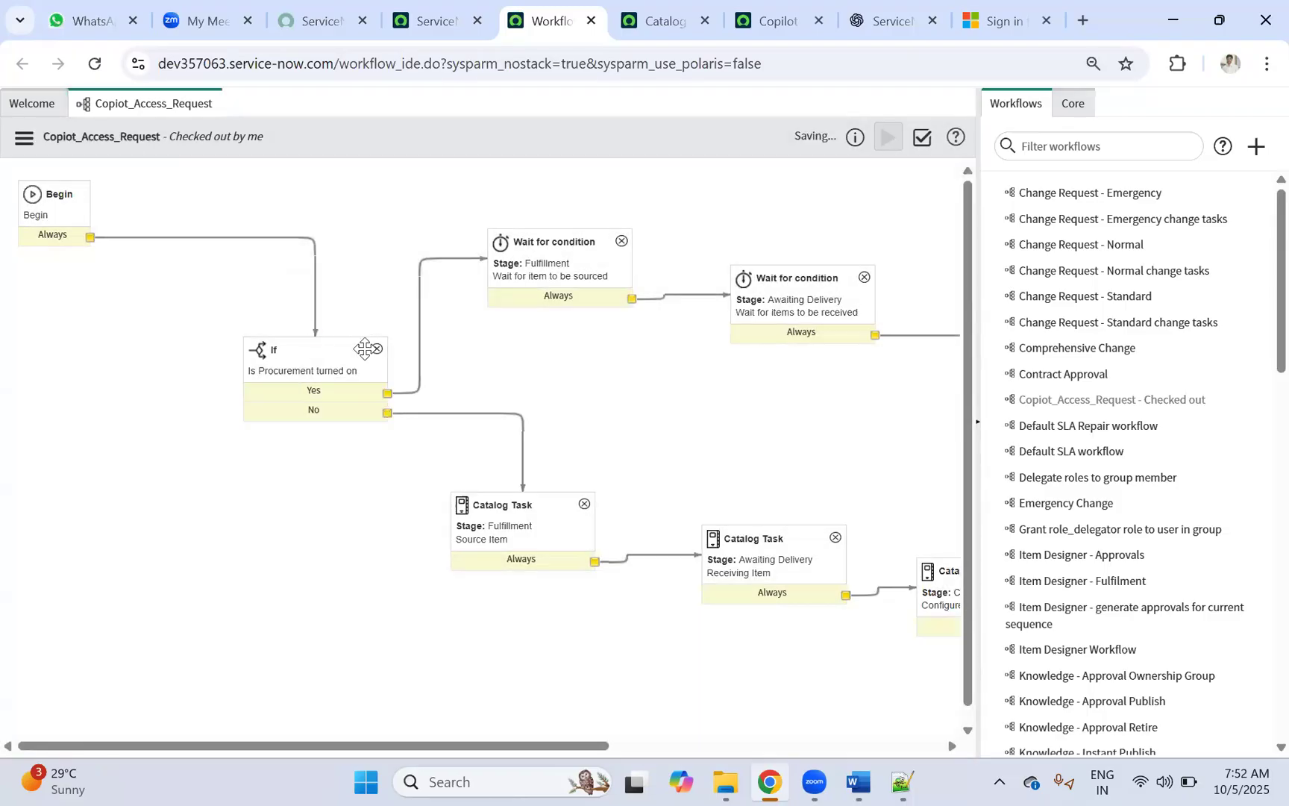
left_click(378, 349)
left_click(611, 469)
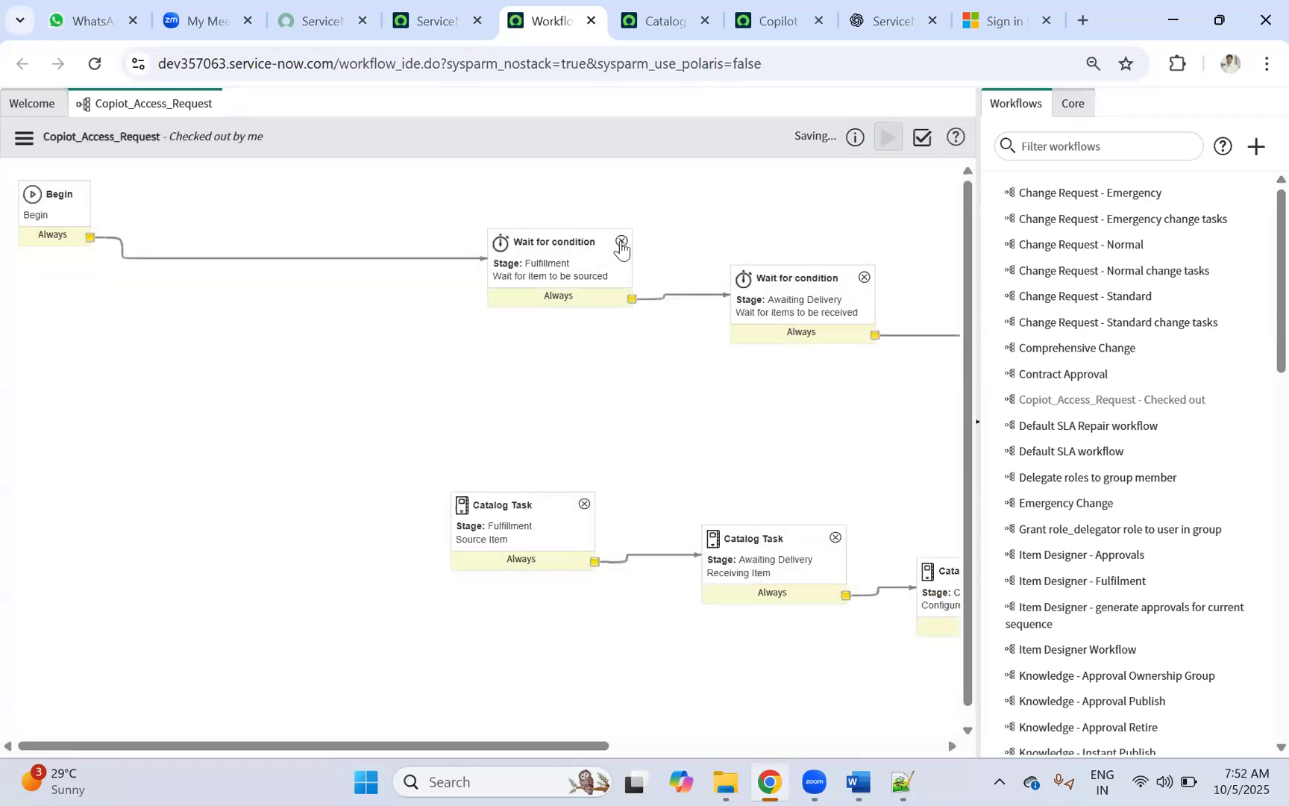
left_click(621, 242)
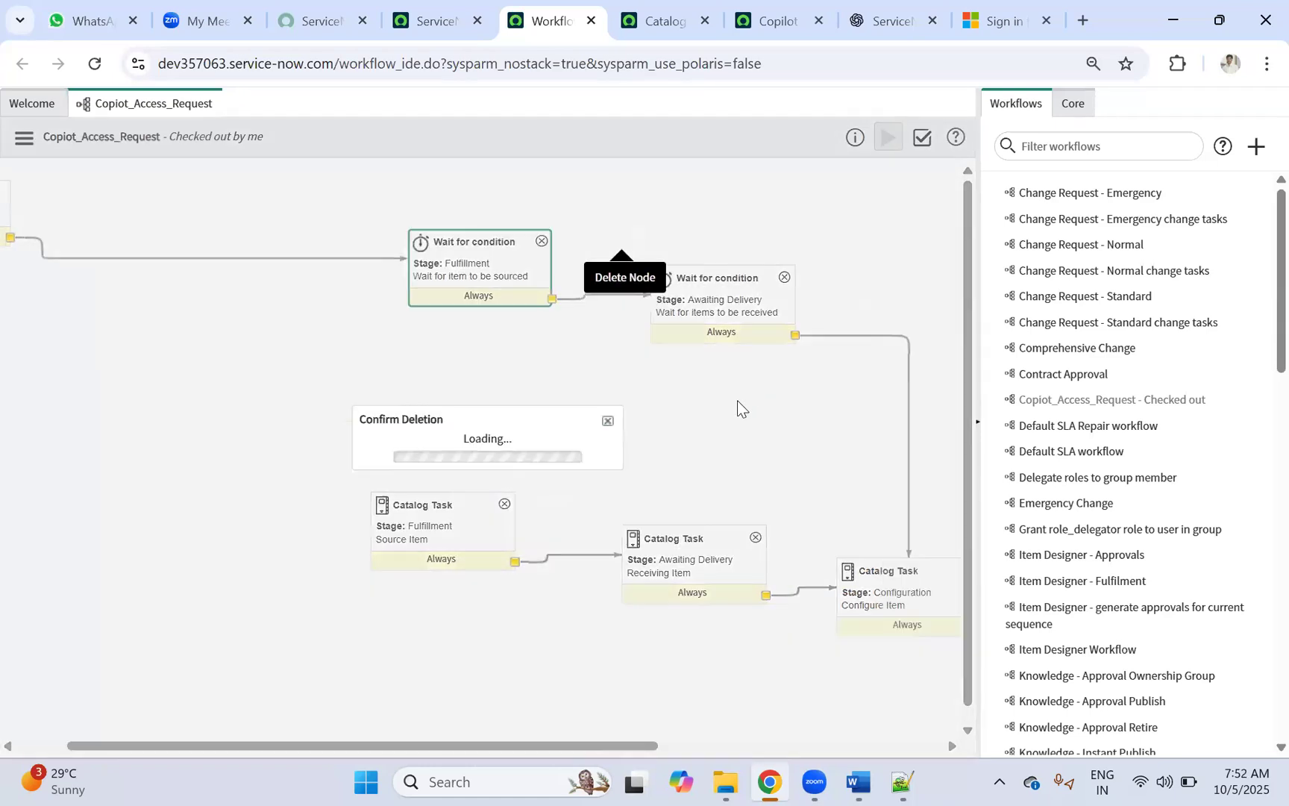
left_click(611, 471)
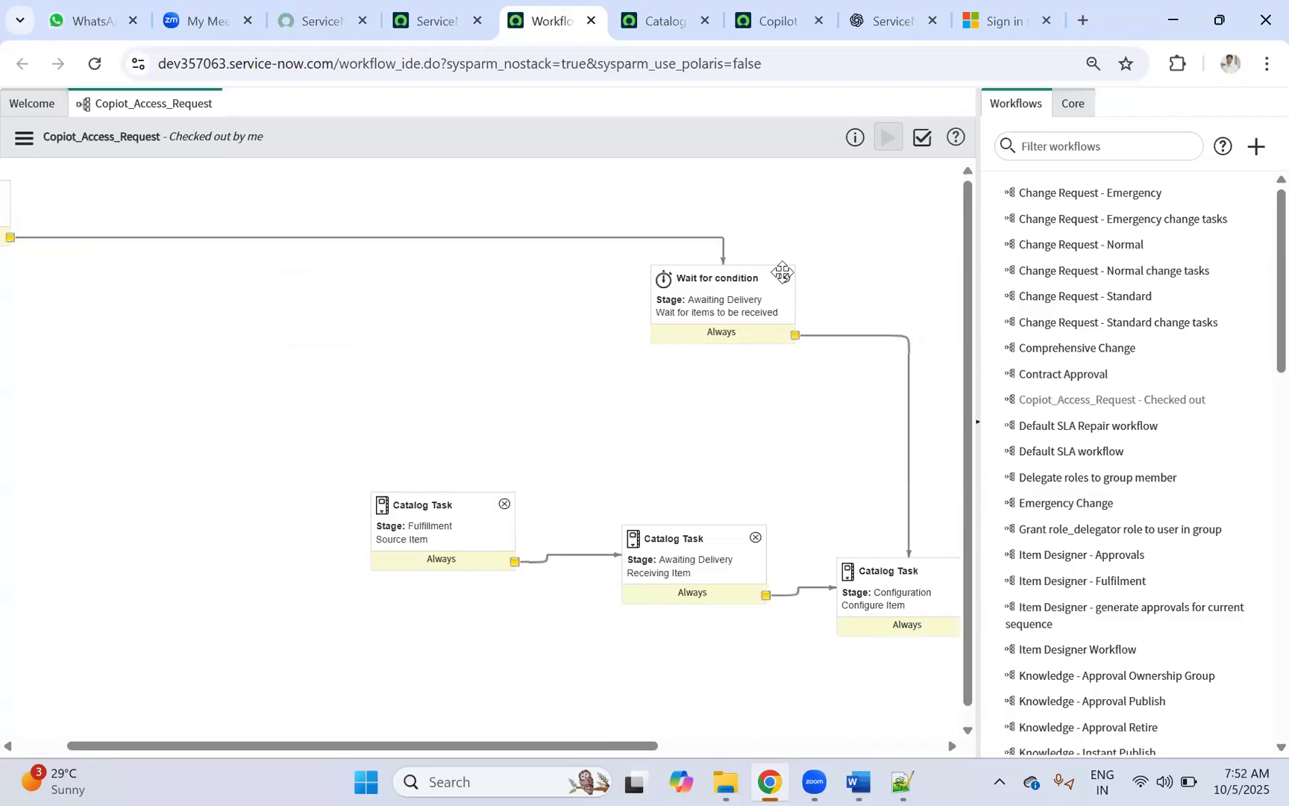
left_click(785, 275)
left_click(608, 473)
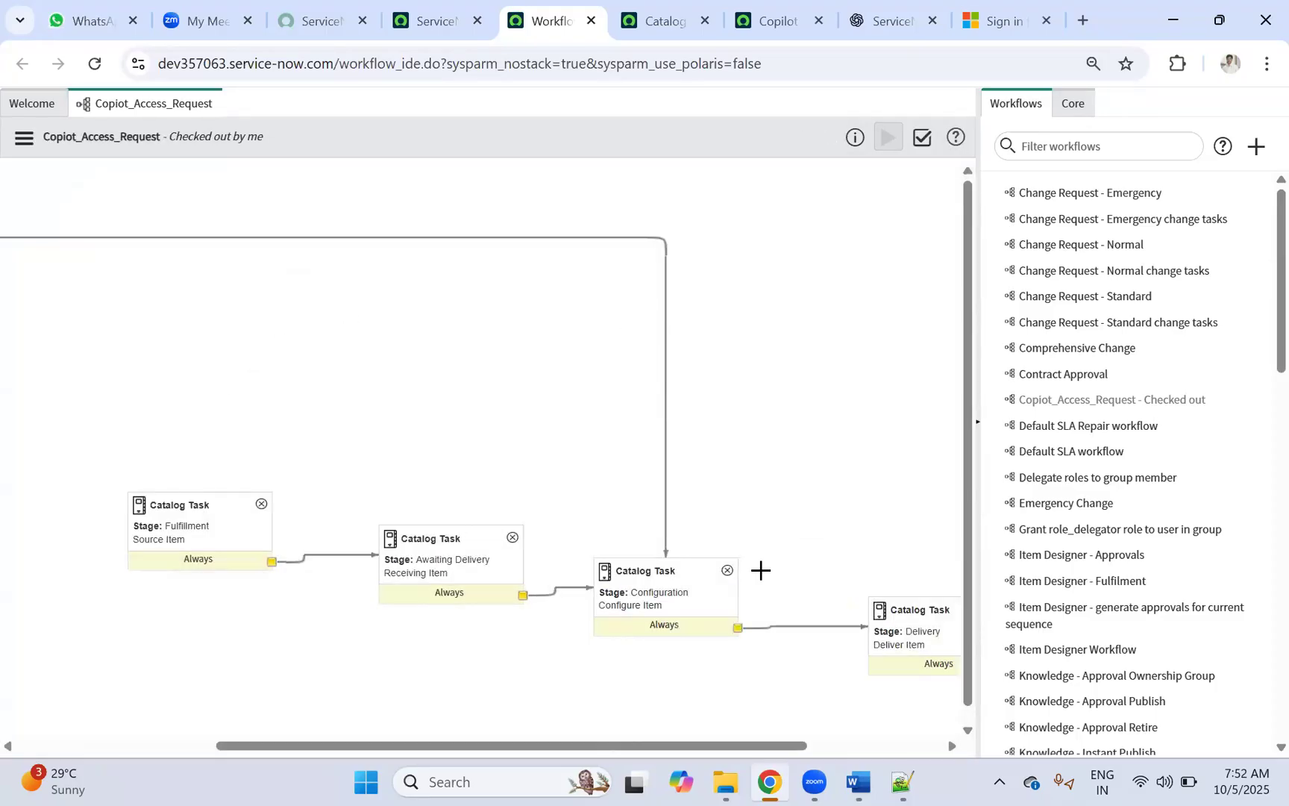
Step: Delete the Configuration, Delivery, Awaiting Delivery and Fulfillment catalog tasks
left_click(727, 571)
left_click(617, 474)
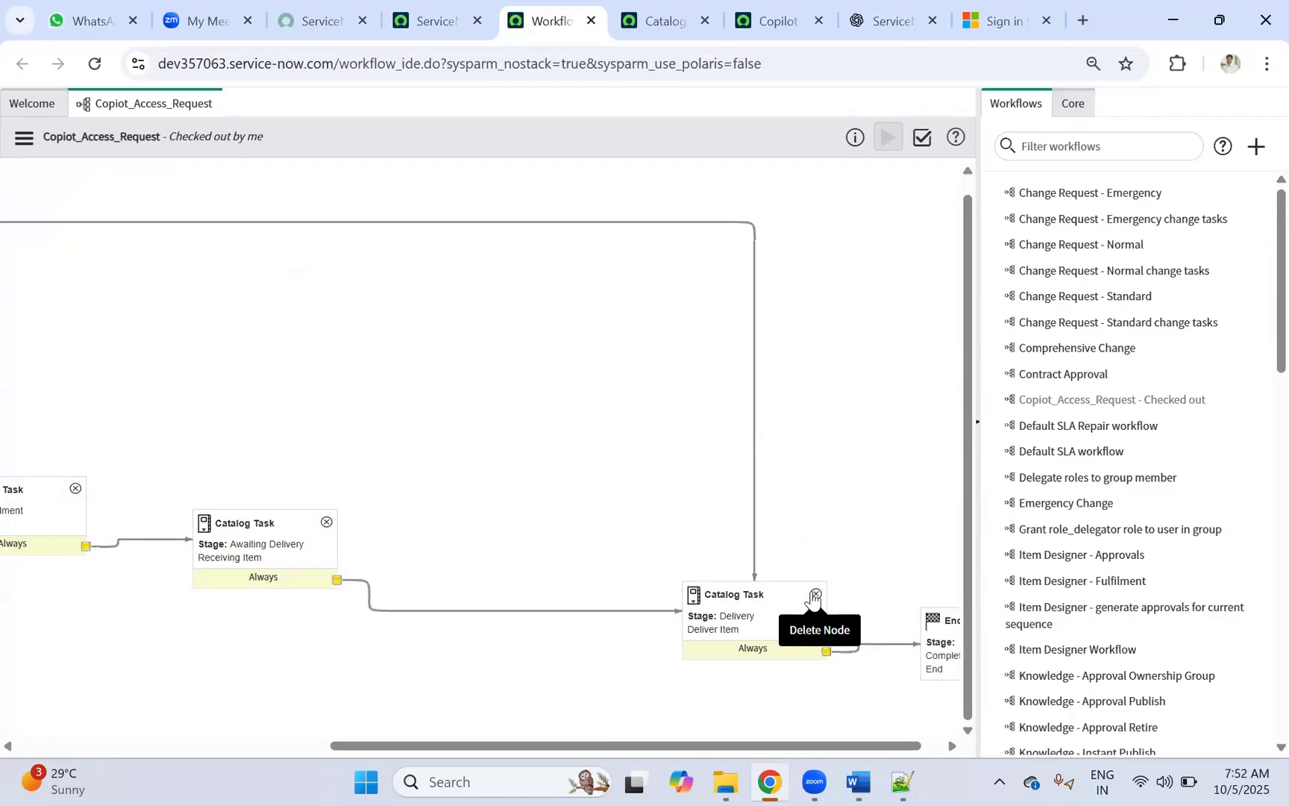
left_click(814, 595)
left_click(609, 476)
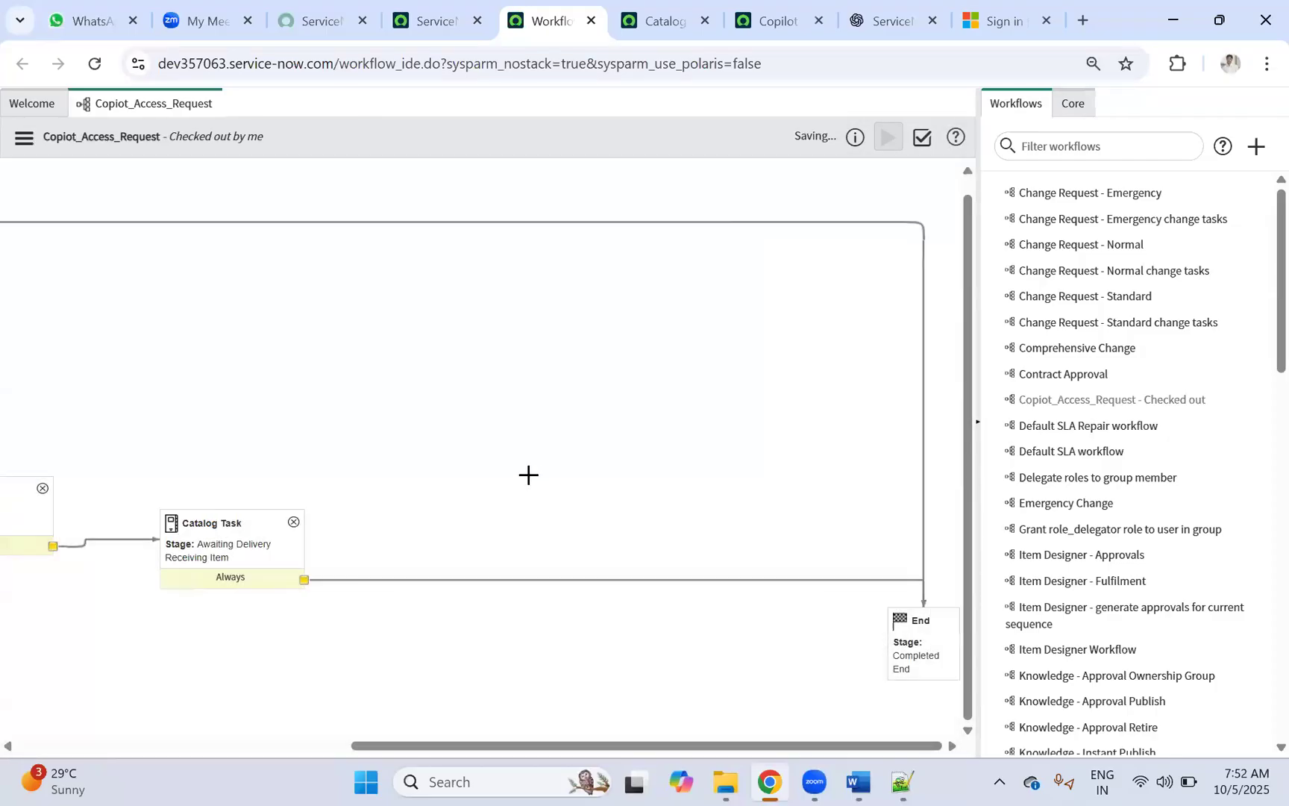
left_click(293, 522)
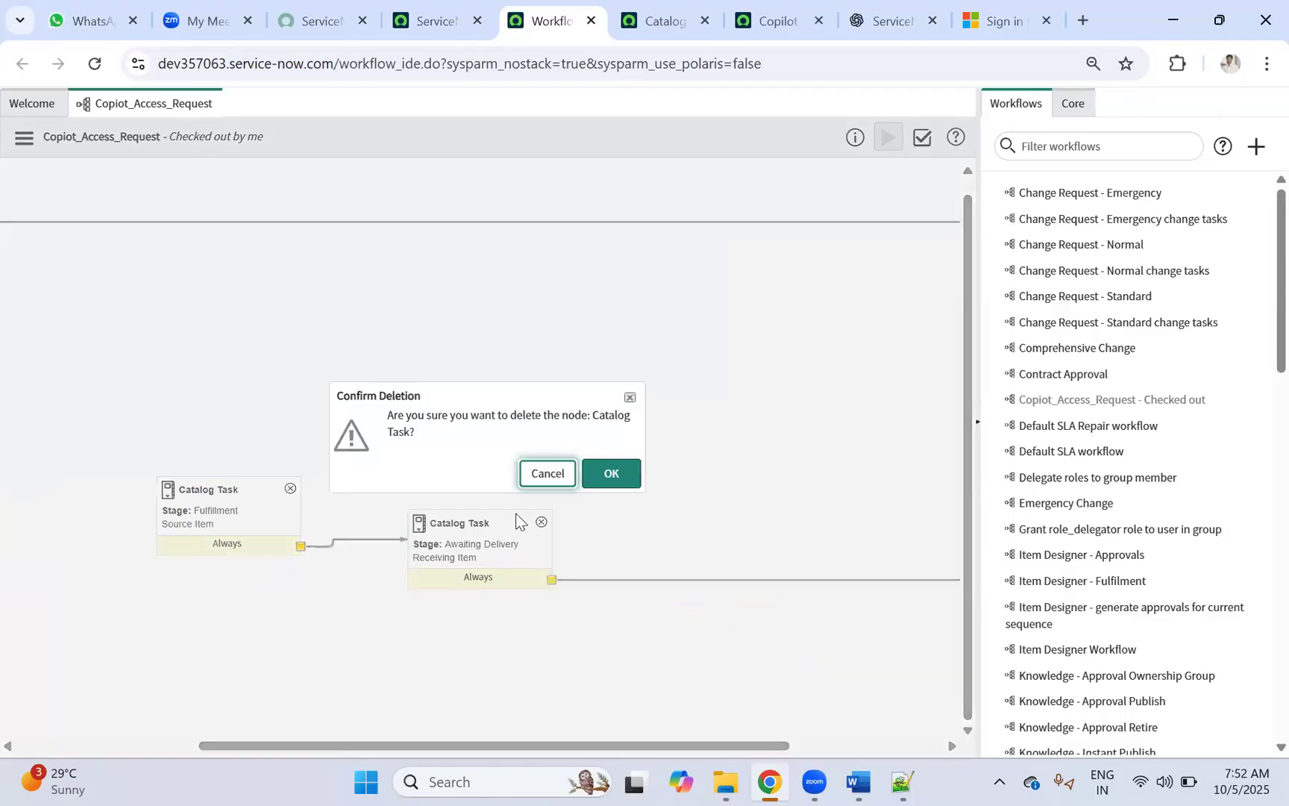
left_click(625, 473)
left_click(290, 488)
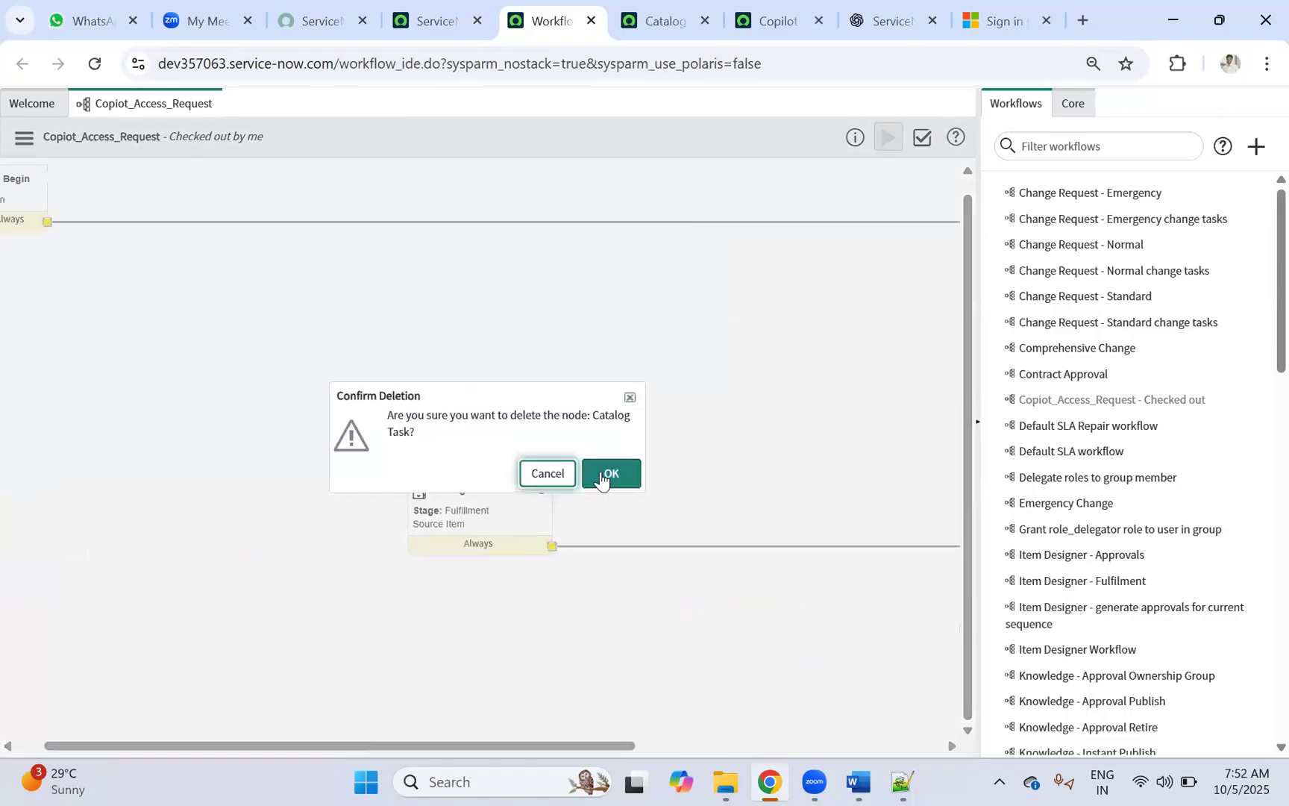
left_click(603, 478)
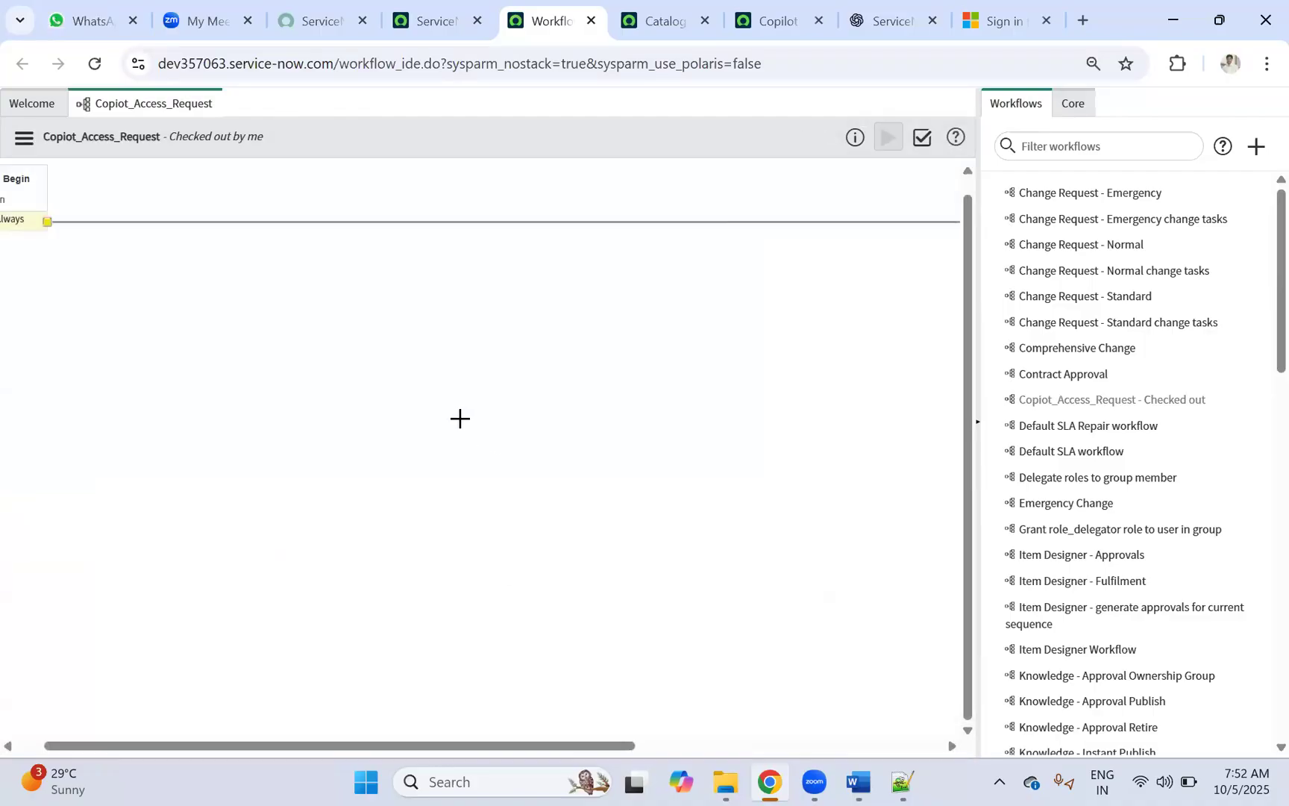
key("ctrl+minus")
key("ctrl+minus")
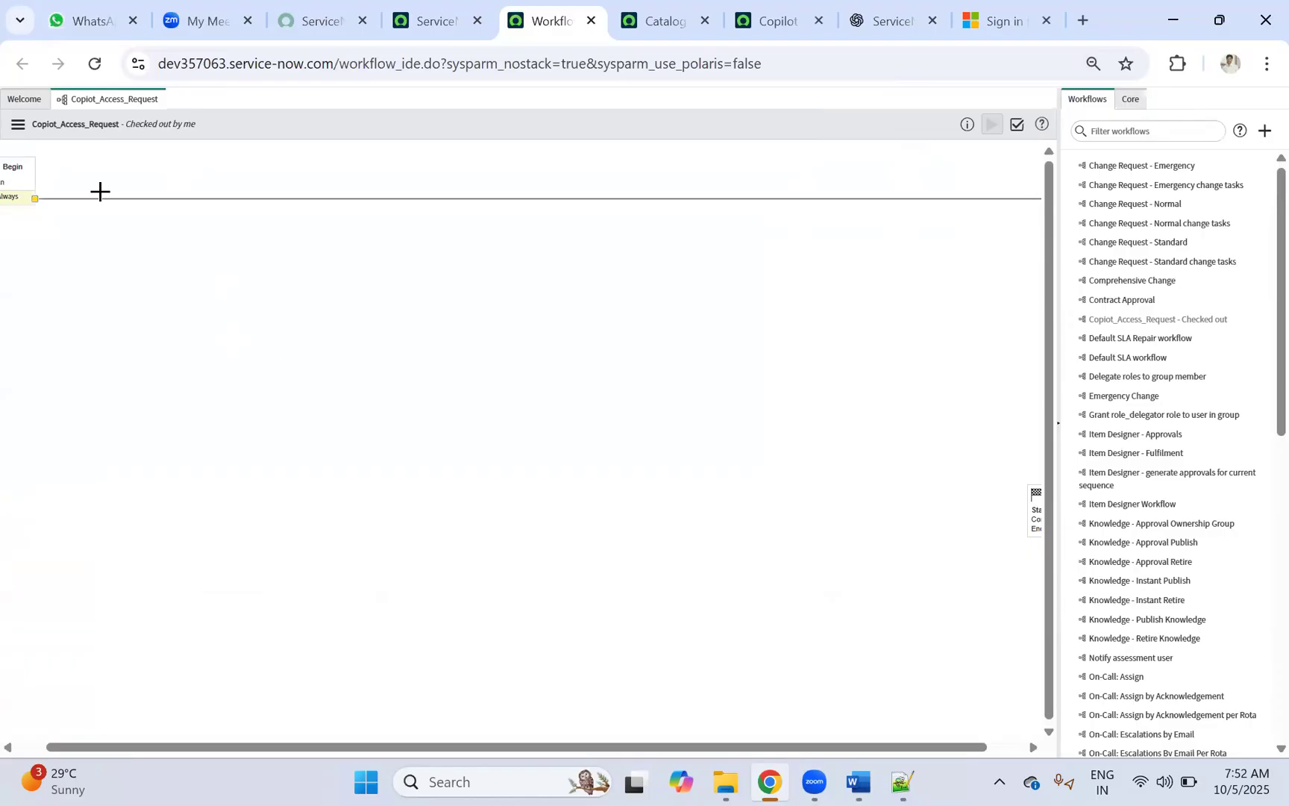
Step: Move the Begin activity to the top-left of the canvas
left_click_drag(27, 190, 208, 236)
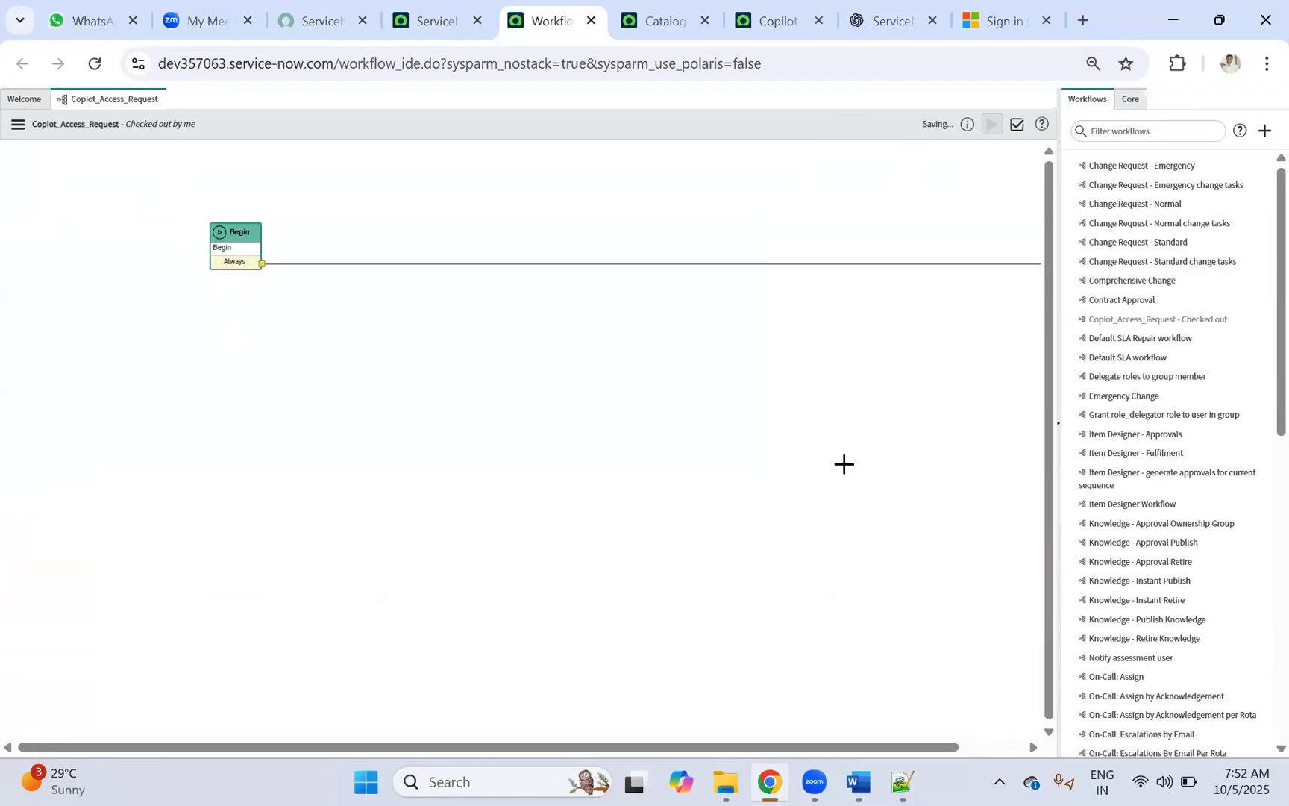
left_click_drag(581, 747, 646, 747)
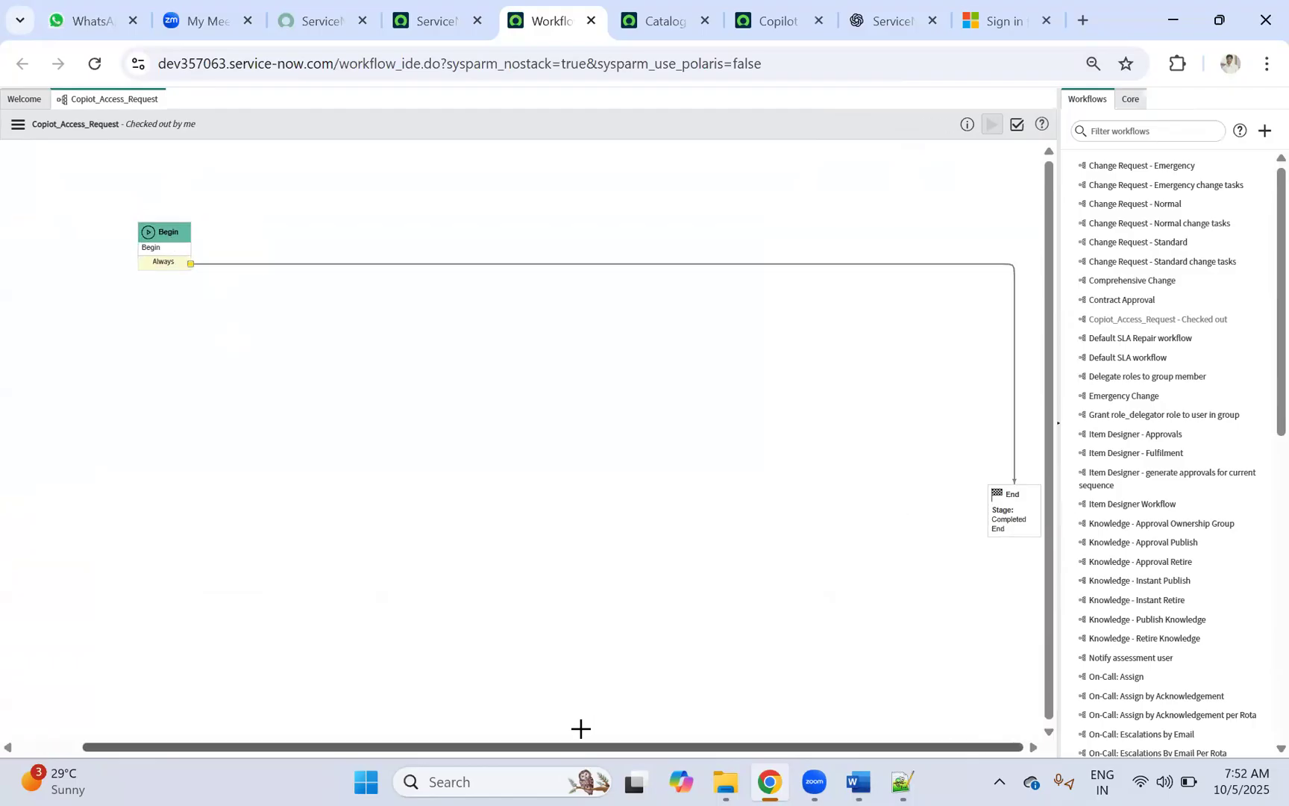
left_click_drag(1011, 498, 415, 513)
left_click(224, 232)
left_click_drag(236, 231, 84, 251)
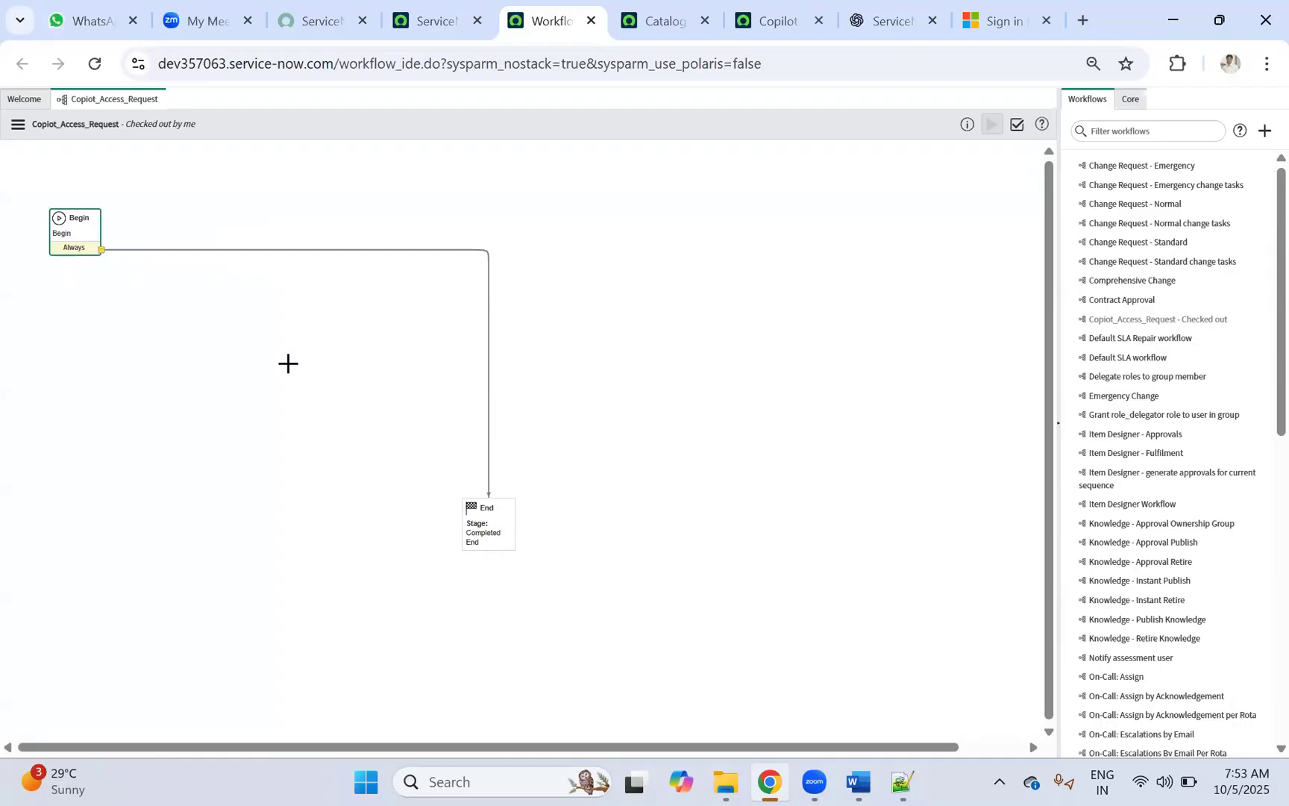
key("ctrl+plus")
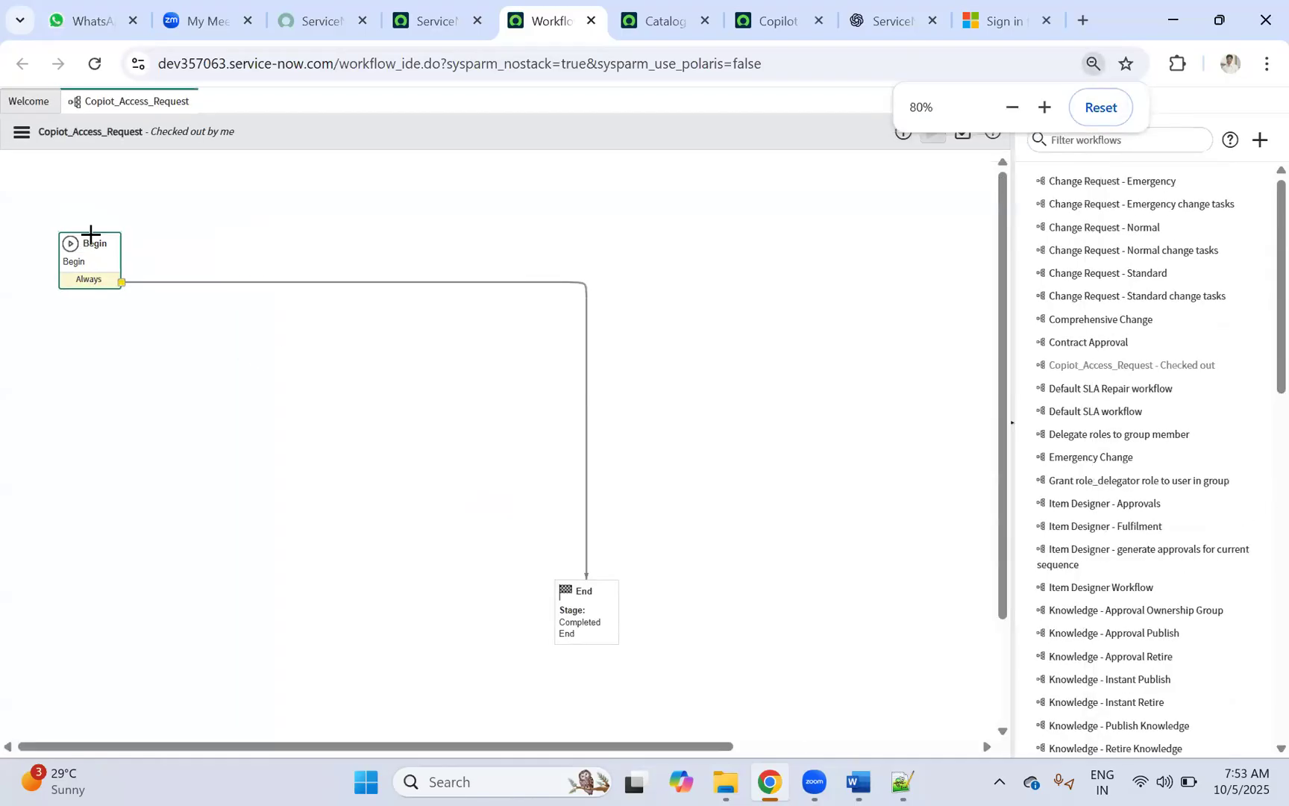
left_click_drag(92, 236, 54, 181)
Step: Move the End activity up beside Begin near the top of the canvas
left_click(573, 600)
left_click_drag(589, 586, 722, 215)
scroll(16, 431, "right", 3)
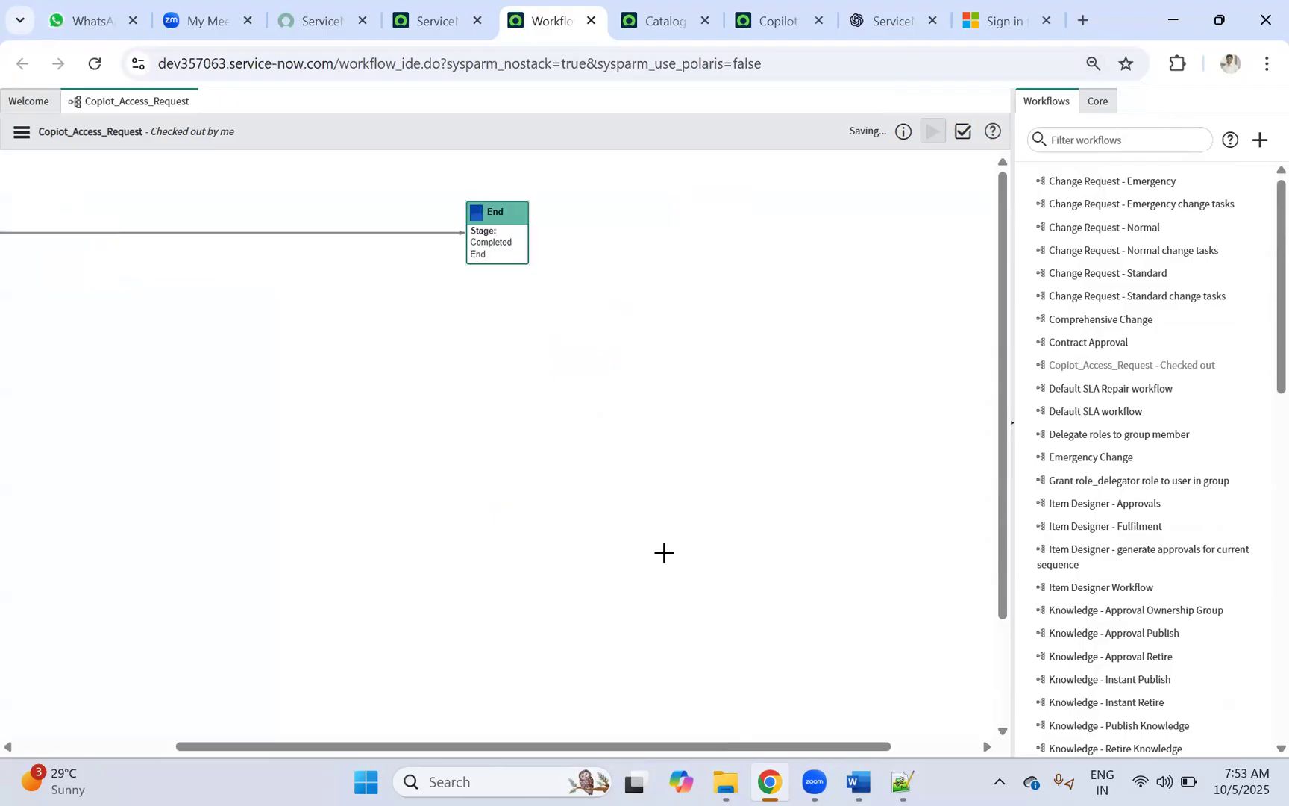
left_click_drag(502, 214, 282, 234)
left_click_drag(267, 746, 101, 767)
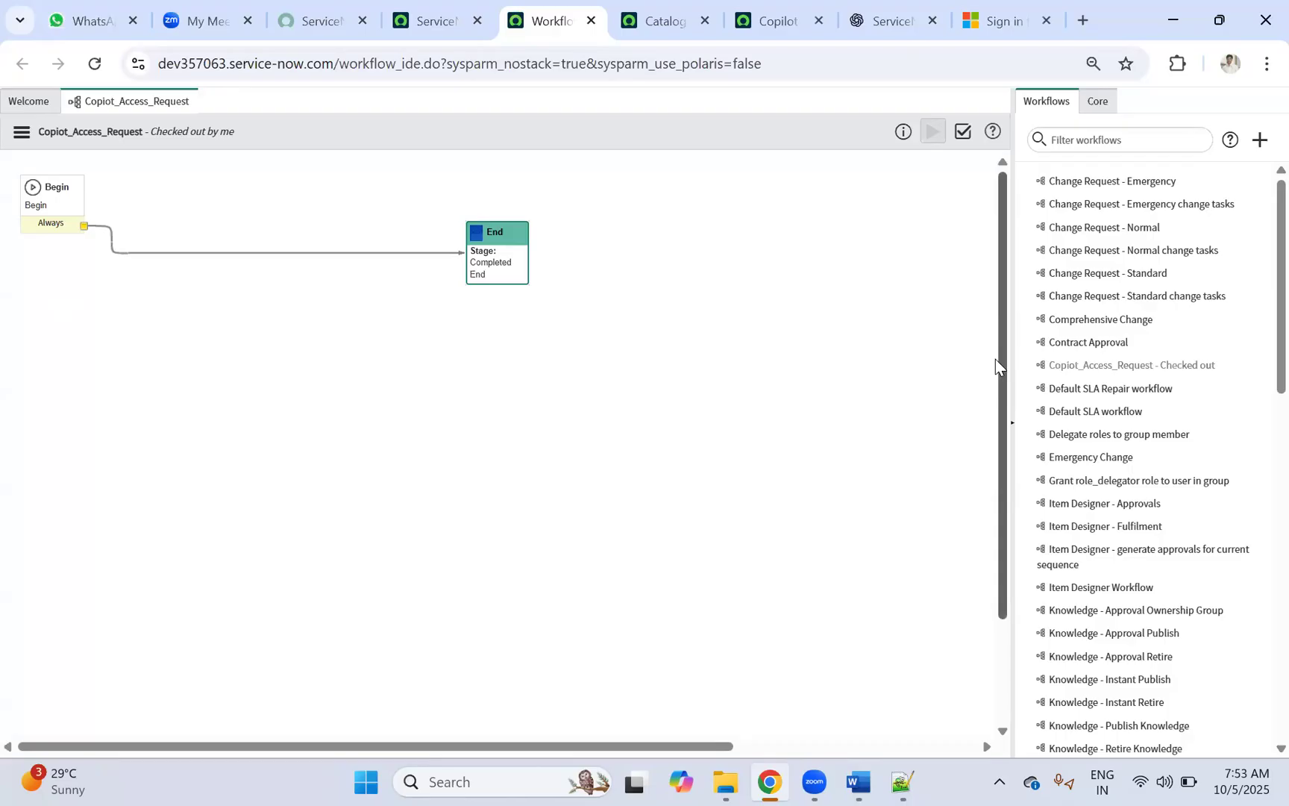
left_click(671, 23)
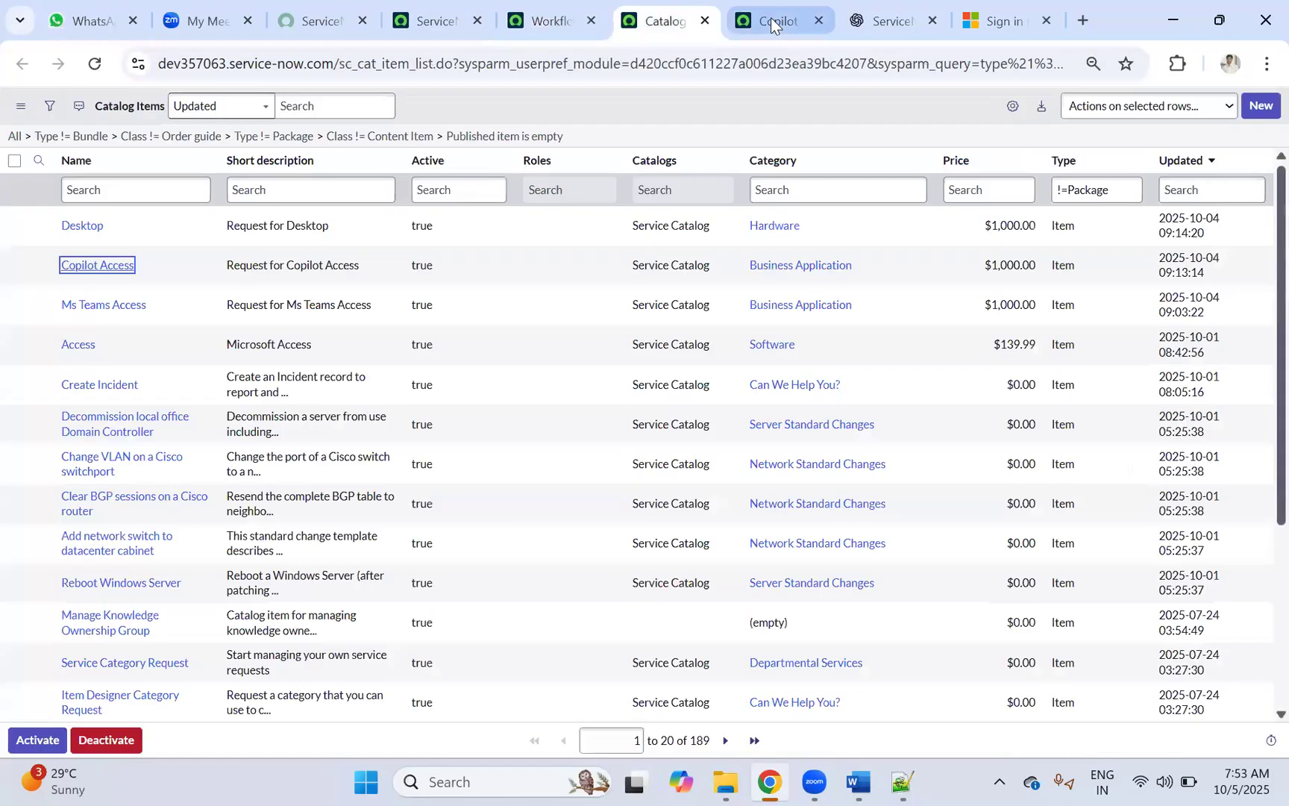
Step: Preview the Copilot Access form choosing Access Activation, Add User and Licensed User
left_click(771, 23)
left_click(956, 106)
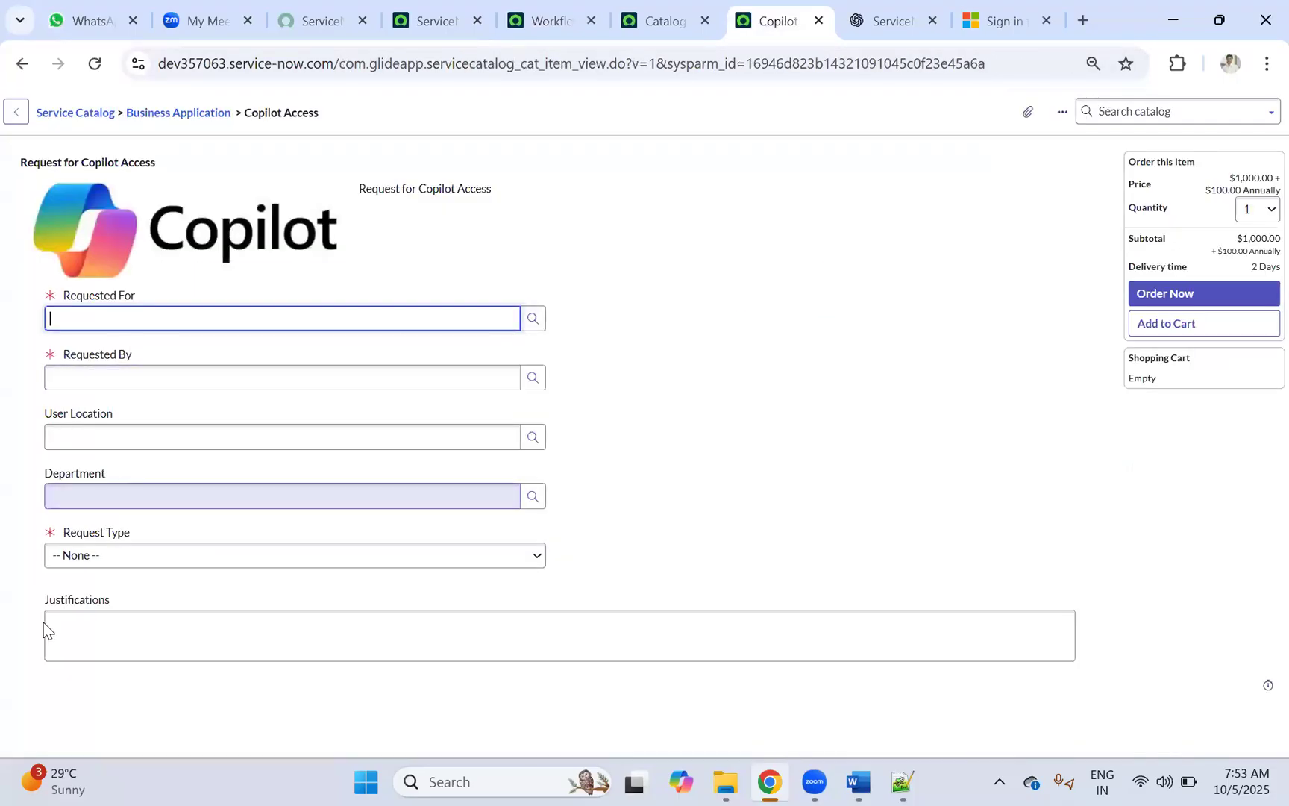
left_click(101, 556)
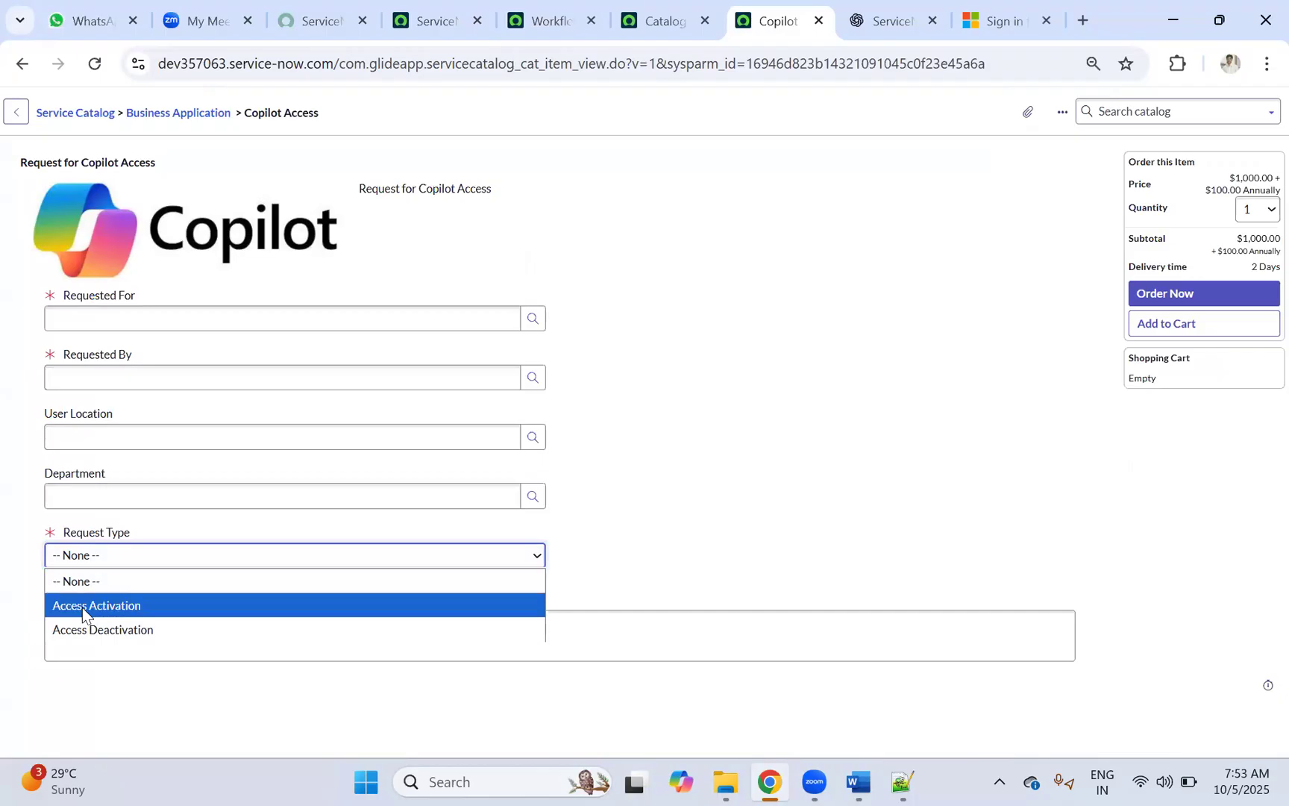
left_click(82, 608)
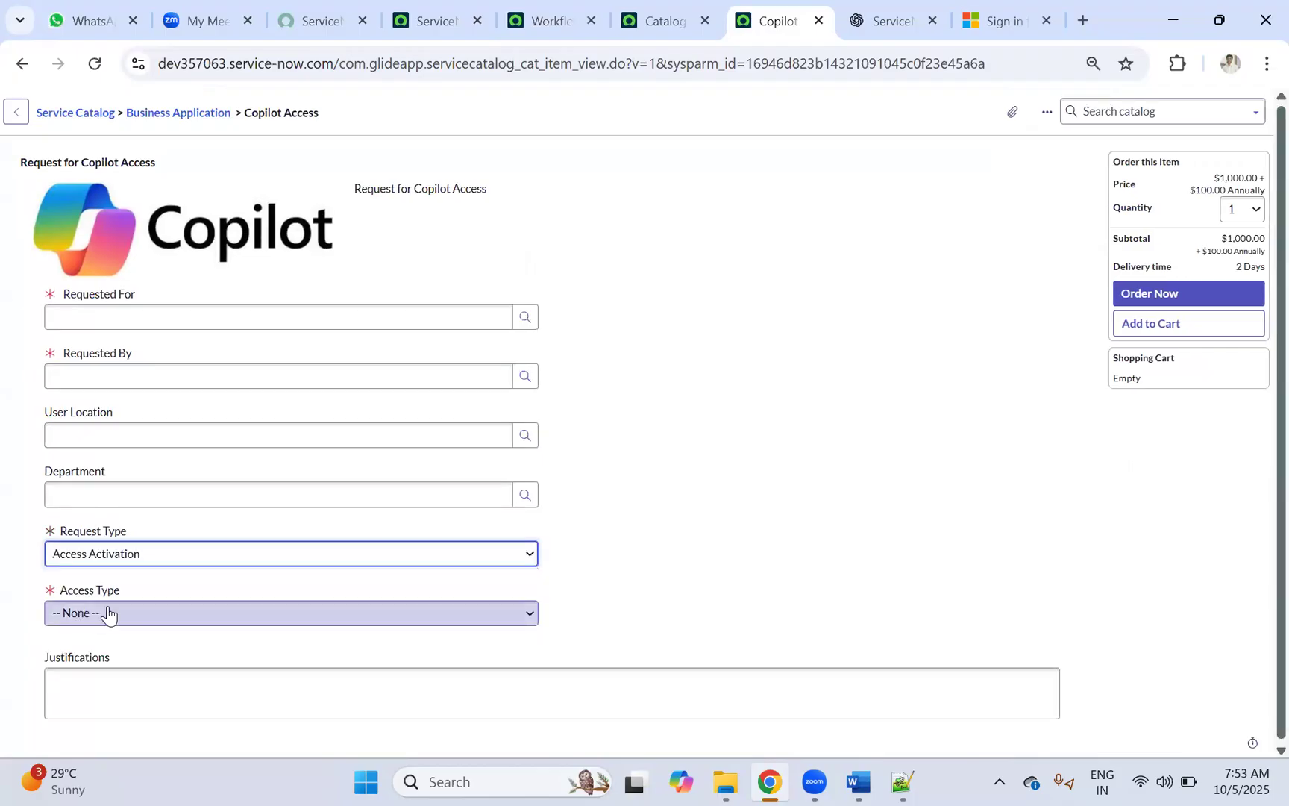
left_click(91, 624)
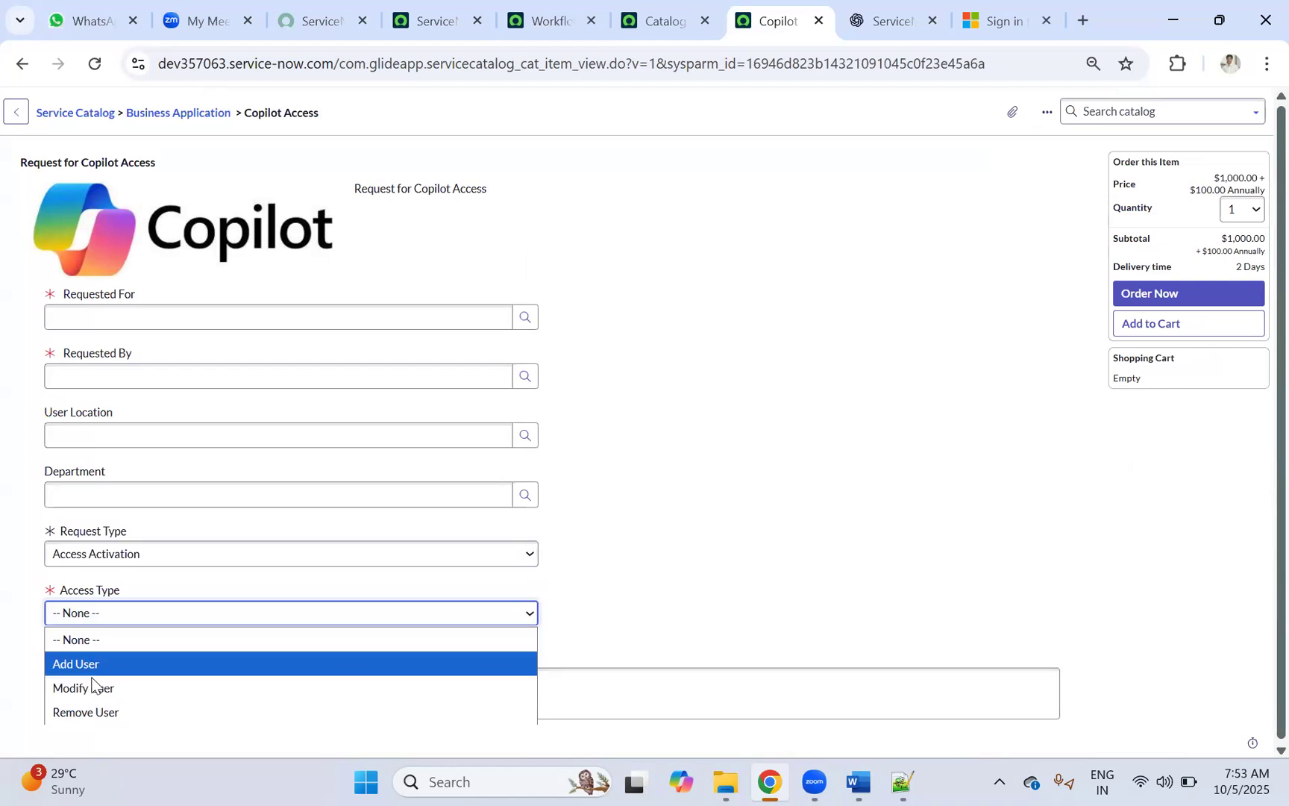
left_click(656, 543)
scroll(172, 572, "down", 1)
left_click(88, 618)
left_click(82, 662)
scroll(119, 608, "down", 1)
left_click(95, 613)
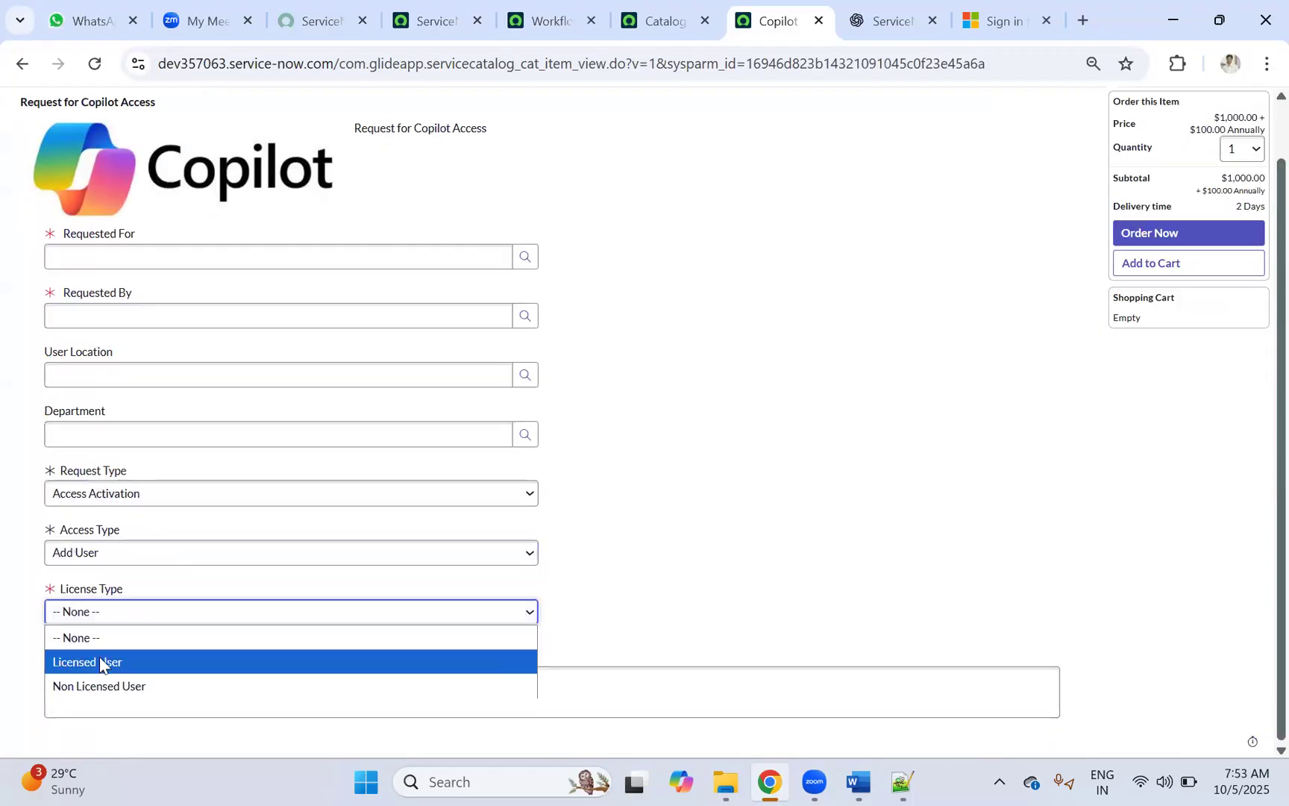
left_click(100, 661)
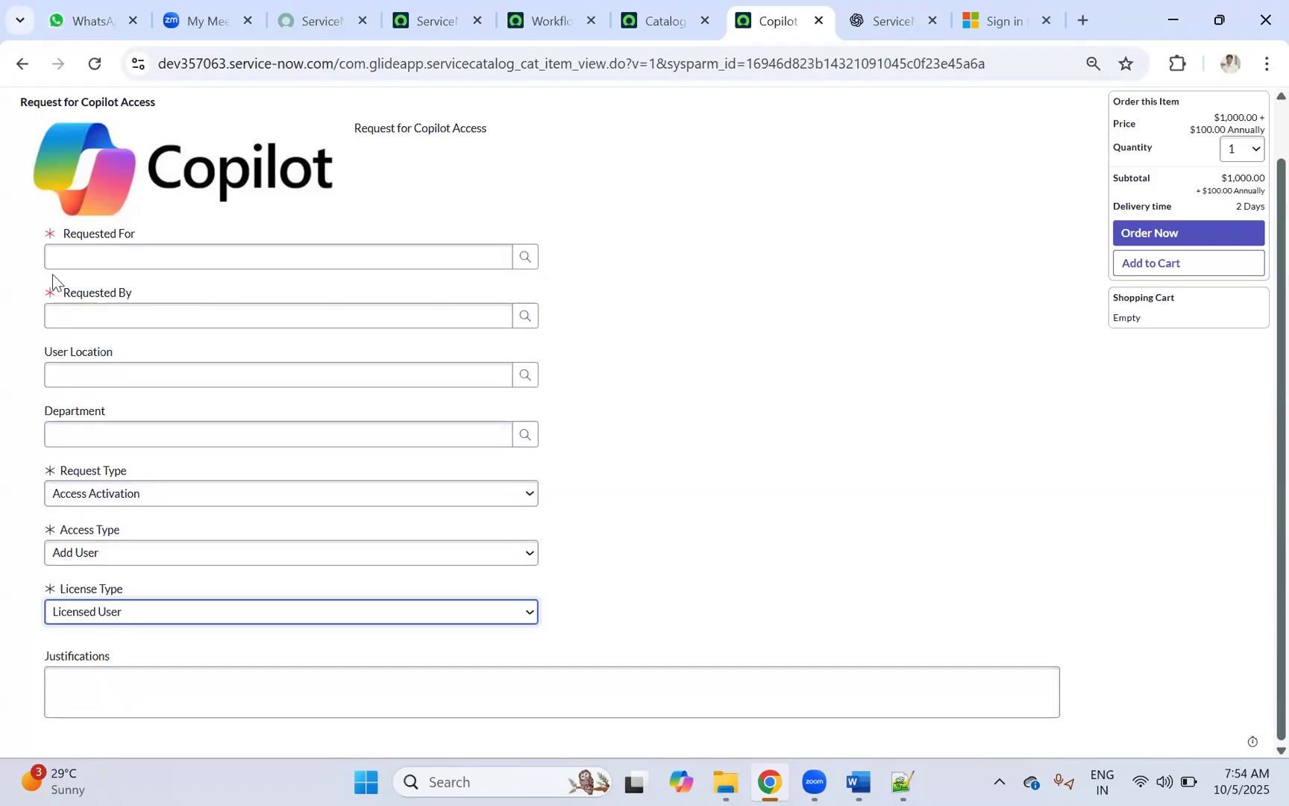
Step: Fill in the Requested By and Requested For people from the suggestions, then close the user details popup
left_click(76, 252)
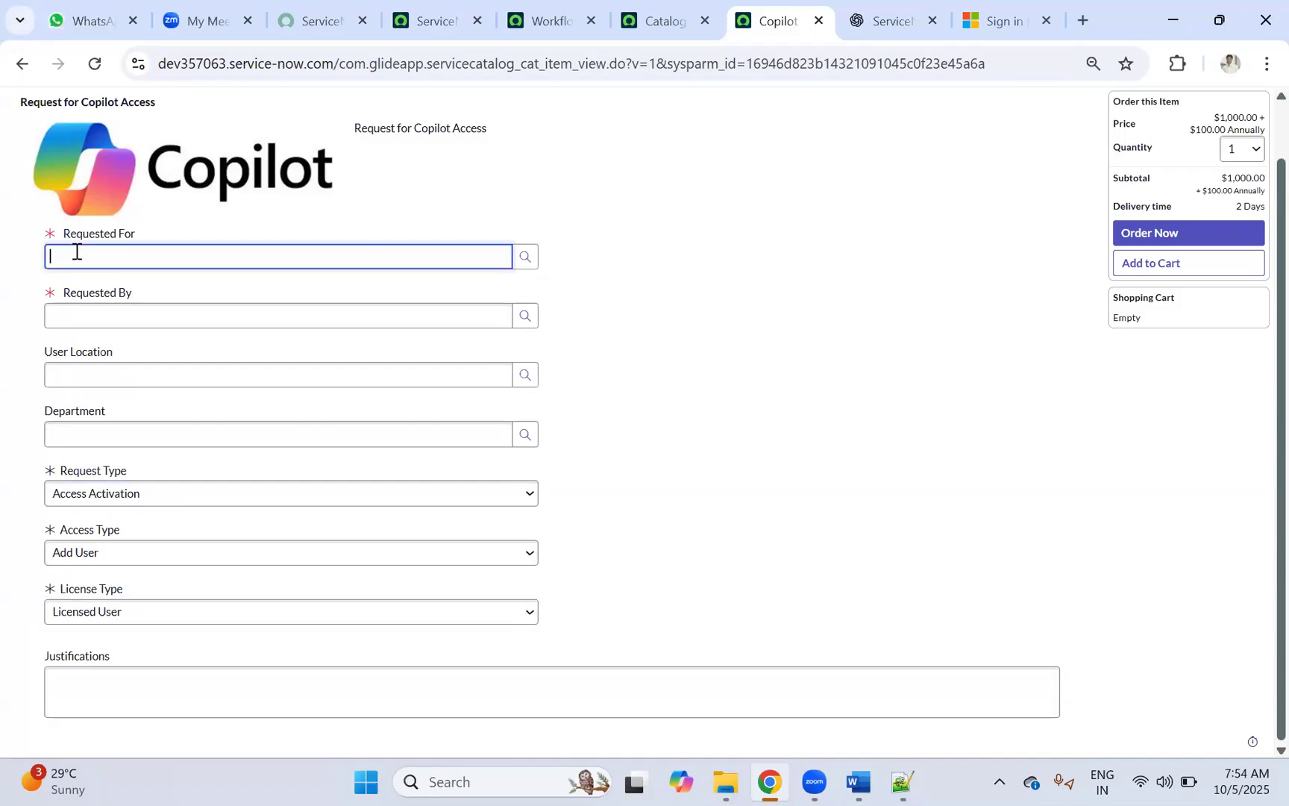
left_click(68, 316)
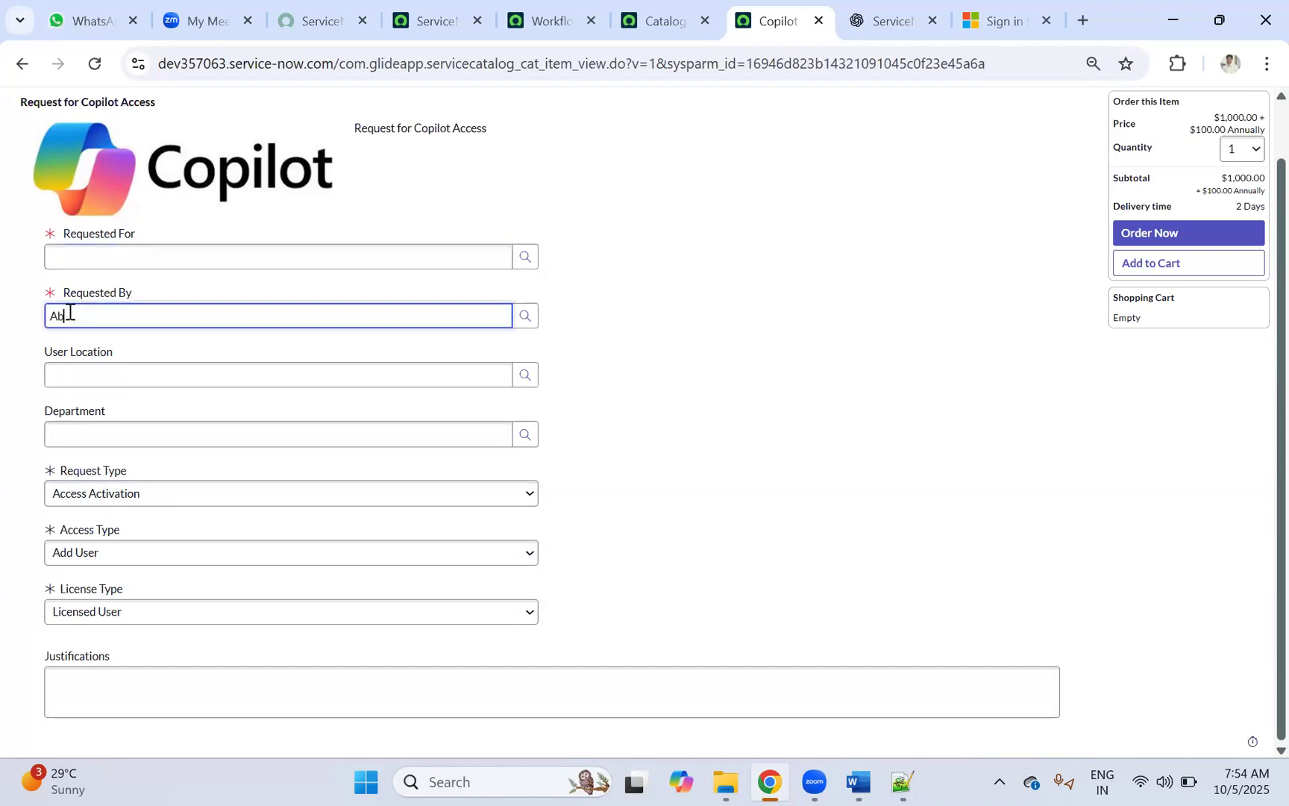
type("Ab")
left_click(94, 256)
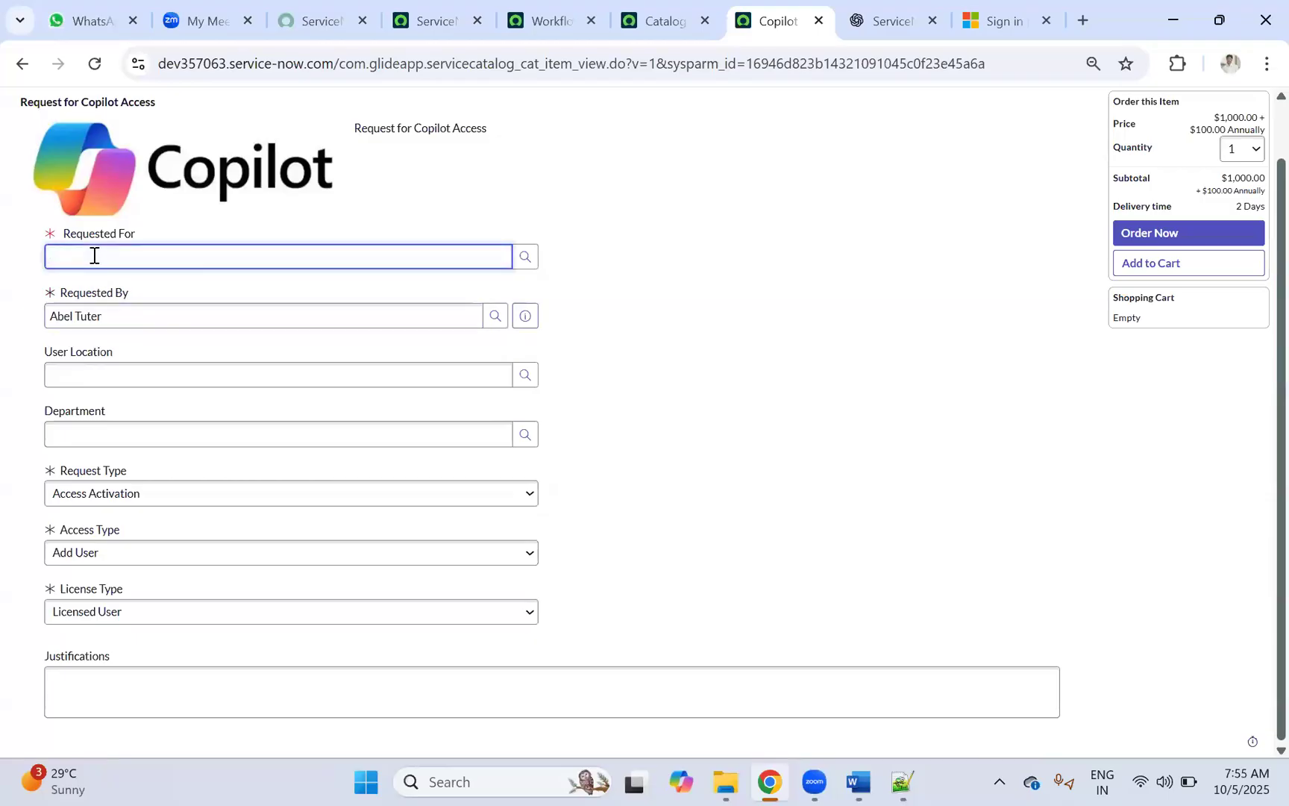
type("Bet")
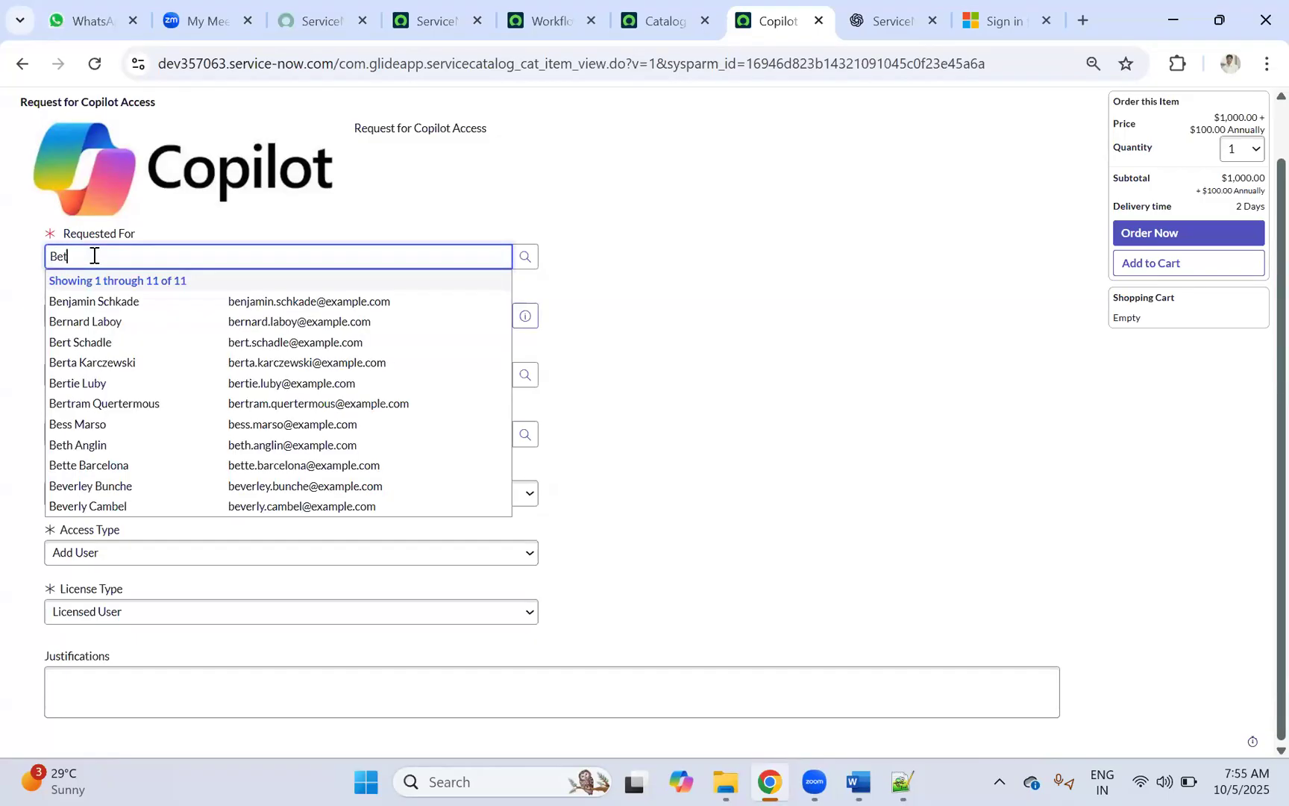
type("h")
key("Down")
key("Return")
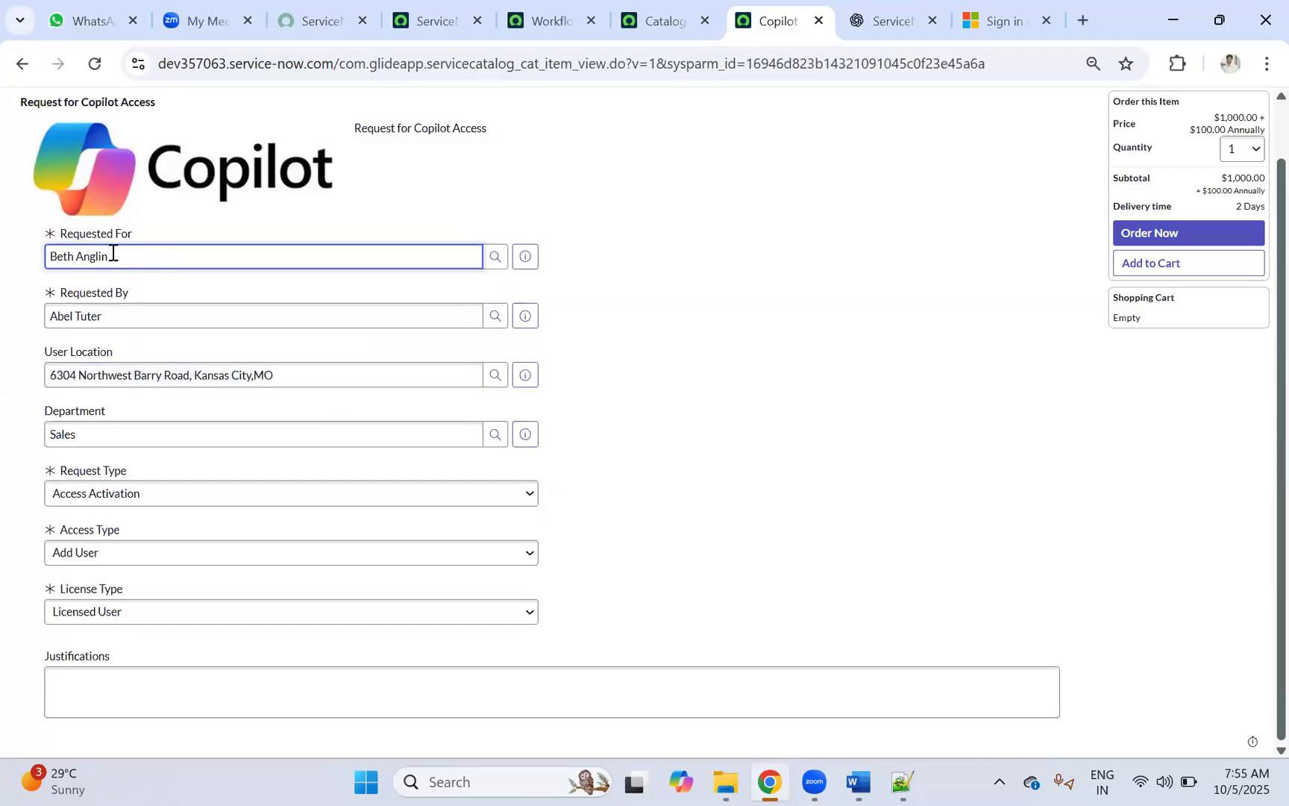
key("ctrl+a")
left_click(524, 257)
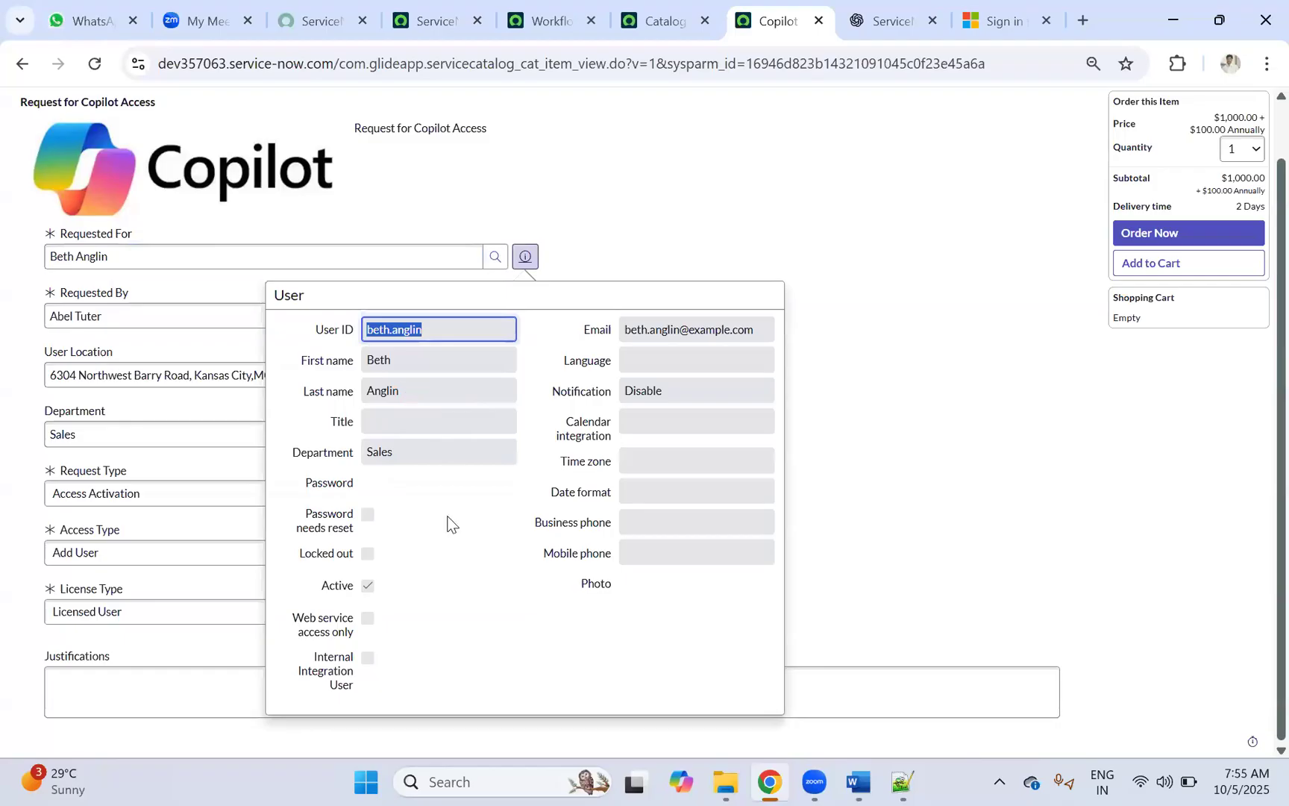
left_click(901, 242)
Step: Enter the justification text and submit the Copilot Access order
left_click(127, 681)
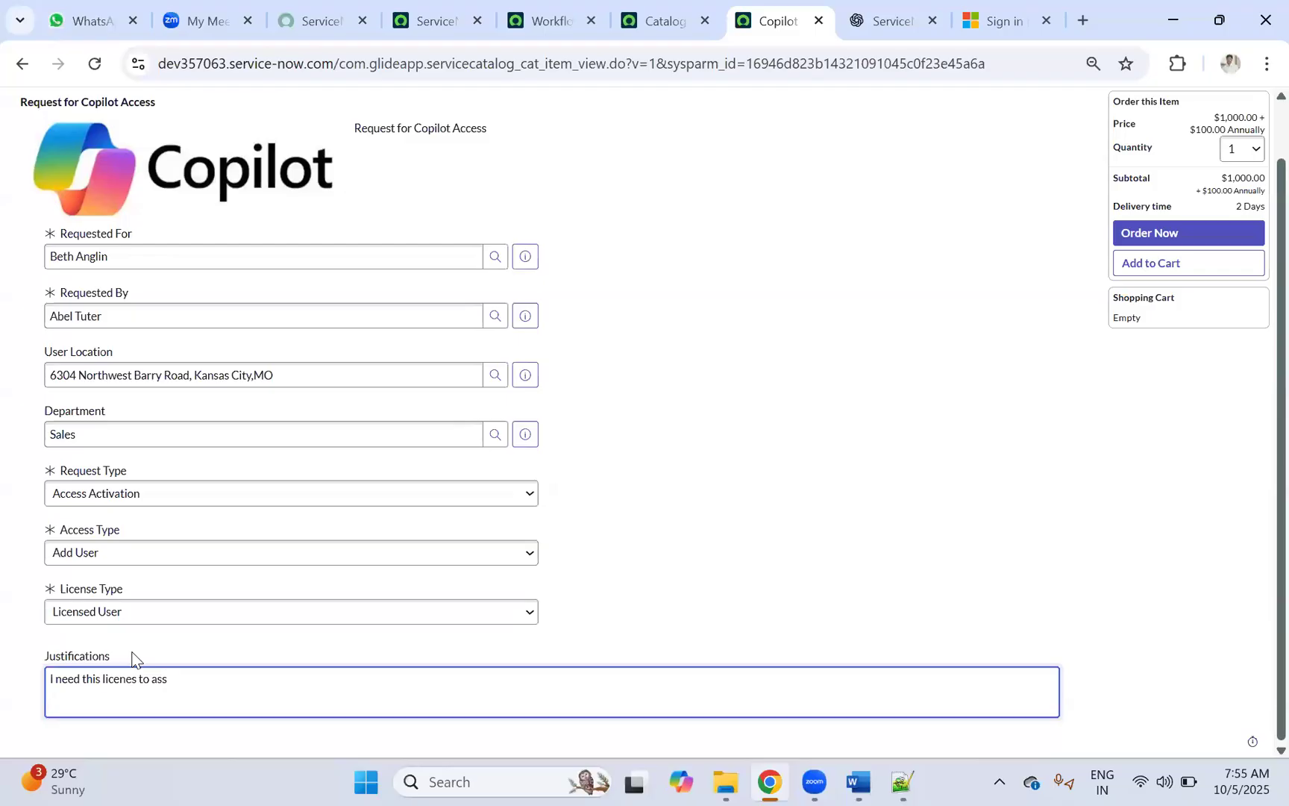
type("Co")
left_click(1154, 232)
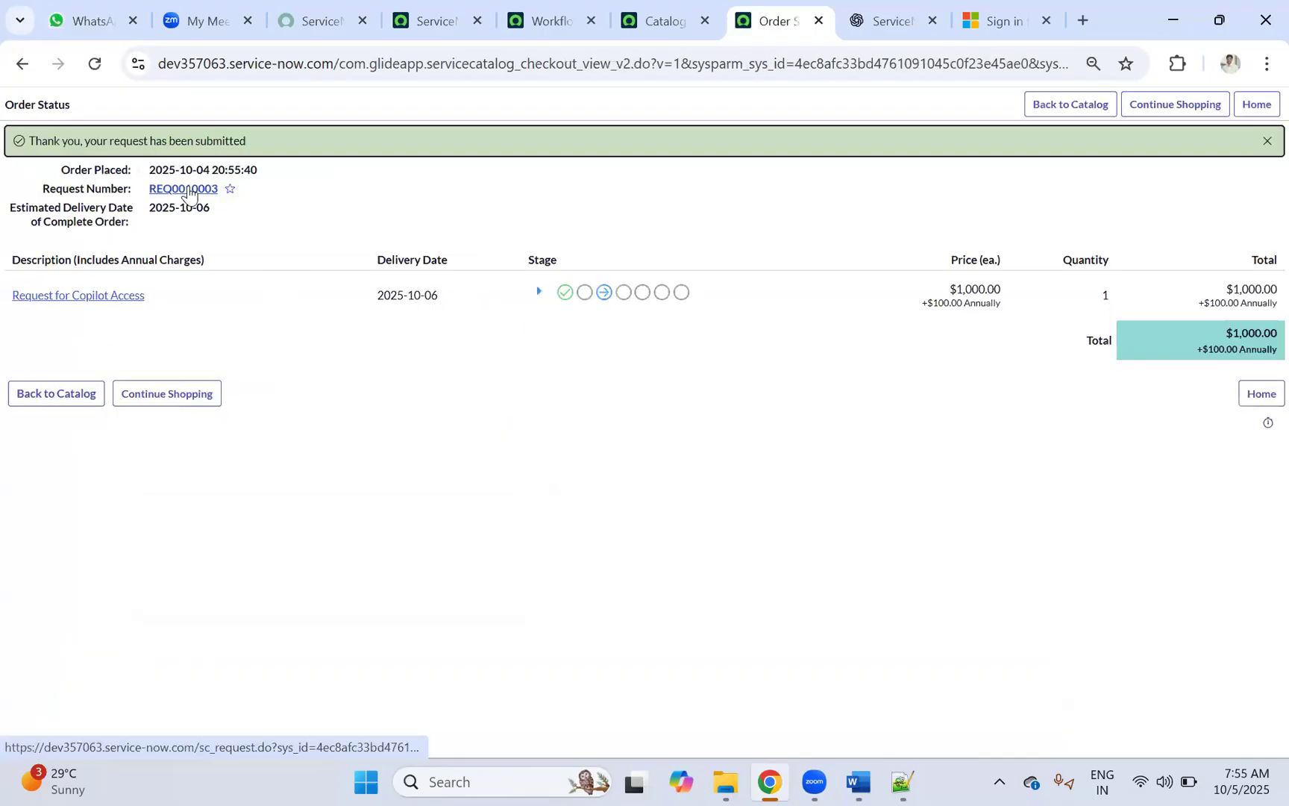
Step: Open the submitted Copilot Access requested item and bring up its Procurement Process Flow - Mobile workflow context
left_click(55, 296, "ctrl")
left_click(799, 35)
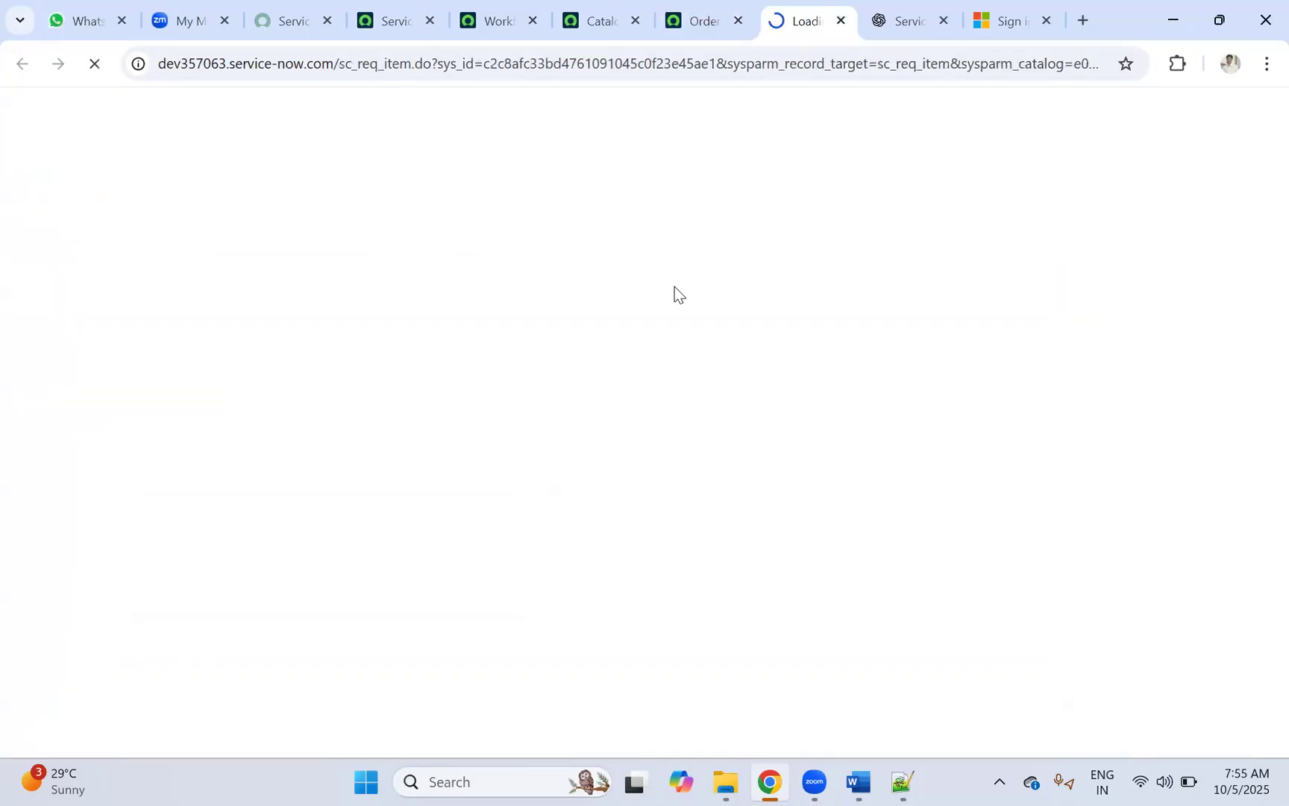
scroll(675, 291, "down", 15)
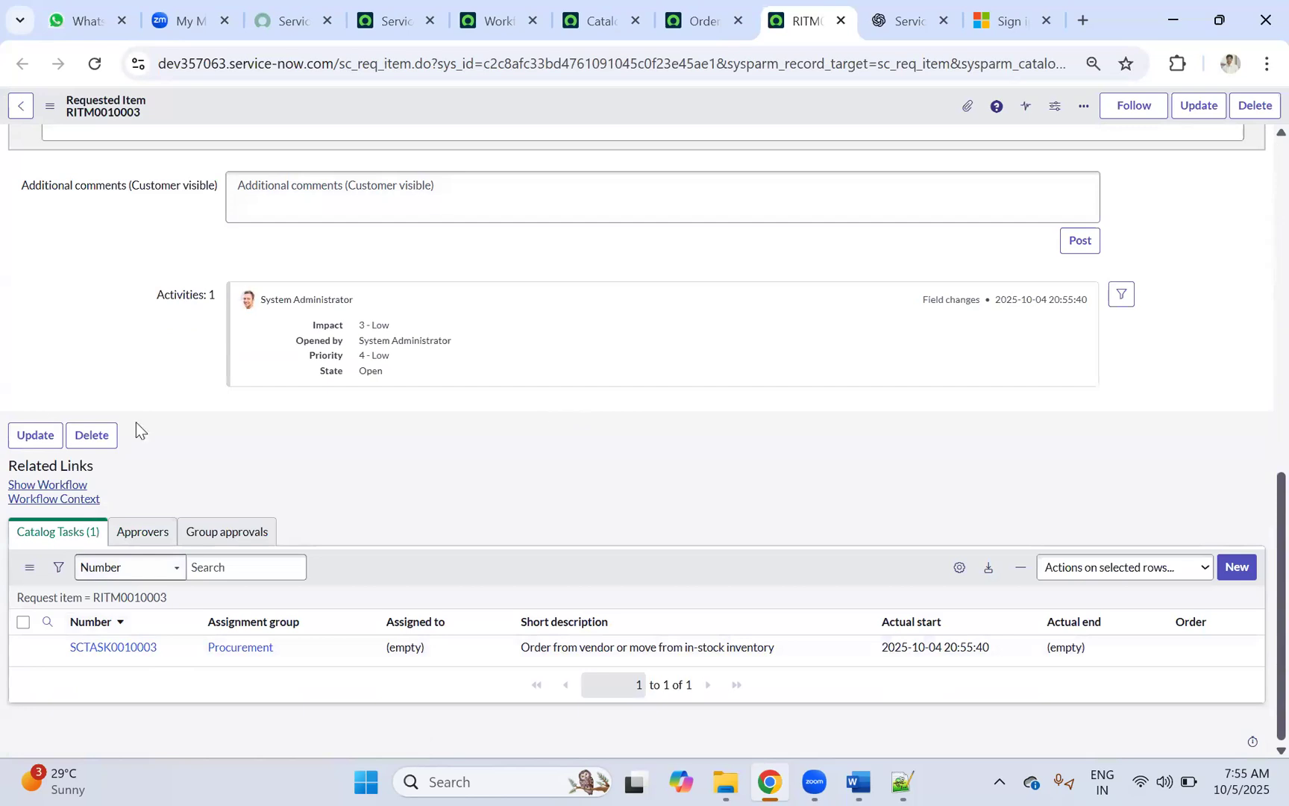
left_click(48, 486)
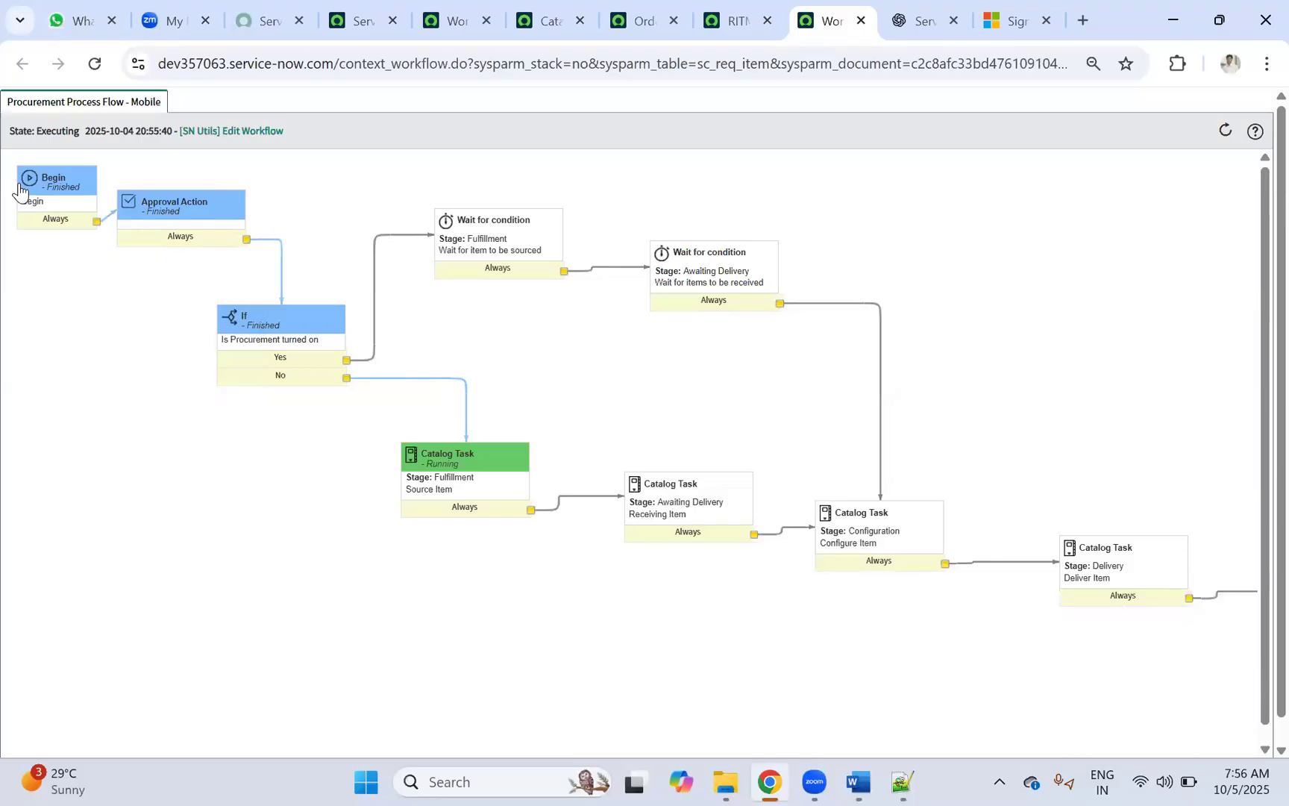
left_click(728, 21)
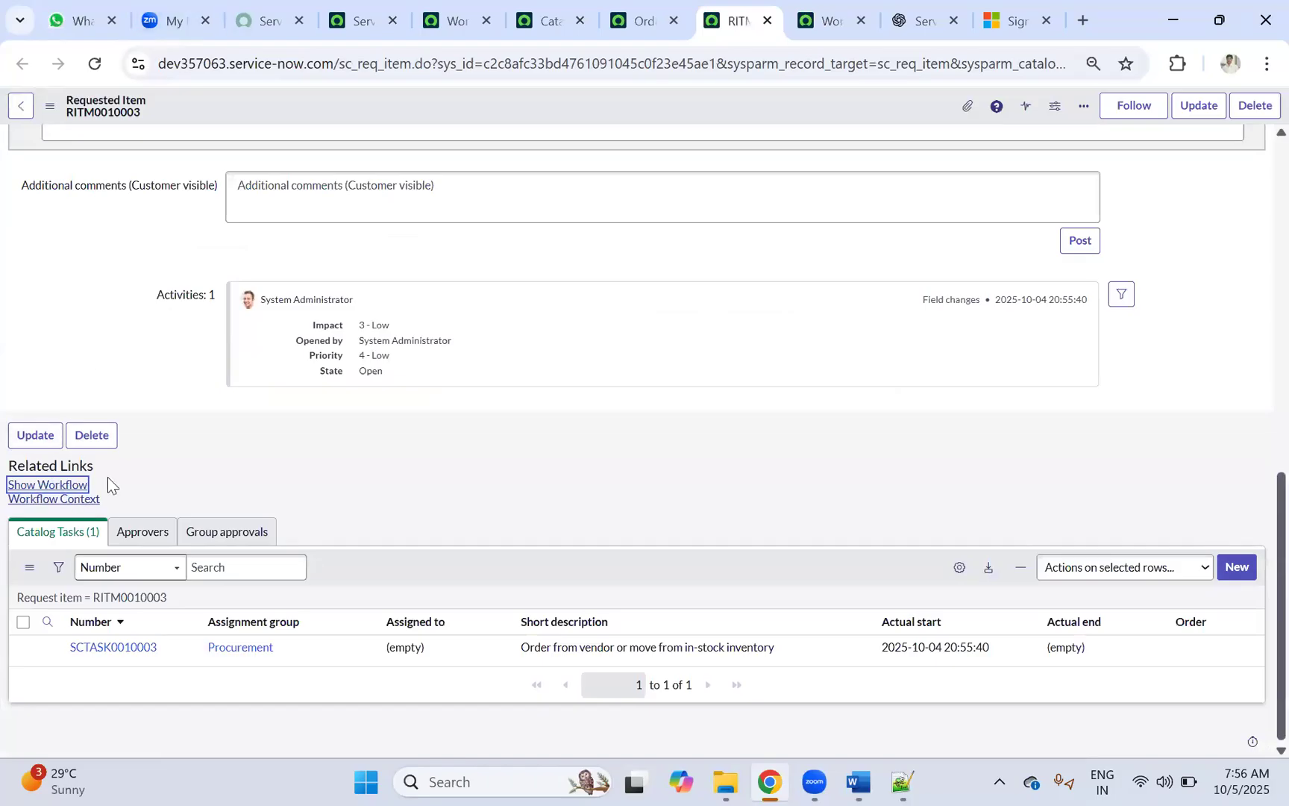
left_click(54, 500)
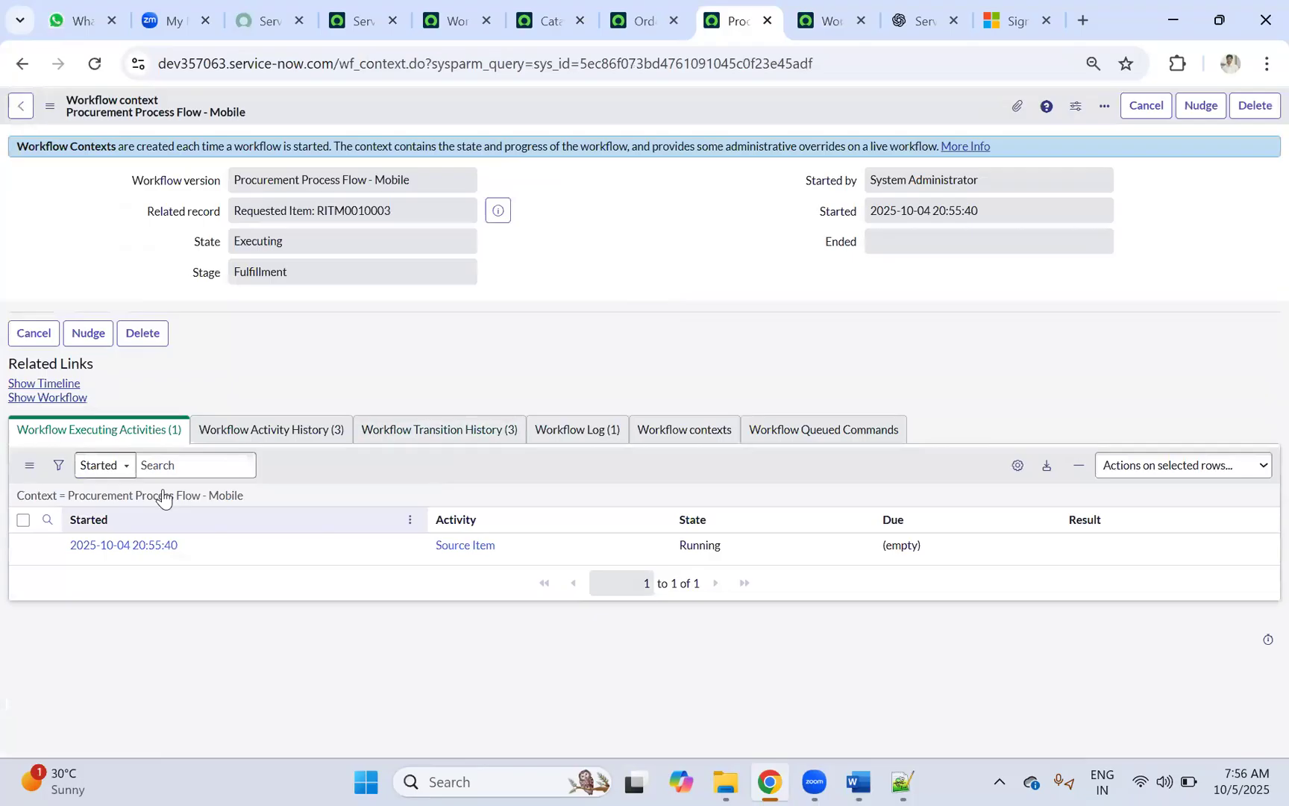
Step: Review the context's Activity History, Transition History and Executing Activities lists
left_click(239, 431)
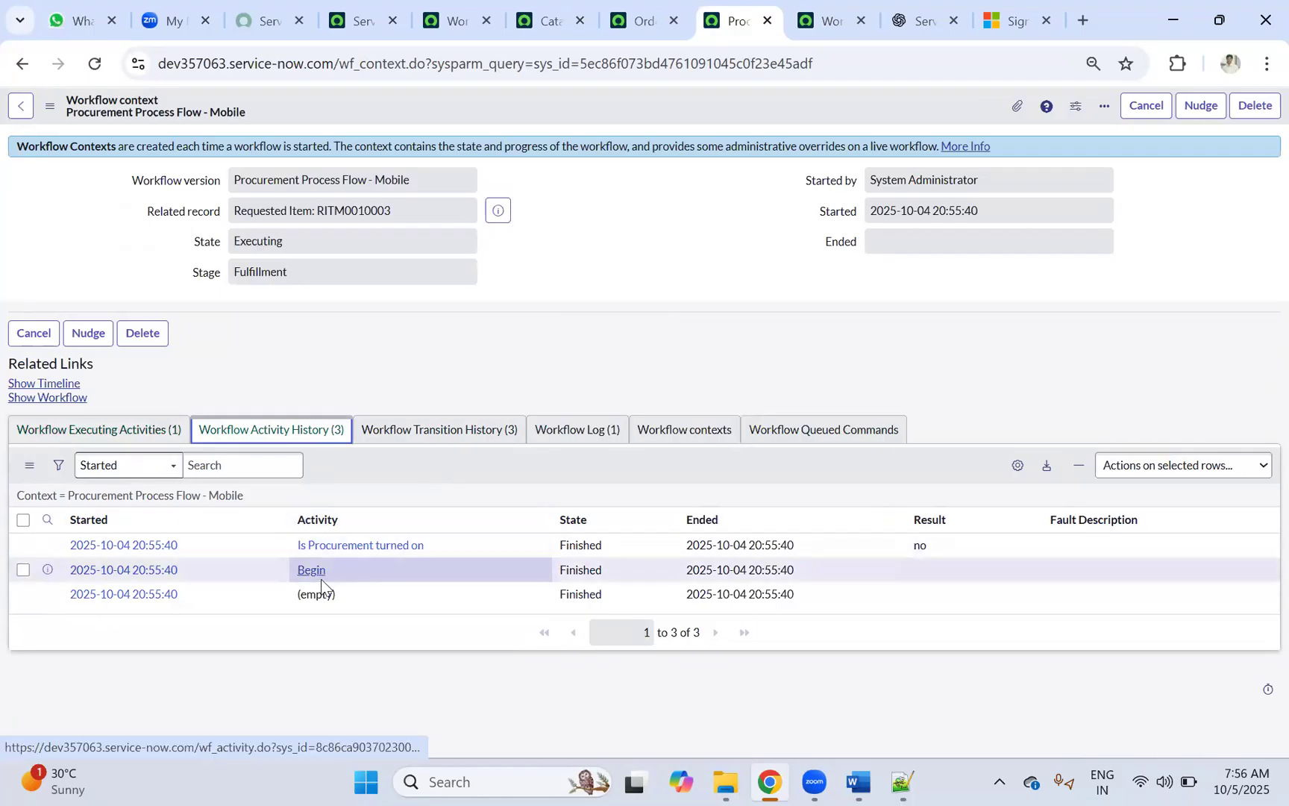
left_click(410, 436)
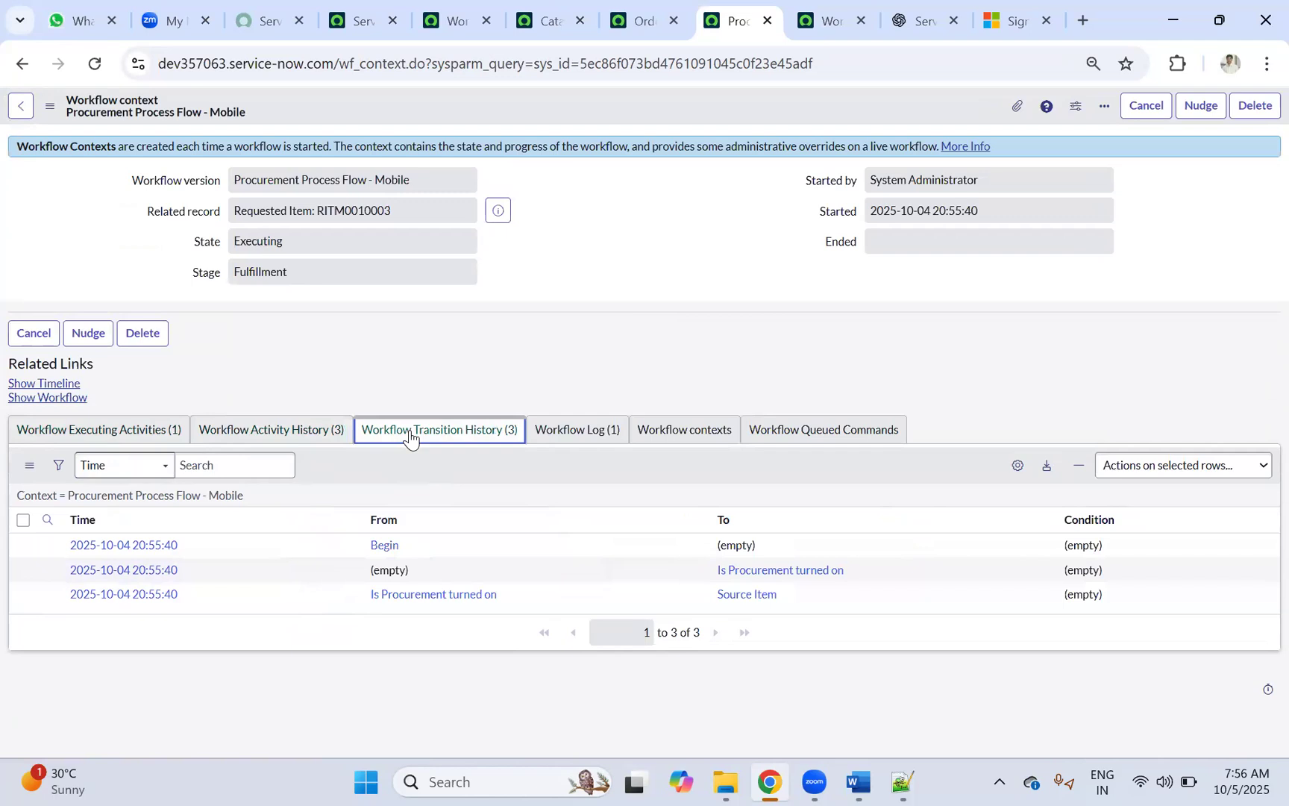
left_click(59, 433)
Step: Return to the requested item and display its running workflow diagram again
left_click(641, 14)
left_click(22, 63)
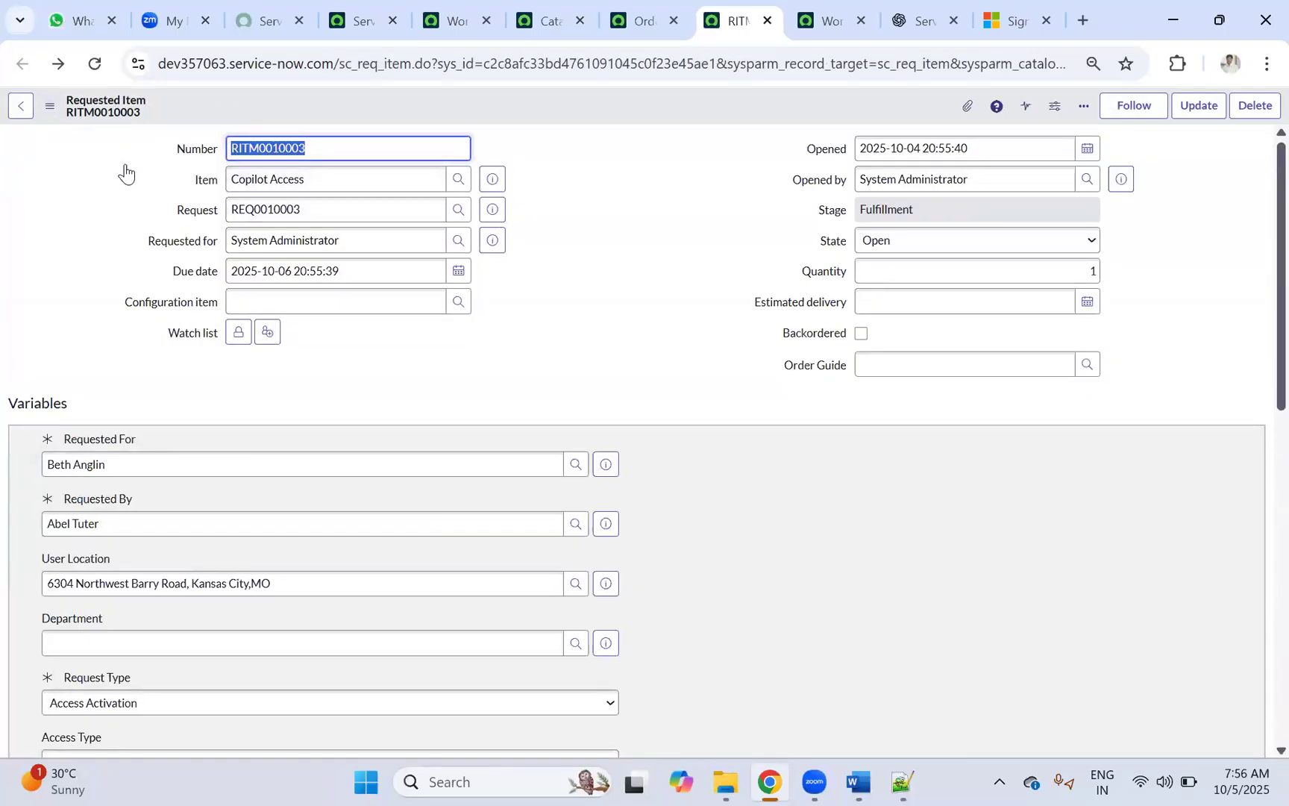
scroll(41, 397, "down", 5)
scroll(90, 498, "down", 4)
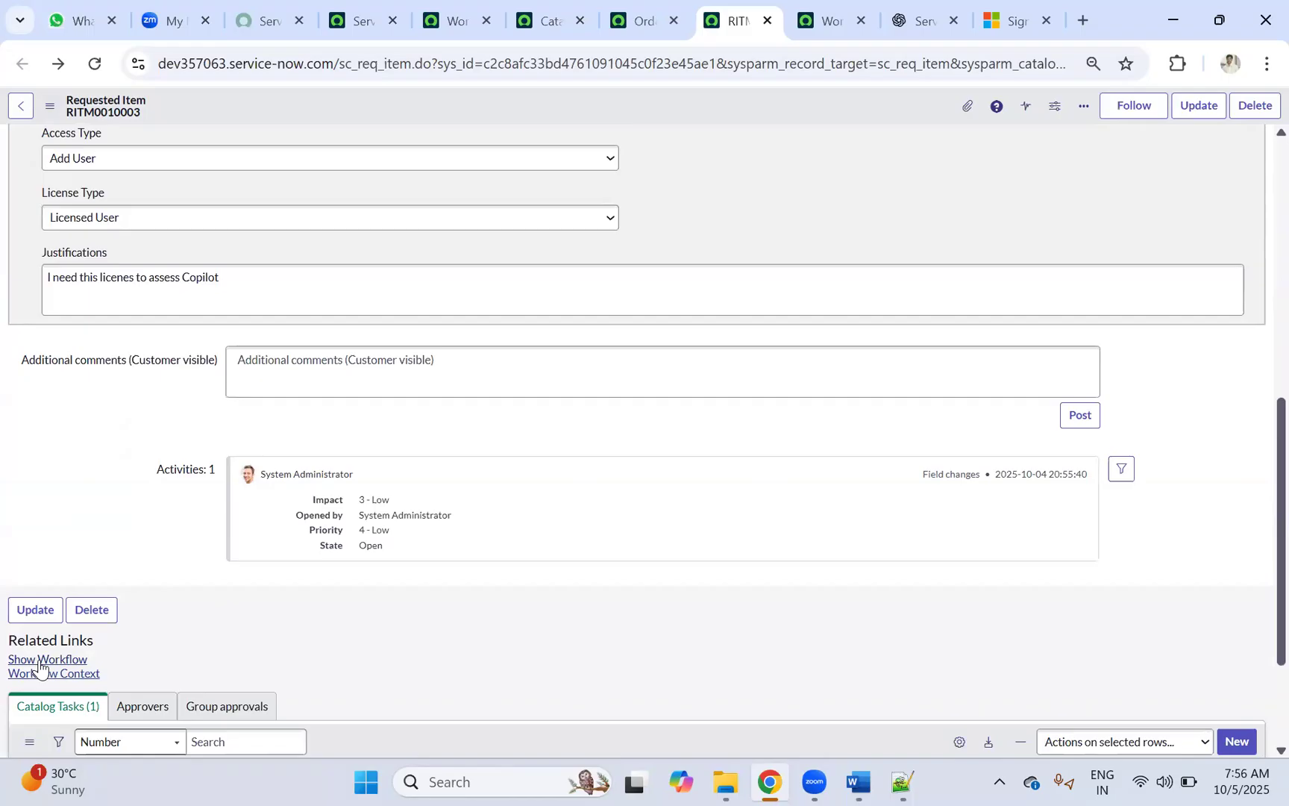
scroll(256, 299, "up", 3)
scroll(74, 601, "down", 5)
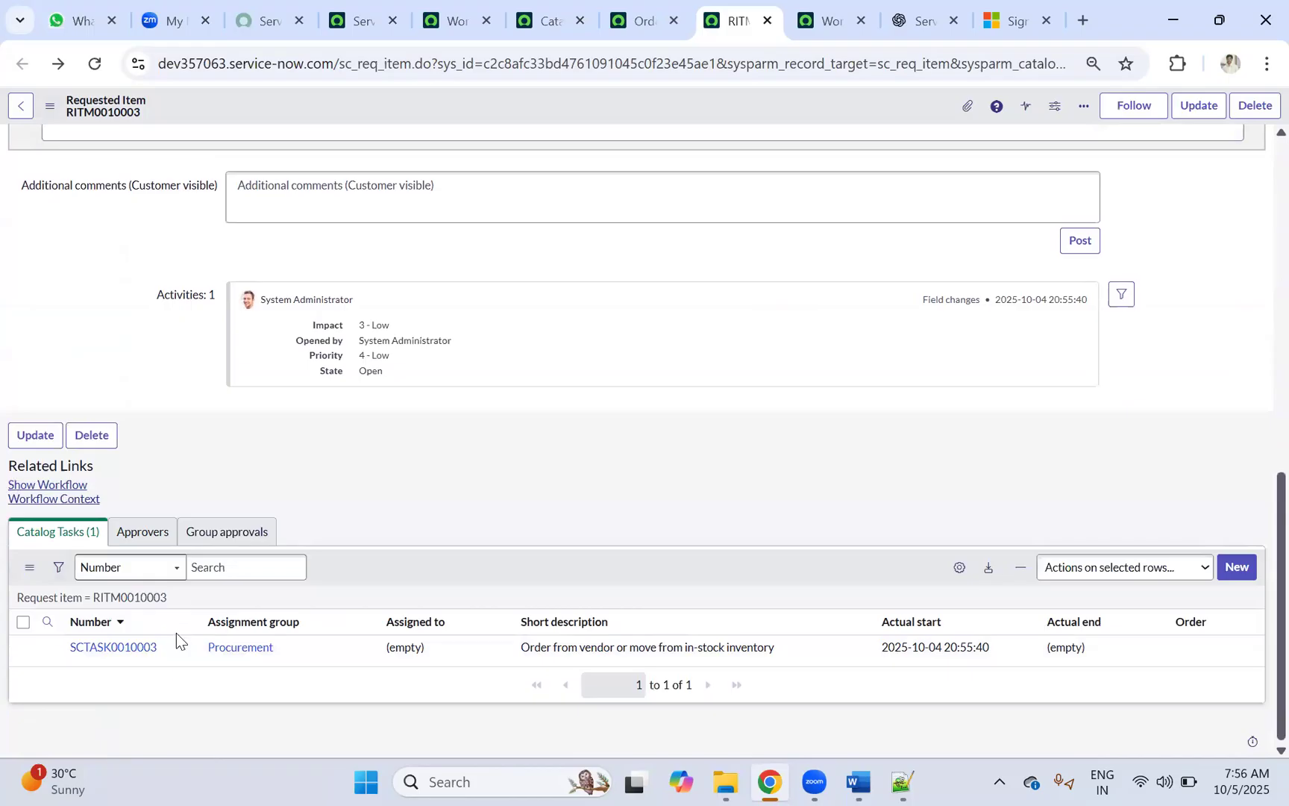
left_click(30, 486)
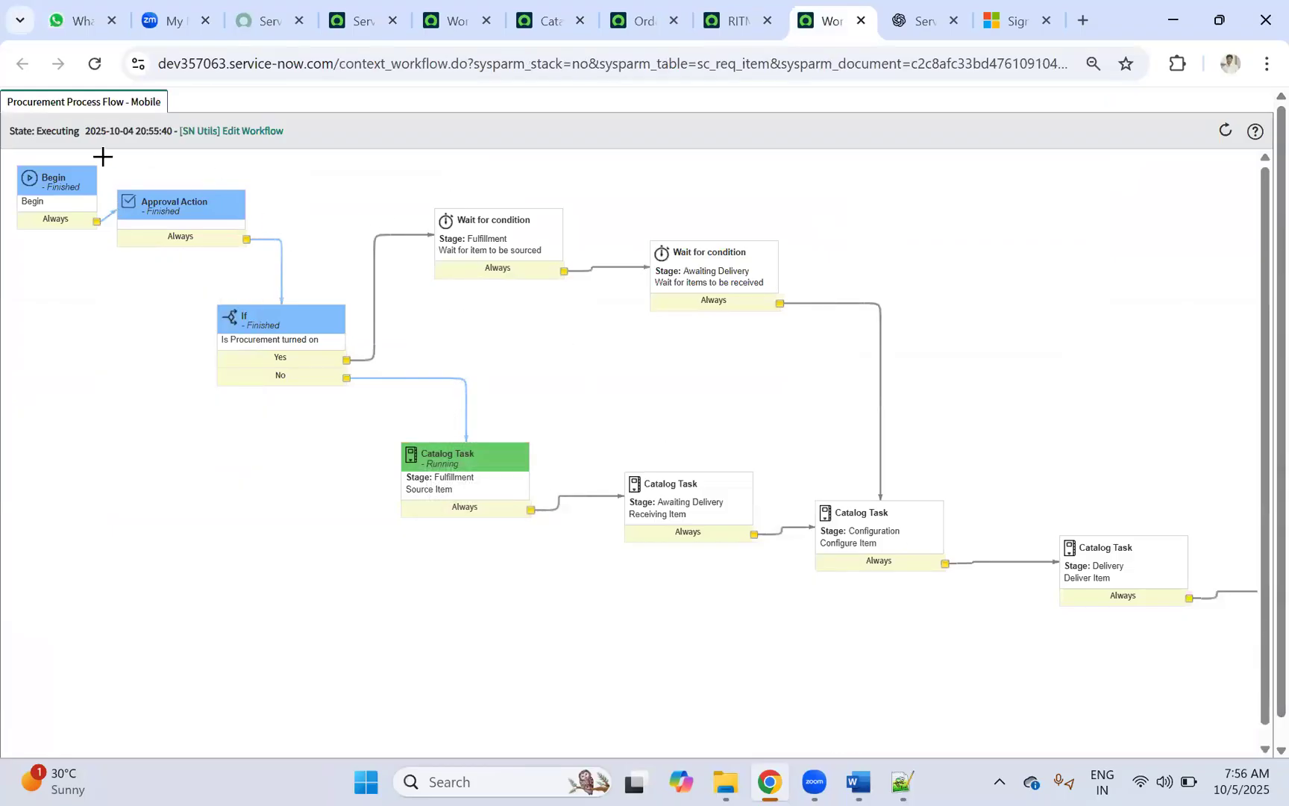
mouse_move(481, 472)
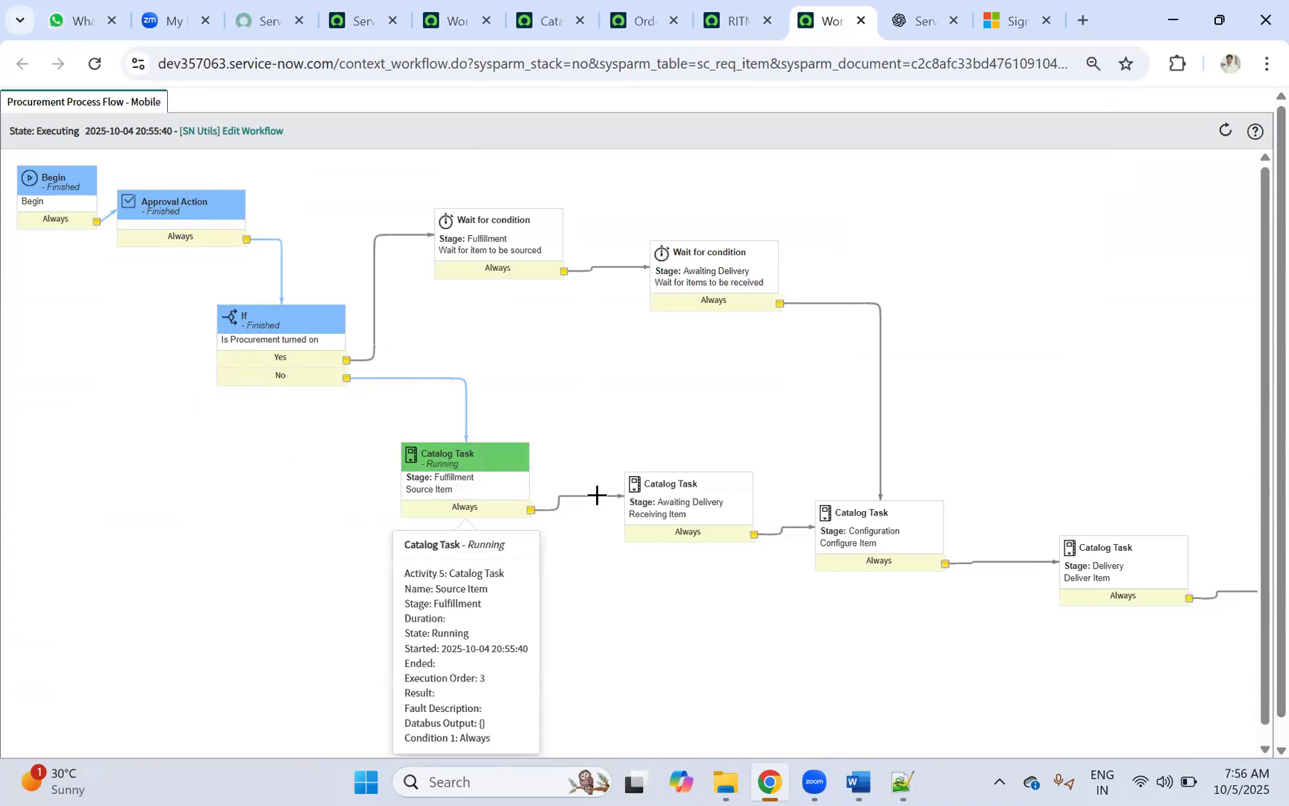
Step: Copy the Copiot_Access_Request workflow name from the workflow editor
left_click(862, 23)
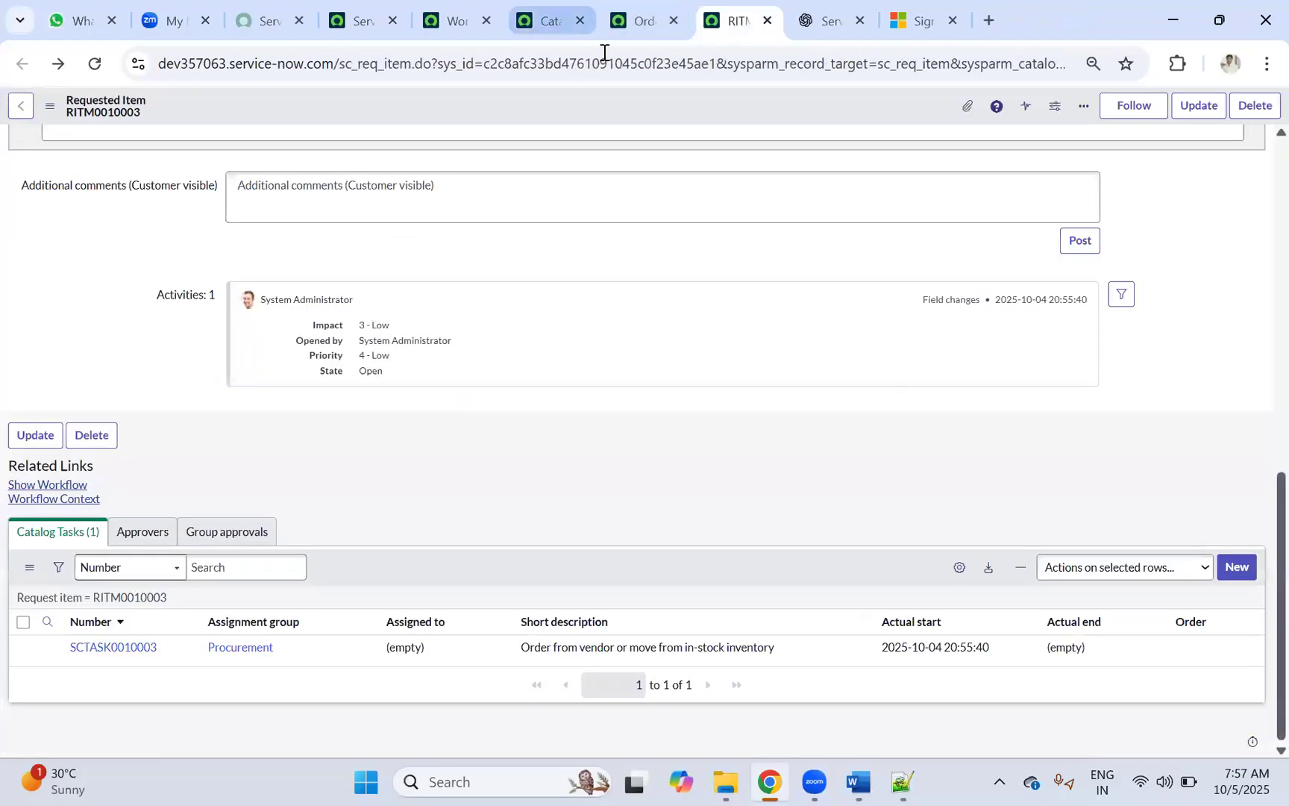
left_click(645, 5)
left_click(441, 6)
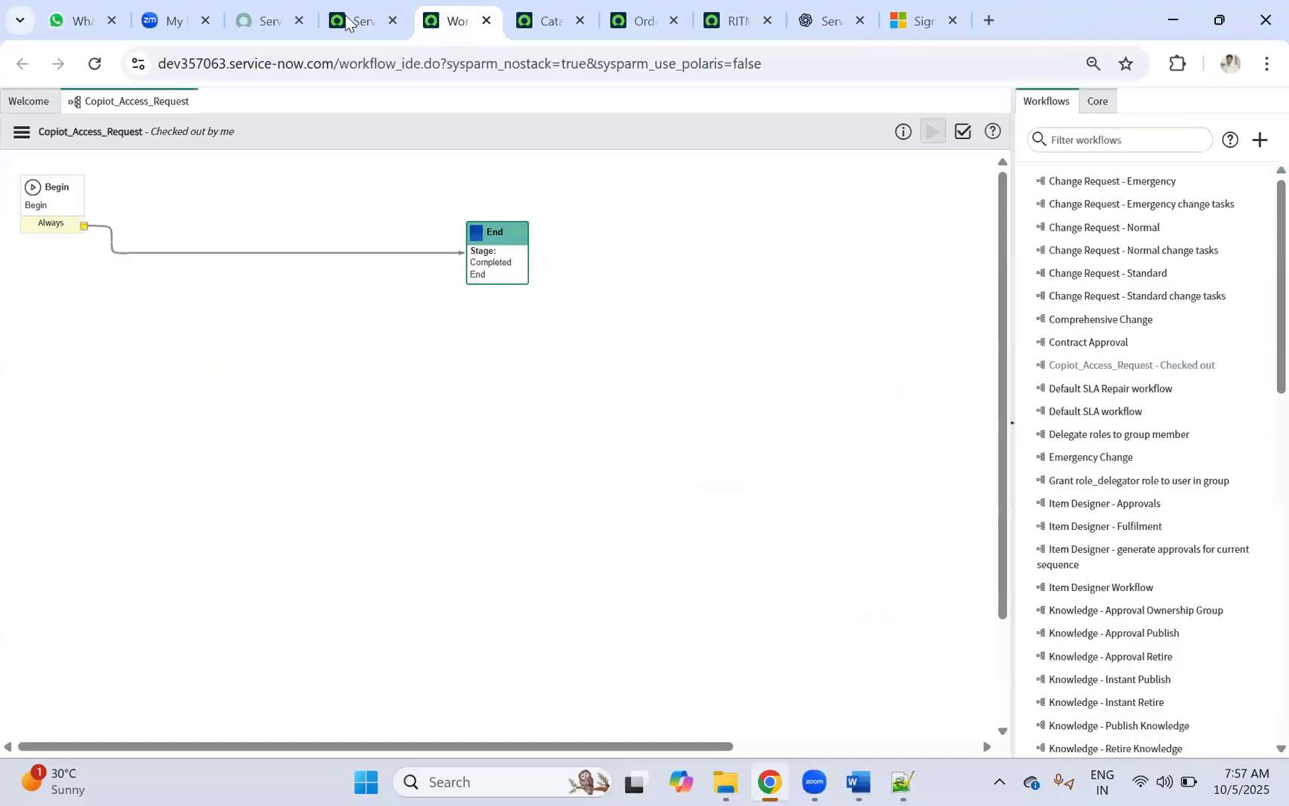
double_click(113, 135)
key("ctrl+c")
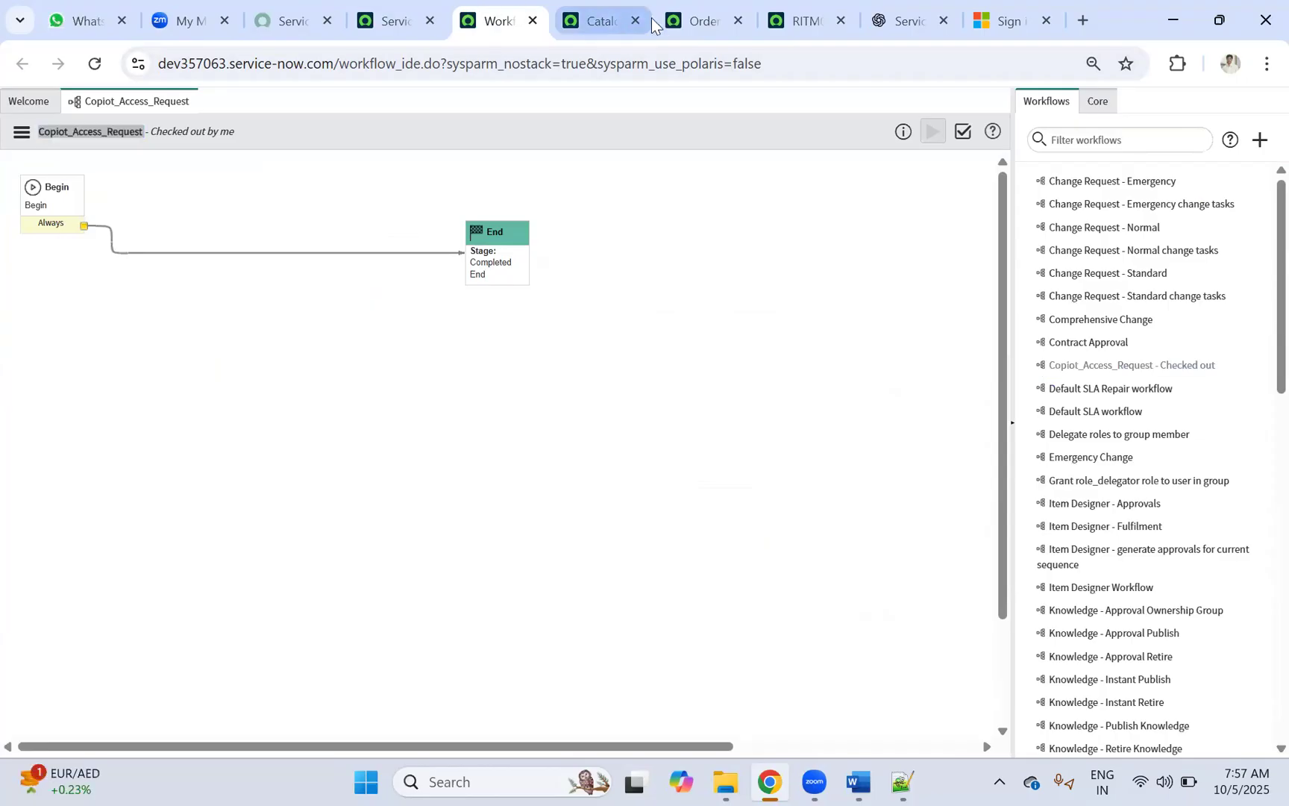
Step: Open the Copilot Access catalog item from the catalog items list
left_click(679, 30)
left_click(798, 21)
left_click(704, 8)
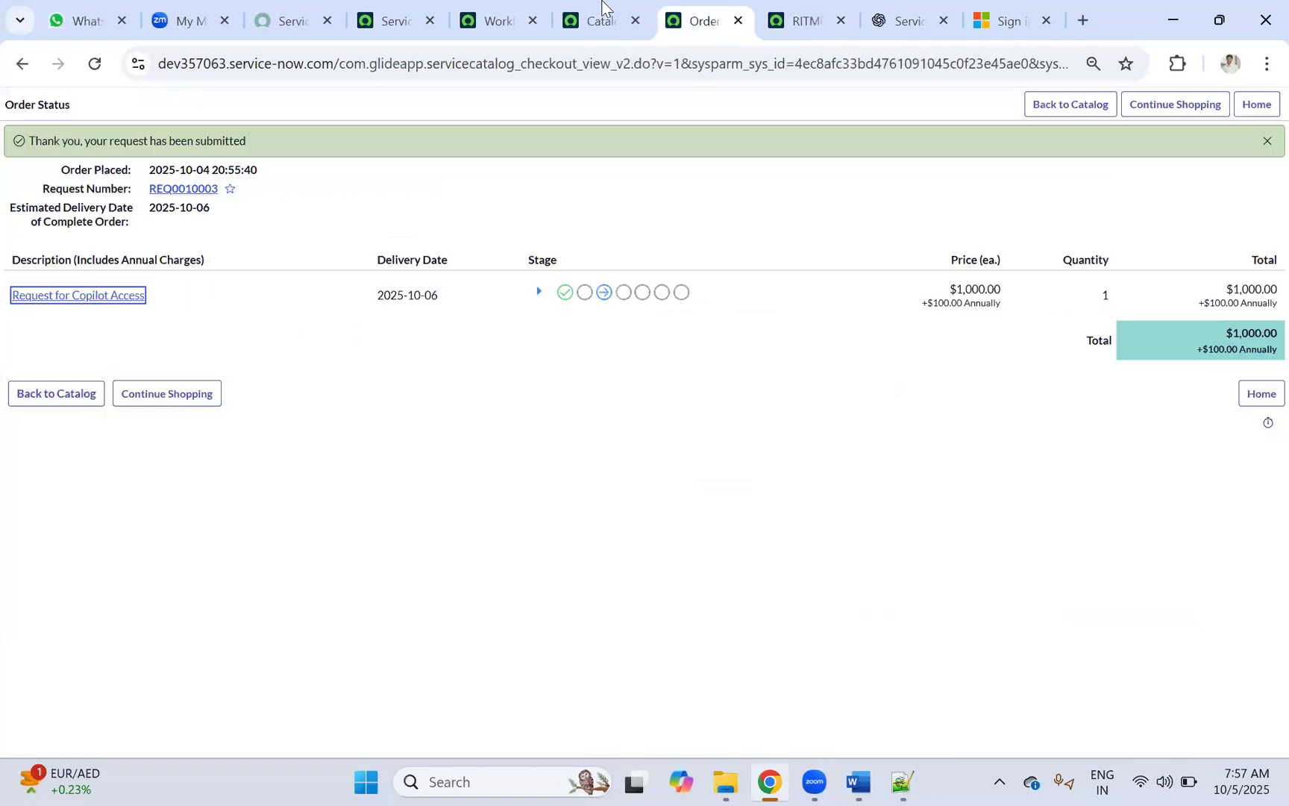
left_click(598, 3)
left_click(123, 262, "ctrl")
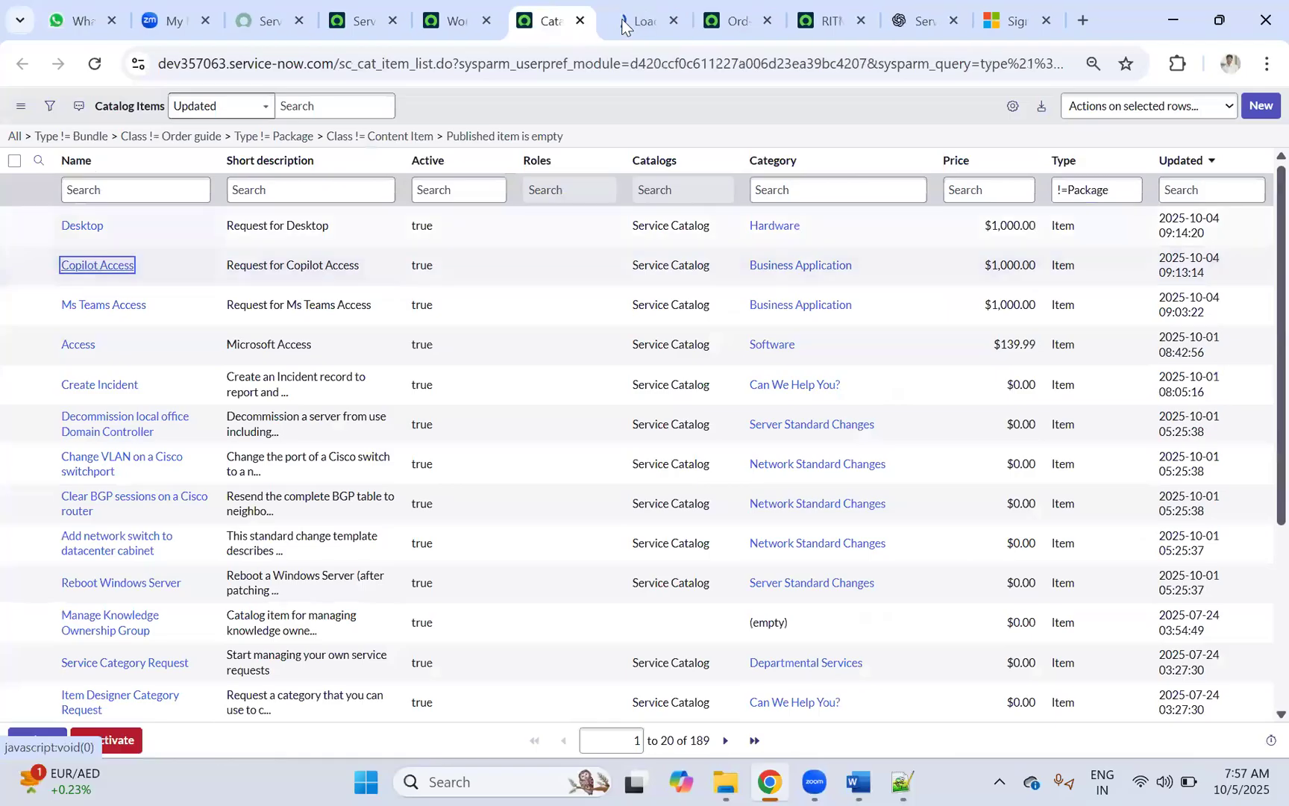
left_click(628, 14)
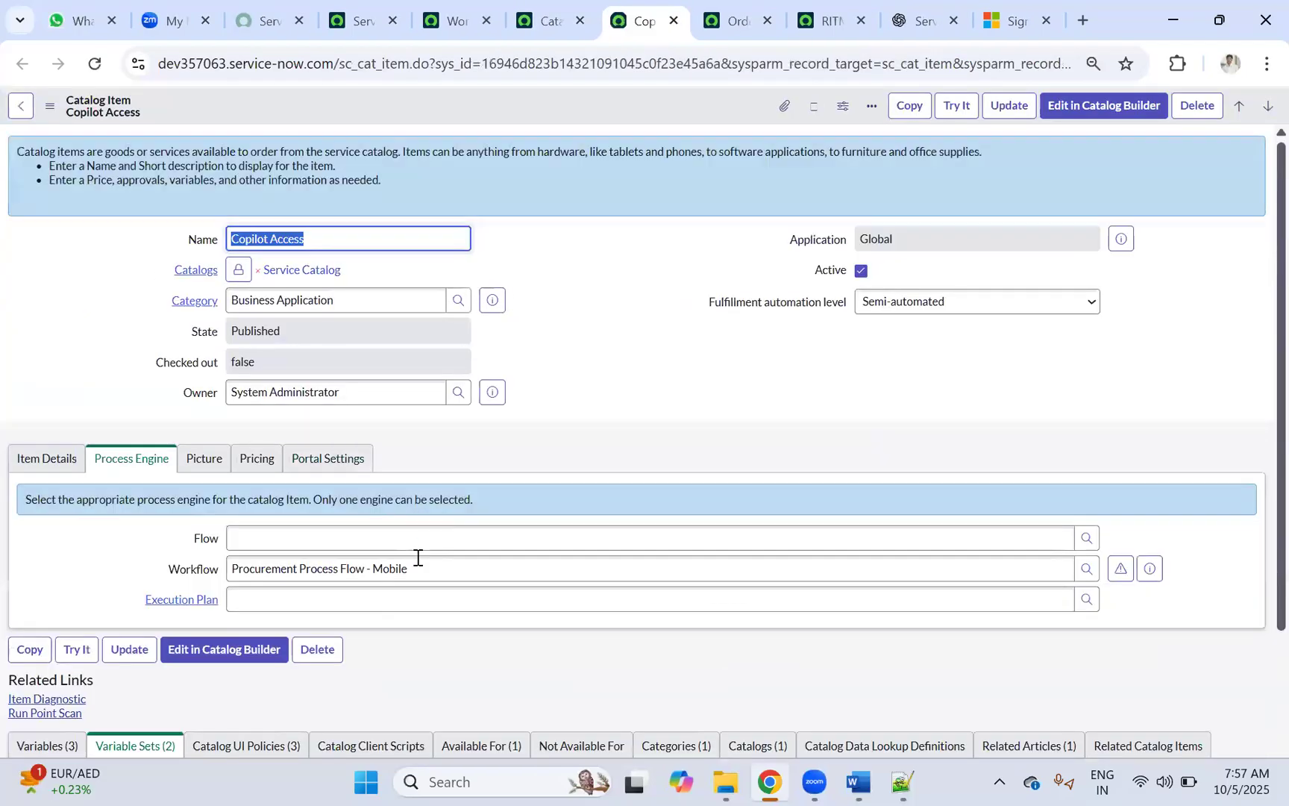
Step: Replace the item's Procurement Process Flow - Mobile workflow with Copiot_Access_Request and save
left_click(423, 563)
left_click_drag(451, 564, 227, 548)
key("ctrl+v")
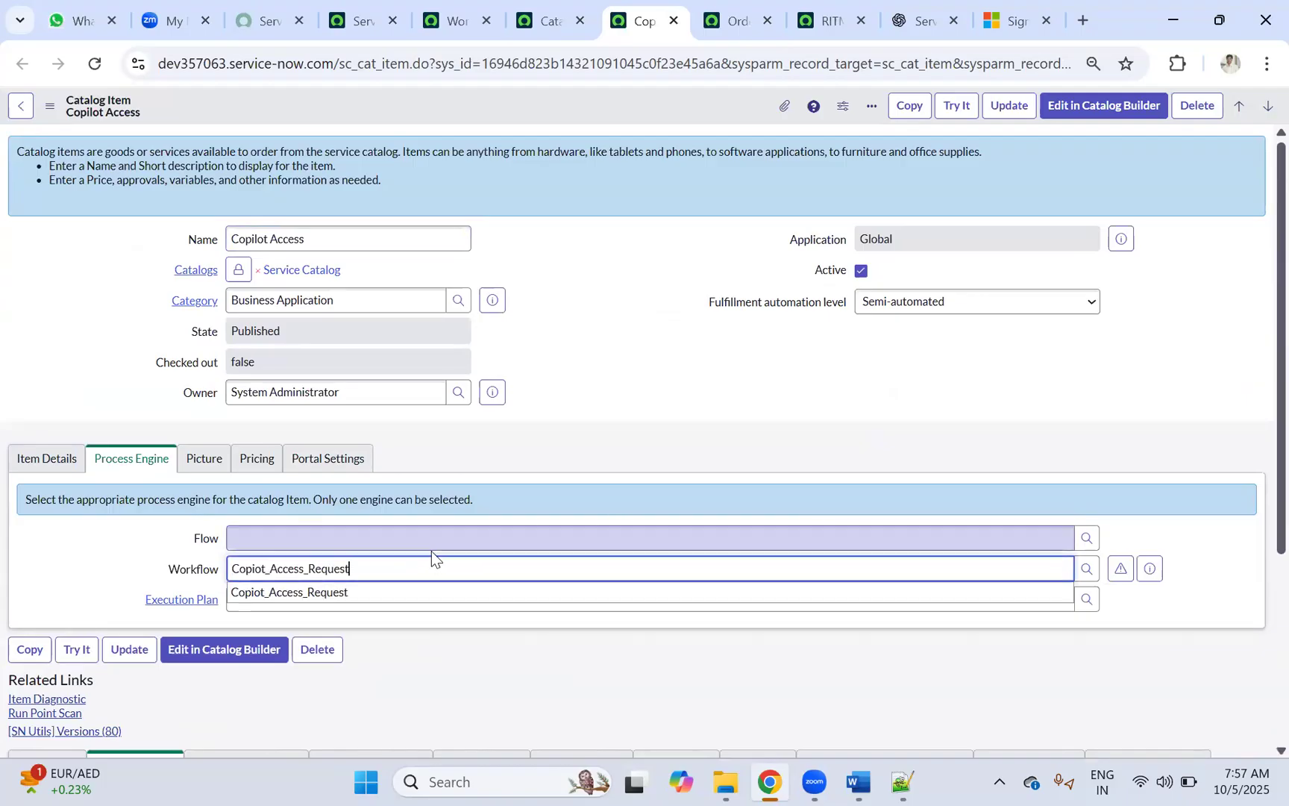
left_click(332, 597)
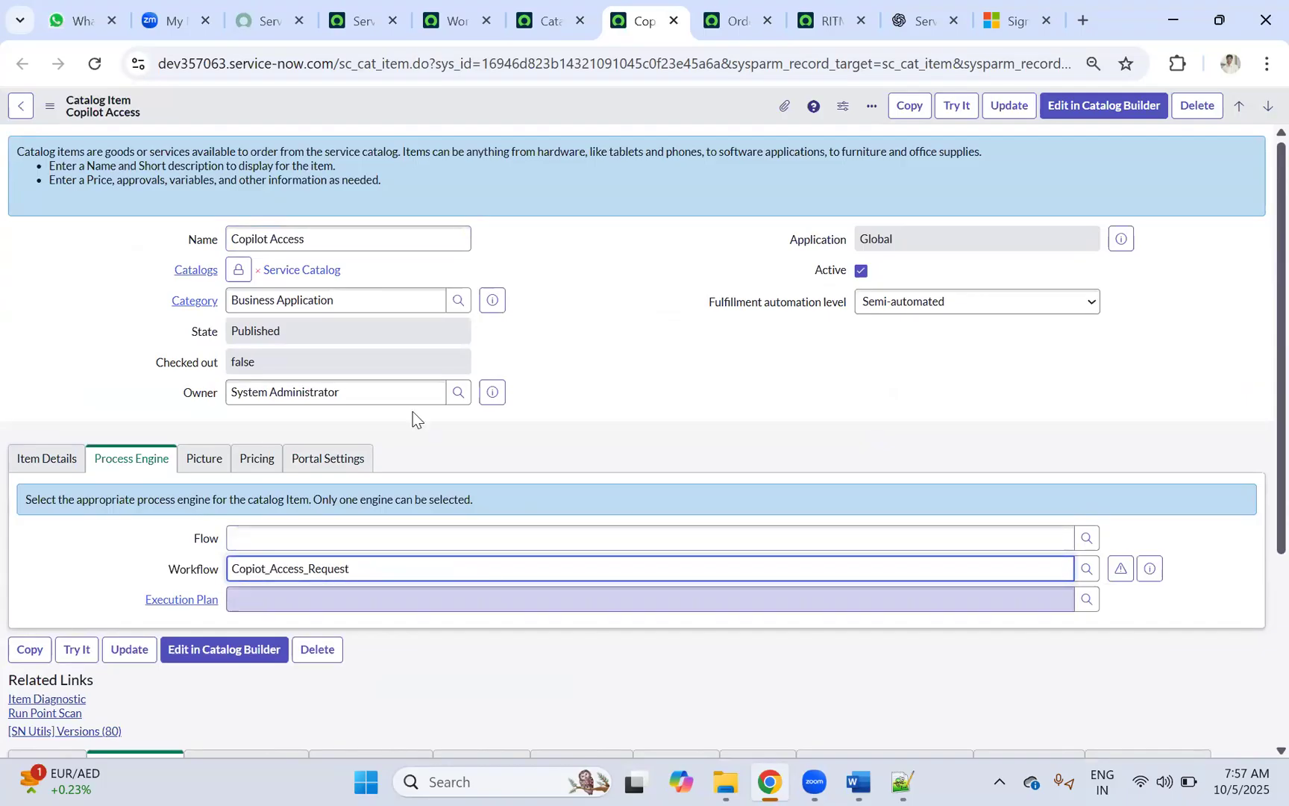
right_click(605, 108)
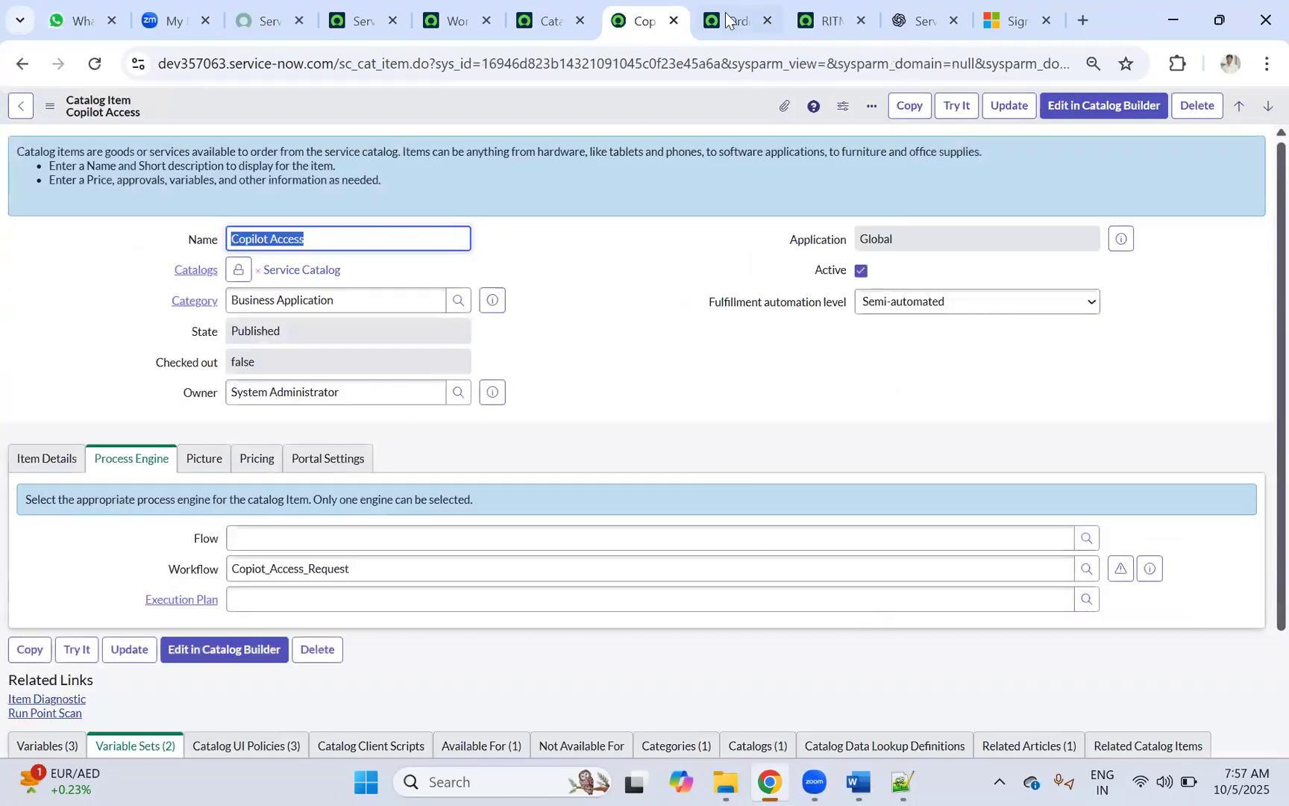
Step: Go back to the Copiot_Access_Request workflow editor
left_click(726, 19)
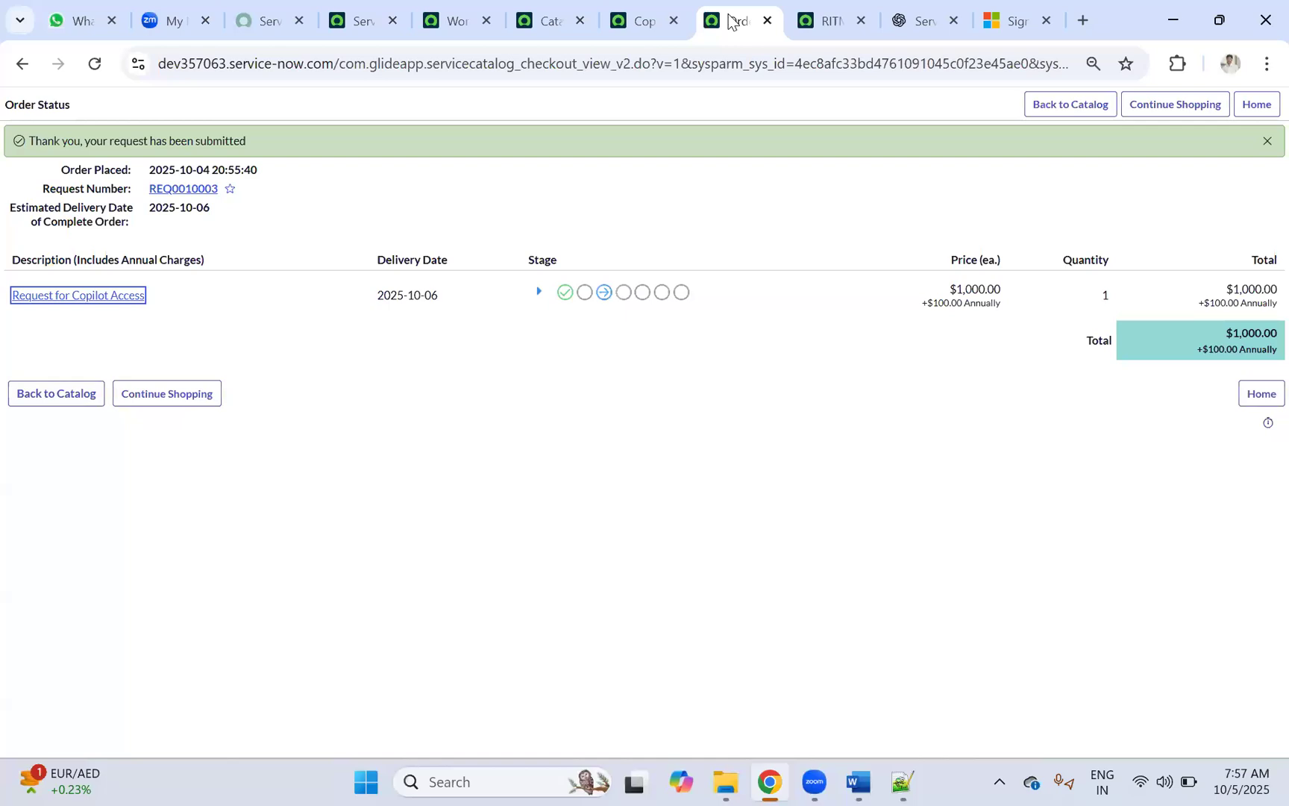
left_click(563, 20)
left_click(610, 22)
left_click(448, 16)
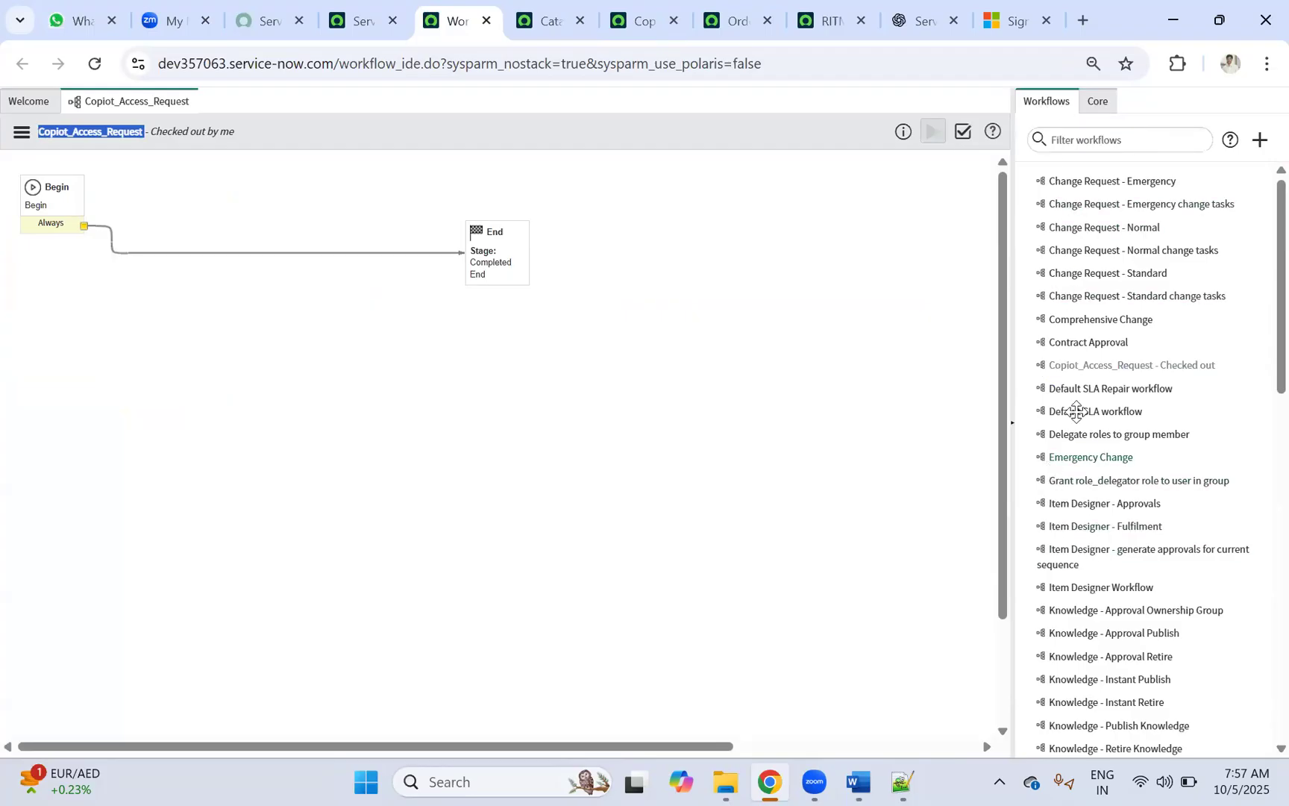
Step: Show the Core activities and expand the Approvals folder
left_click(1101, 107)
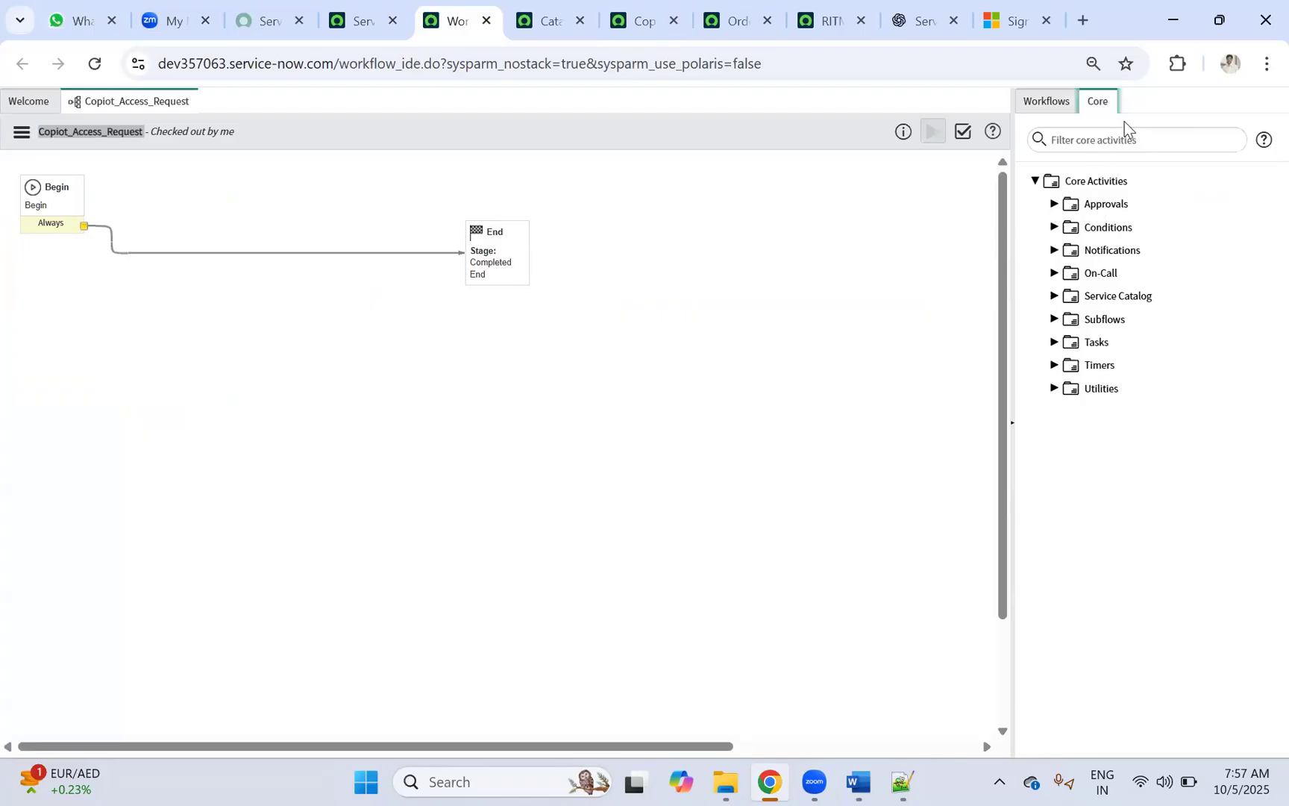
left_click(1054, 205)
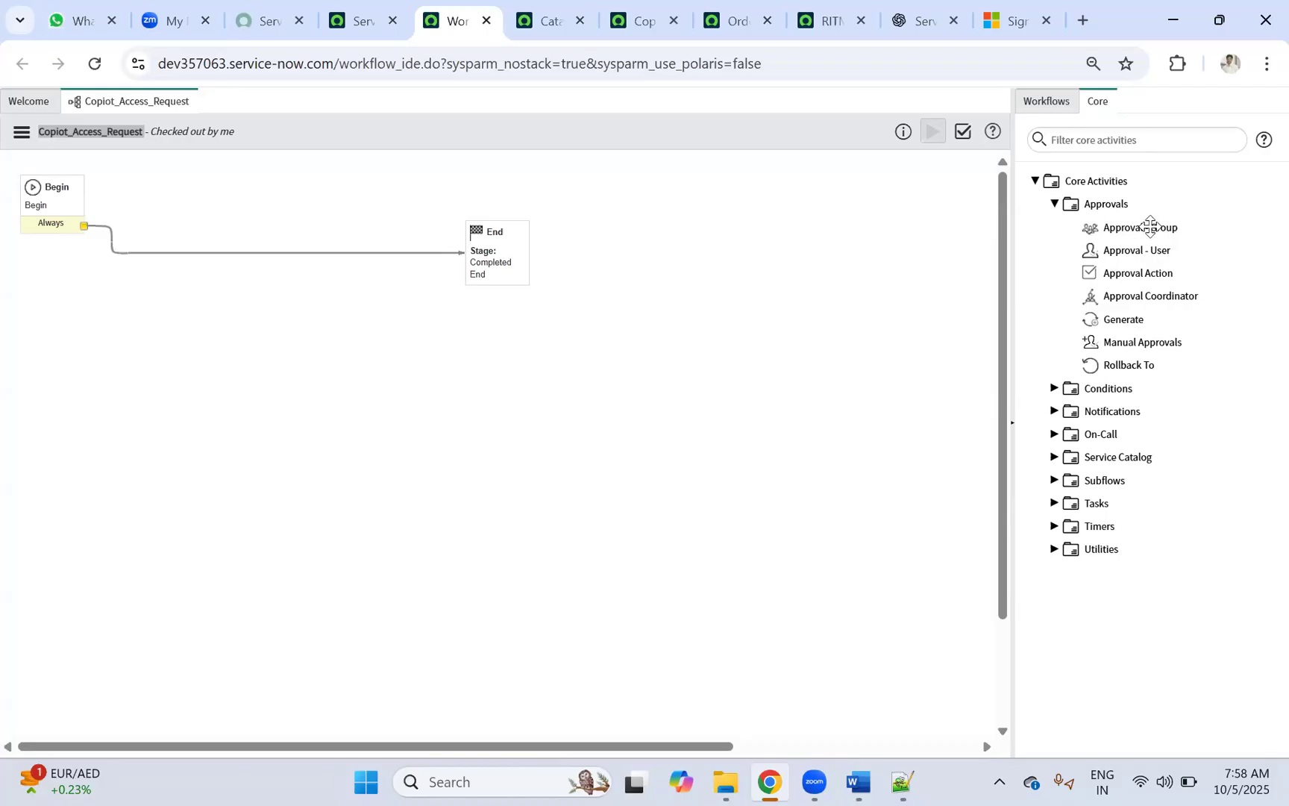
Step: Add an Approval - User activity to the canvas and name it 'Line Manager Approval'
mouse_move(1151, 226)
mouse_move(1130, 256)
left_click_drag(1130, 256, 297, 340)
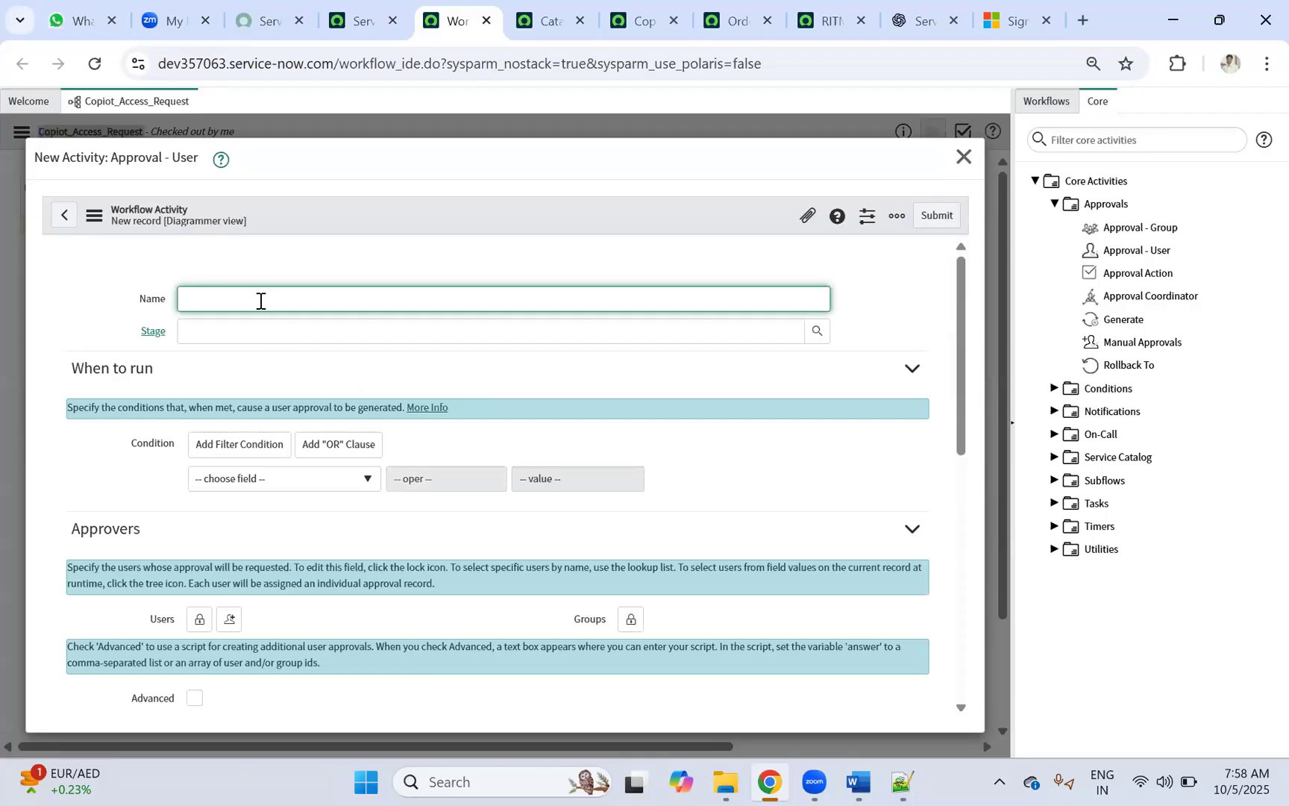
type("Line Manager Approval")
Step: Browse the Stage field's list of workflow stages without choosing one
left_click(798, 328)
left_click(815, 333)
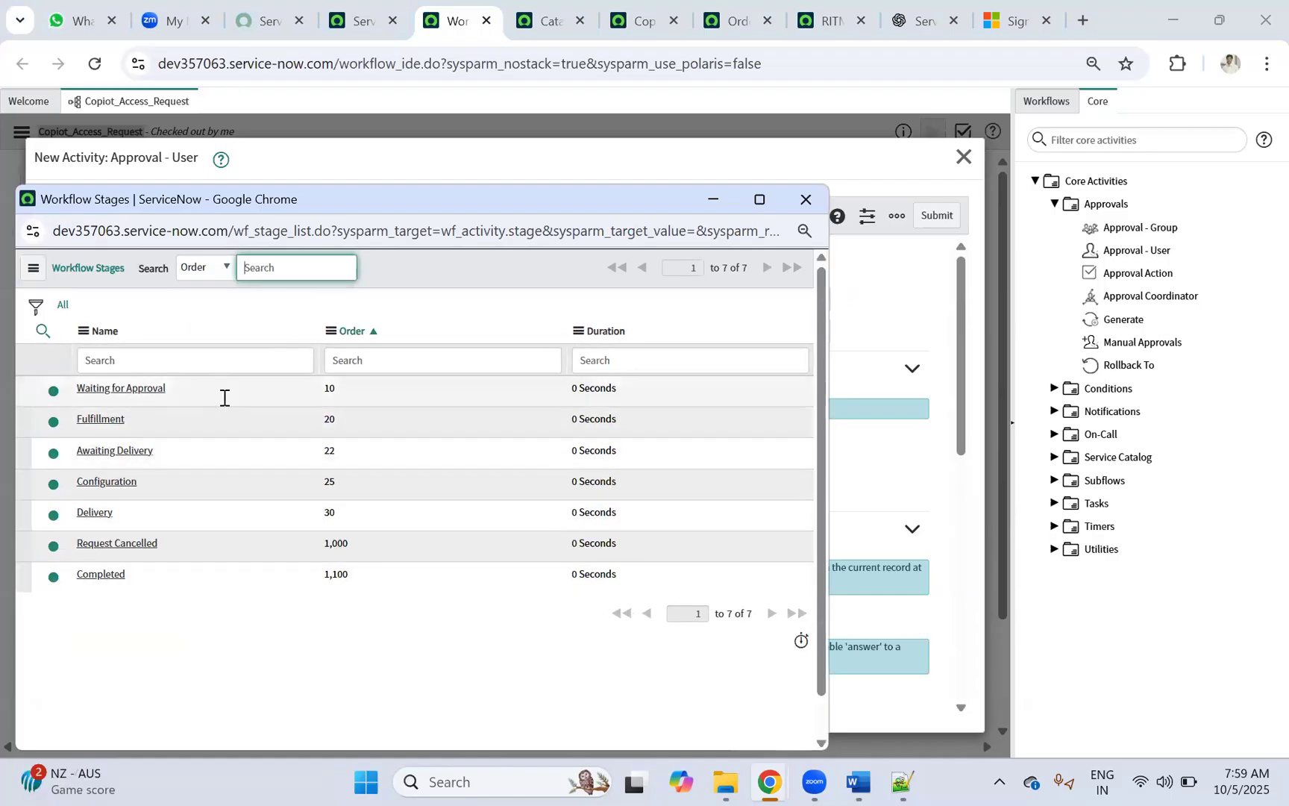
left_click(804, 200)
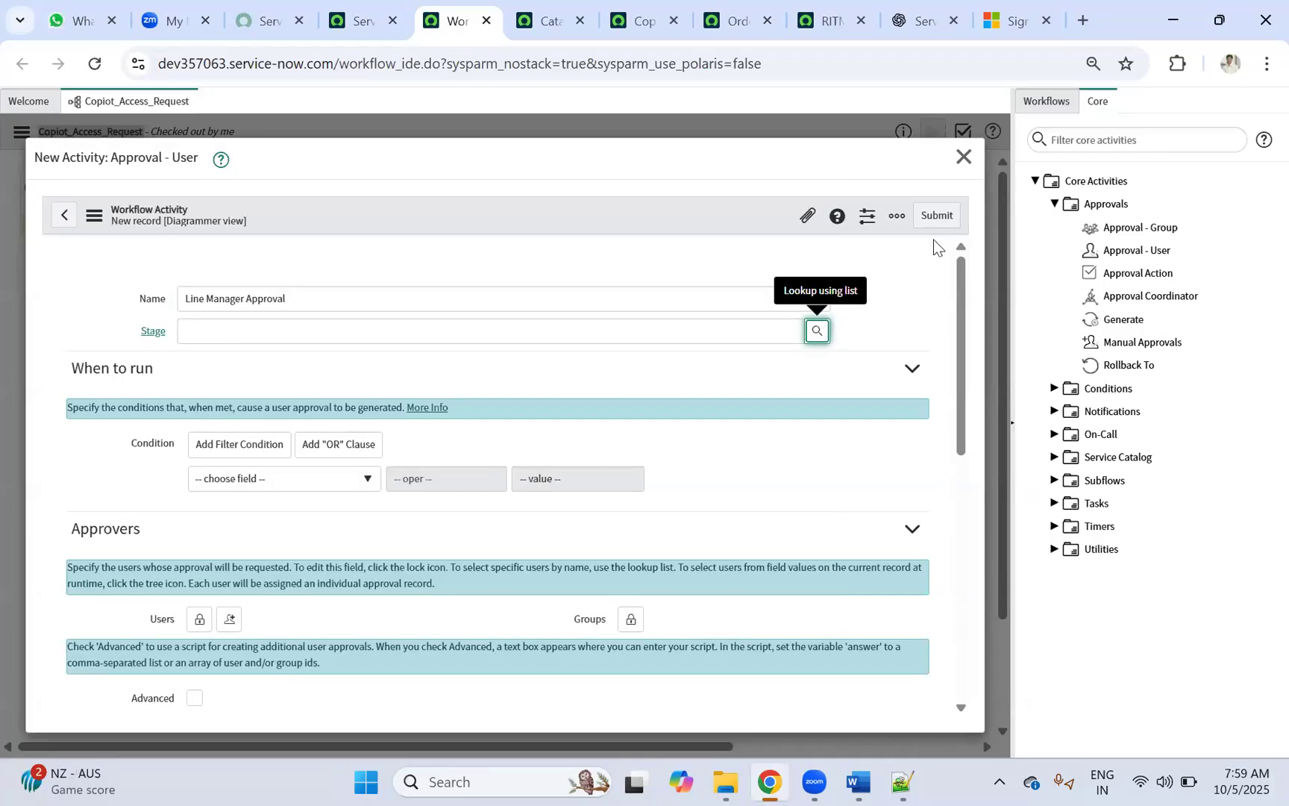
left_click(242, 339)
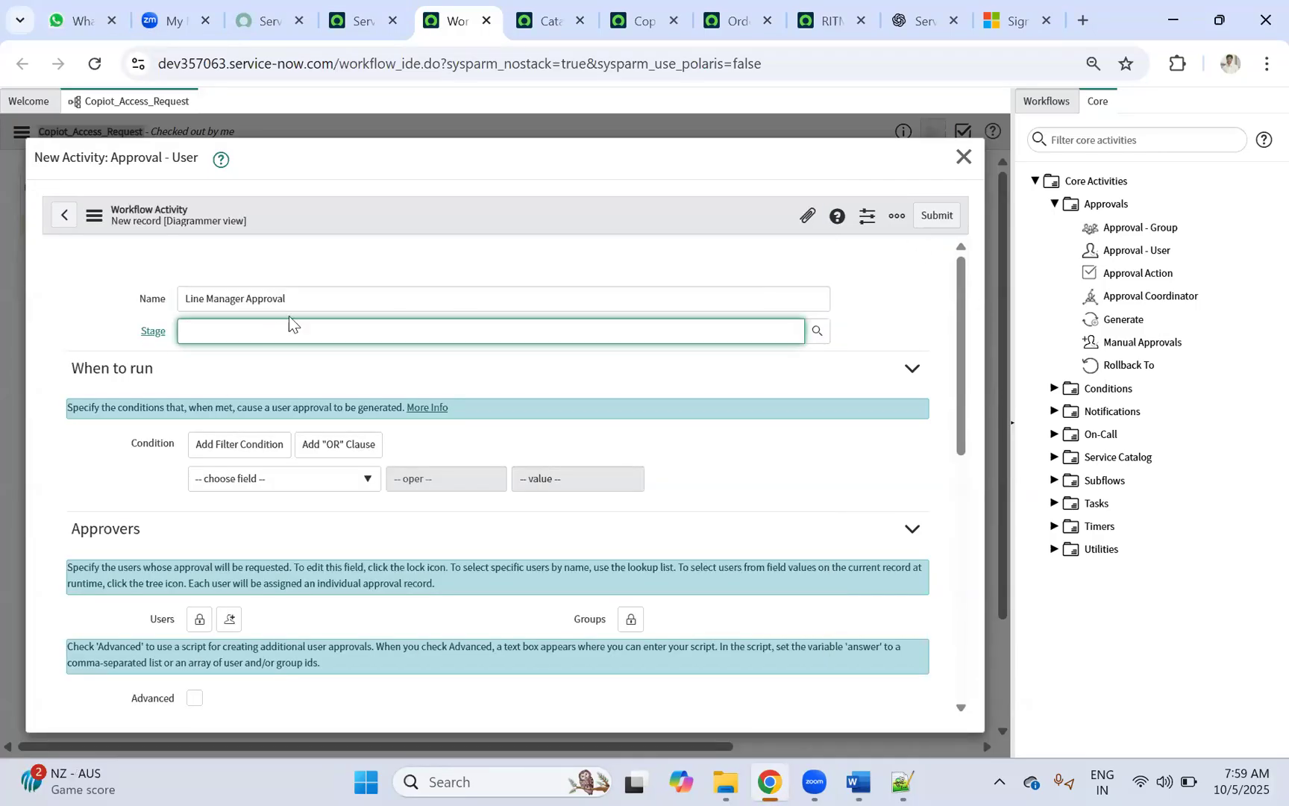
scroll(284, 463, "down", 3)
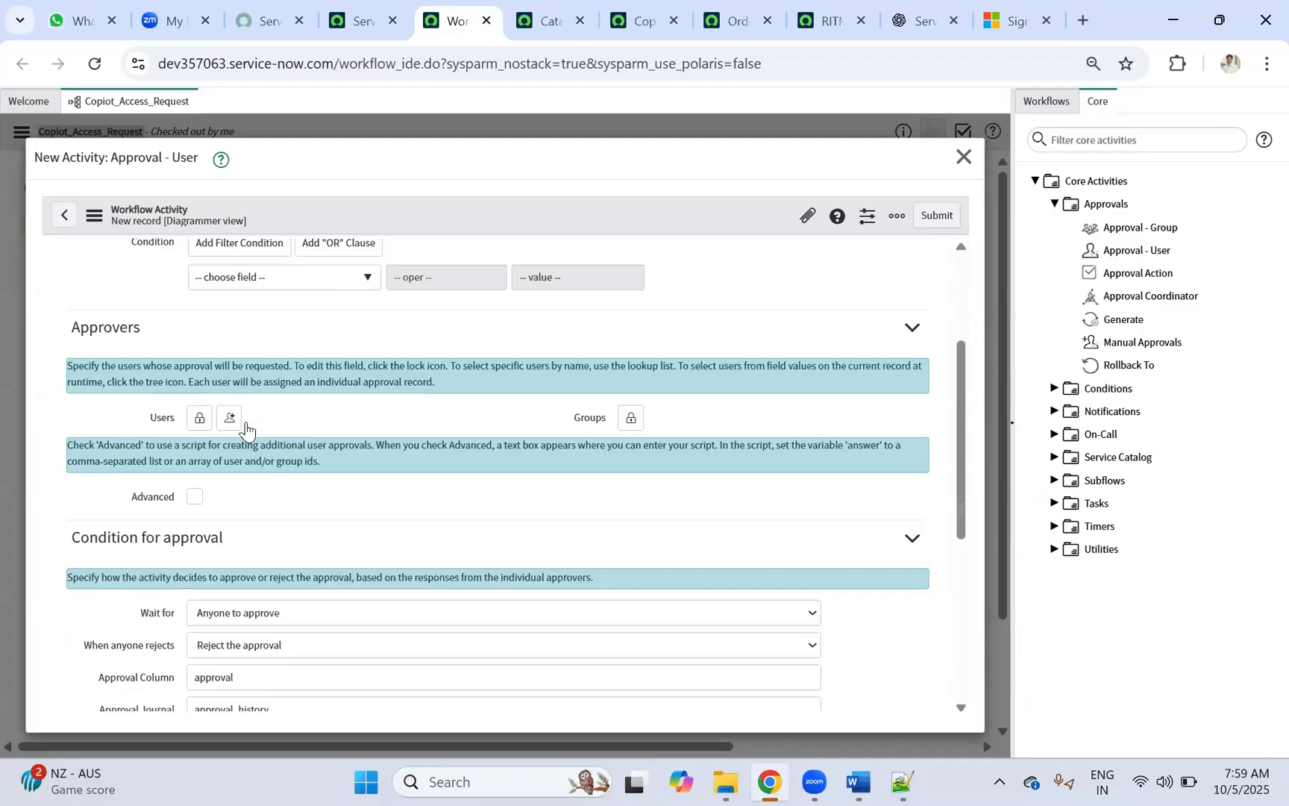
scroll(231, 411, "up", 3)
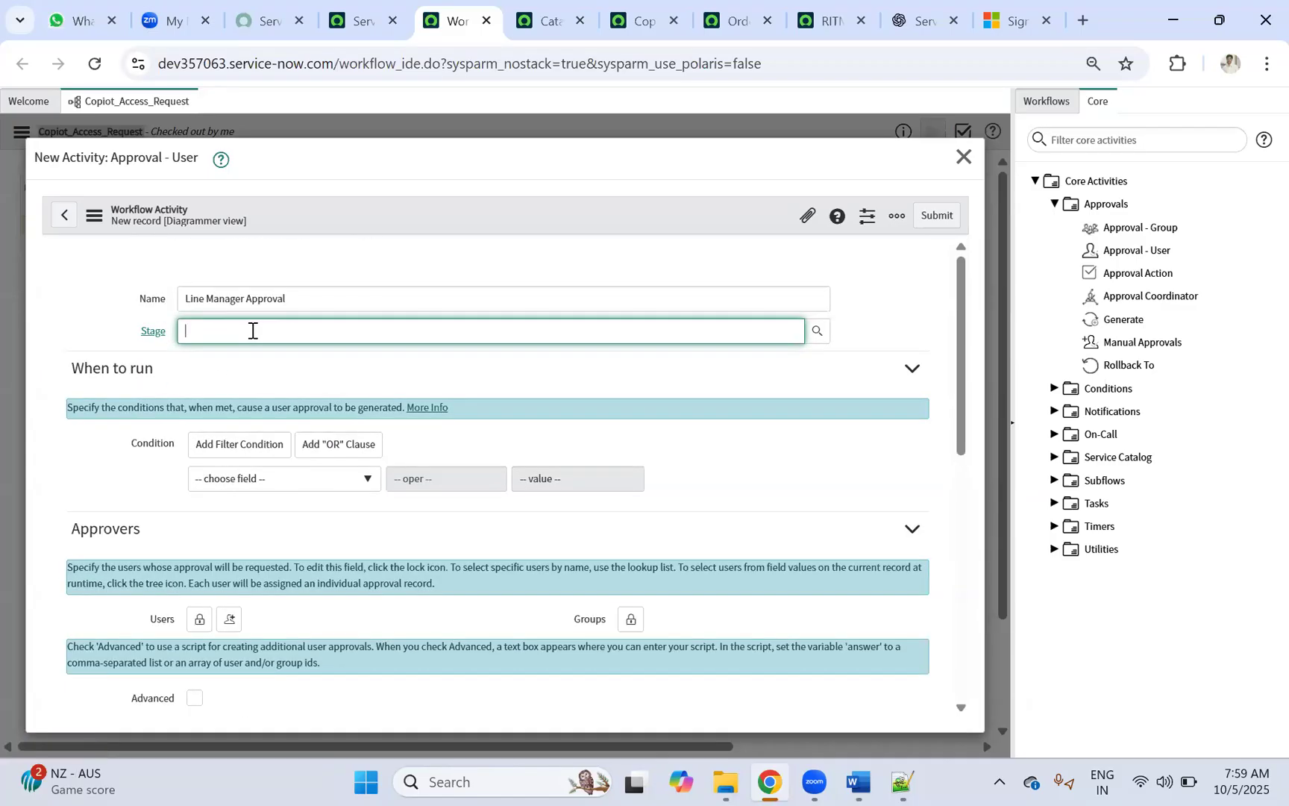
Step: Base the When to run condition on Variables of the Copilot Access catalog item
scroll(283, 351, "down", 1)
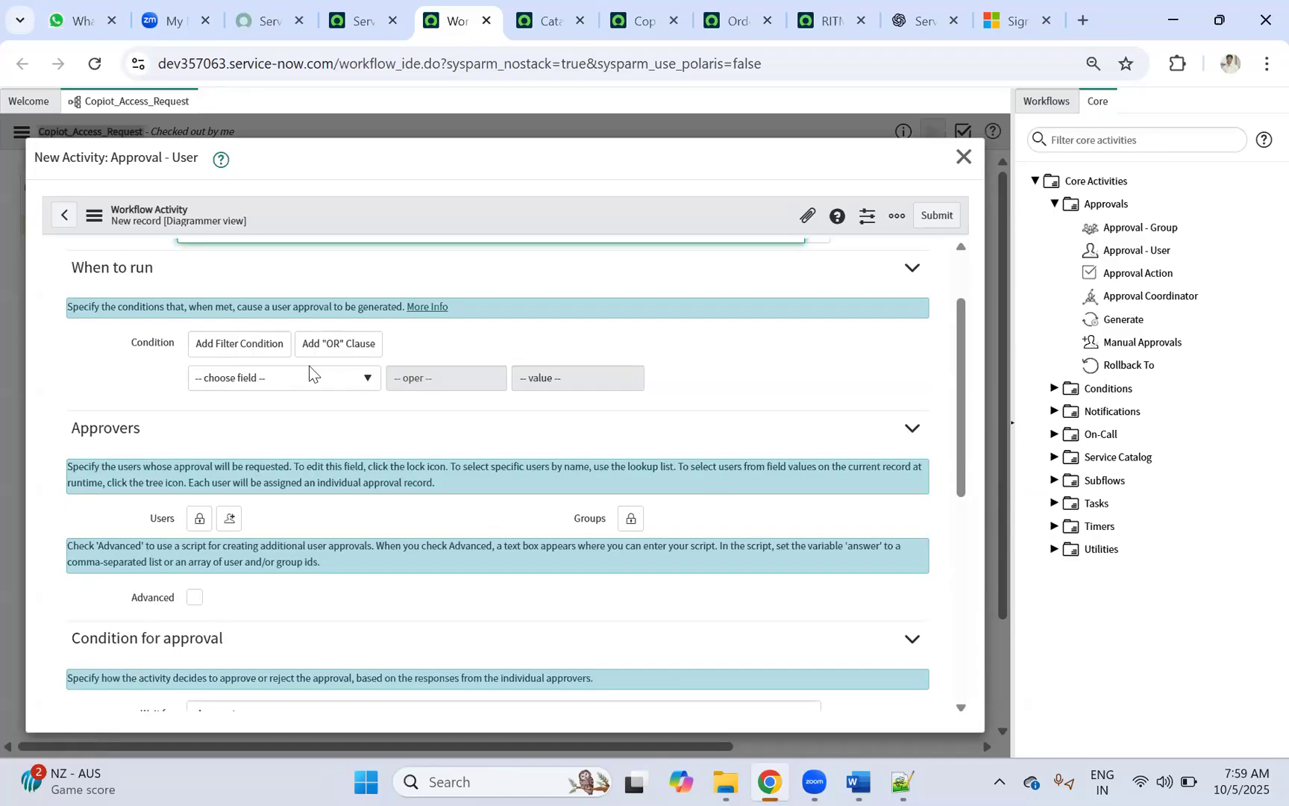
left_click(253, 382)
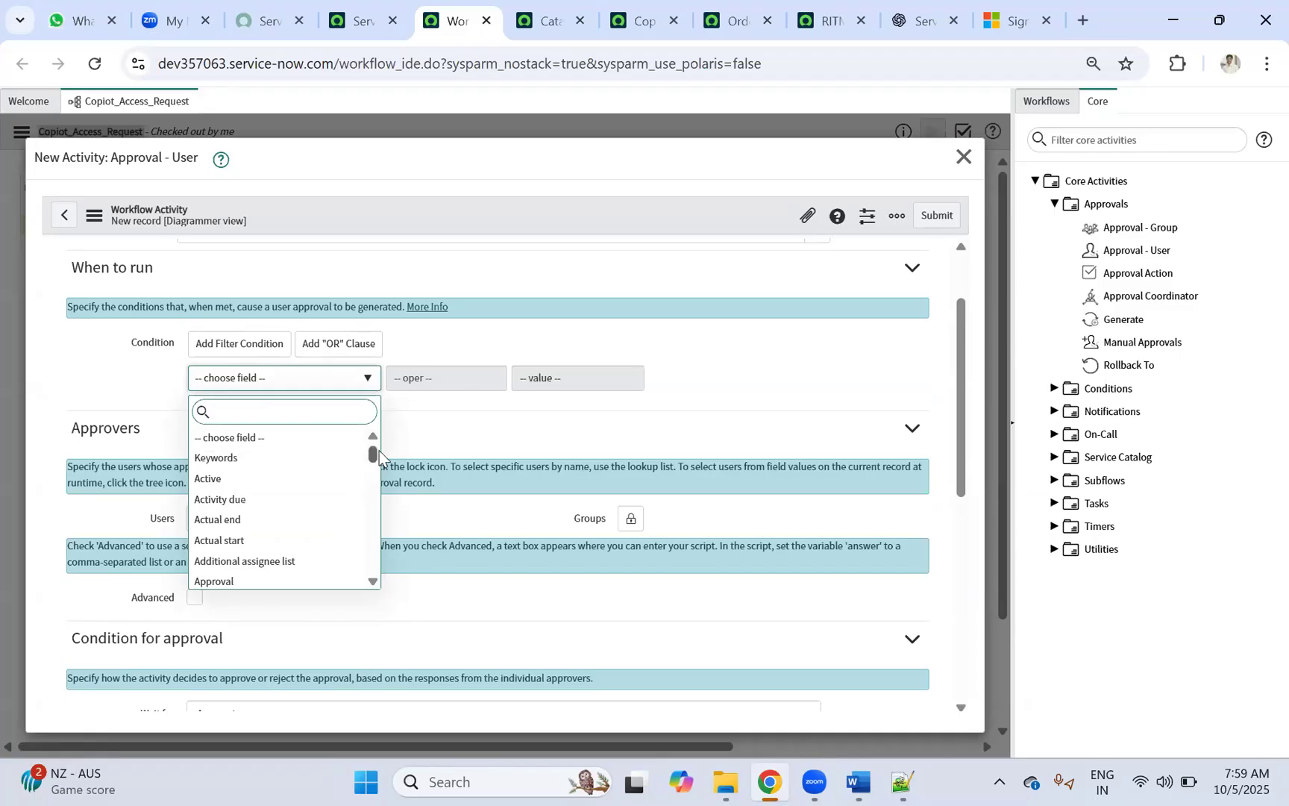
scroll(343, 559, "down", 10)
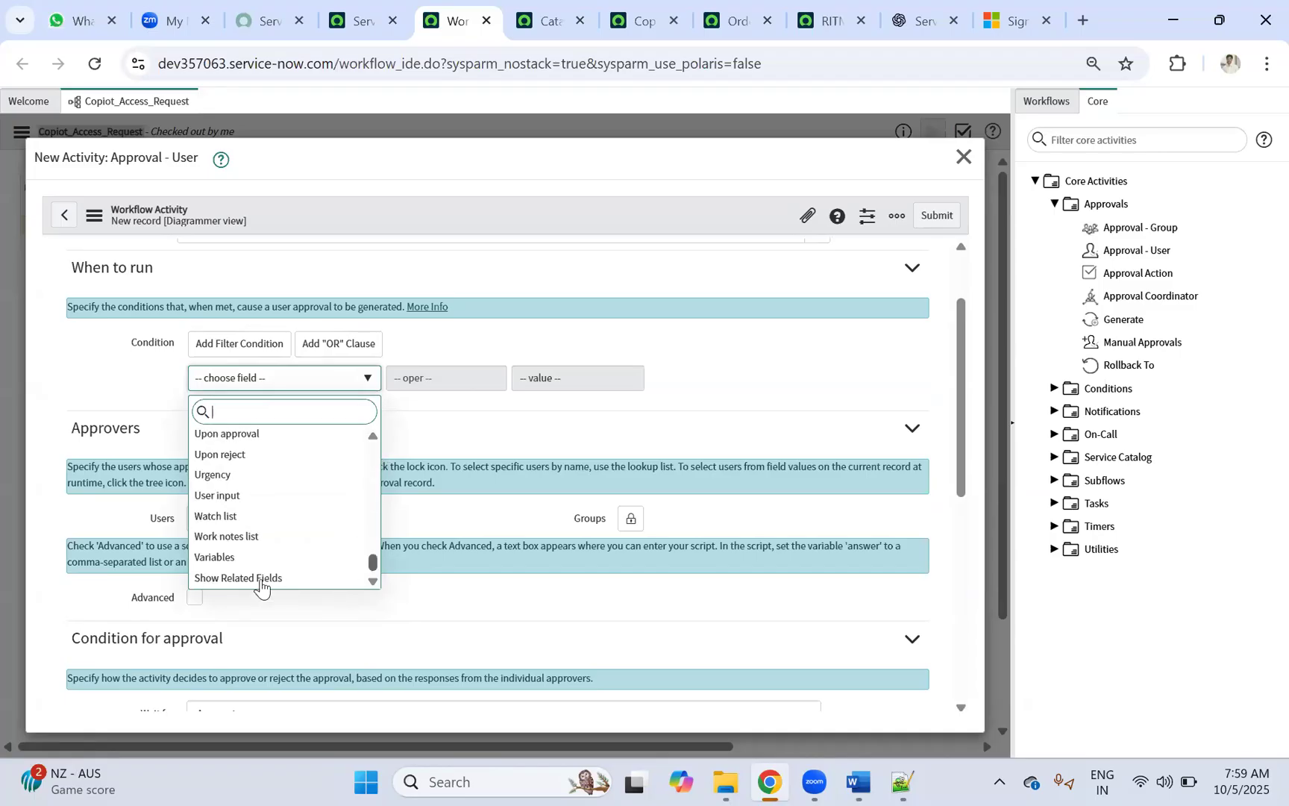
left_click(224, 561)
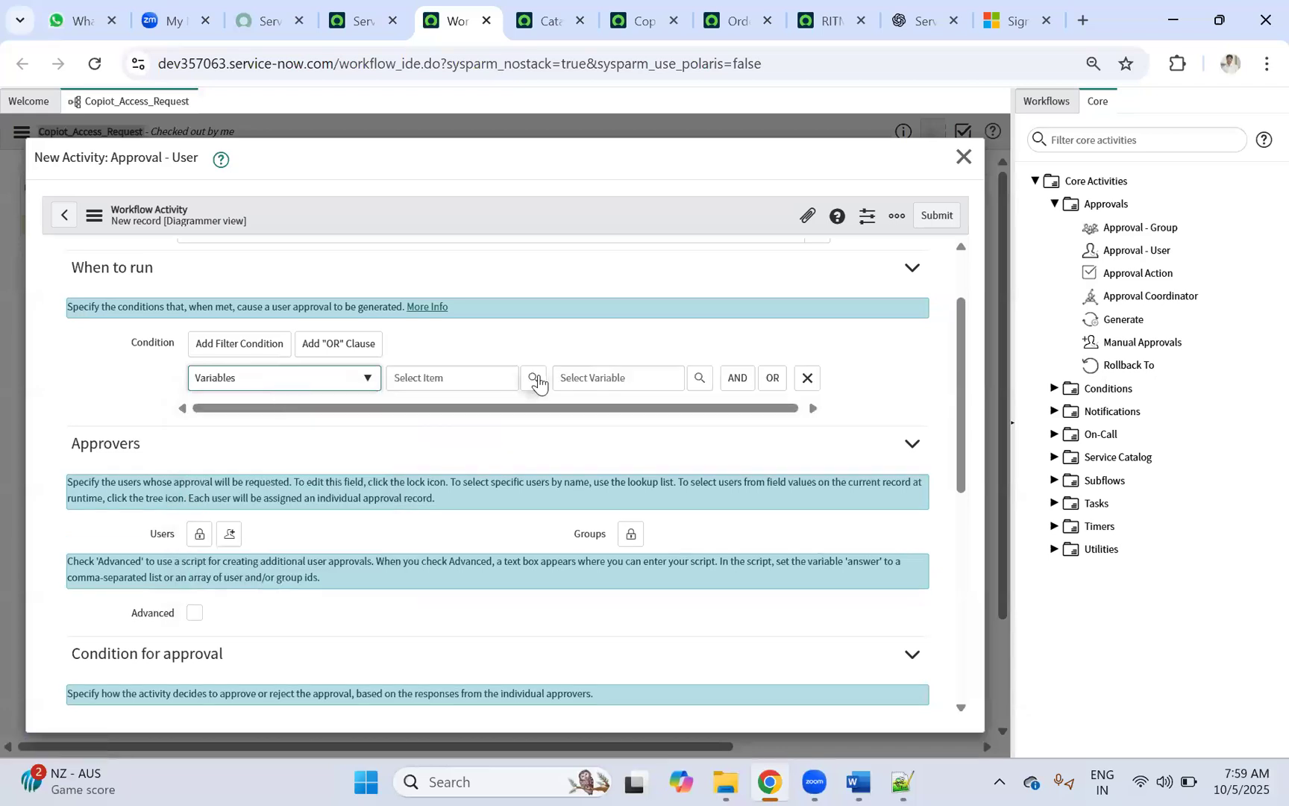
left_click(536, 379)
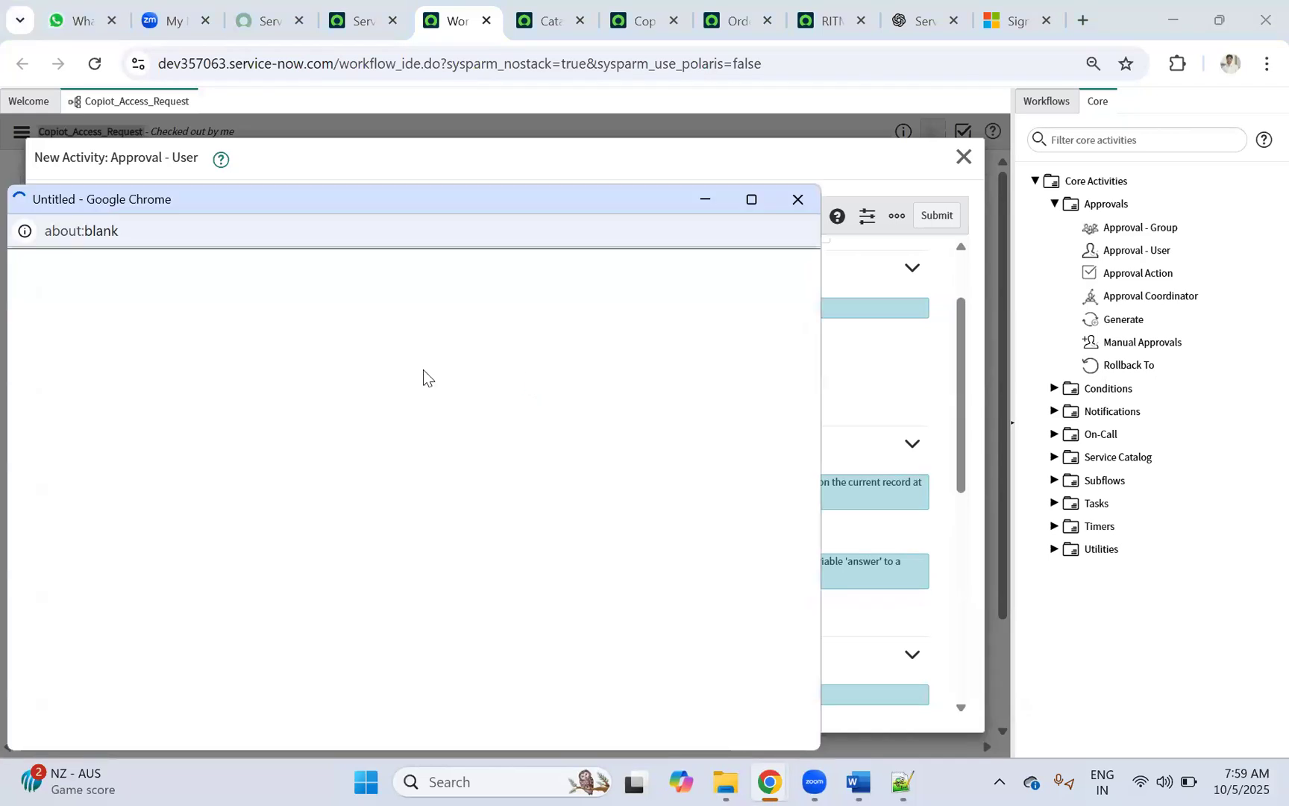
left_click(91, 388)
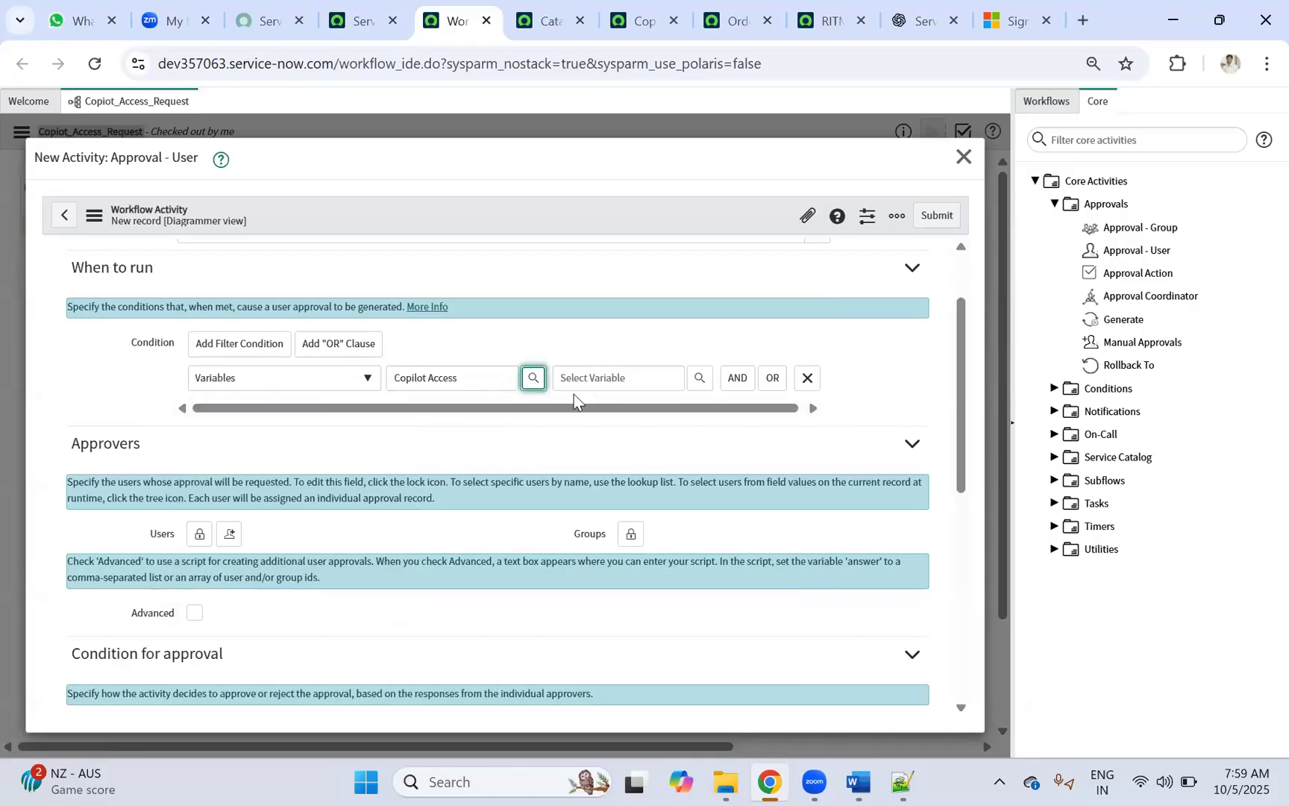
Step: Complete the condition as Request Type is Access Activation
left_click(700, 378)
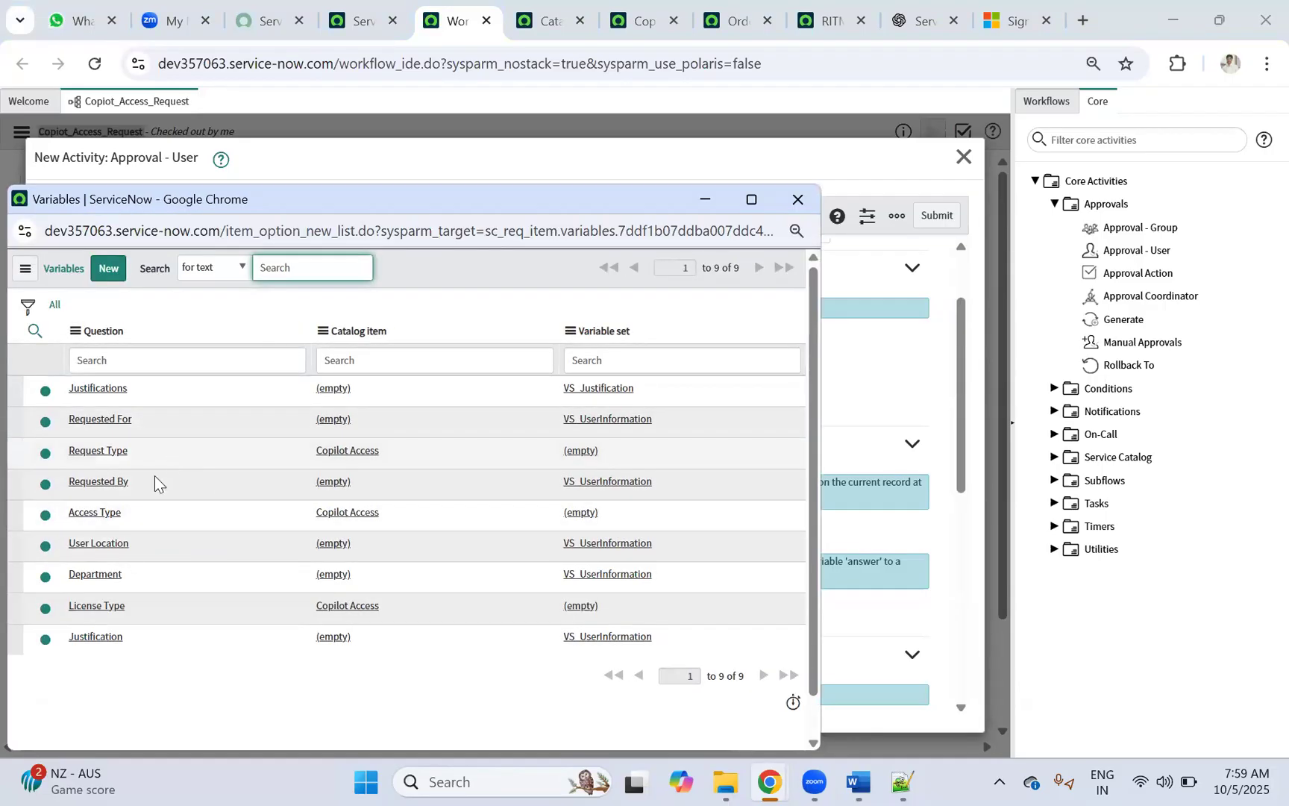
left_click(99, 451)
left_click_drag(538, 409, 731, 417)
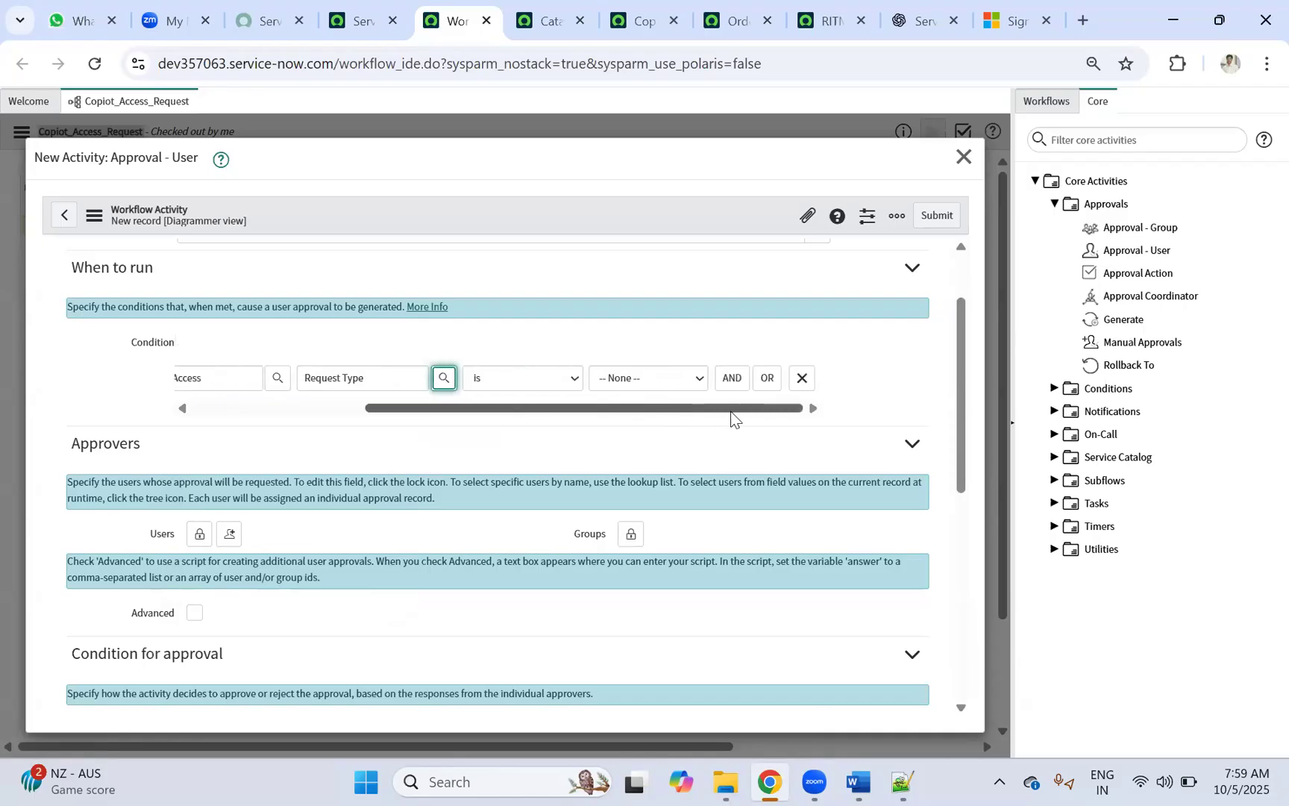
left_click(639, 376)
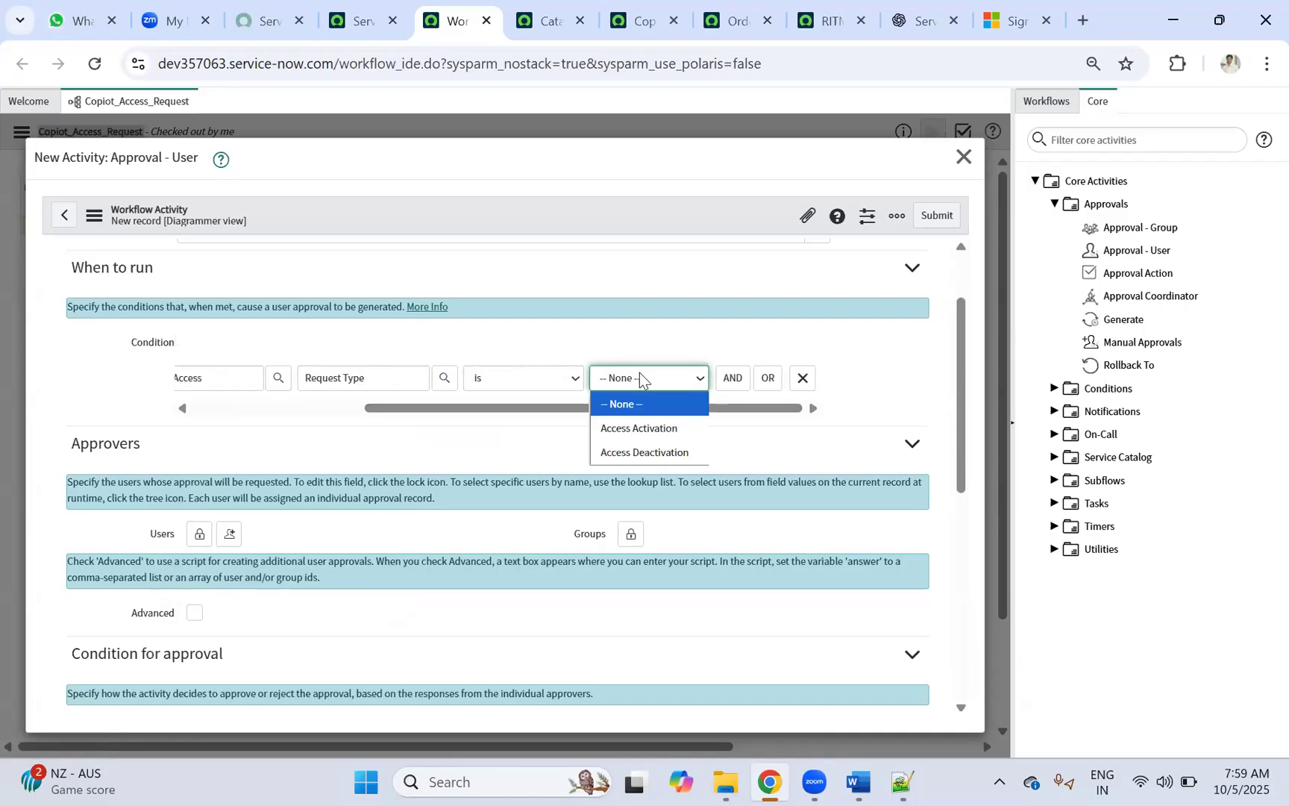
left_click(630, 432)
left_click_drag(422, 410, 124, 429)
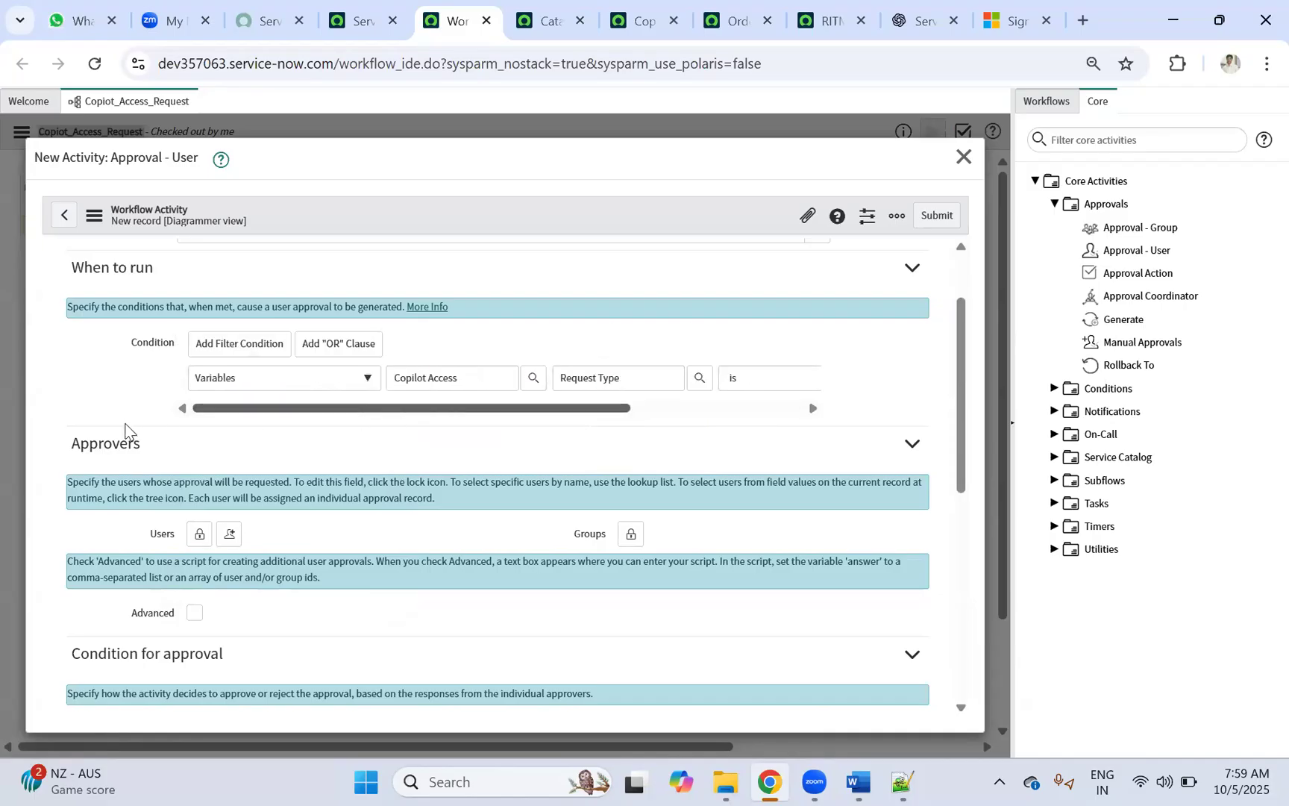
scroll(224, 447, "down", 1)
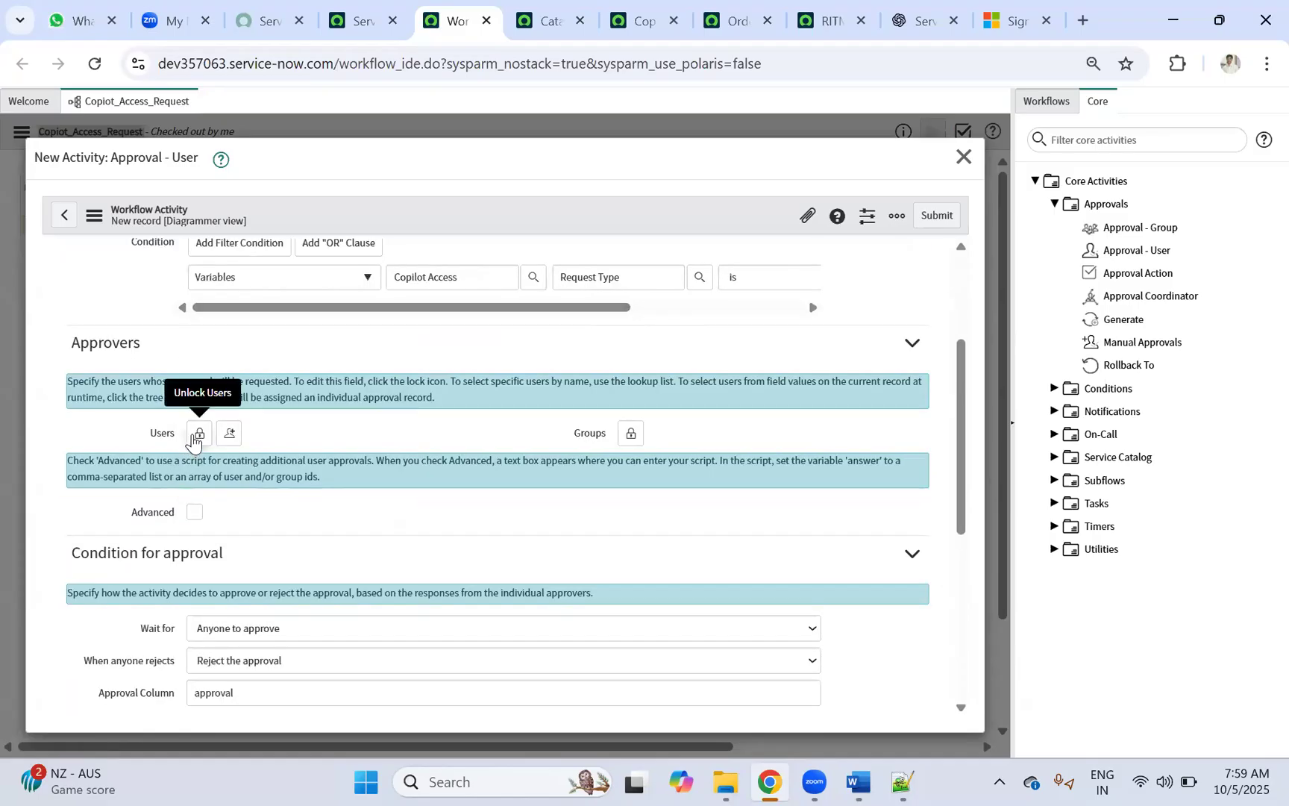
Step: Unlock the Approvers Users field and close the user lookup without adding anyone
left_click(197, 435)
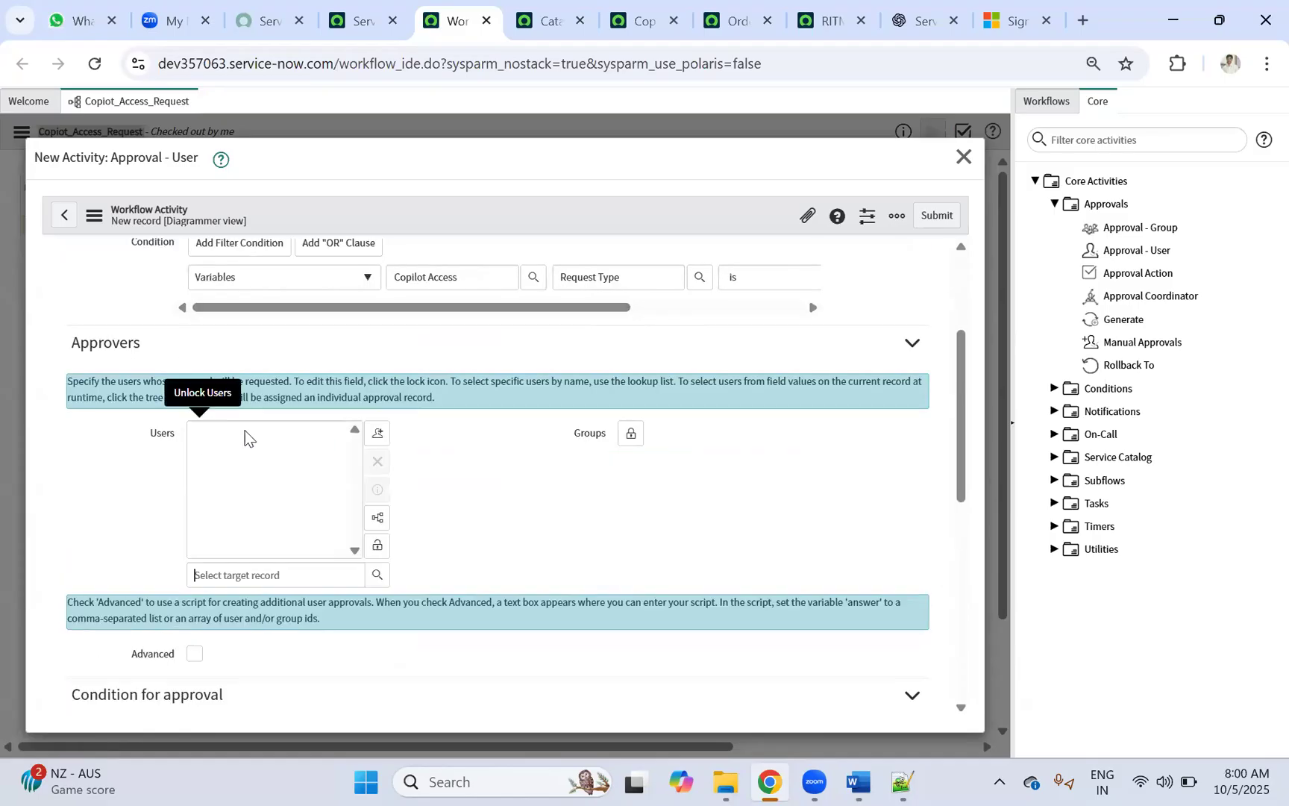
left_click(376, 576)
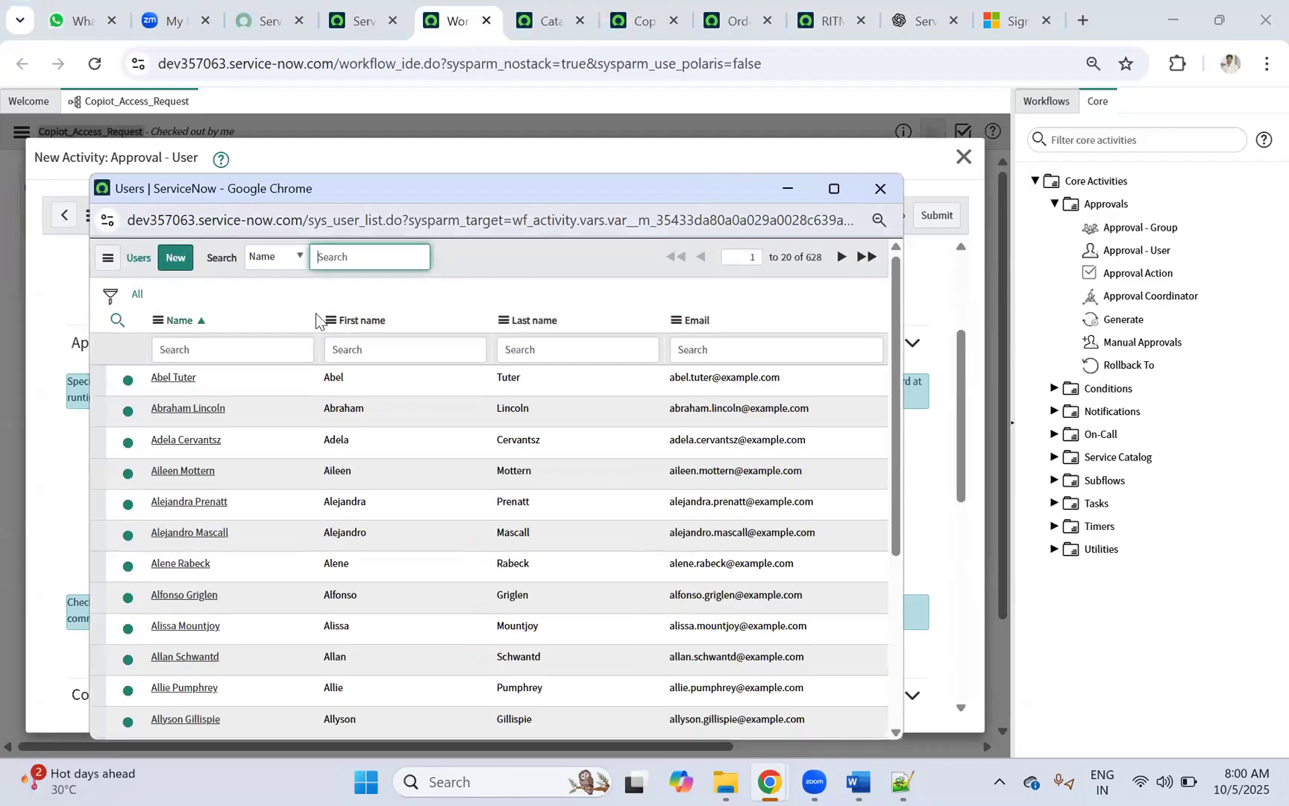
left_click(880, 189)
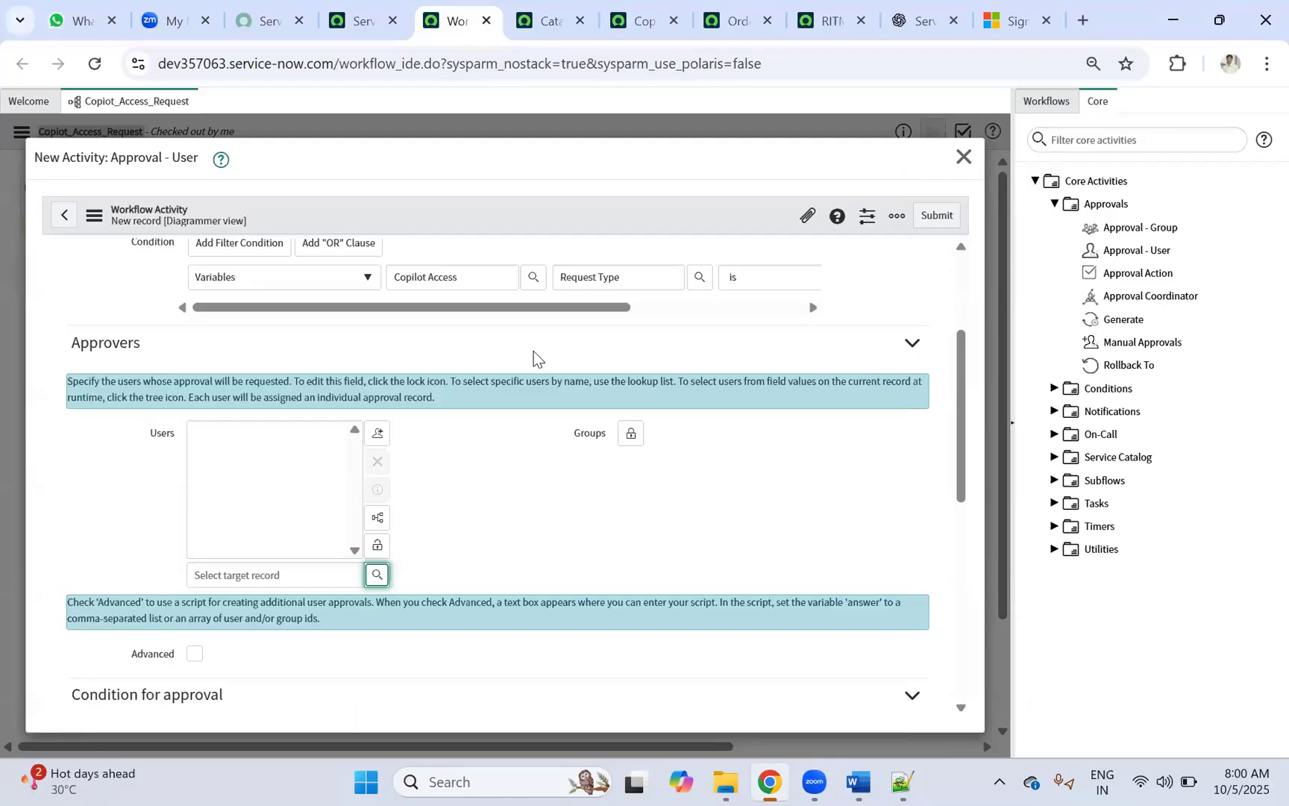
scroll(291, 406, "up", 1)
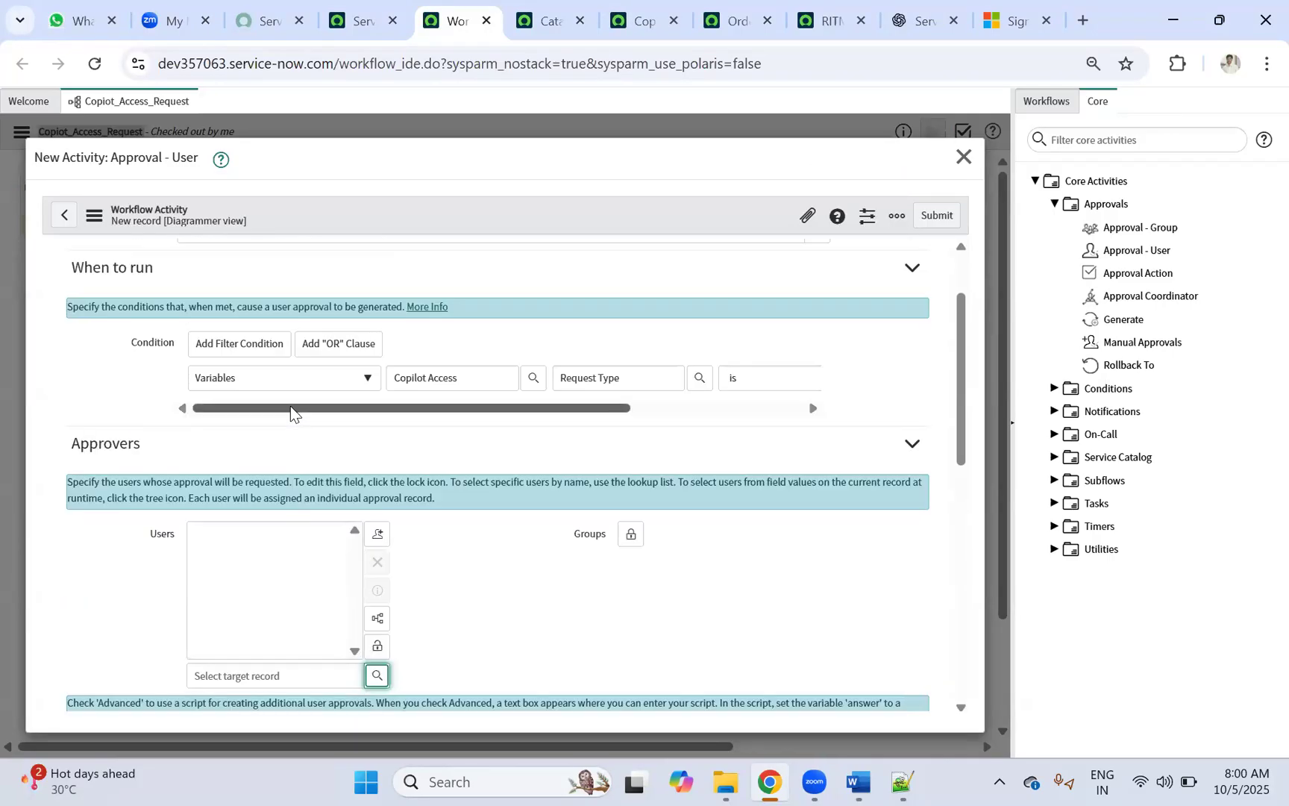
scroll(290, 406, "down", 4)
scroll(254, 402, "up", 1)
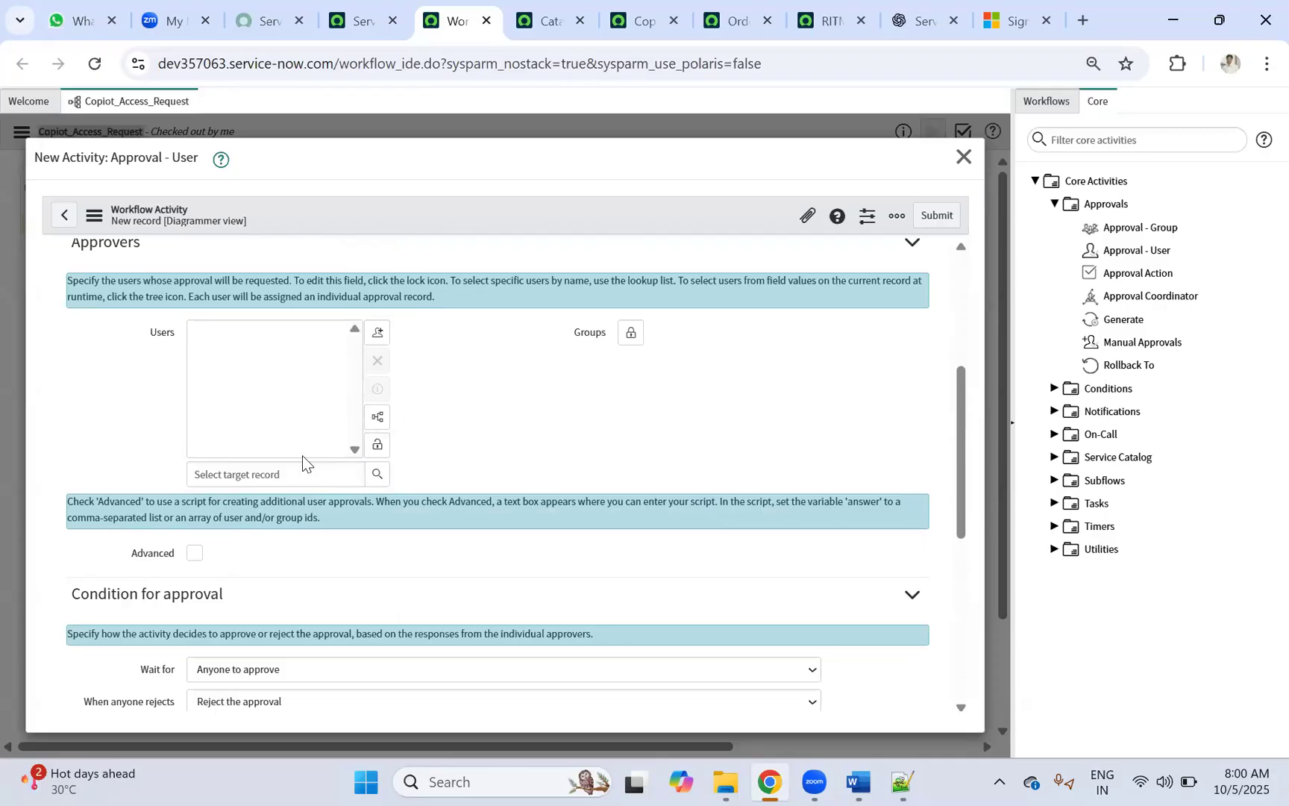
Step: Click into the Users approver field, leaving it empty, while scrolling the approval settings
left_click(249, 481)
scroll(316, 413, "down", 1)
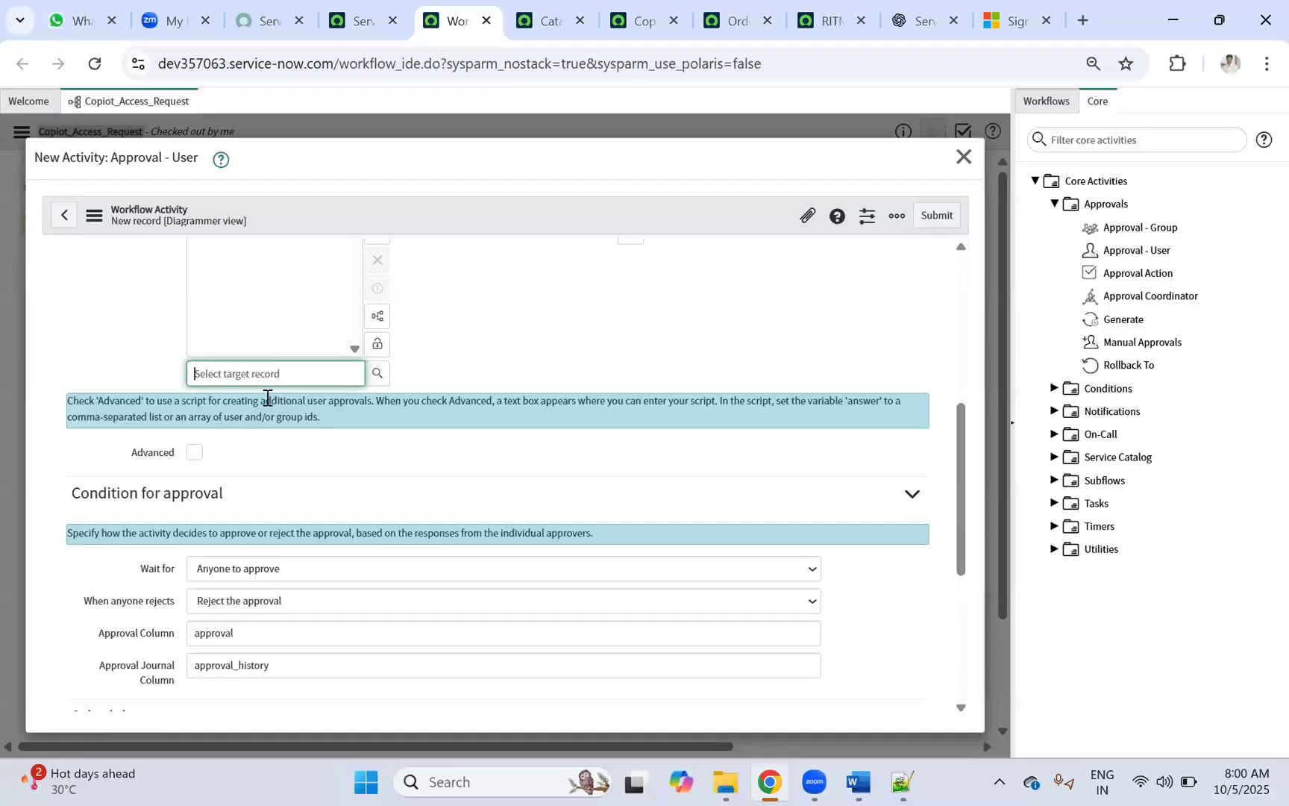
scroll(267, 398, "up", 2)
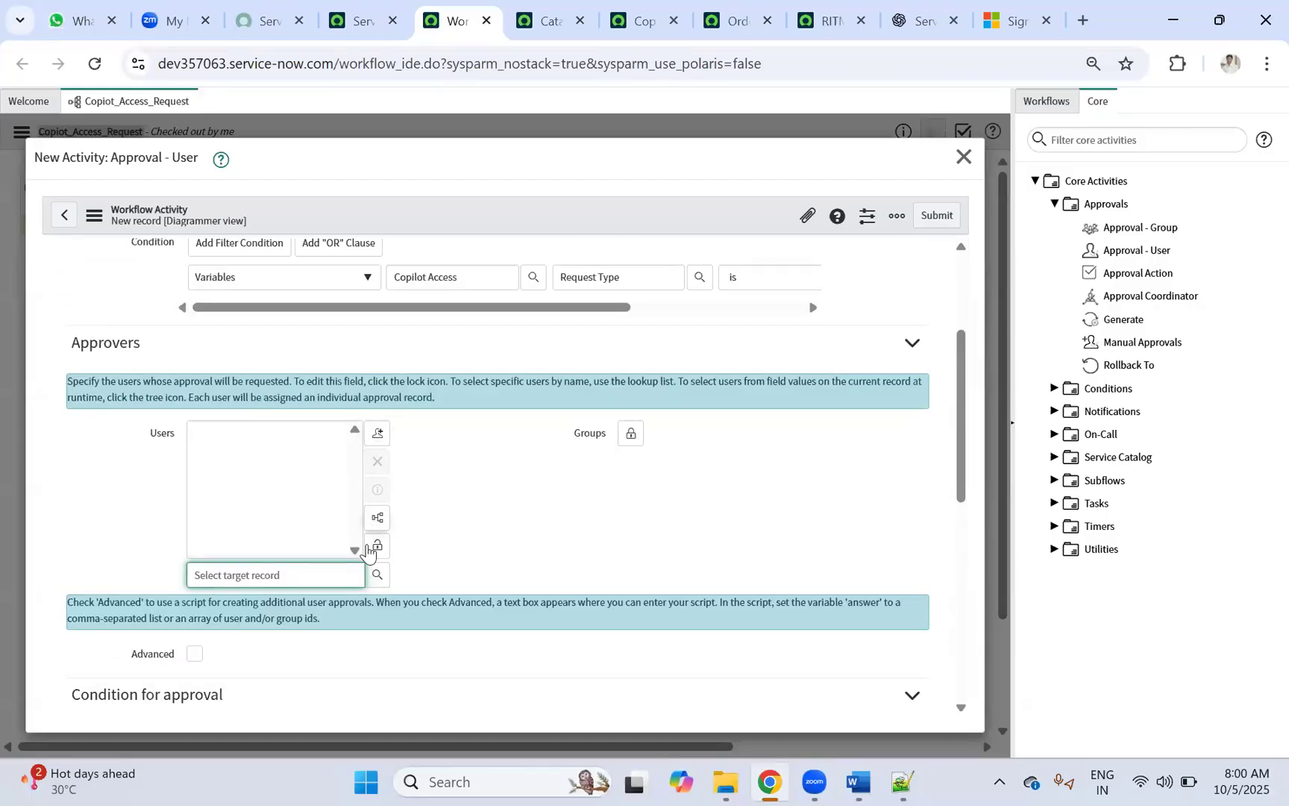
scroll(458, 437, "down", 3)
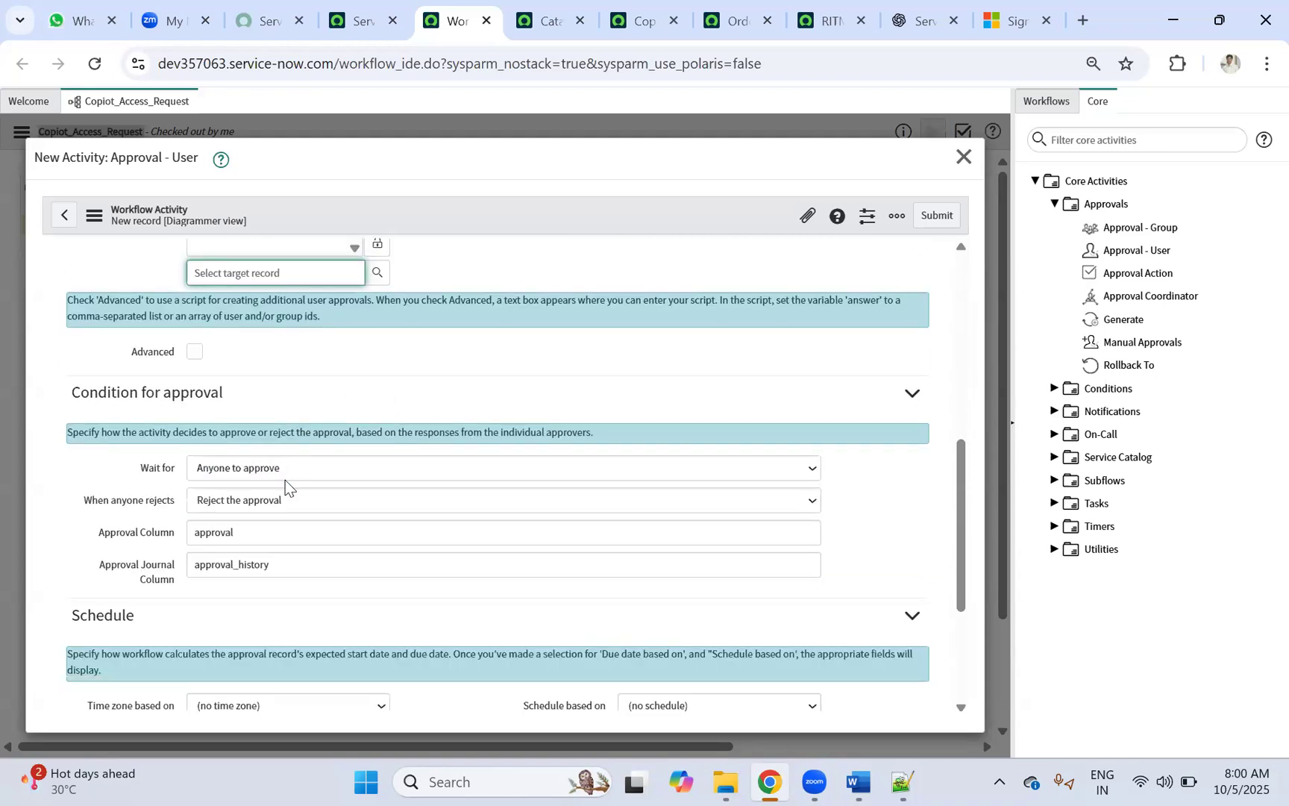
scroll(285, 483, "down", 1)
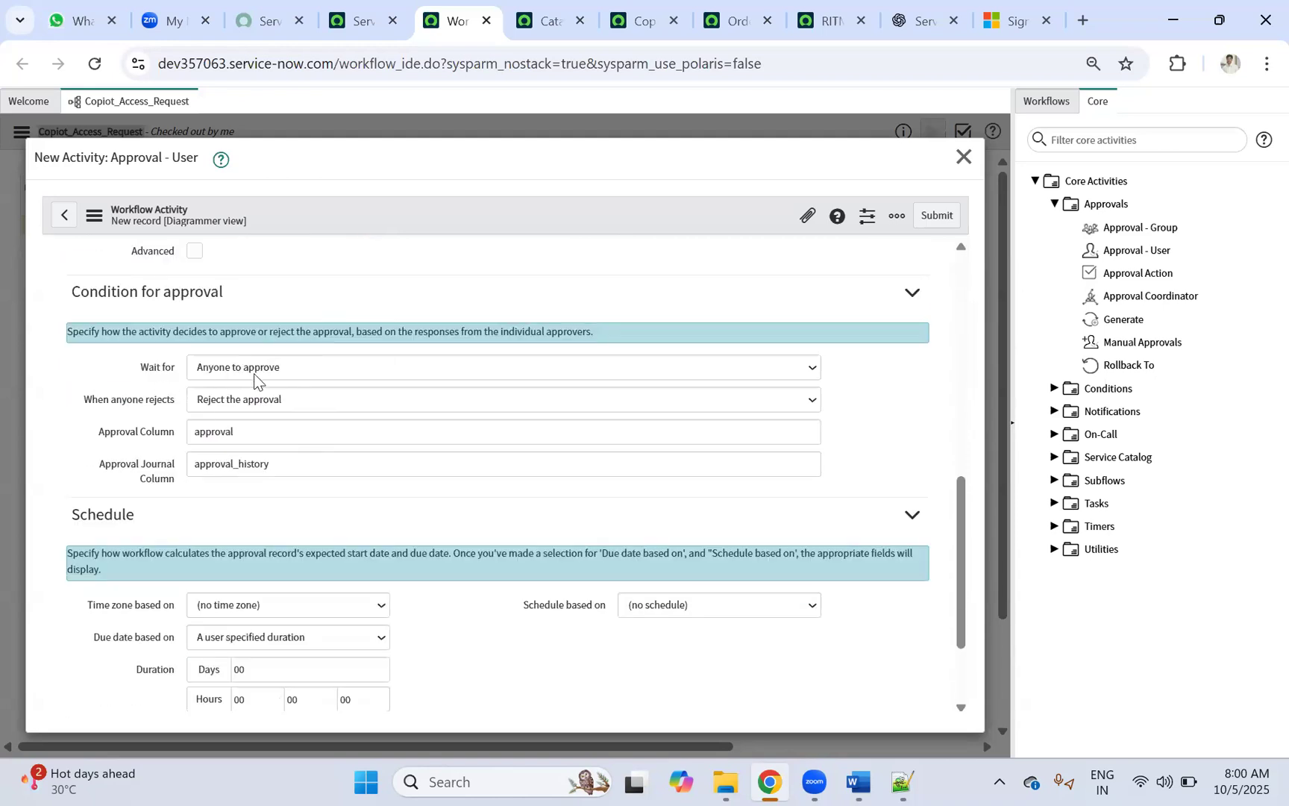
scroll(257, 385, "up", 2)
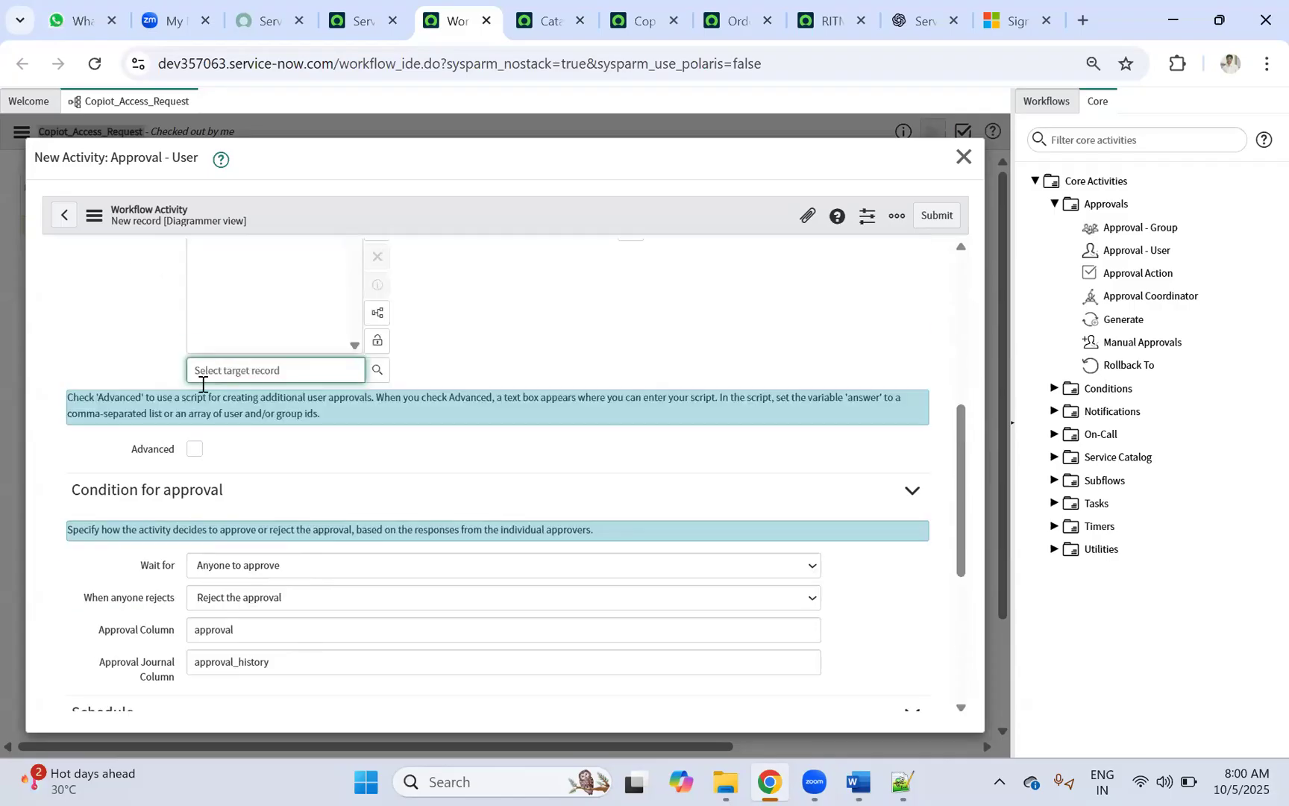
scroll(241, 374, "up", 1)
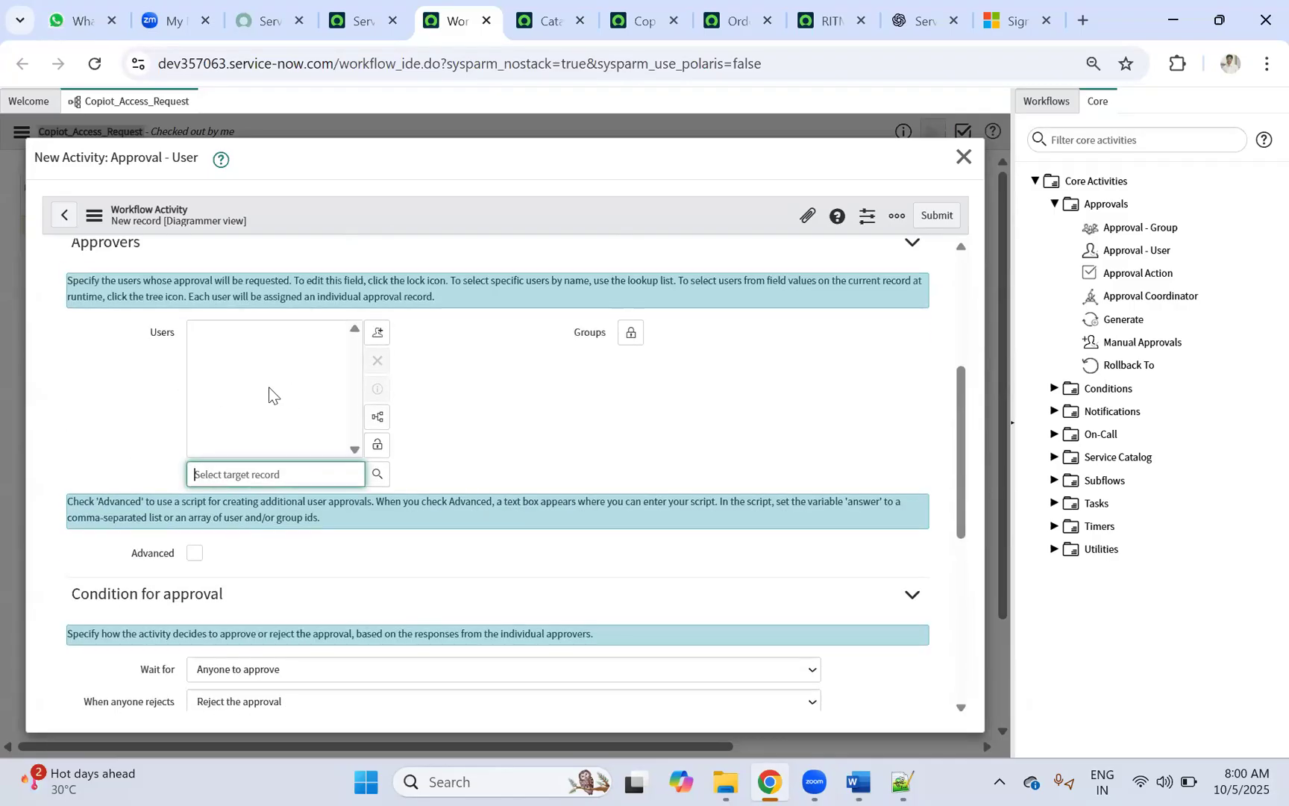
left_click(203, 473)
scroll(249, 494, "down", 2)
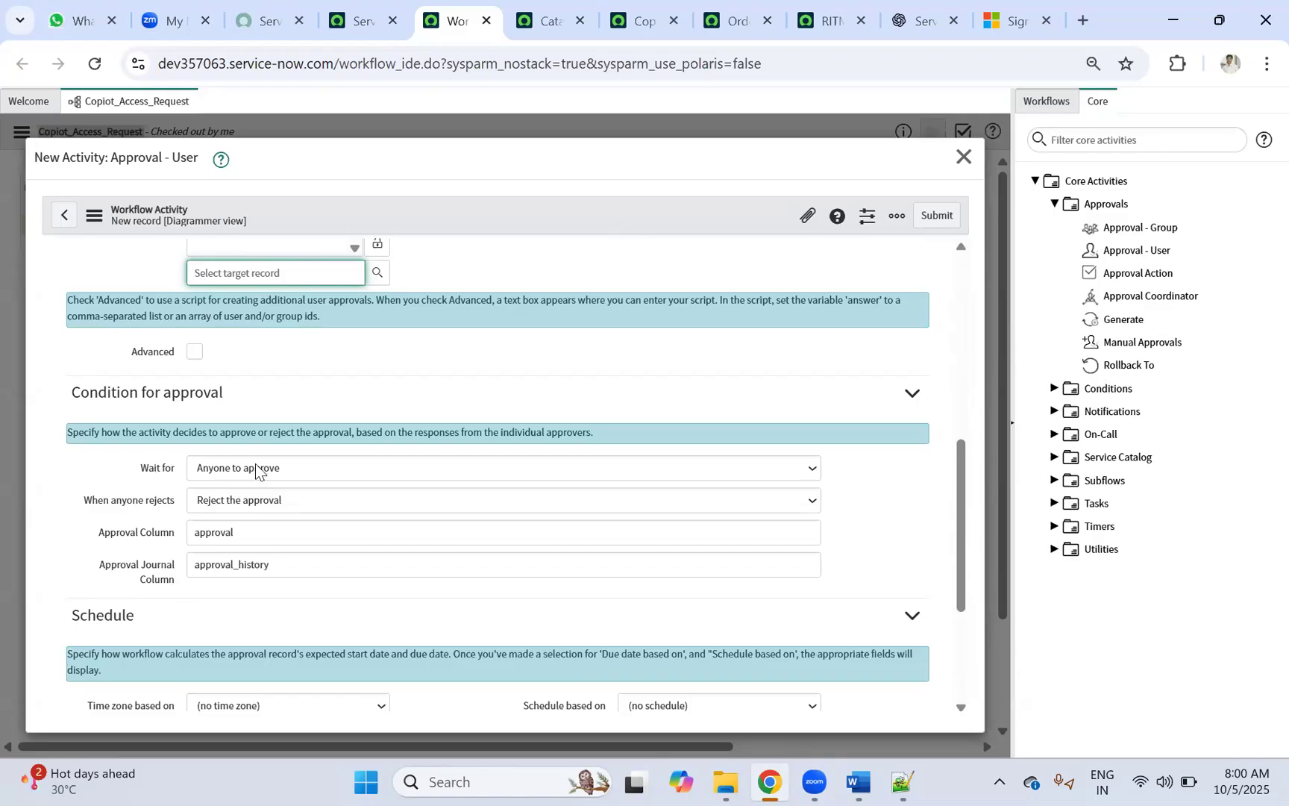
scroll(594, 388, "up", 2)
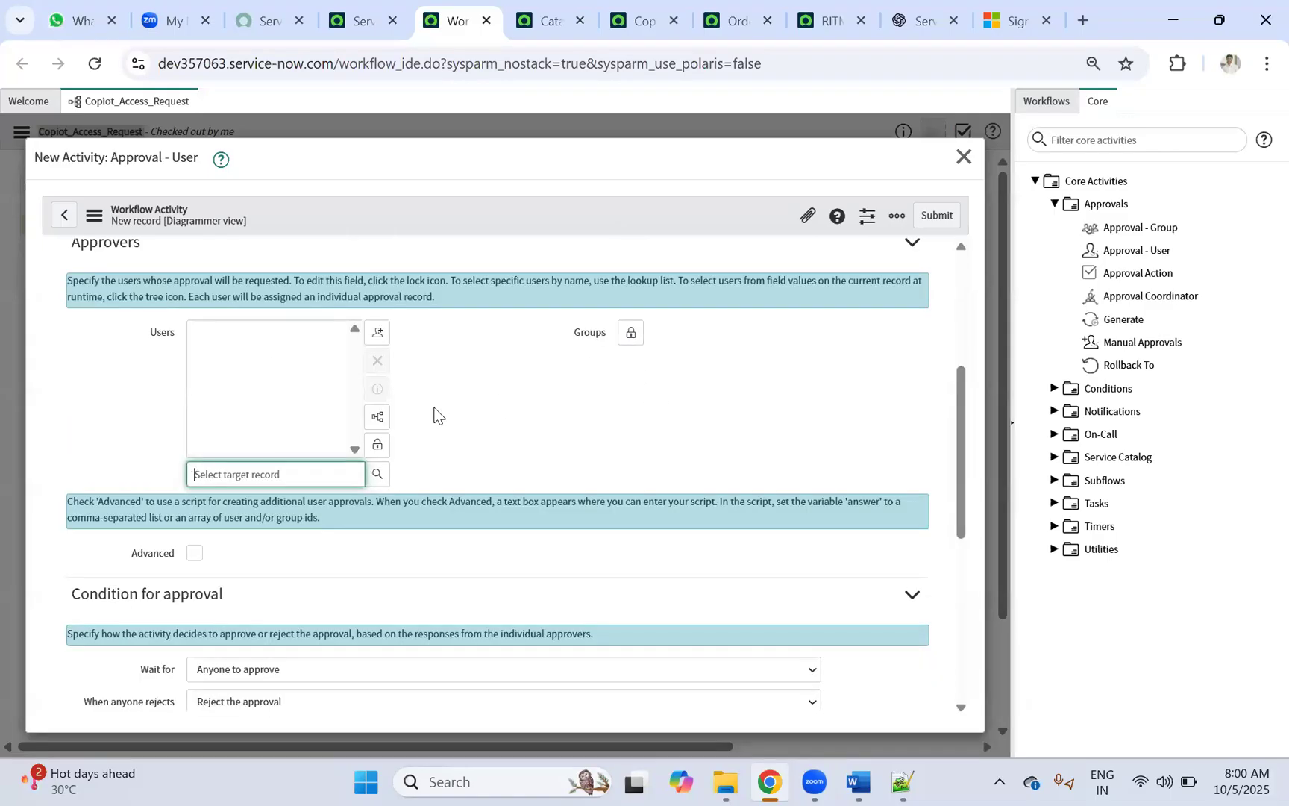
scroll(268, 510, "down", 2)
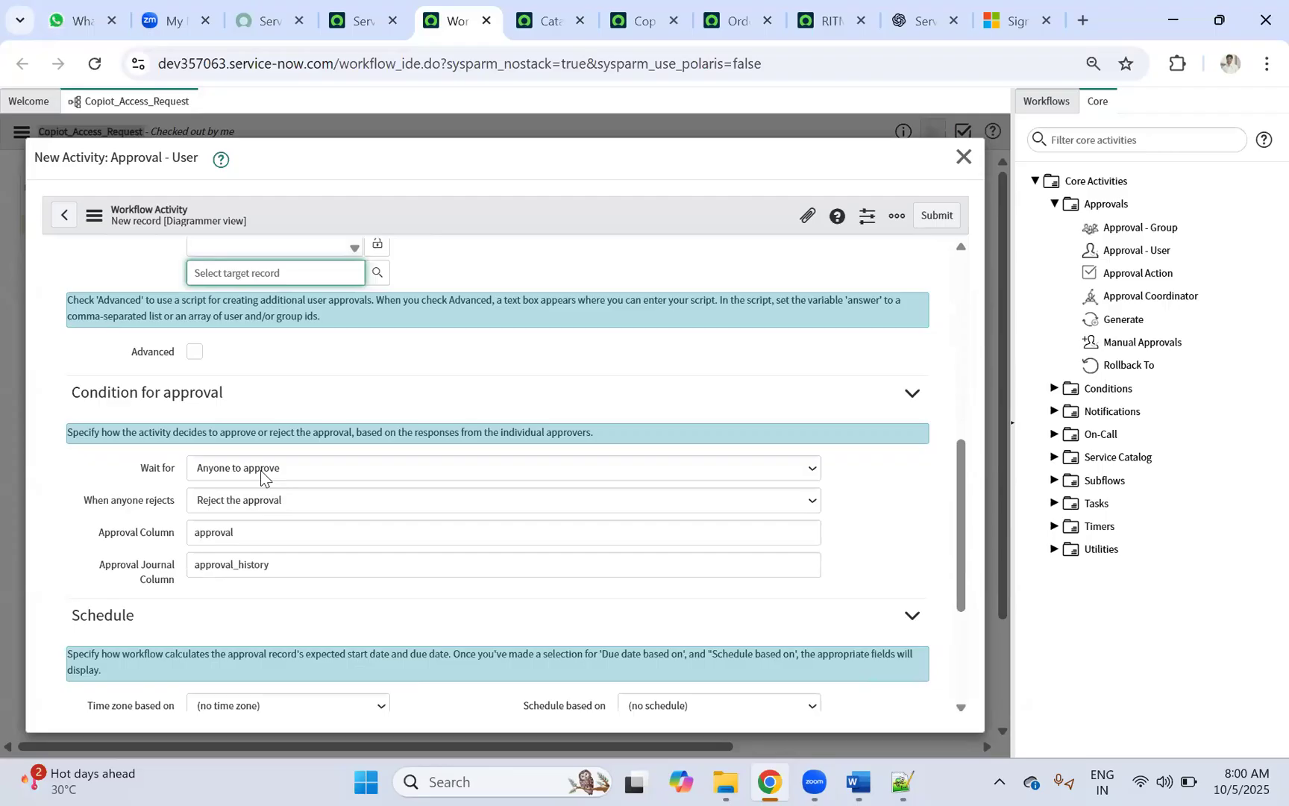
Step: Display the Wait for options, leaving Anyone to approve selected
left_click(261, 468)
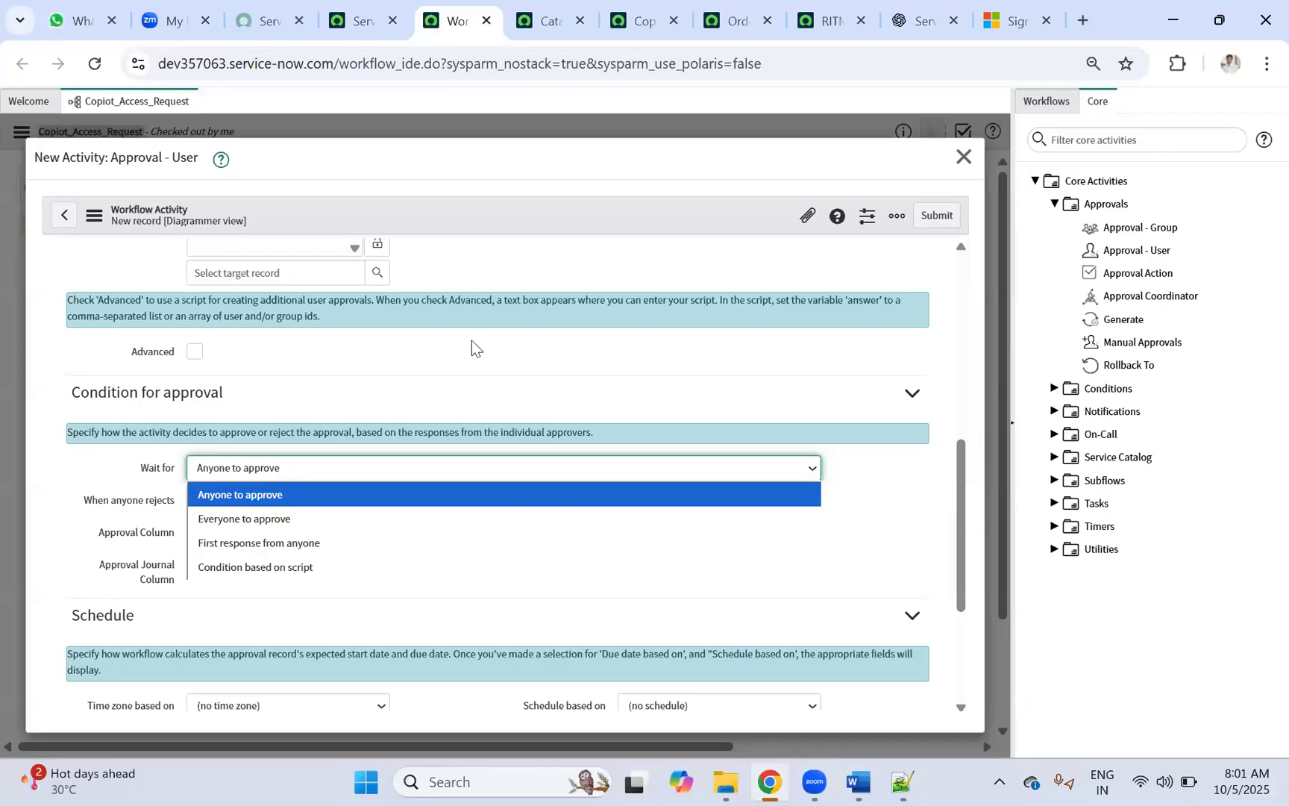
scroll(591, 413, "up", 4)
scroll(254, 524, "down", 4)
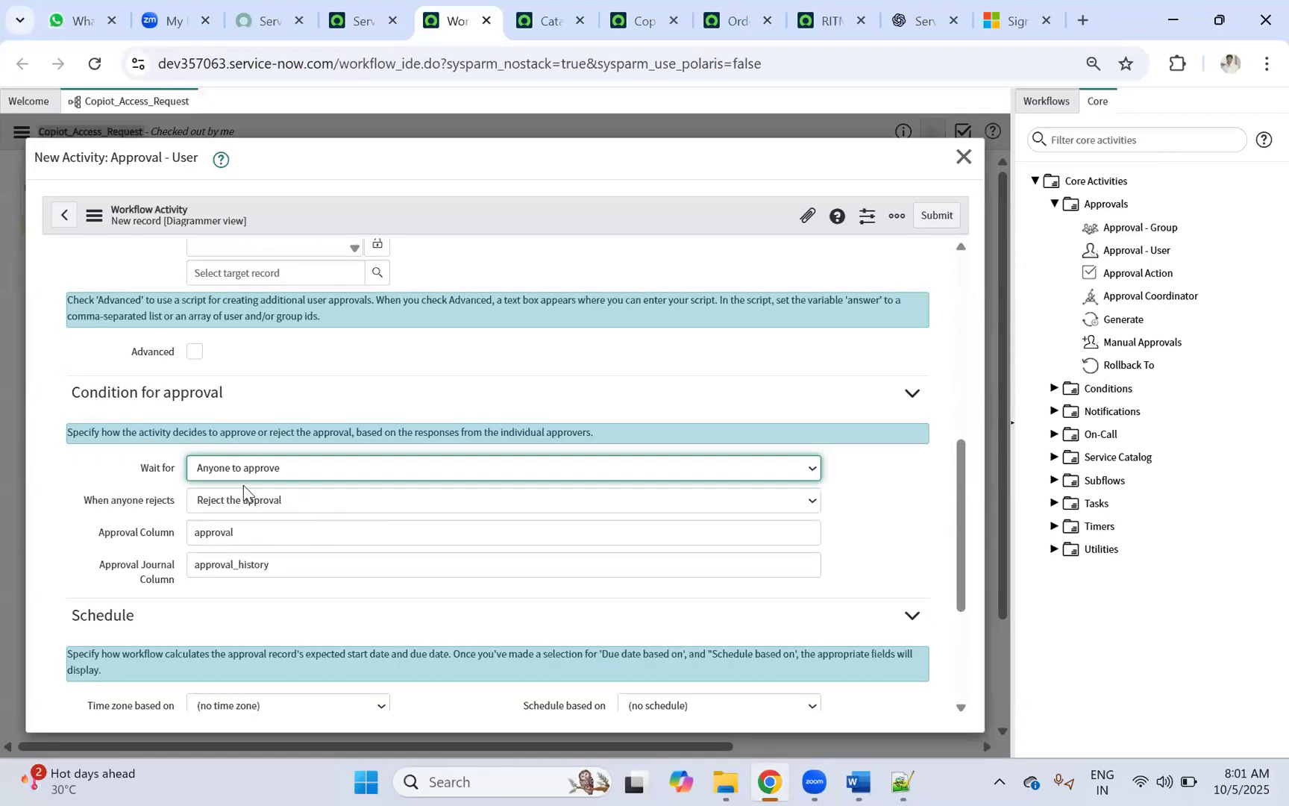
left_click(276, 467)
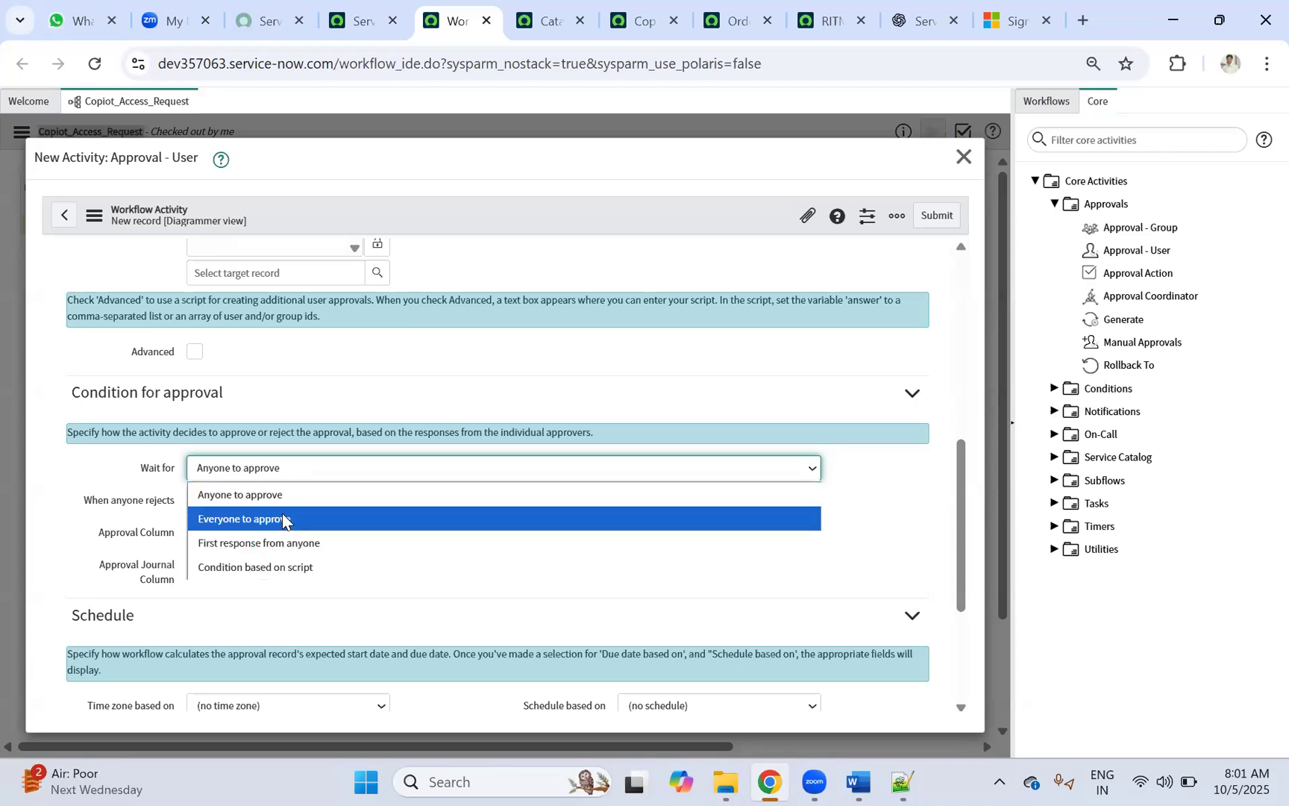
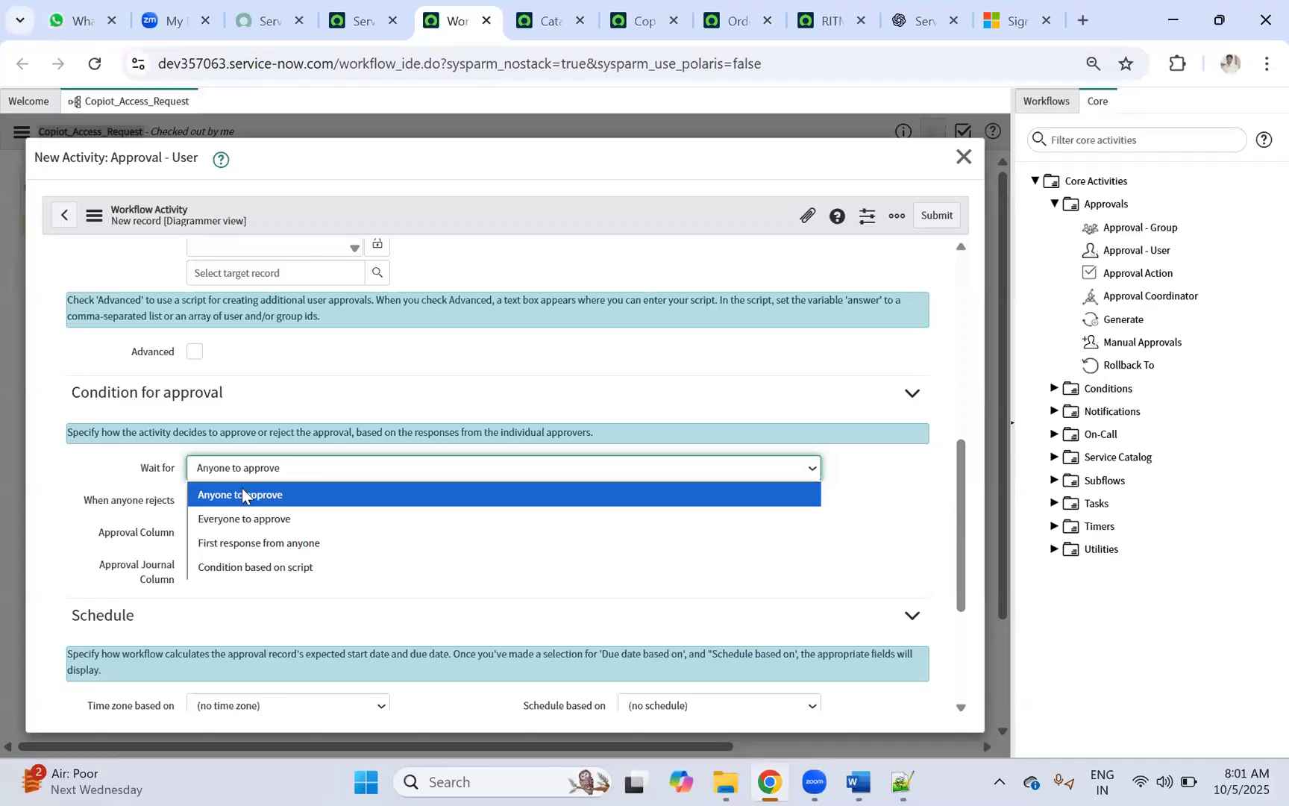
Step: Keep Anyone to approve and Reject the approval on any rejection, then submit the Line Manager Approval activity
left_click(252, 495)
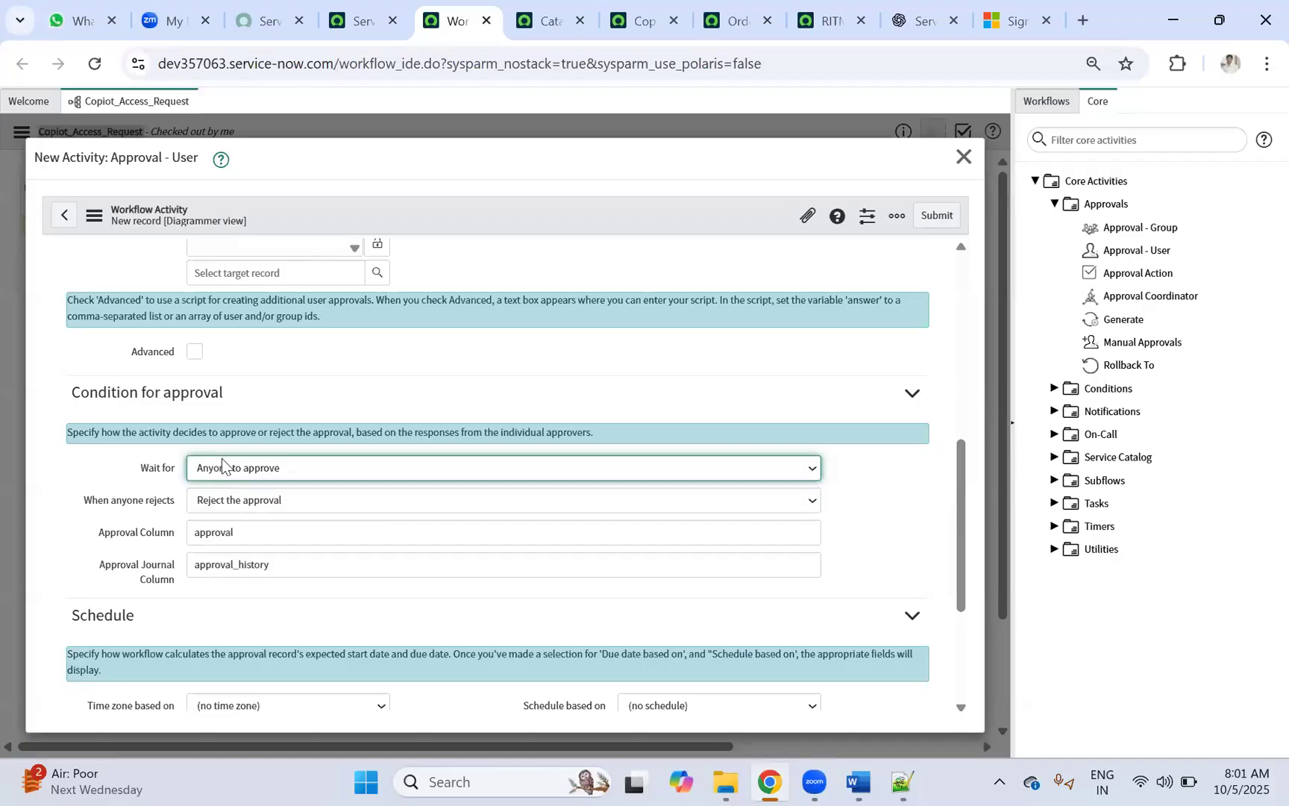
left_click(282, 502)
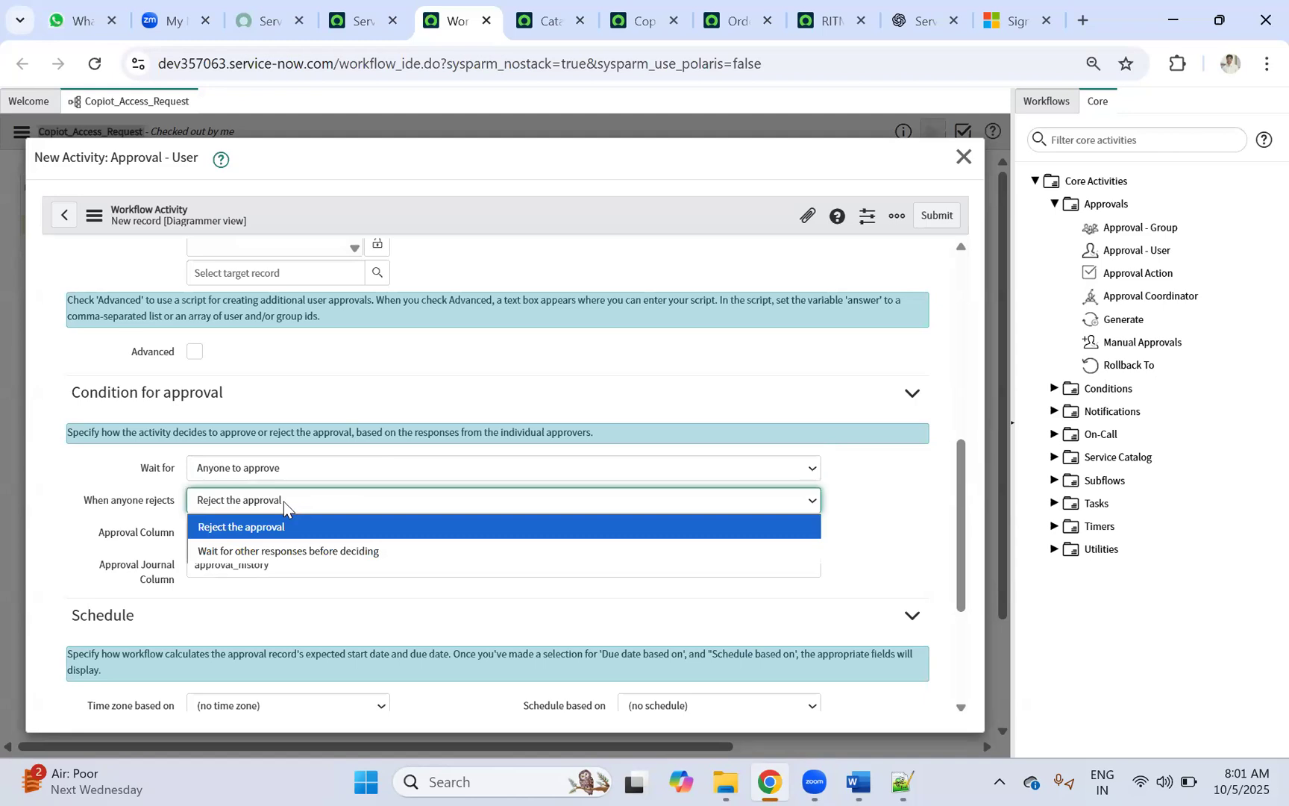
left_click(282, 502)
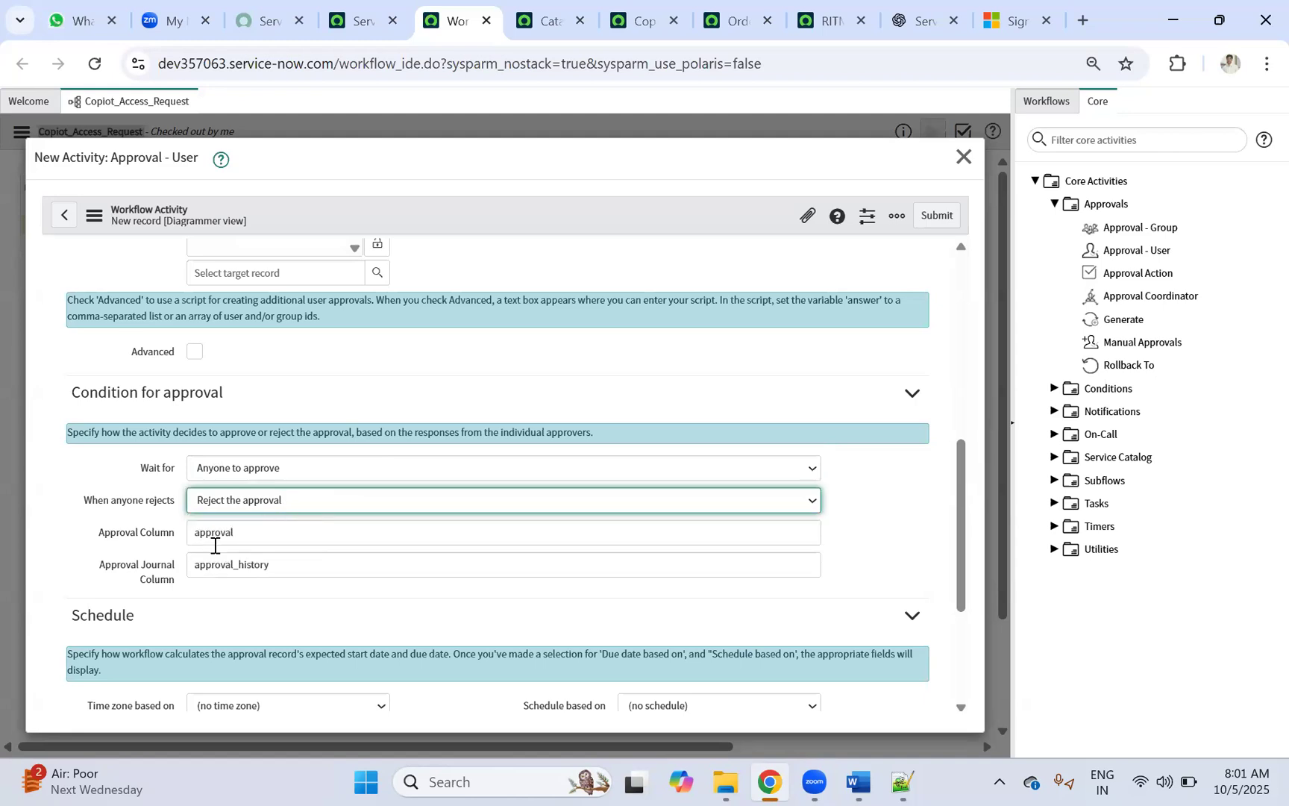
scroll(267, 522, "down", 3)
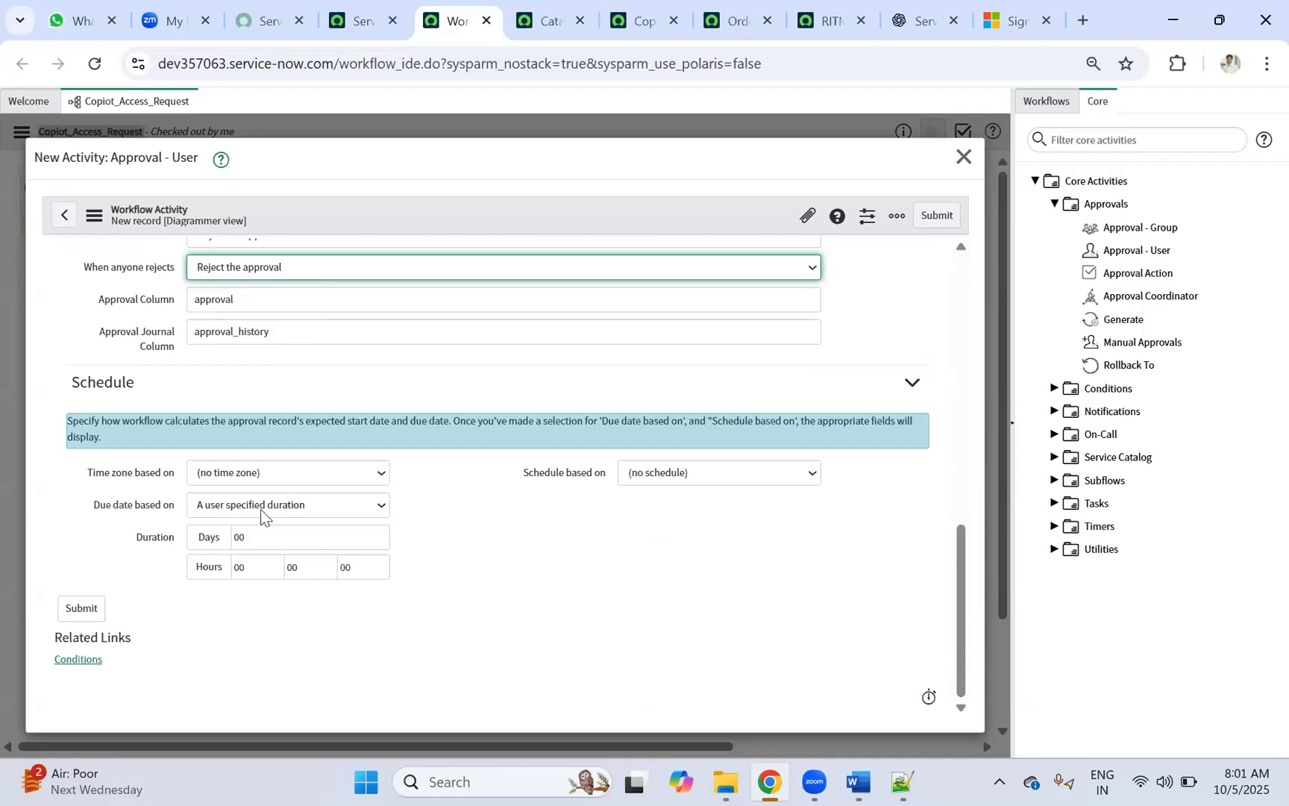
scroll(262, 509, "up", 8)
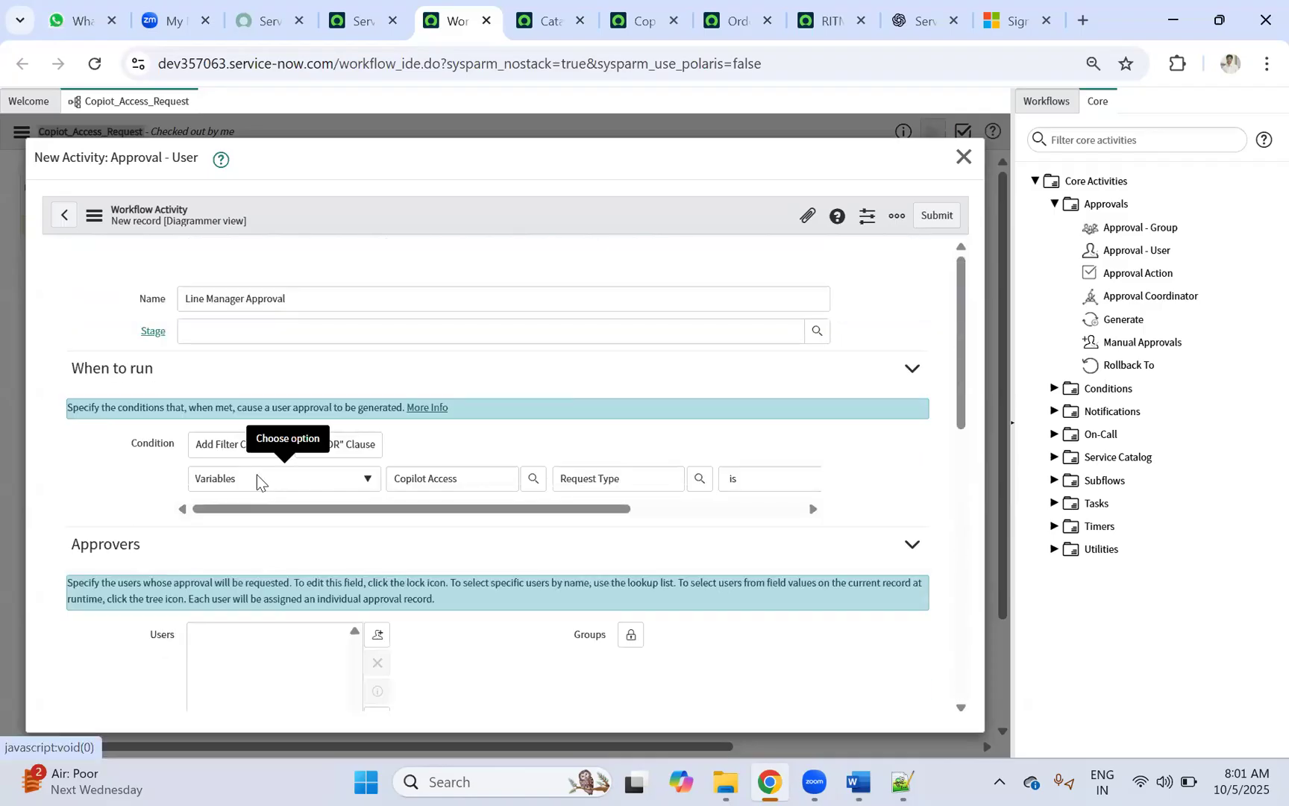
left_click(935, 216)
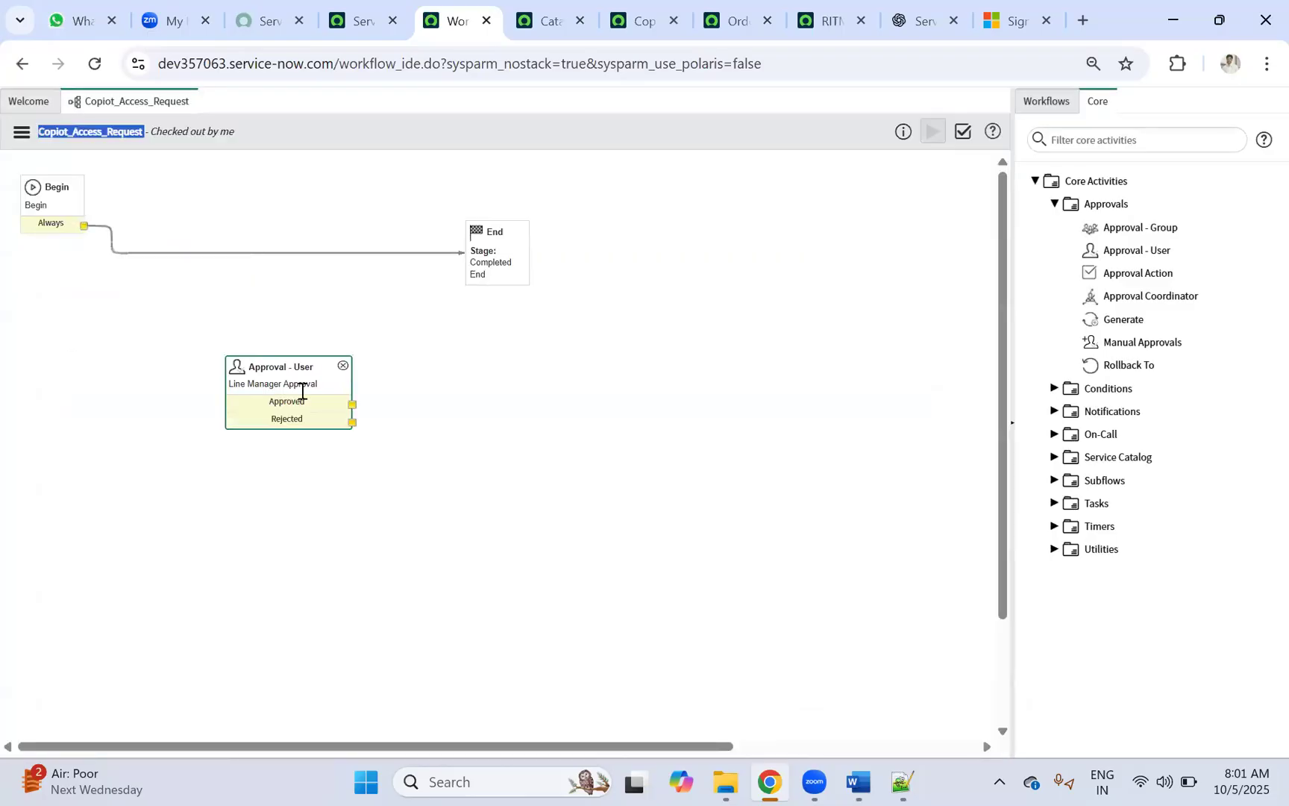
Step: Replace the direct Begin-to-End connector with a link from Begin to the Line Manager Approval node
left_click(442, 250)
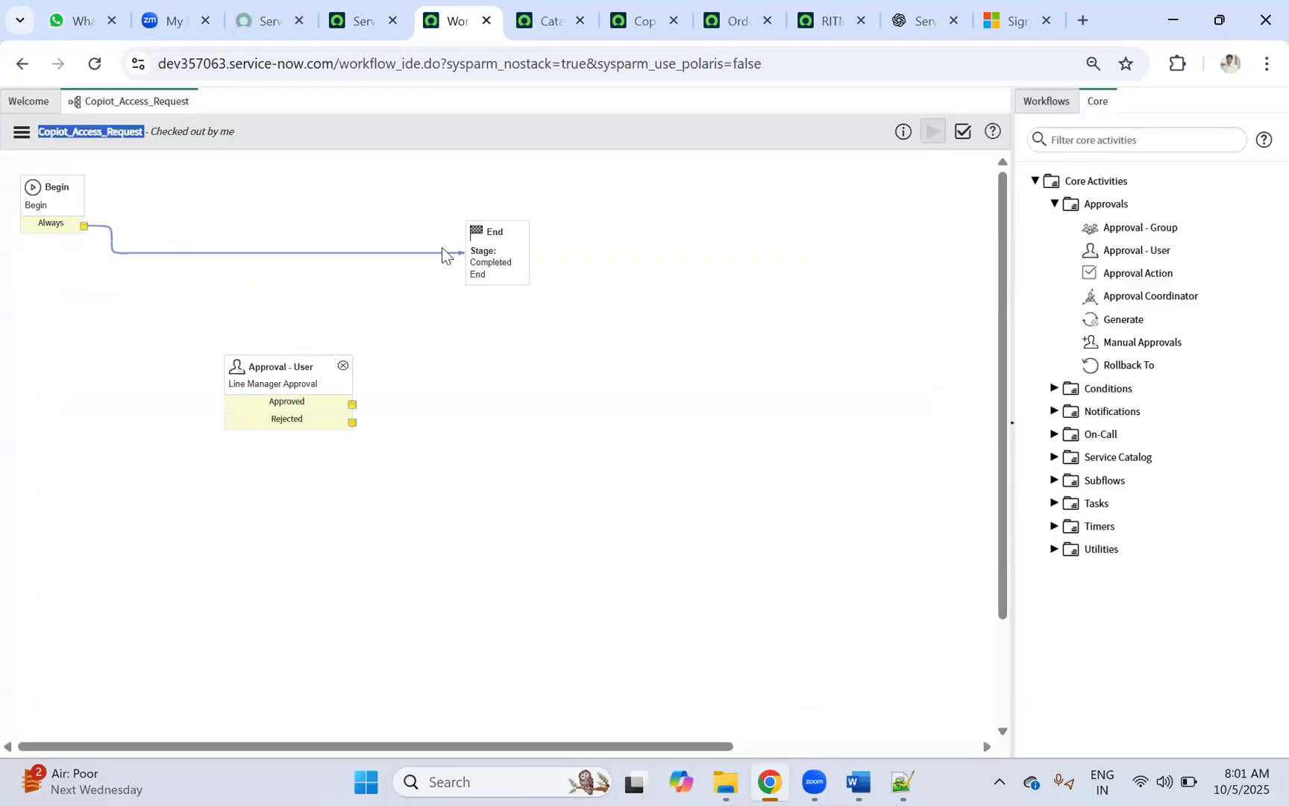
key("Delete")
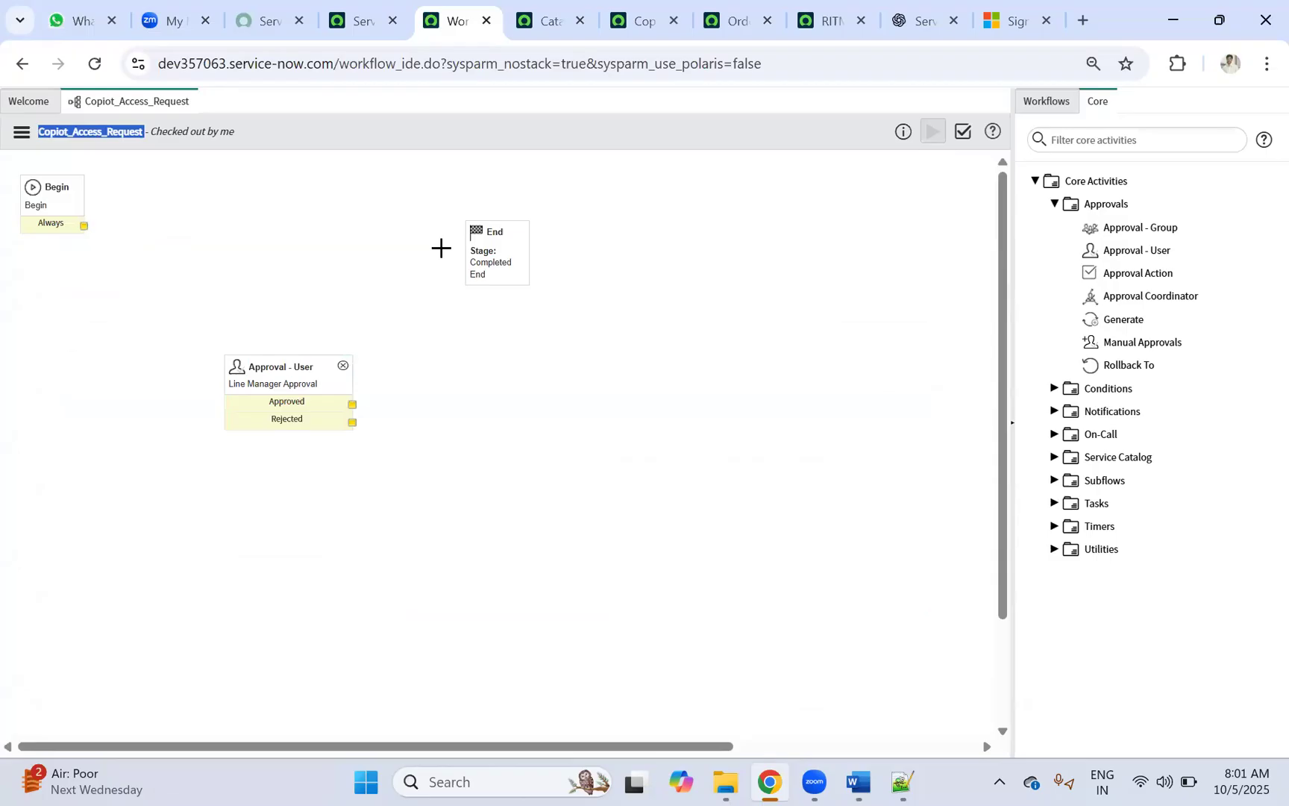
left_click_drag(84, 226, 288, 211)
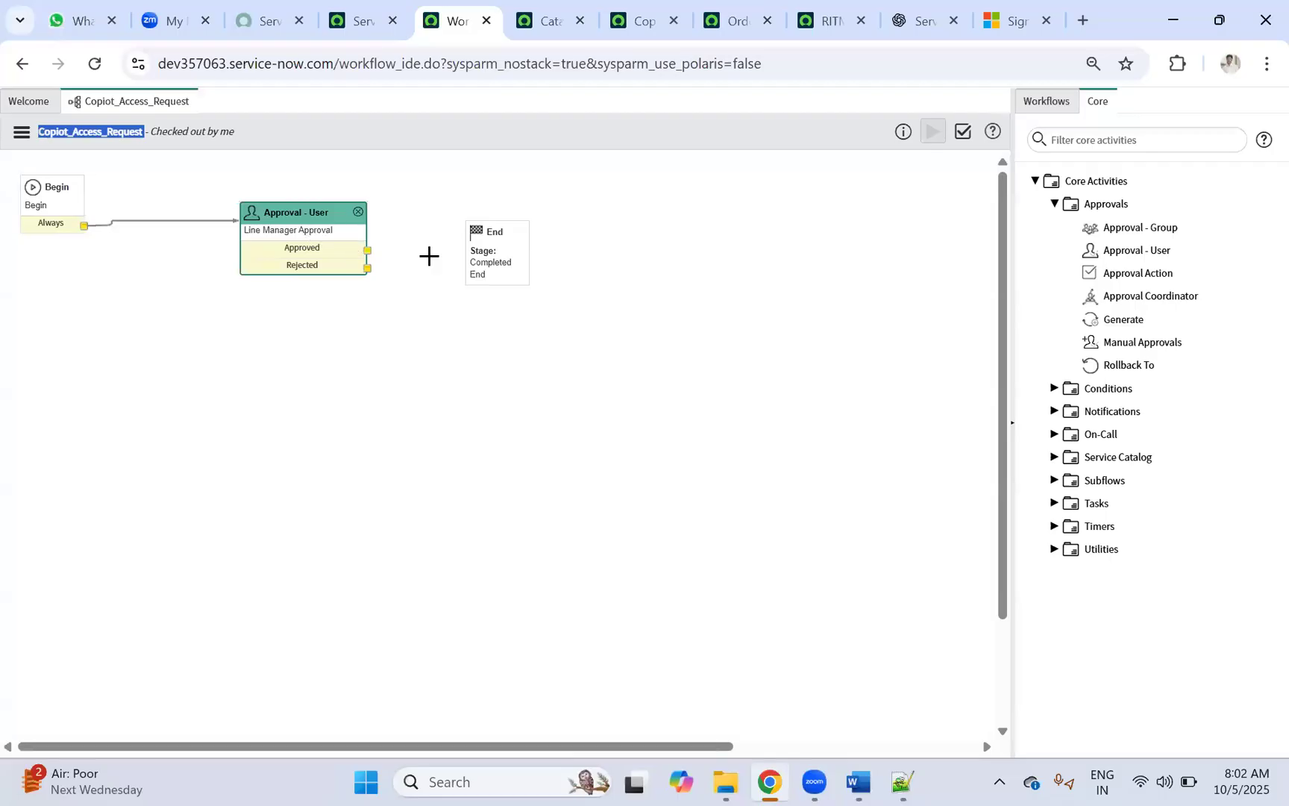
Step: Move End further right and drop a new Approval Action activity near it
left_click(491, 235)
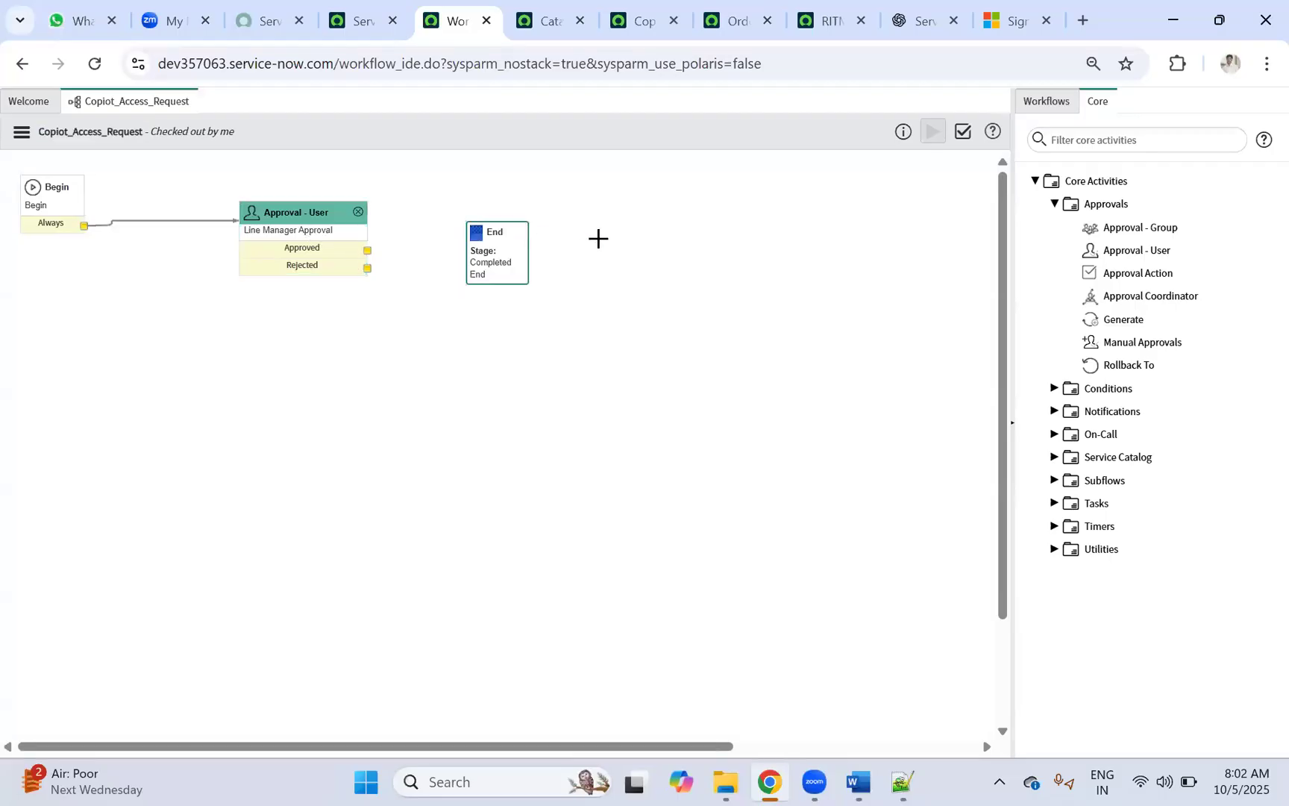
left_click_drag(492, 241, 604, 241)
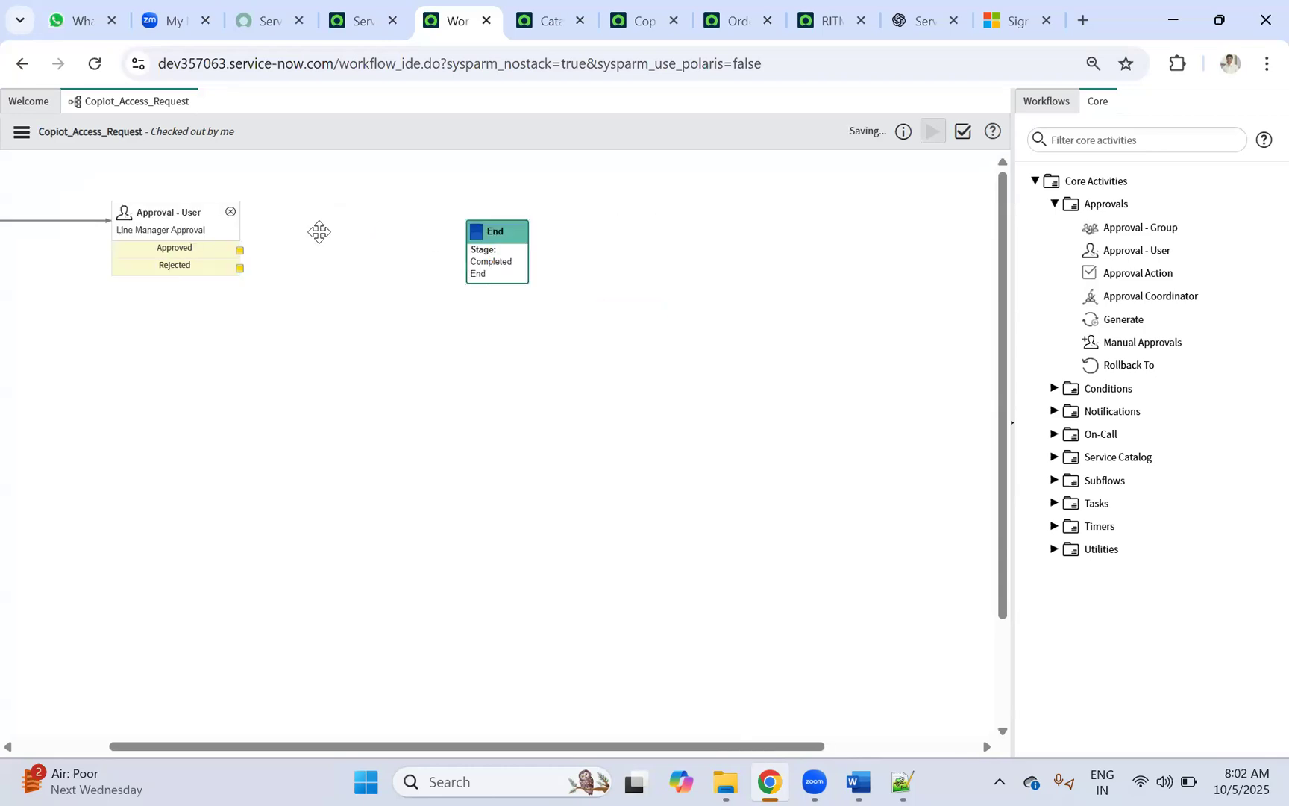
left_click_drag(146, 753, 54, 746)
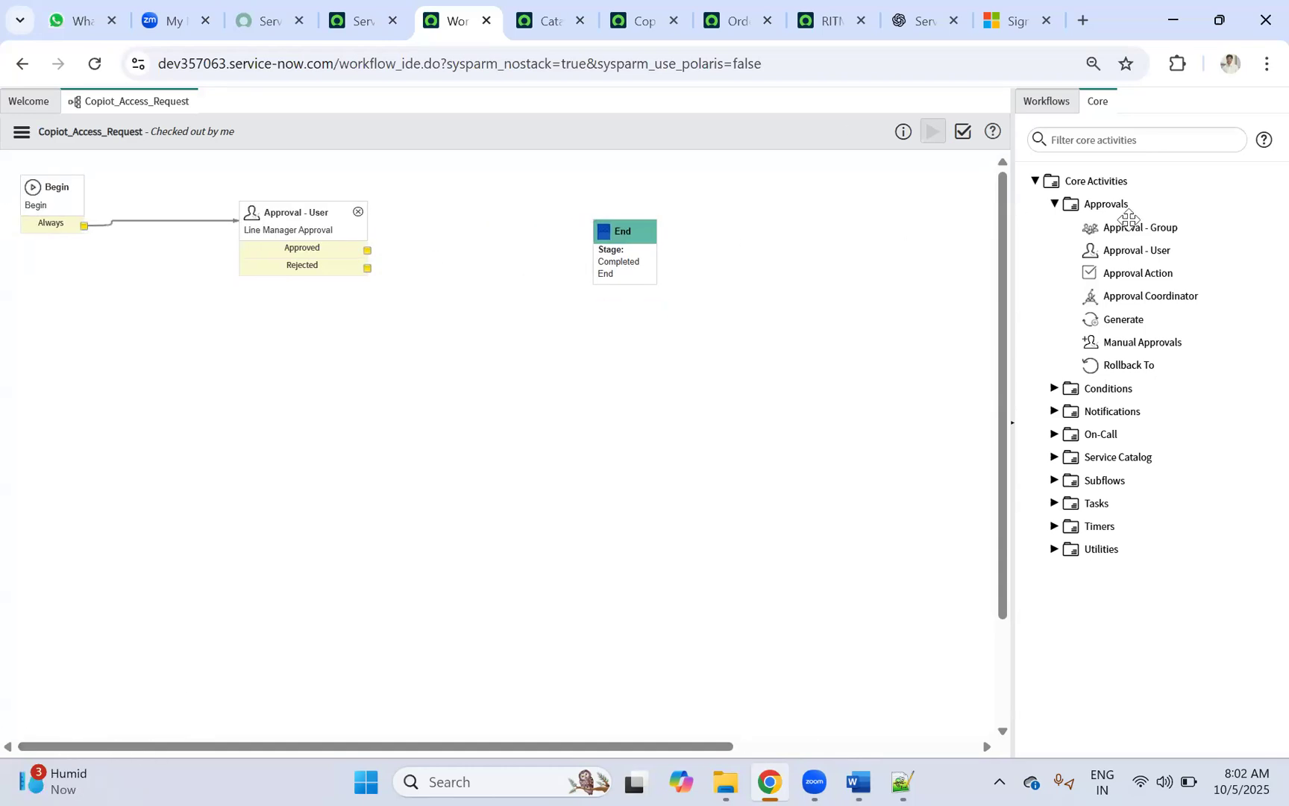
left_click(1127, 275)
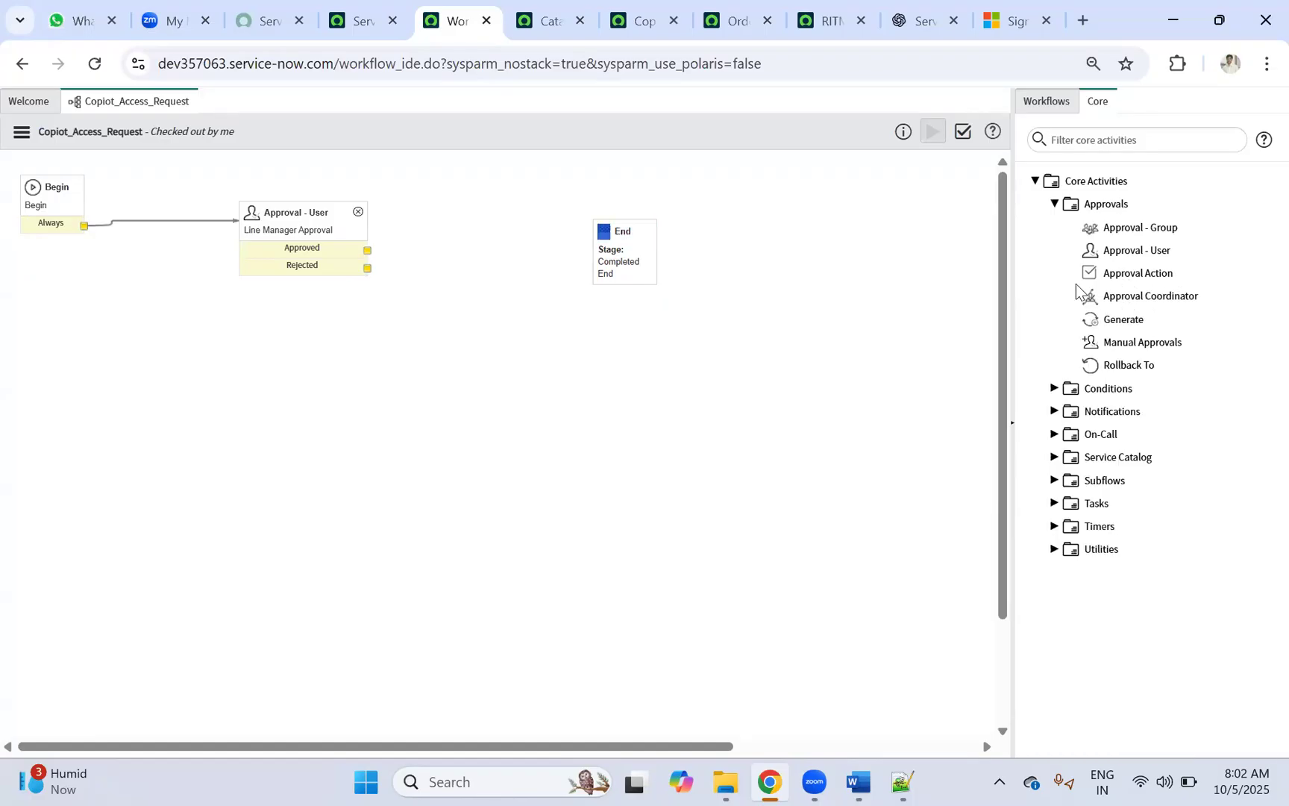
left_click_drag(1121, 272, 464, 218)
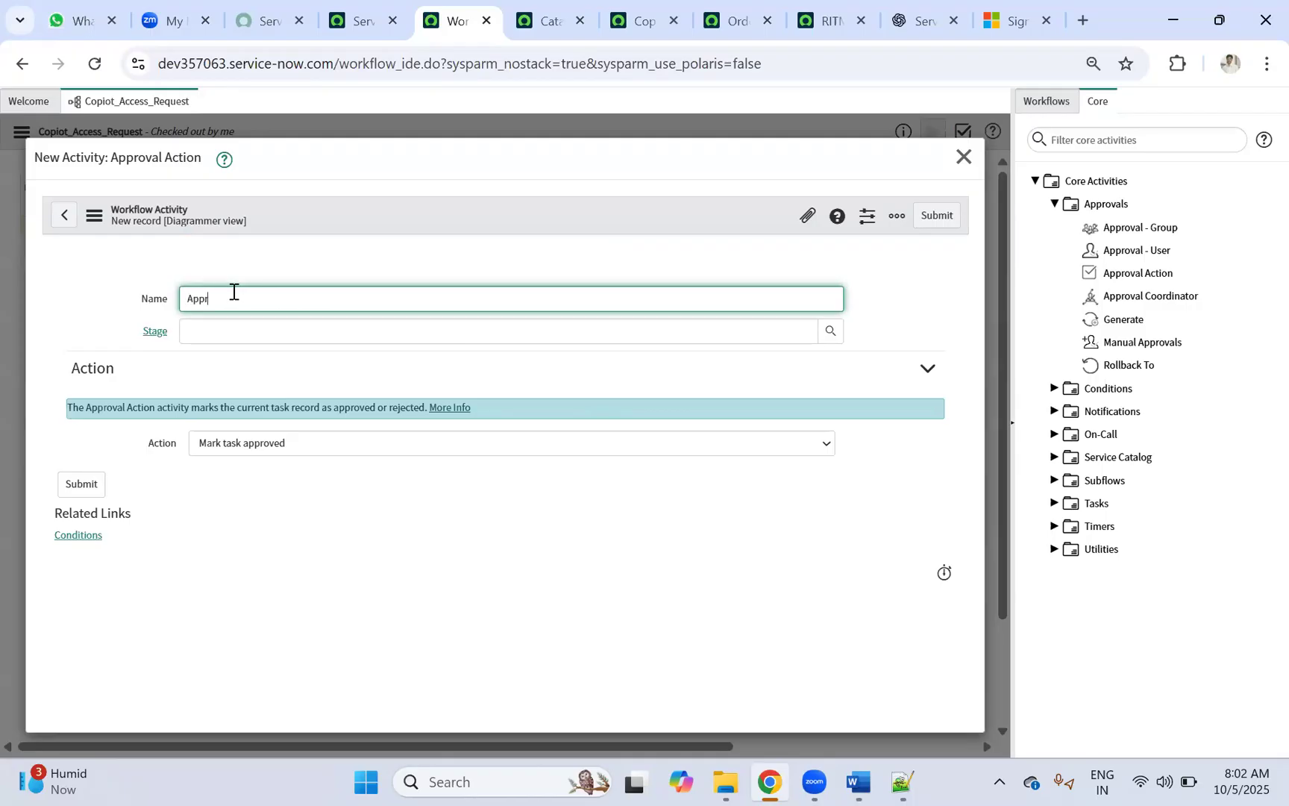
Step: Submit the Approval Action named Approved and wire the Approved exit through it to End
left_click(935, 215)
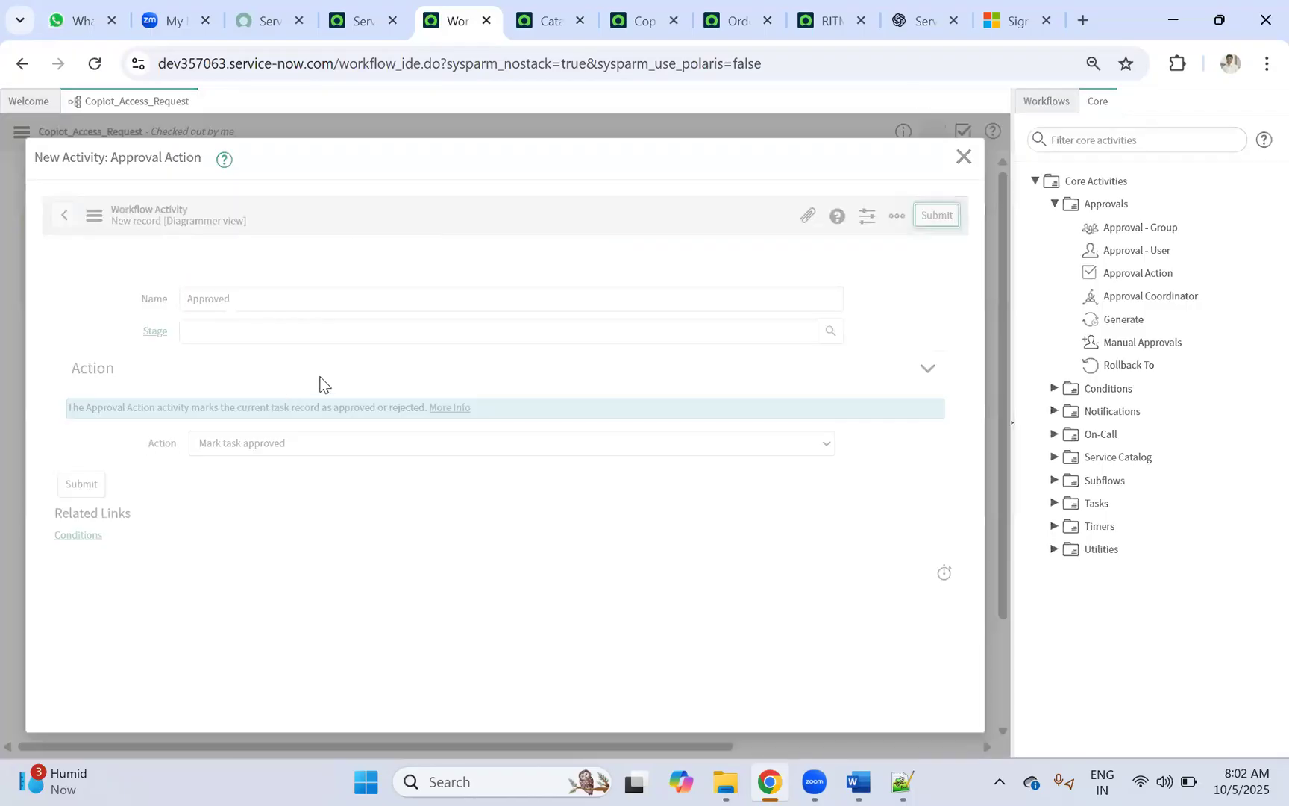
left_click_drag(368, 250, 475, 262)
left_click_drag(560, 277, 631, 267)
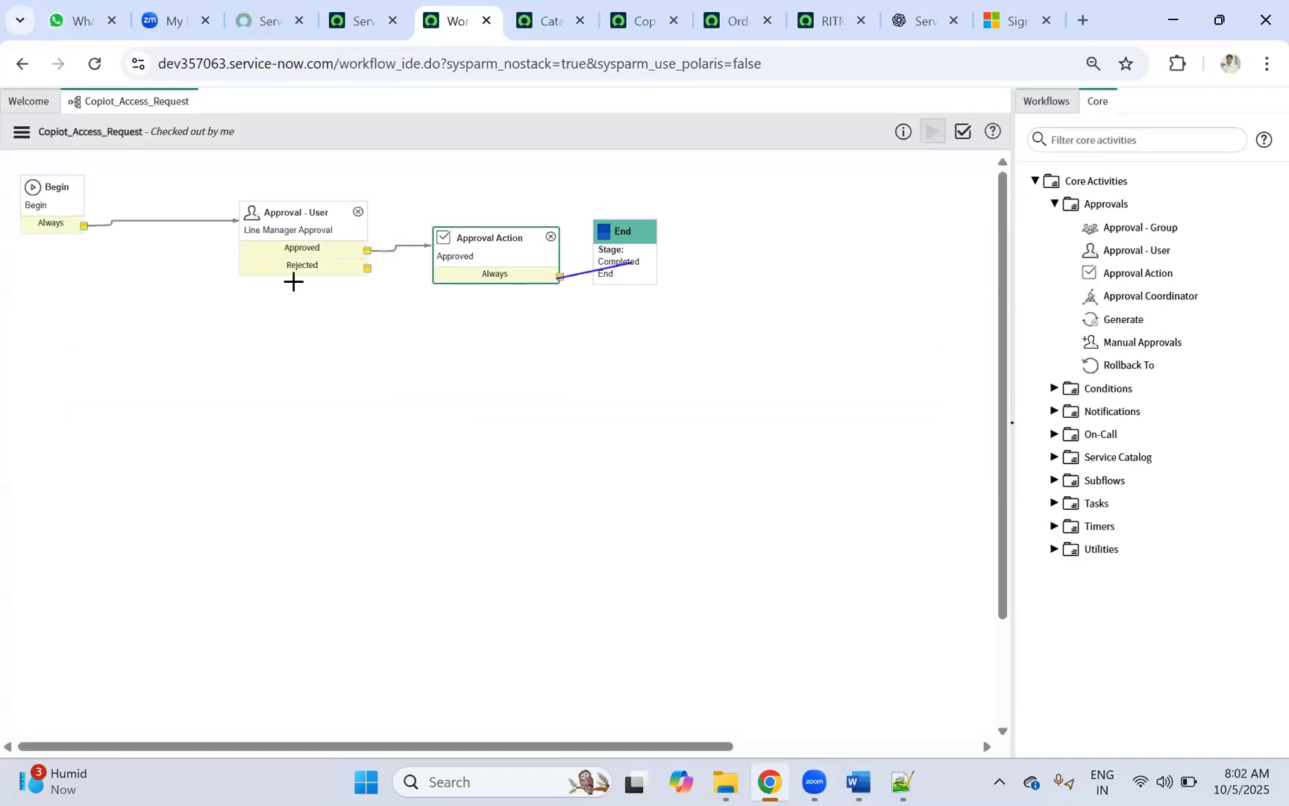
Step: Copy the action onto the Rejected exit, name it Rejected, and set it to mark the task rejected
right_click(484, 258)
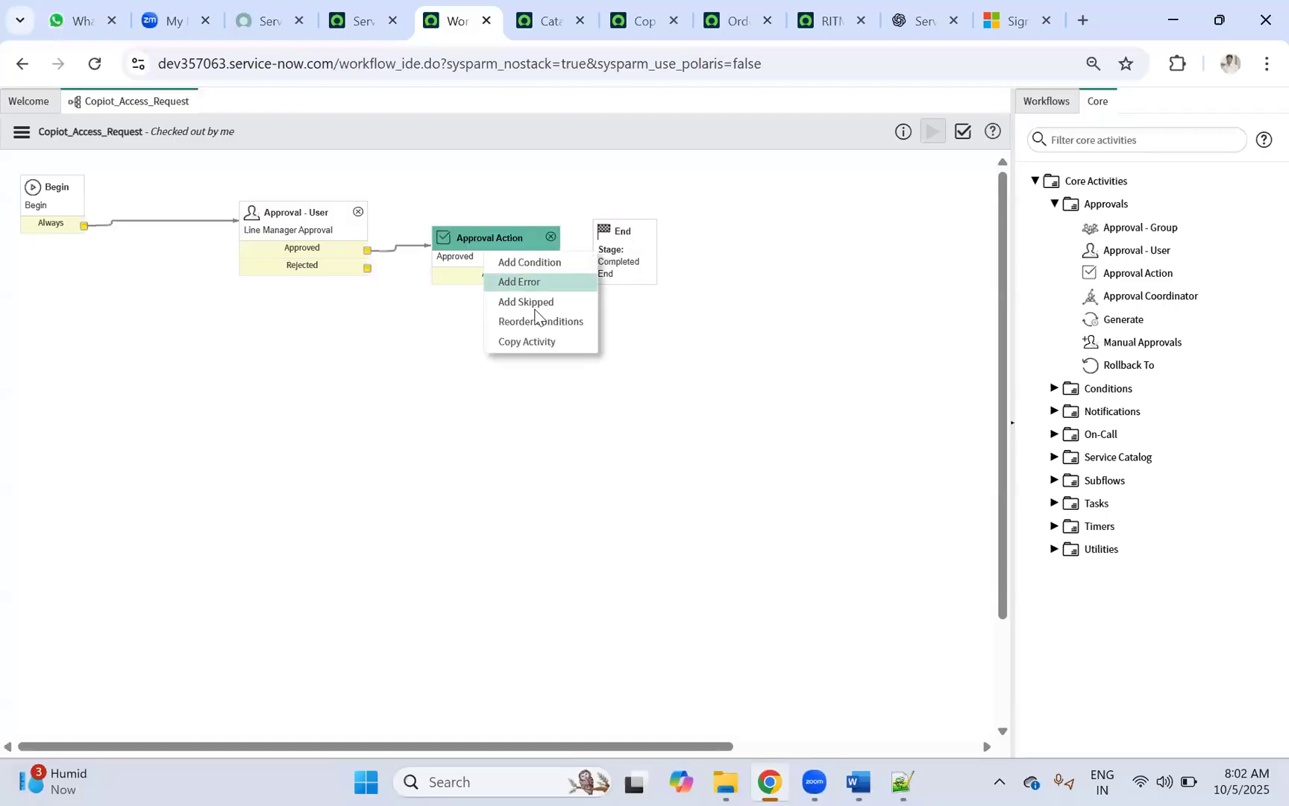
left_click(534, 342)
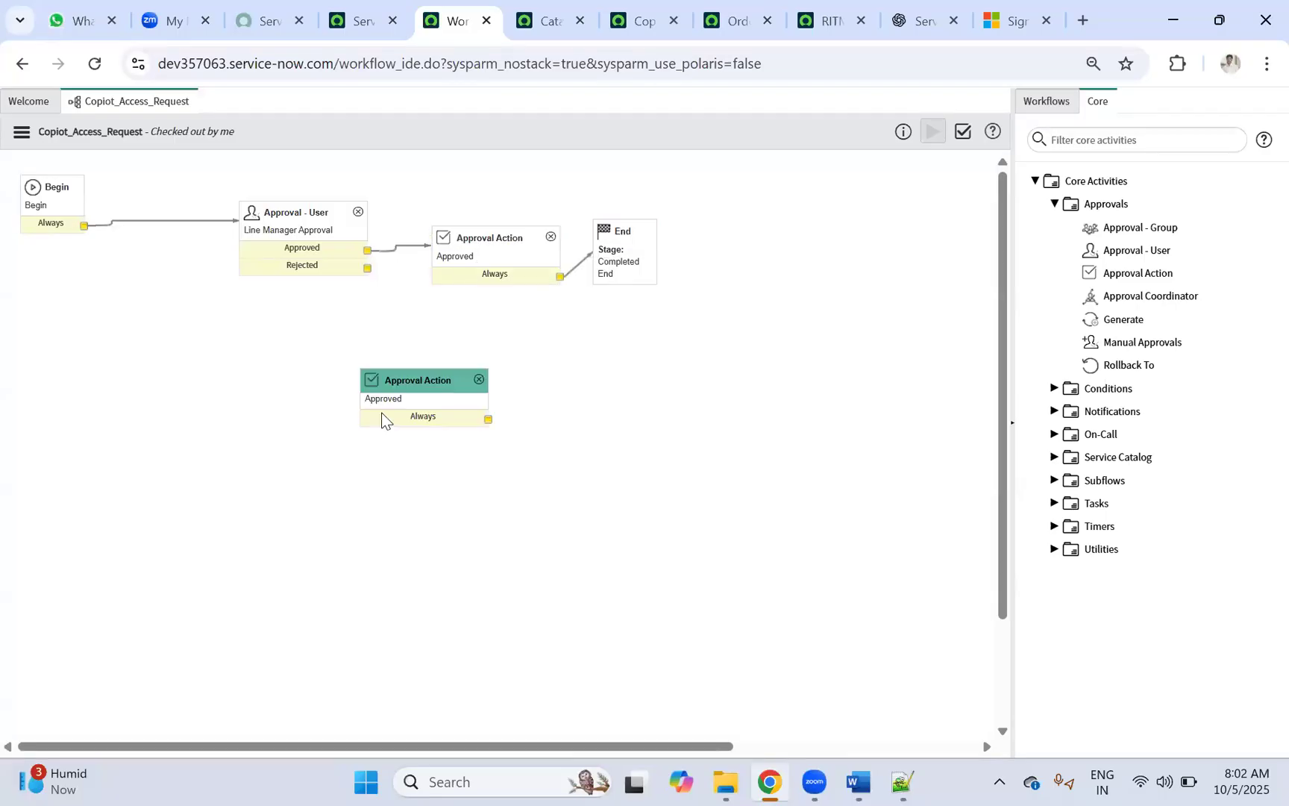
left_click(377, 427)
left_click_drag(367, 268, 353, 433)
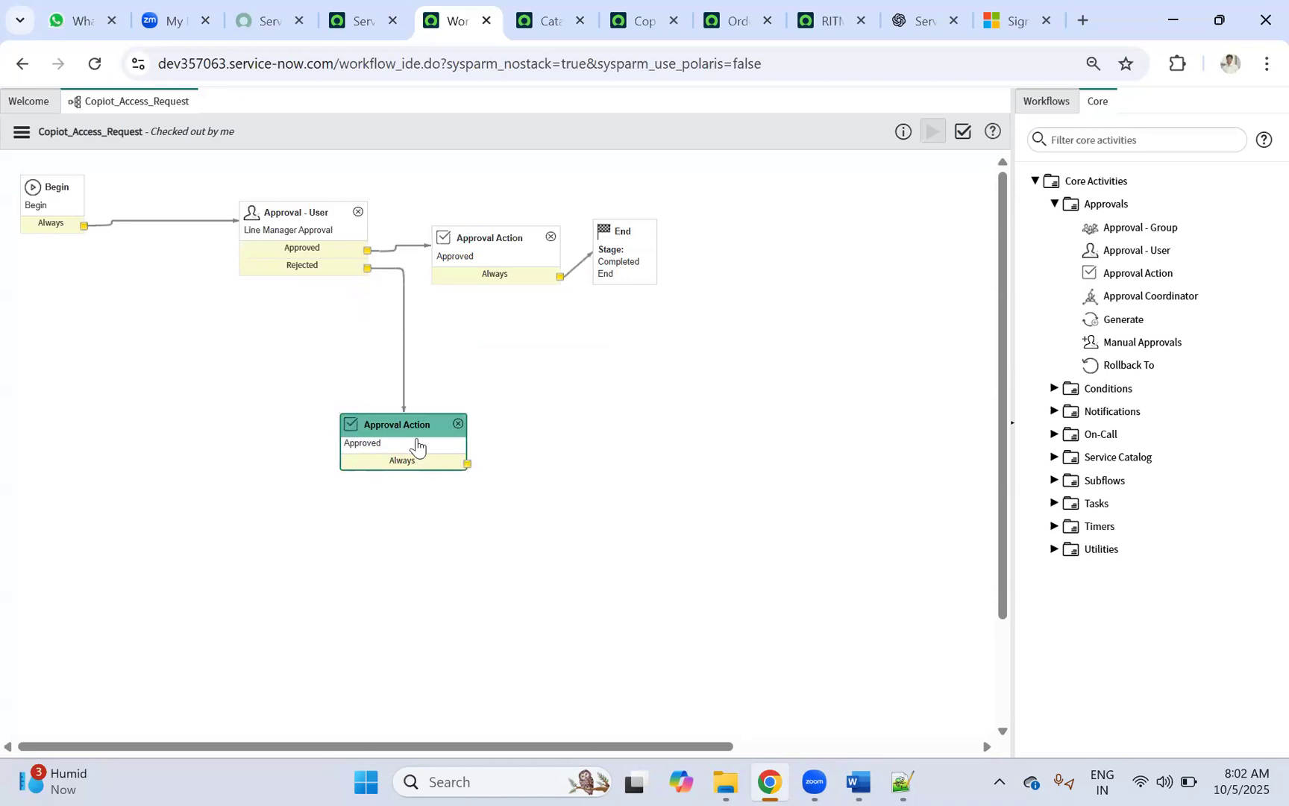
double_click(410, 430)
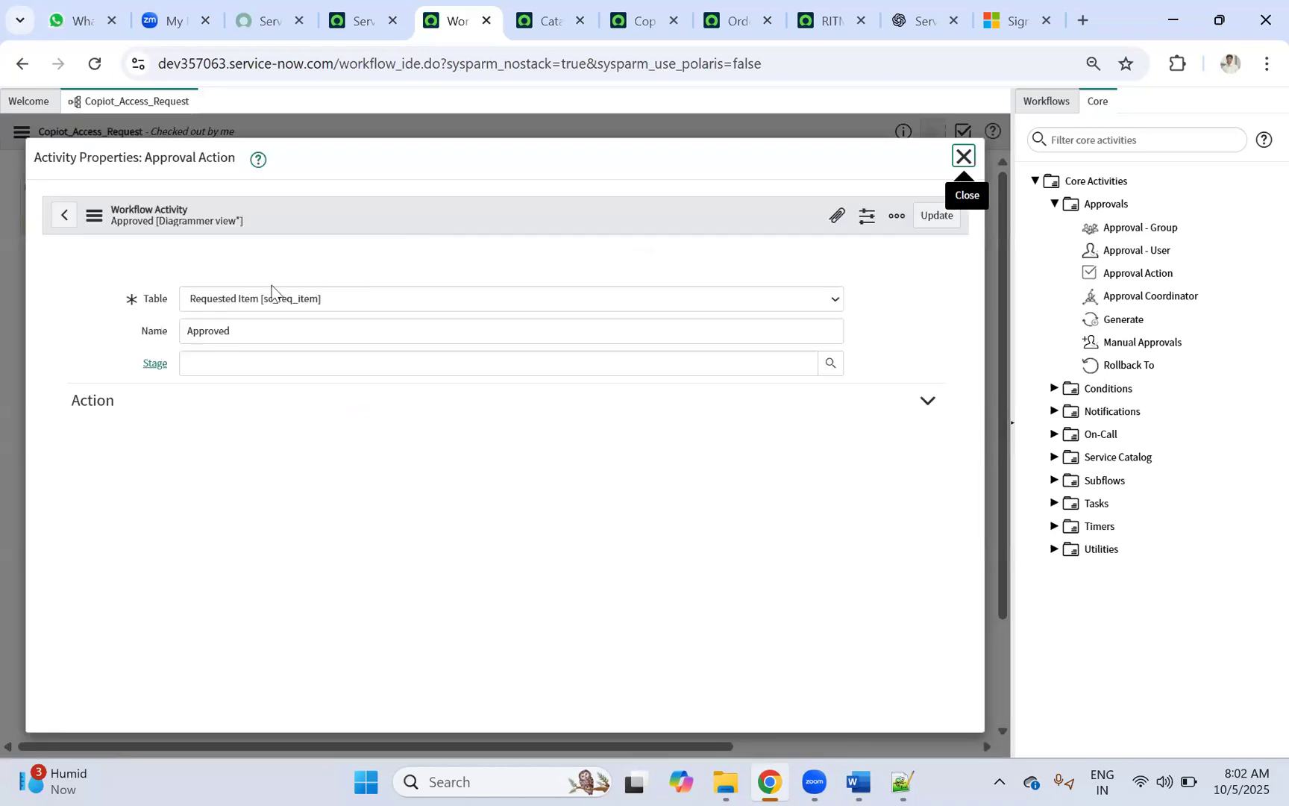
double_click(270, 309)
type("Rejected")
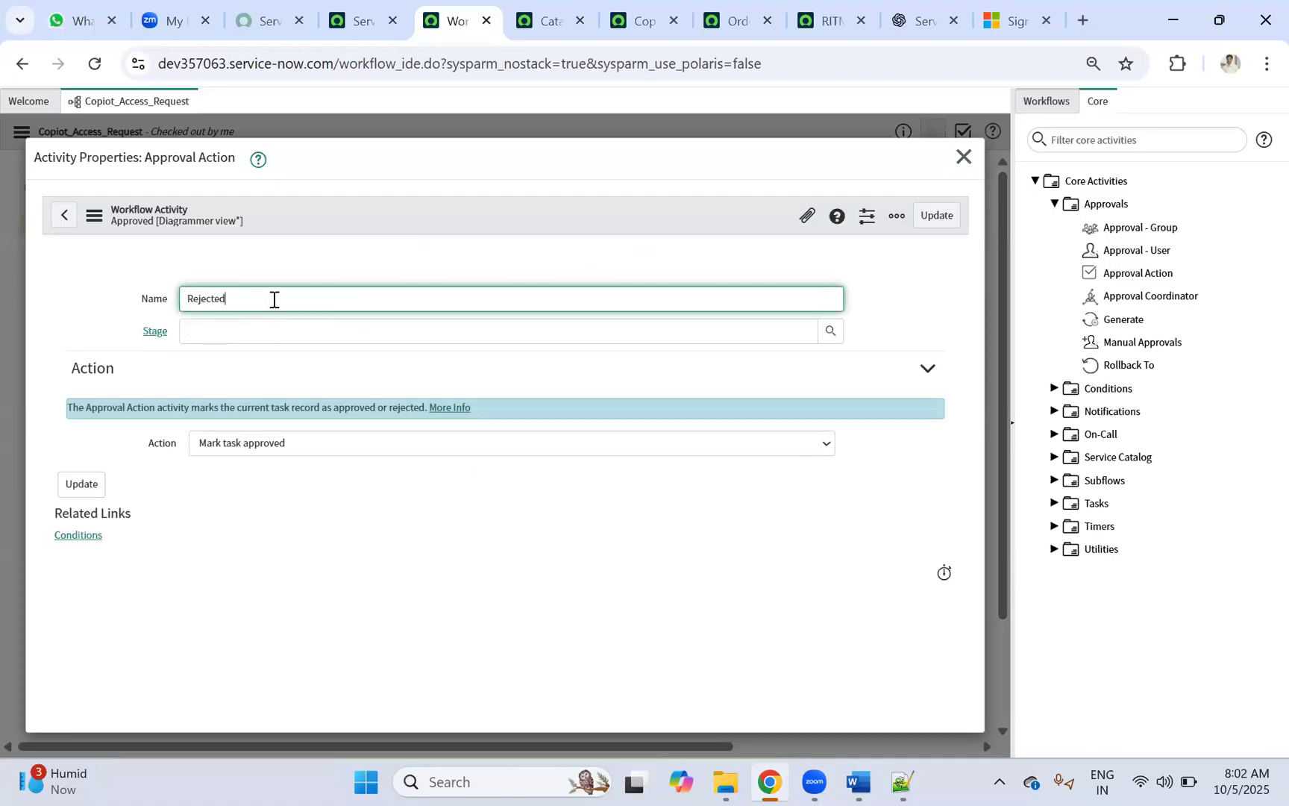
left_click(316, 442)
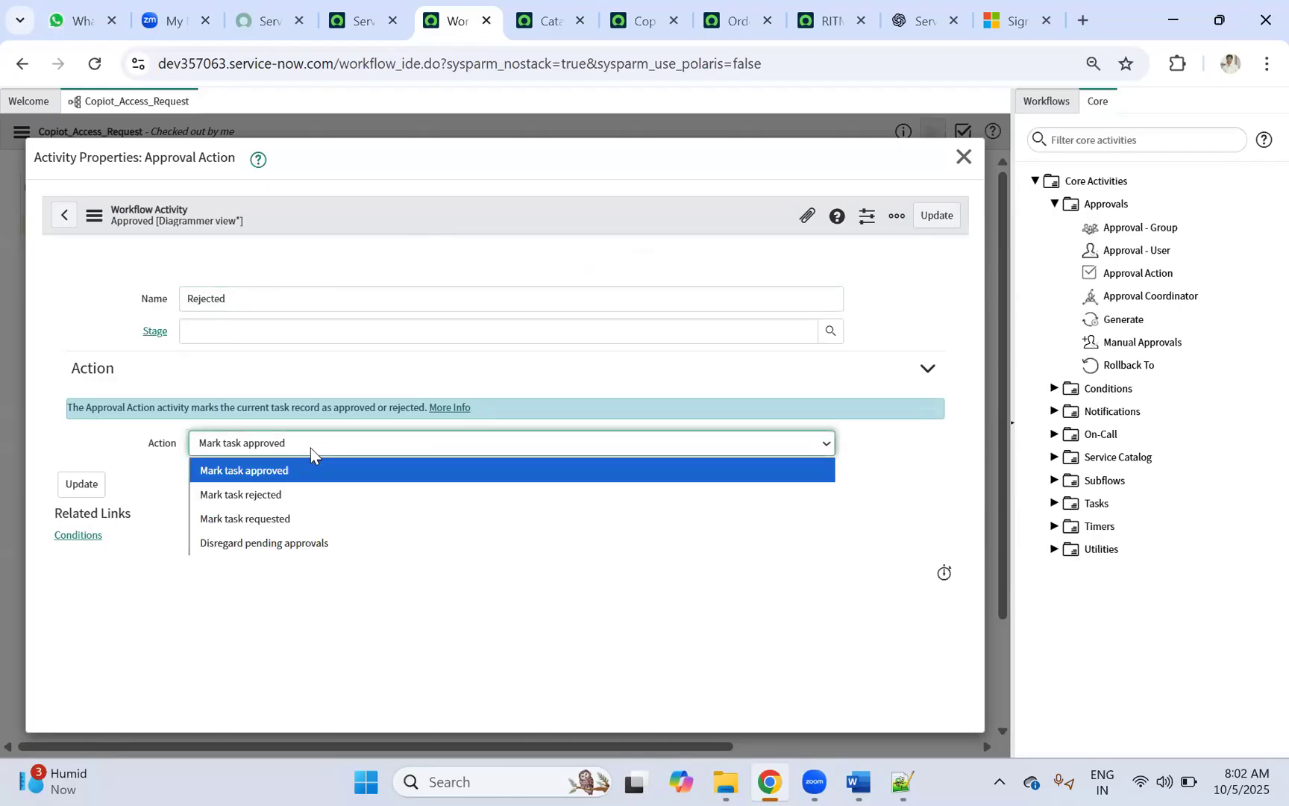
left_click(274, 496)
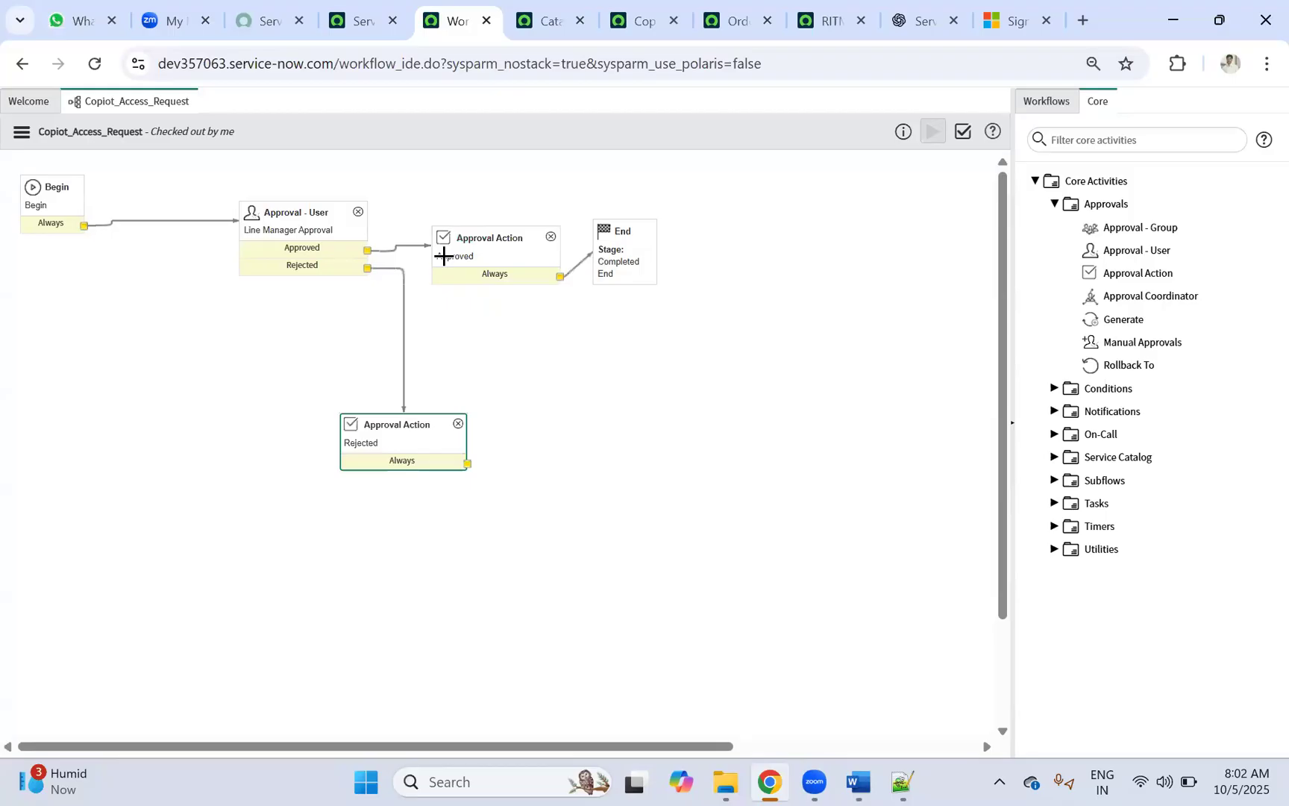
Step: Connect the Rejected approval action's Always exit to the End node
mouse_move(468, 463)
left_mouse_down()
mouse_move(645, 269)
mouse_move(720, 360)
mouse_move(758, 374)
left_mouse_up()
scroll(669, 234, "right", 5)
left_click_drag(224, 748, 2, 770)
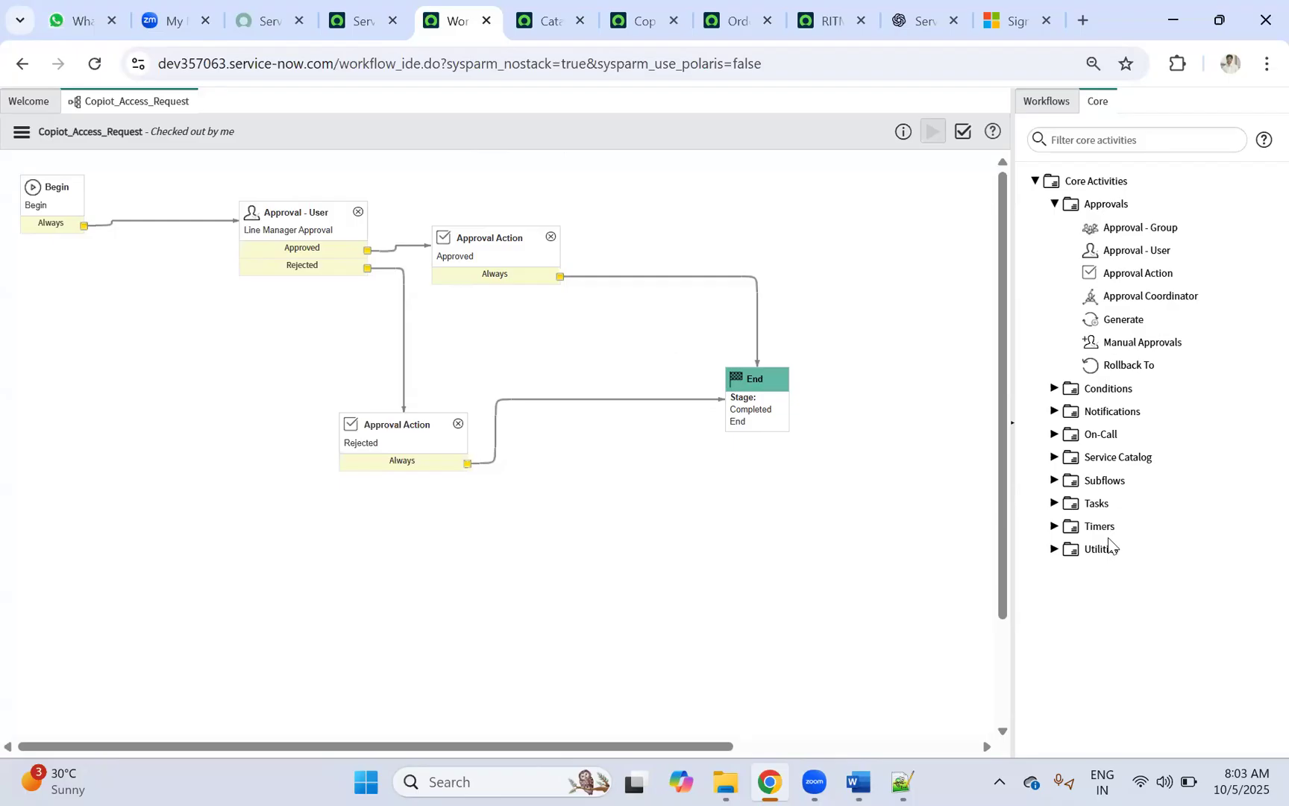
Step: Add a Catalog Task activity to the workflow and set its priority to 3 - Moderate
left_click(1058, 503)
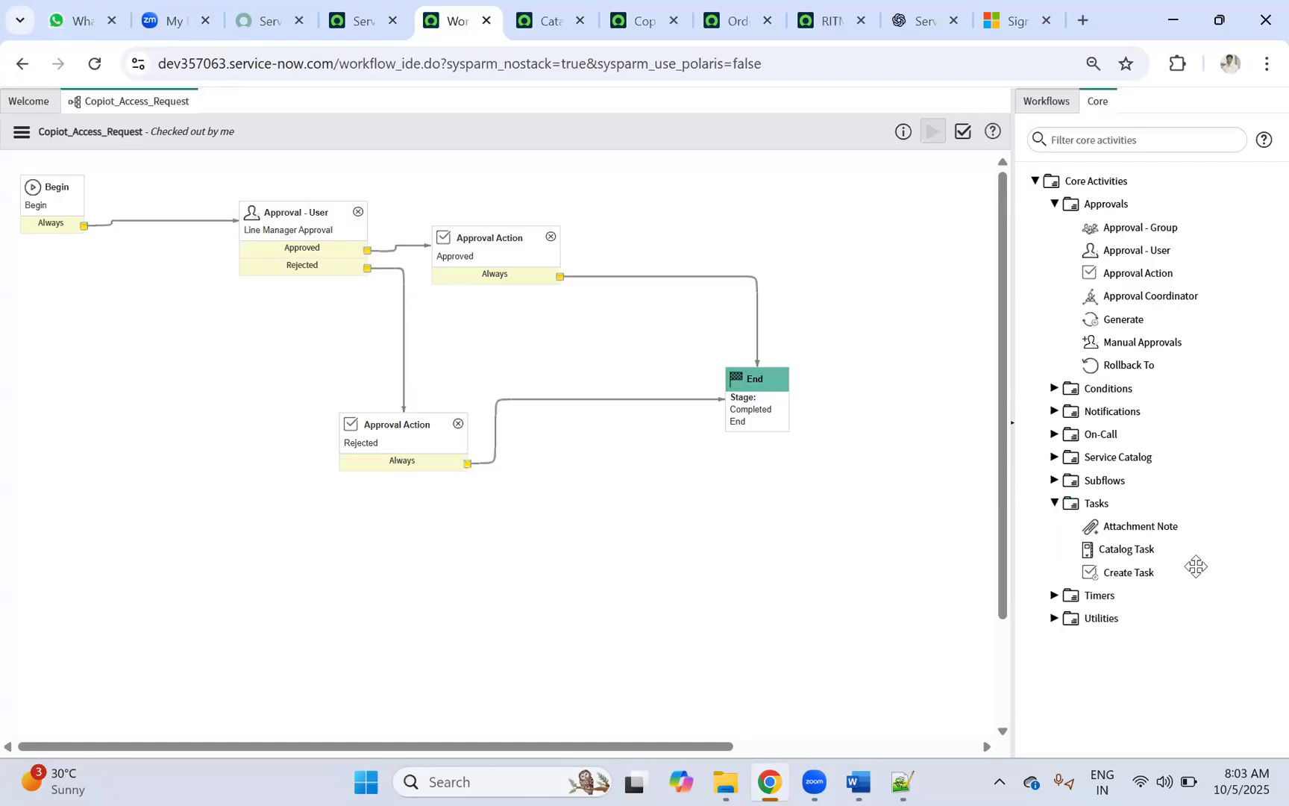
left_click_drag(1111, 548, 670, 435)
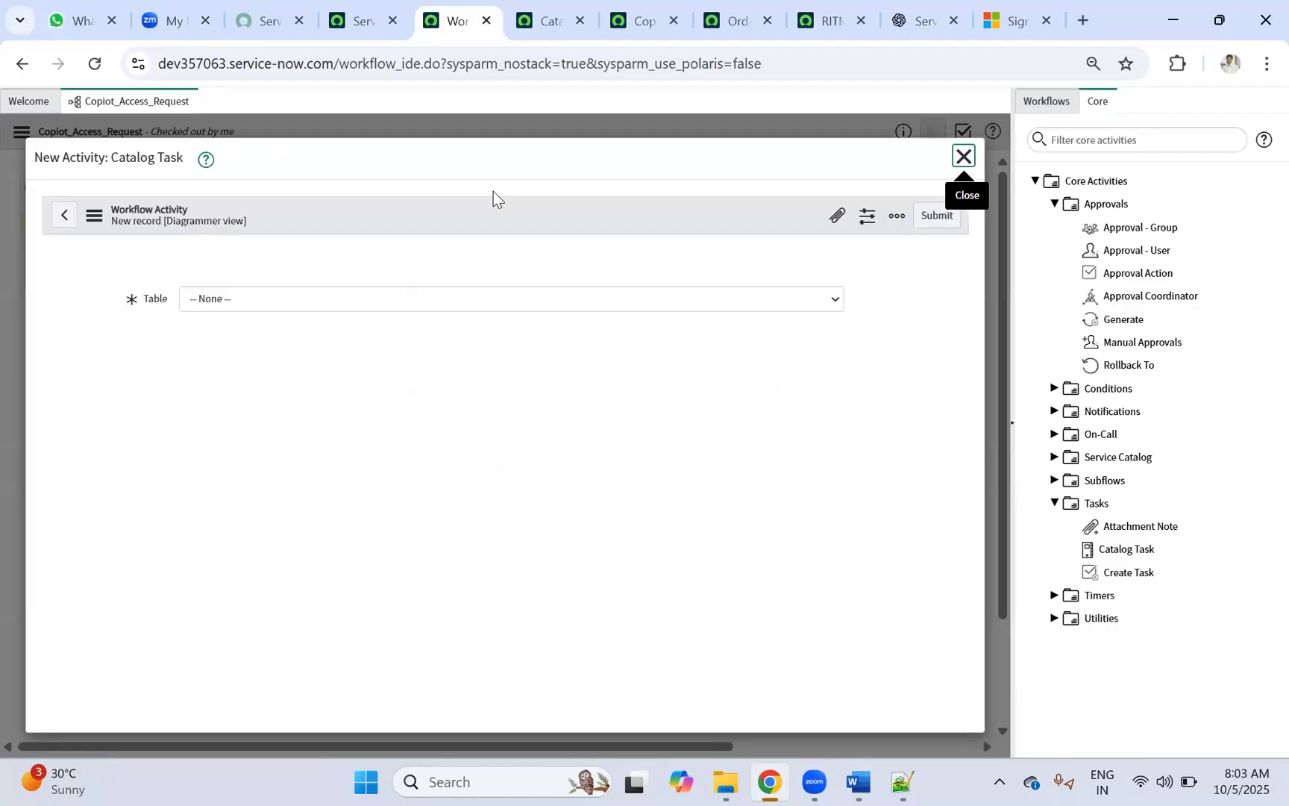
left_click(398, 328)
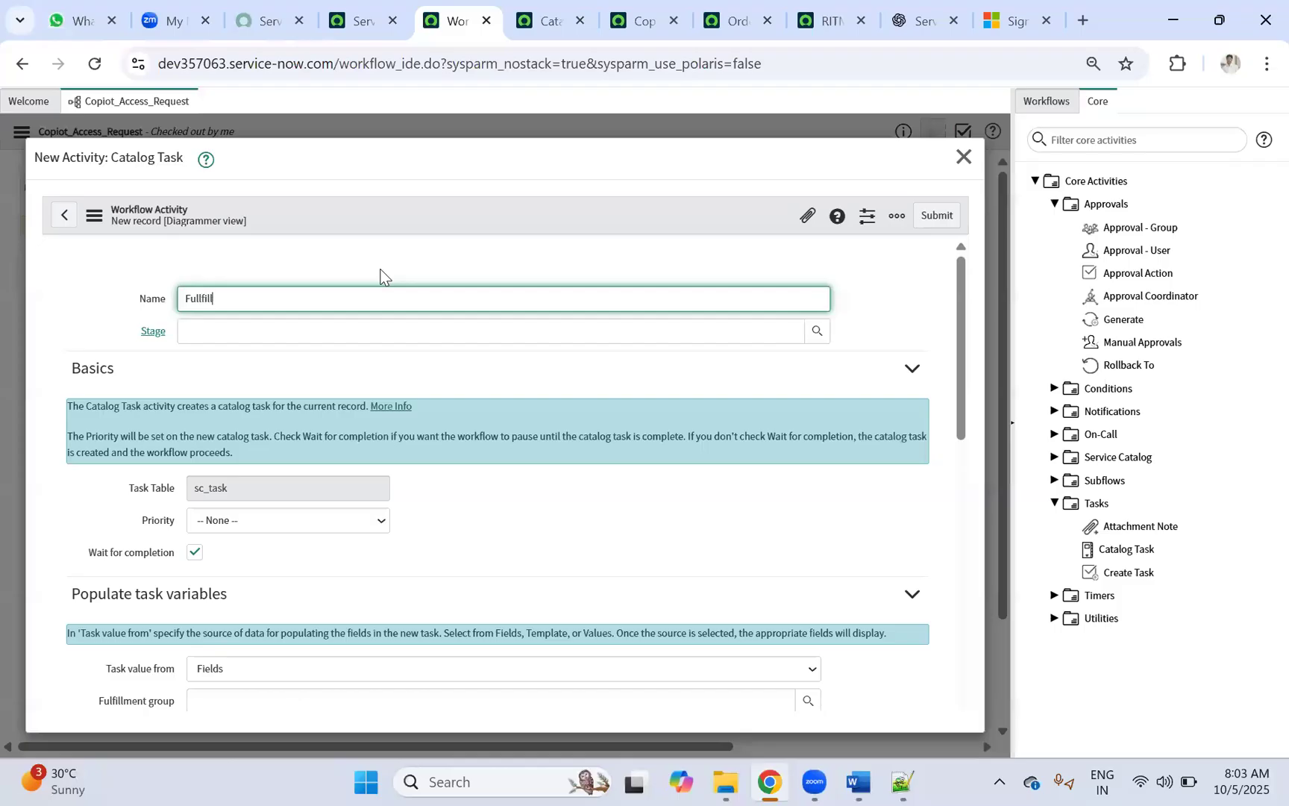
scroll(266, 500, "down", 3)
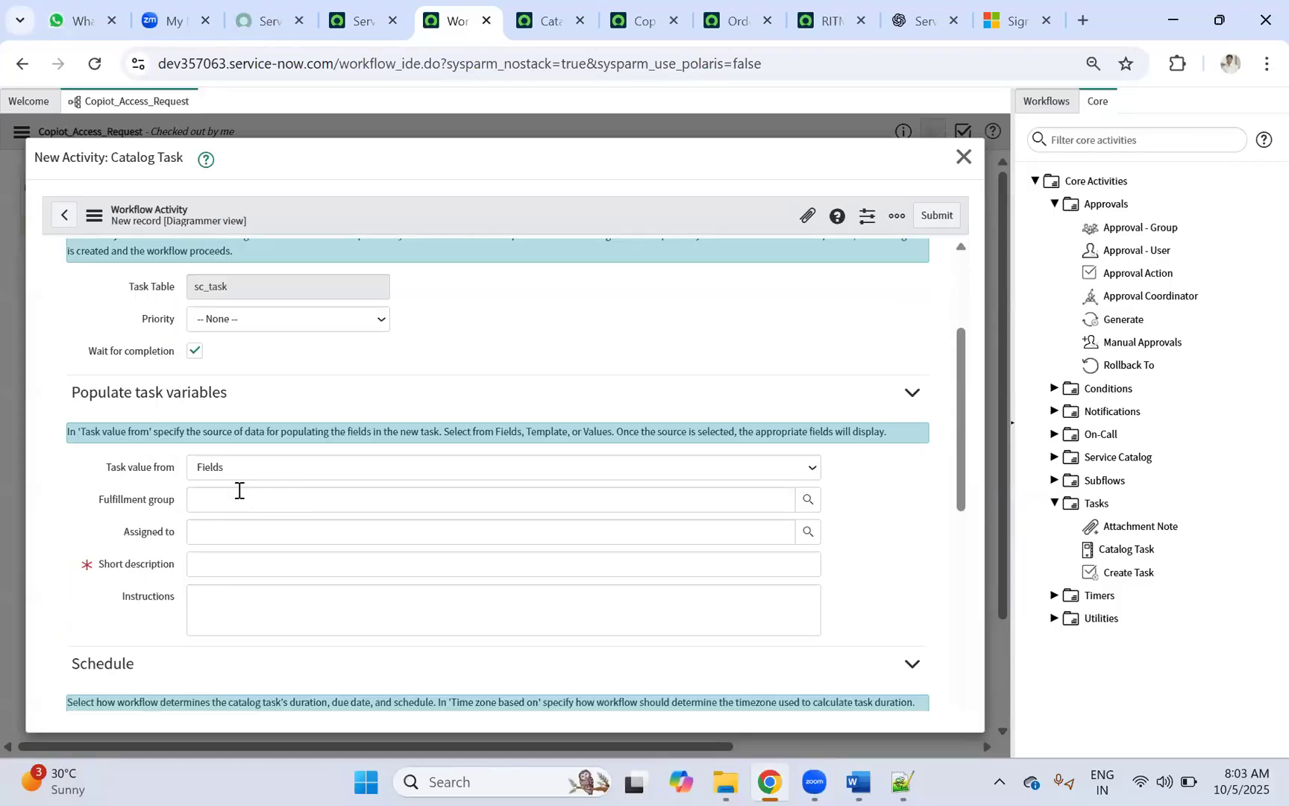
scroll(231, 499, "up", 1)
scroll(238, 322, "up", 3)
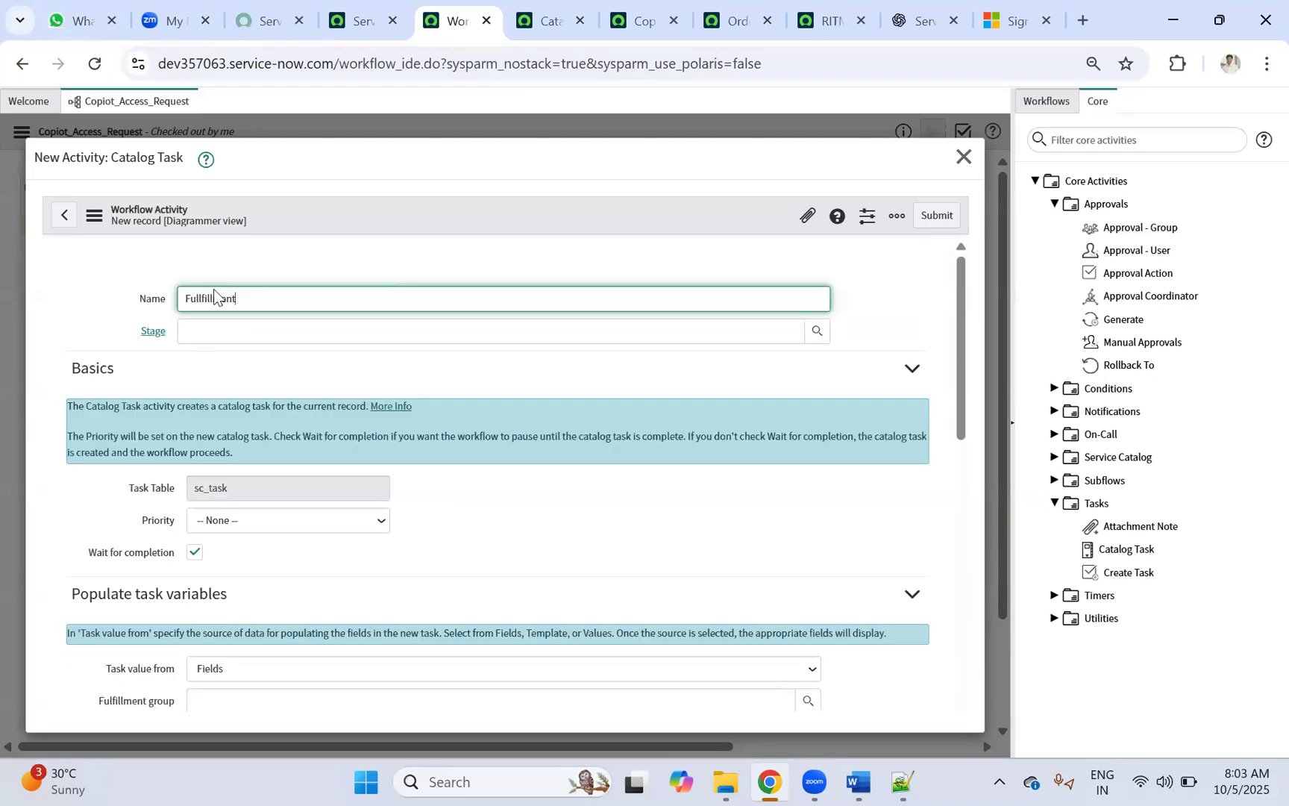
left_click(229, 520)
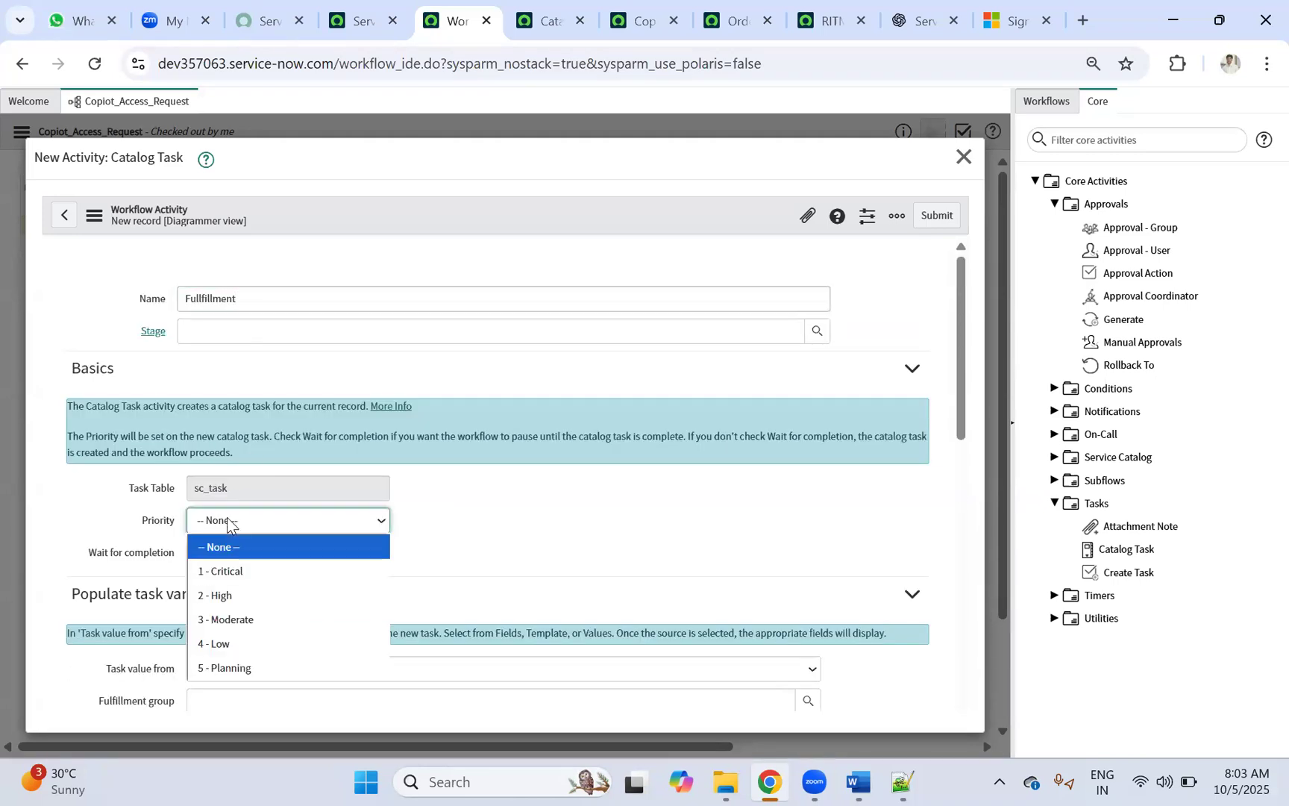
left_click(232, 620)
Step: Set fulfillment group Service Desk, with short description and instructions 'Copilot Access Enabling'
scroll(270, 459, "down", 3)
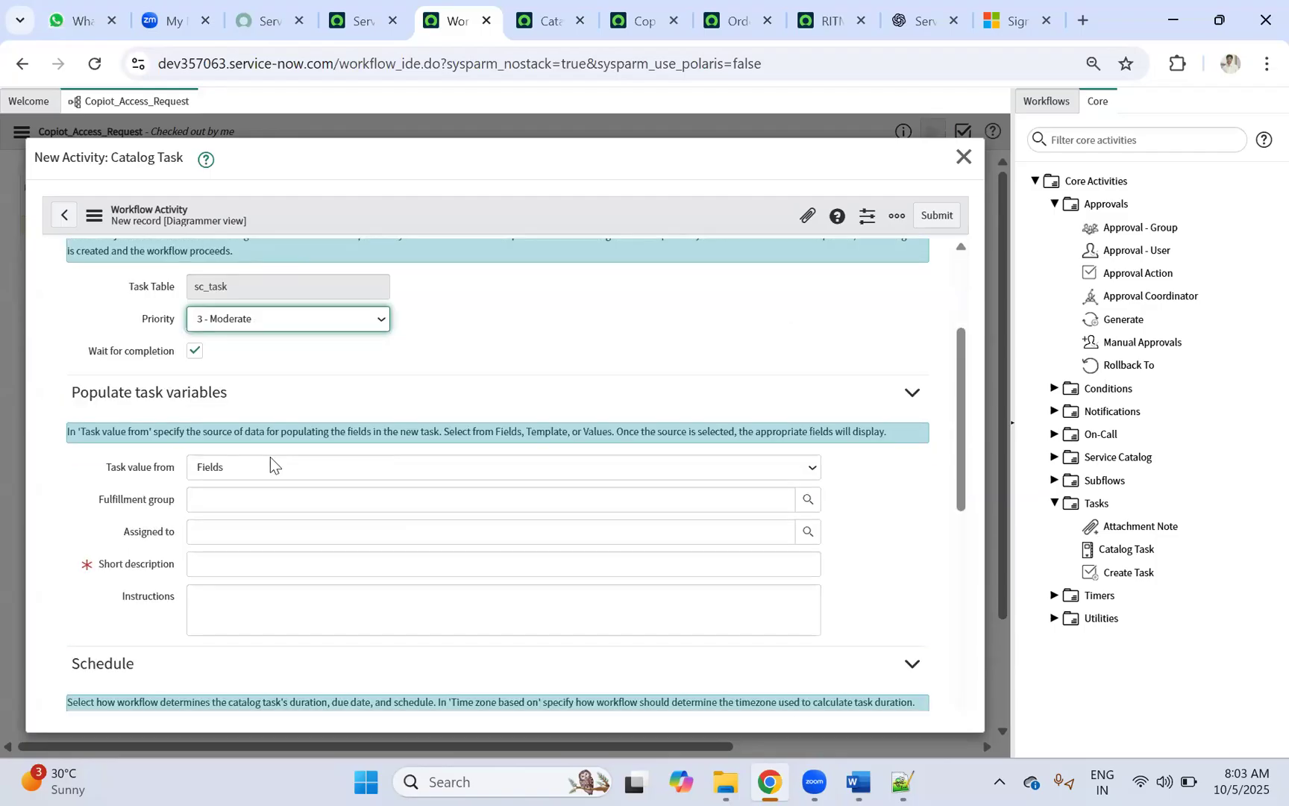
left_click(230, 500)
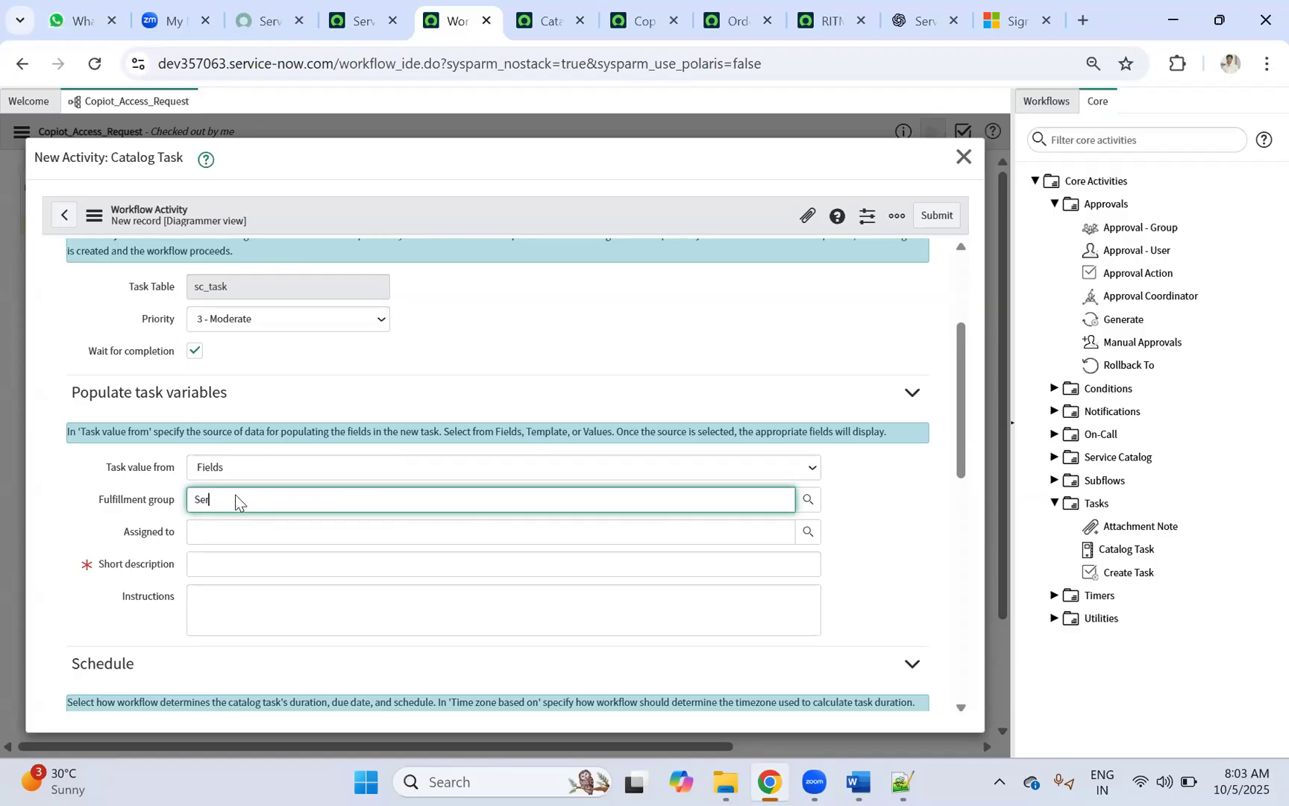
left_click(228, 520)
left_click(216, 567)
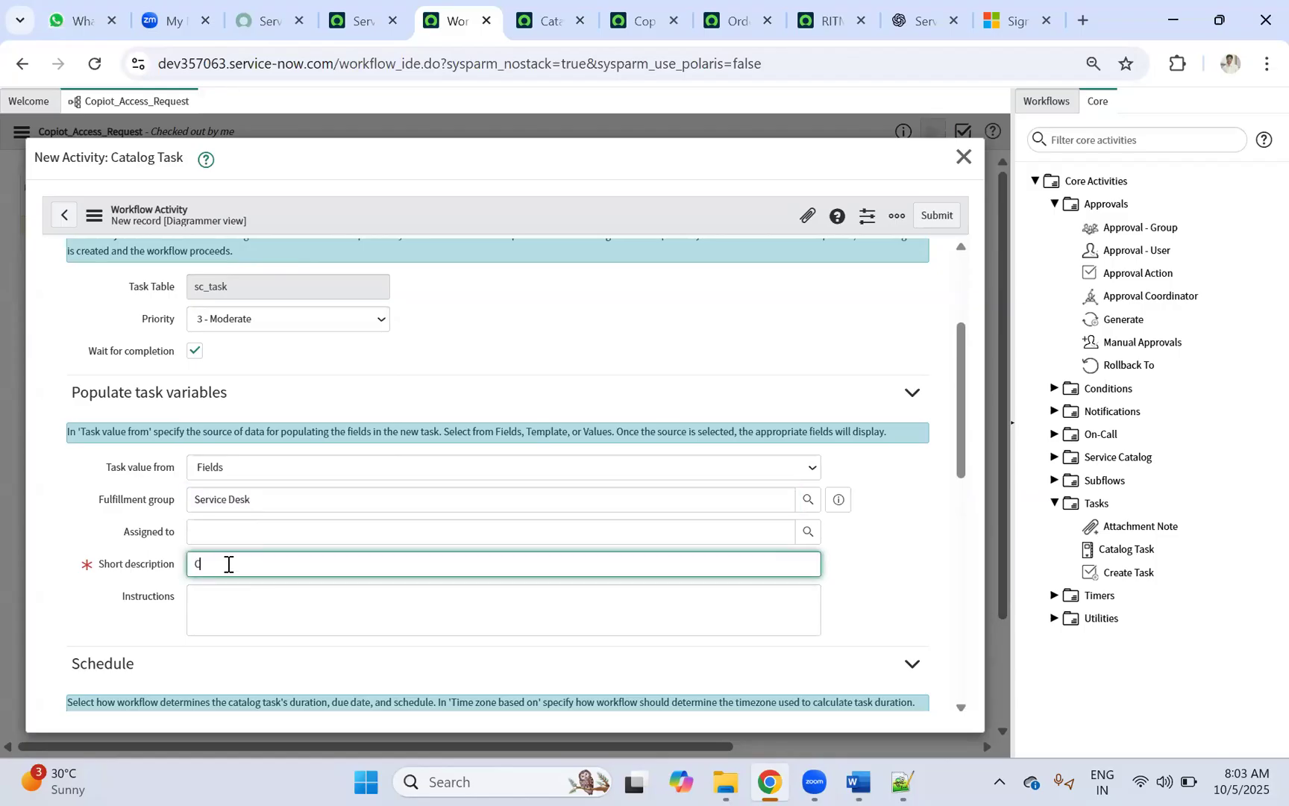
type("Copilot Access Enabling")
key("ctrl+a")
left_click(237, 610)
key("ctrl+v")
Step: Check the Service Desk assignment on the task form, then go to the Catalog Items list
left_click(232, 526)
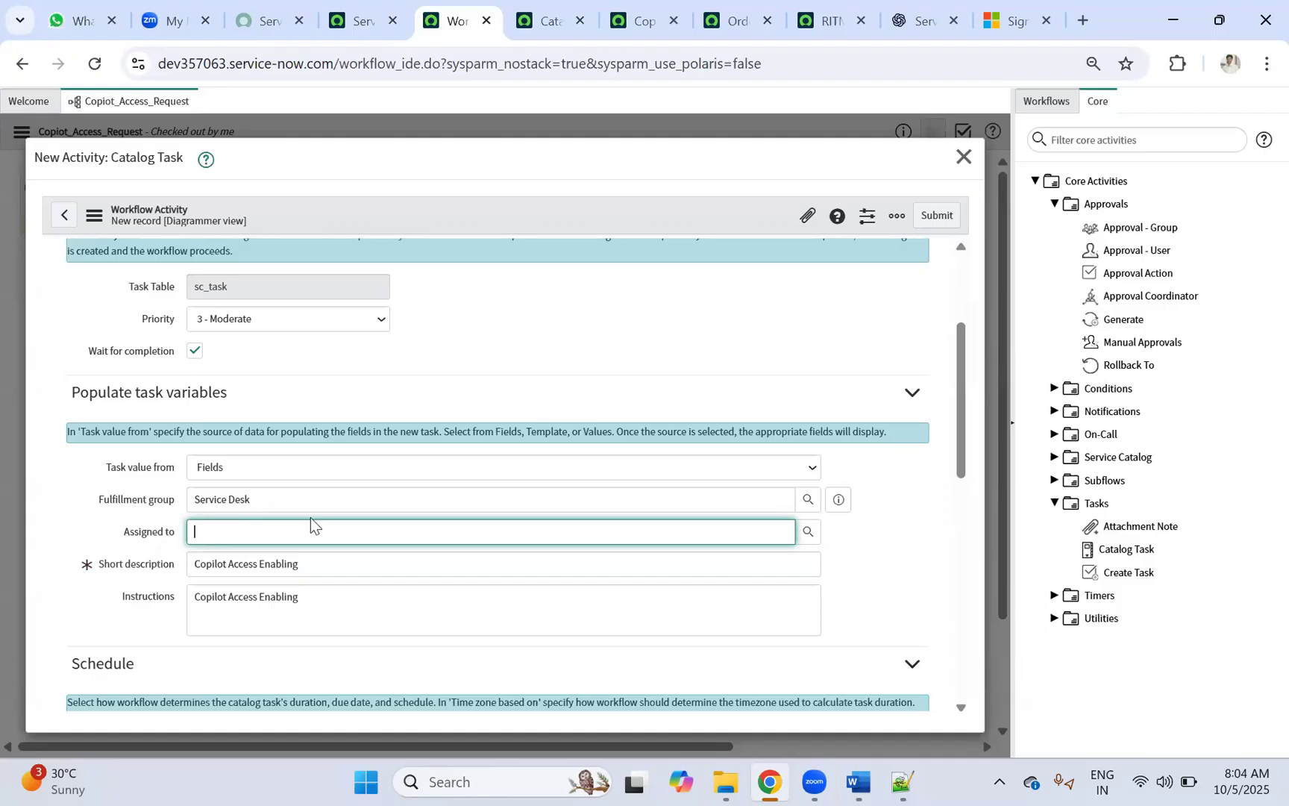
triple_click(305, 499)
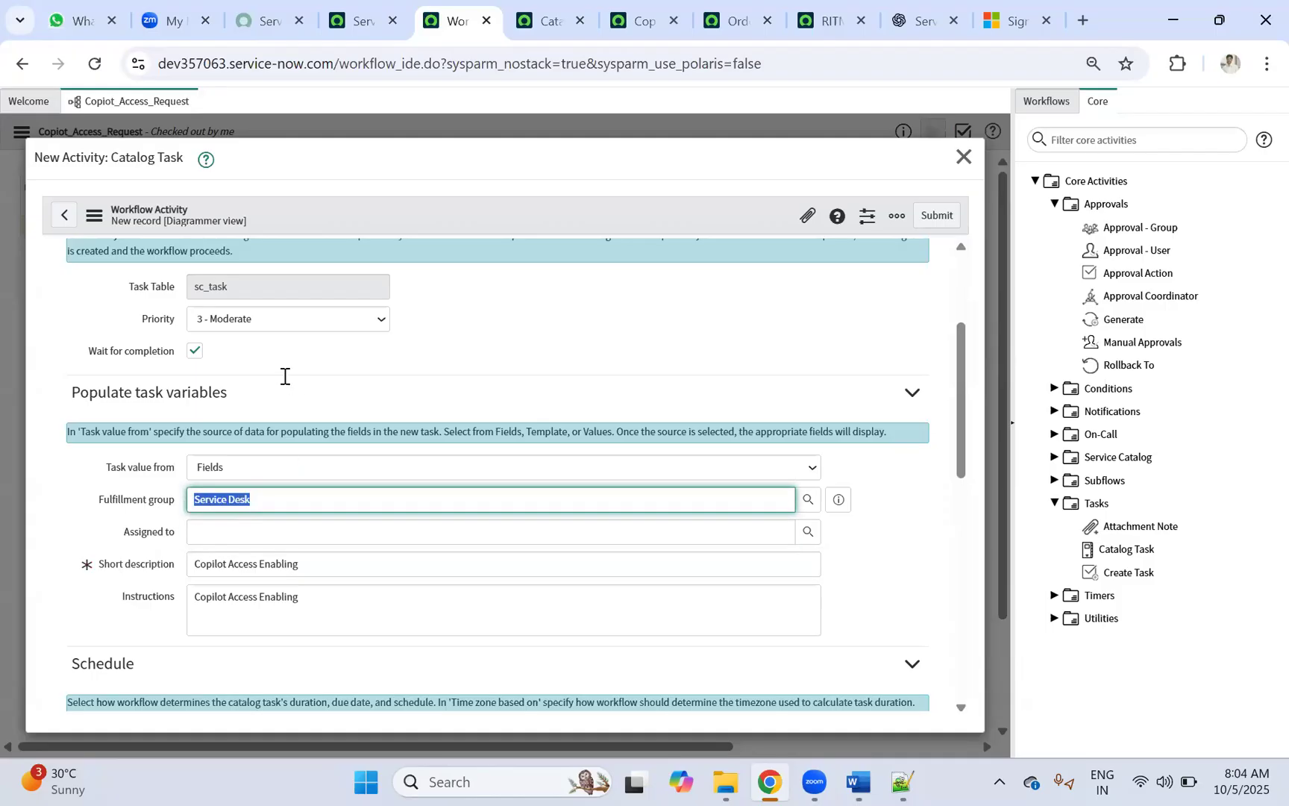
scroll(283, 376, "down", 4)
scroll(283, 376, "down", 3)
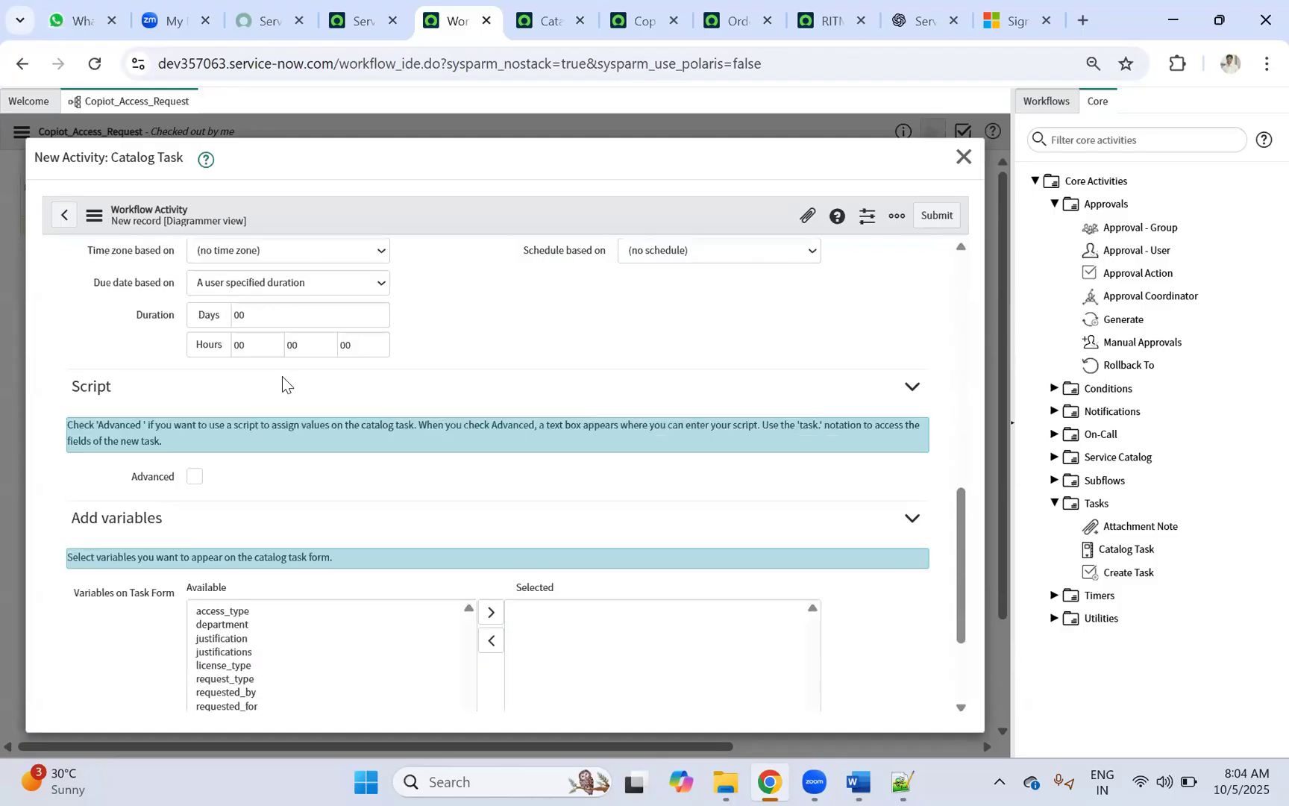
scroll(282, 376, "down", 2)
scroll(285, 382, "up", 10)
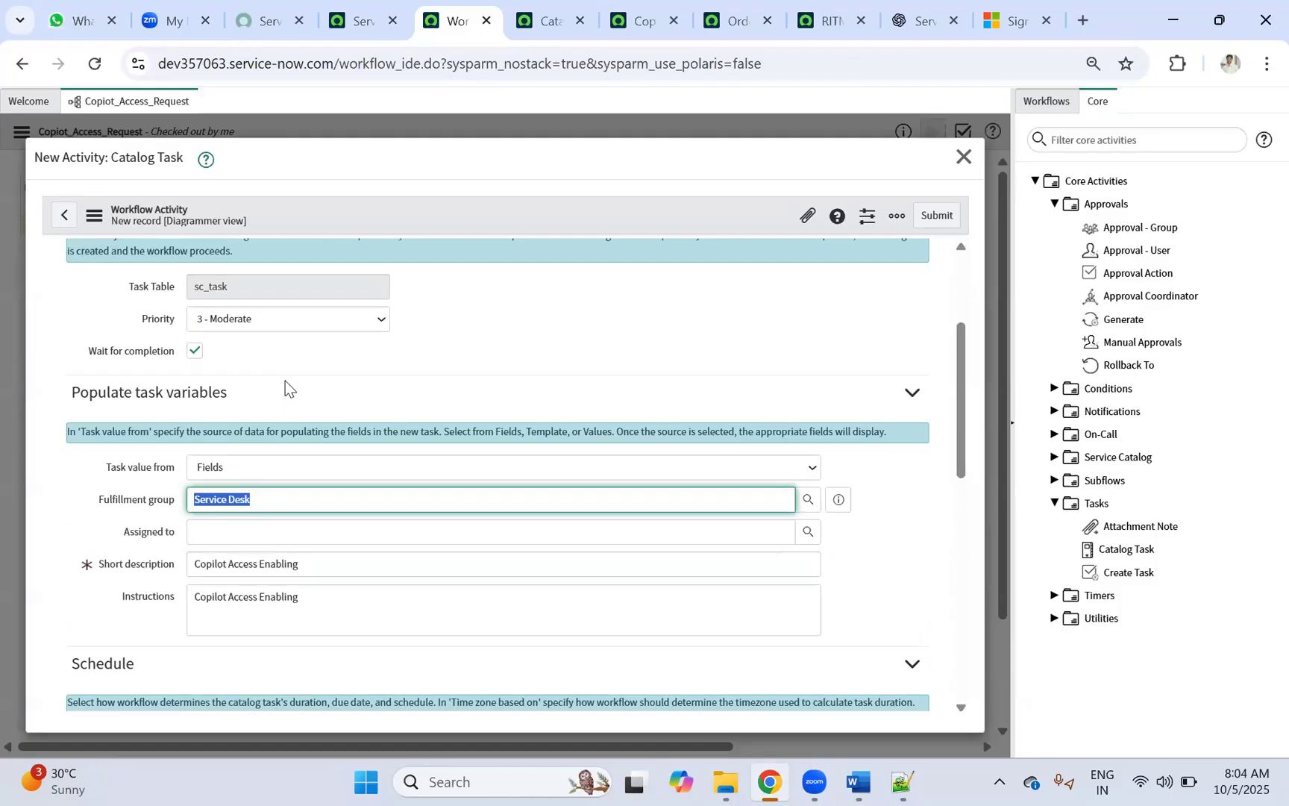
scroll(286, 382, "down", 5)
left_click(550, 22)
Step: Open catalog task SCTASK0010003 from requested item RITM0010003 and review its details
left_click(624, 18)
left_click(738, 18)
left_click(816, 16)
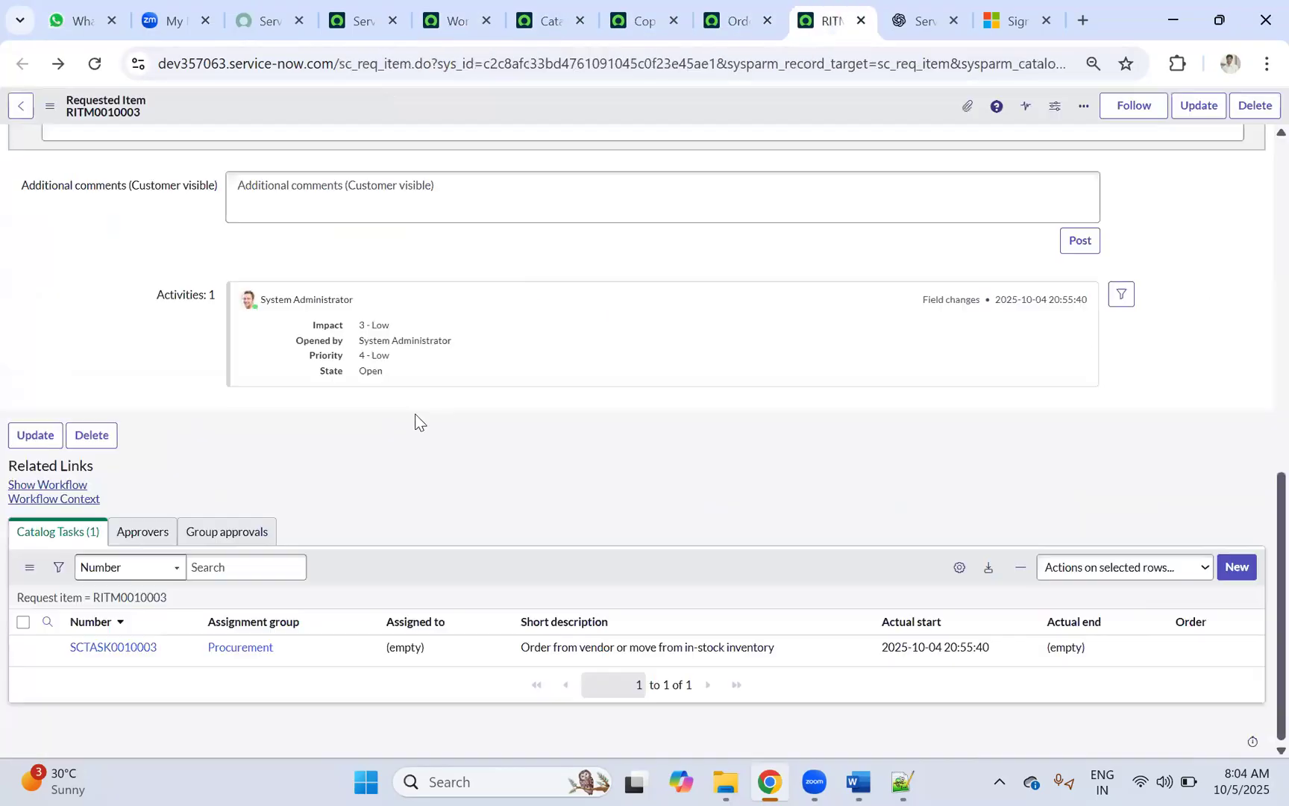
left_click(106, 651)
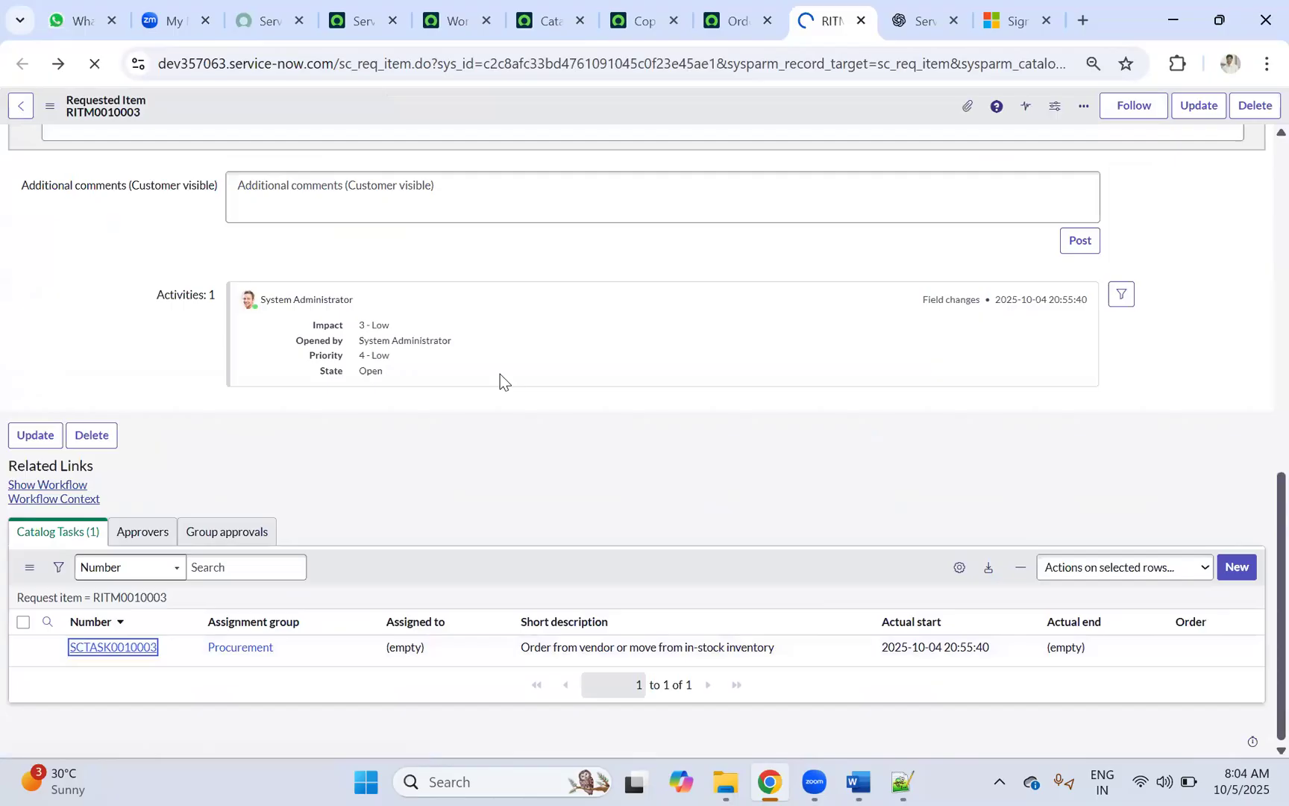
scroll(500, 374, "down", 2)
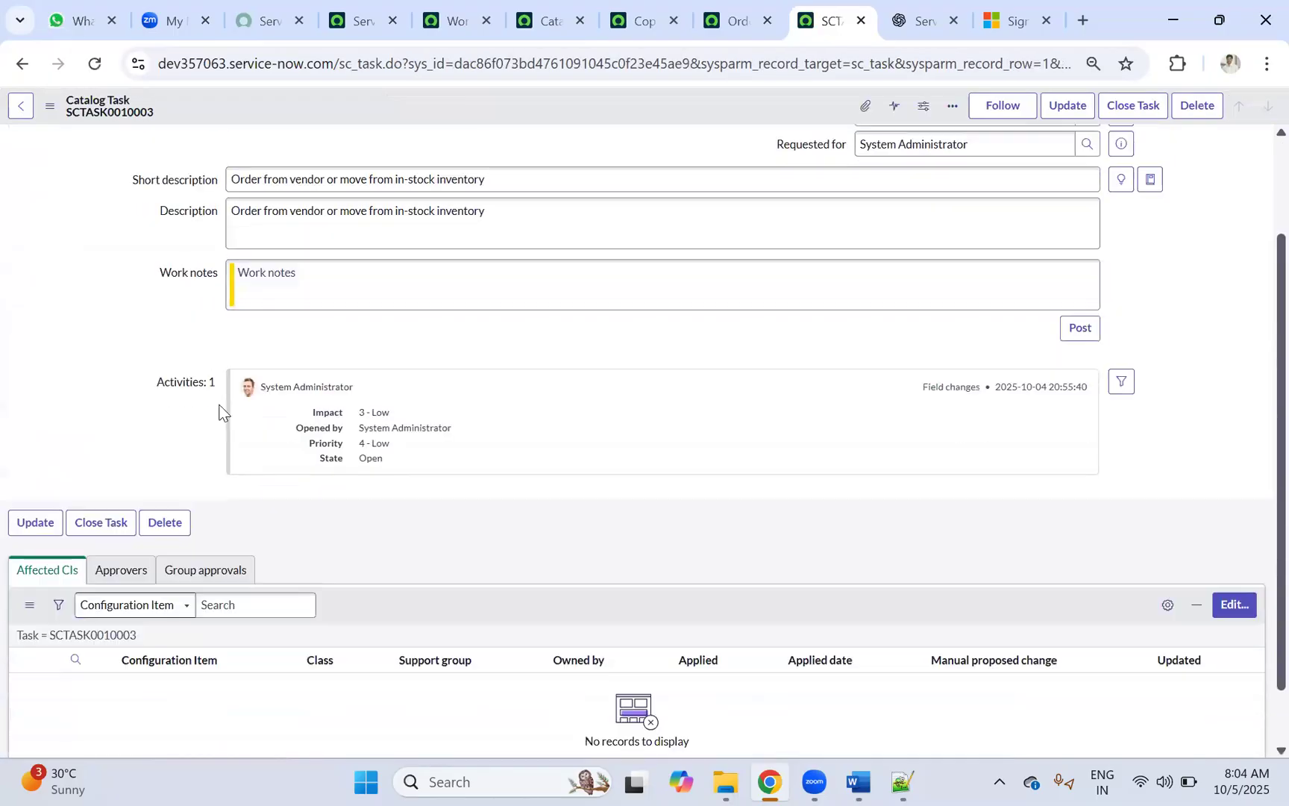
scroll(161, 556, "up", 2)
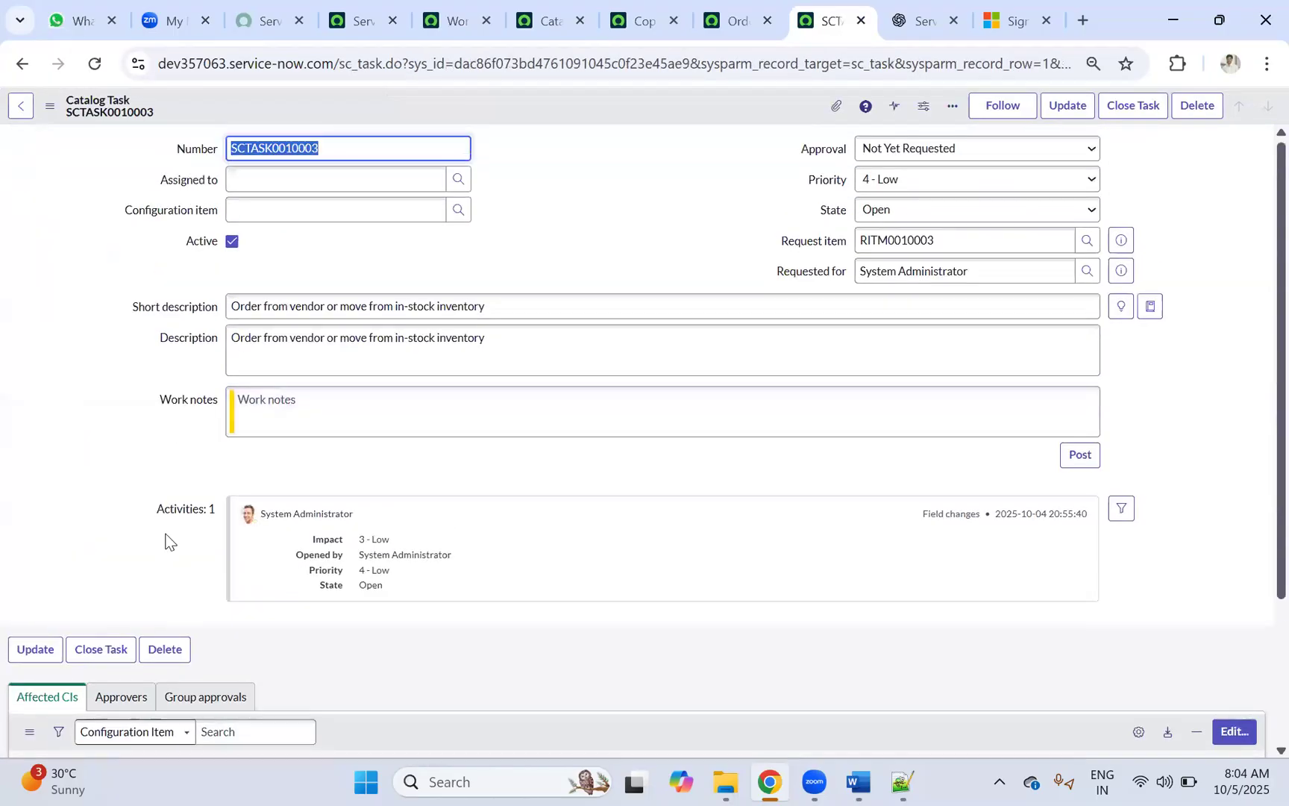
scroll(191, 317, "down", 3)
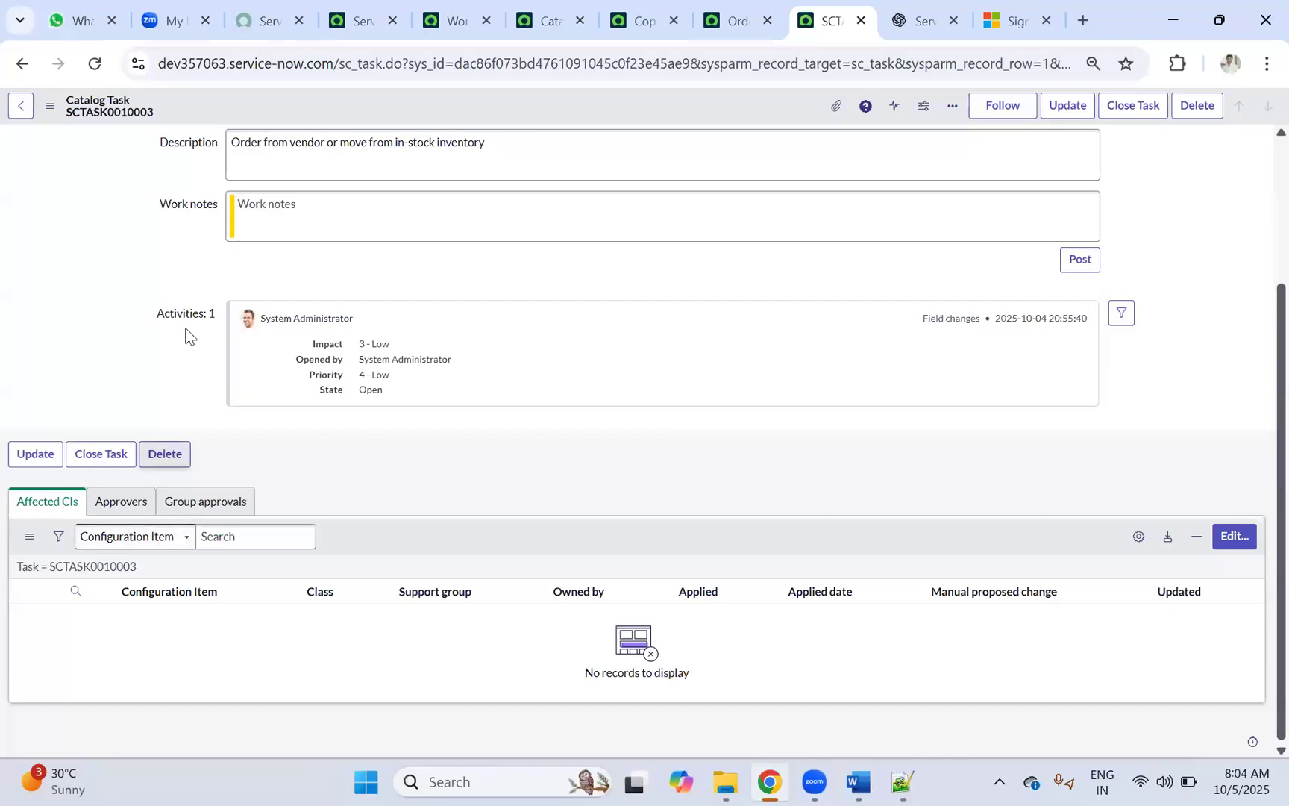
scroll(201, 276, "up", 3)
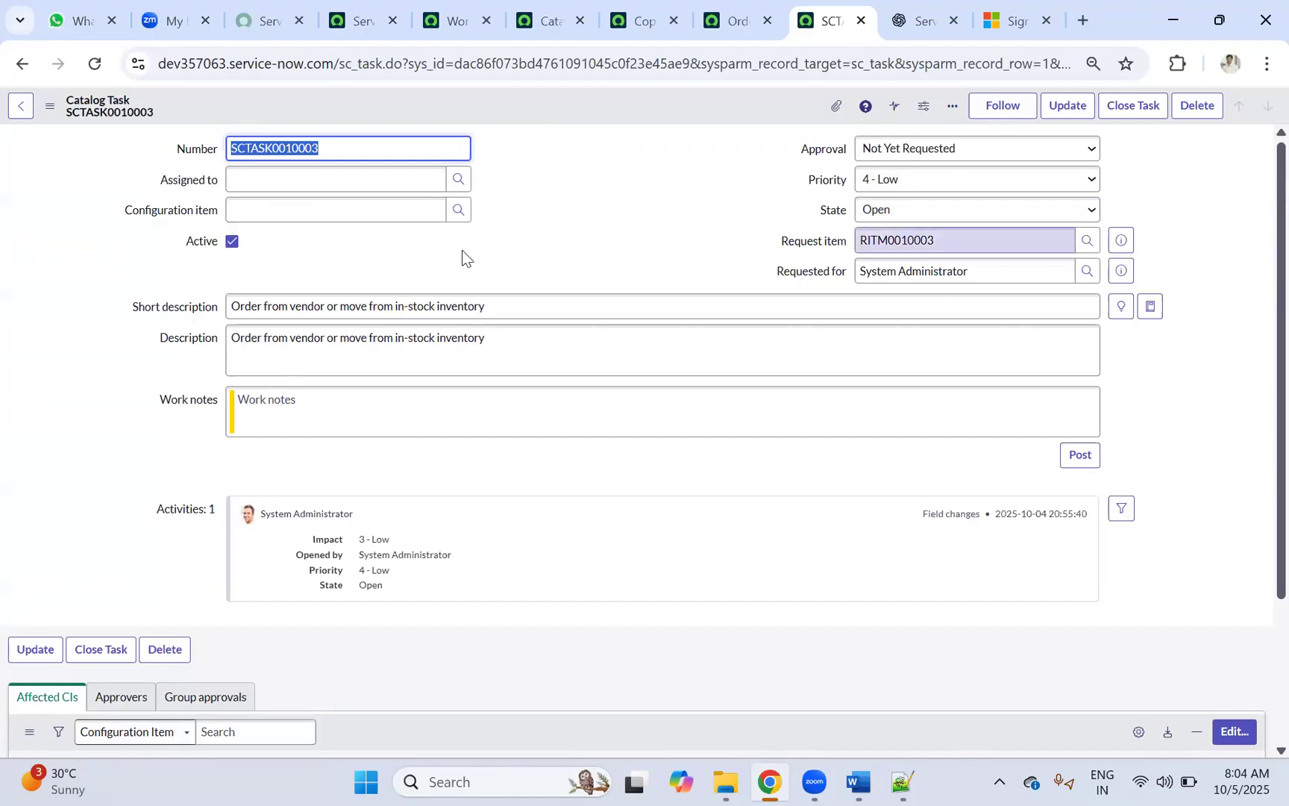
Step: In the workflow editor, add all nine catalog variables to the task and submit the Fulfillment Catalog Task
left_click(642, 20)
left_click(551, 14)
left_click(450, 21)
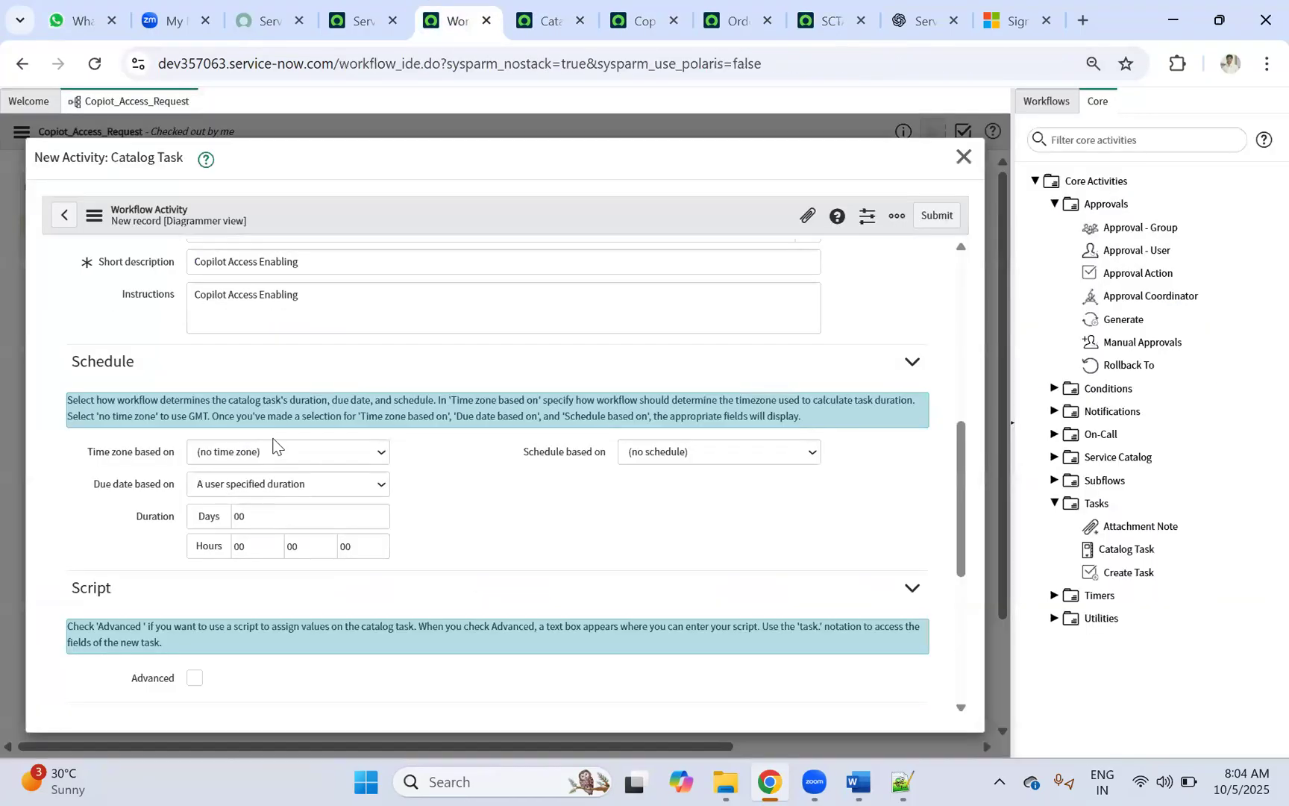
scroll(273, 446, "down", 5)
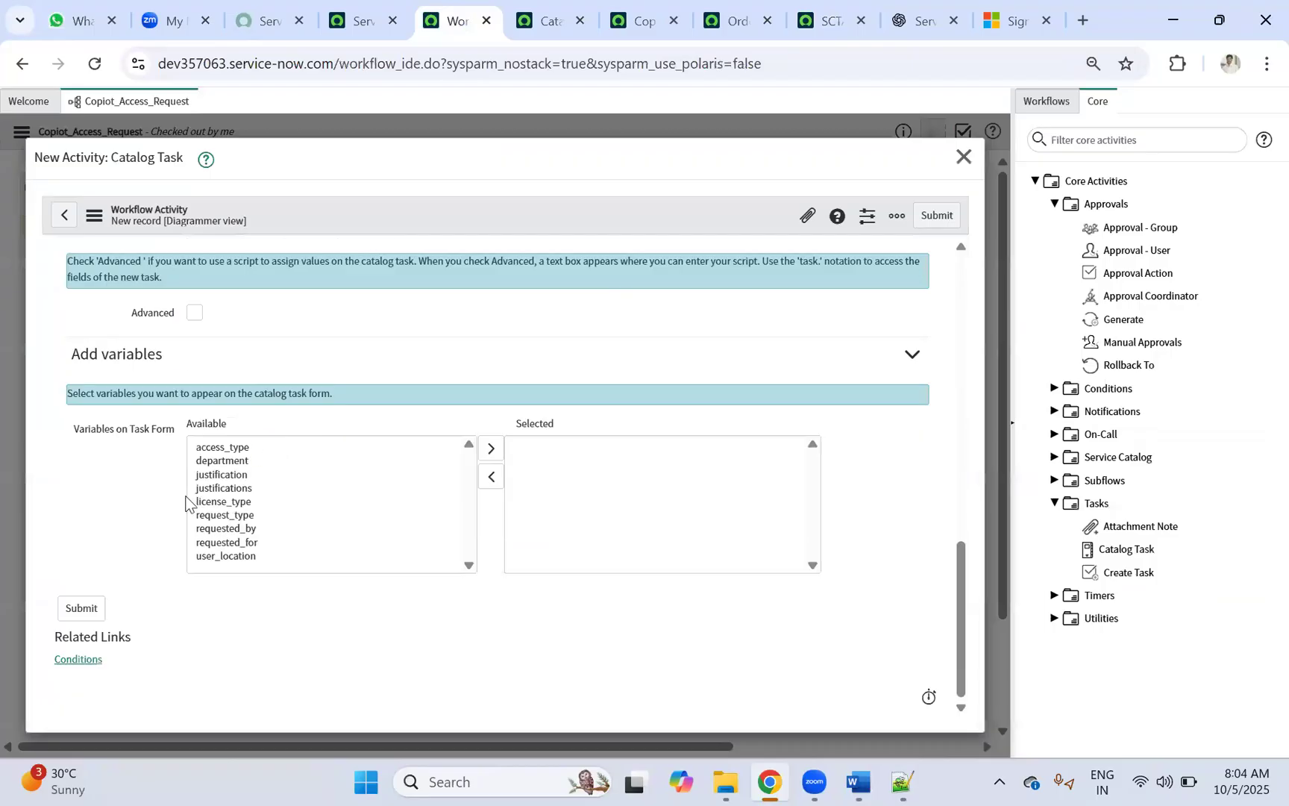
left_click(221, 448)
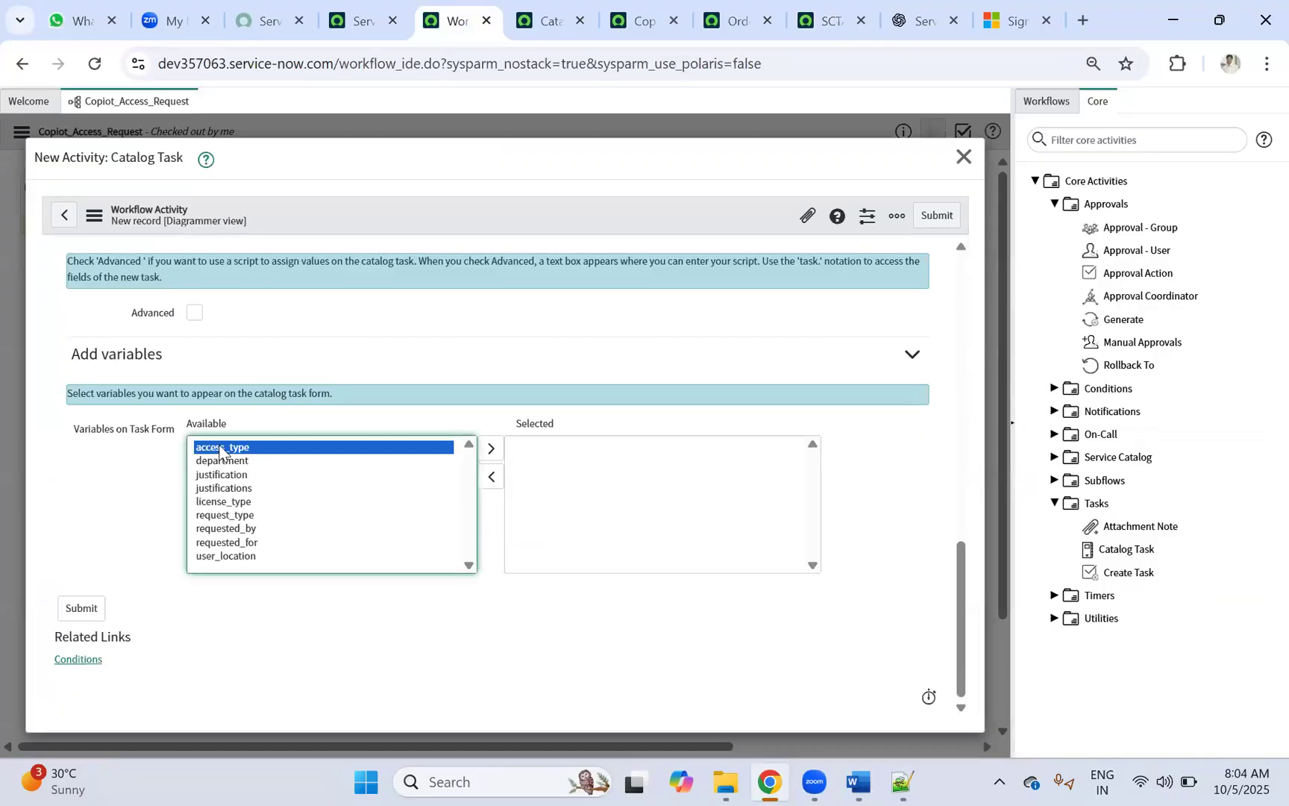
left_click(237, 556, "shift")
left_click(492, 449)
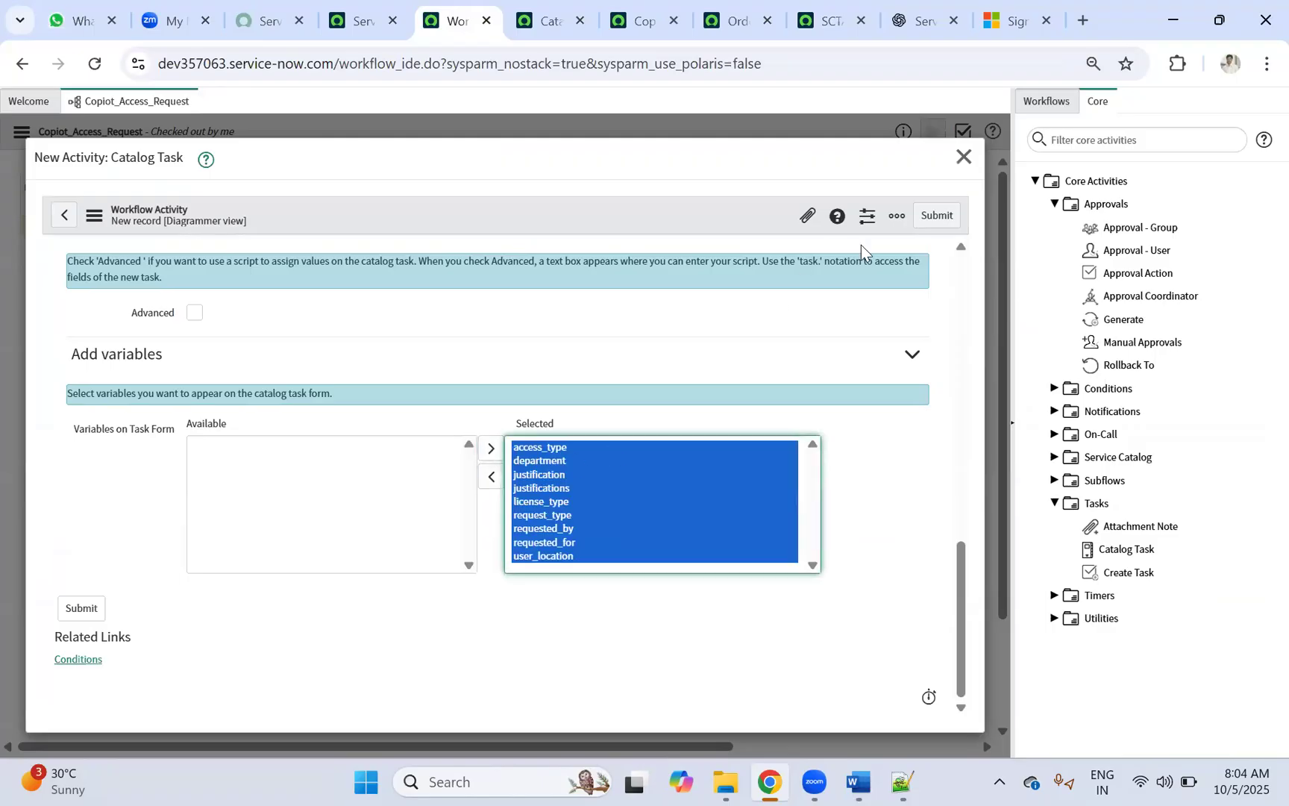
left_click(933, 218)
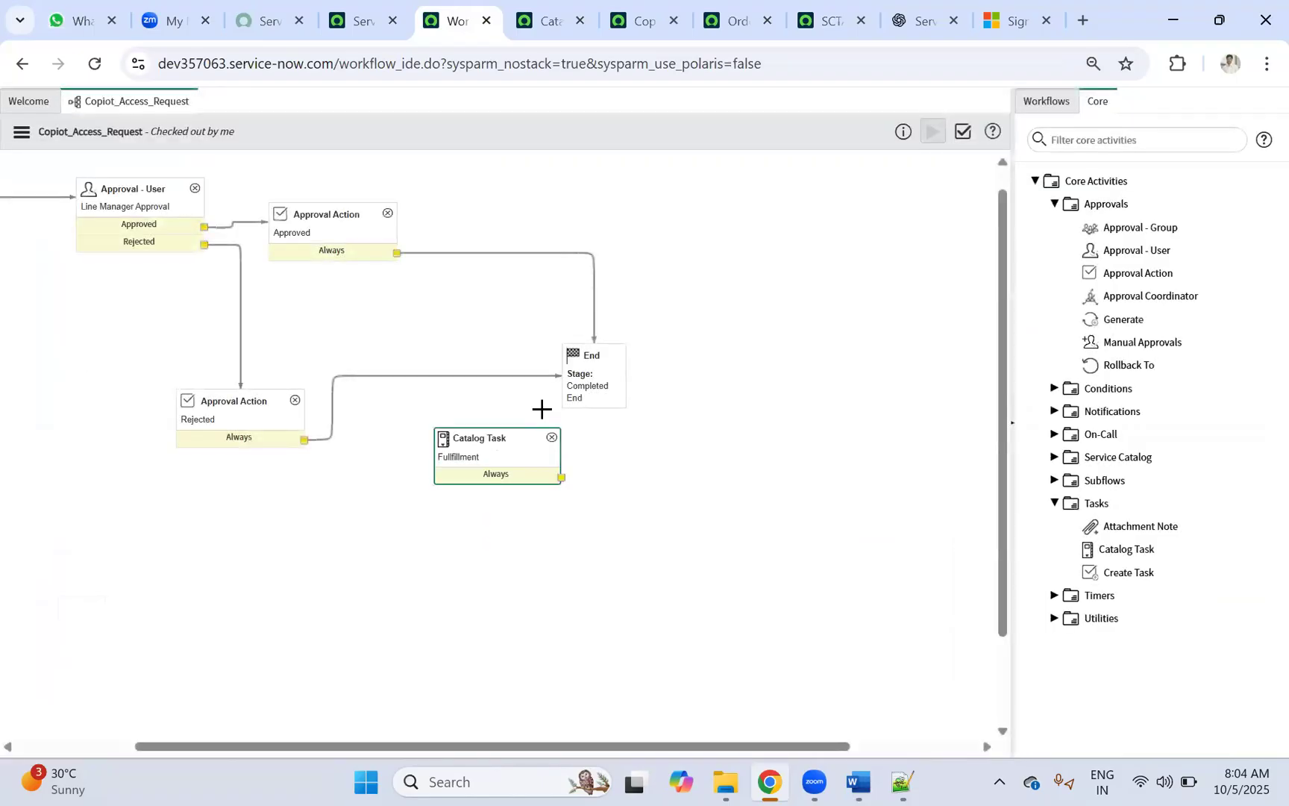
Step: Route the Approved action through the Fulfillment Catalog Task to End, removing the direct connector
left_click_drag(617, 361, 729, 359)
left_click(513, 274)
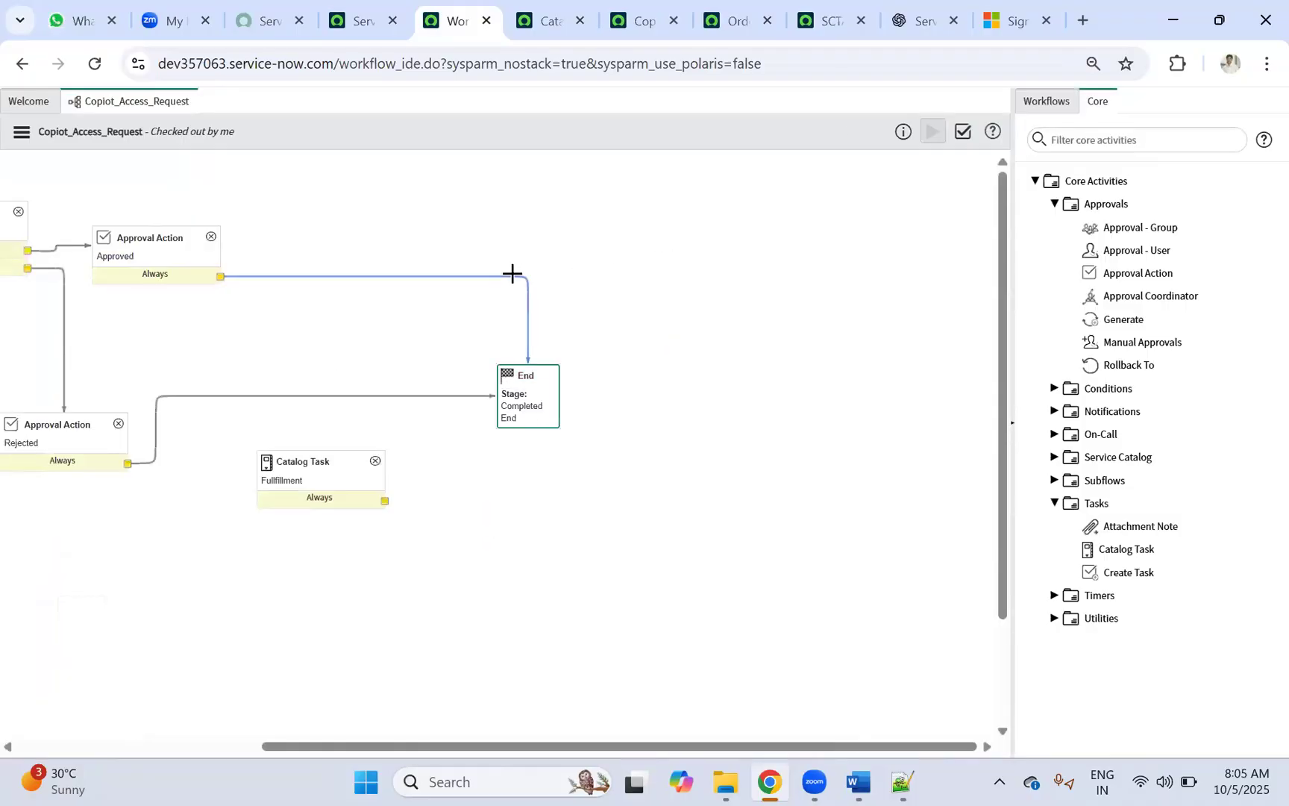
key("Delete")
left_click_drag(300, 460, 415, 283)
left_click_drag(291, 277, 444, 285)
left_click_drag(561, 314, 587, 405)
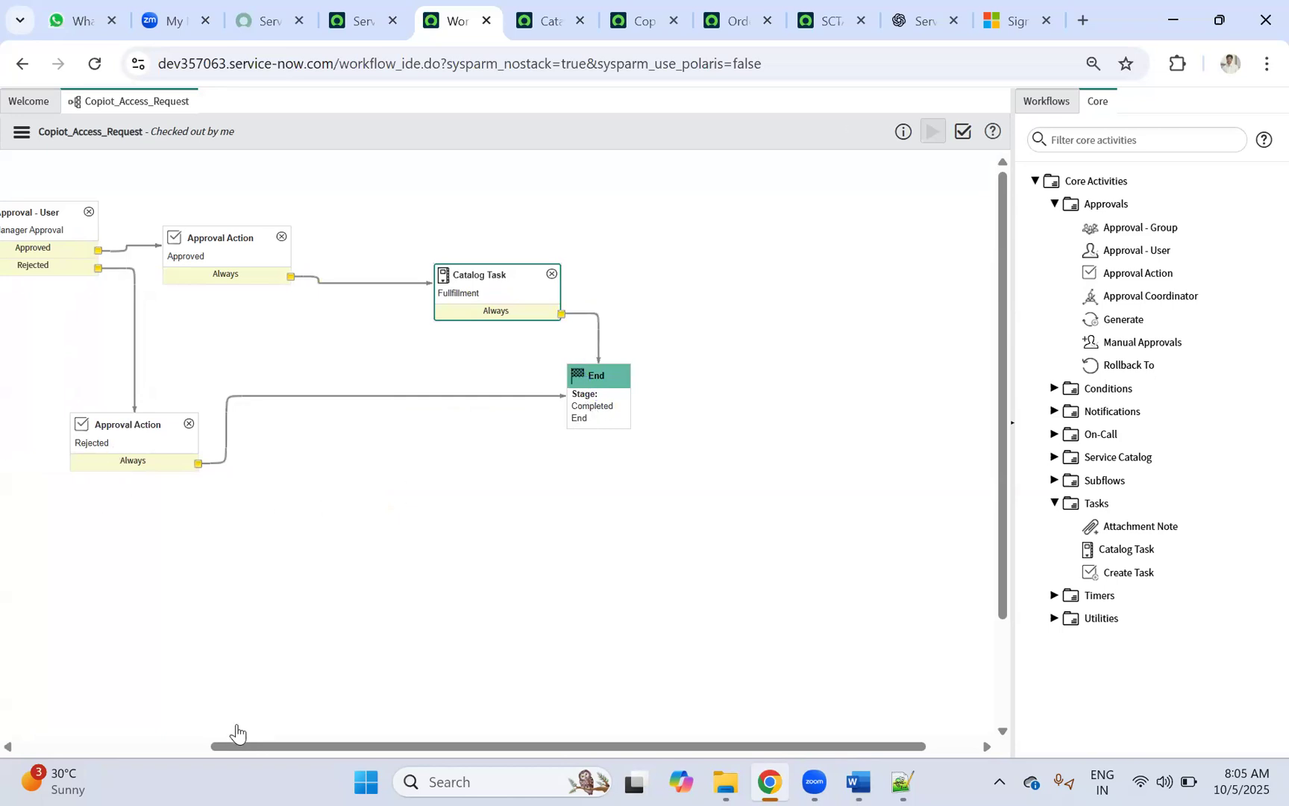
left_click_drag(235, 746, 43, 746)
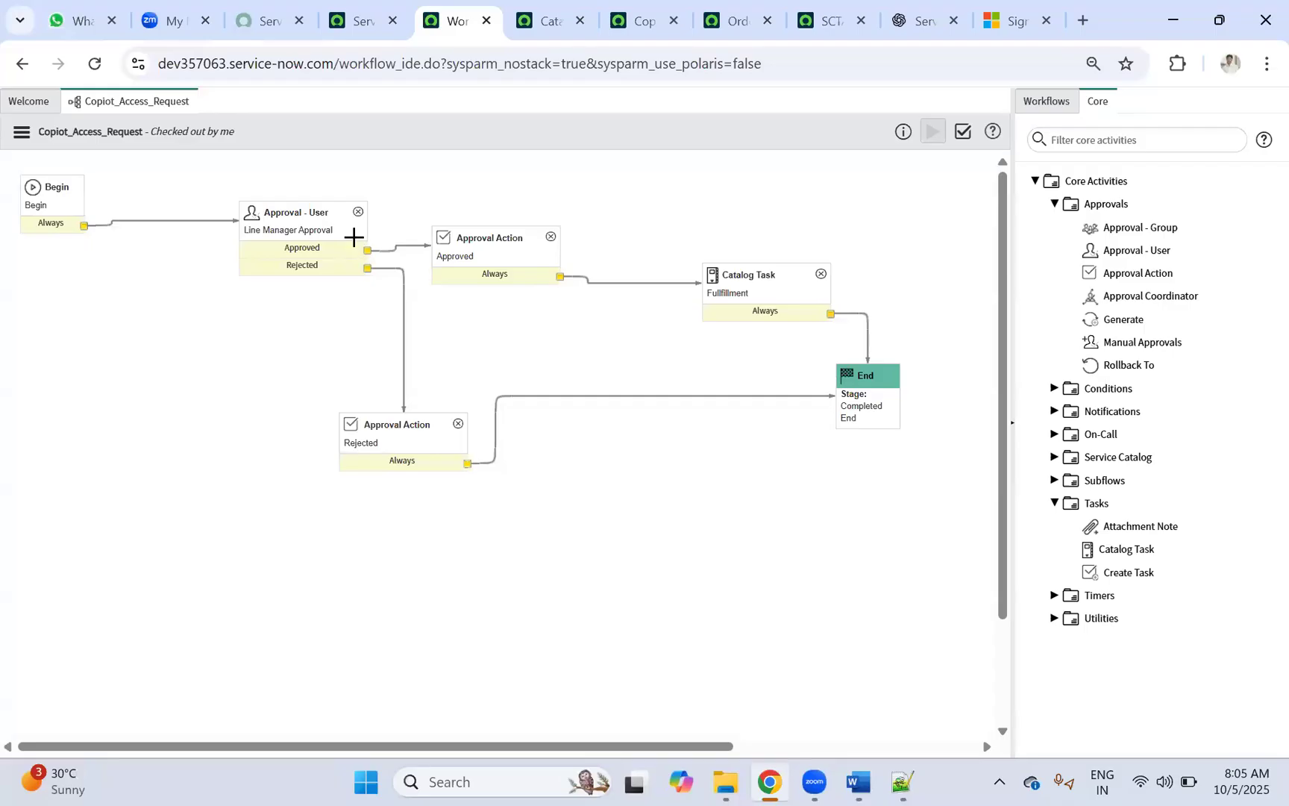
Step: Open the Line Manager Approval activity and unlock its approver Users field picker
double_click(294, 214)
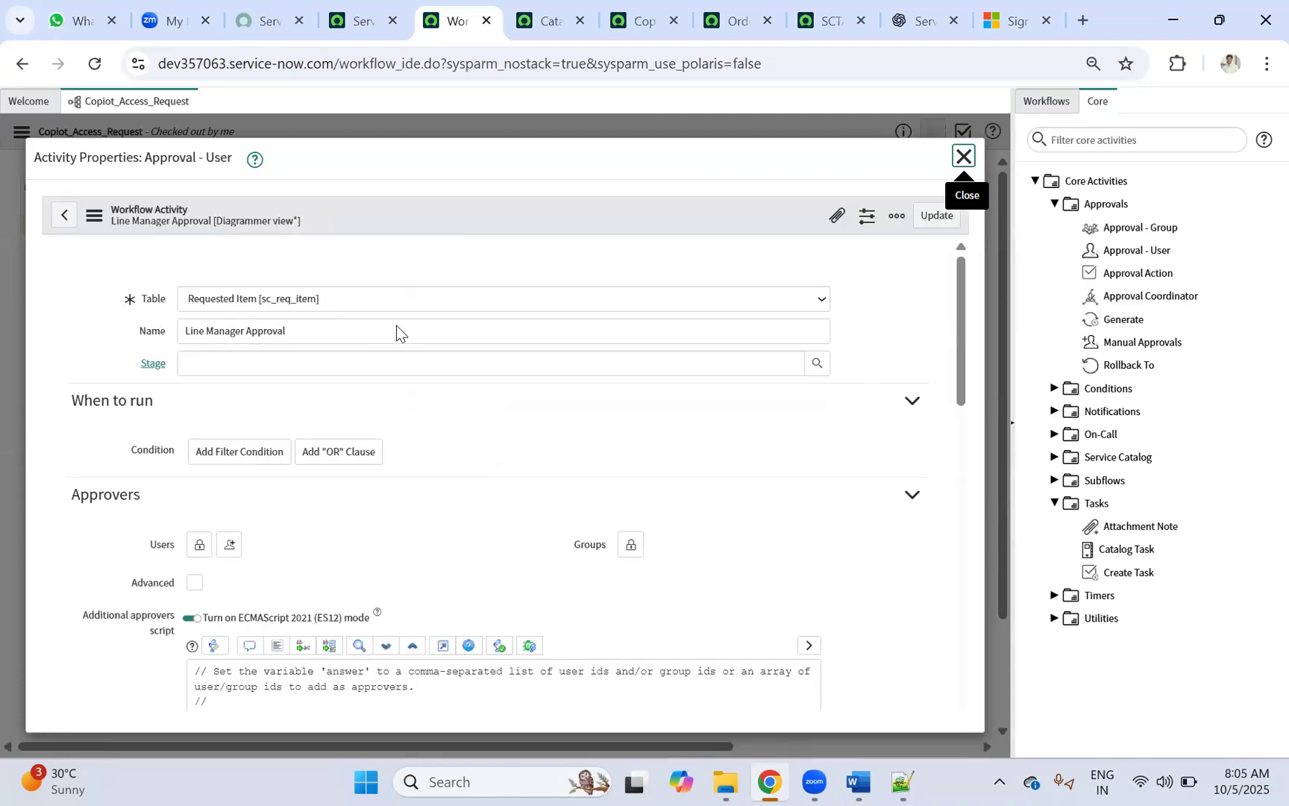
scroll(231, 452, "down", 3)
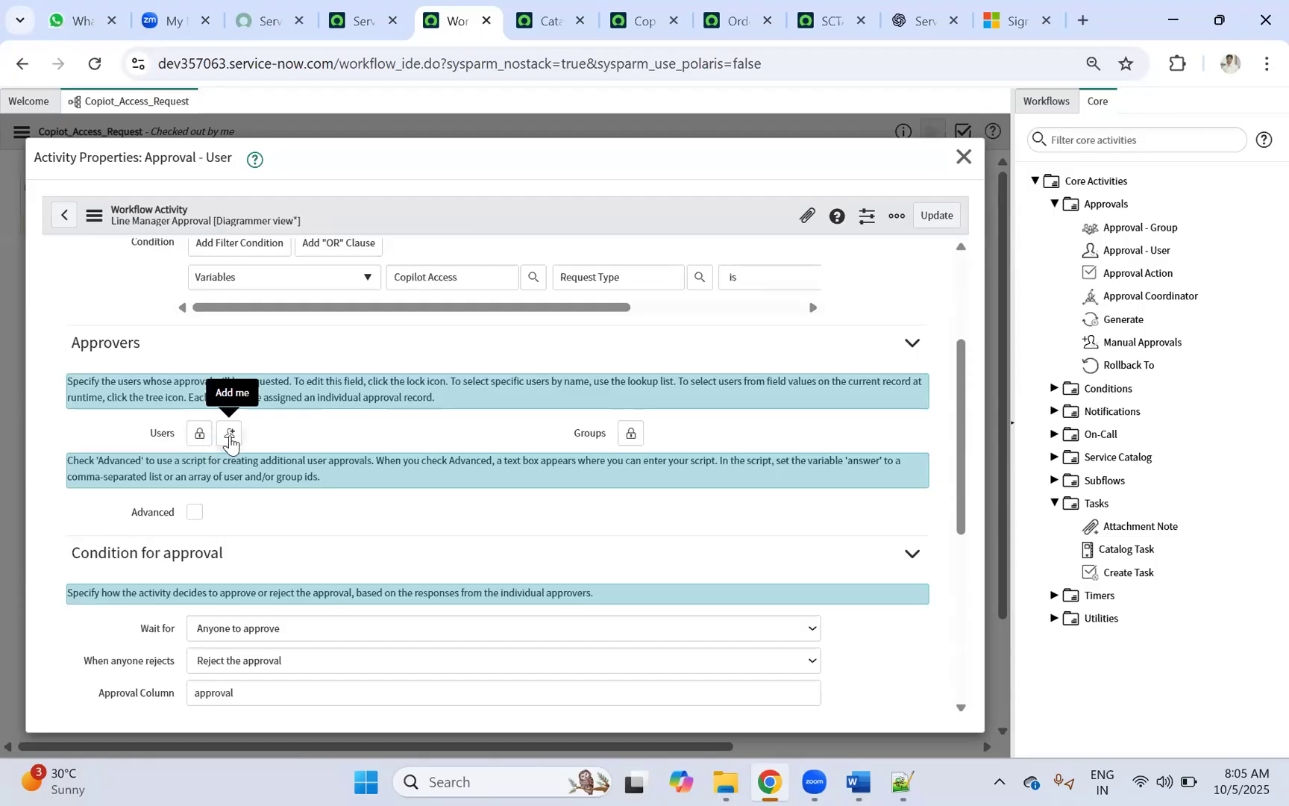
left_click(198, 432)
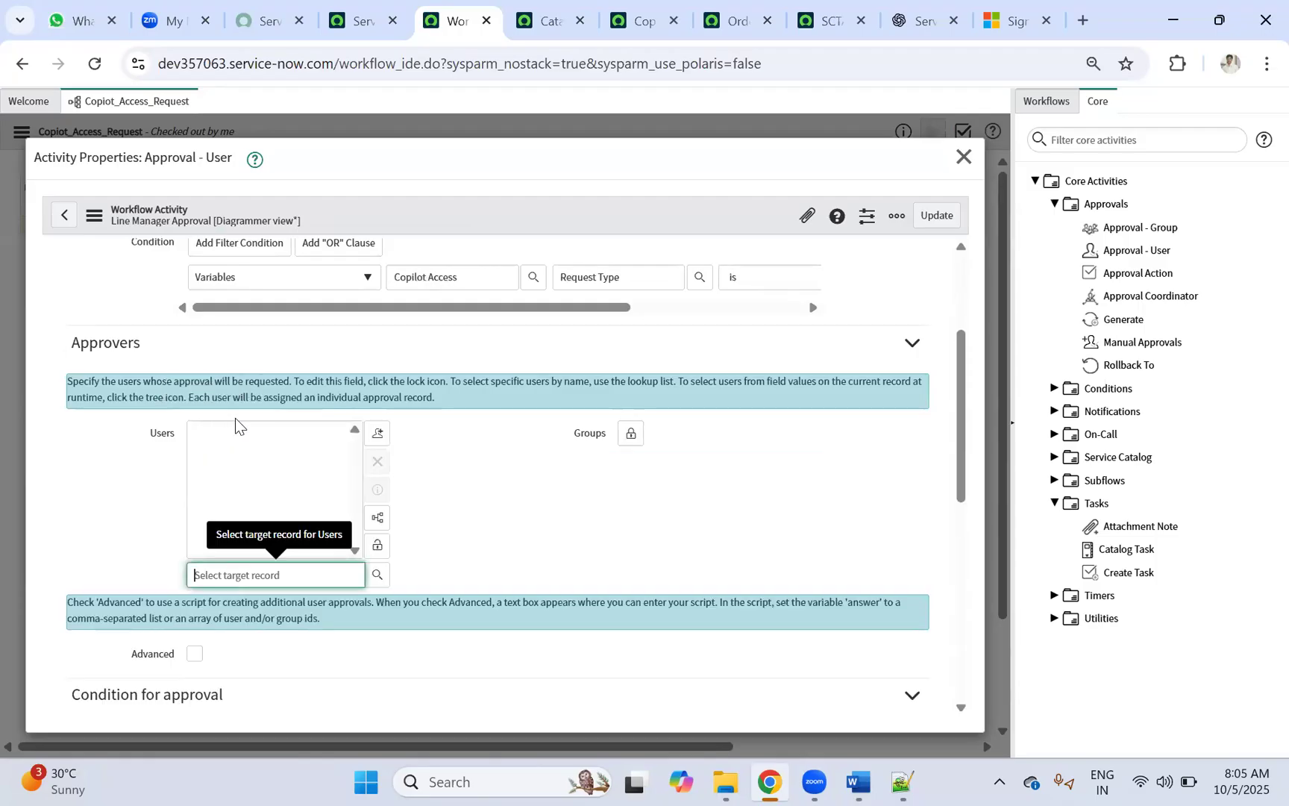
scroll(333, 503, "down", 1)
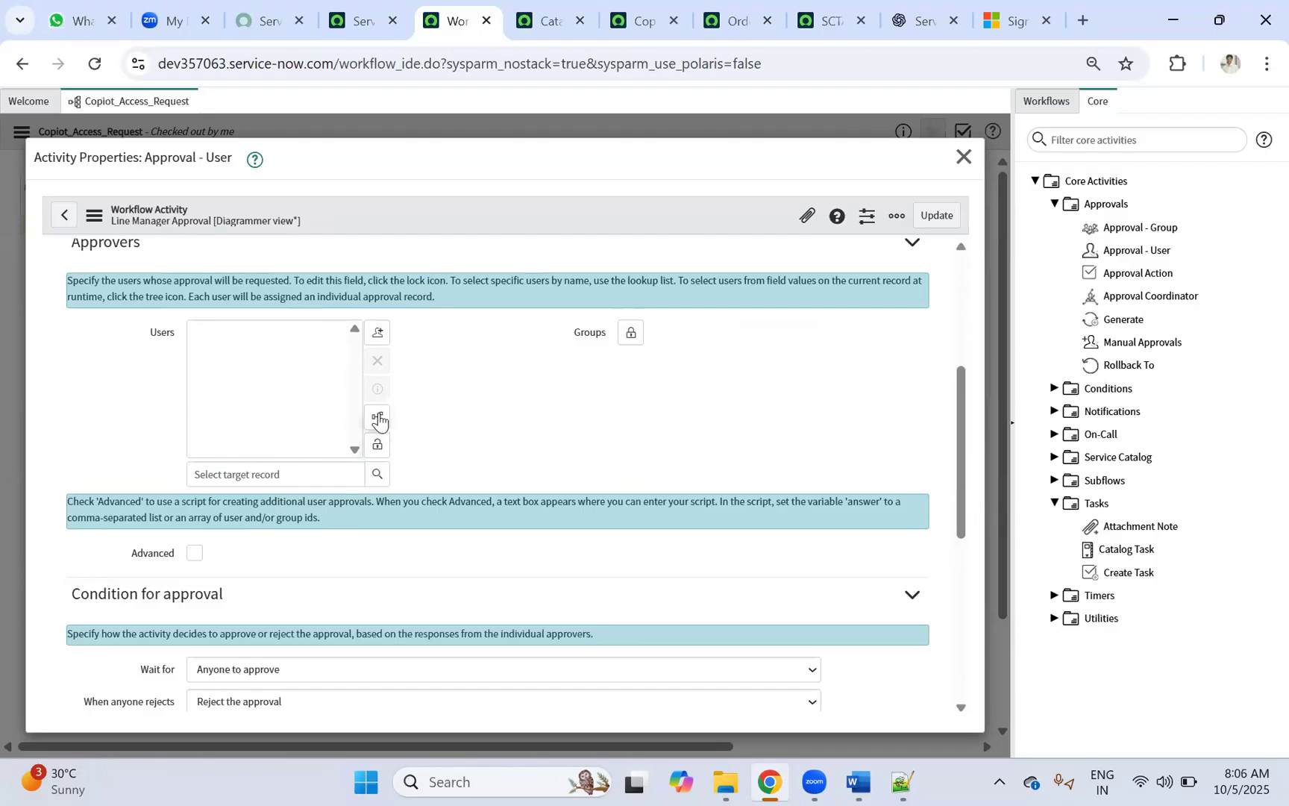
left_click(379, 417)
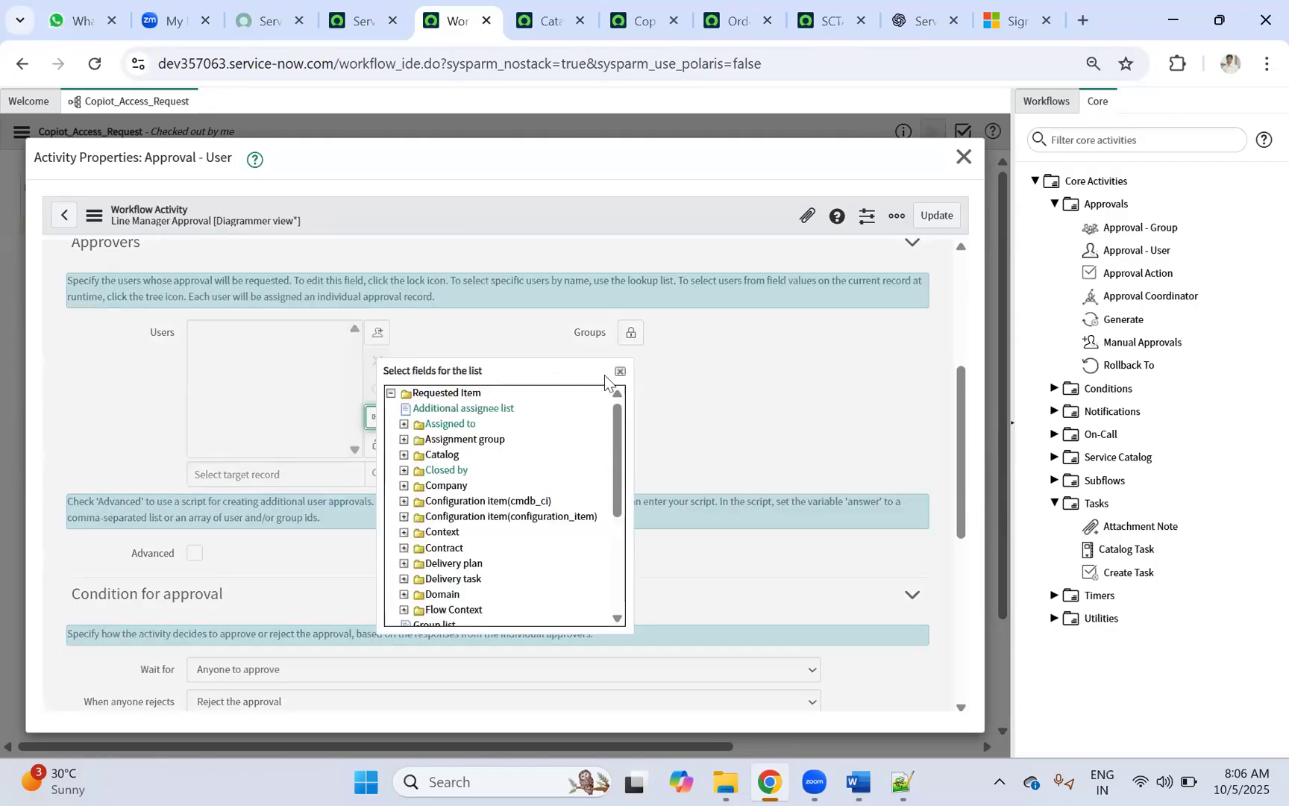
left_click(378, 417)
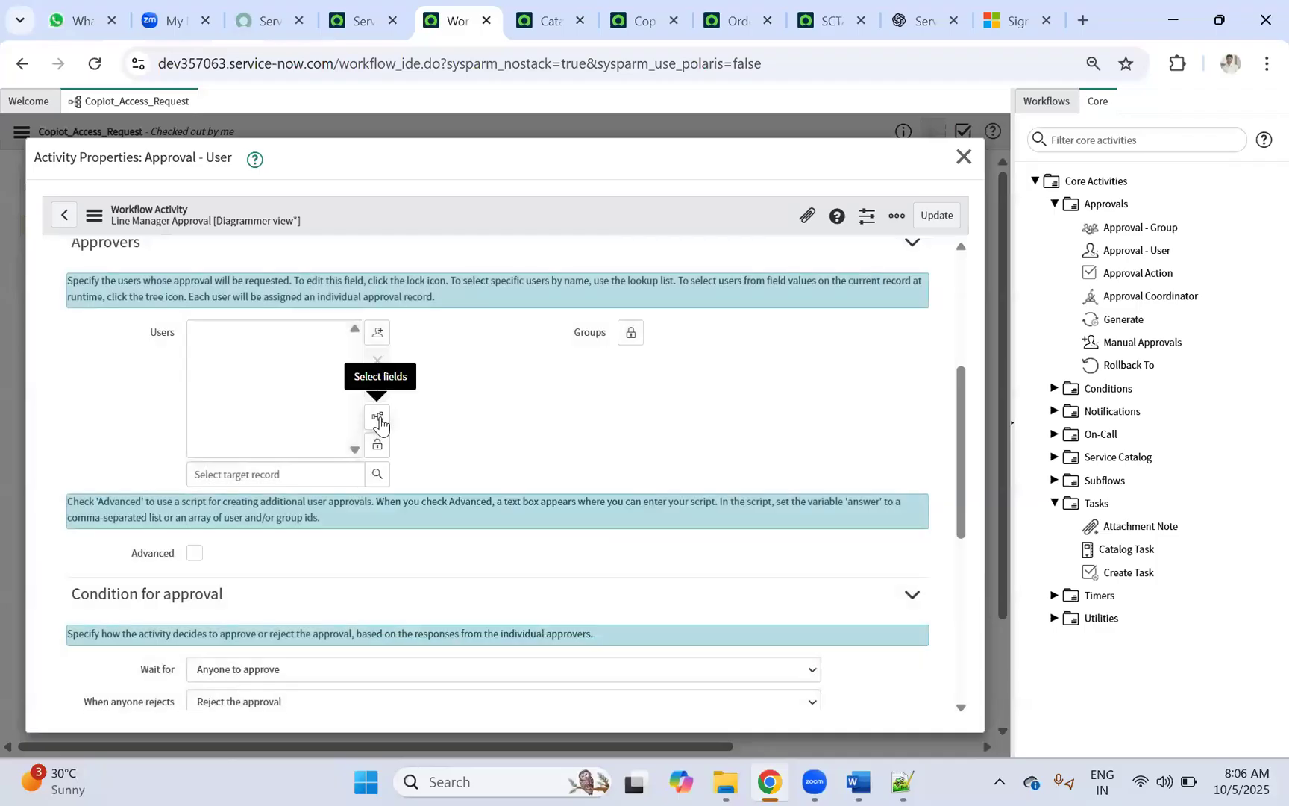
left_click(379, 420)
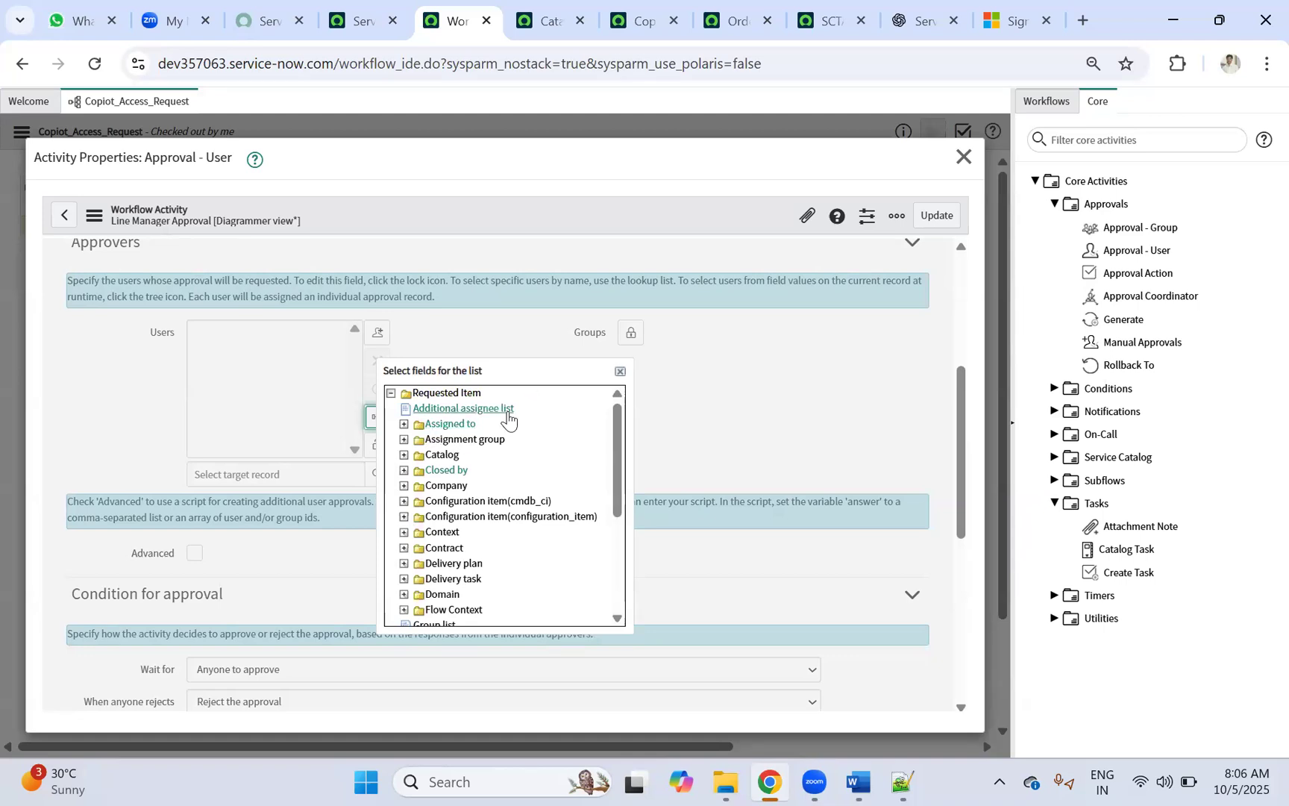
Step: Set the approver to ${requested_for.manager} via Requested for > Manager and update the activity
scroll(508, 417, "down", 3)
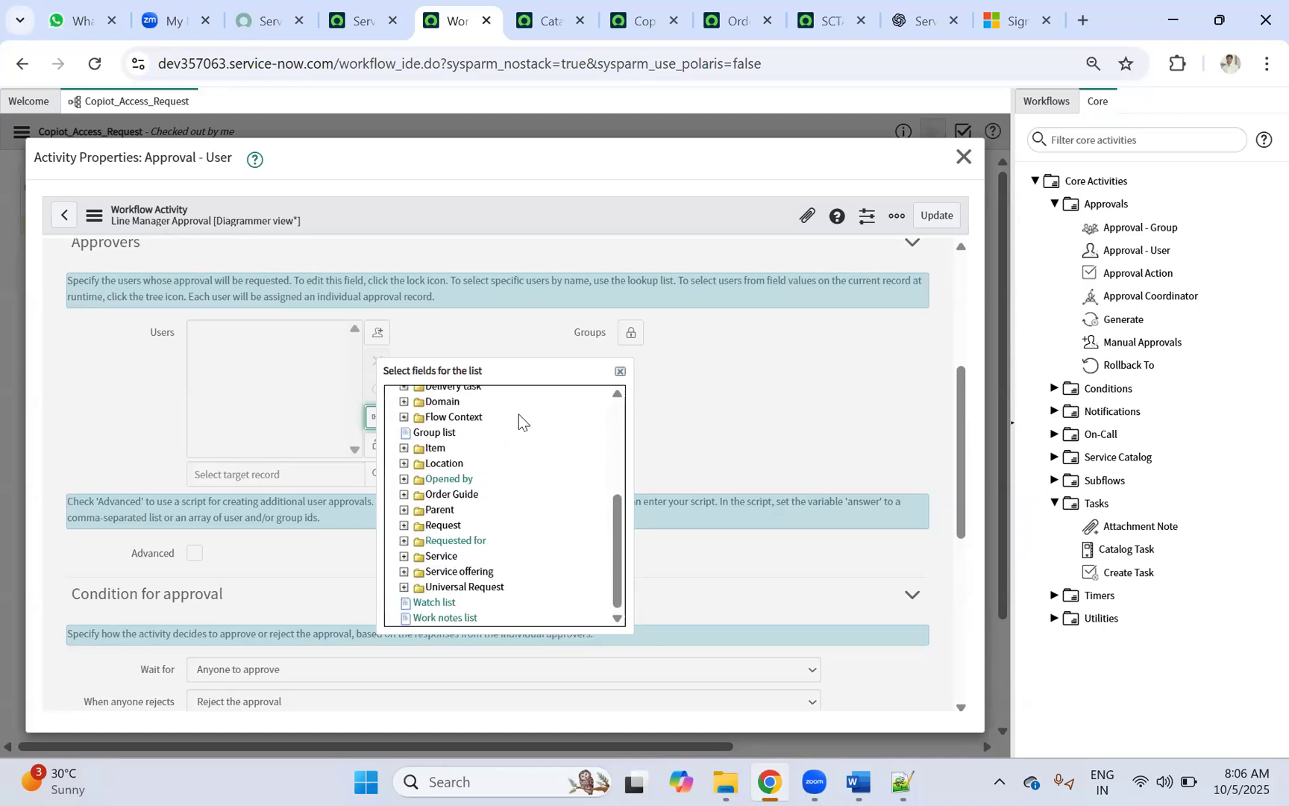
left_click(403, 540)
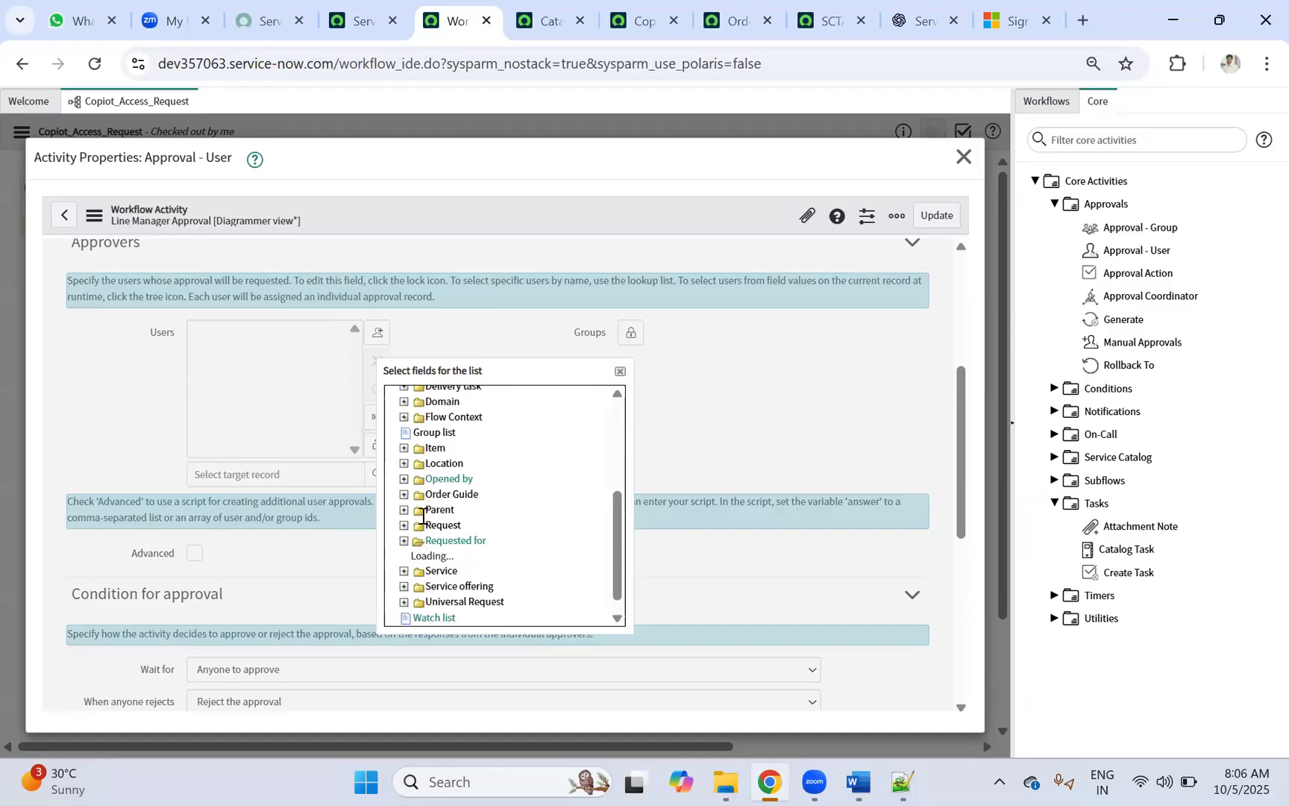
scroll(510, 428, "down", 1)
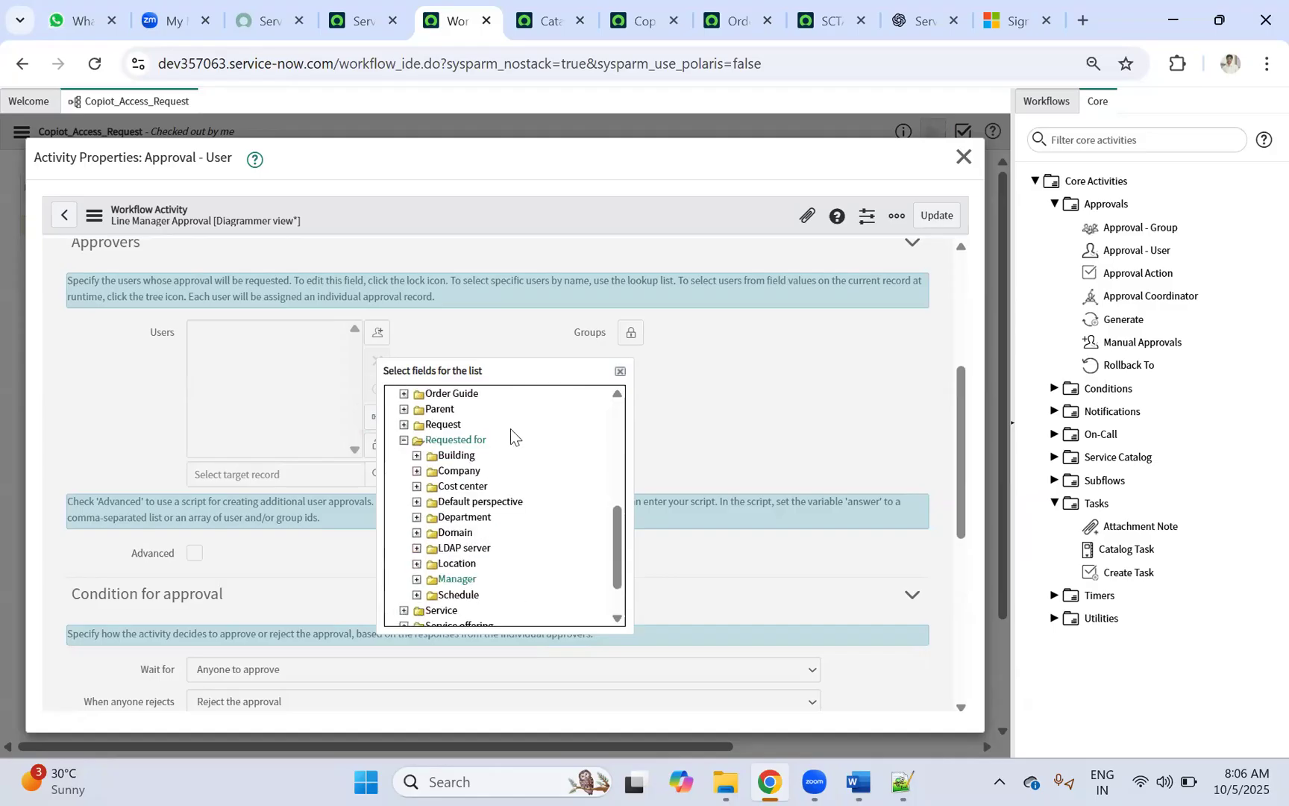
scroll(469, 564, "down", 2)
scroll(470, 492, "up", 5)
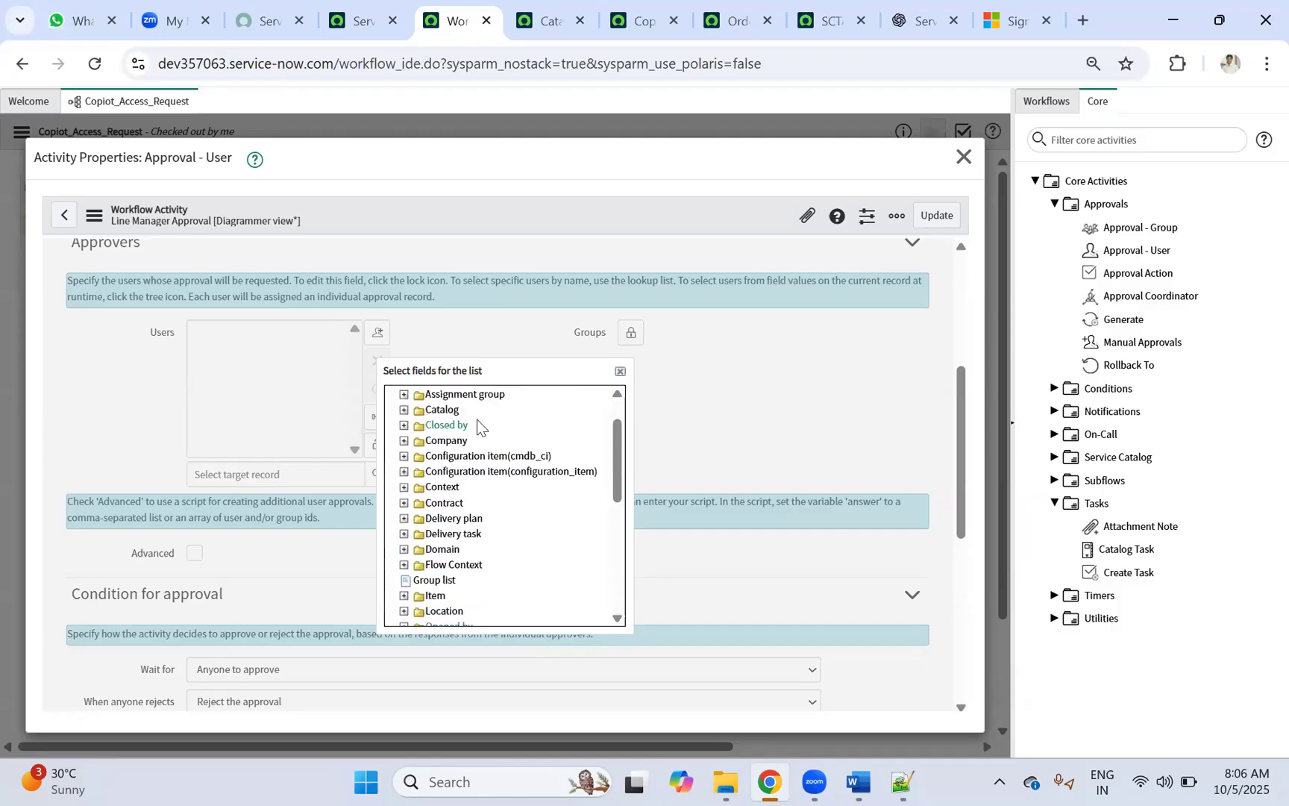
scroll(477, 422, "down", 1)
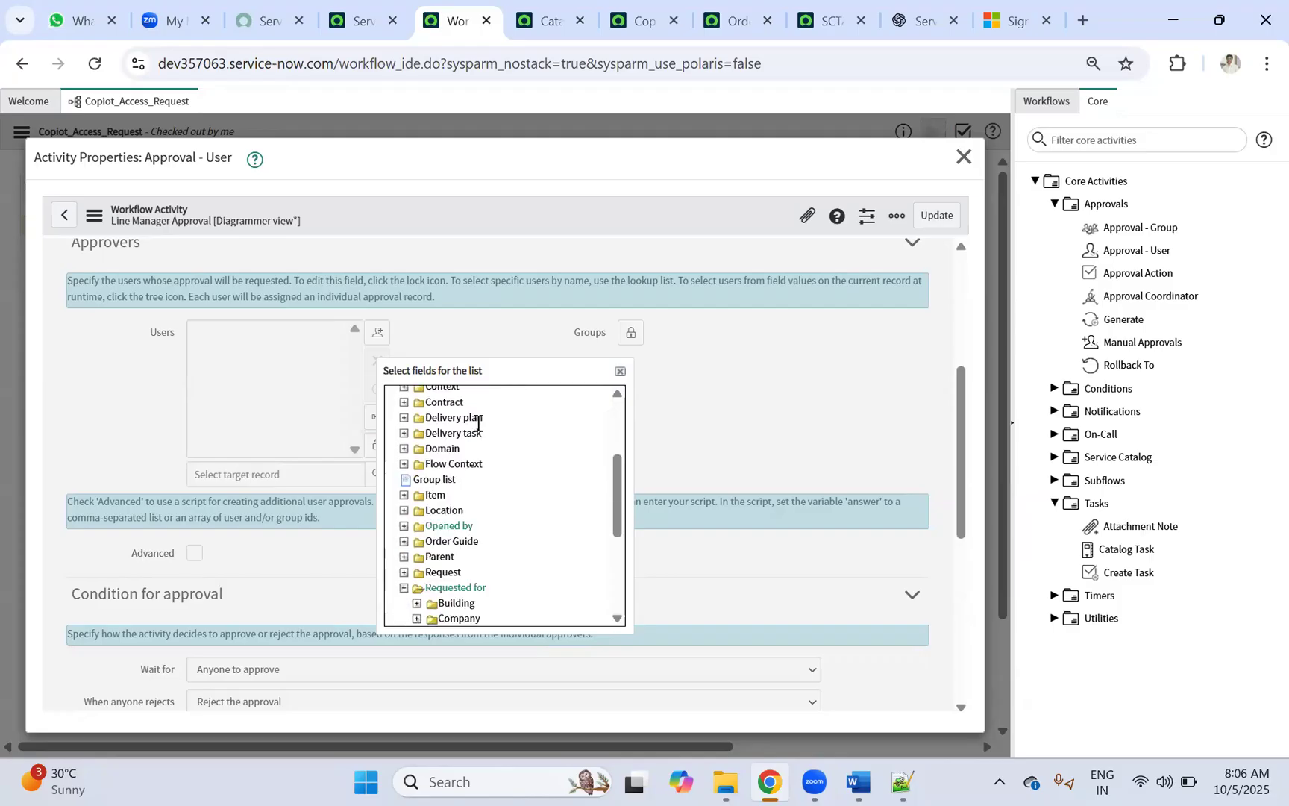
scroll(485, 428, "down", 2)
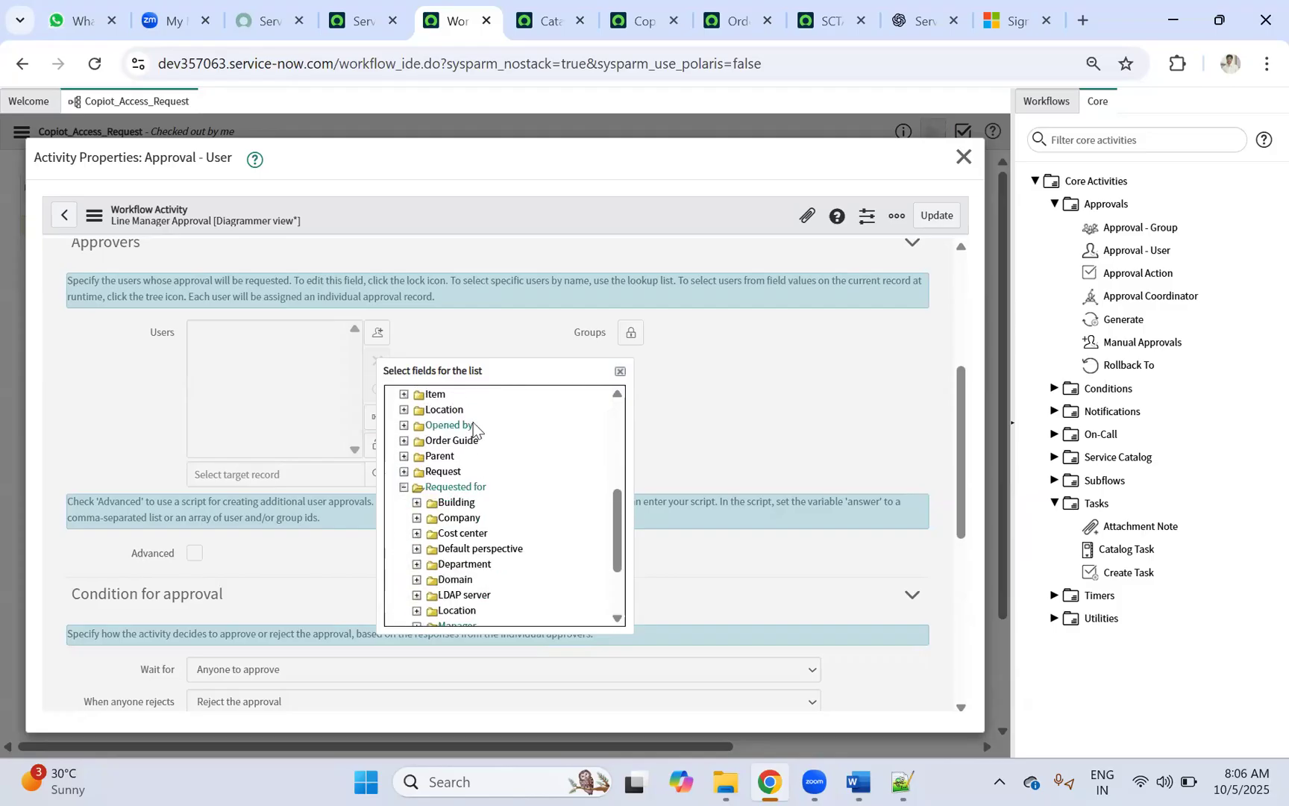
scroll(500, 489, "down", 3)
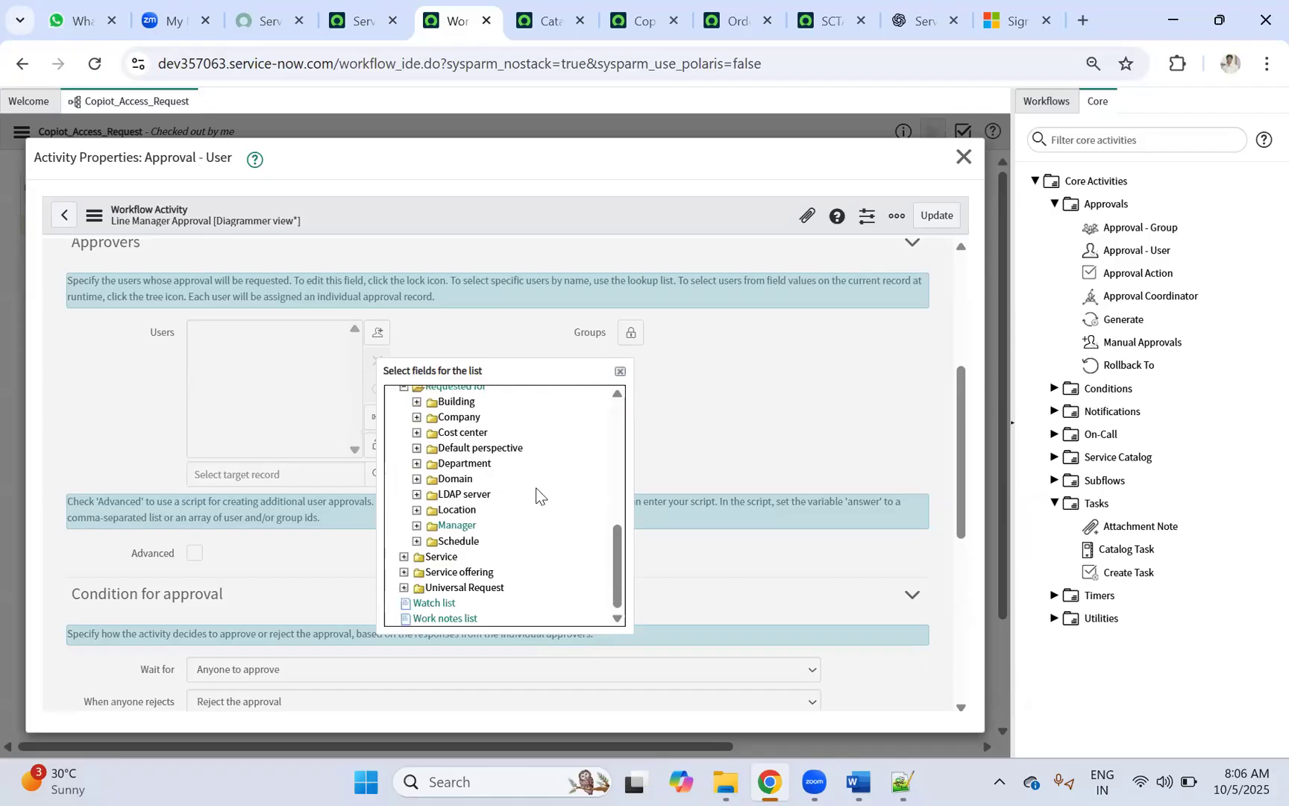
left_click(416, 526)
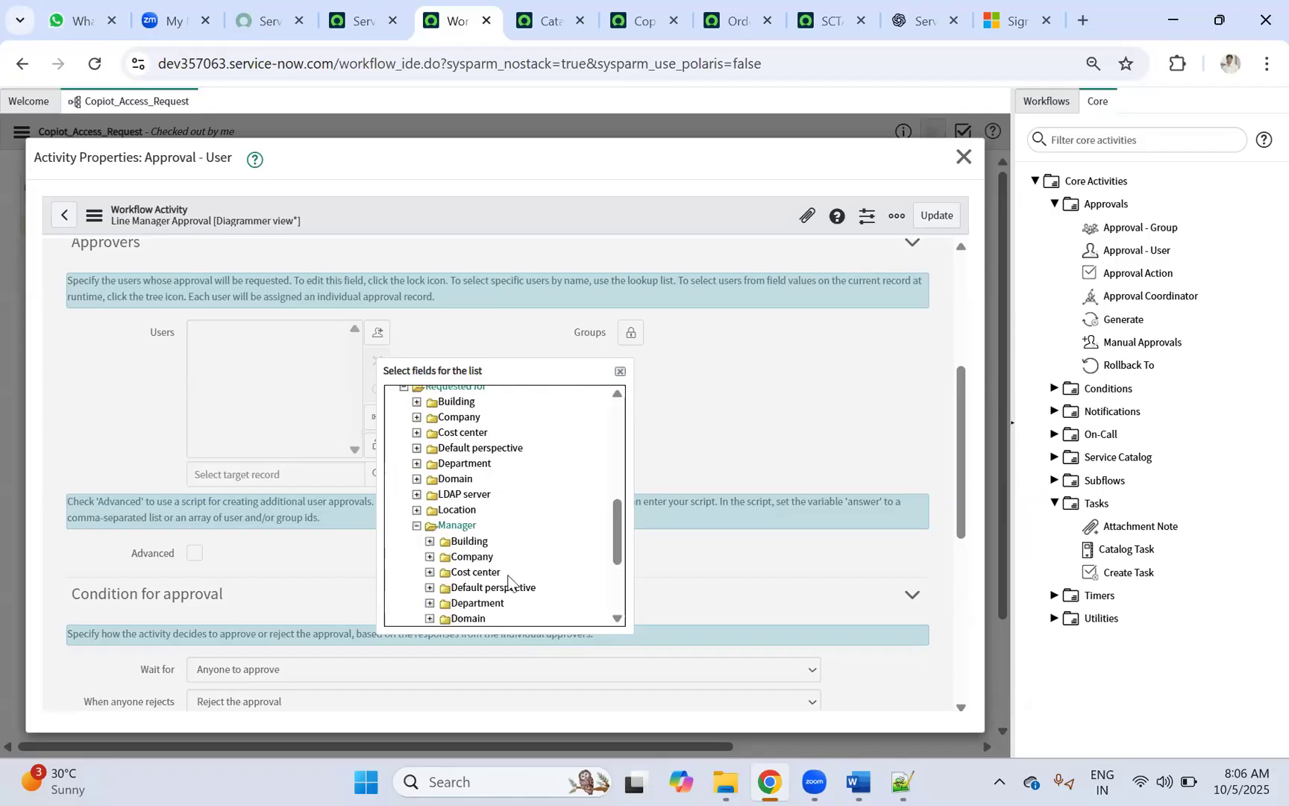
left_click(456, 525)
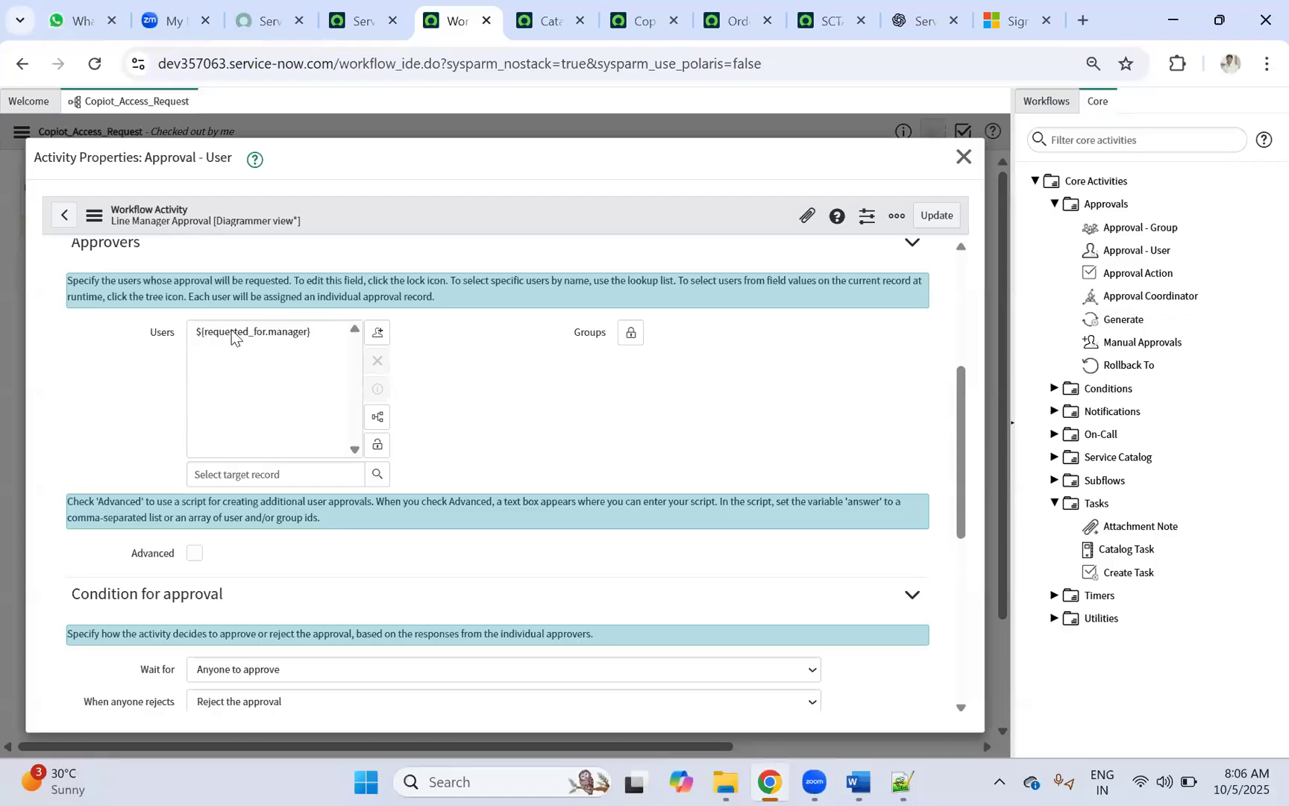
left_click(378, 448)
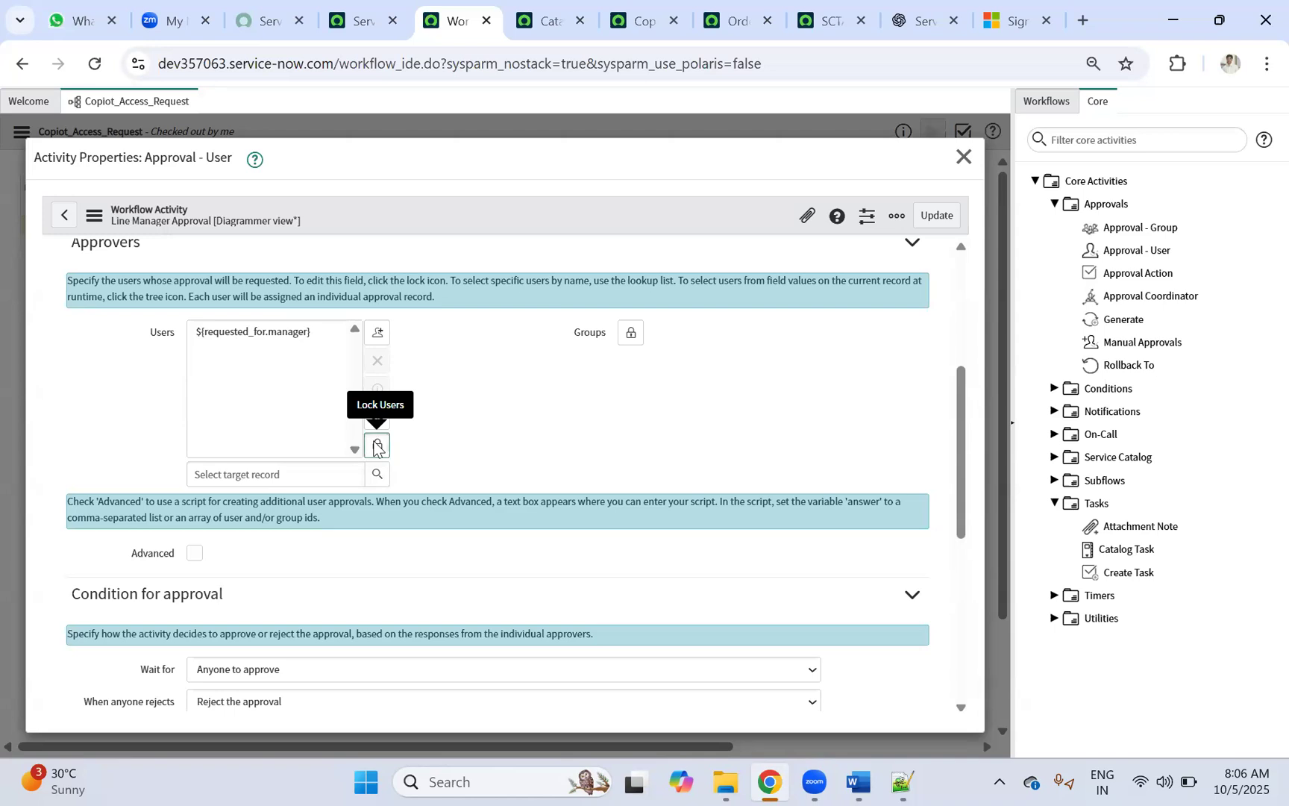
left_click(937, 217)
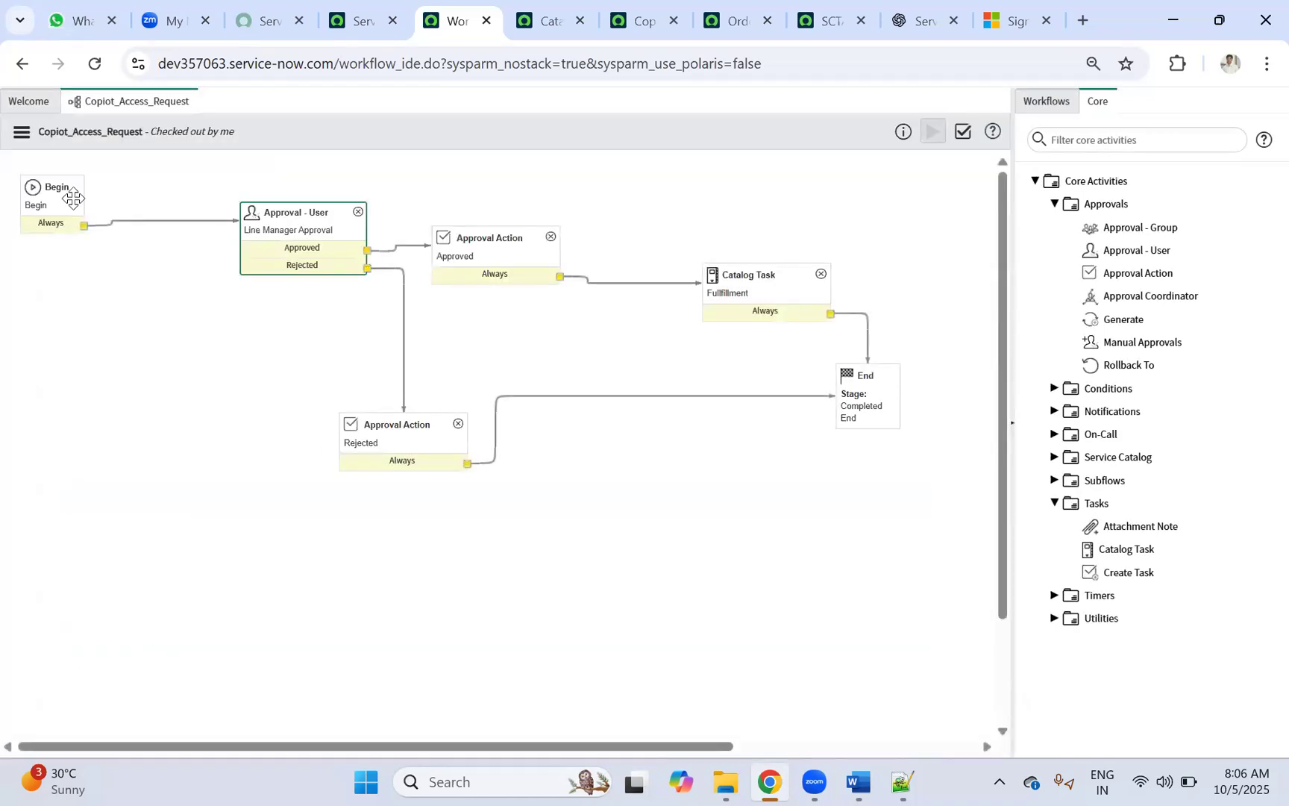
Step: Publish the Copiot_Access_Request workflow and return to the Catalog Items list
left_click(21, 132)
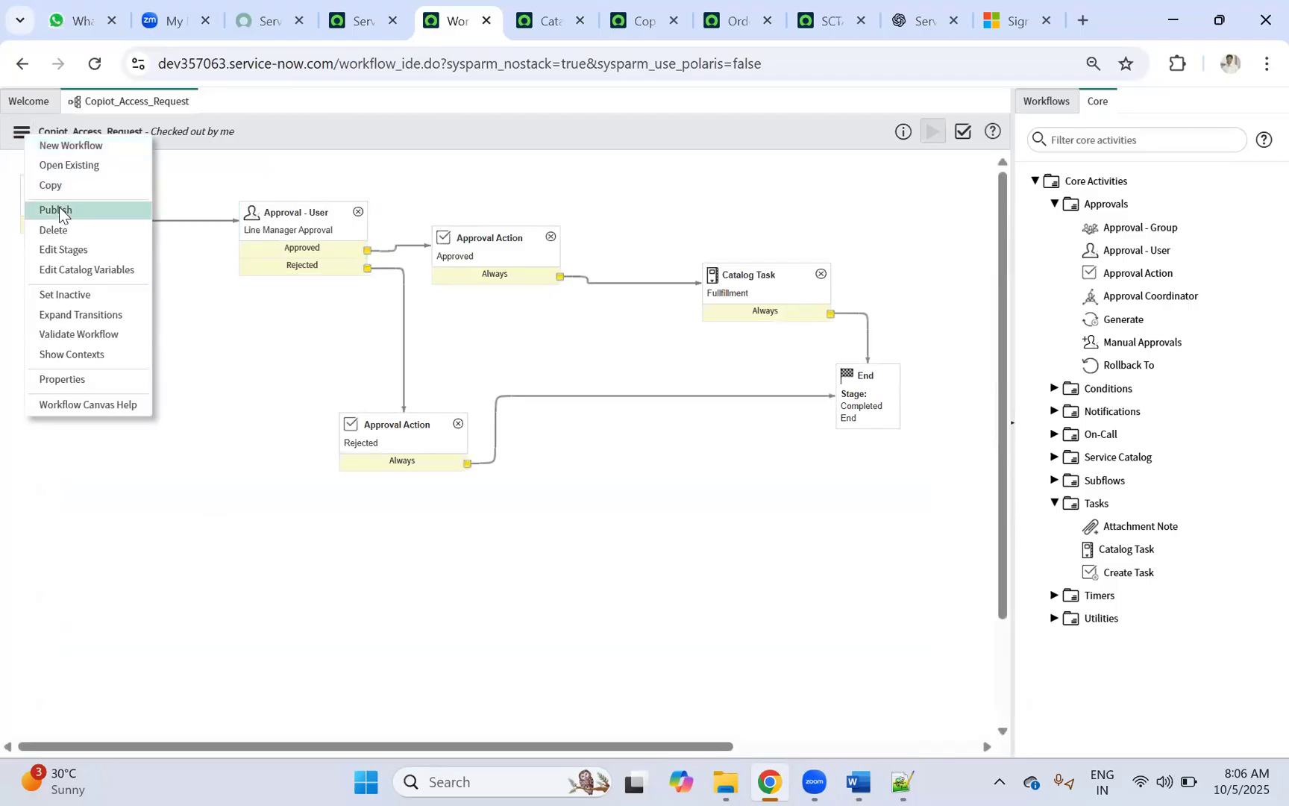
left_click(58, 209)
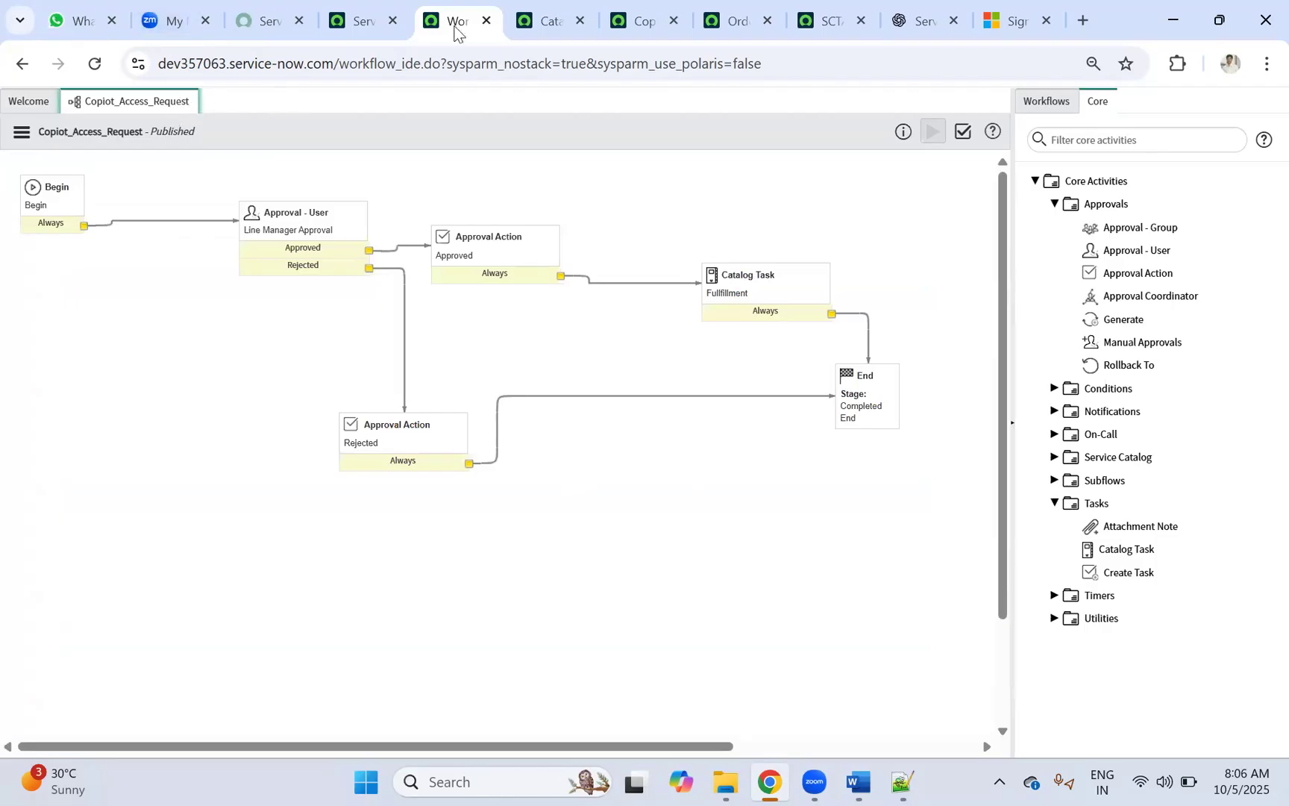
left_click(547, 20)
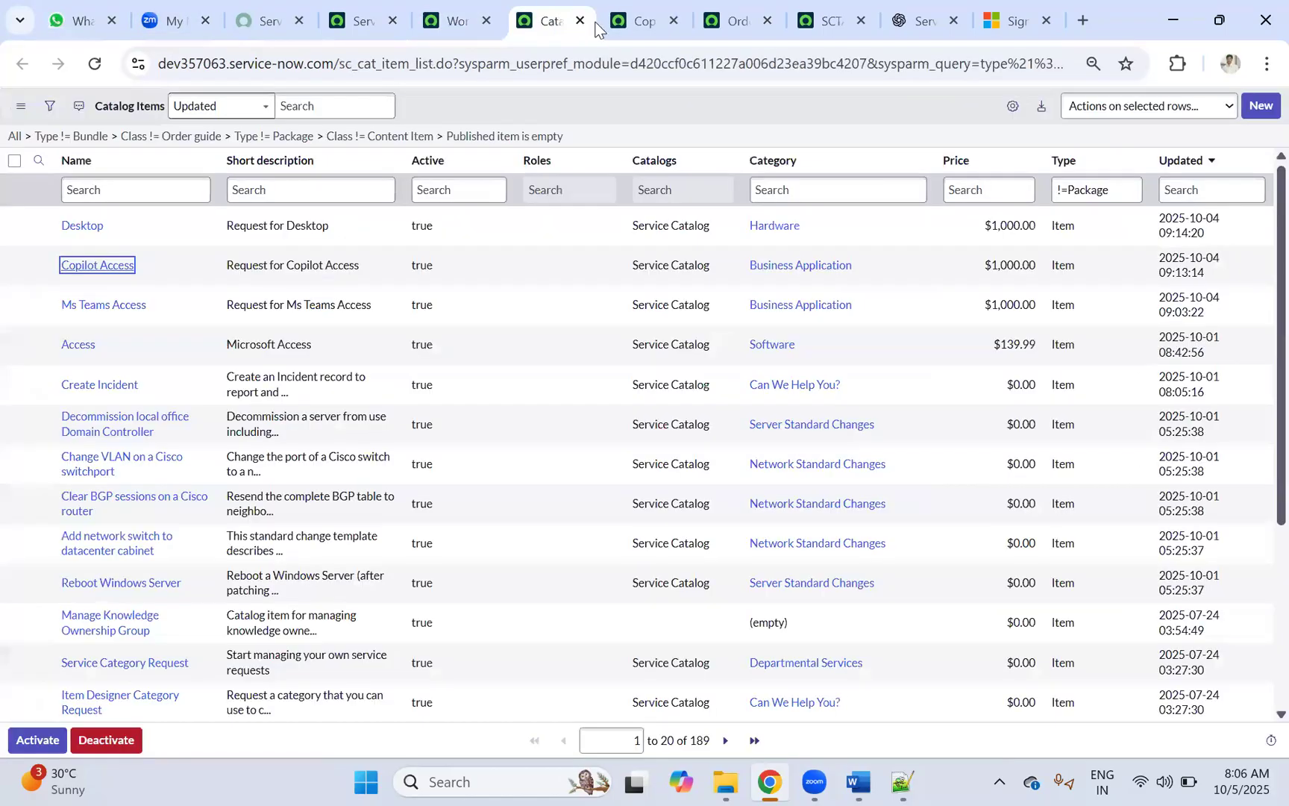
Step: Confirm the Copilot Access item uses the Copiot_Access_Request workflow, then launch its order form with Try It
left_click(641, 21)
left_click(372, 567)
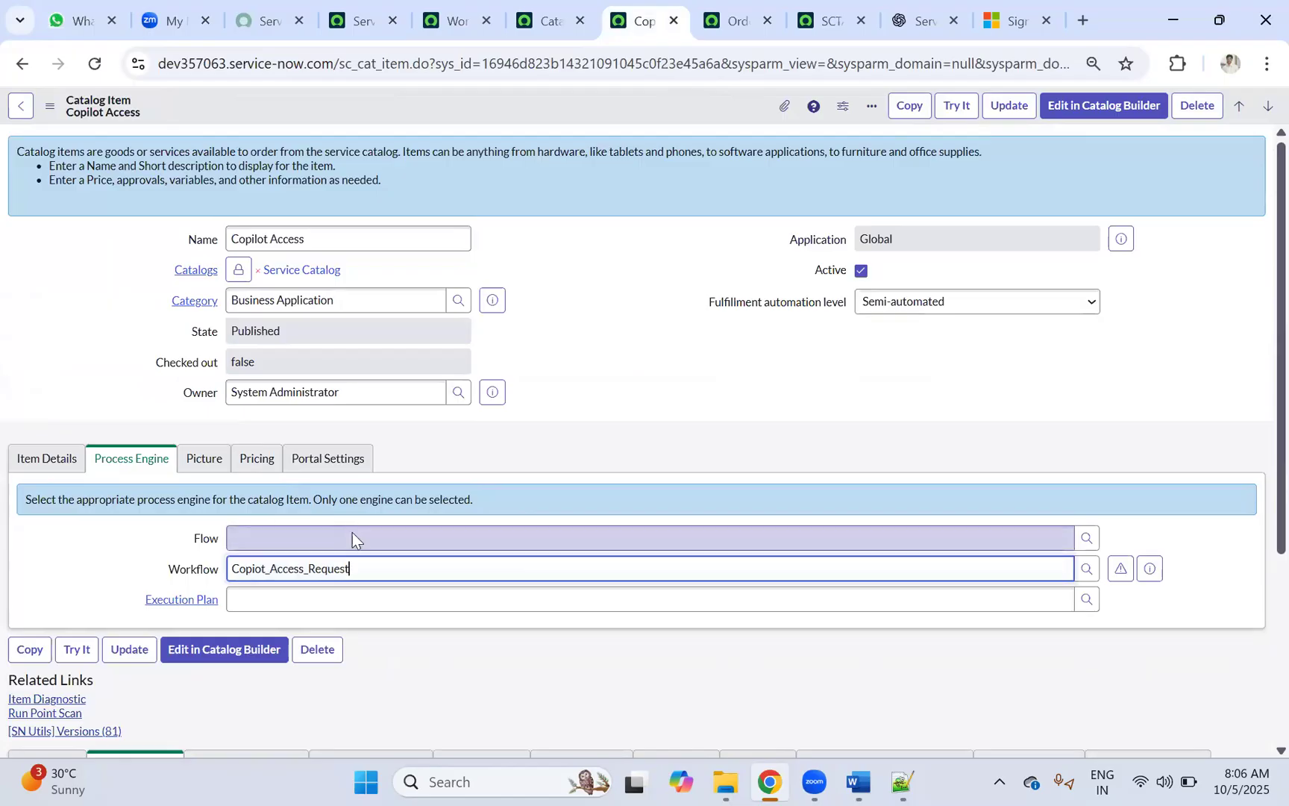
left_click(957, 105)
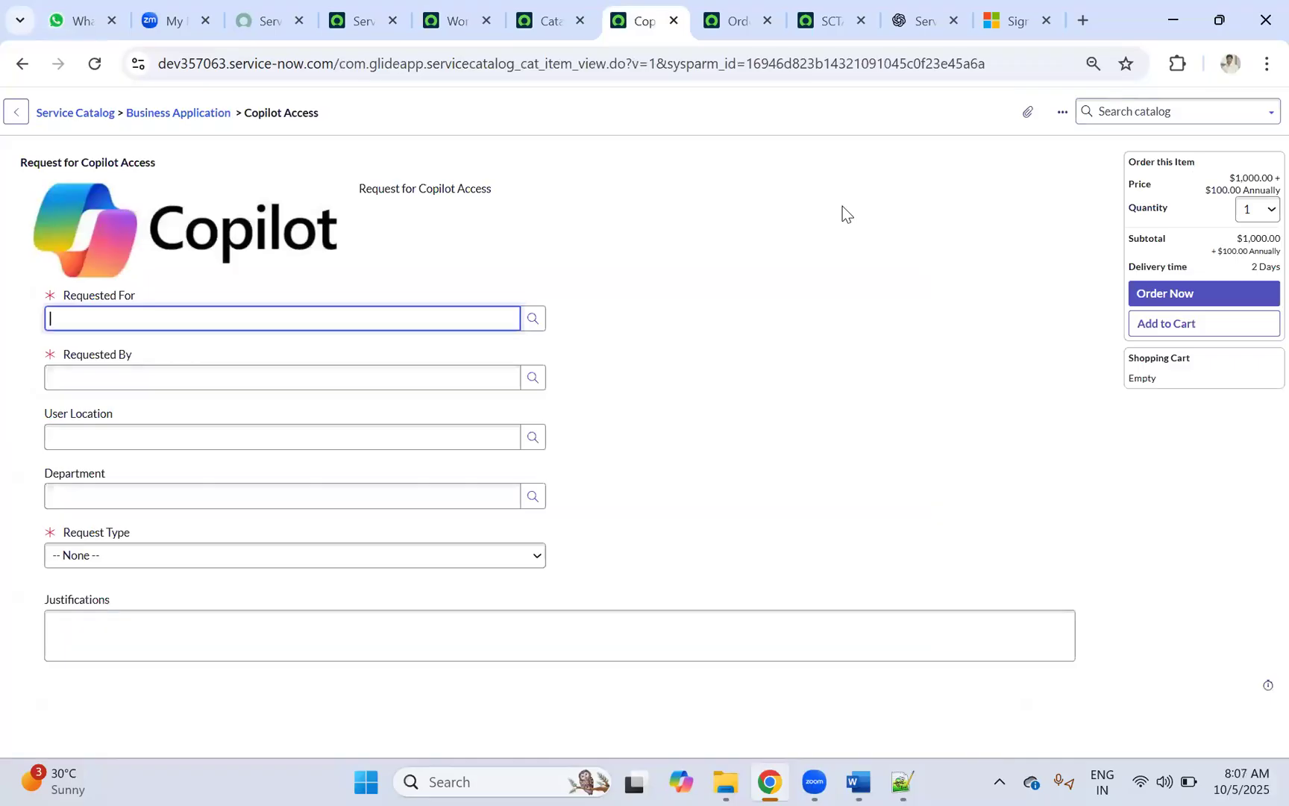
Step: Fill Requested For and Requested By with users picked from the lookup suggestions
left_click(533, 319)
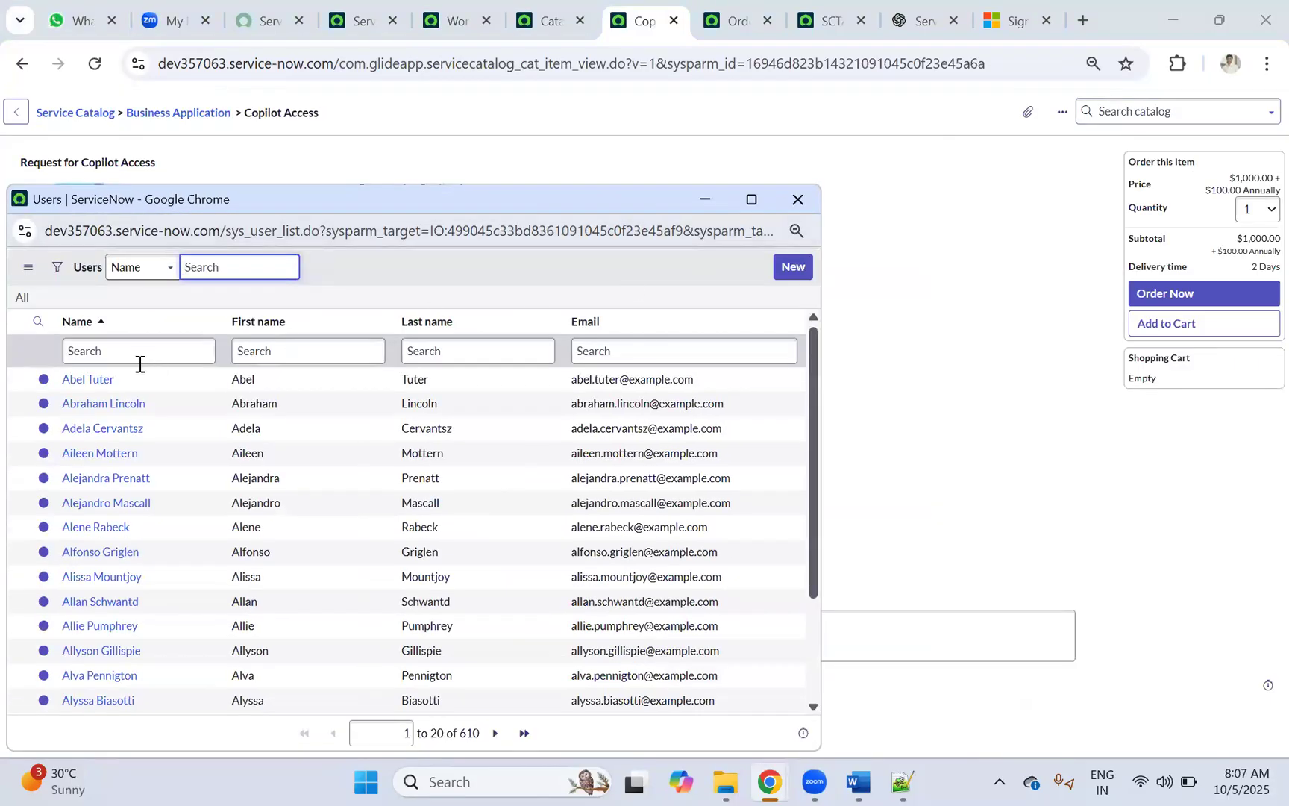
left_click(87, 376)
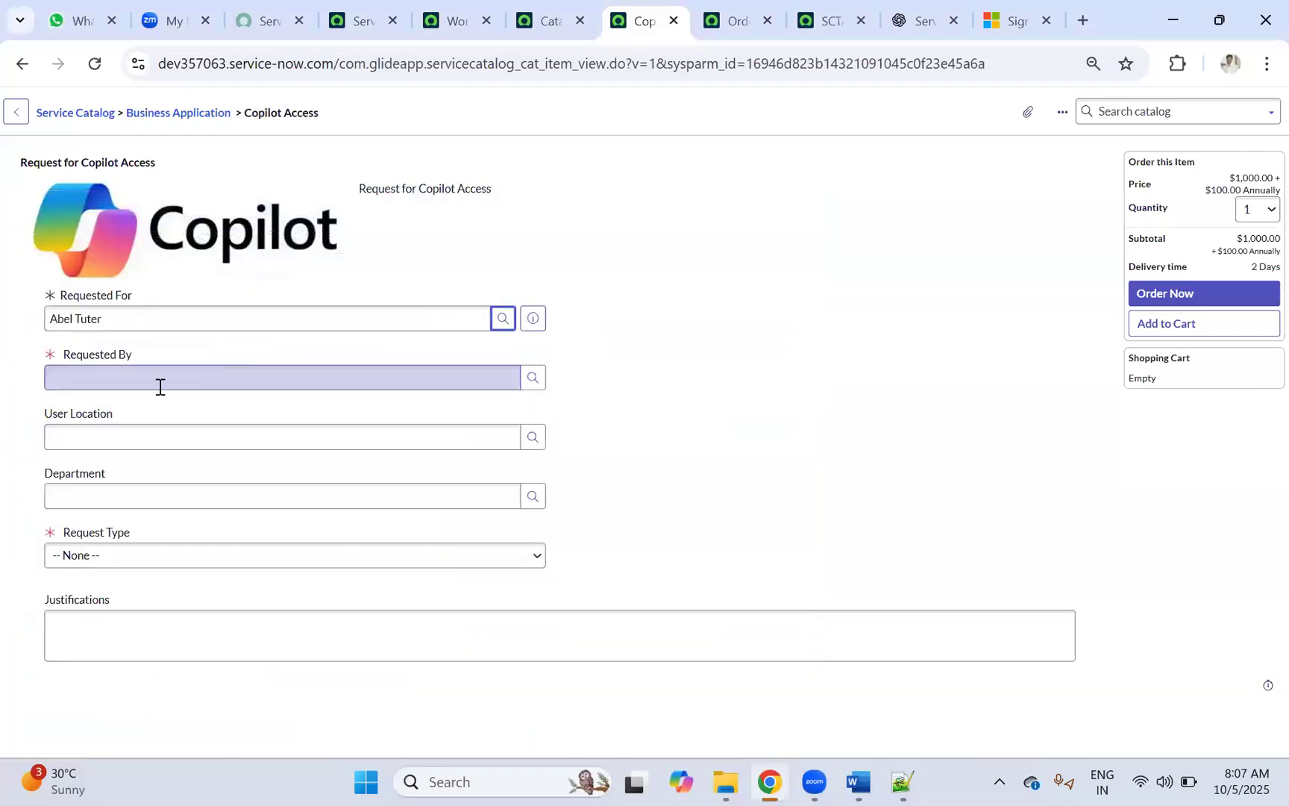
left_click(375, 376)
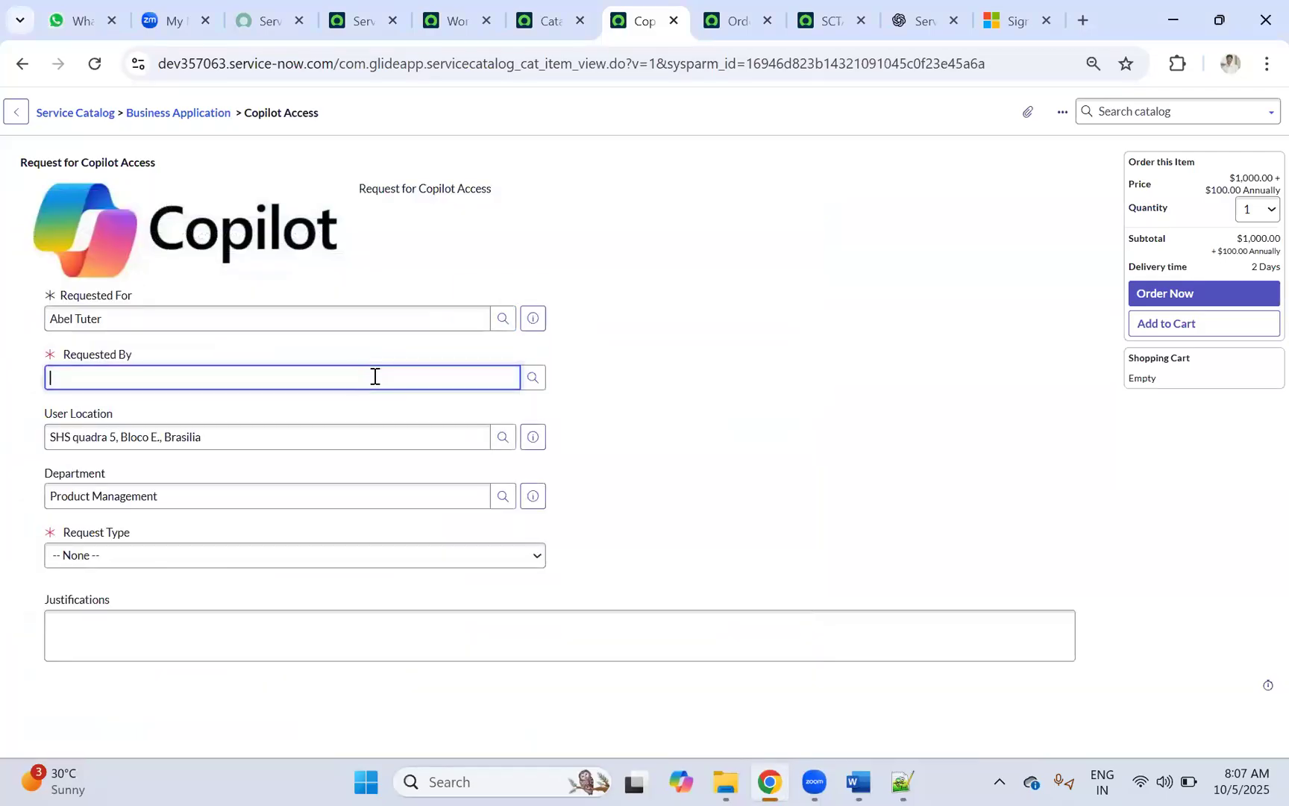
type("be")
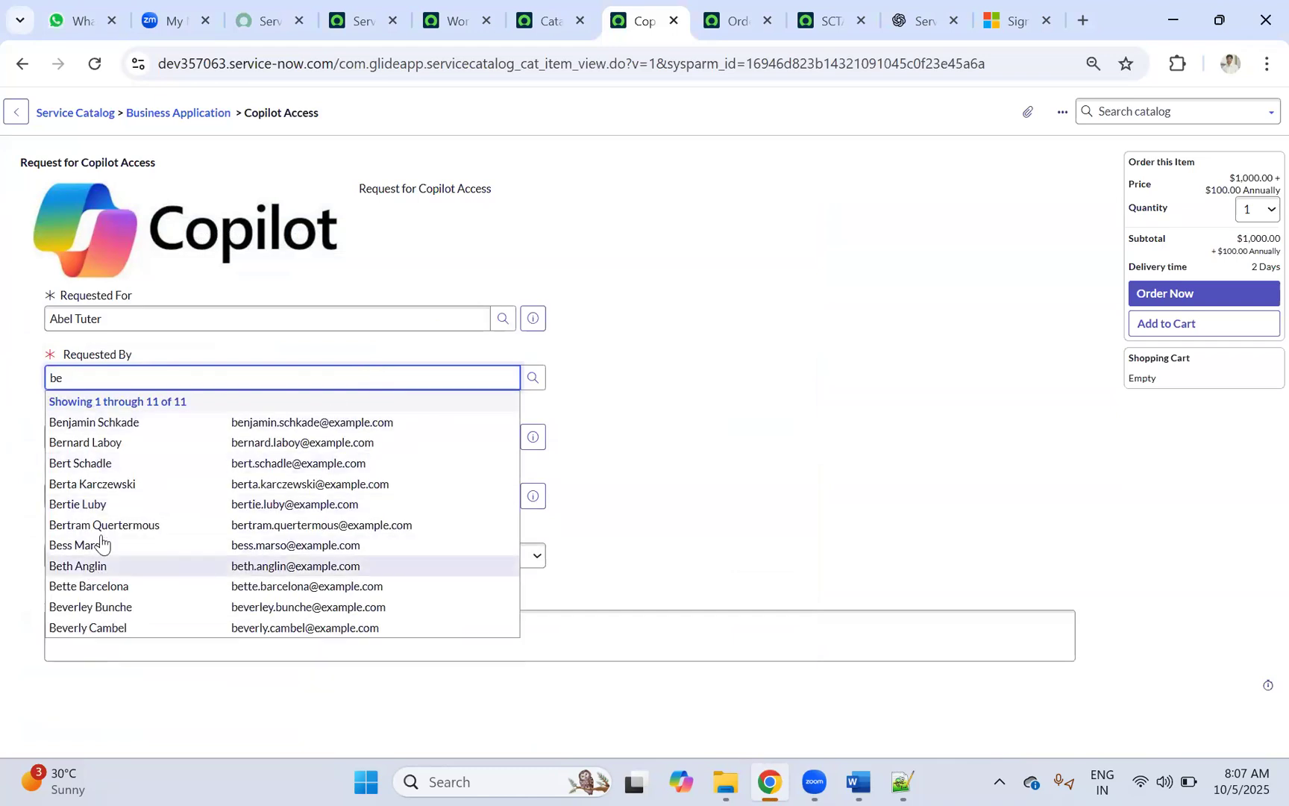
left_click(87, 567)
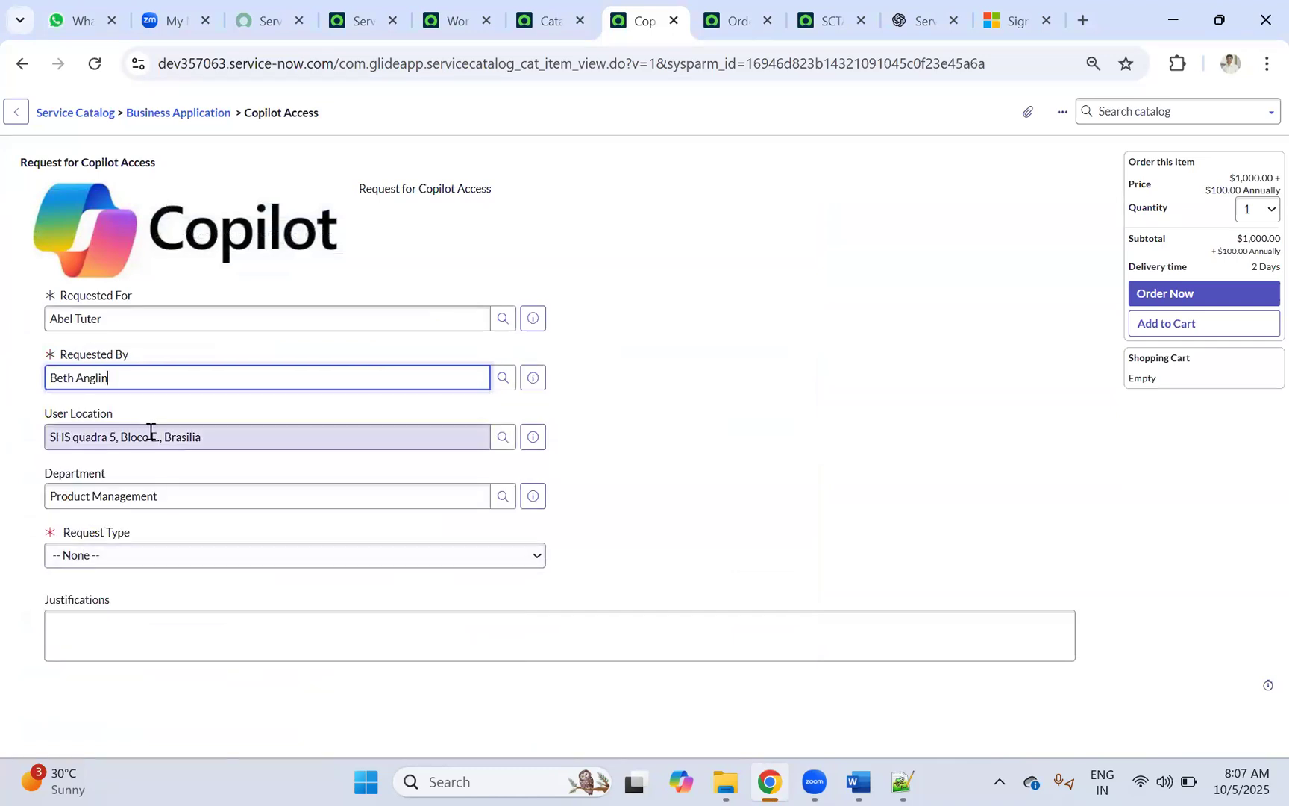
Step: Set Request Type Access Activation, Access Type Add User, License Type Licensed User
left_click(110, 556)
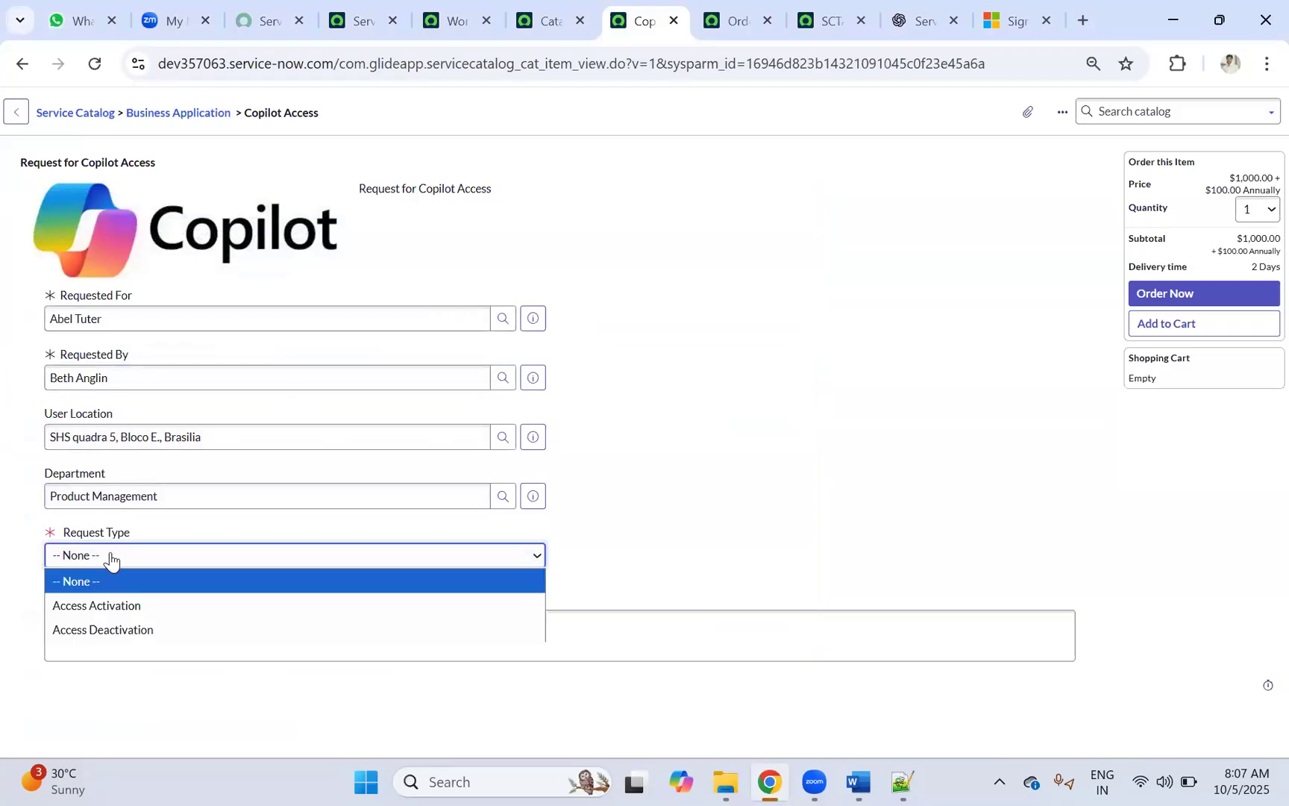
left_click(97, 606)
left_click(101, 614)
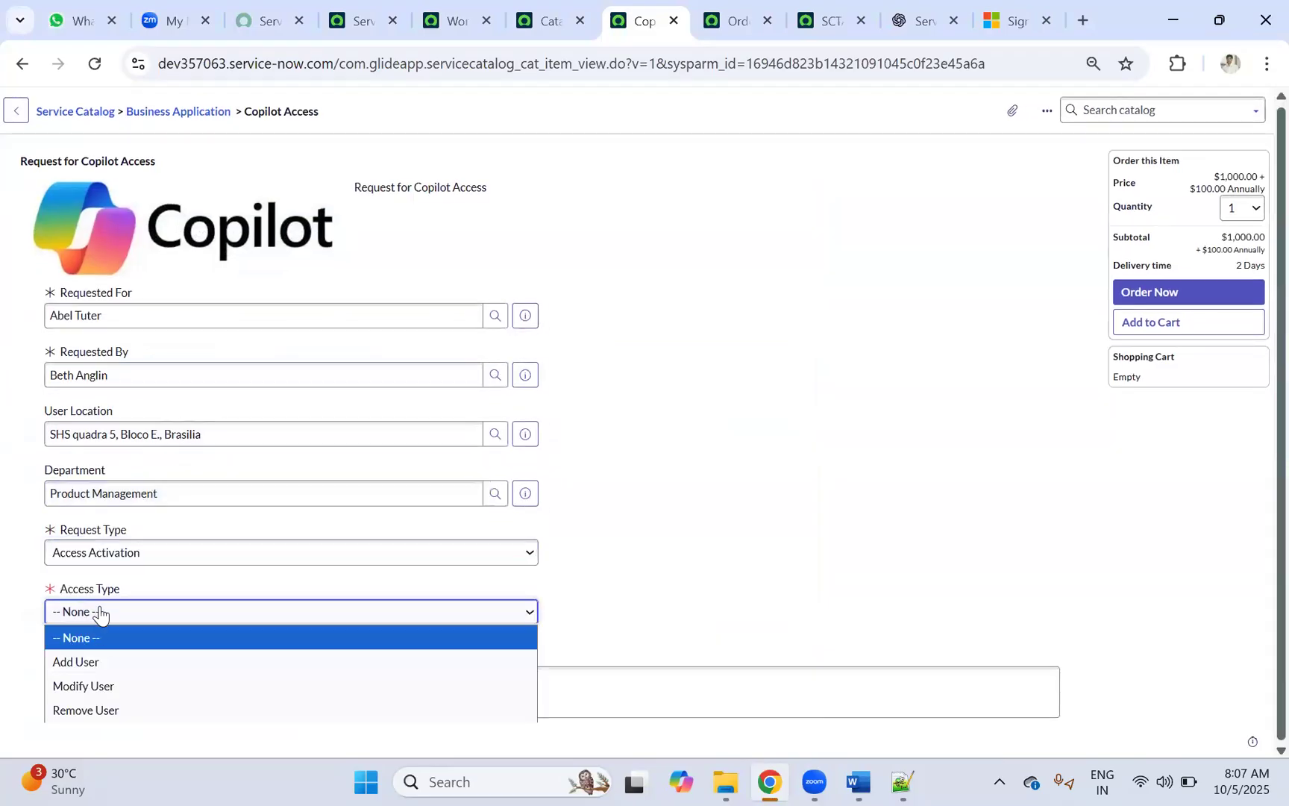
left_click(95, 661)
scroll(172, 597, "down", 1)
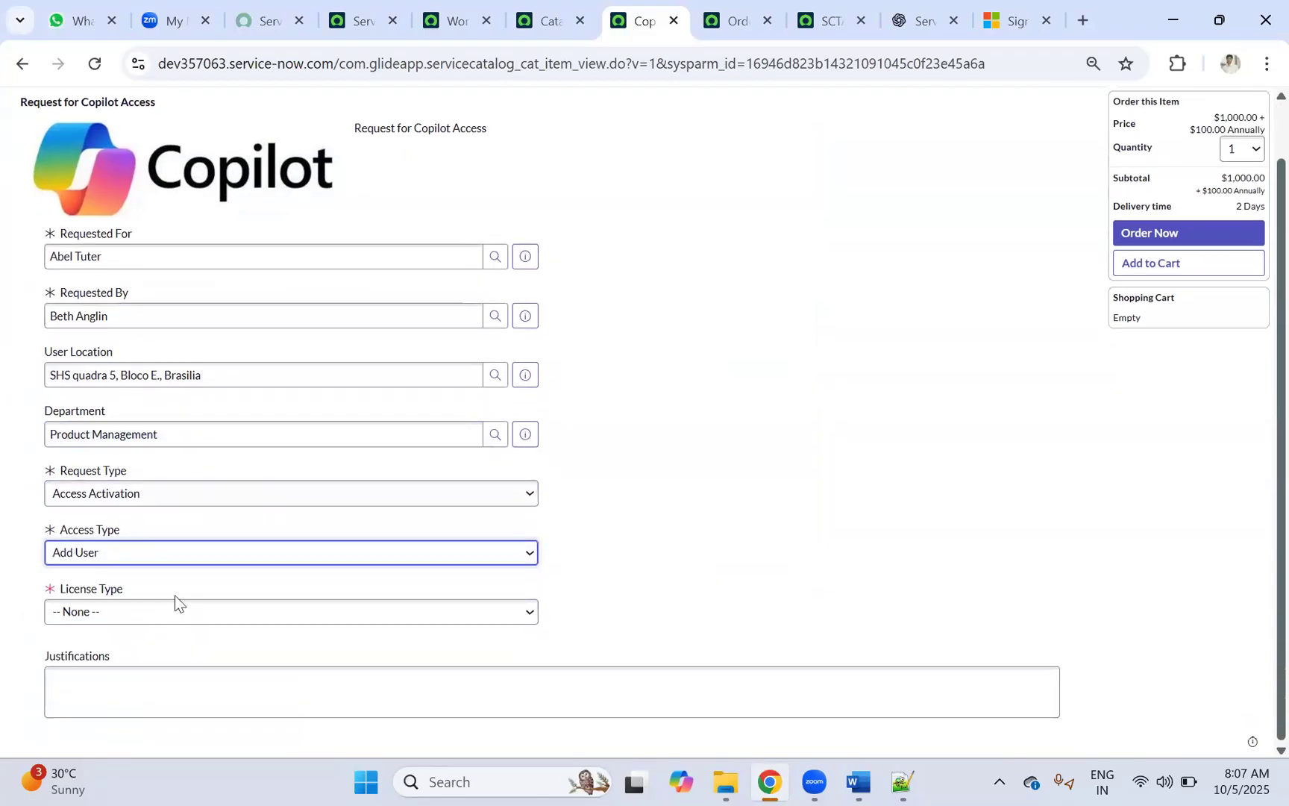
left_click(95, 613)
left_click(75, 662)
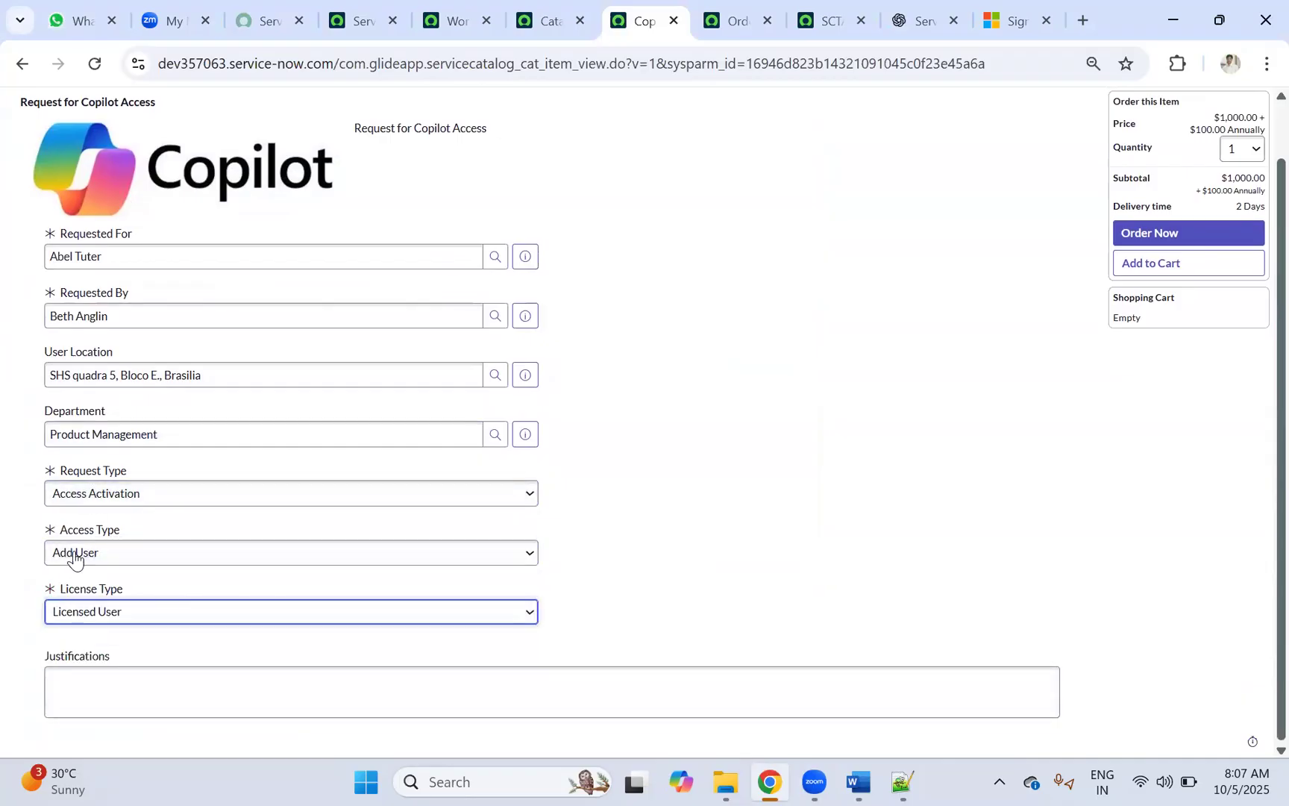
Step: Enter justification 'test', submit the order, and open the resulting requested item
left_click(96, 677)
type("test")
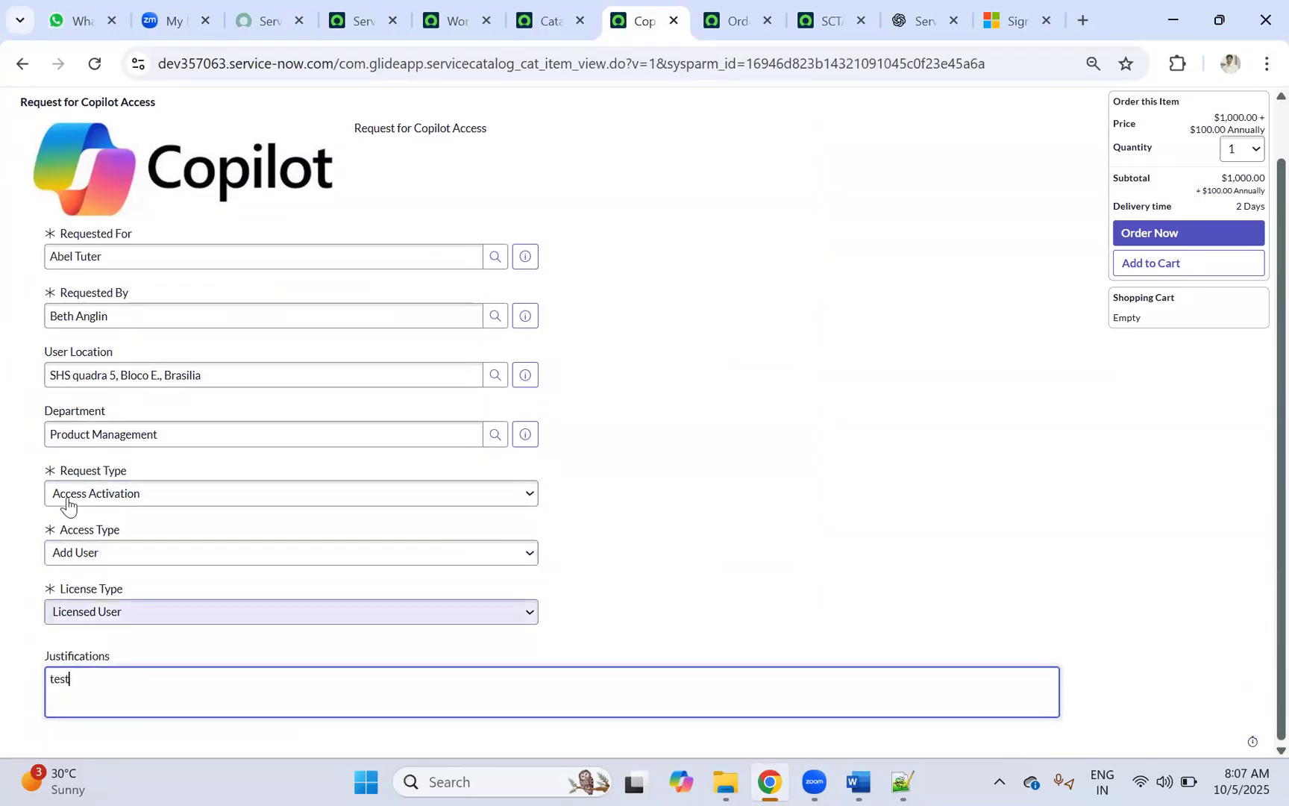
scroll(765, 267, "up", 1)
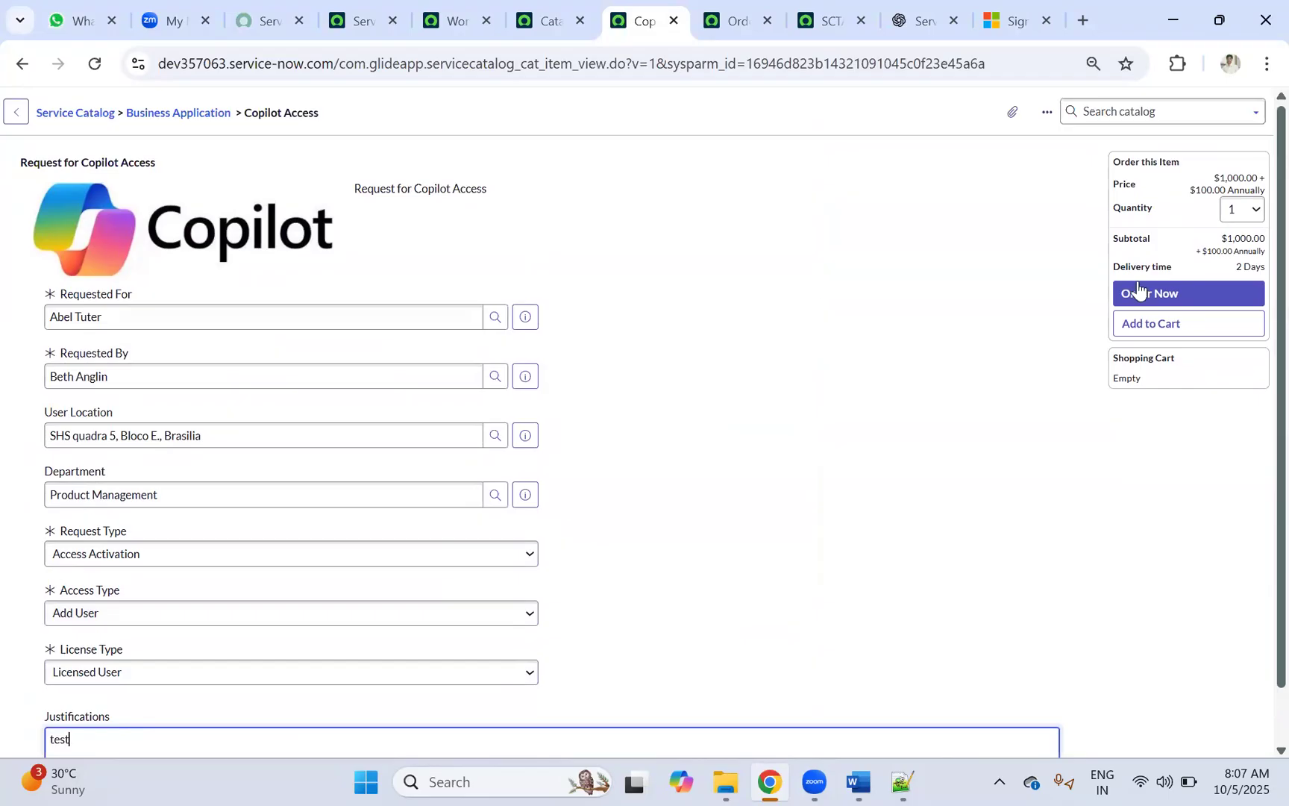
left_click(1150, 295)
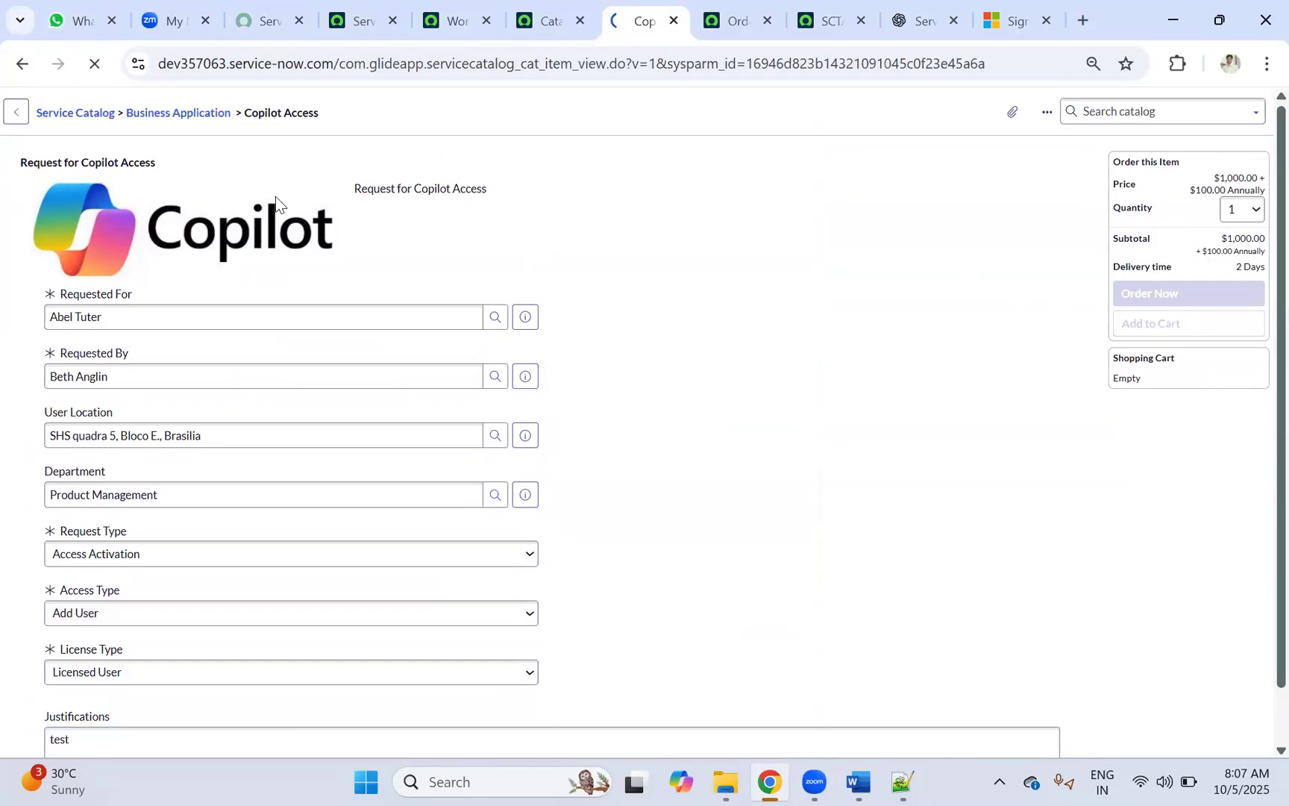
left_click(92, 296)
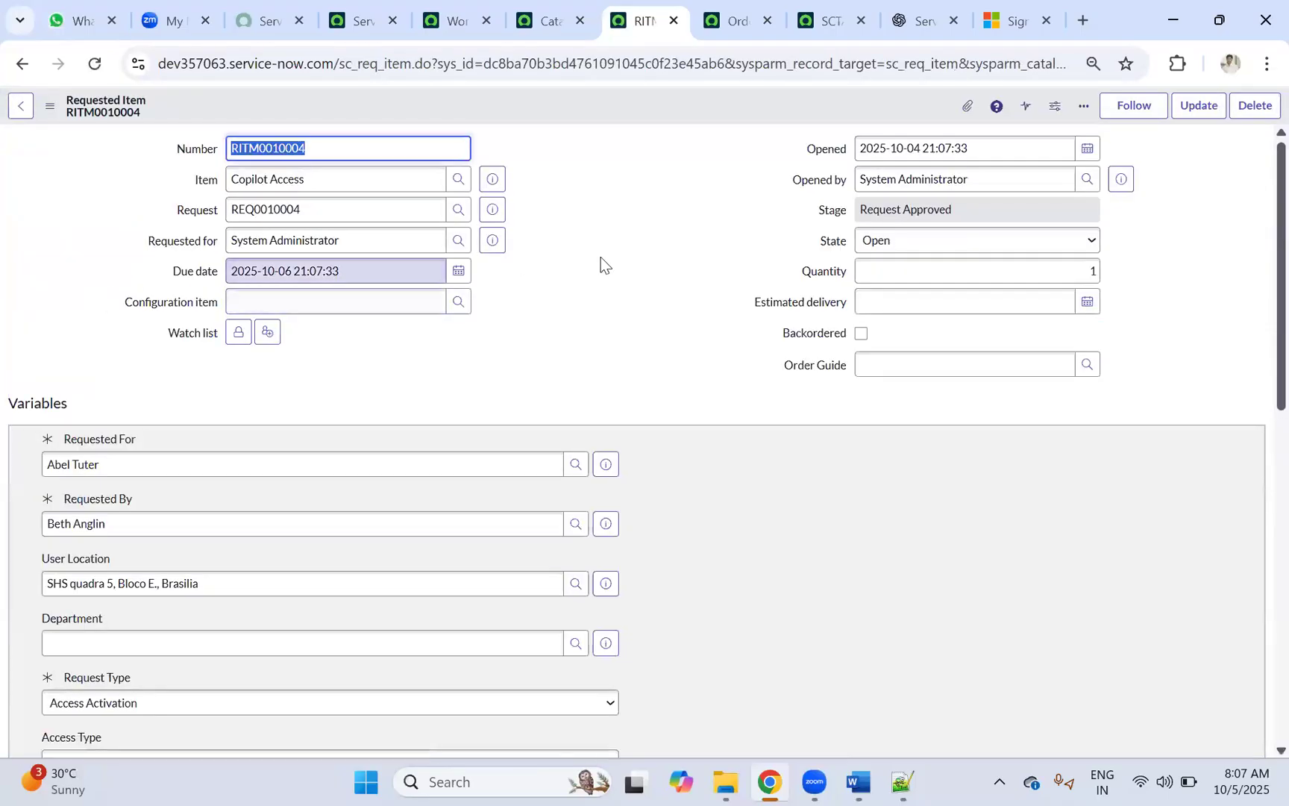
Step: Show the requested item's running workflow and inspect the Approval - User activity
scroll(605, 263, "down", 15)
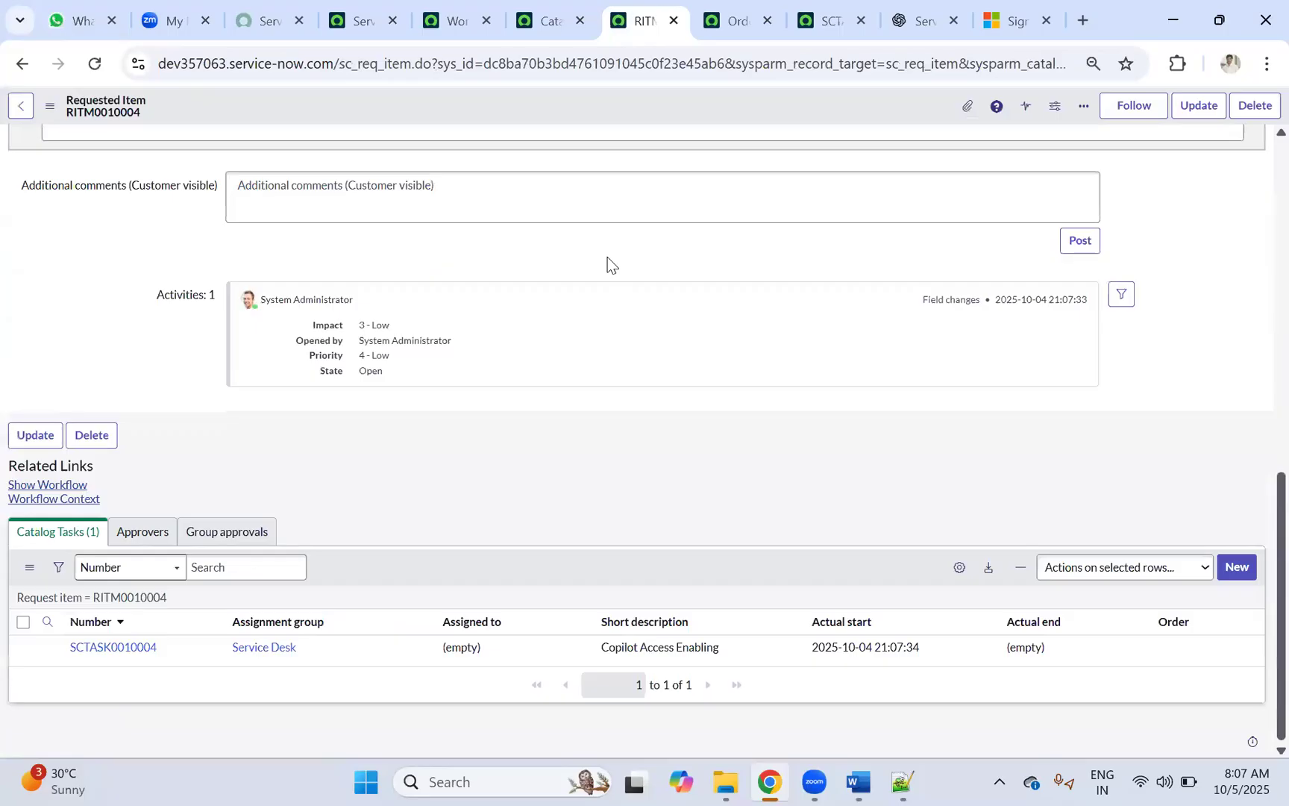
scroll(607, 262, "up", 10)
scroll(346, 306, "down", 5)
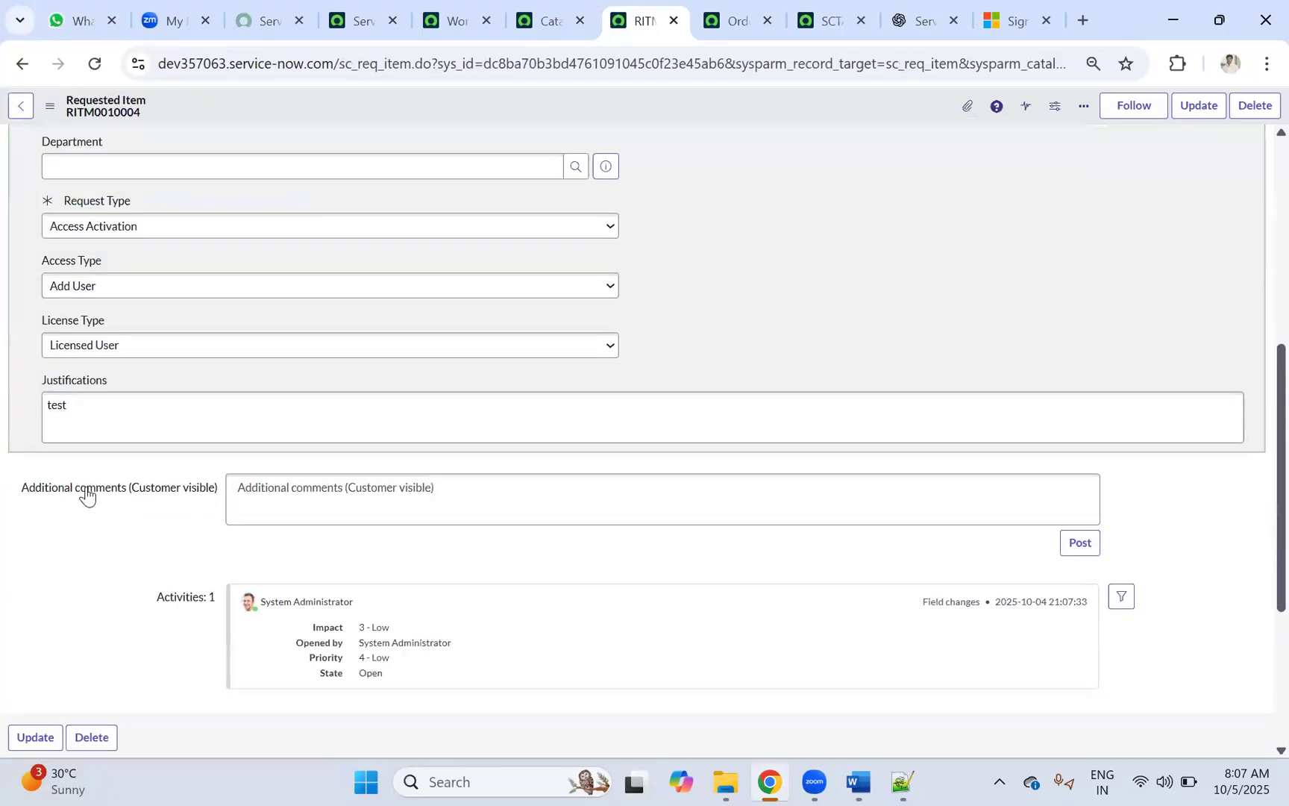
scroll(86, 495, "down", 4)
left_click(47, 485)
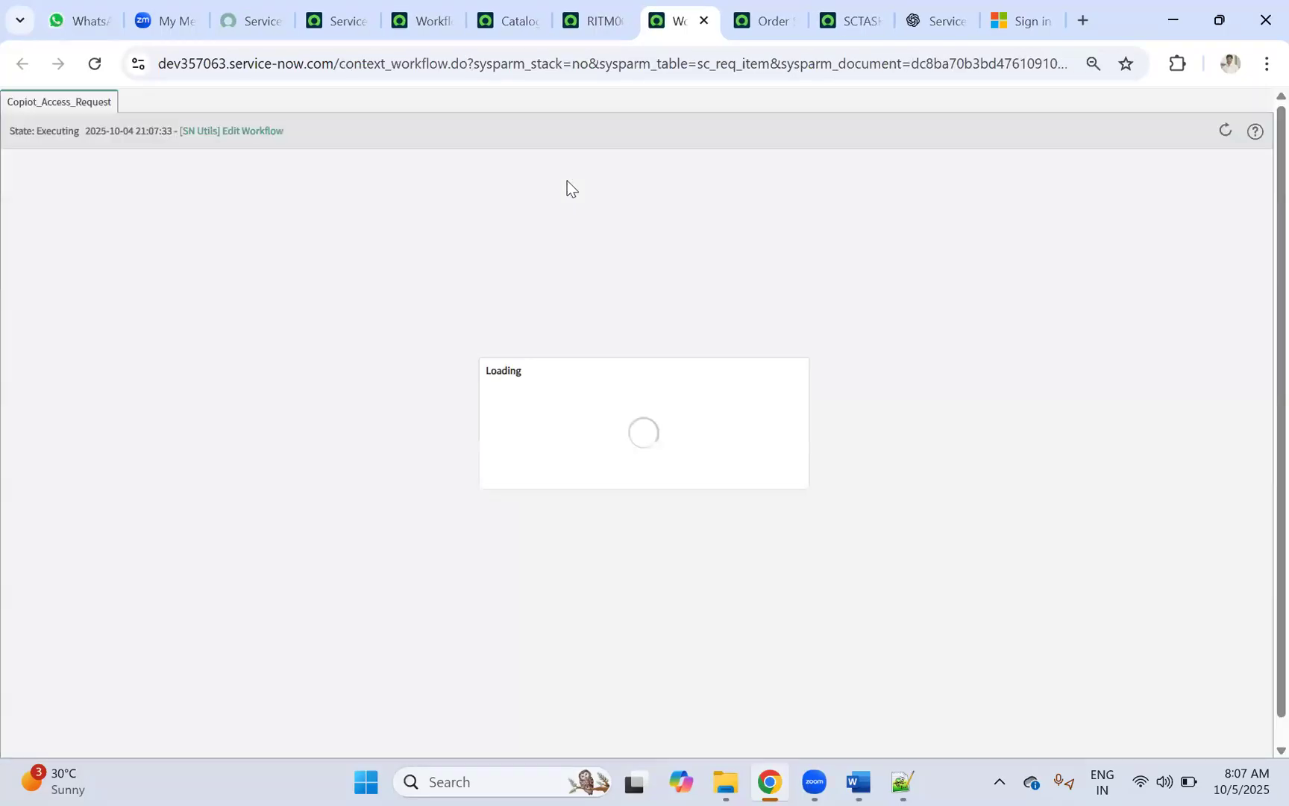
mouse_move(346, 240)
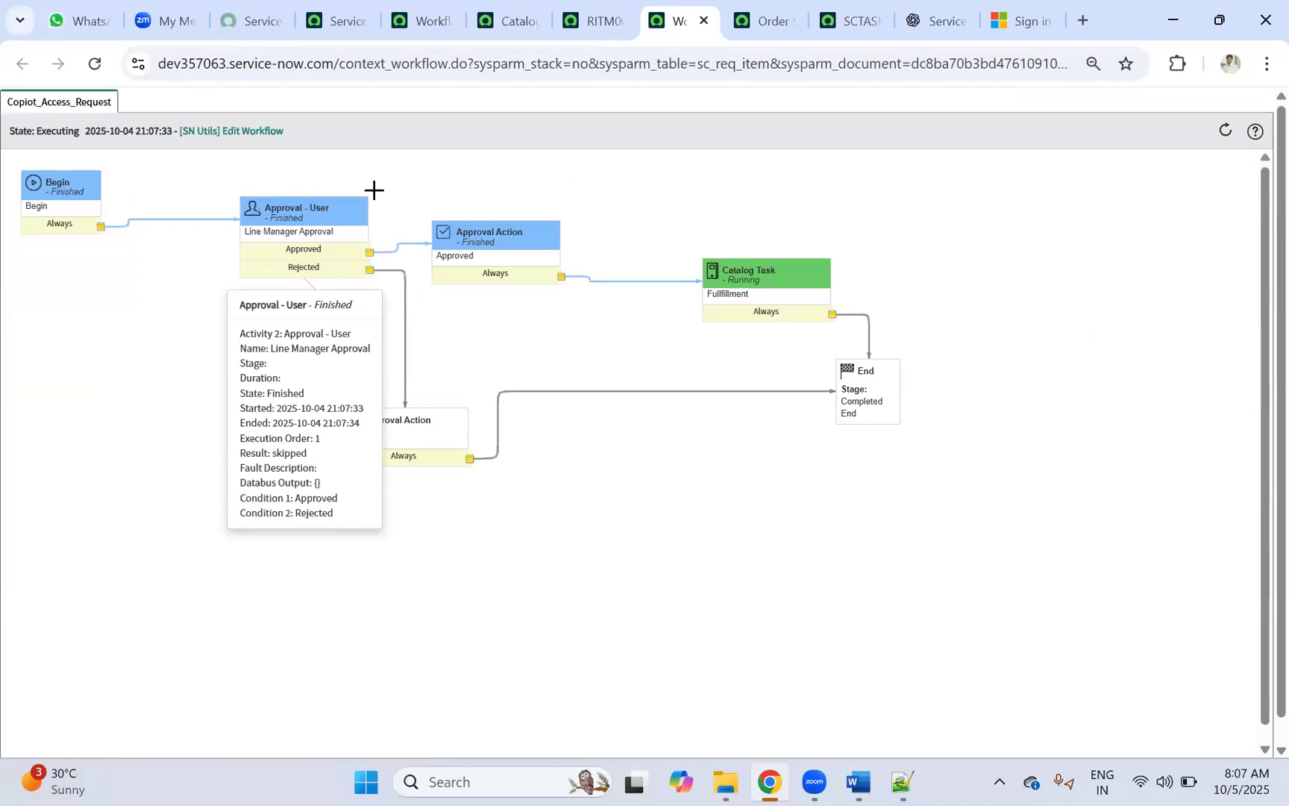
Step: Check out the Copiot_Access_Request workflow from the workflow editor's menu
left_click(593, 15)
left_click(427, 15)
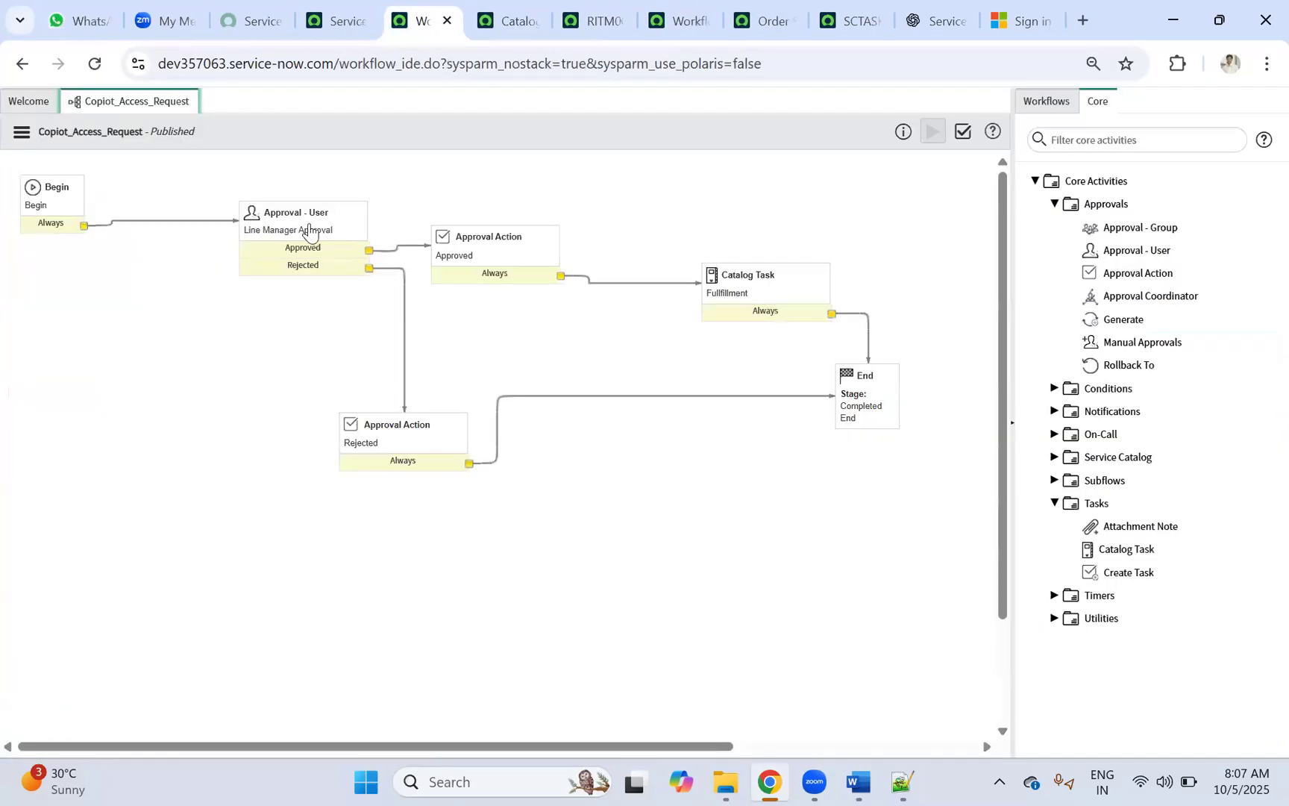
left_click(21, 132)
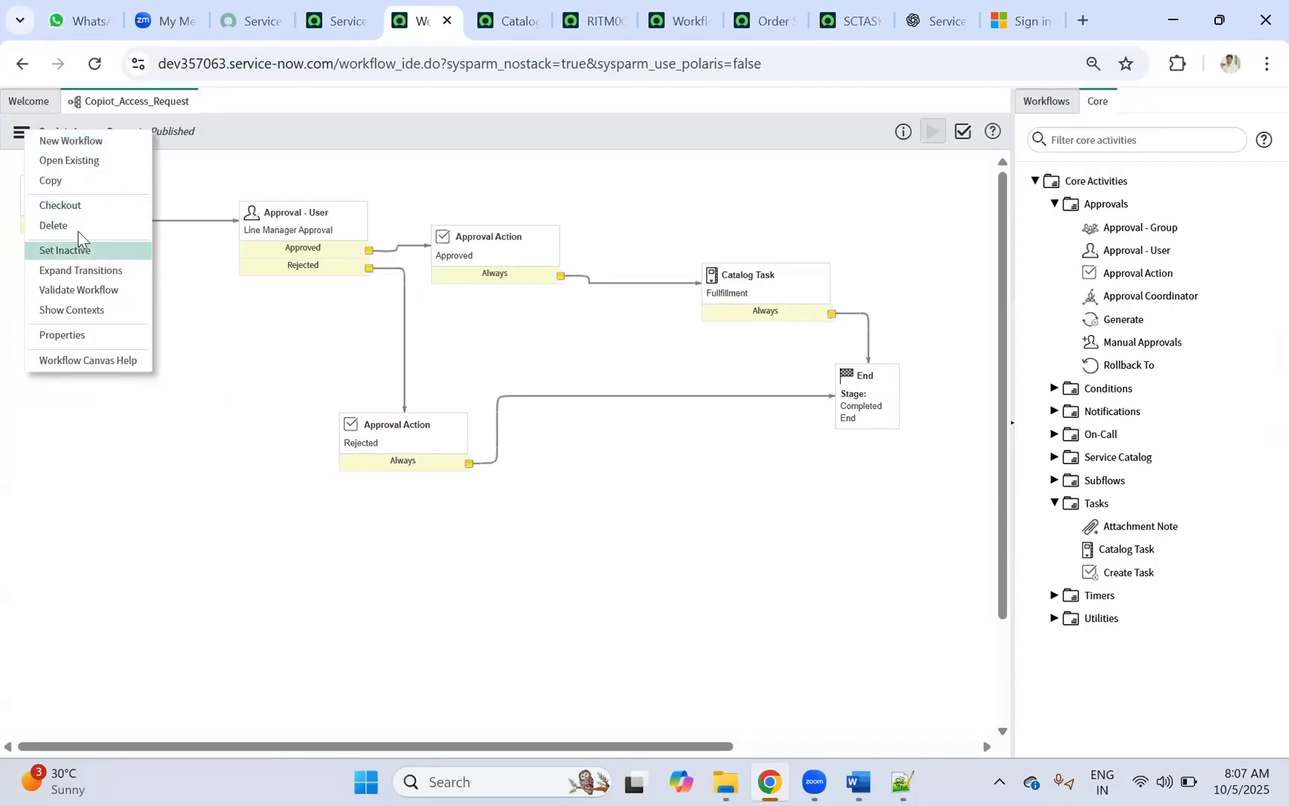
left_click(64, 208)
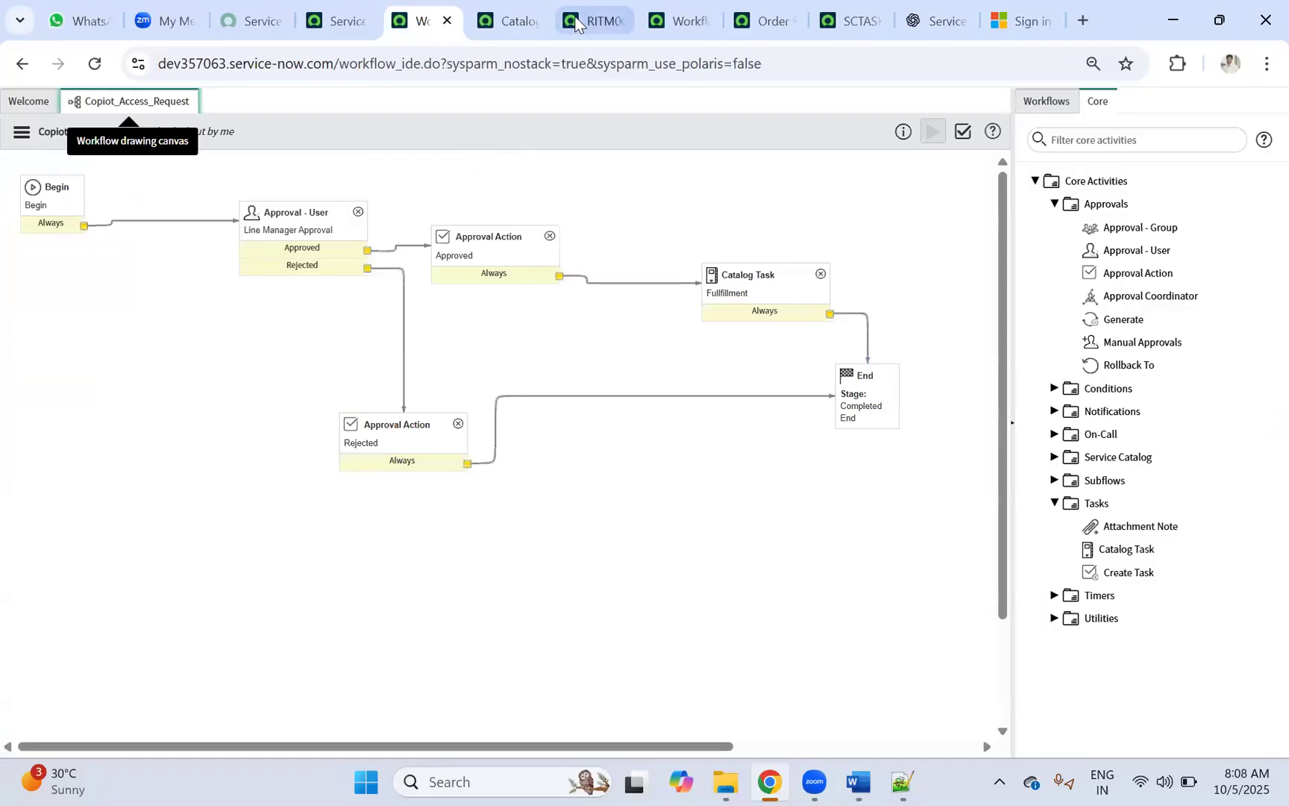
Step: Inspect the Line Manager Approval result in RITM0010004's running workflow context
left_click(589, 21)
left_click(656, 21)
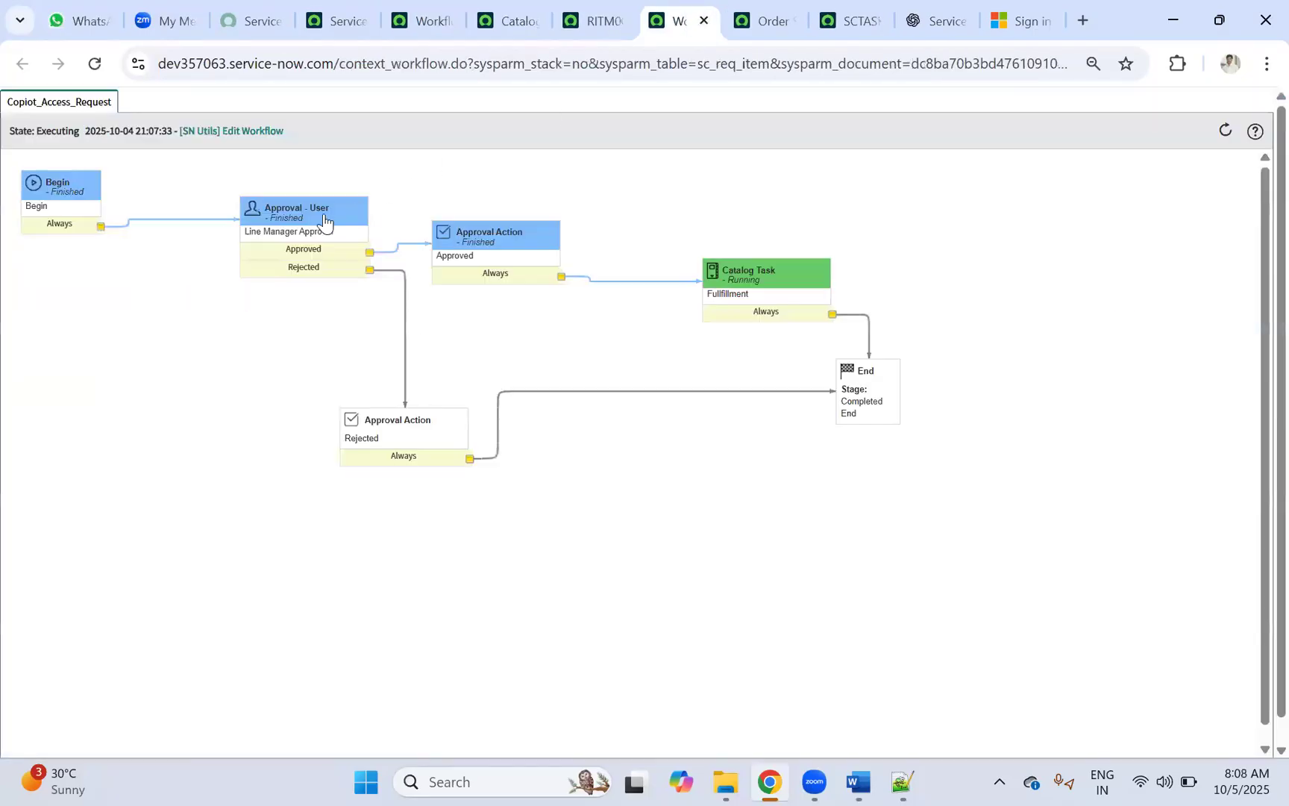
double_click(276, 218)
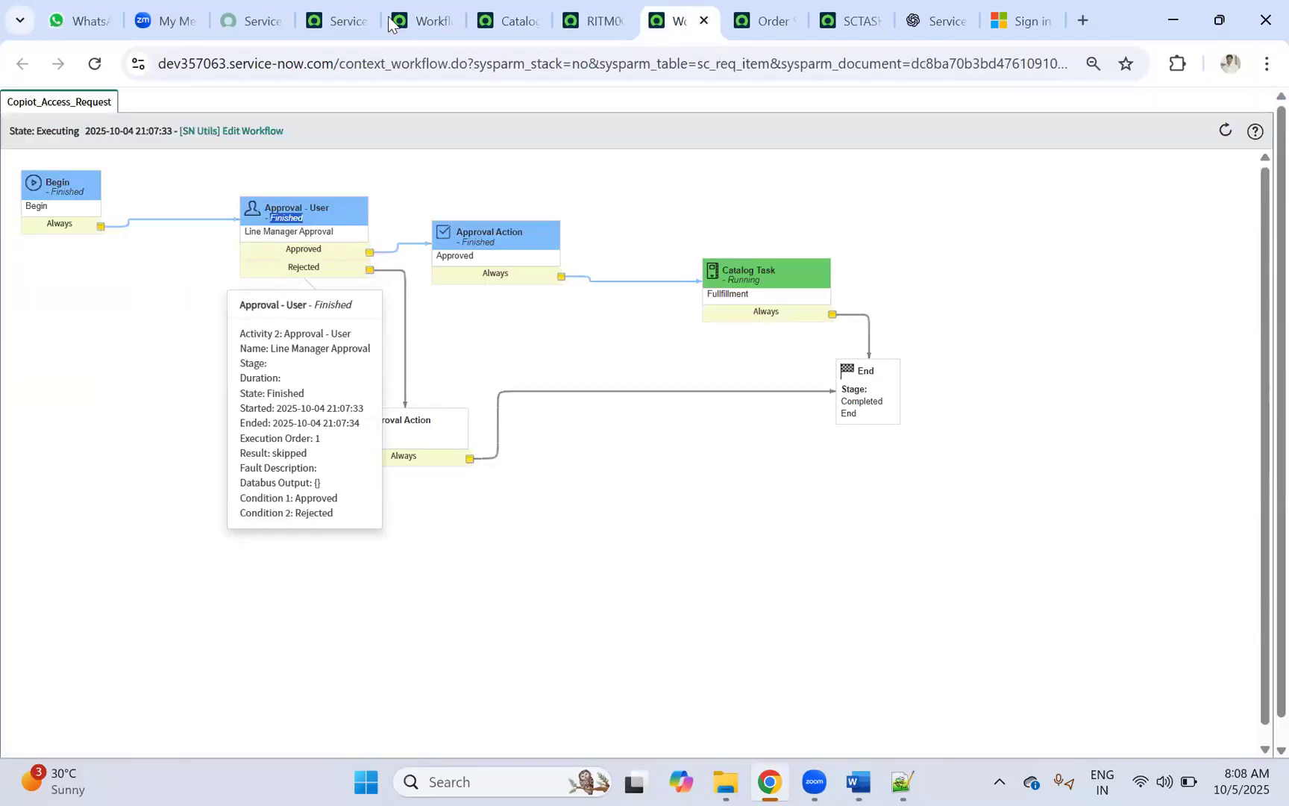
Step: Filter the All menu for 'users' and open User Administration > Users
left_click(336, 21)
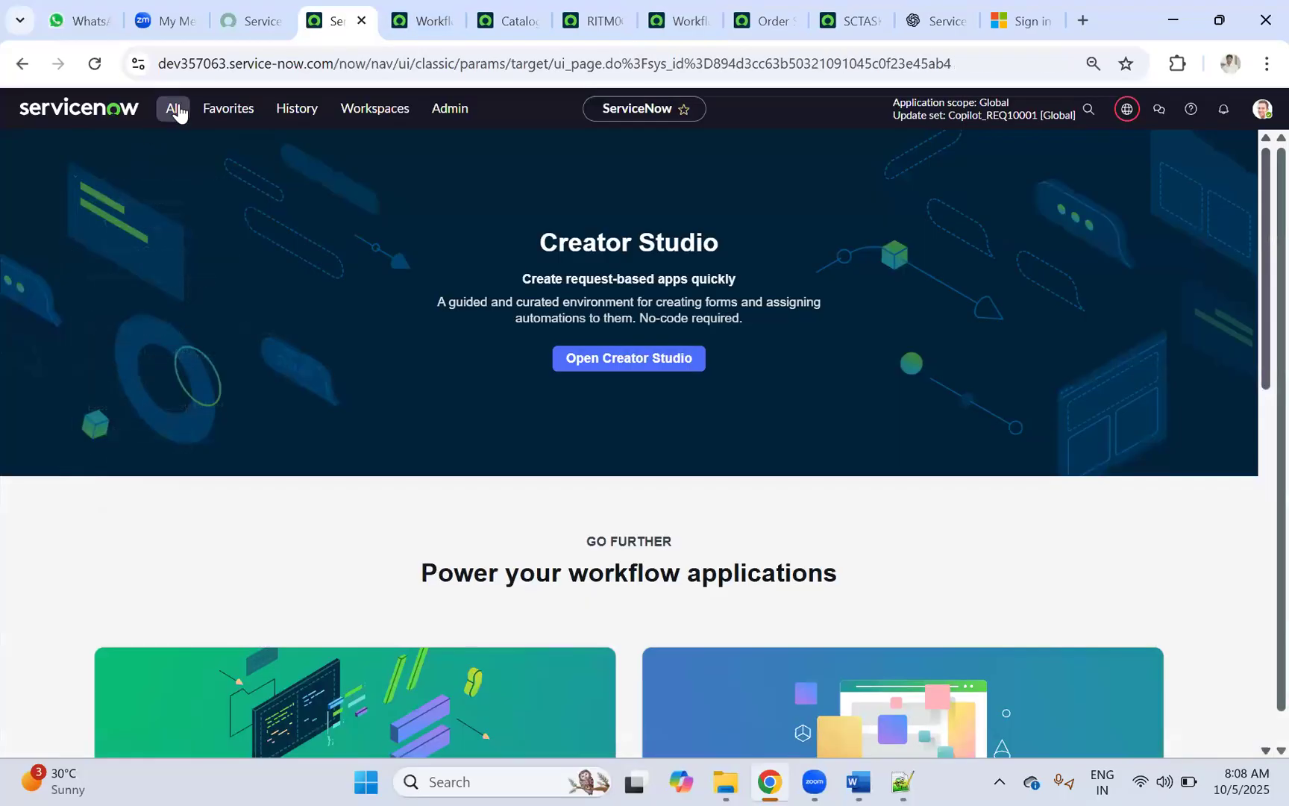
left_click(172, 109)
type("yse")
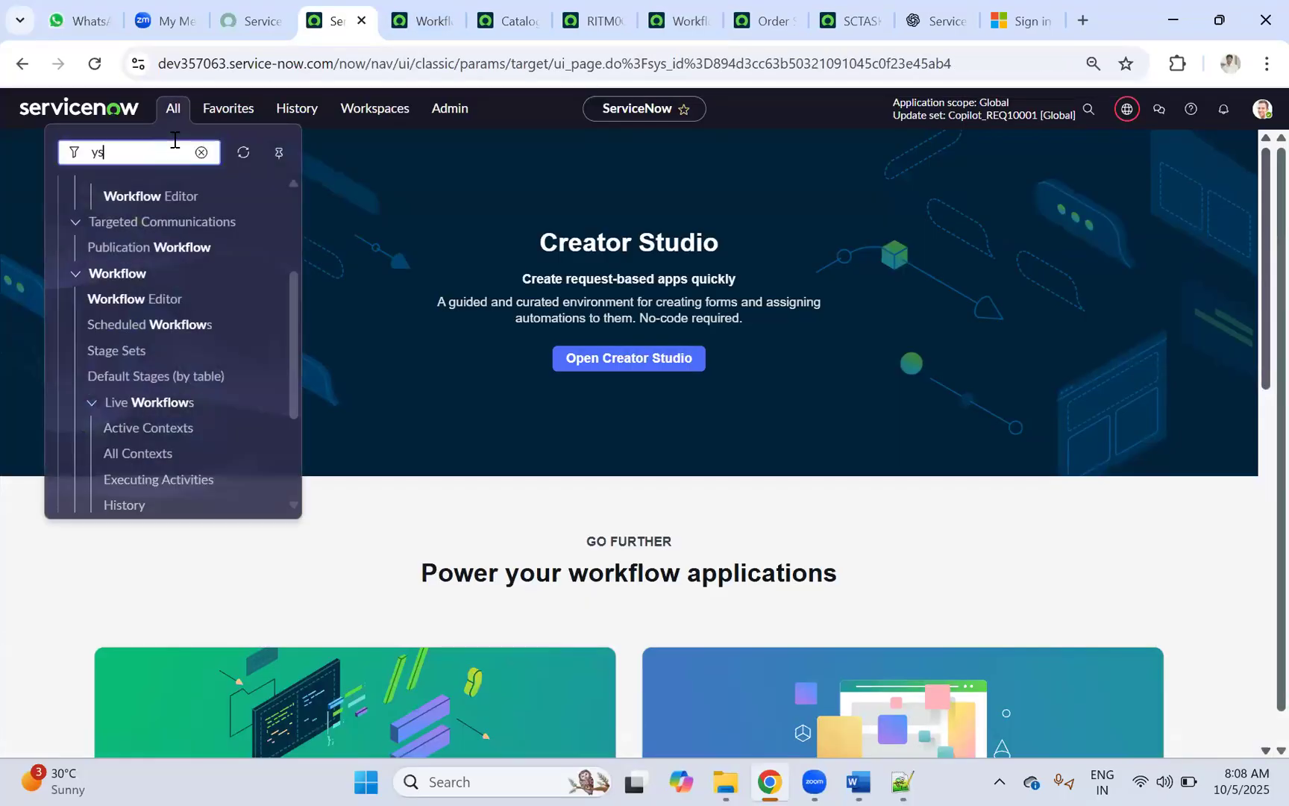
key("BackSpace")
type("users")
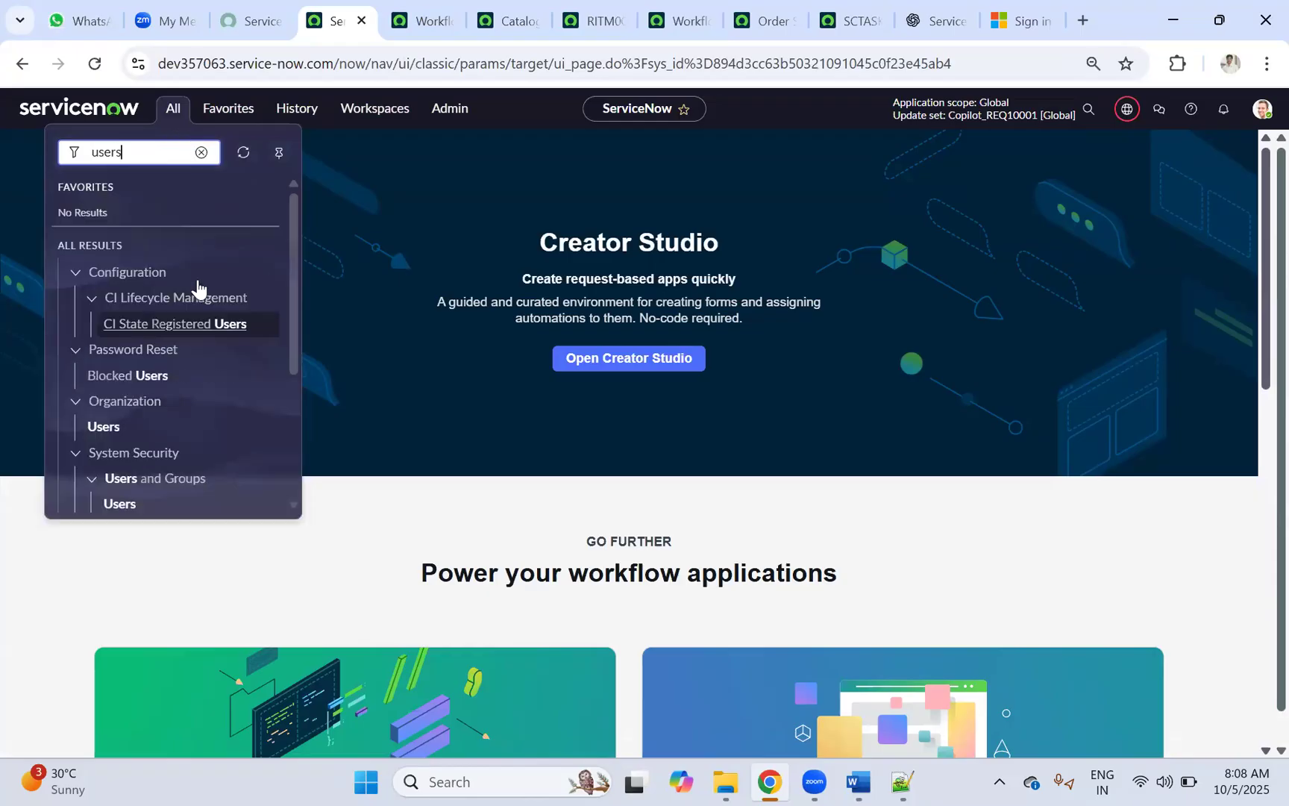
scroll(199, 298, "down", 3)
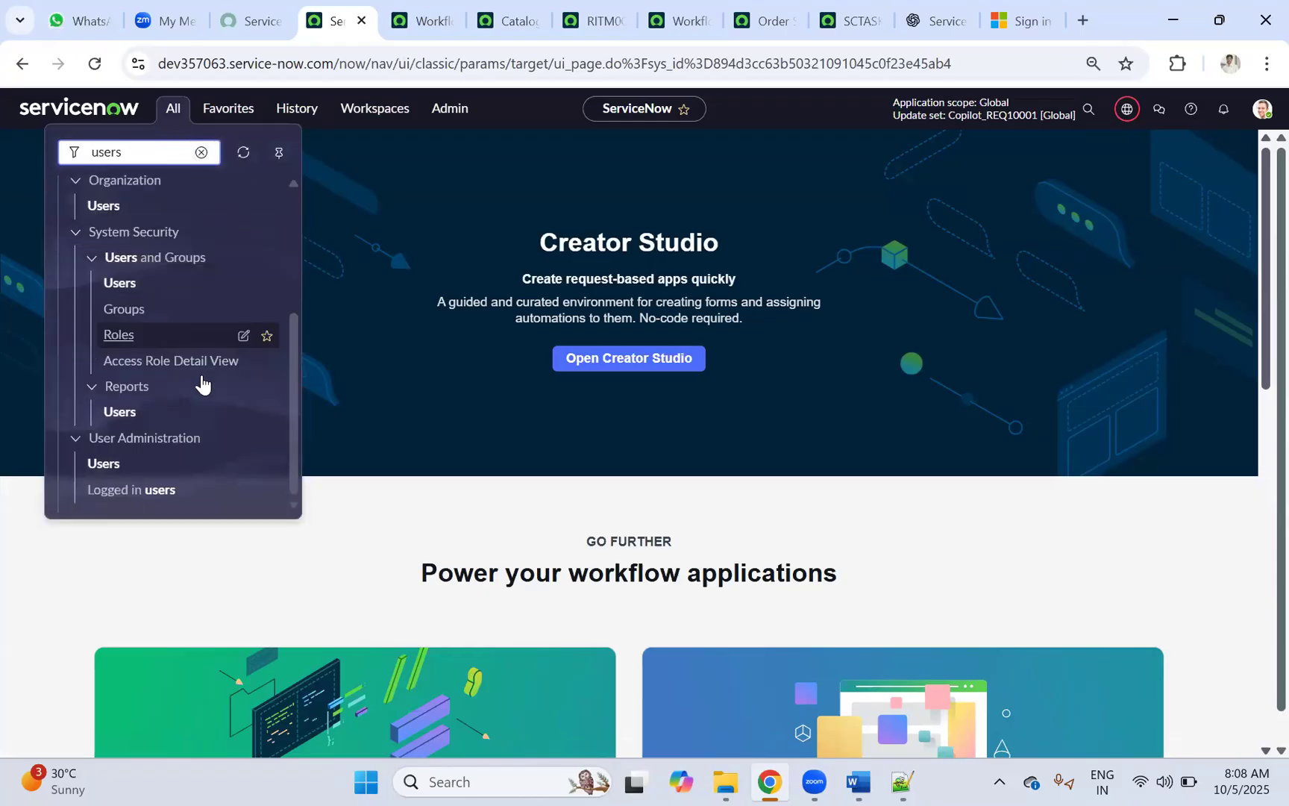
left_click(120, 468, "ctrl")
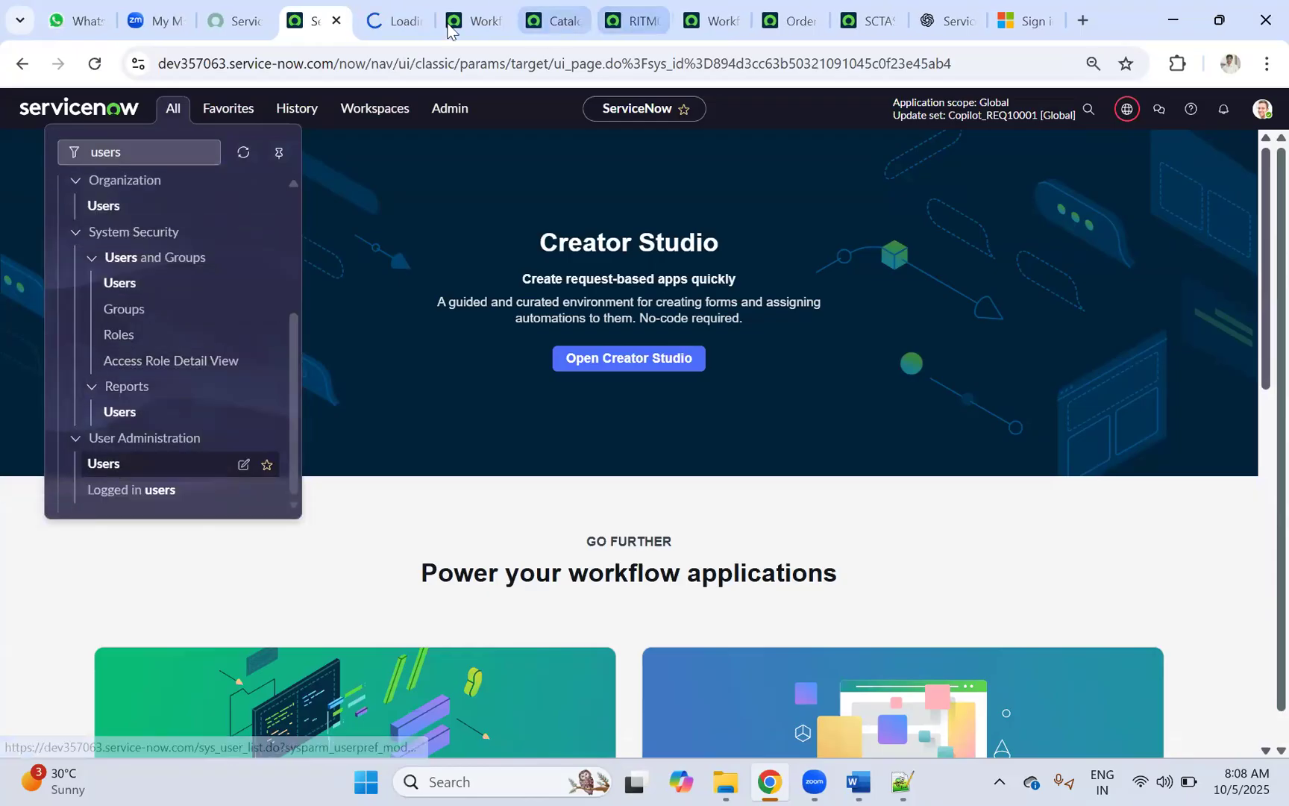
Step: Open the first user's record, in the Product Management department, and review its details
left_click(396, 21)
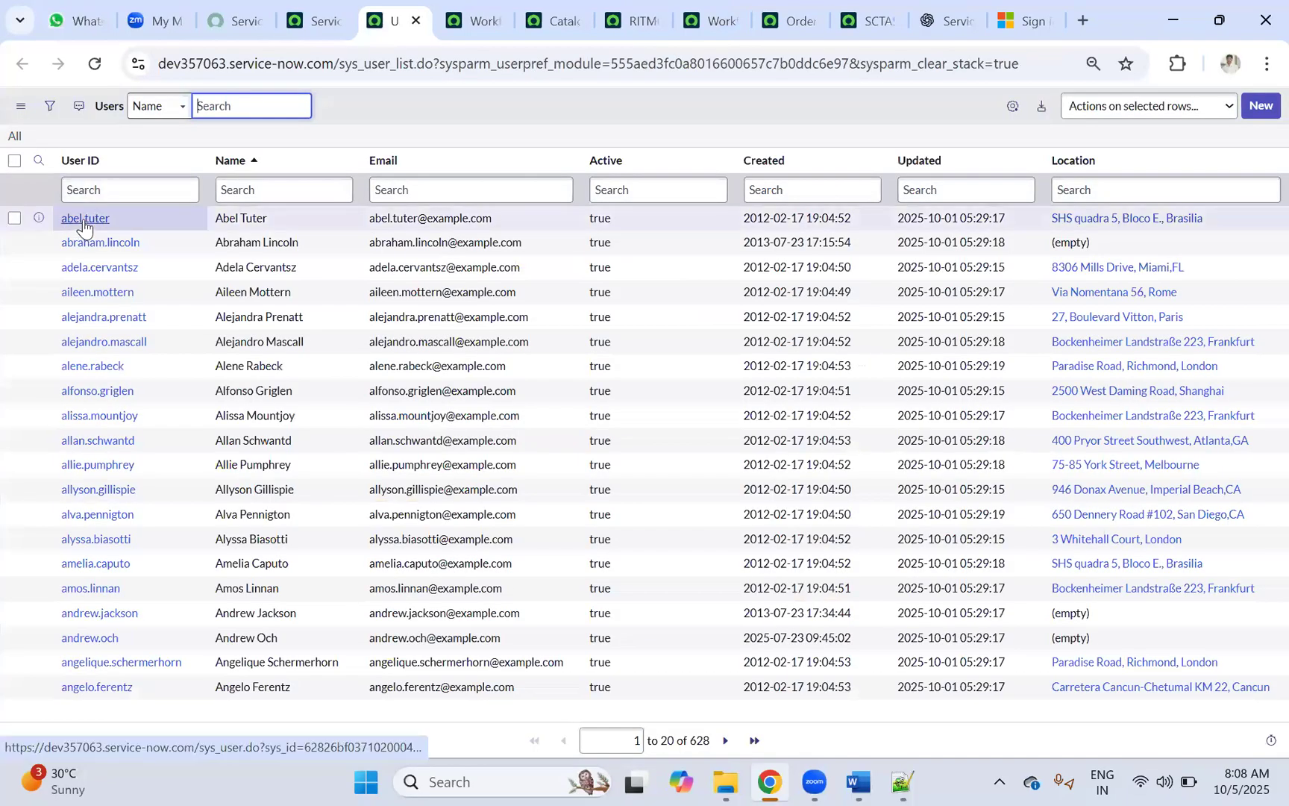
left_click(84, 221, "ctrl")
left_click(450, 15)
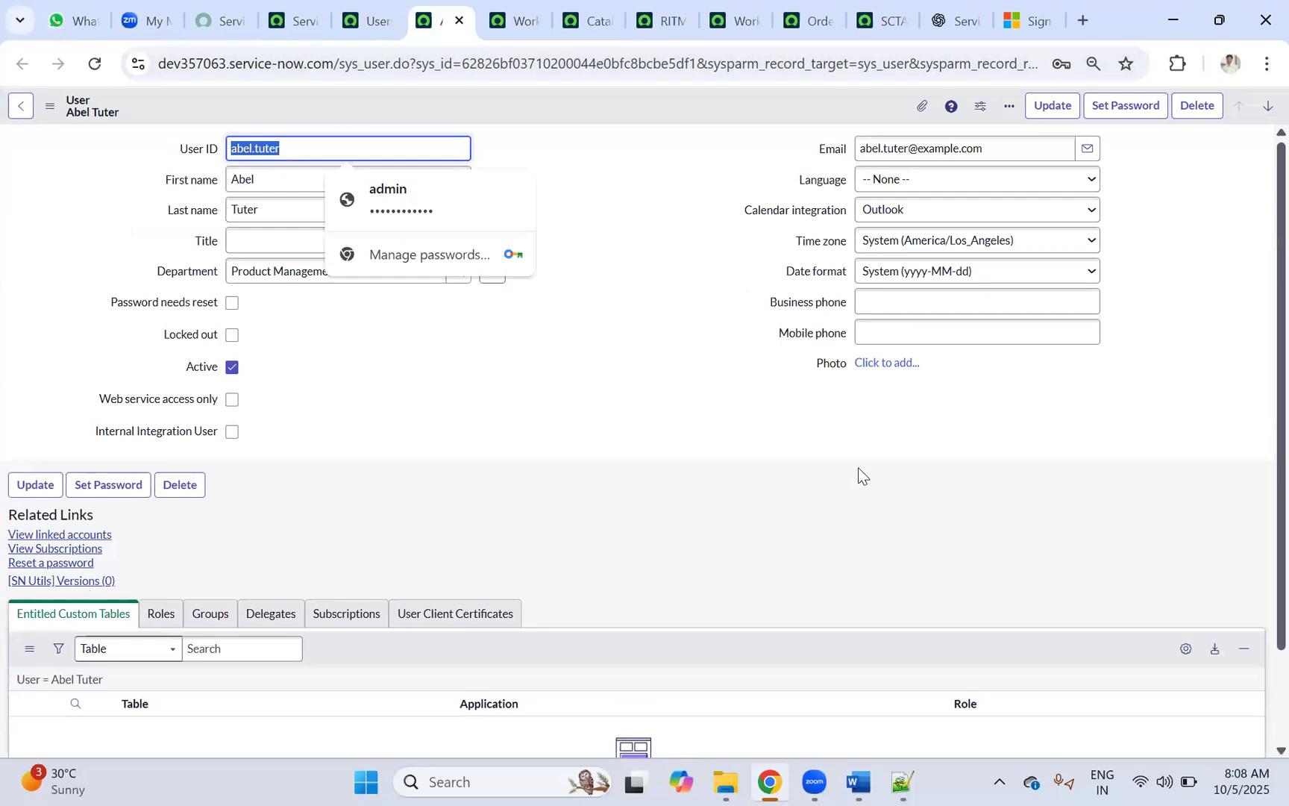
left_click(641, 285)
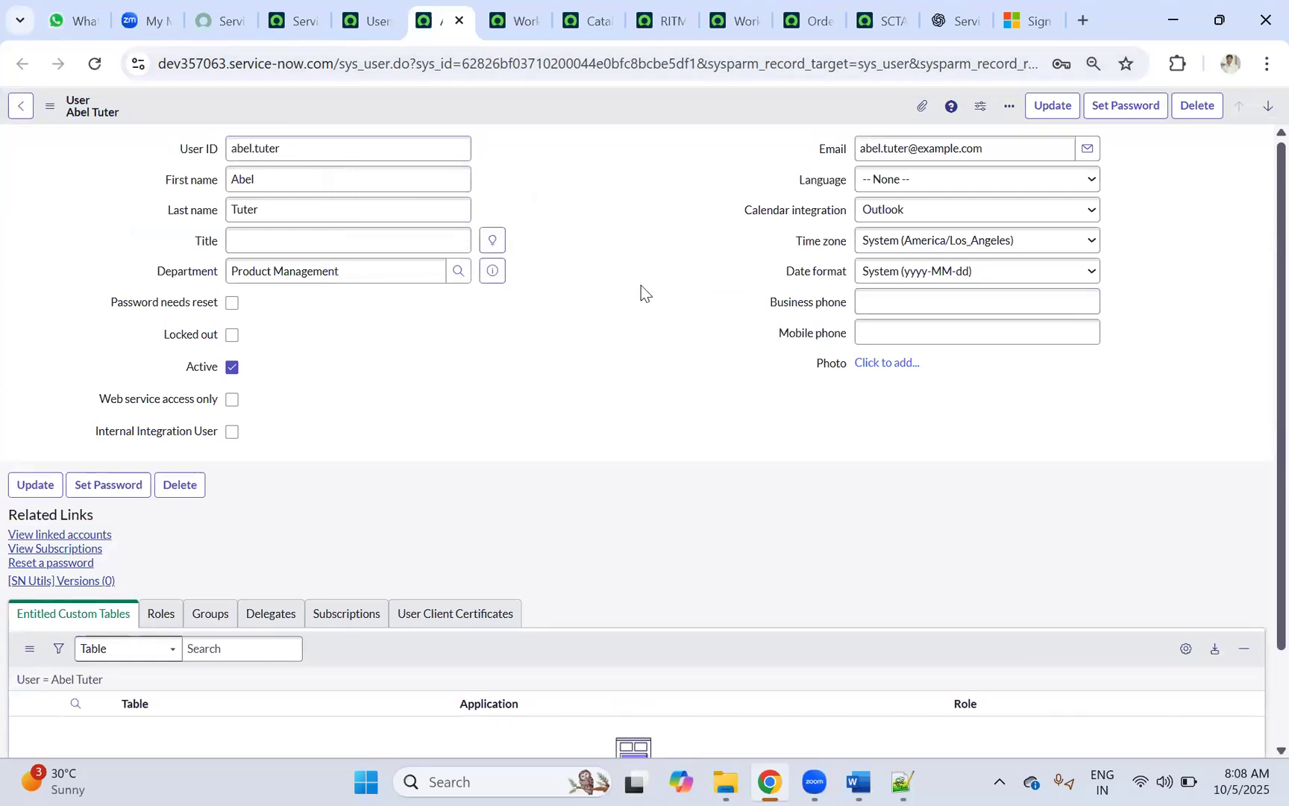
scroll(590, 340, "down", 2)
scroll(567, 310, "up", 2)
Step: Open Configure > Form Design for the User form from the record header
right_click(529, 105)
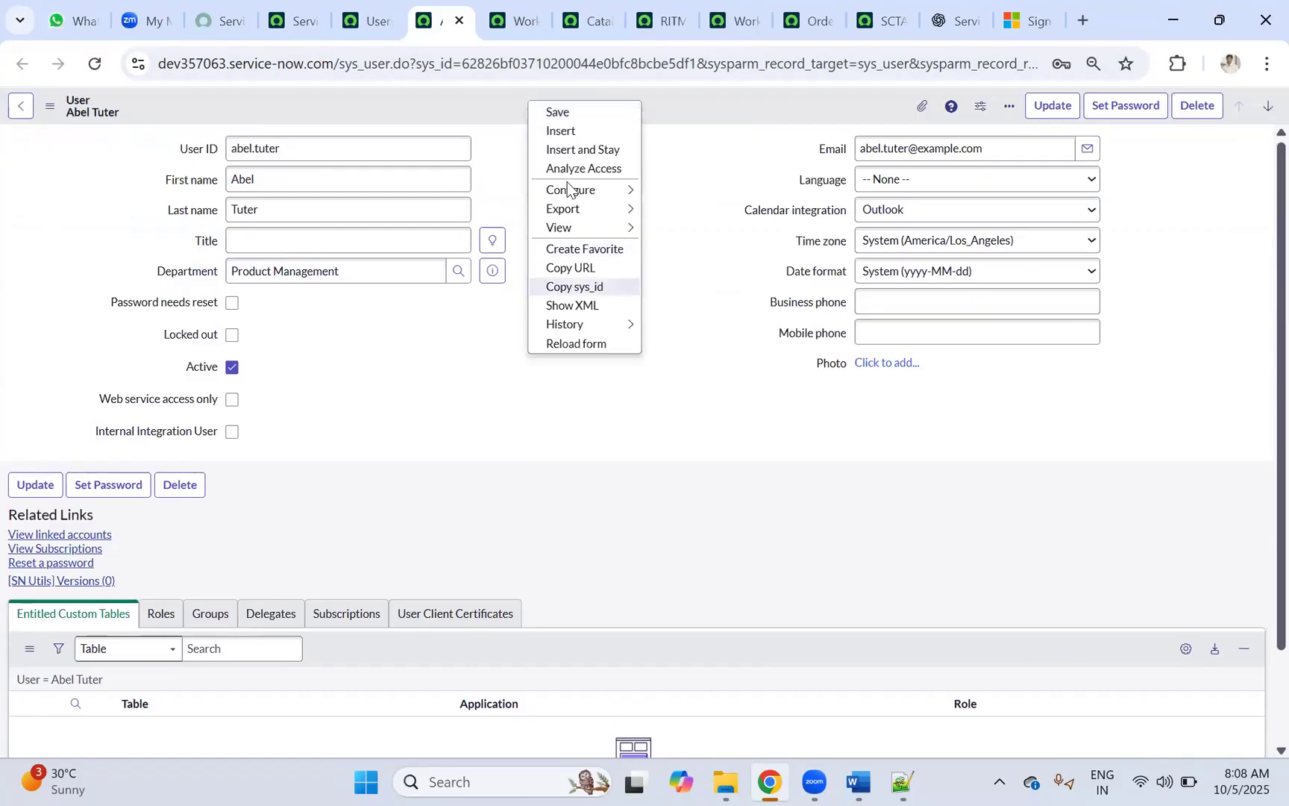
mouse_move(616, 182)
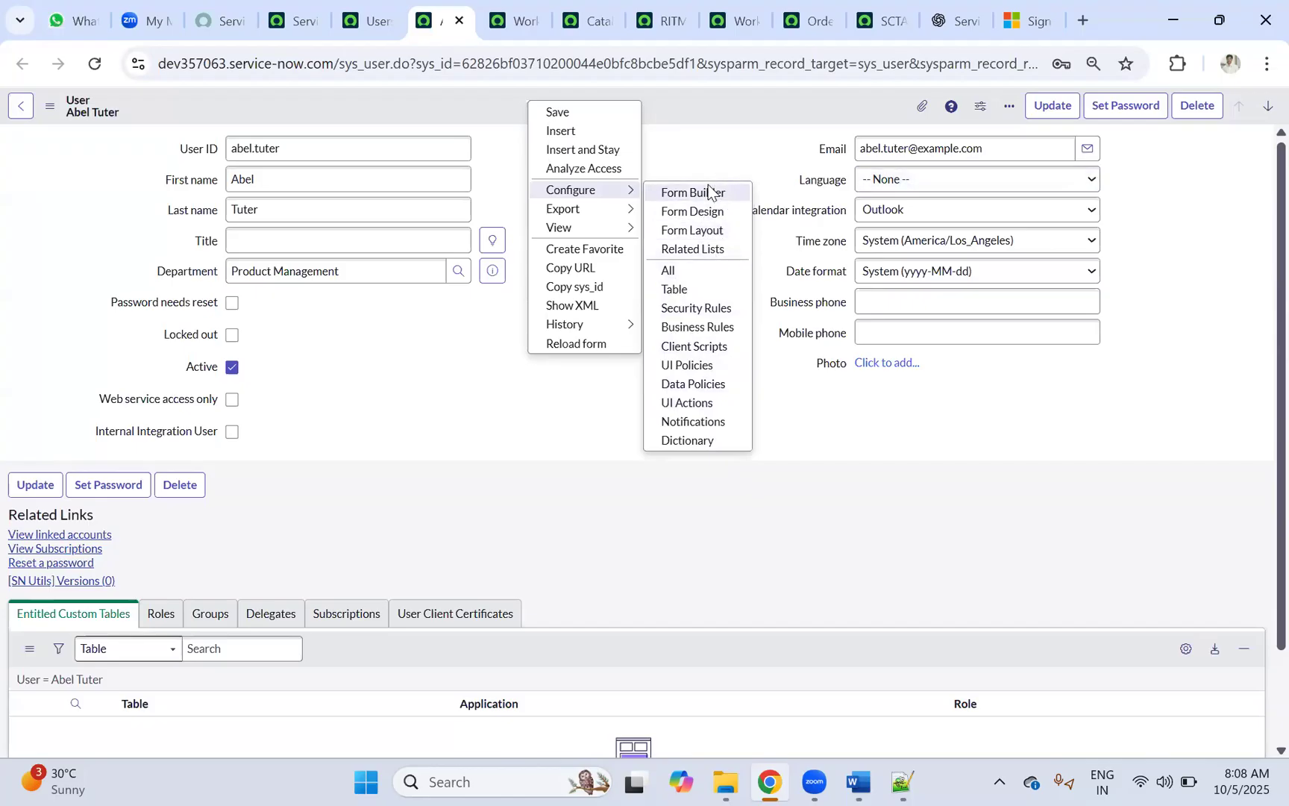
left_click(706, 213)
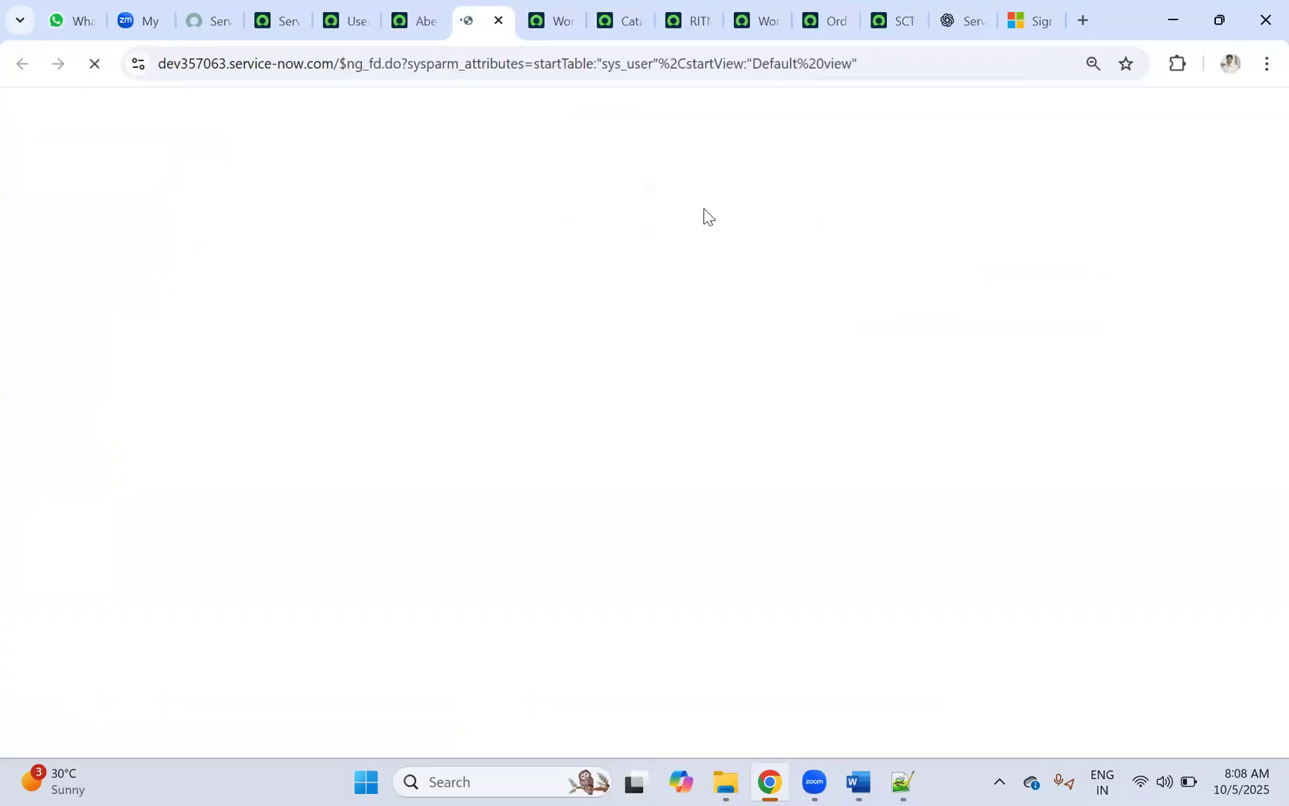
left_click(407, 14)
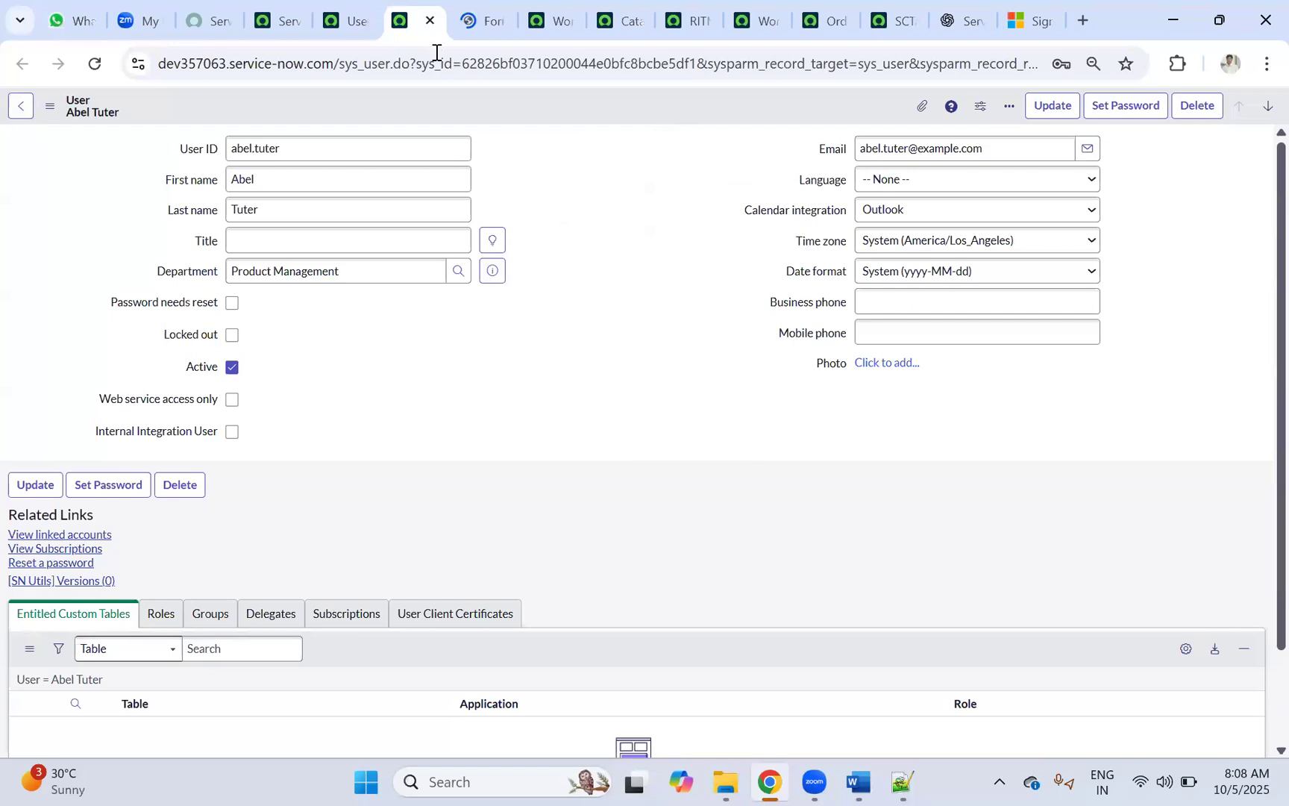
Step: Add a Manager column to the Users list, moved up three positions
left_click(347, 21)
left_click(1009, 109)
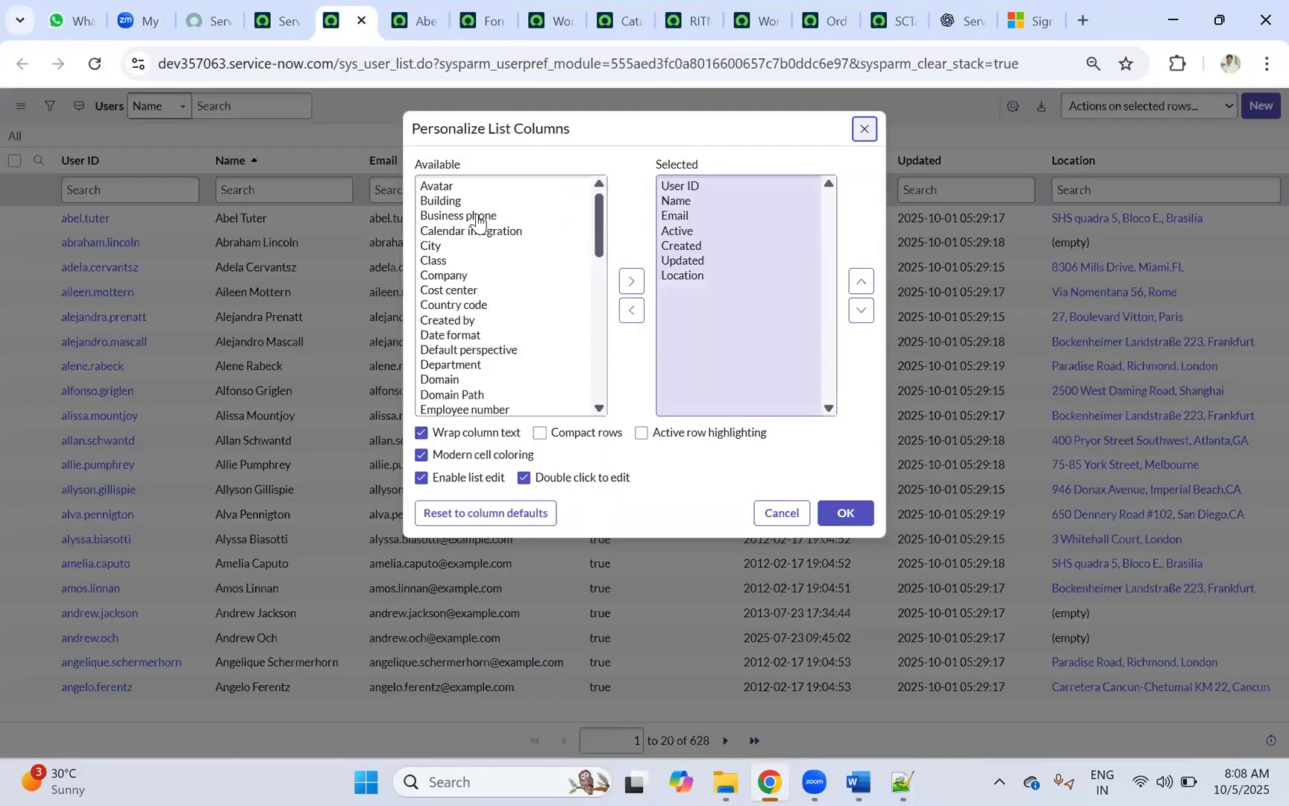
left_click(478, 216)
key("m")
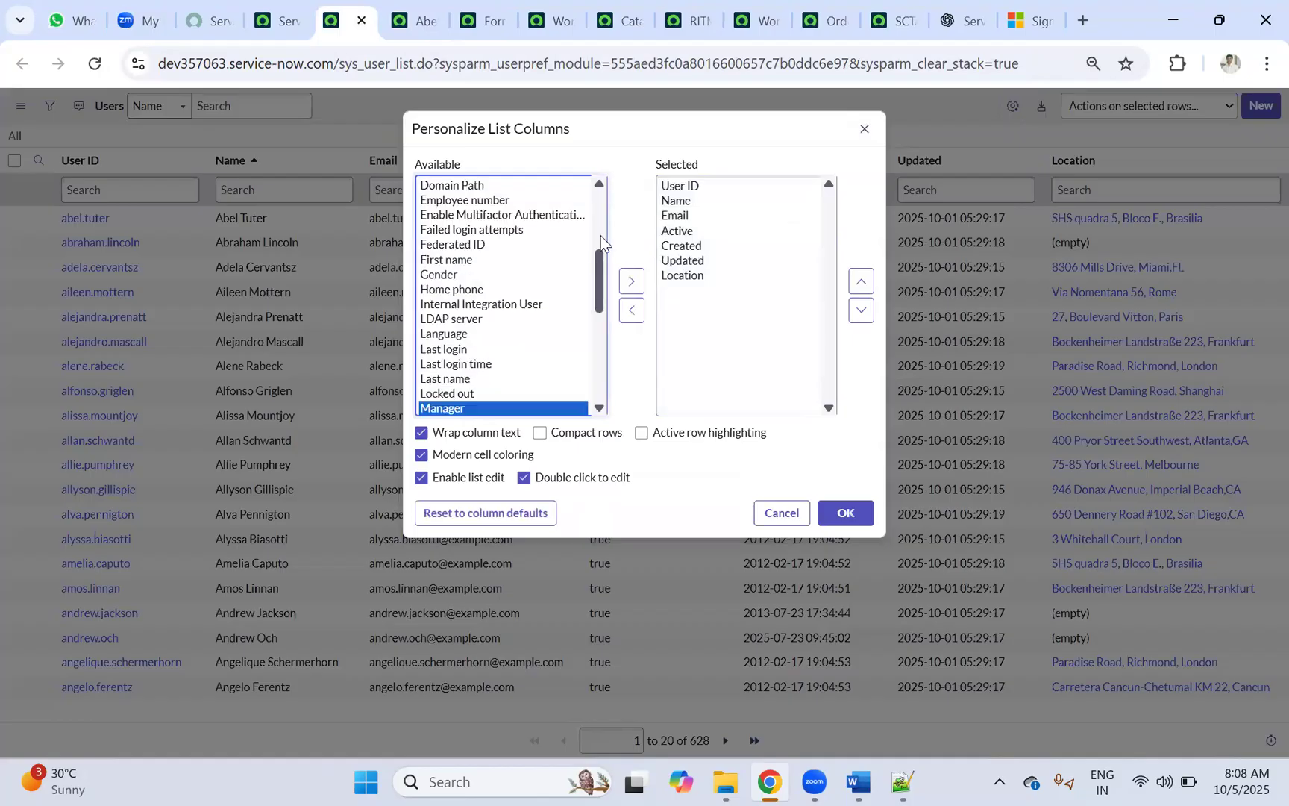
left_click(631, 281)
left_click(862, 281)
left_click(864, 281)
left_click(864, 281)
left_click(846, 512)
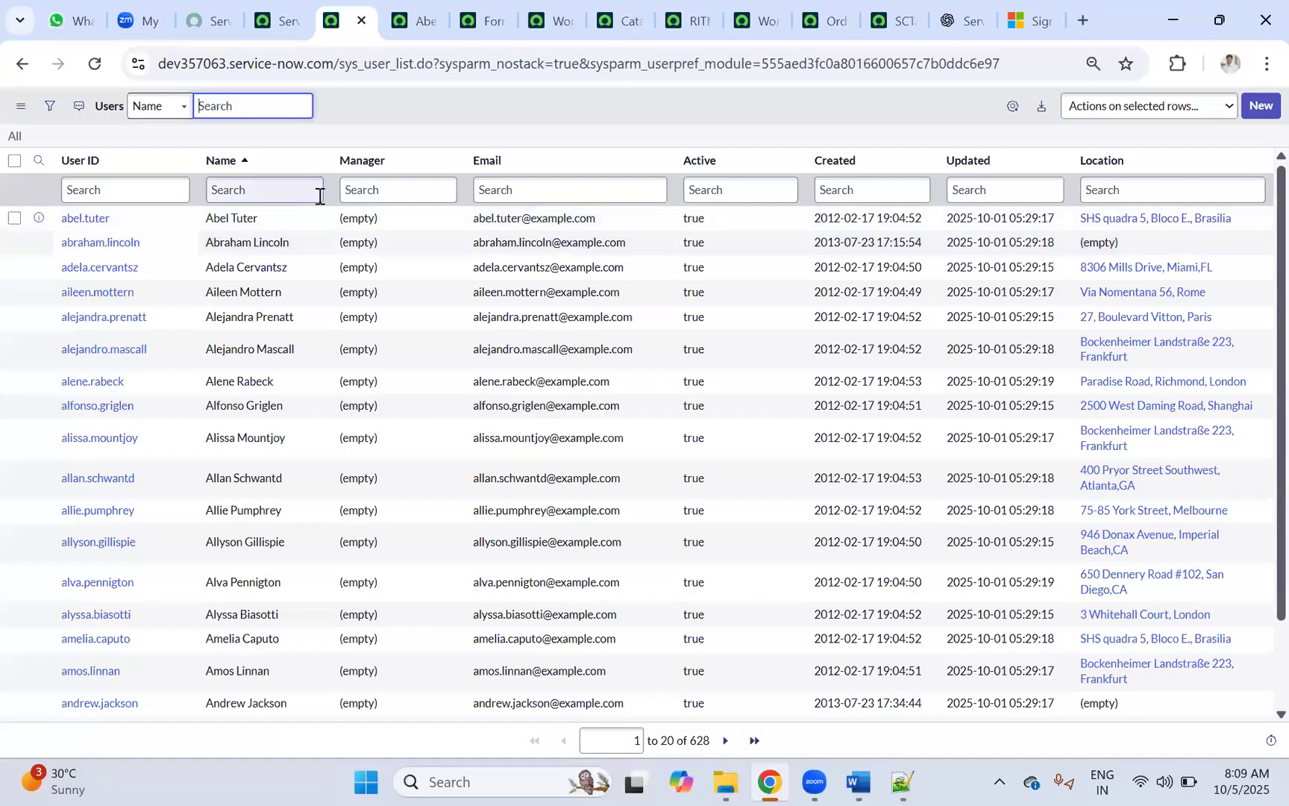
Step: In Form Design, place the Manager field under Photo and save the layout
left_click(400, 23)
left_click(478, 17)
left_click(744, 478)
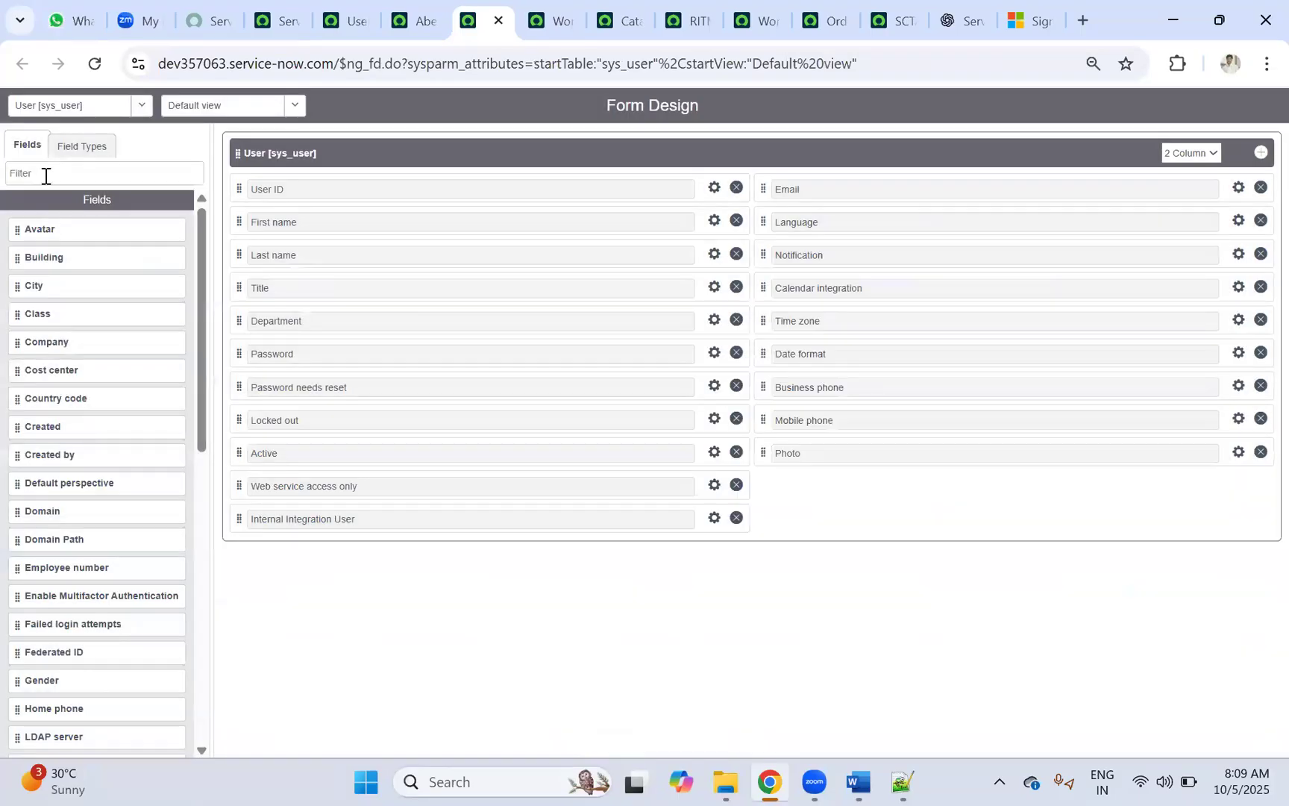
left_click(45, 175)
type("ma")
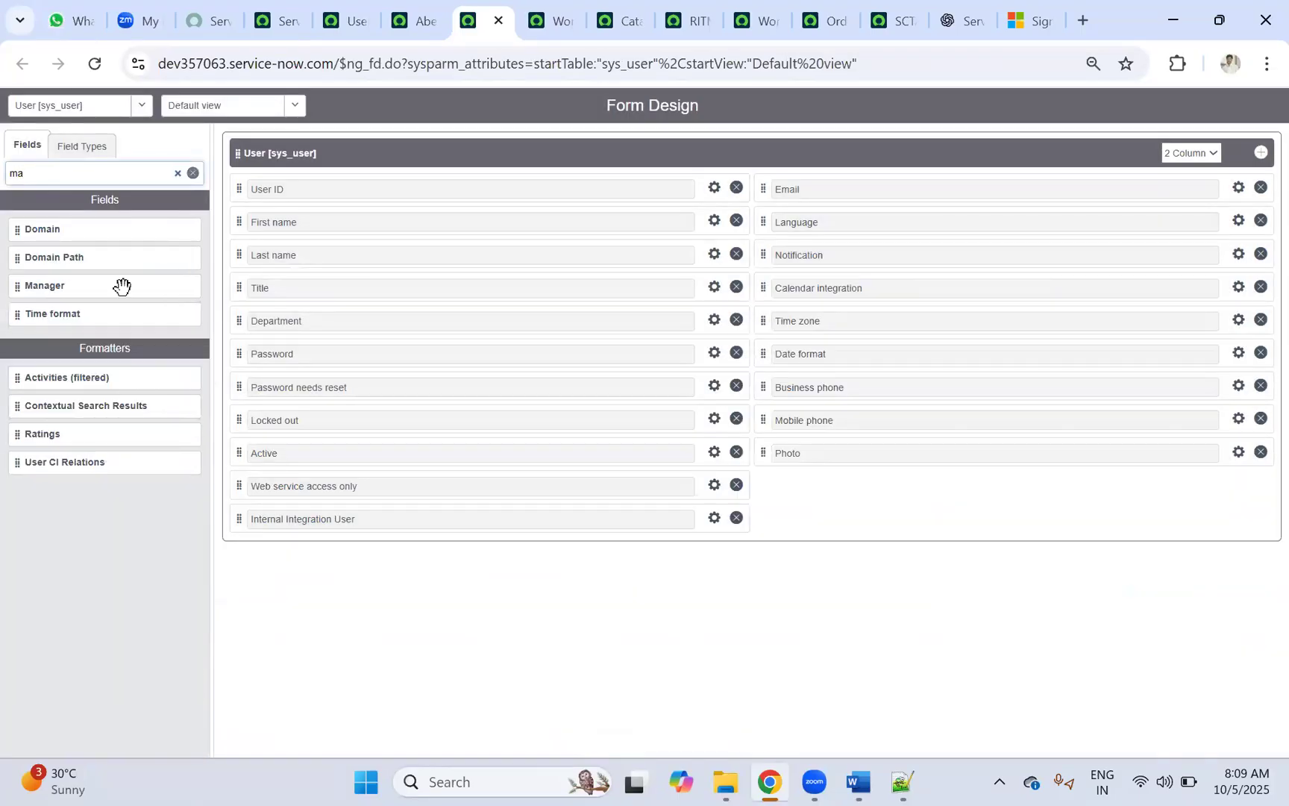
left_click_drag(24, 287, 842, 473)
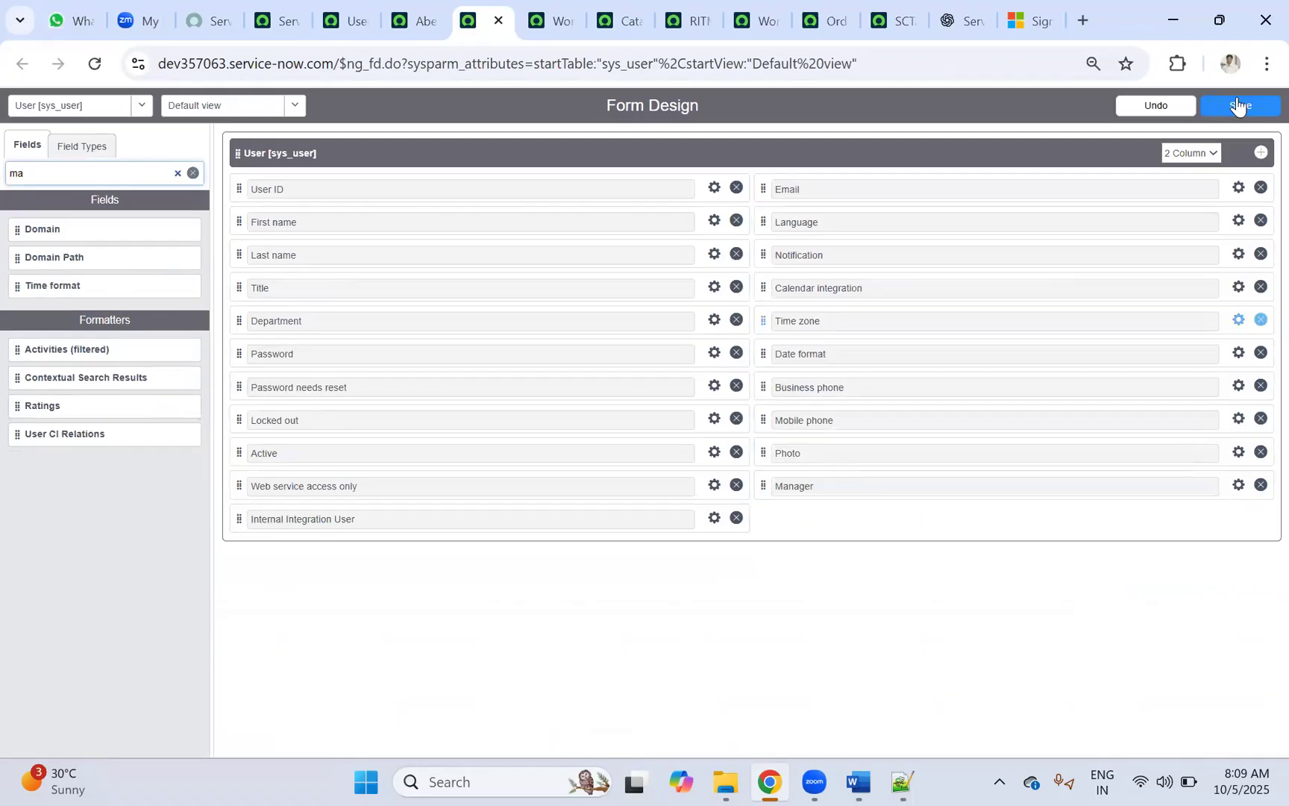
left_click(1241, 106)
left_click(426, 21)
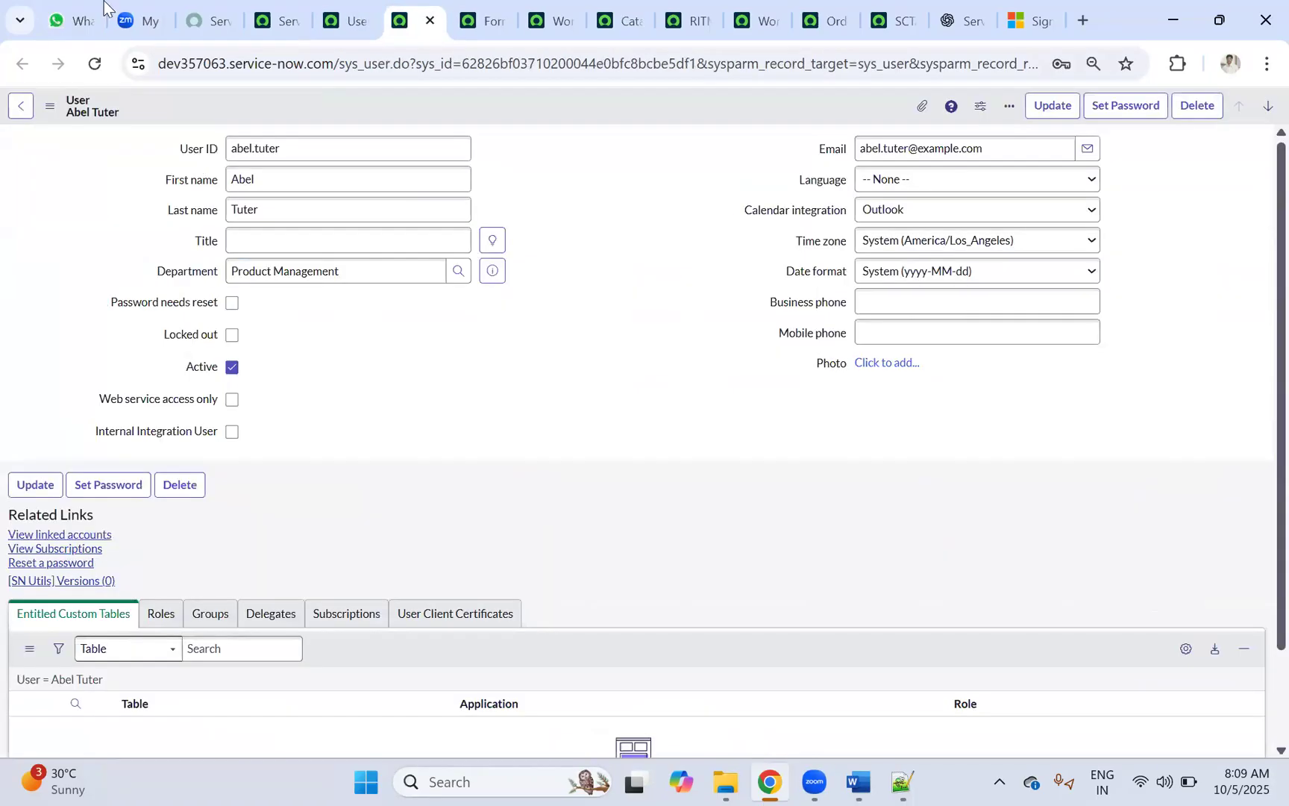
Step: Reload the user record, assign a manager, save, and preview the manager's details
left_click(94, 64)
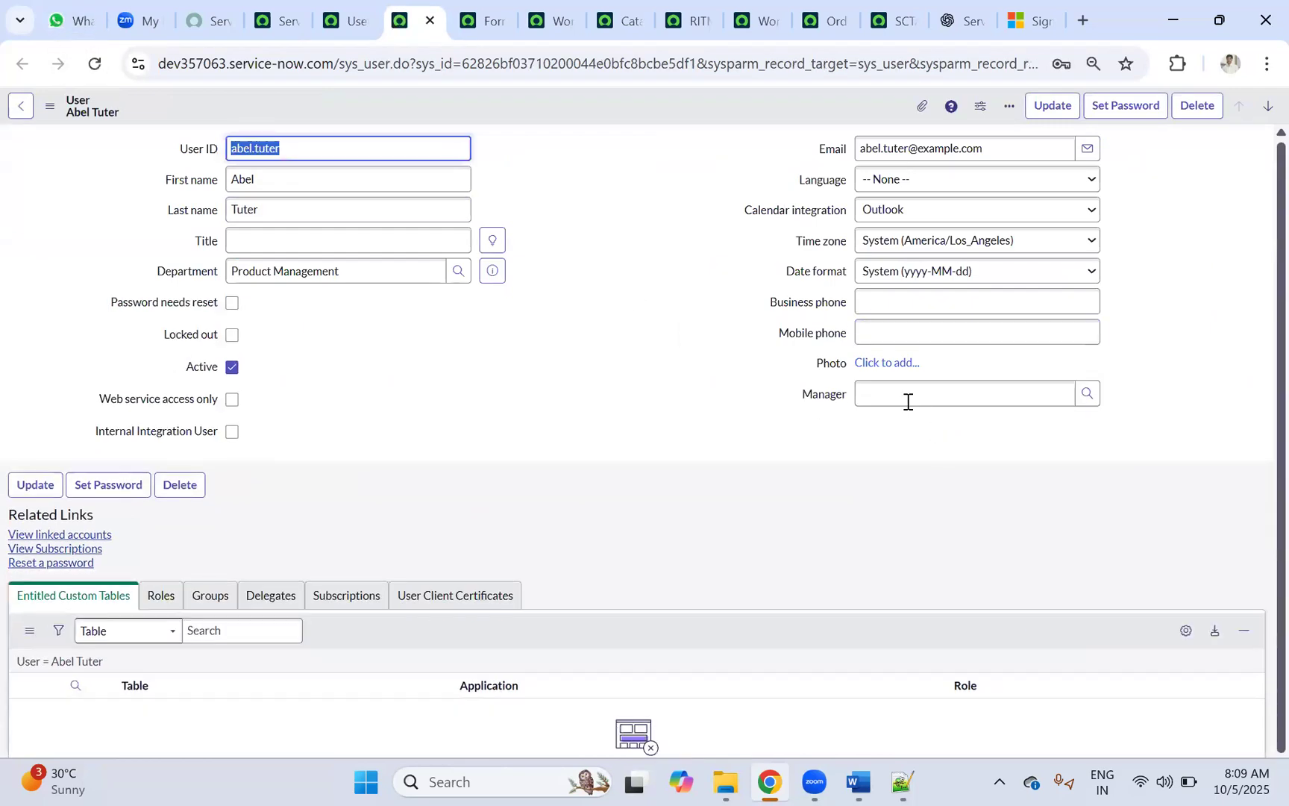
left_click(907, 396)
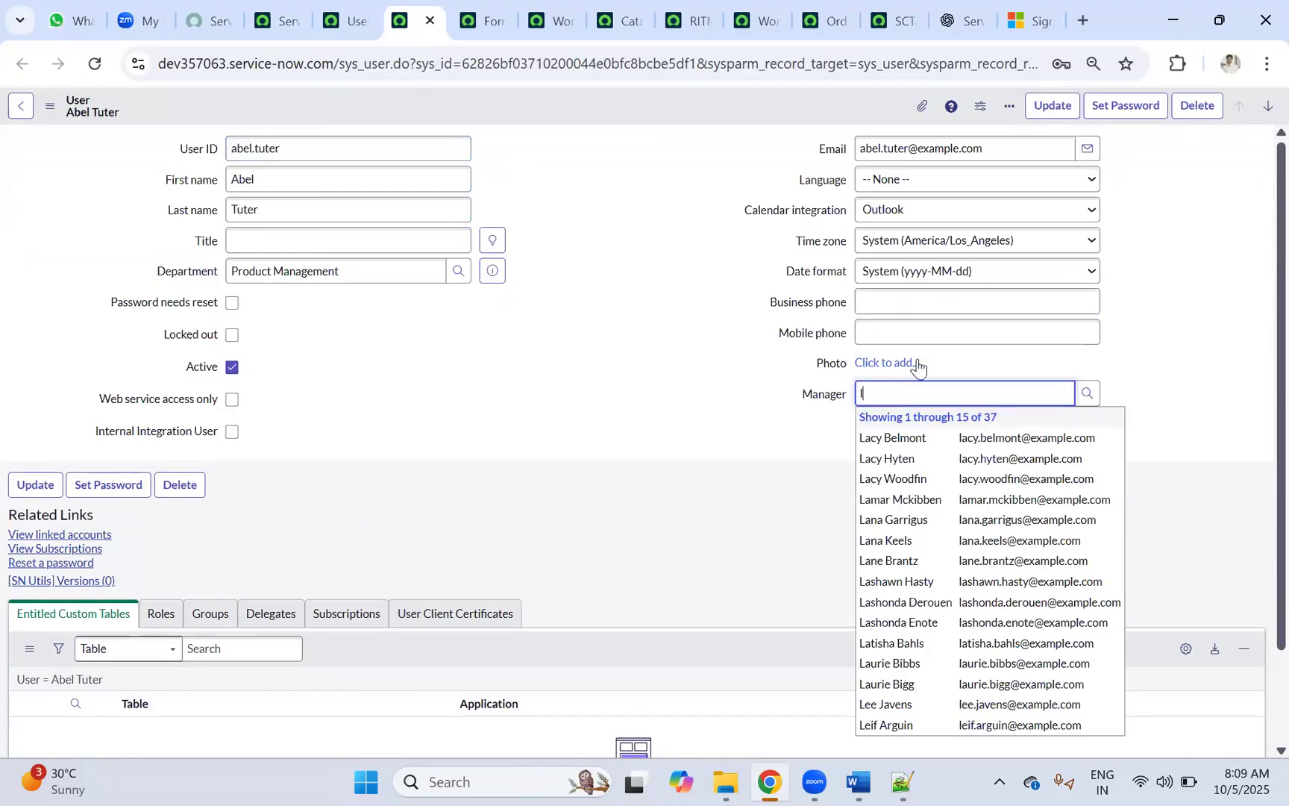
left_click(899, 439)
right_click(594, 112)
left_click(596, 112)
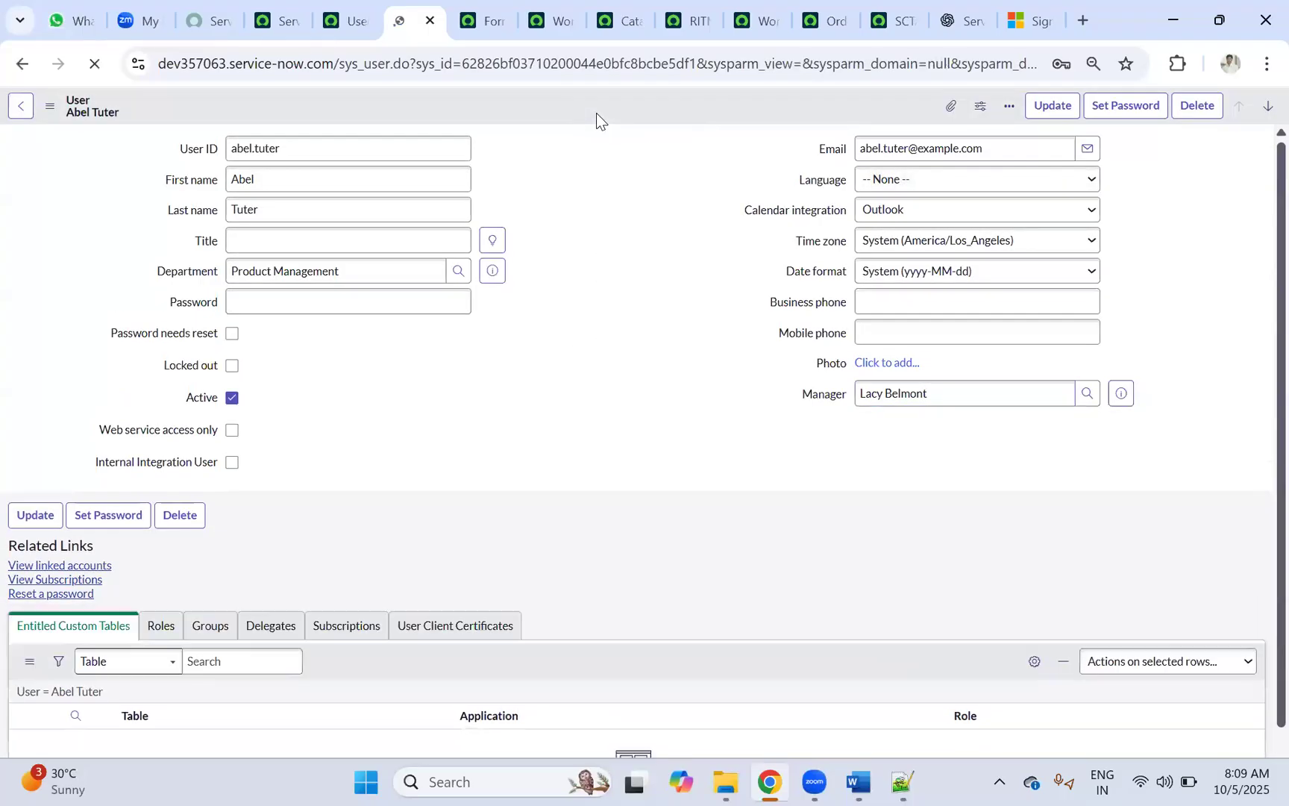
left_click(1121, 399)
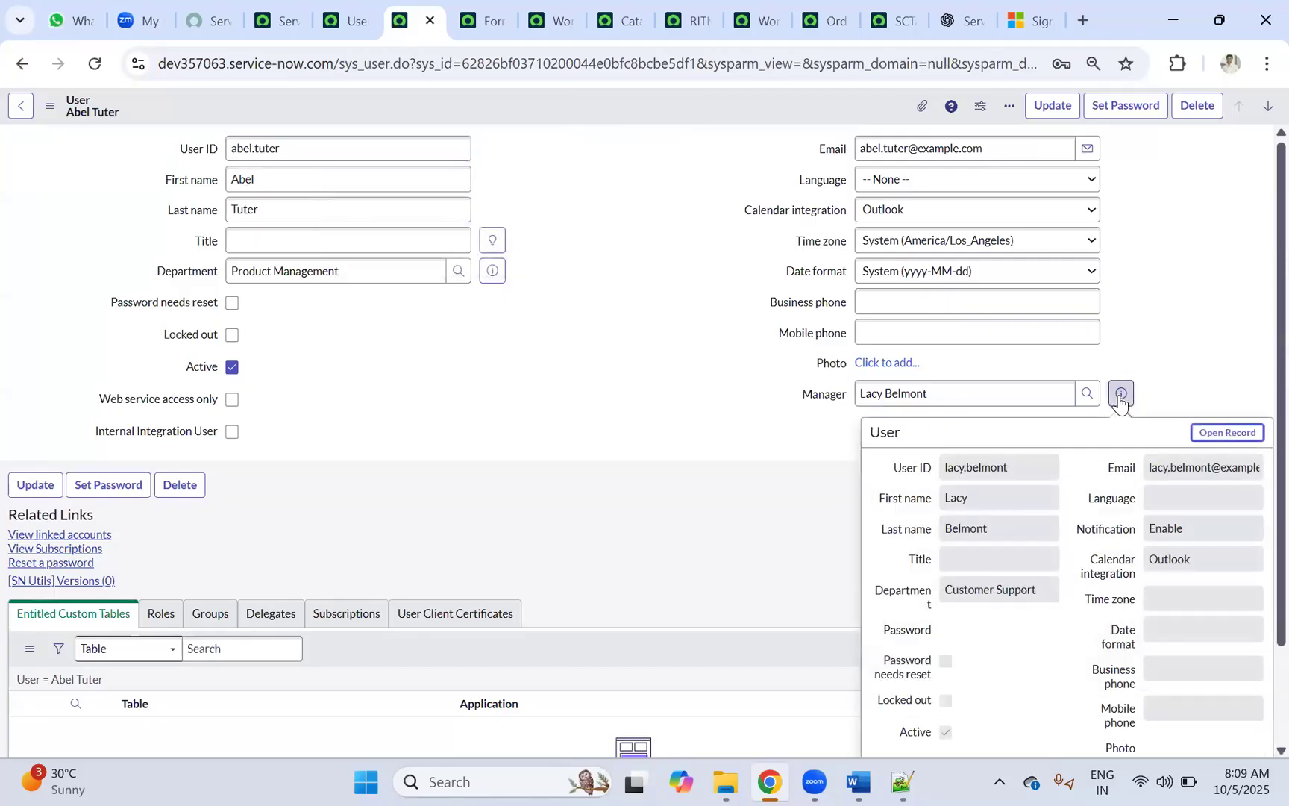
Step: Cycle through the open tabs to the submitted Copilot Access order status page
left_click(484, 20)
left_click(548, 20)
left_click(621, 20)
left_click(701, 18)
left_click(752, 15)
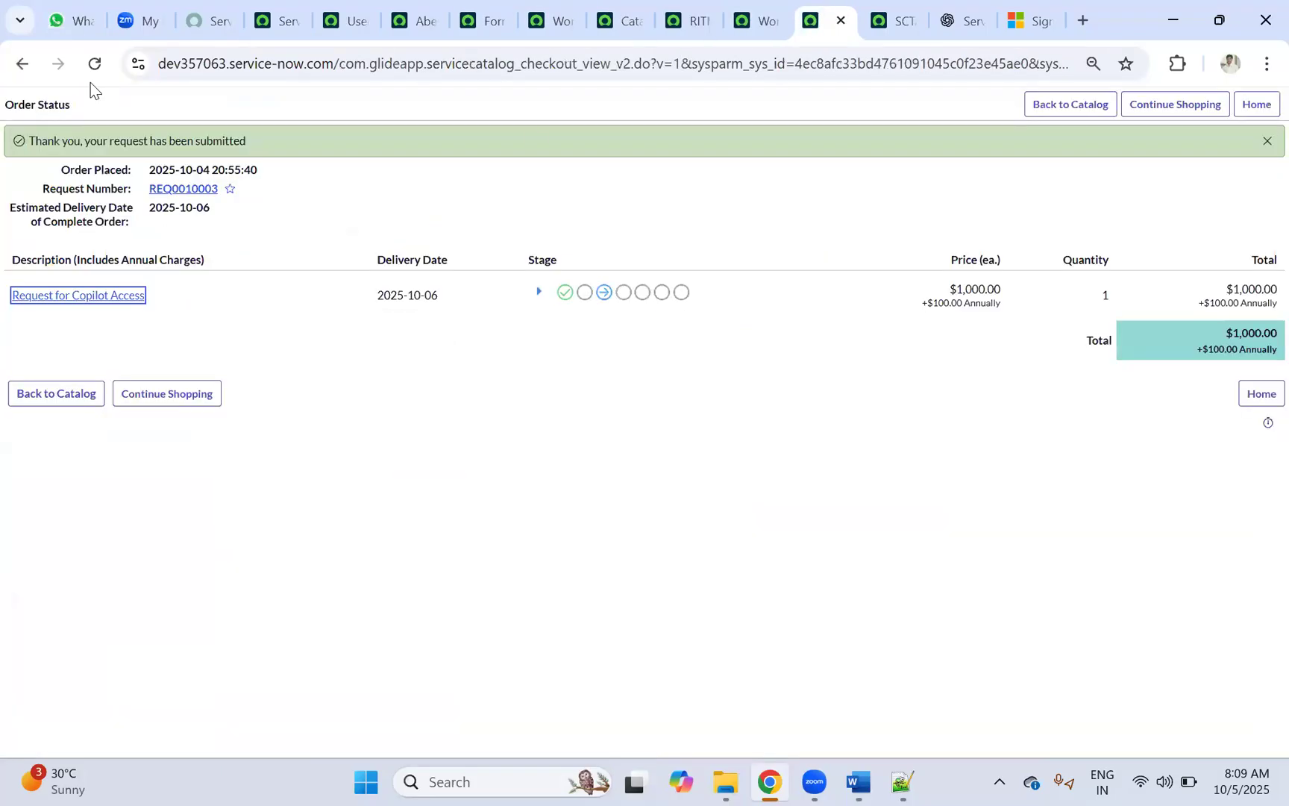
Step: Reload the Copilot Access form and fill Requested For and Requested By from suggestions
left_click(22, 65)
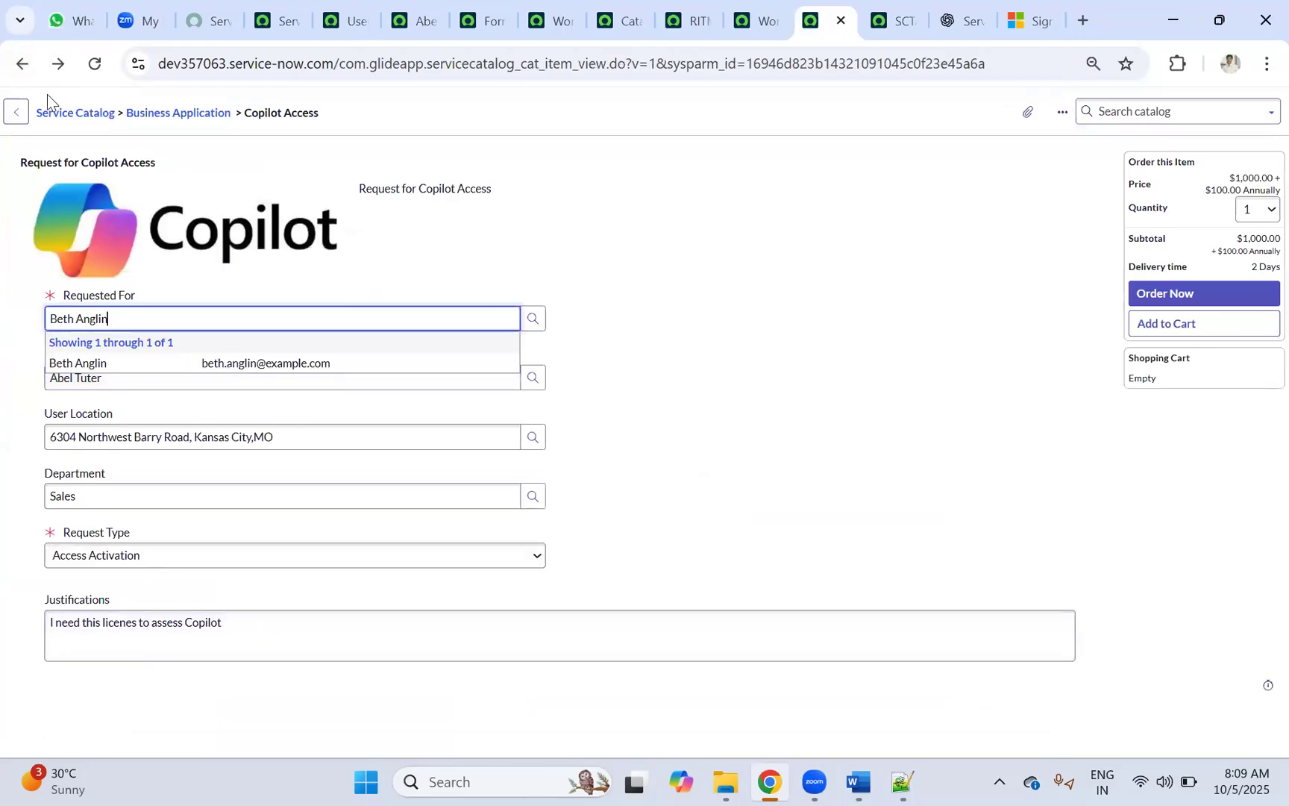
left_click(94, 64)
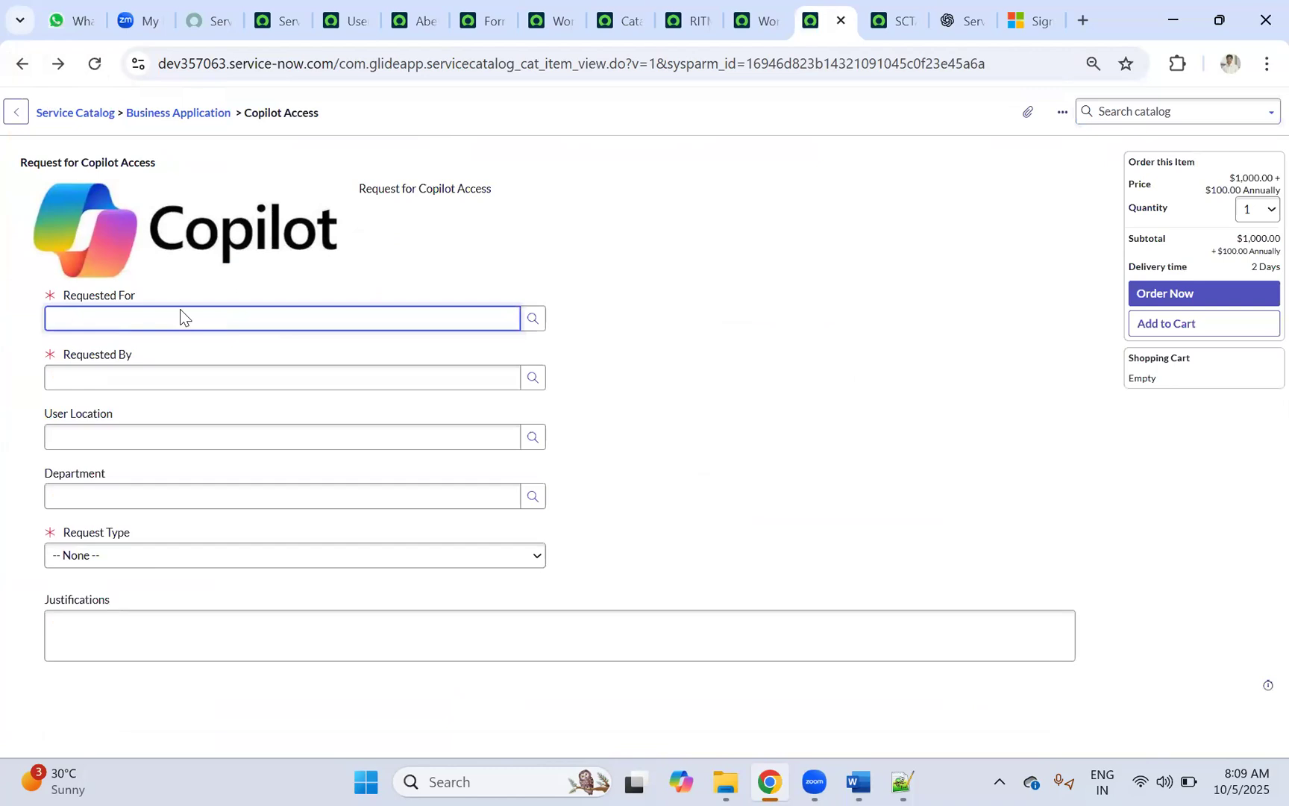
type("ab")
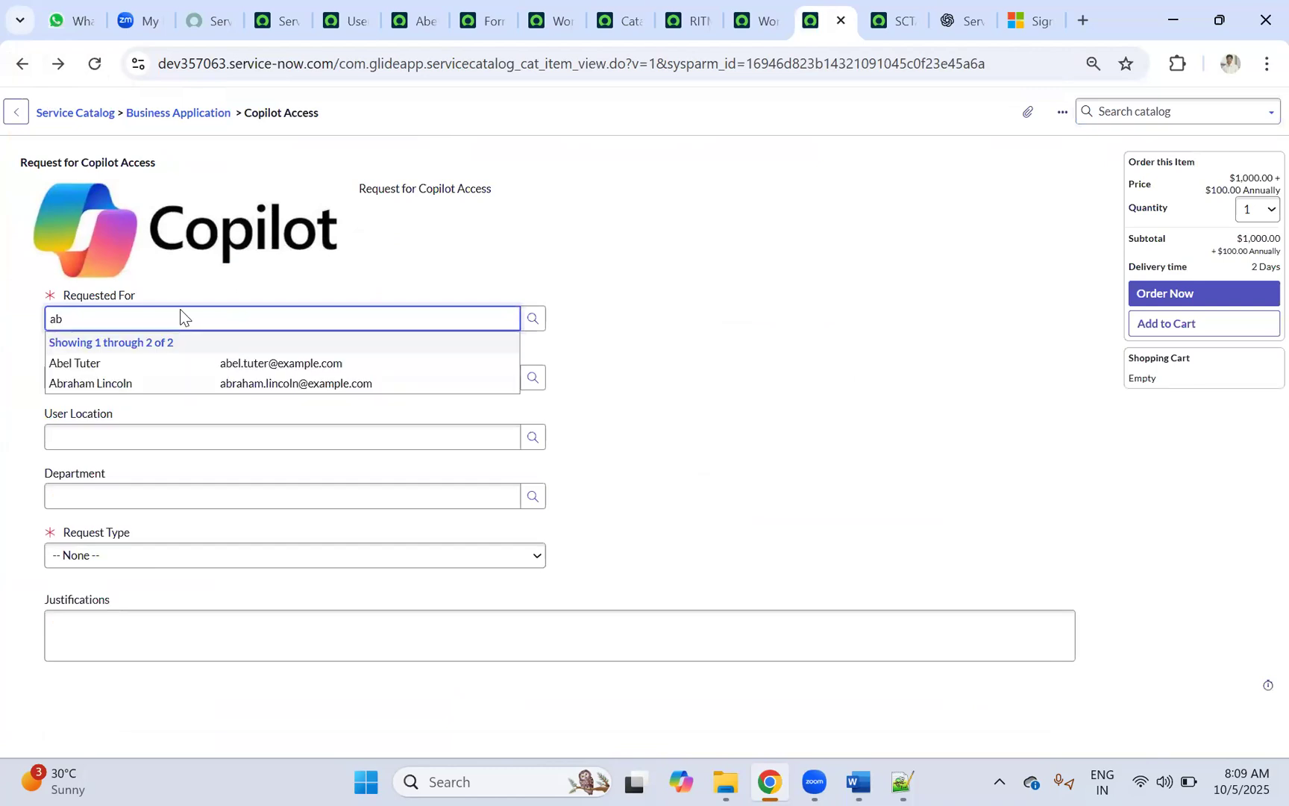
key("Tab")
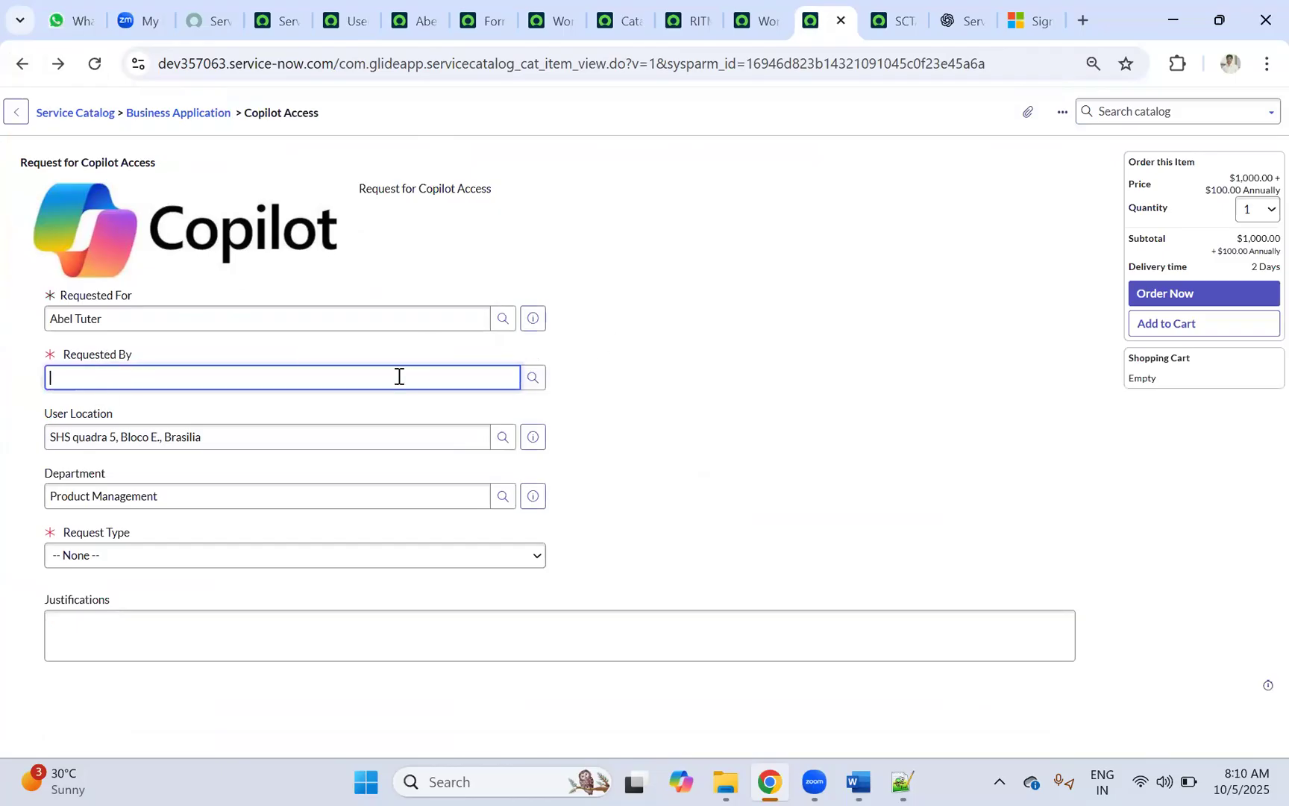
type("beth")
left_click(104, 420)
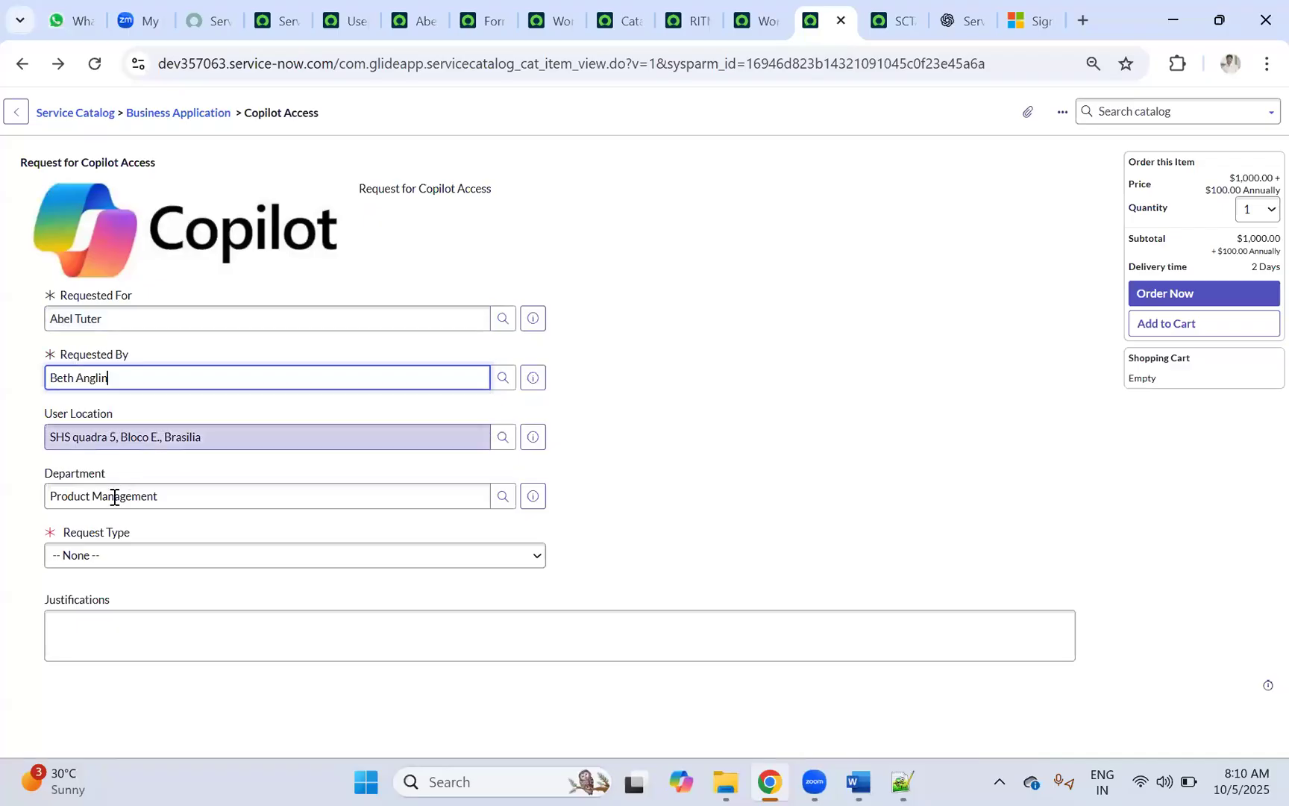
Step: Choose Access Activation, Add User, Licensed User, justification 'test', and submit as REQ0010005
left_click(118, 561)
left_click(168, 607)
left_click(115, 615)
left_click(87, 662)
left_click(104, 687)
left_click(87, 621)
left_click(106, 727)
type("test")
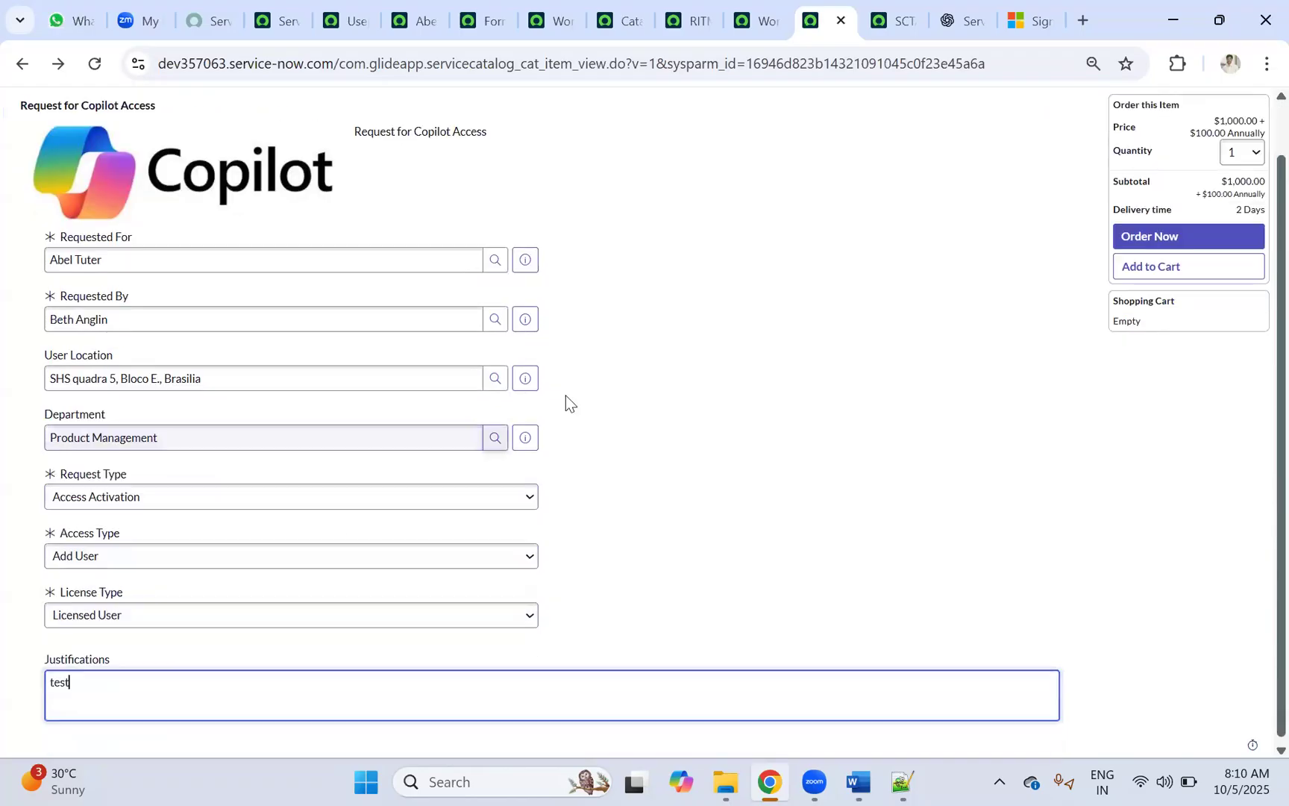
left_click(1134, 235)
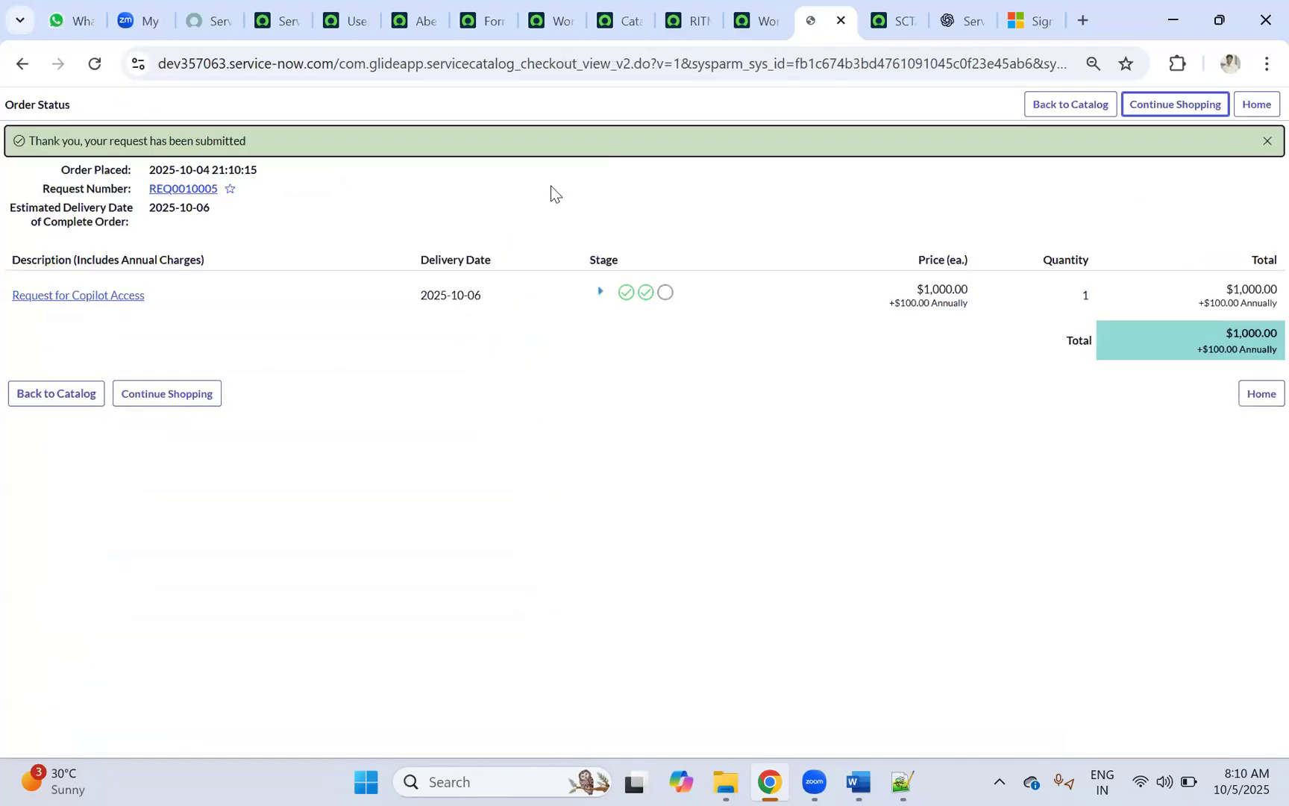
Step: Open RITM0010005 and tidy the browser tabs, closing the leftover form design page
left_click(95, 297)
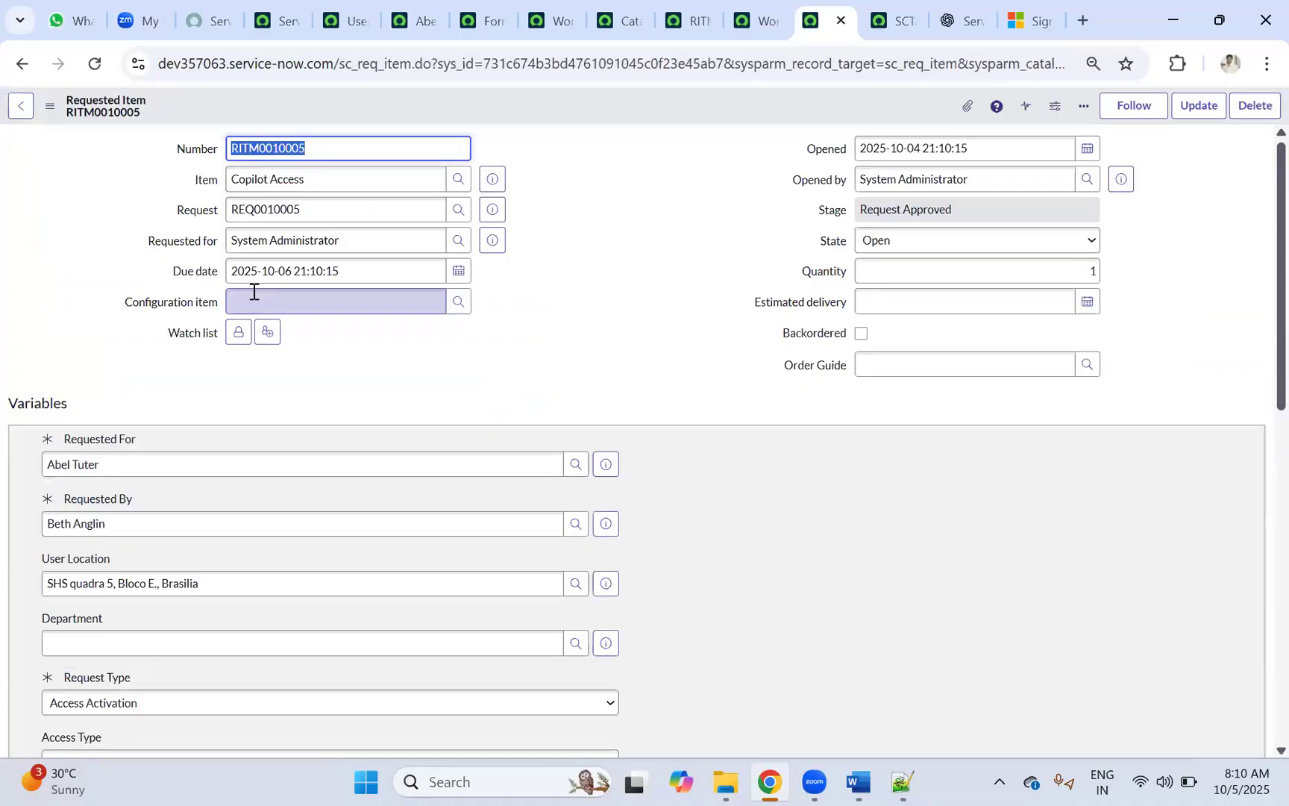
scroll(253, 292, "down", 10)
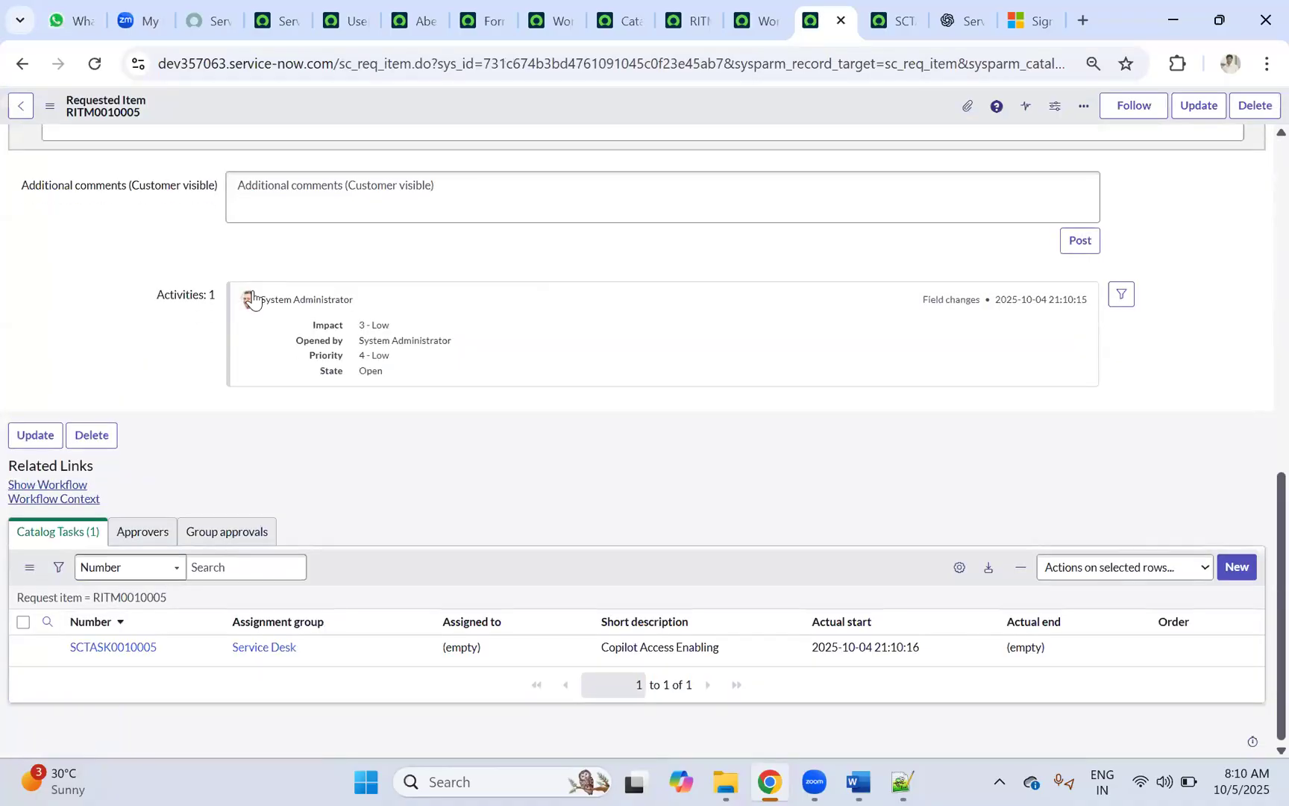
left_click(885, 19)
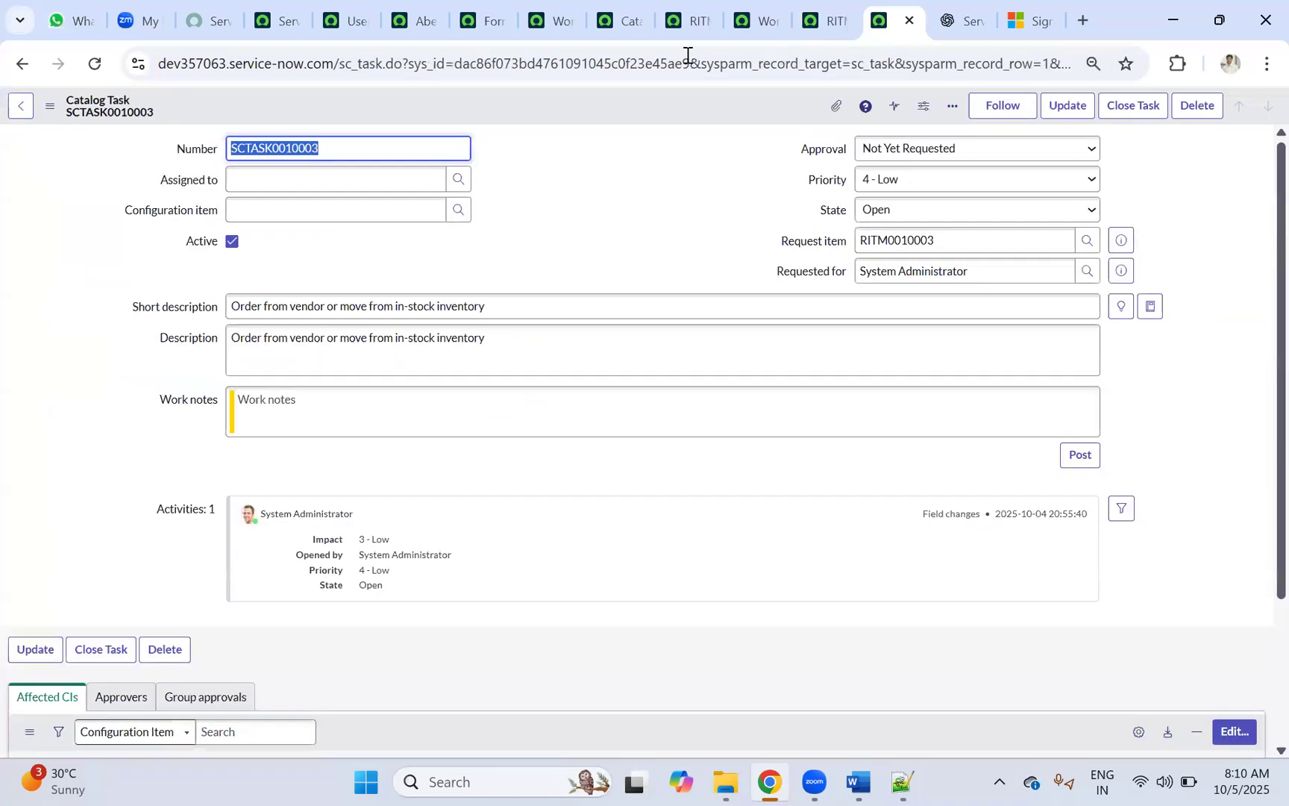
left_click(415, 21)
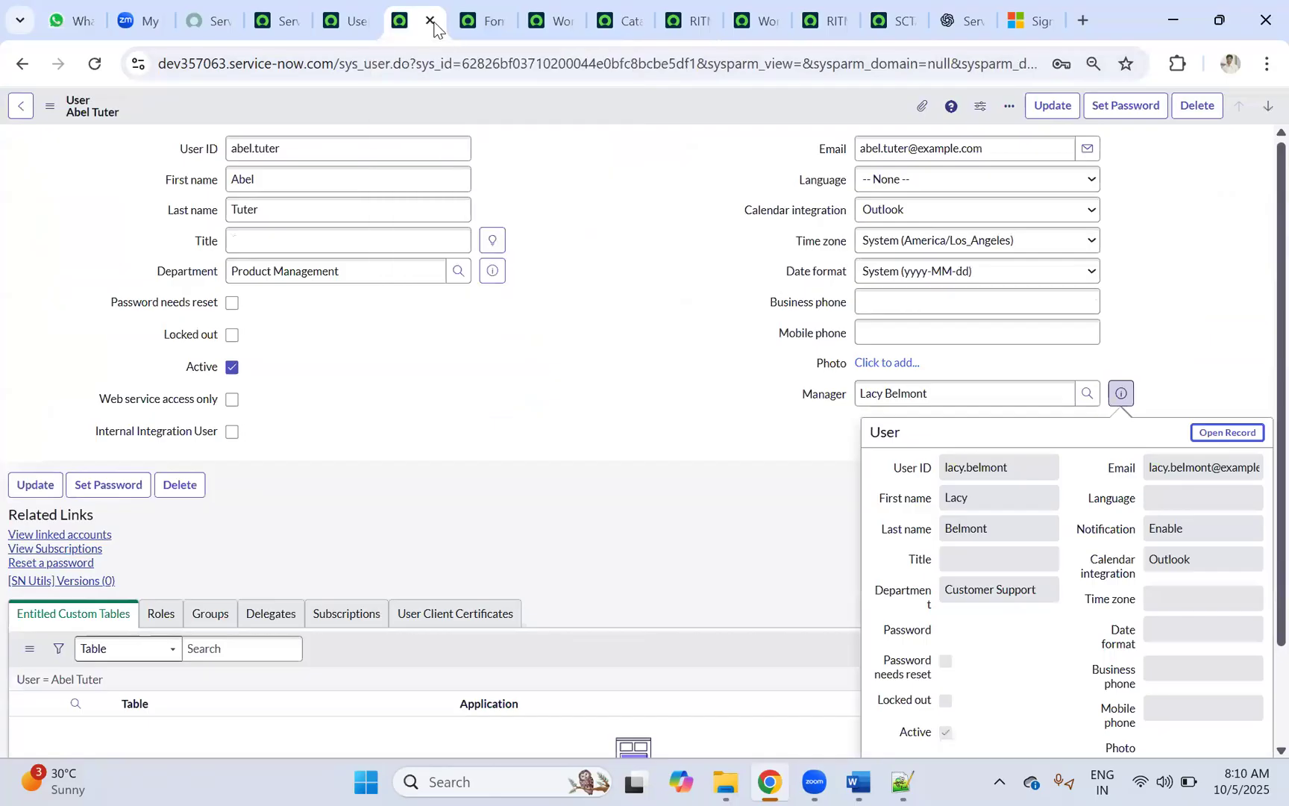
left_click(491, 17)
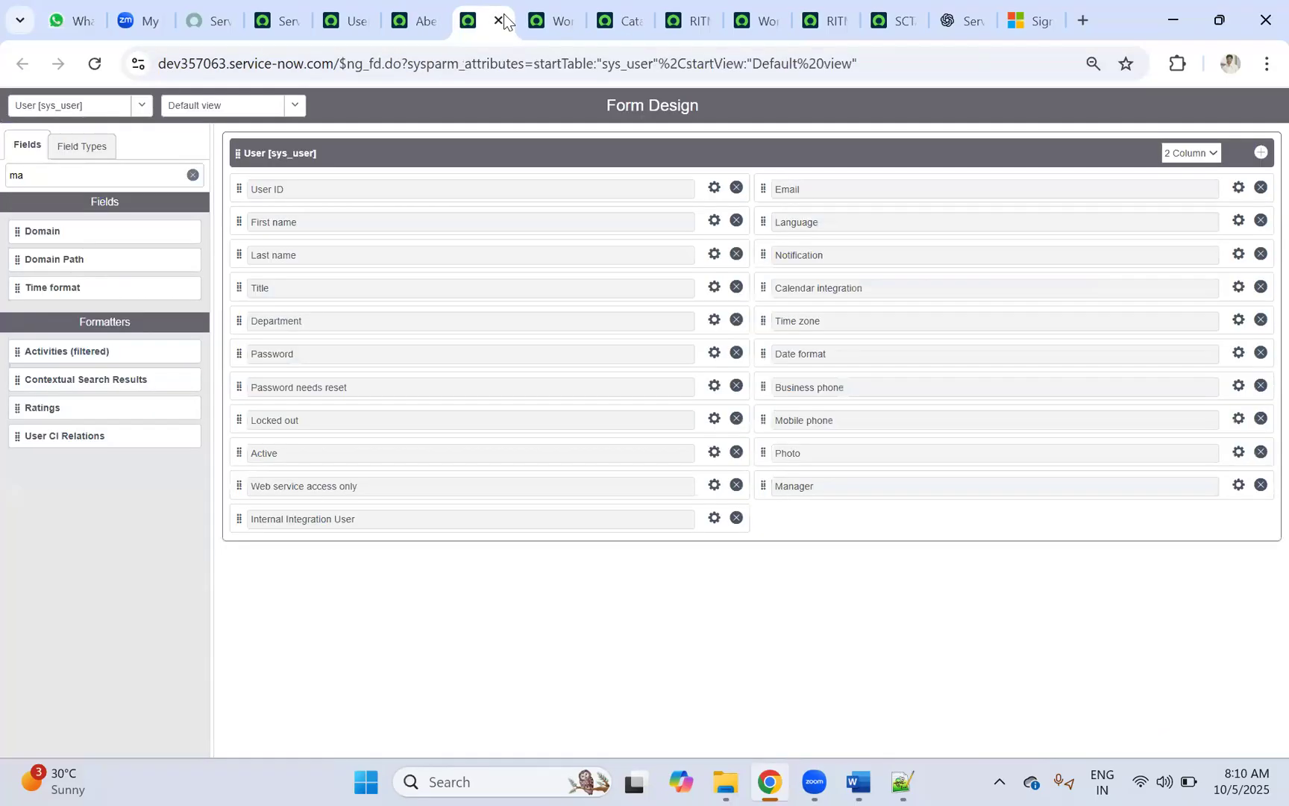
left_click(499, 20)
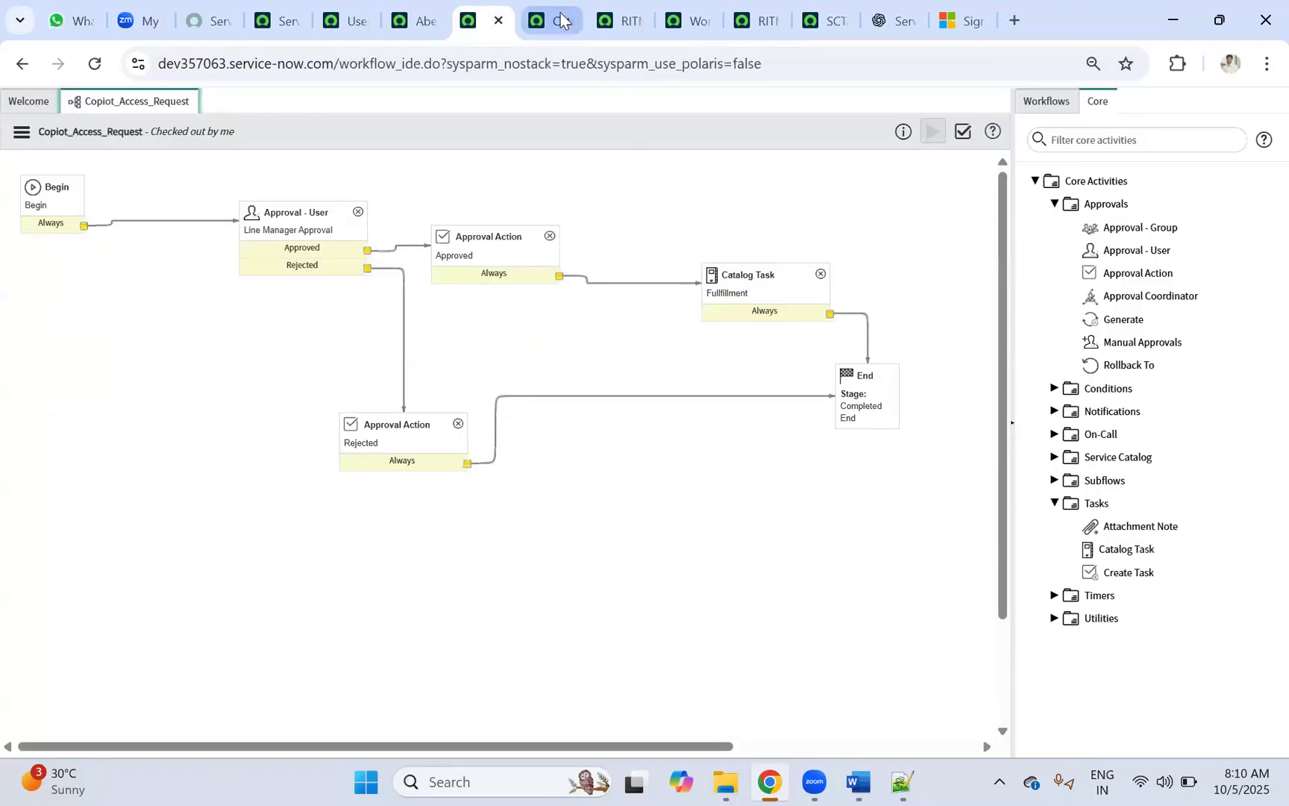
left_click(555, 22)
left_click(492, 21)
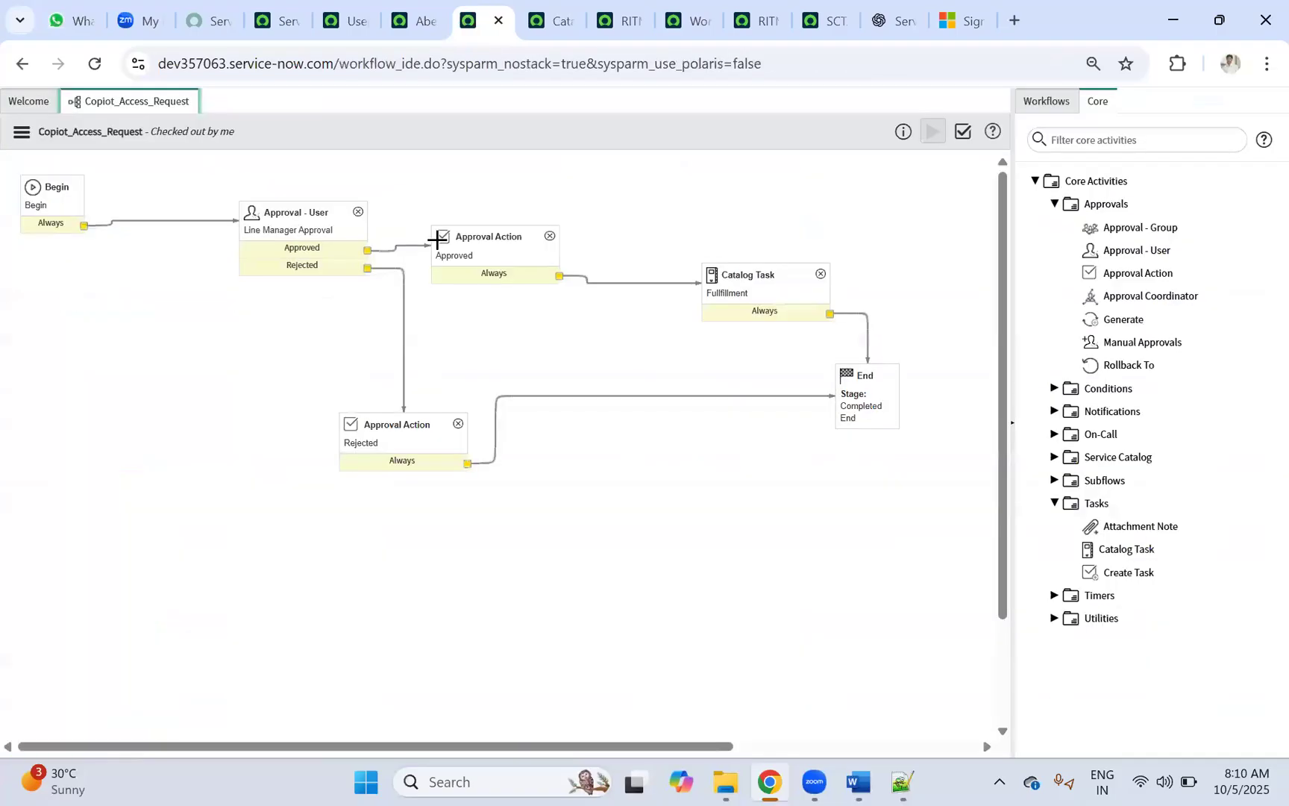
left_click(439, 16)
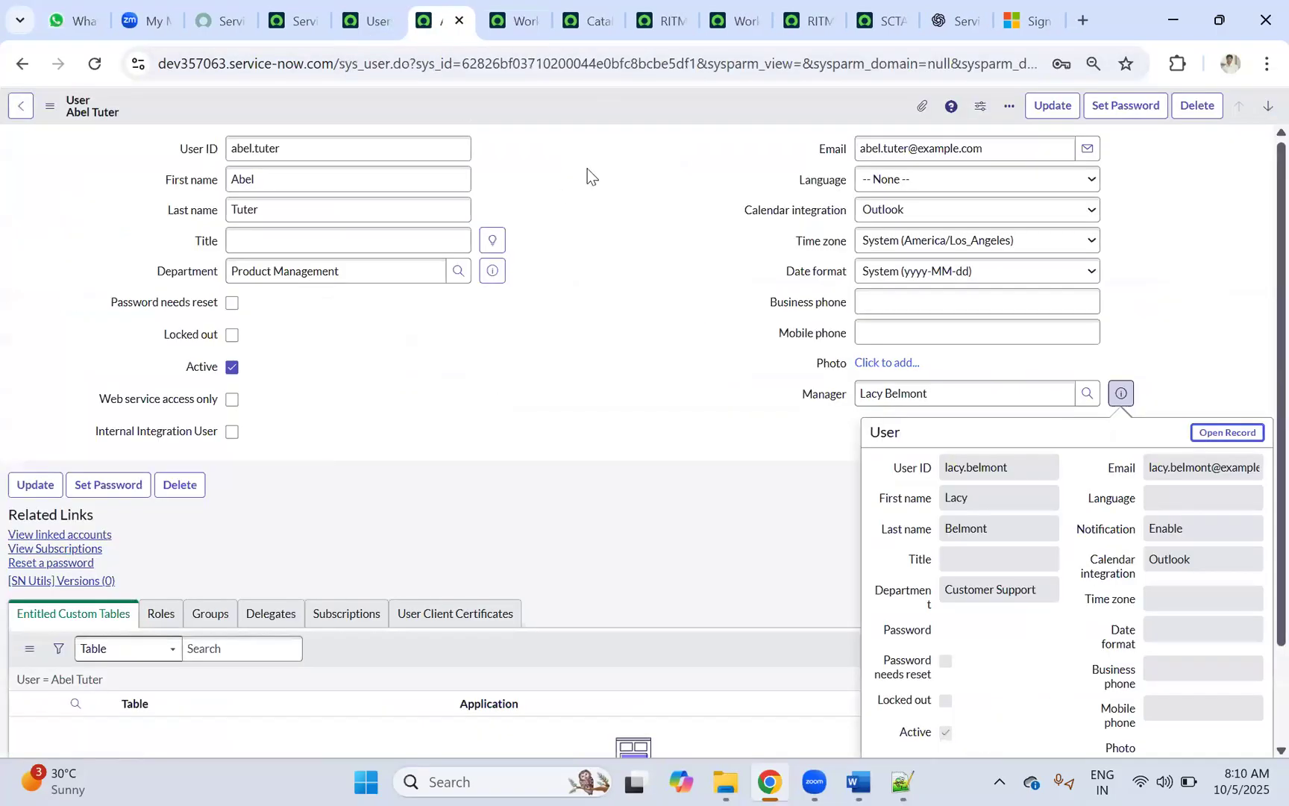
left_click(739, 21)
left_click(814, 21)
left_click(869, 18)
left_click(819, 23)
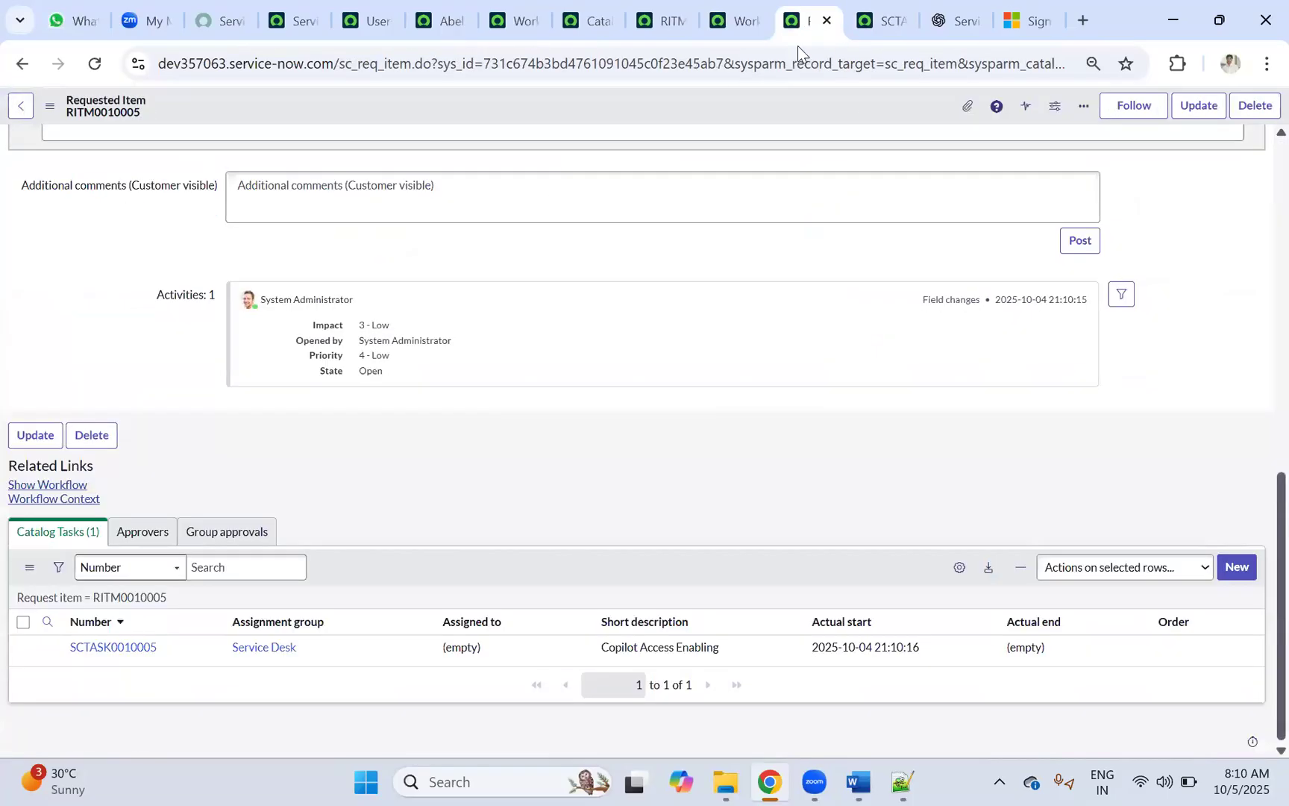
Step: Show RITM0010005's running workflow and close the old catalog task page
left_click(47, 478)
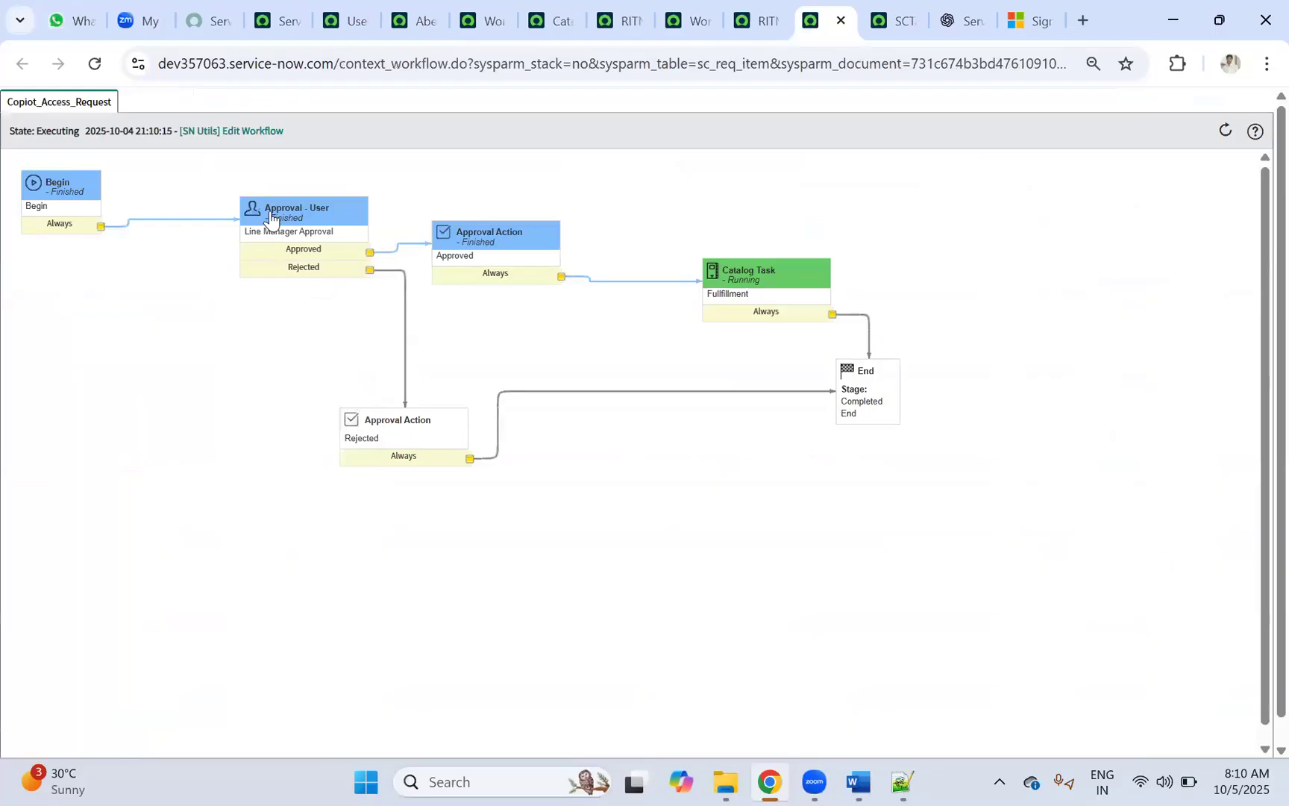
mouse_move(275, 221)
left_click(916, 20)
left_click(911, 21)
left_click(761, 27)
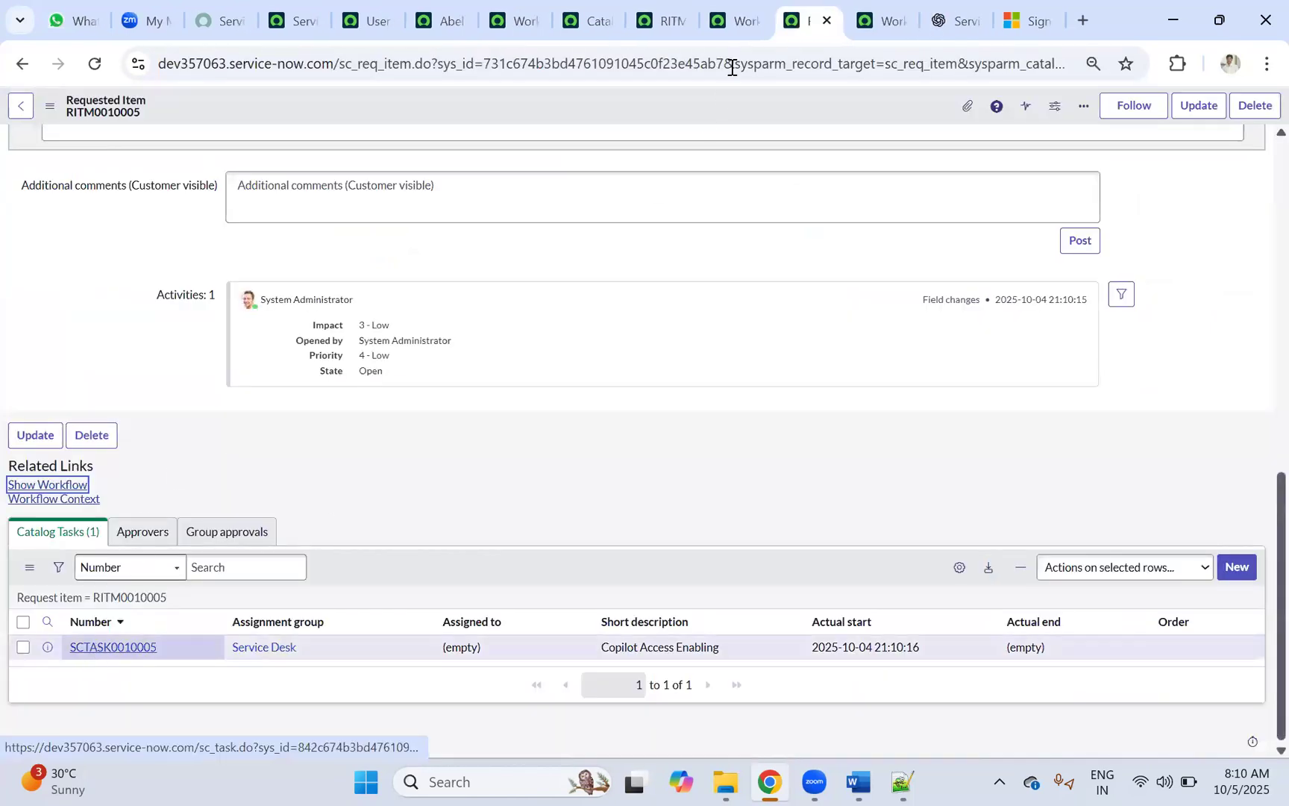
Step: Open catalog task SCTASK0010005 and review its Access Activation variables
left_click(829, 3)
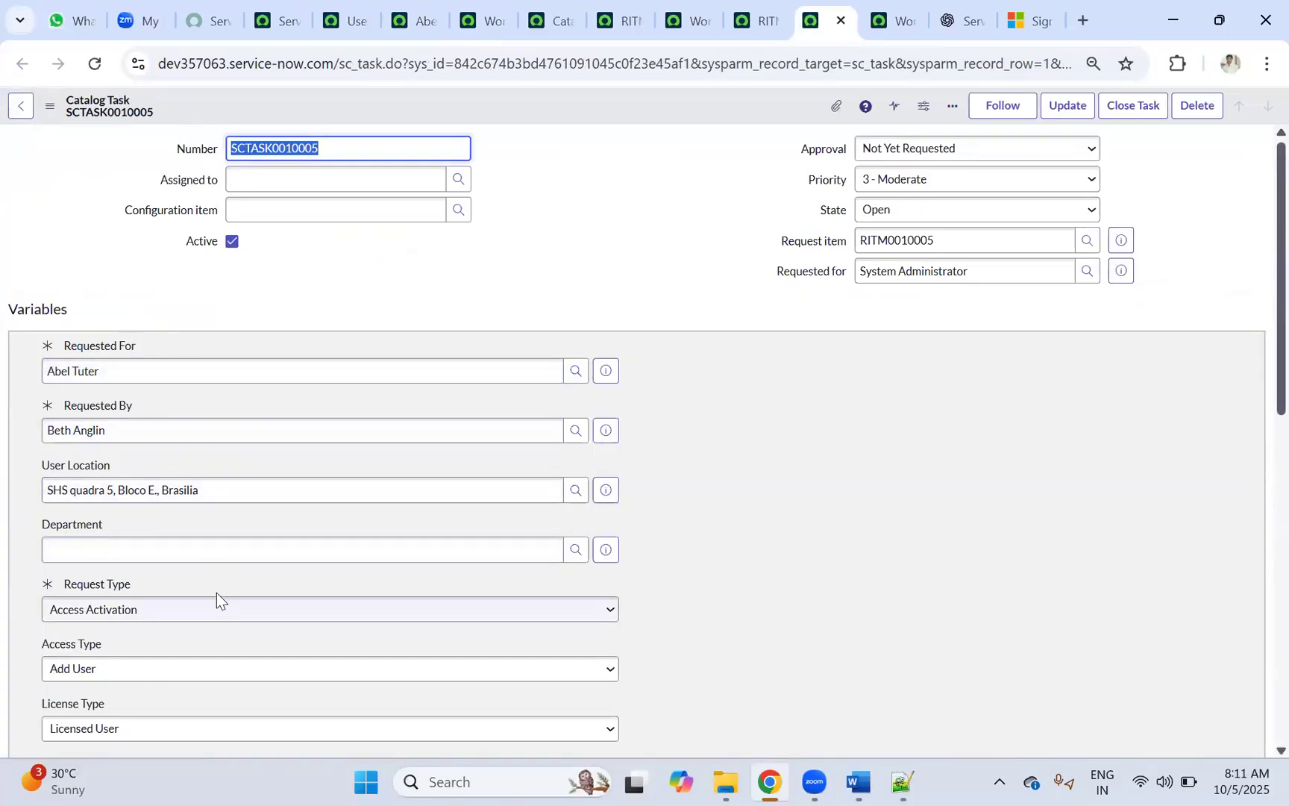
scroll(217, 592, "down", 5)
scroll(153, 481, "up", 5)
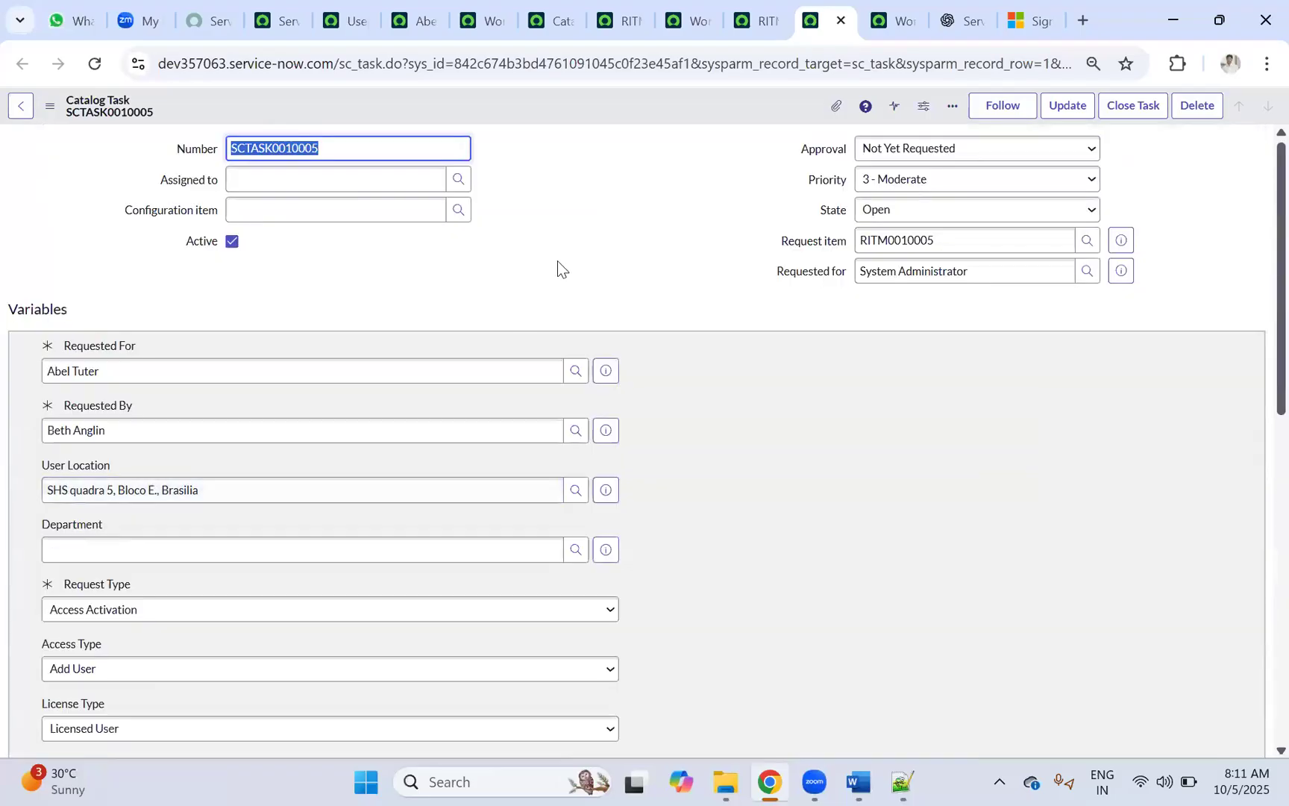
Step: Add Assignment group below Number in the Catalog Task form design, save, and reload SCTASK0010005
right_click(517, 104)
mouse_move(589, 215)
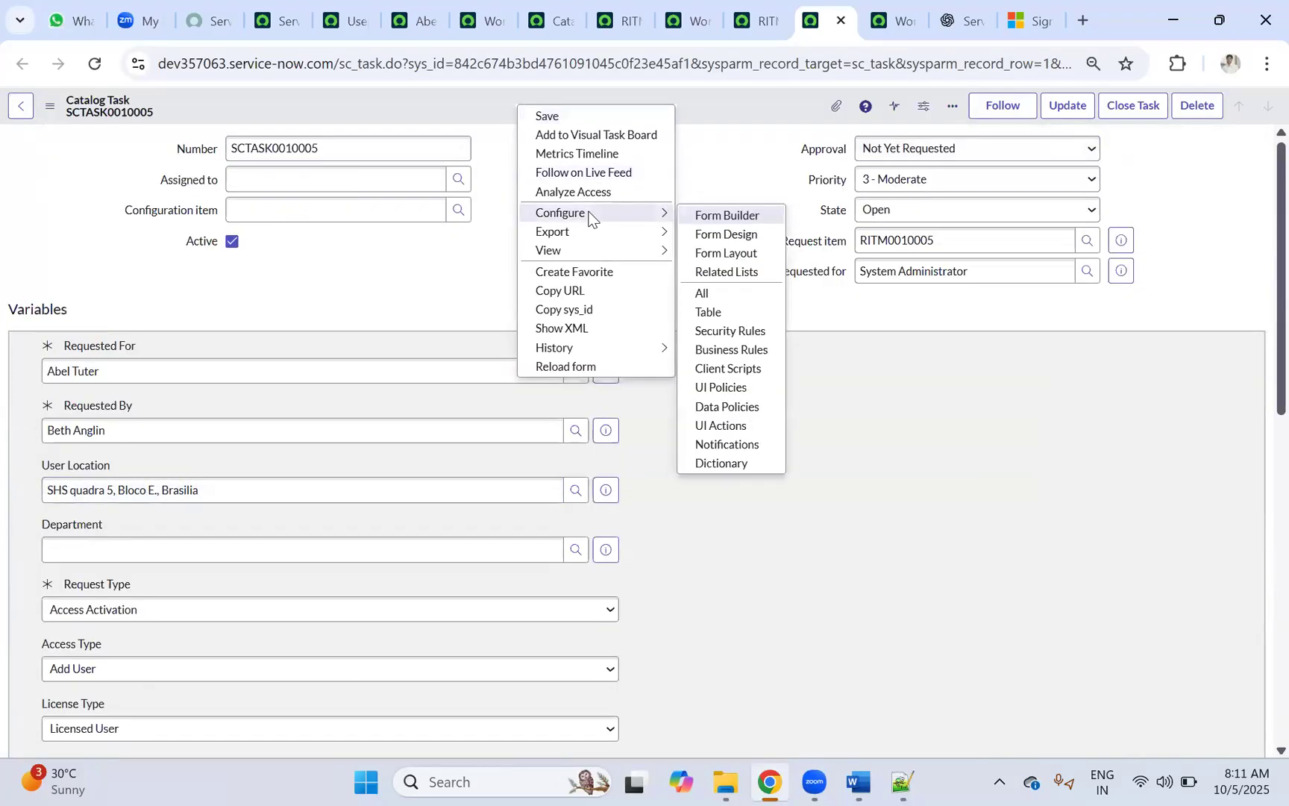
left_click(745, 236)
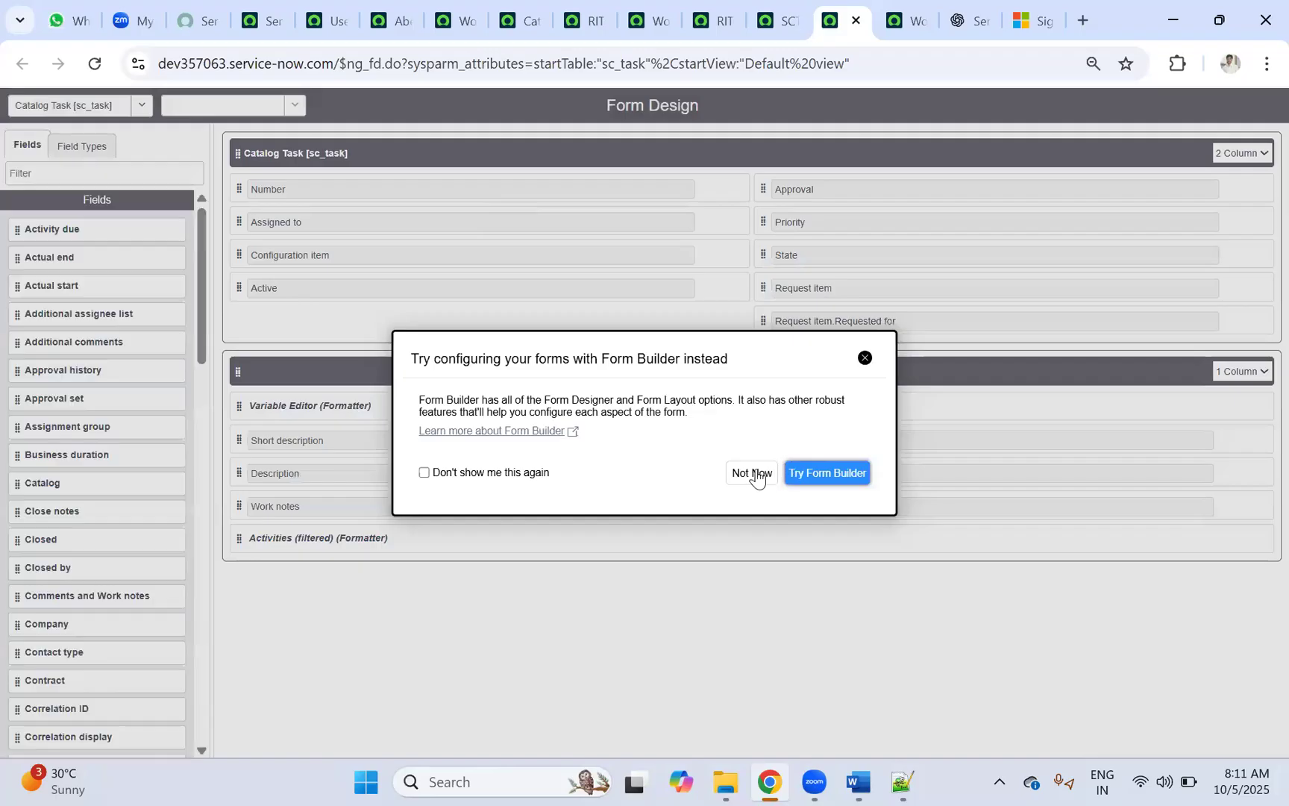
left_click(752, 473)
left_click(76, 174)
type("ass")
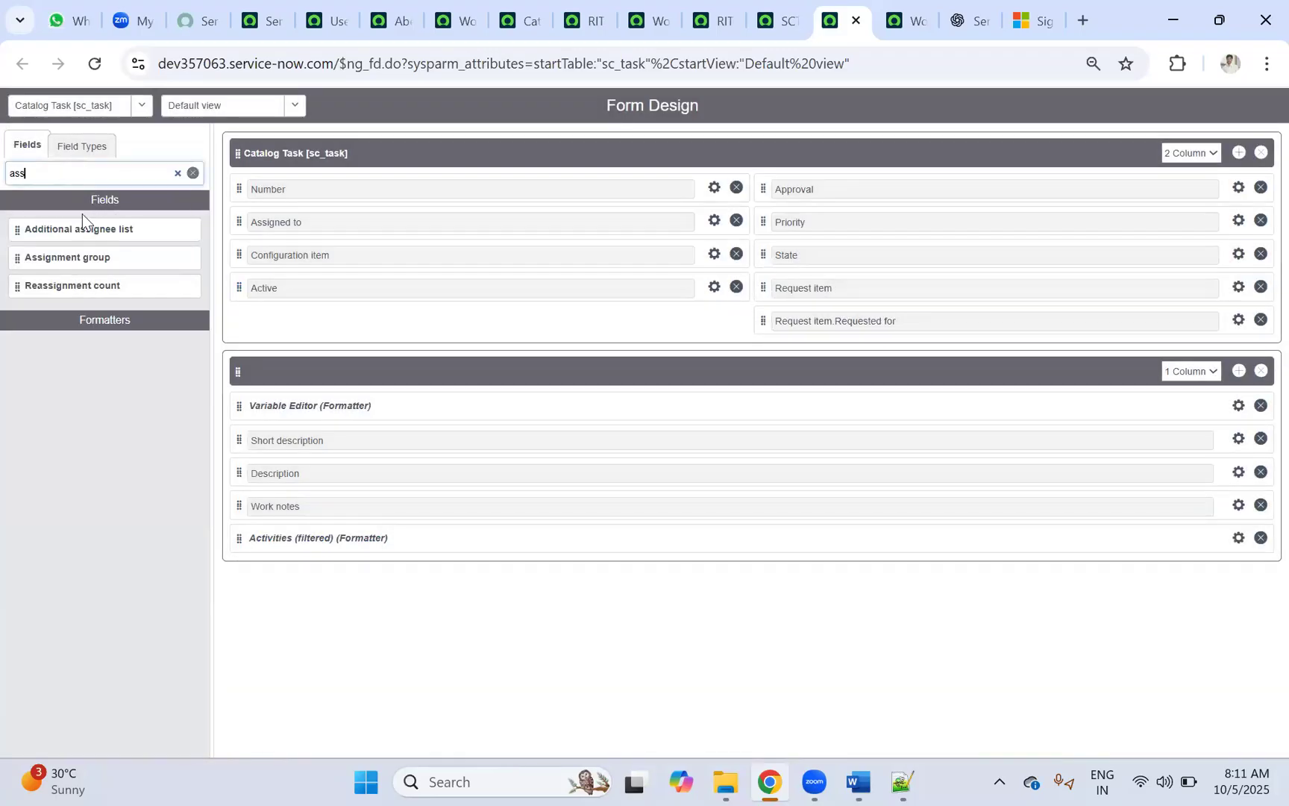
left_click_drag(69, 254, 321, 214)
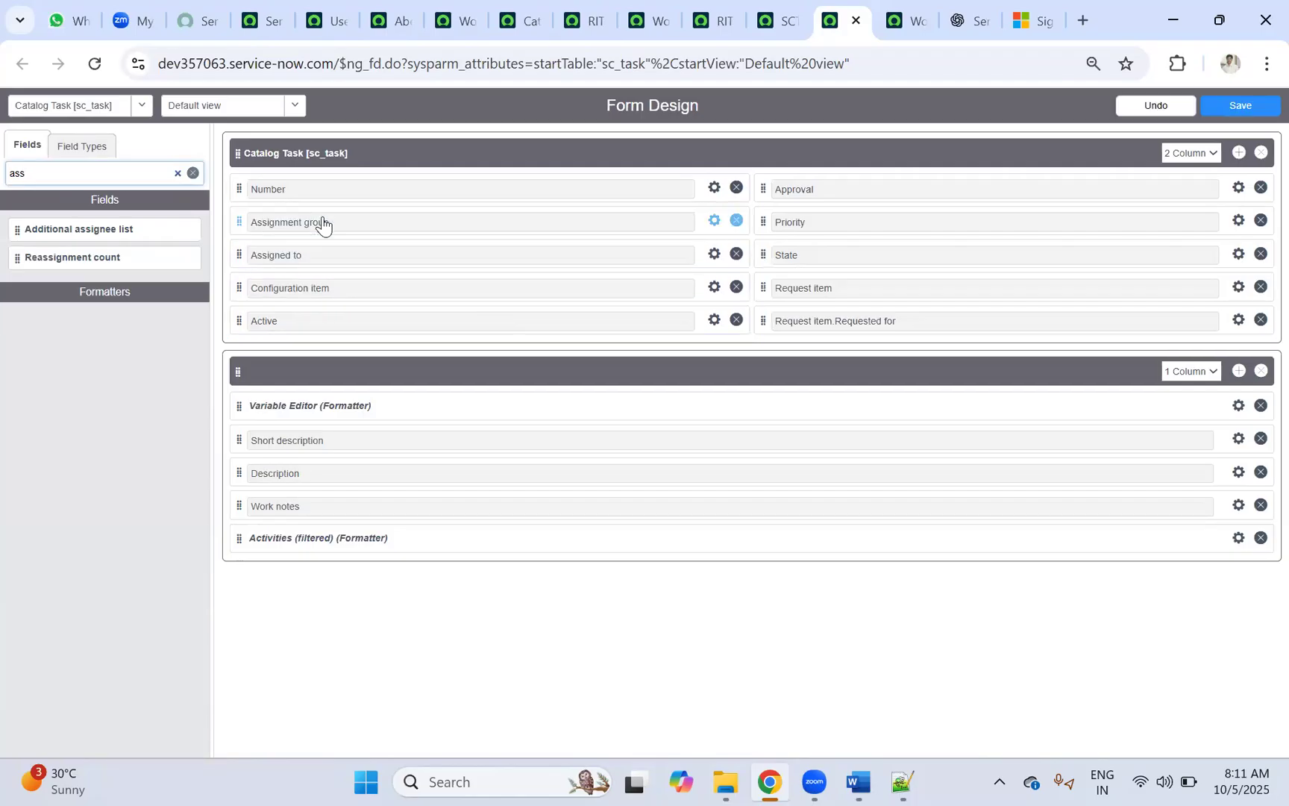
left_click(1238, 105)
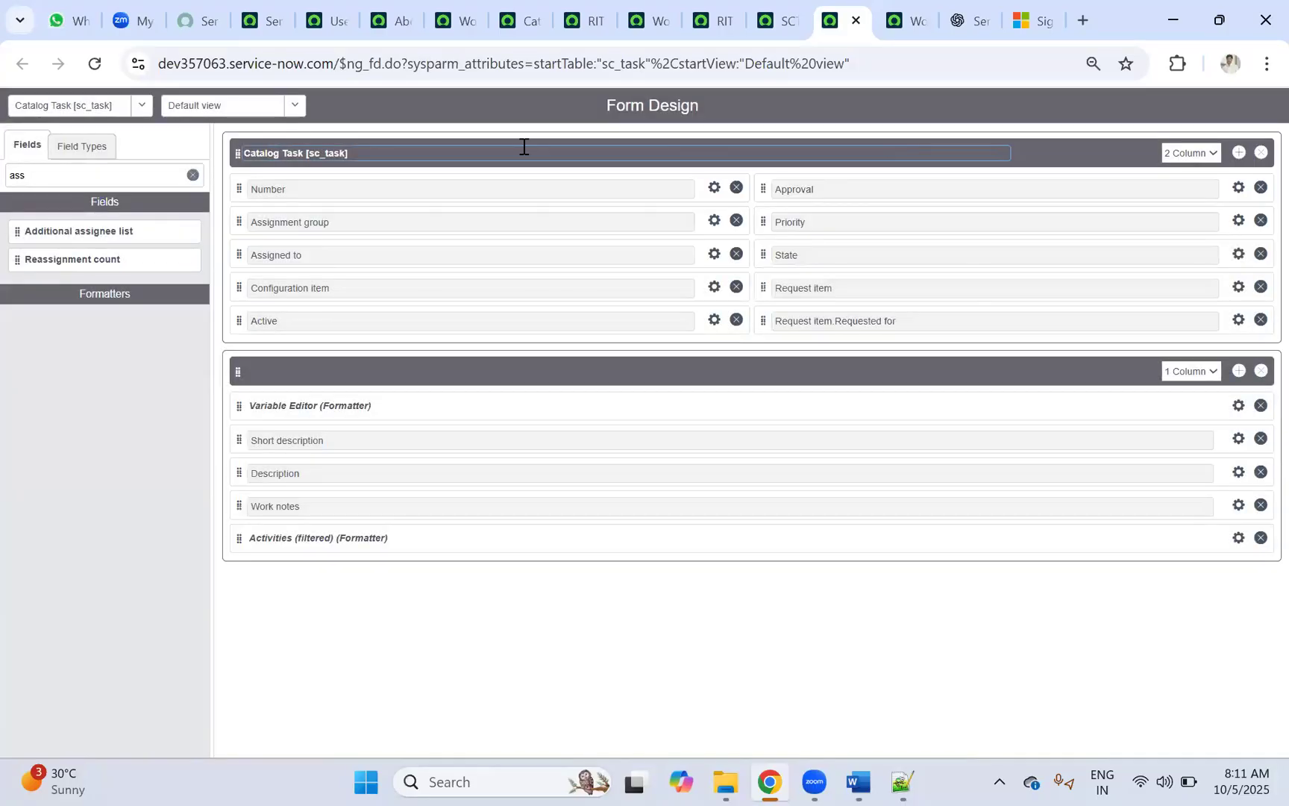
left_click(773, 19)
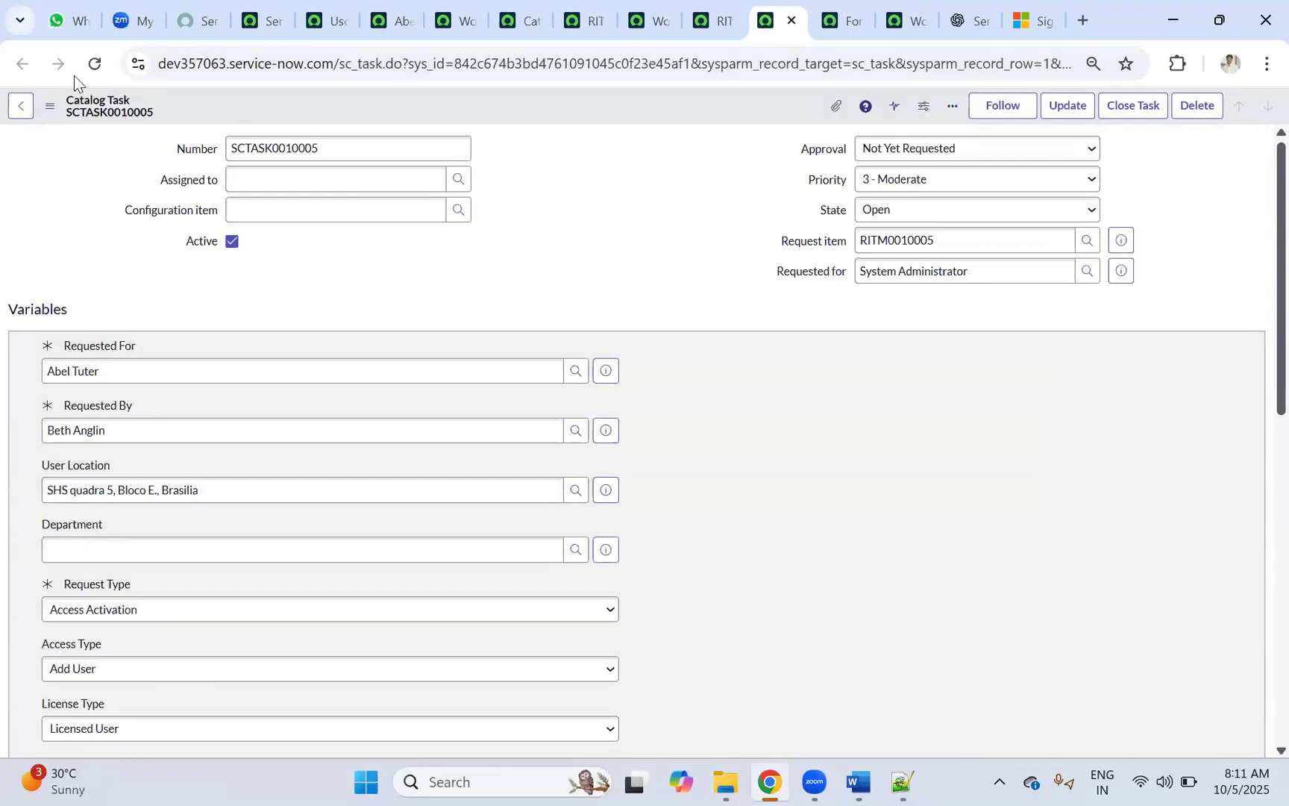
left_click(99, 63)
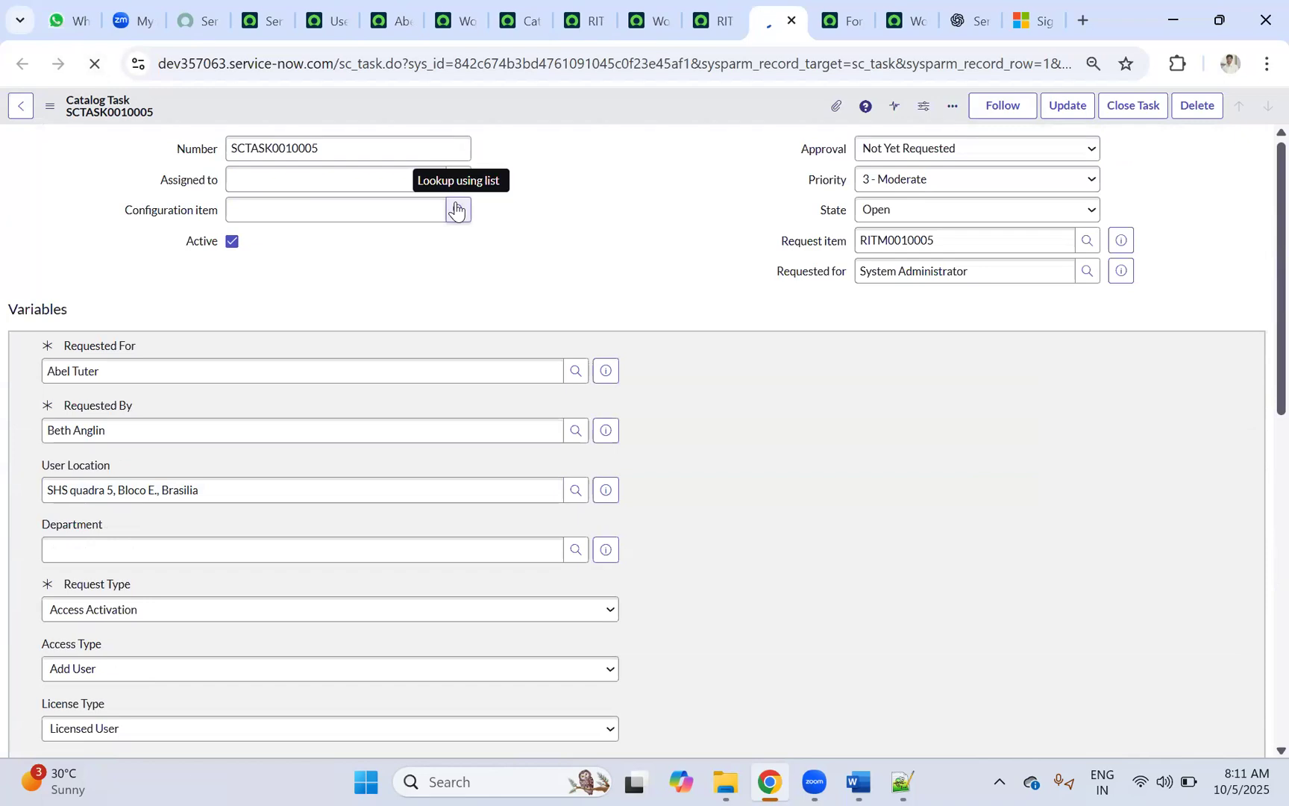
Step: Select the Service Desk assignment group value, then close the RITM0010005 requested item page
left_click_drag(302, 180, 205, 176)
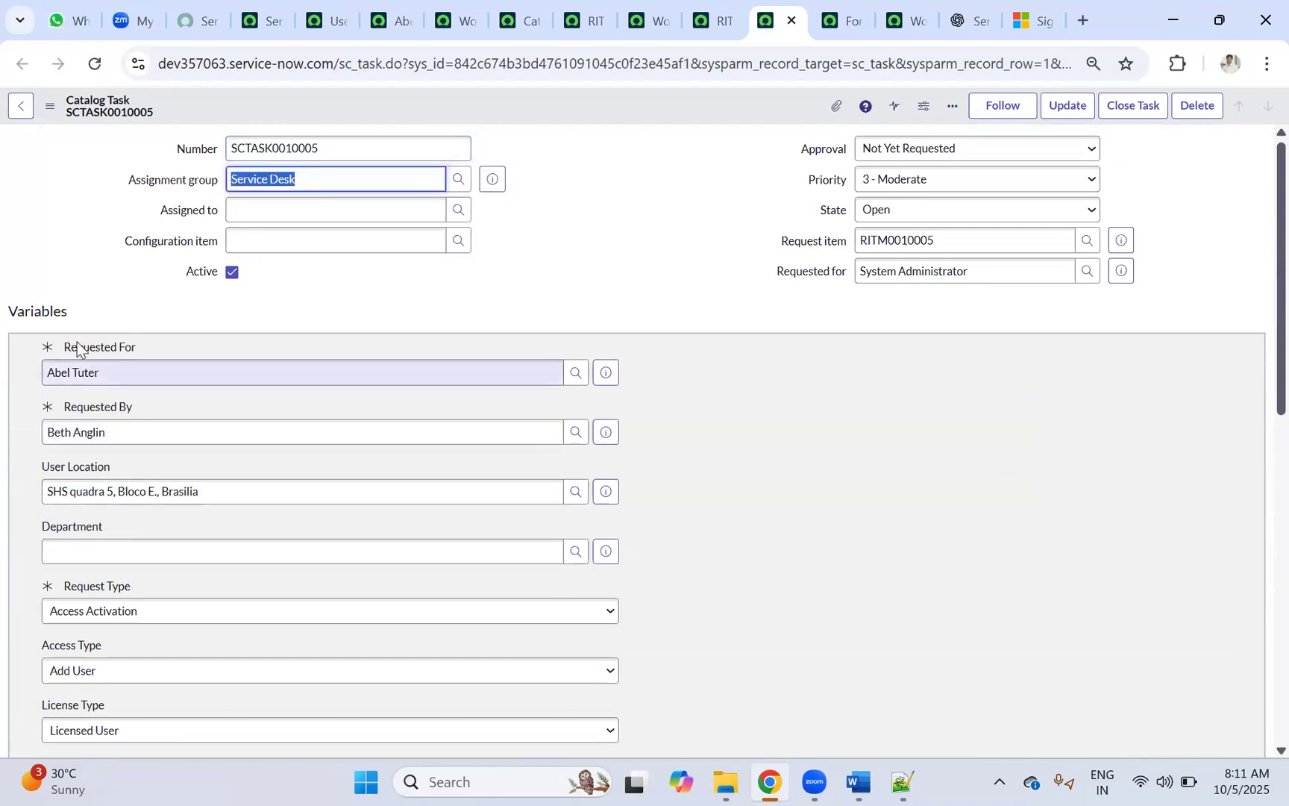
scroll(82, 418, "down", 4)
scroll(142, 489, "up", 4)
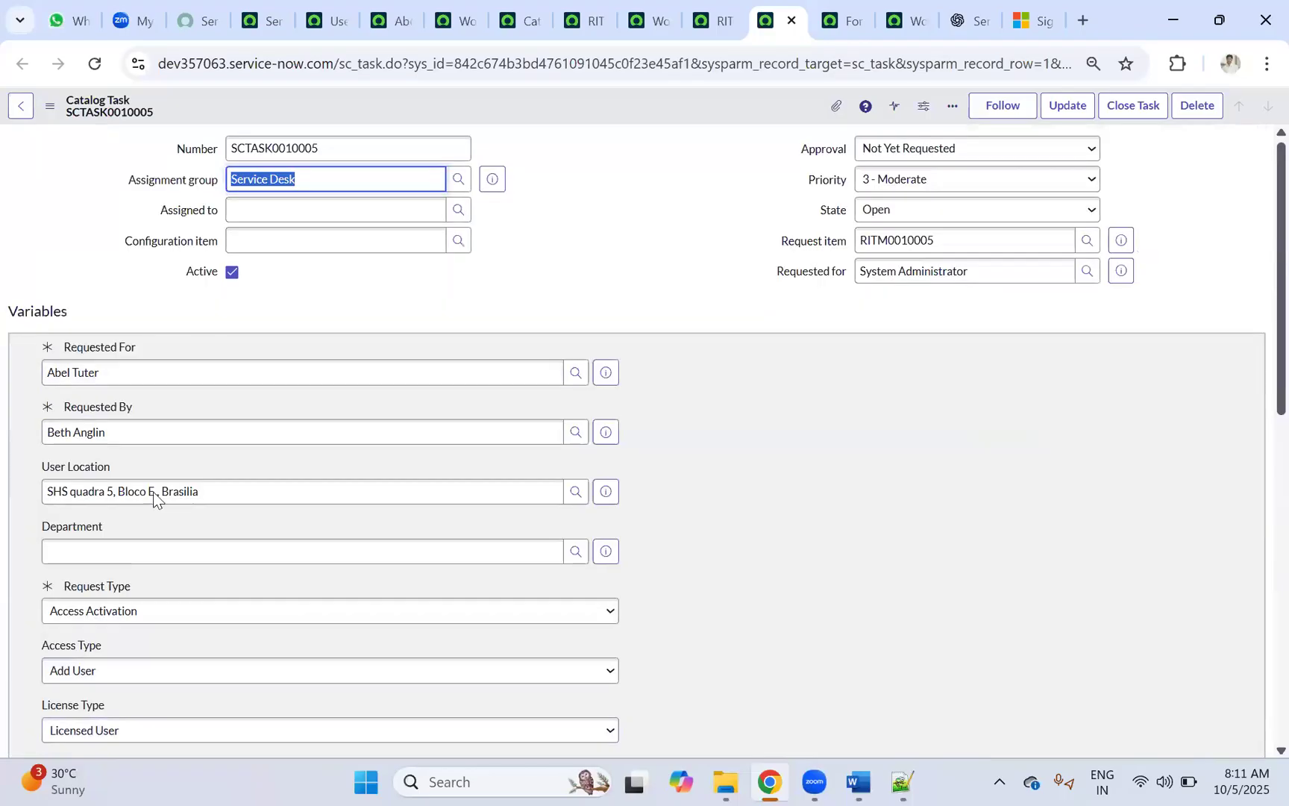
left_click(704, 21)
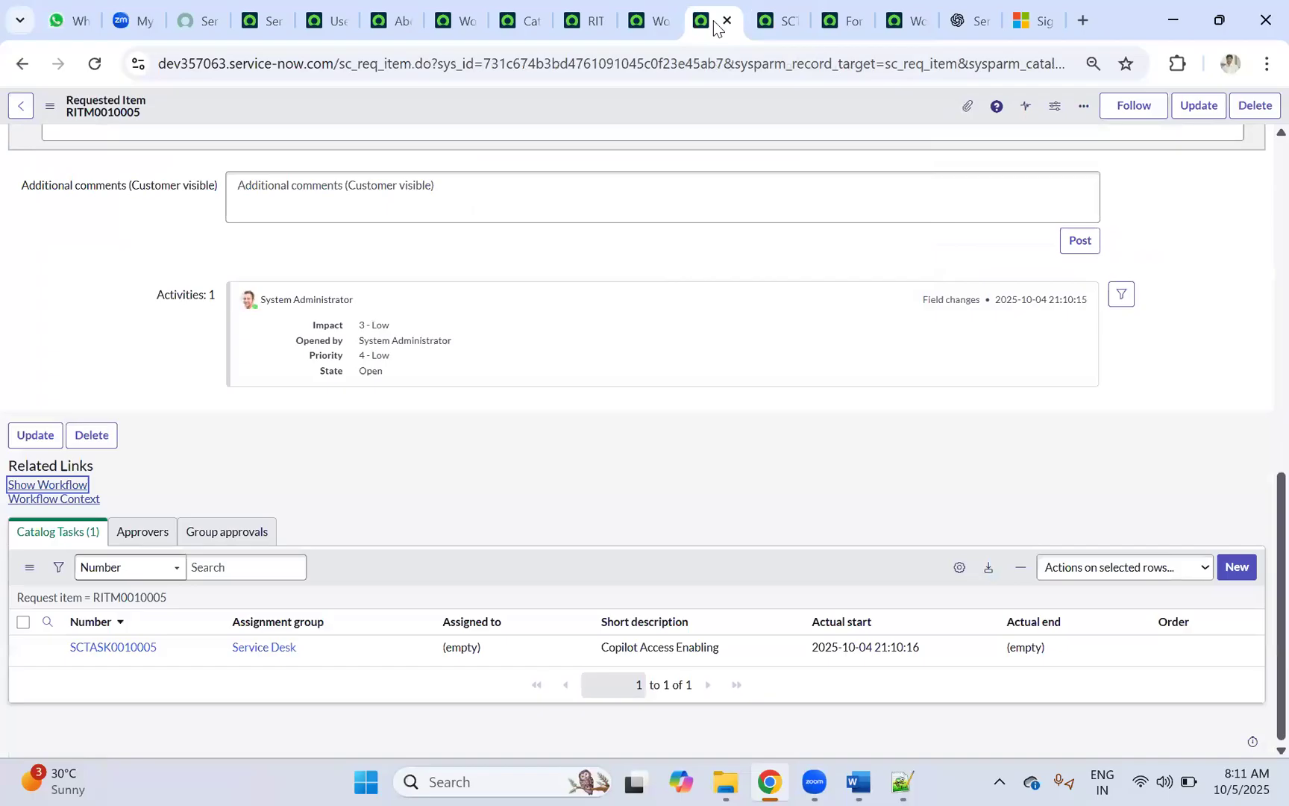
left_click(727, 22)
Step: Close the leftover catalog task, form design, workflow context and requested item tabs, returning to Copilot_Access_Request
left_click(656, 22)
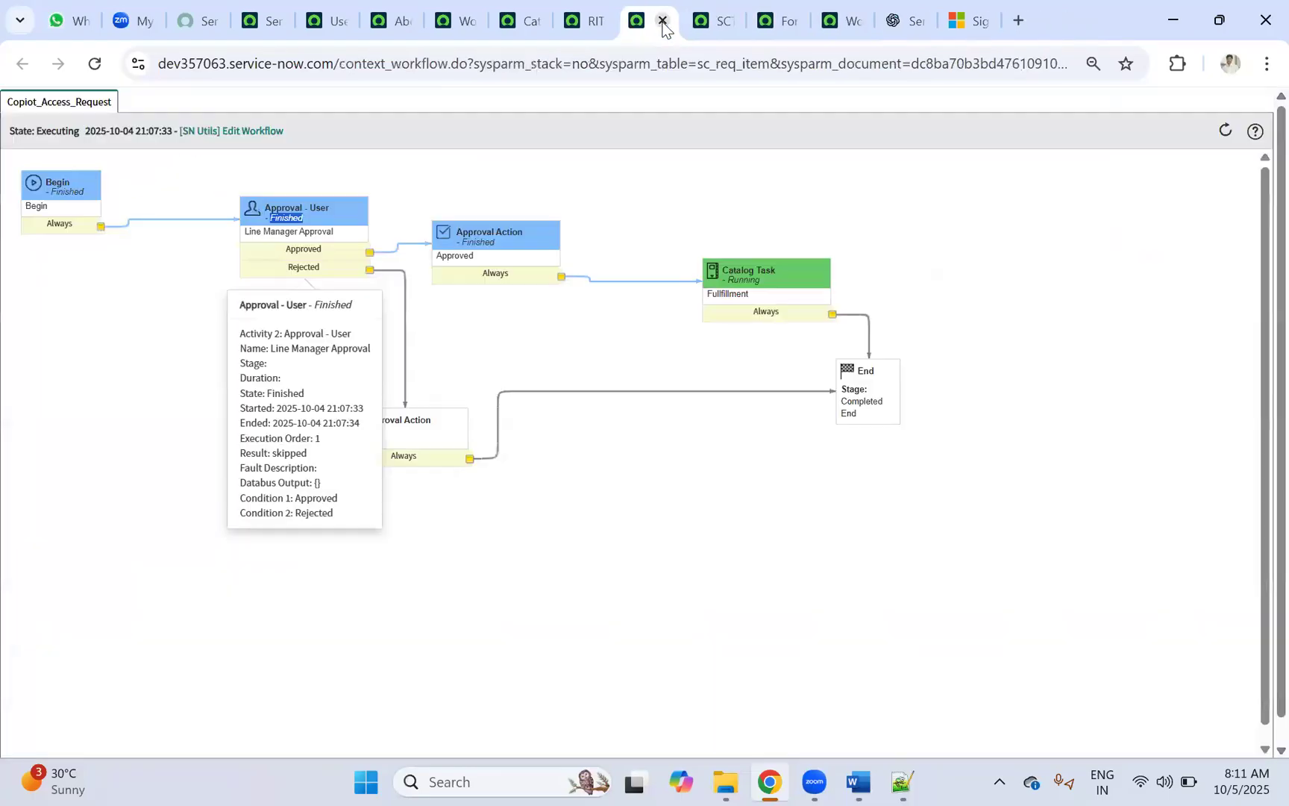
left_click(721, 23)
left_click(727, 22)
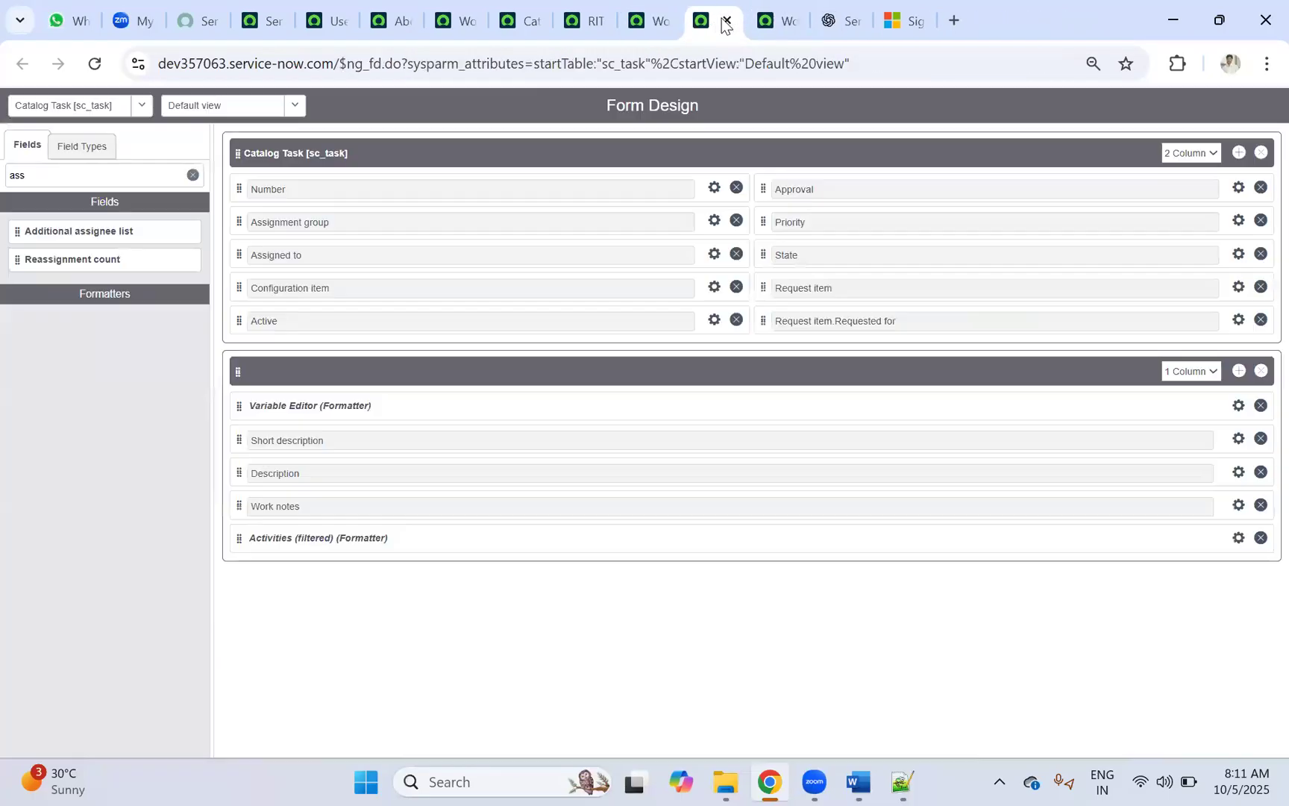
left_click(728, 21)
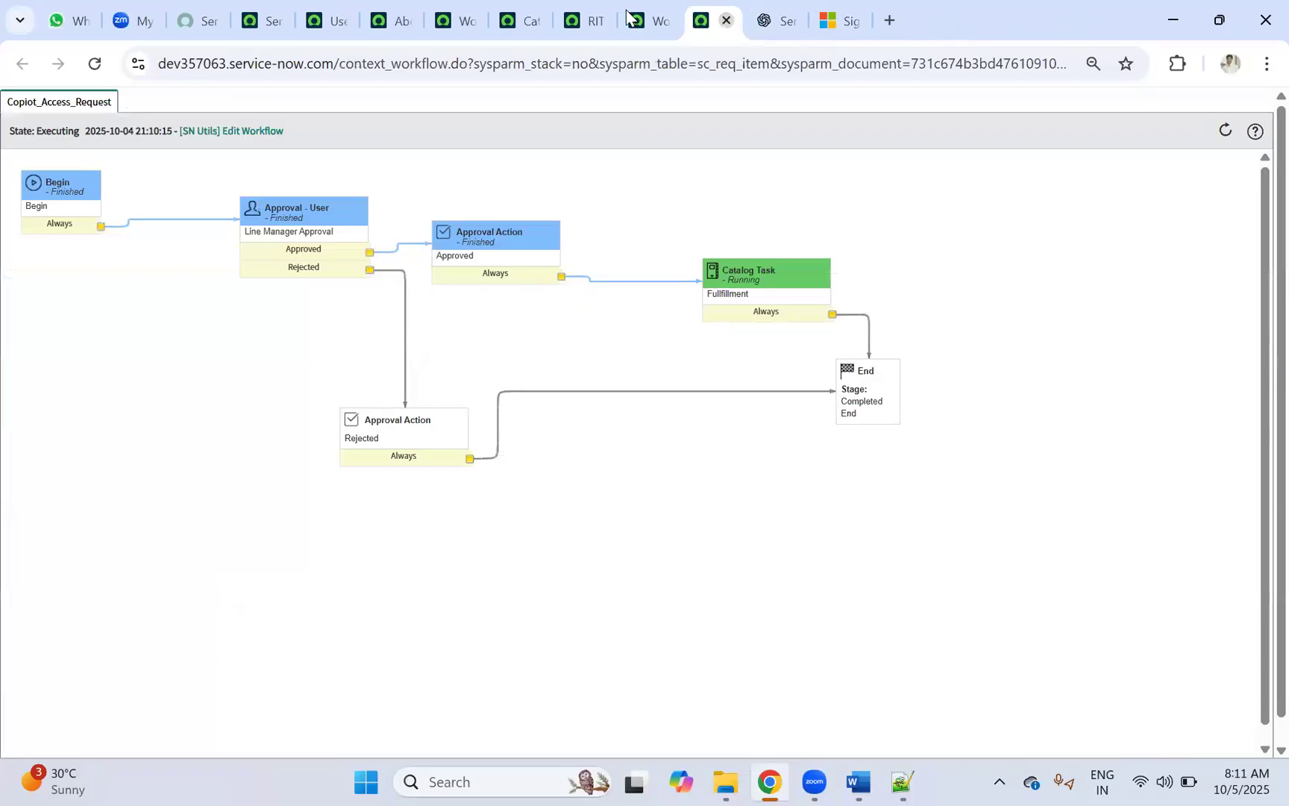
left_click(728, 23)
left_click(596, 15)
left_click(596, 21)
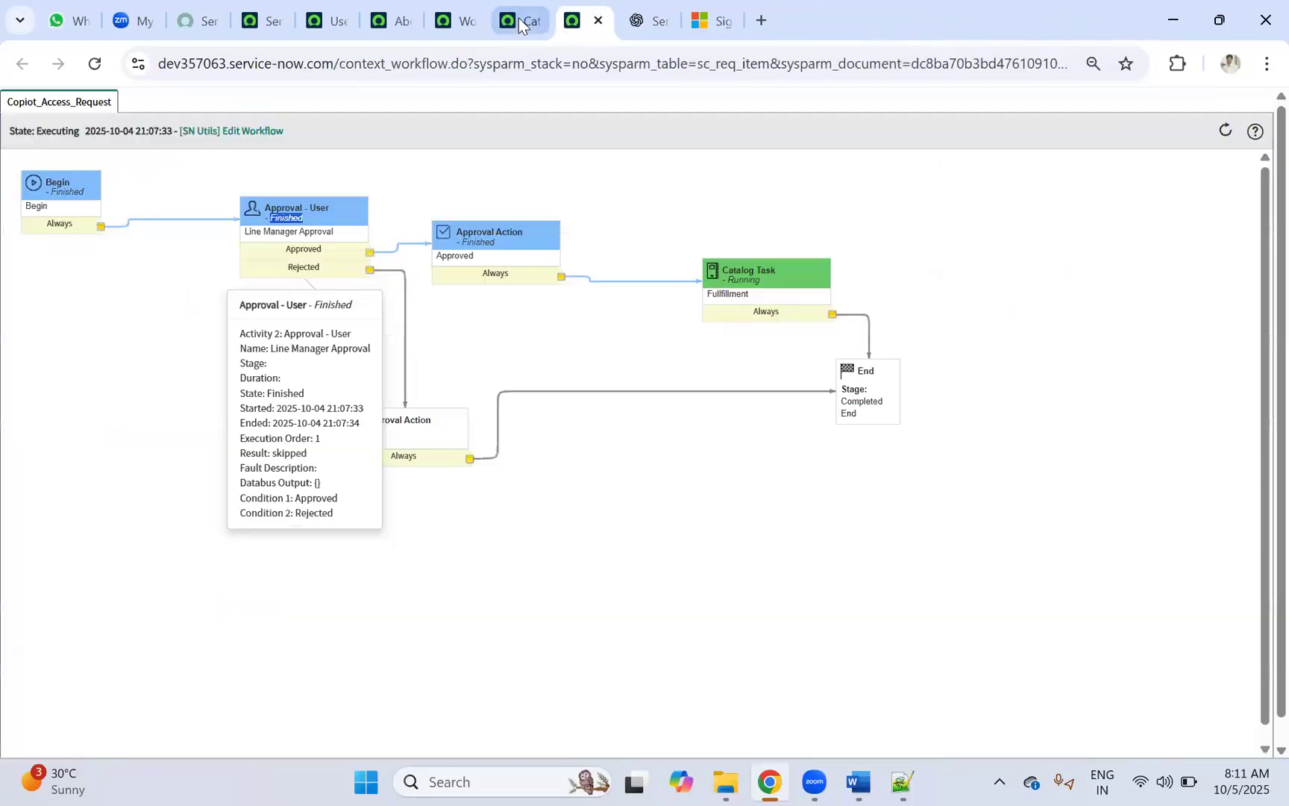
left_click(523, 21)
left_click(572, 21)
left_click(463, 19)
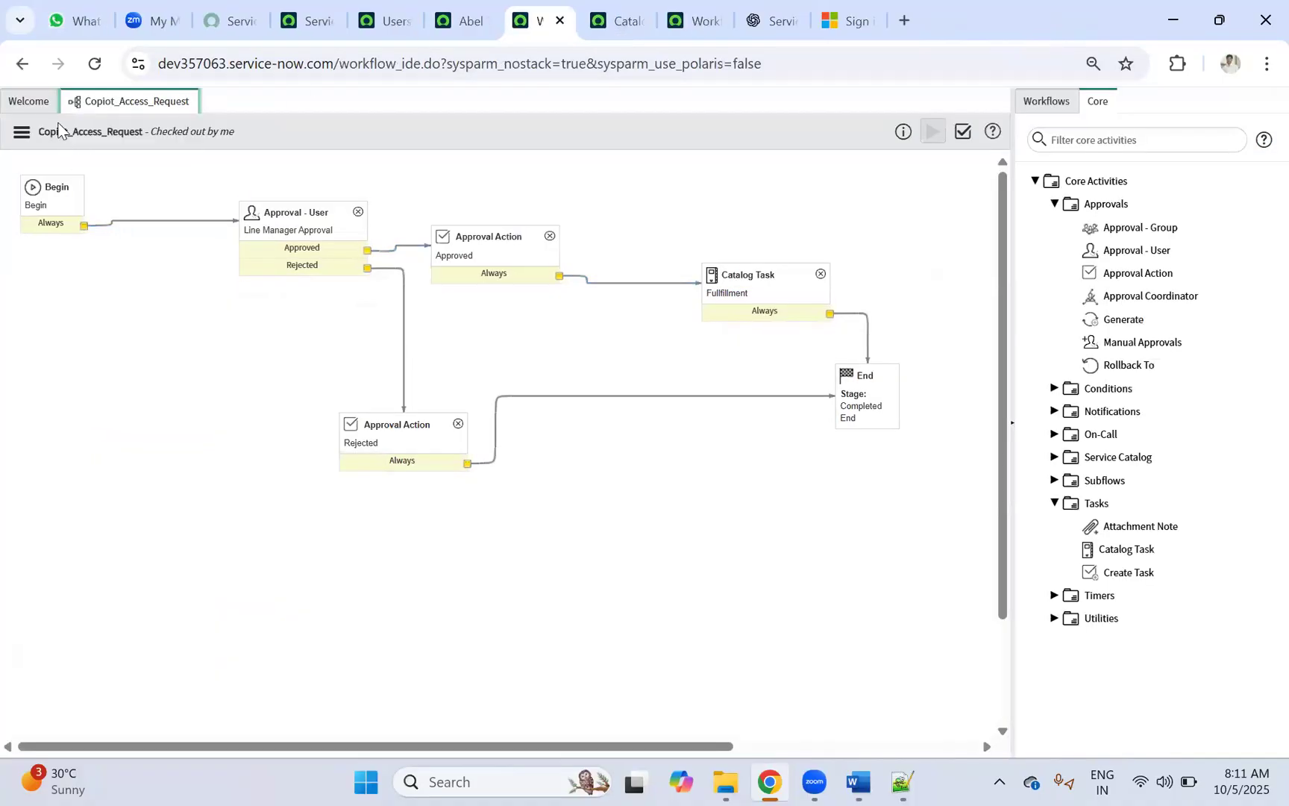
Step: Open the Line Manager Approval activity properties, showing ${requested_for.manager} as its approver
left_click(22, 135)
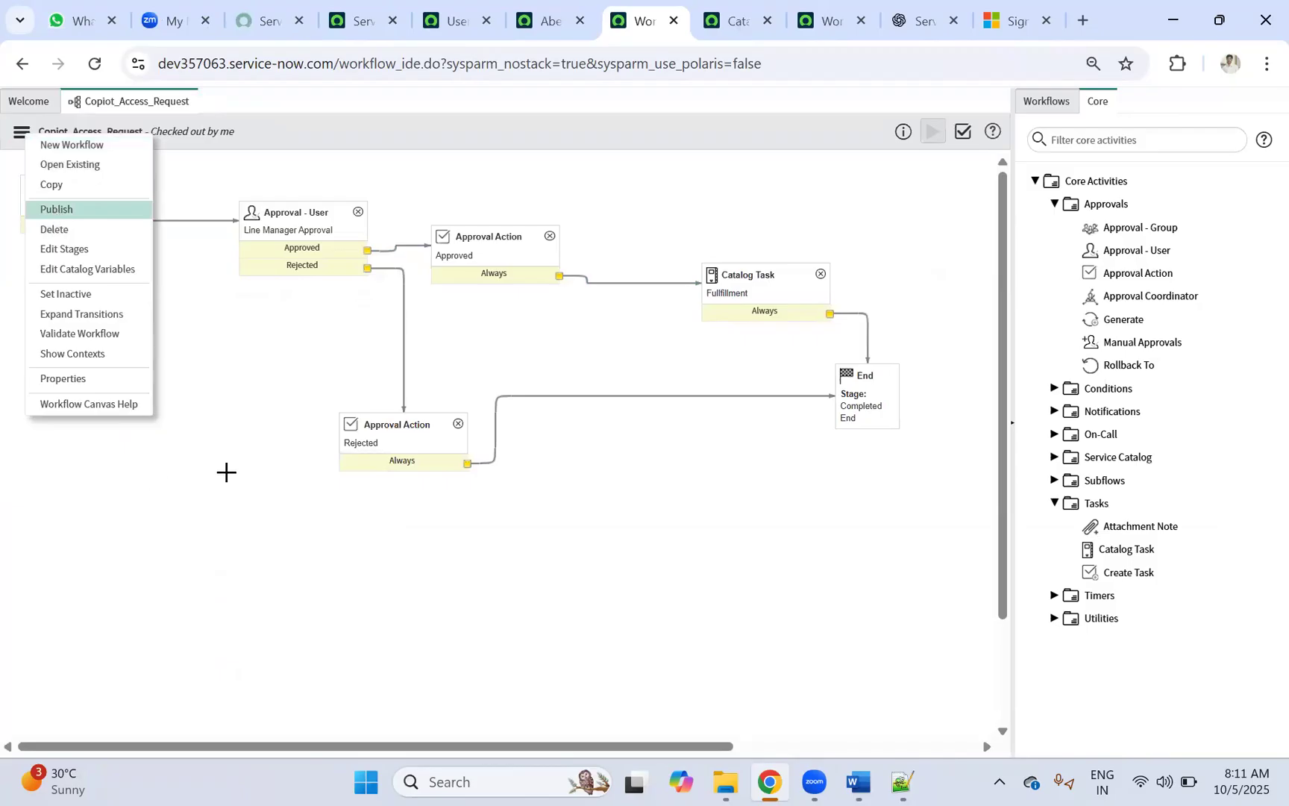
left_click(288, 213)
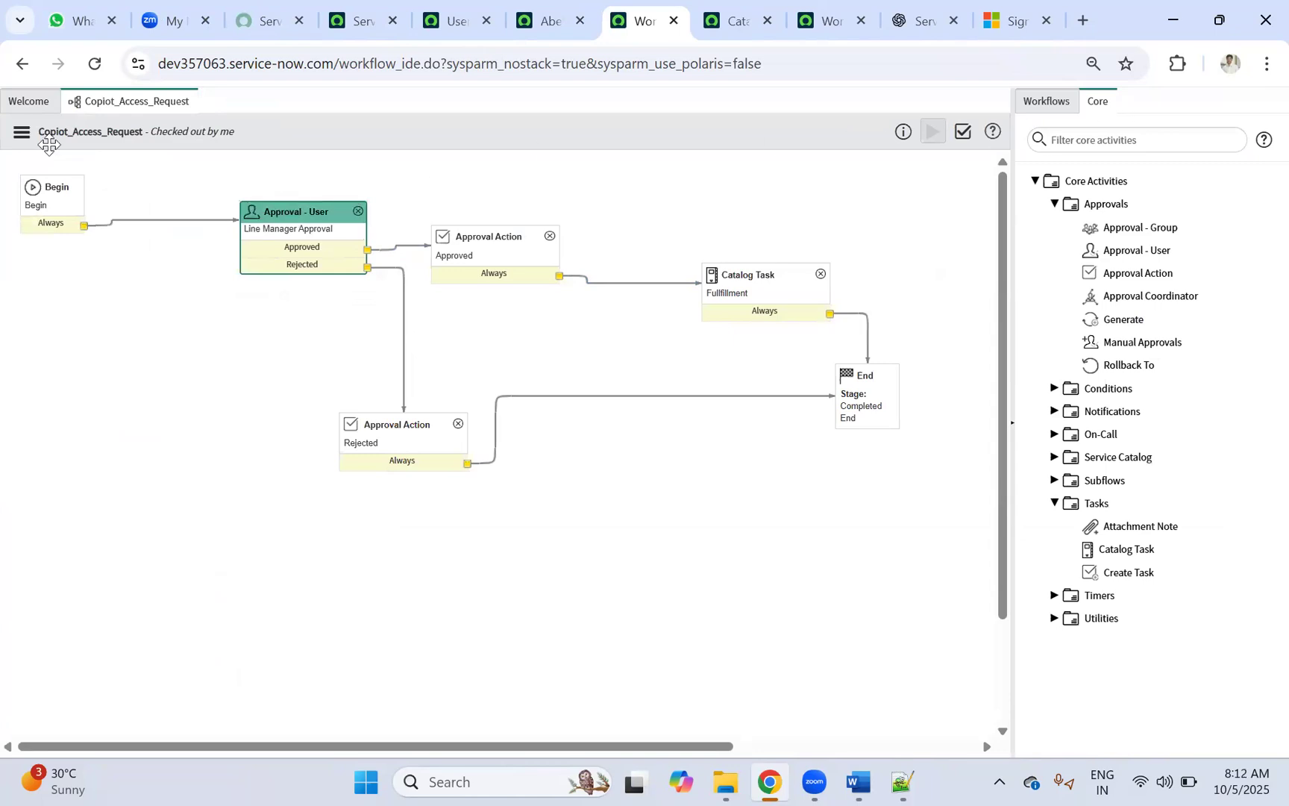
double_click(293, 218)
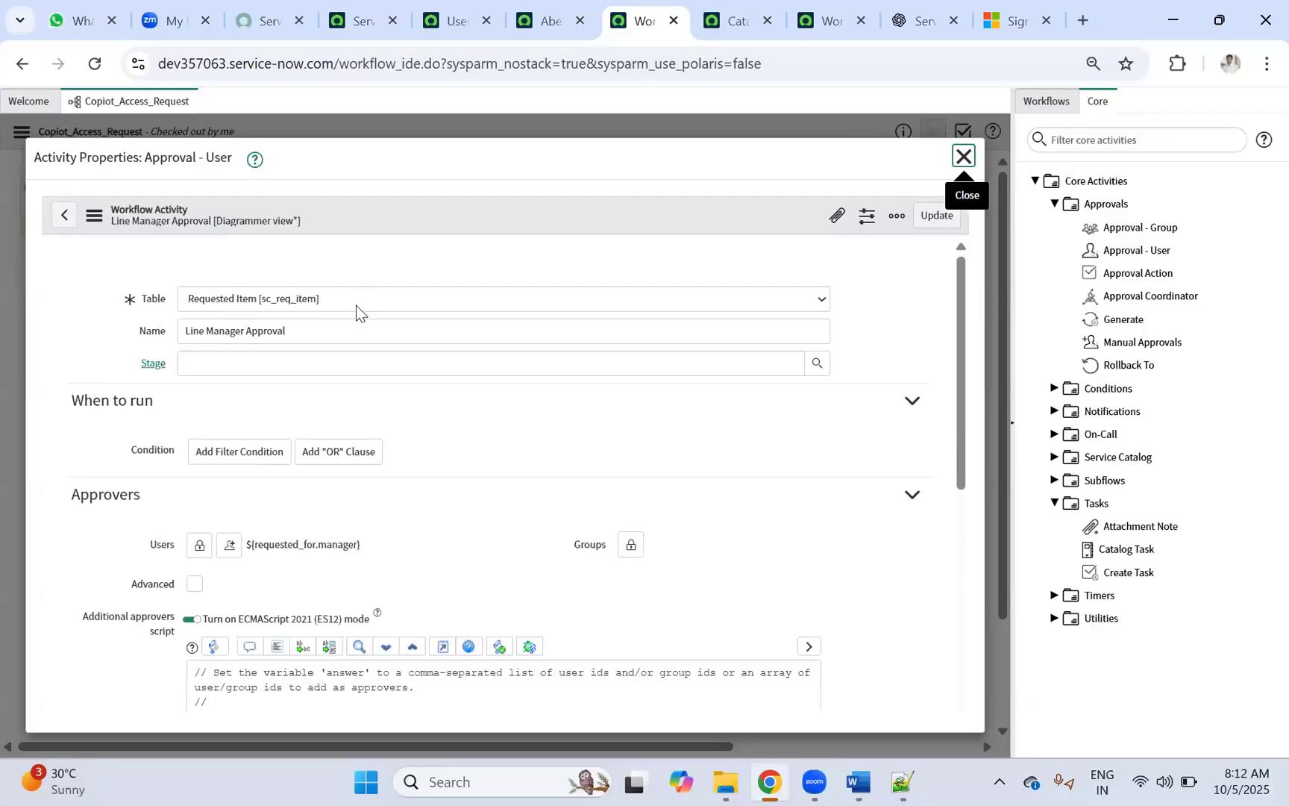
scroll(323, 417, "down", 3)
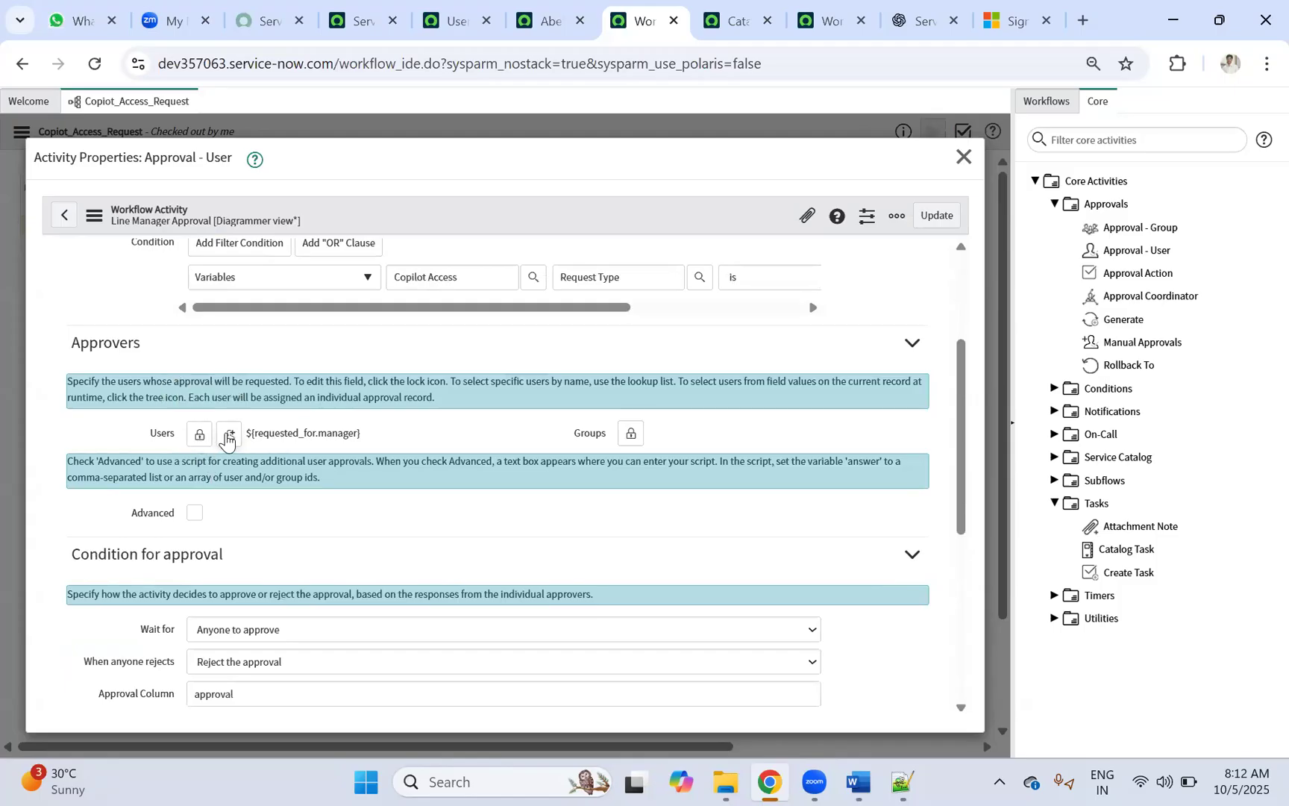
Step: Unlock the approver Users field and browse the dynamic field picker under Requested for
left_click(200, 435)
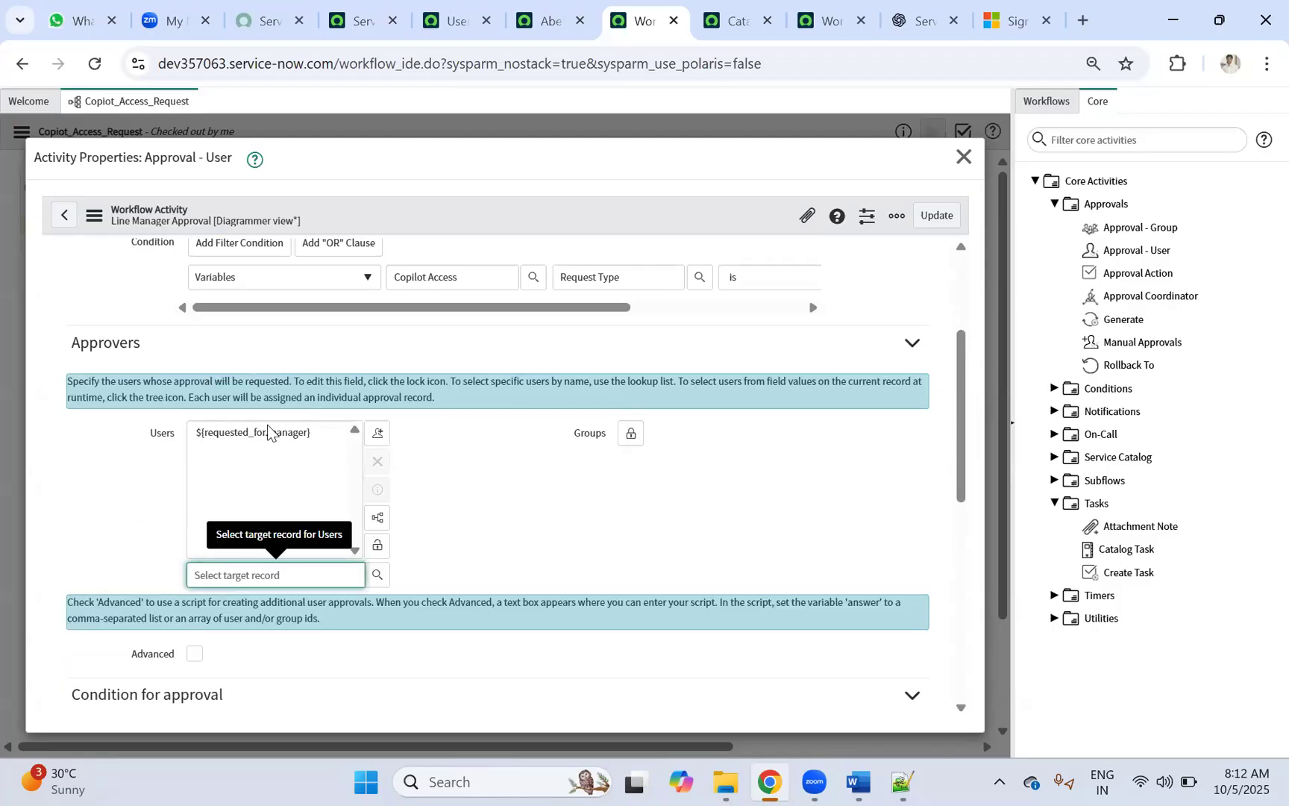
left_click(268, 430)
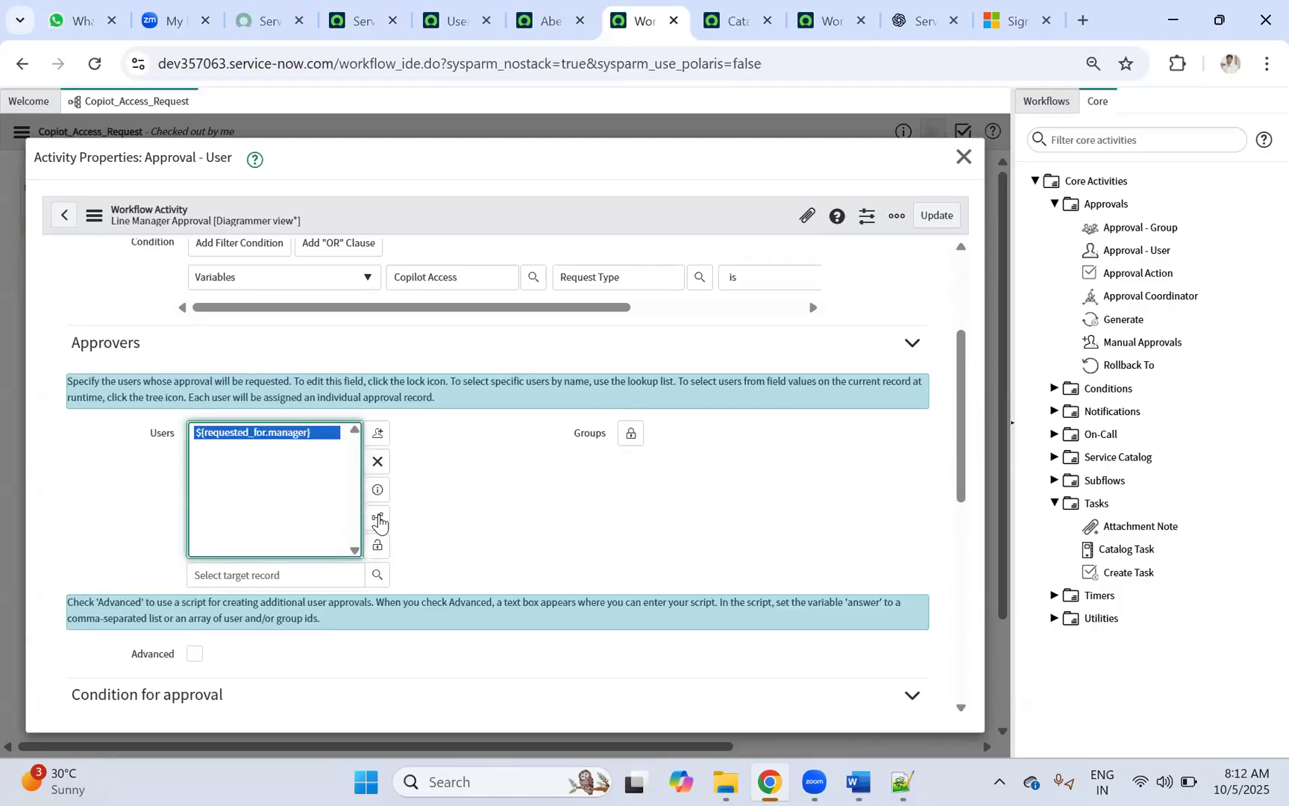
left_click(378, 518)
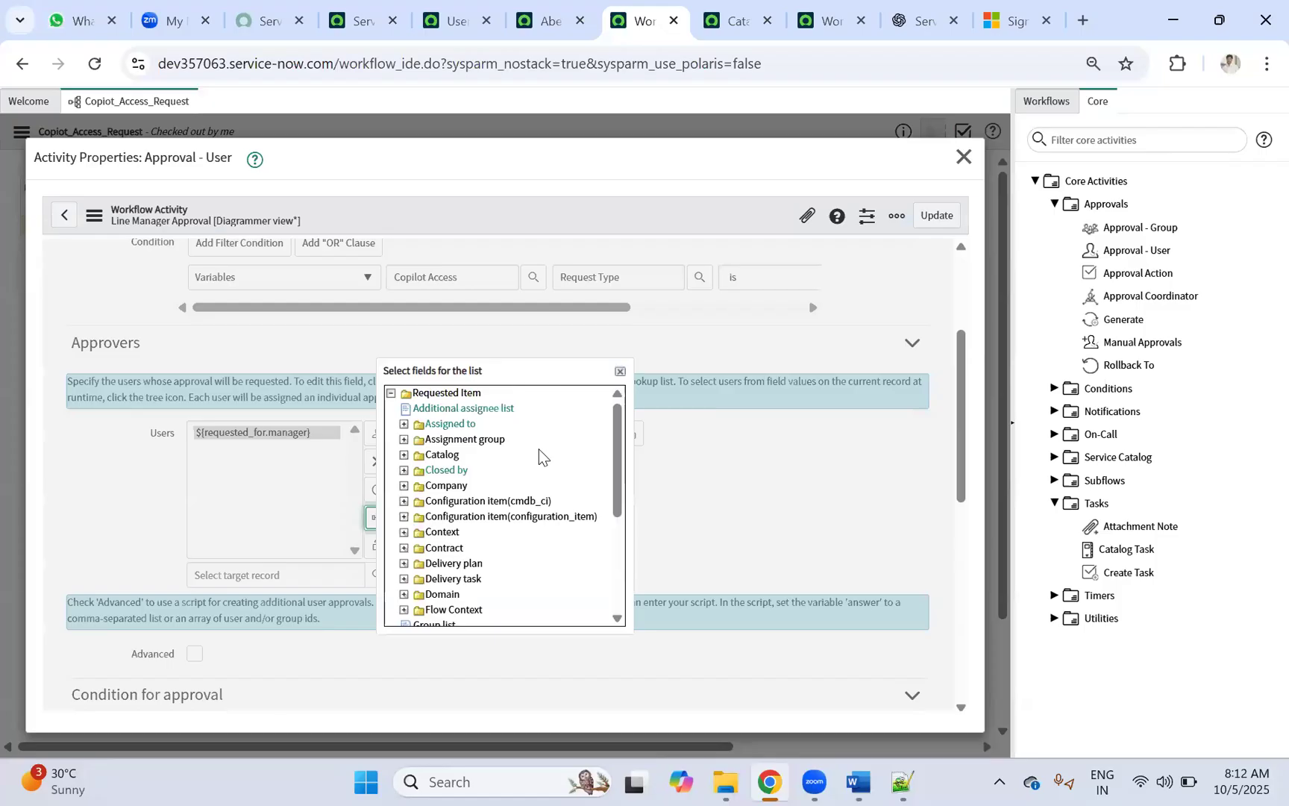
scroll(525, 488, "down", 5)
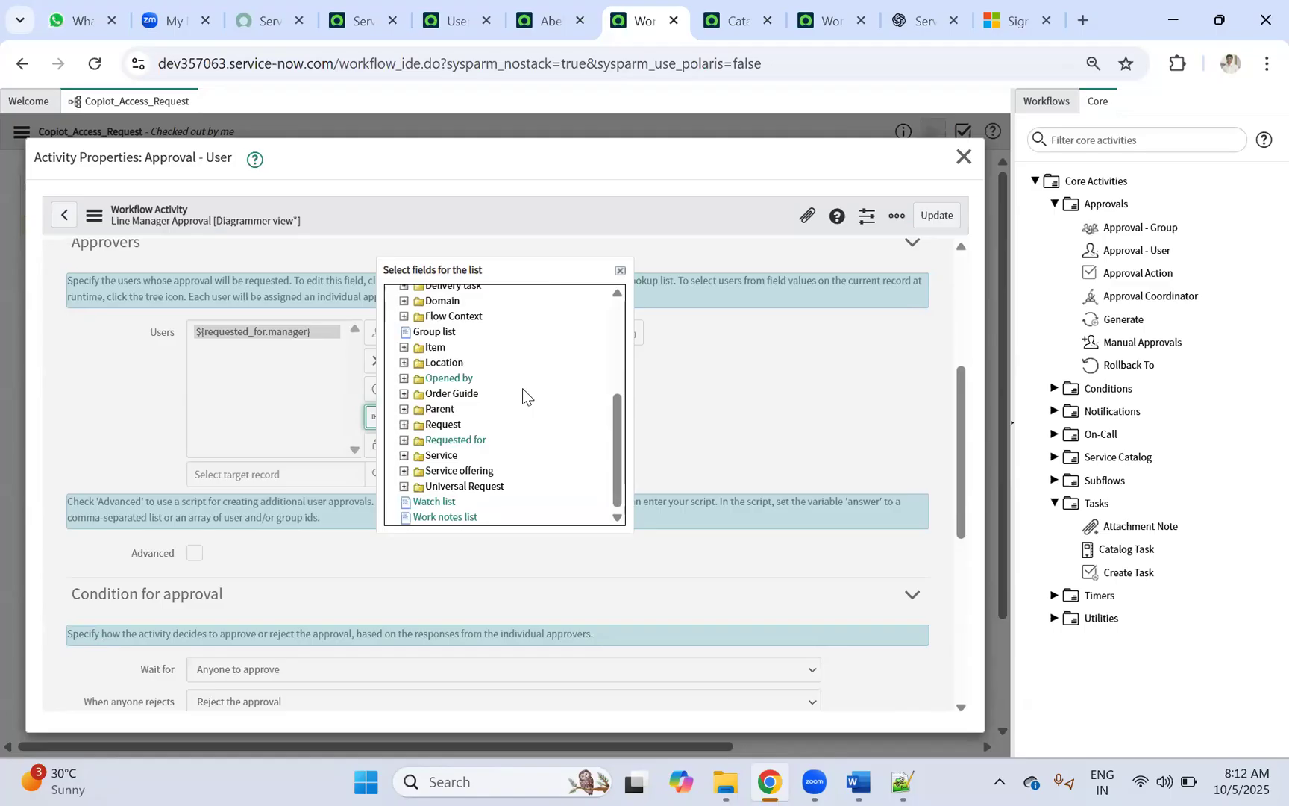
left_click(403, 440)
Step: Close the field picker without choosing and remove ${requested_for.manager} from the approvers
scroll(477, 432, "down", 2)
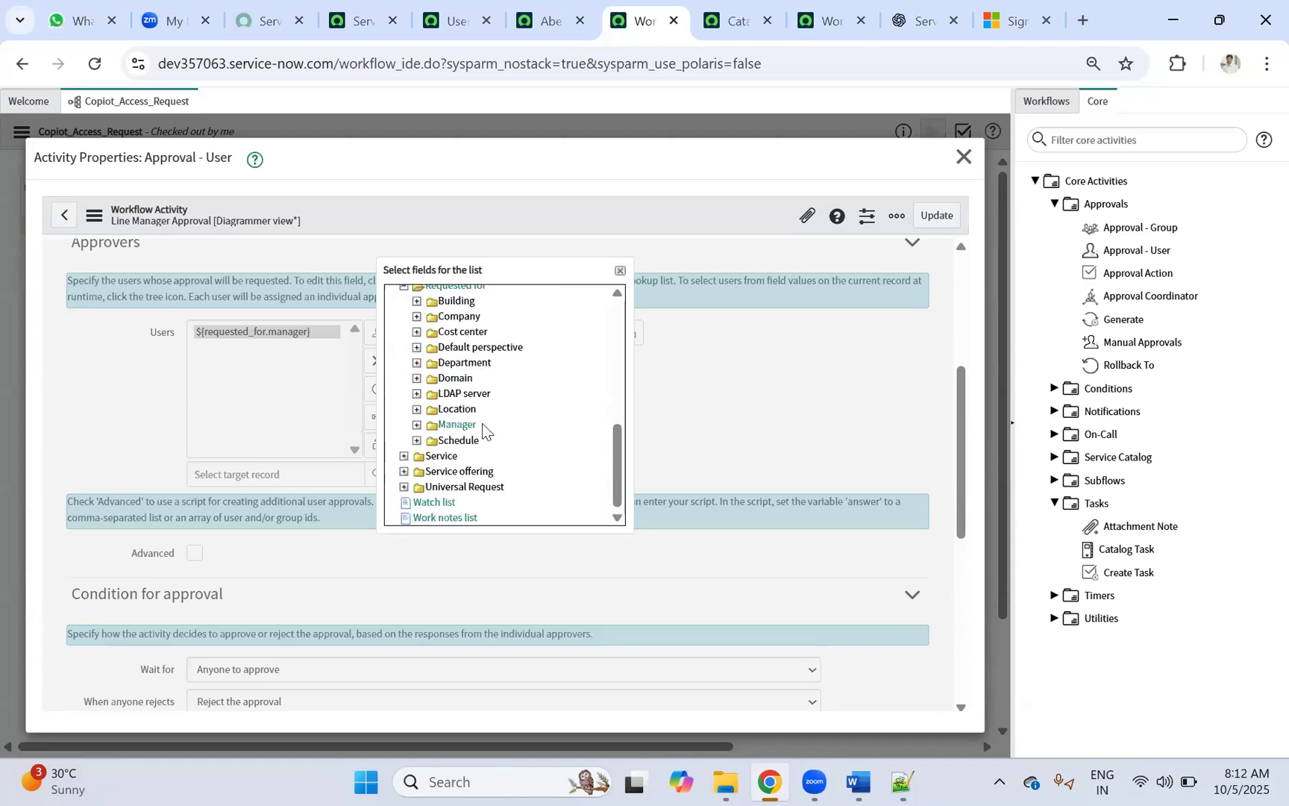
scroll(483, 424, "down", 1)
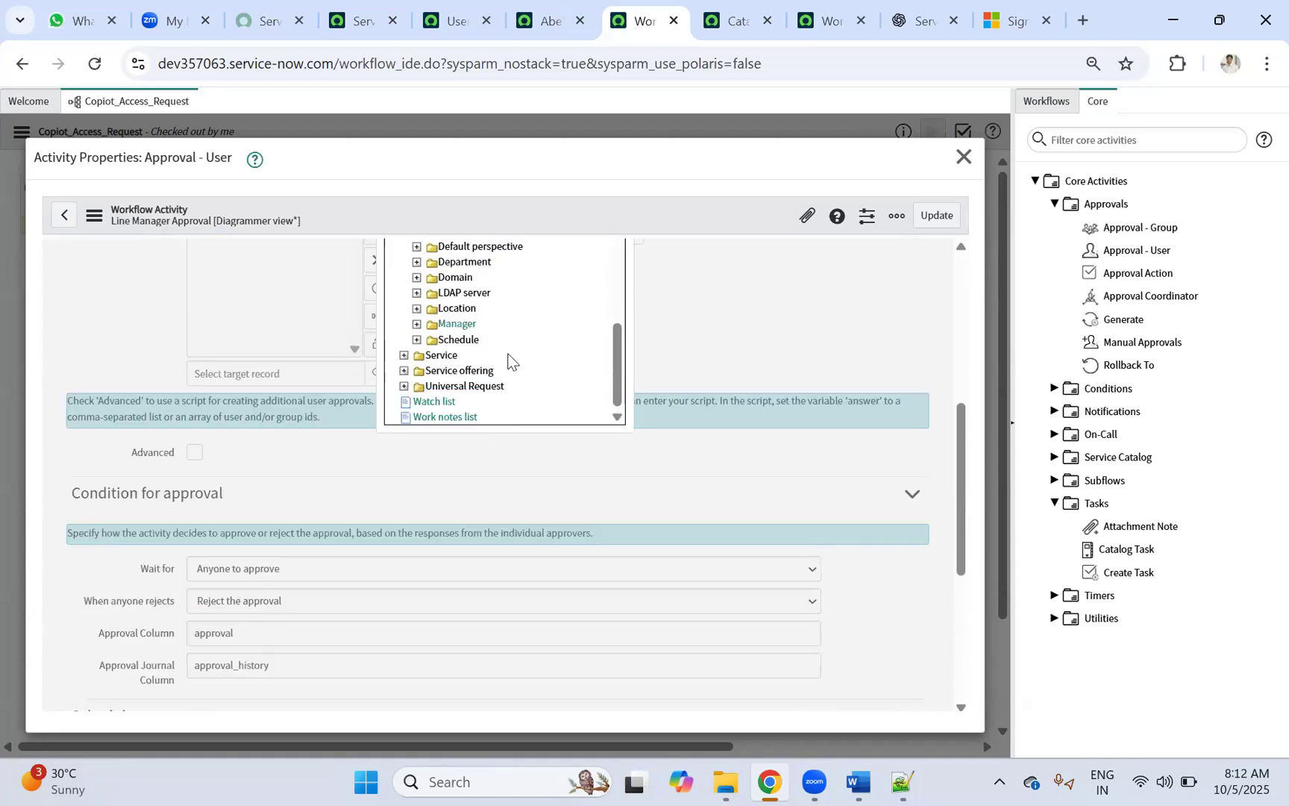
scroll(510, 360, "up", 1)
scroll(505, 353, "up", 6)
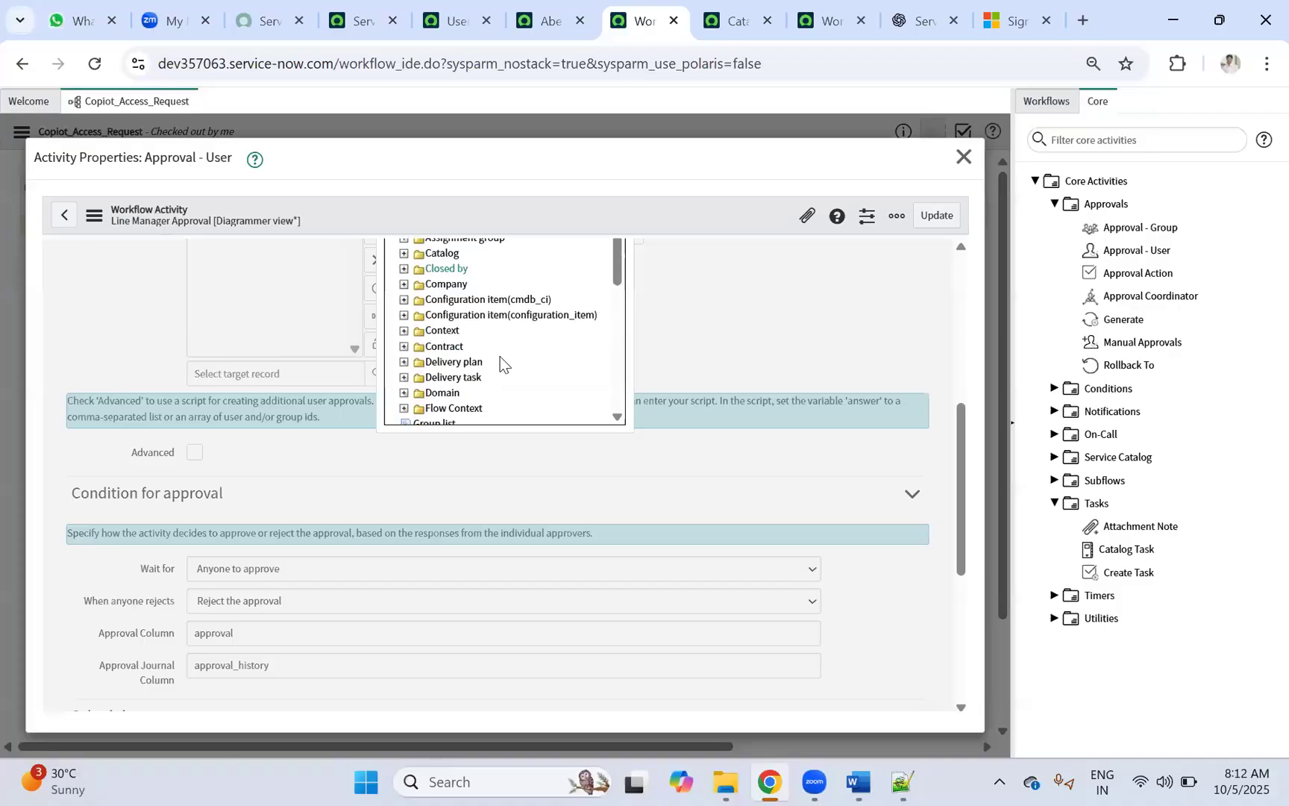
scroll(521, 363, "up", 2)
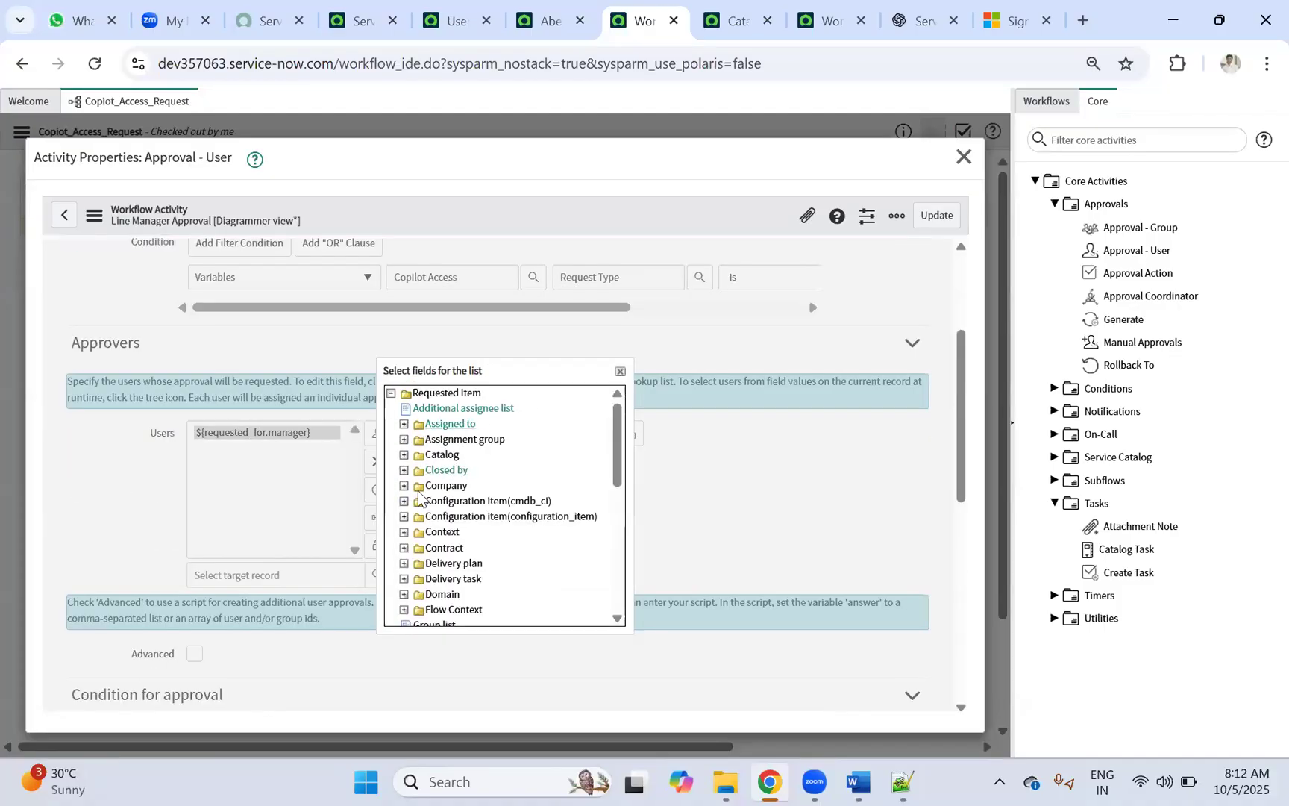
scroll(457, 483, "down", 5)
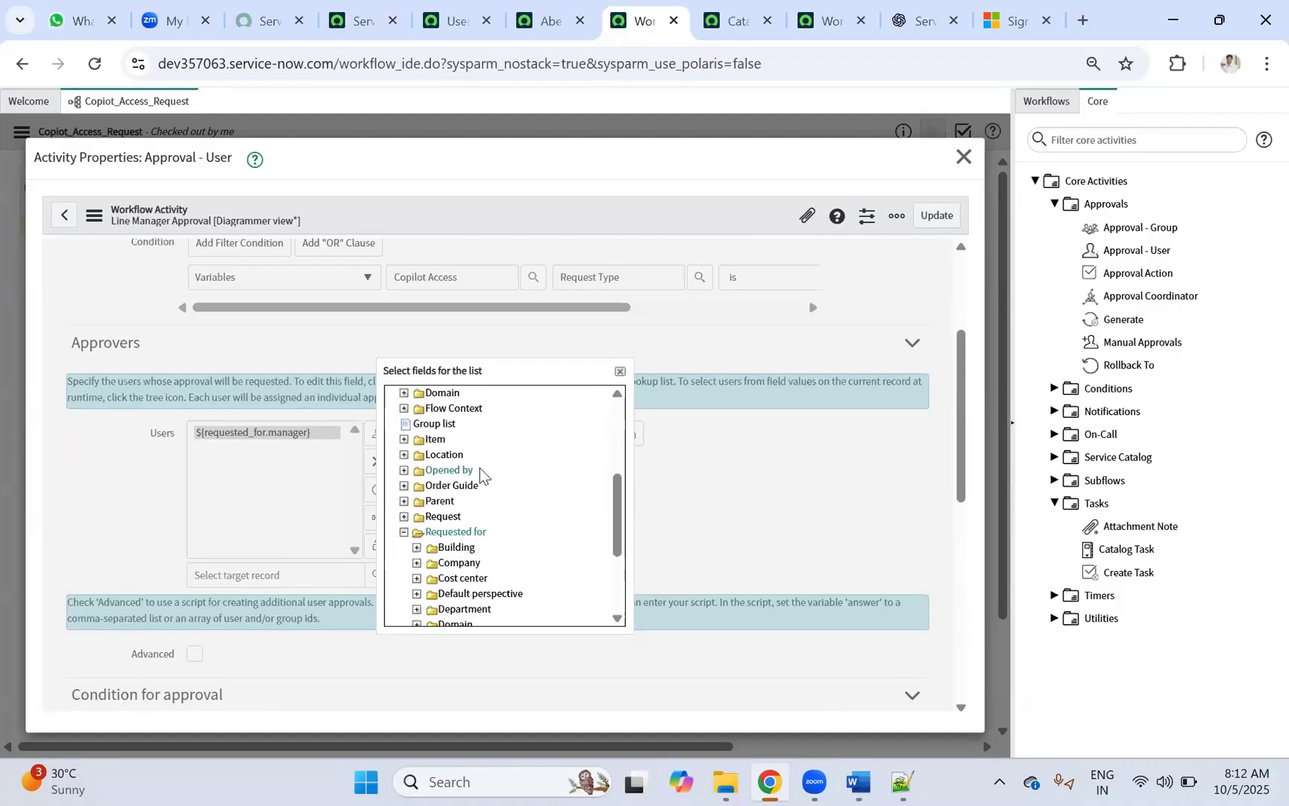
left_click(620, 371)
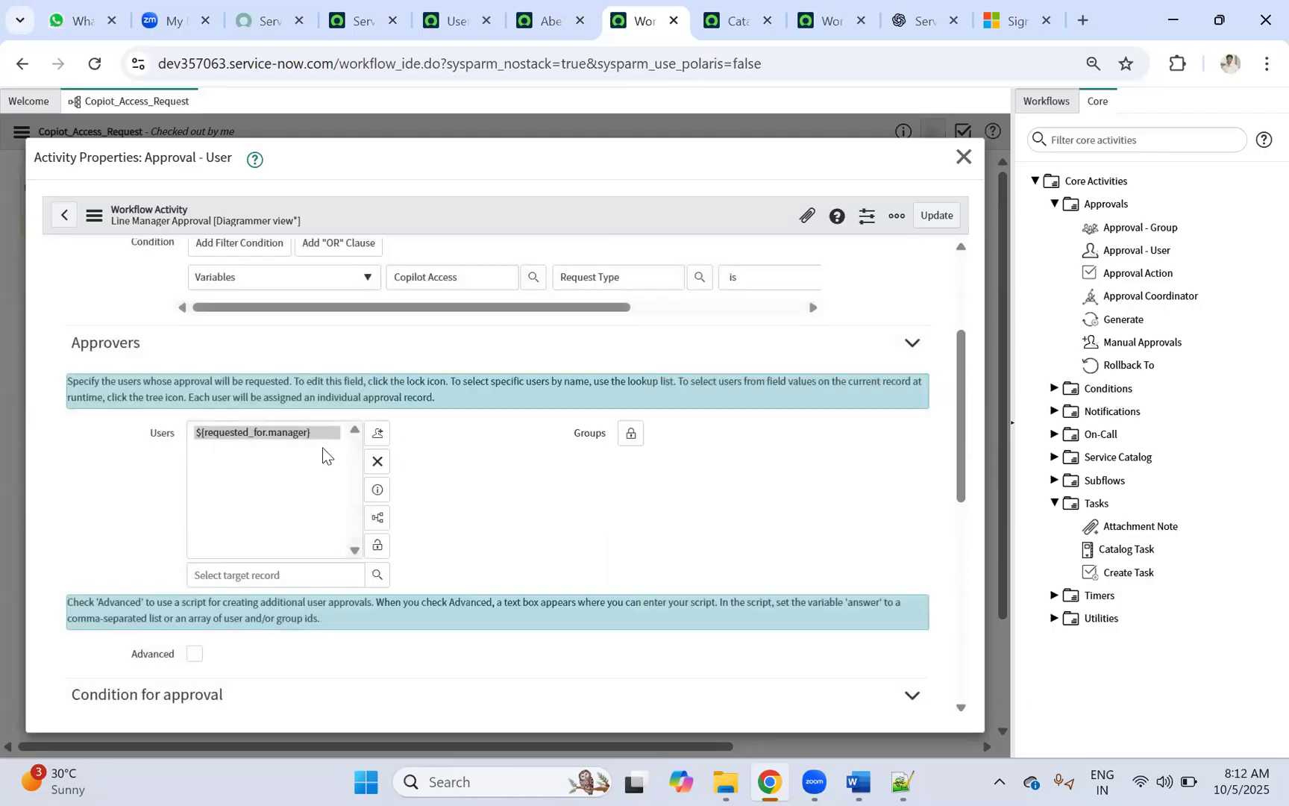
left_click(377, 462)
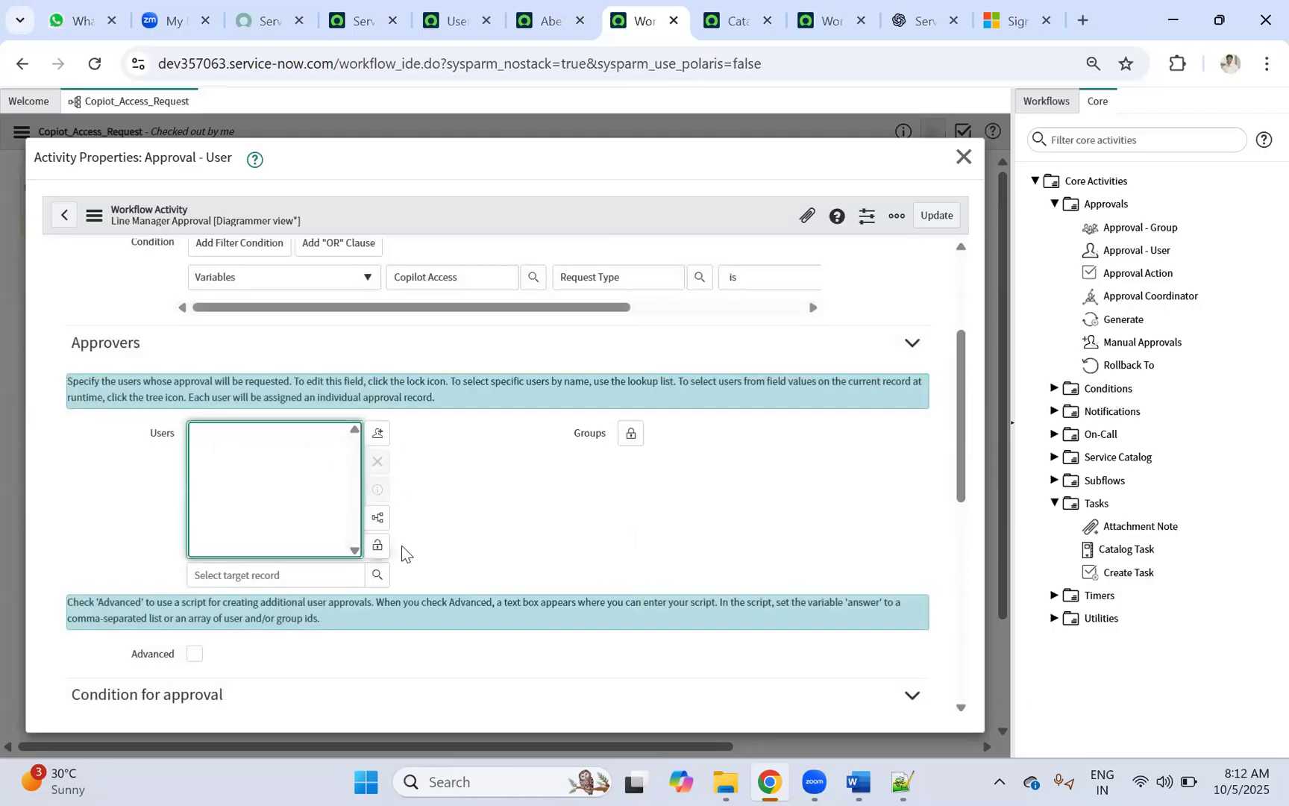
scroll(220, 567, "down", 1)
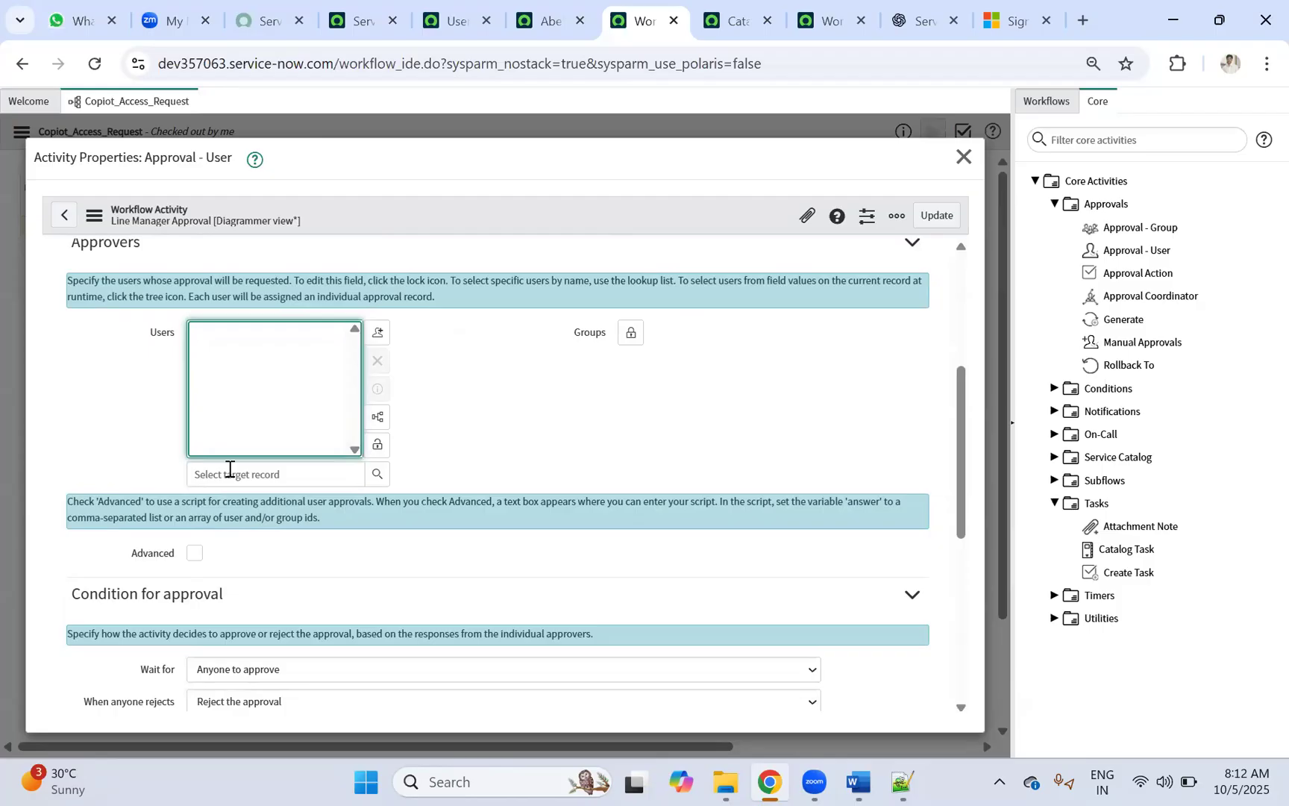
Step: Add ${requested_for} as a dynamic approver, then remove it and lock the empty Users field
left_click(377, 417)
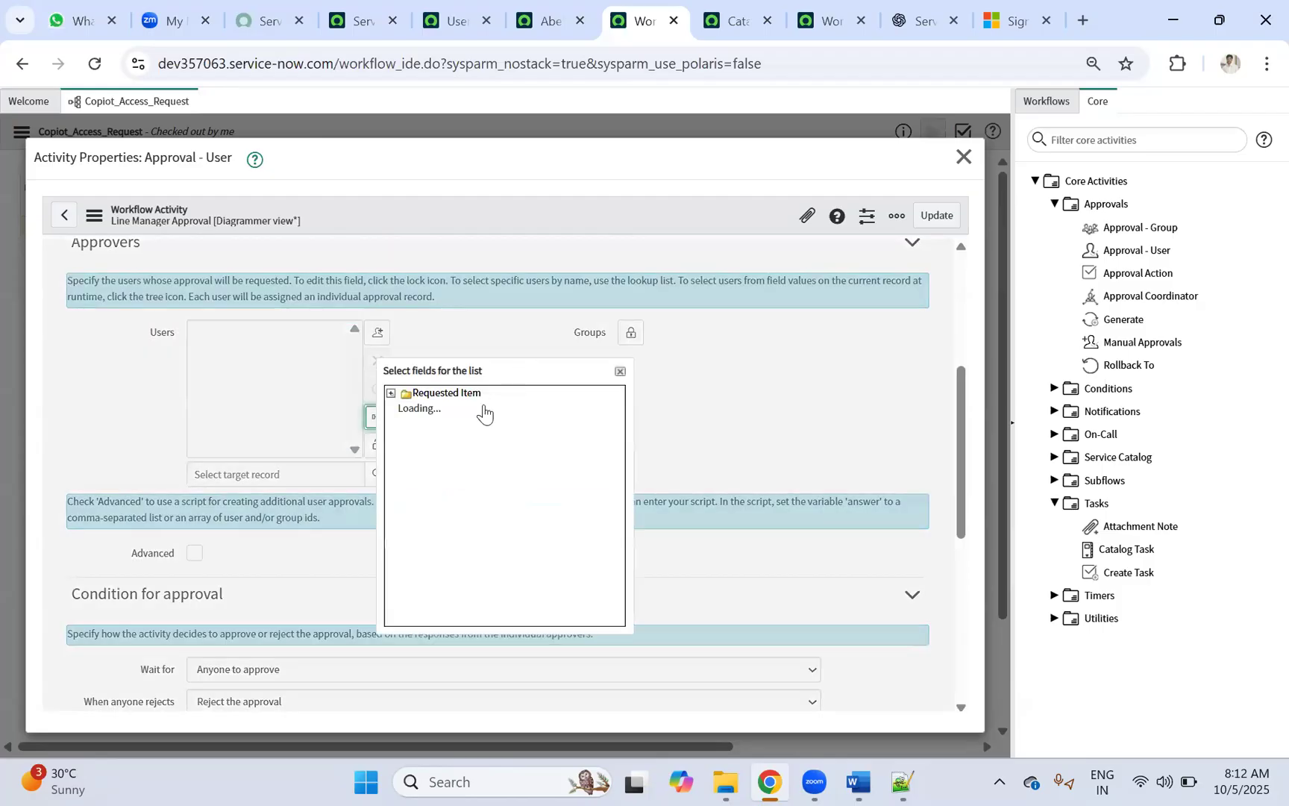
scroll(463, 525, "down", 3)
left_click(404, 541)
scroll(522, 516, "down", 2)
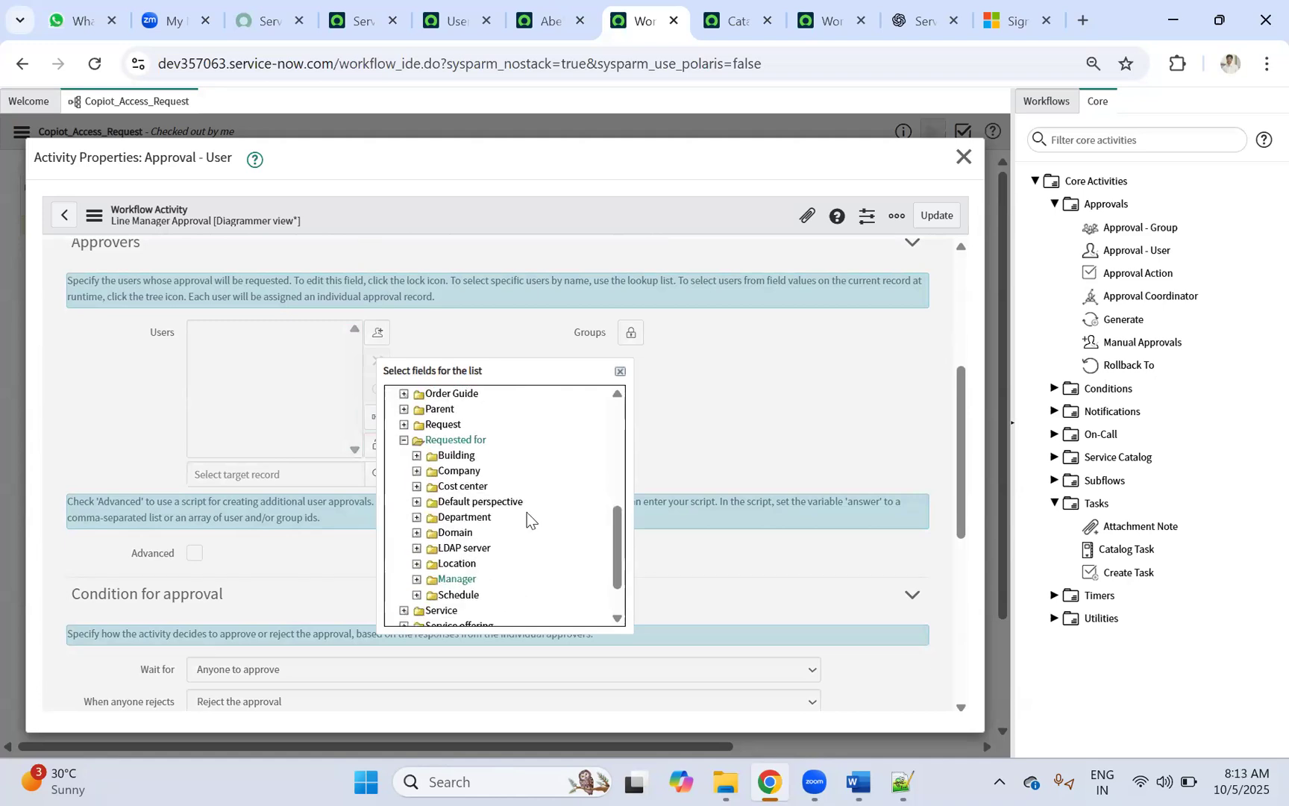
left_click(478, 441)
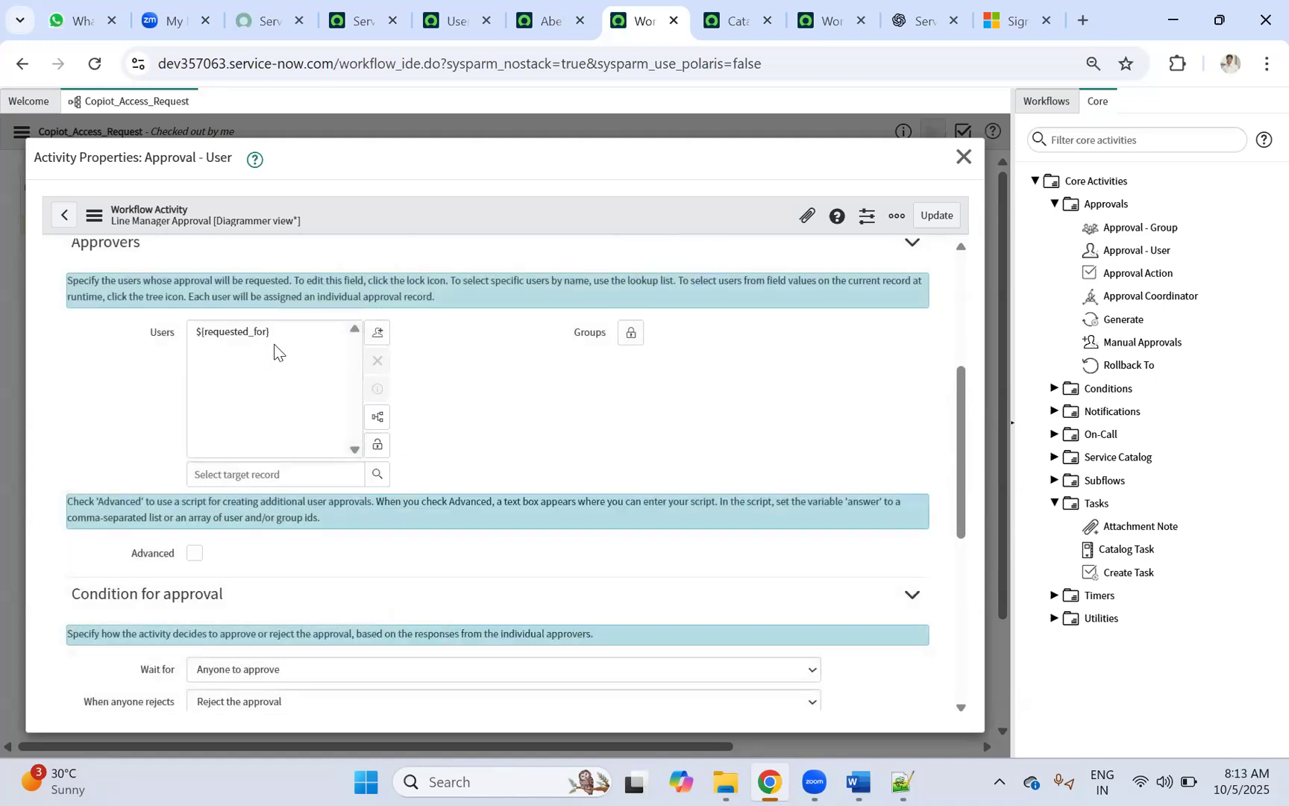
left_click(249, 332)
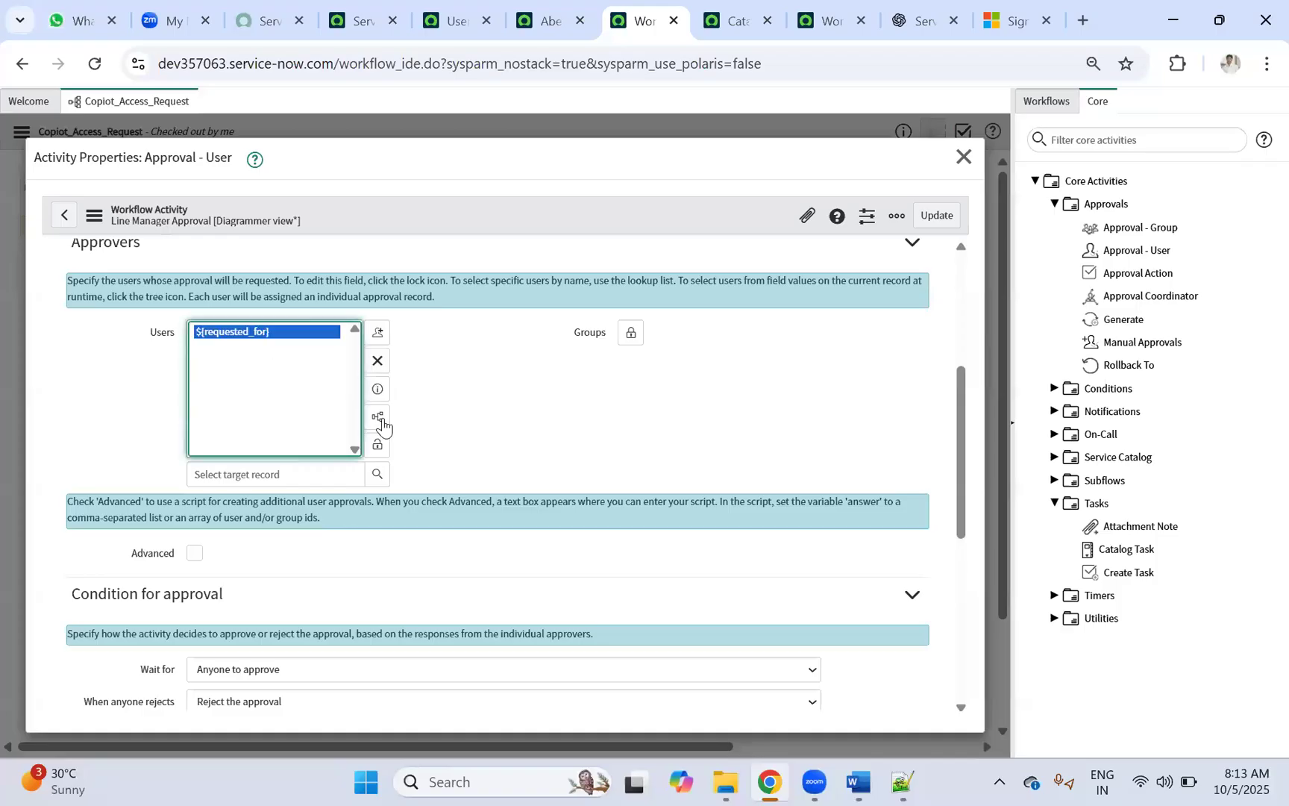
left_click(377, 360)
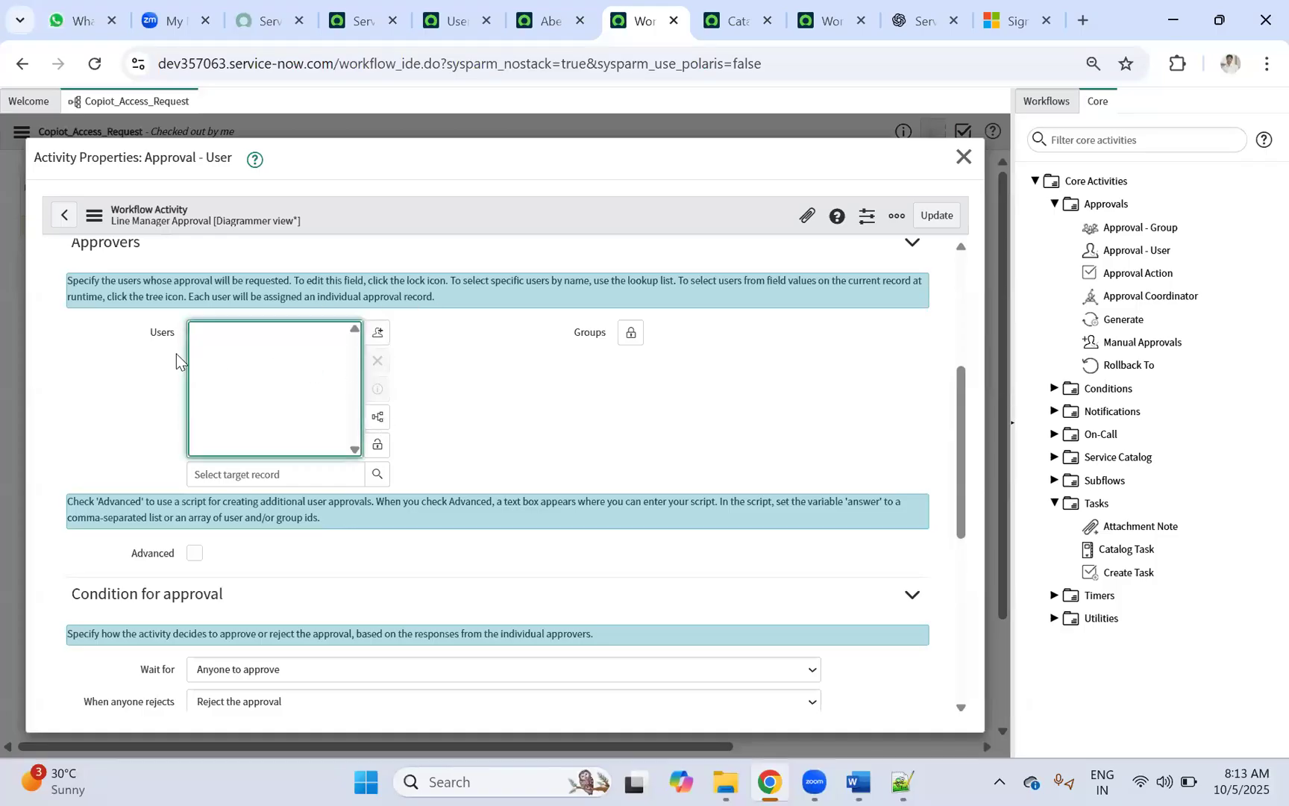
left_click(376, 444)
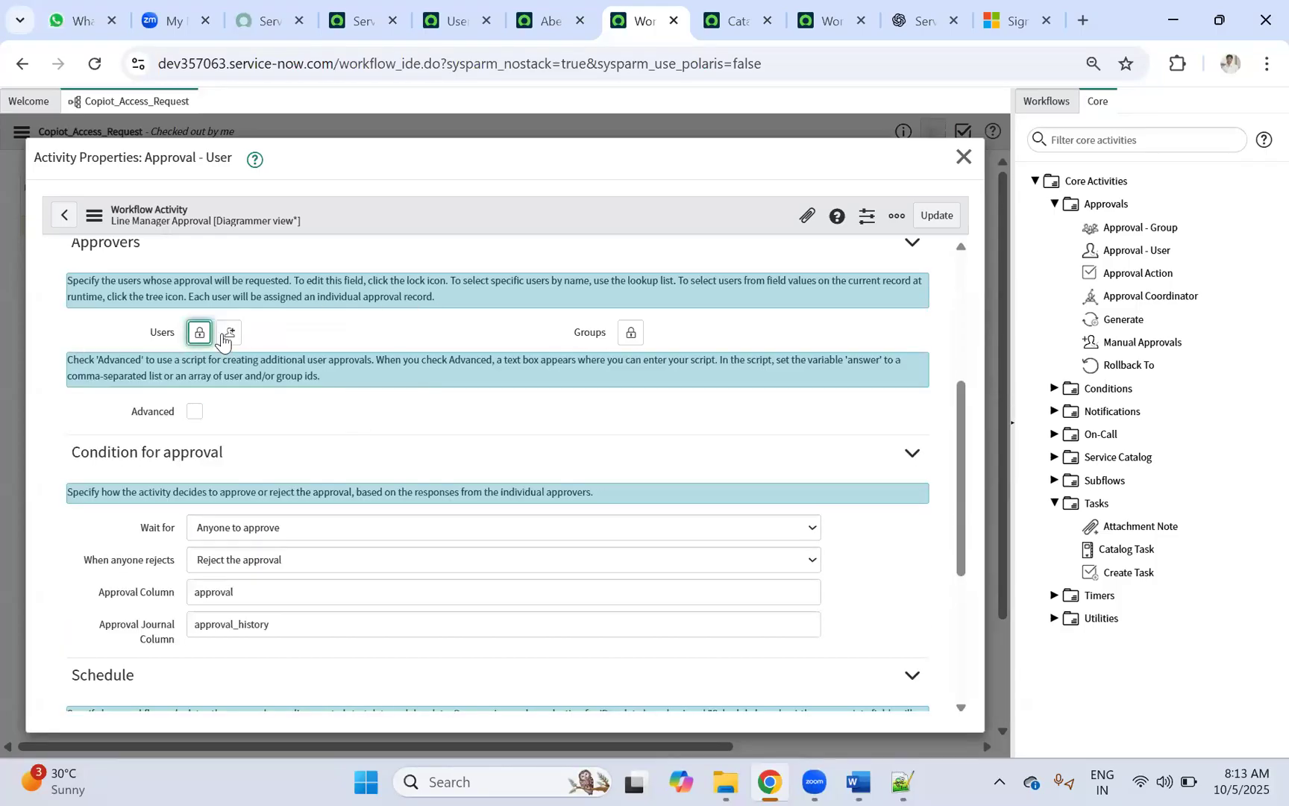
Step: Pick one specific user from the Users lookup as the sole approver and save the activity
left_click(631, 333)
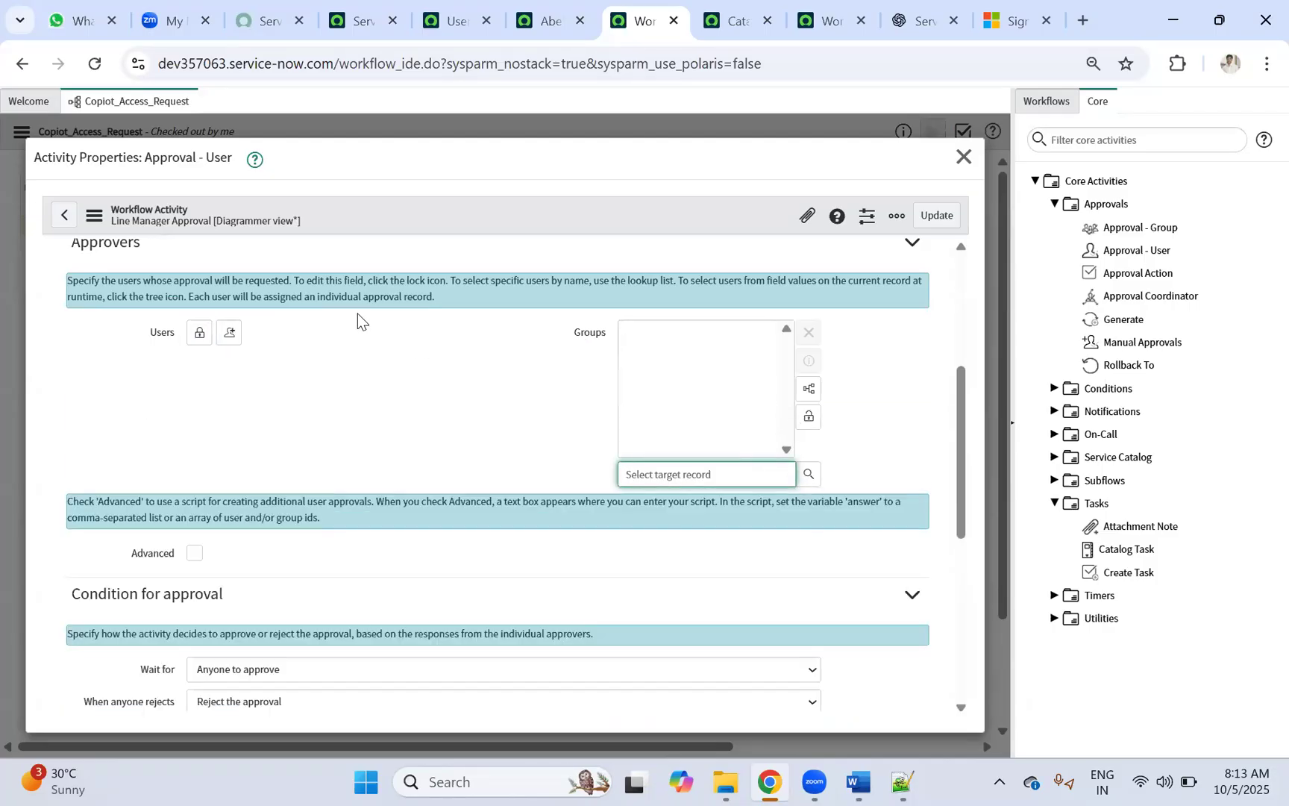
left_click(200, 332)
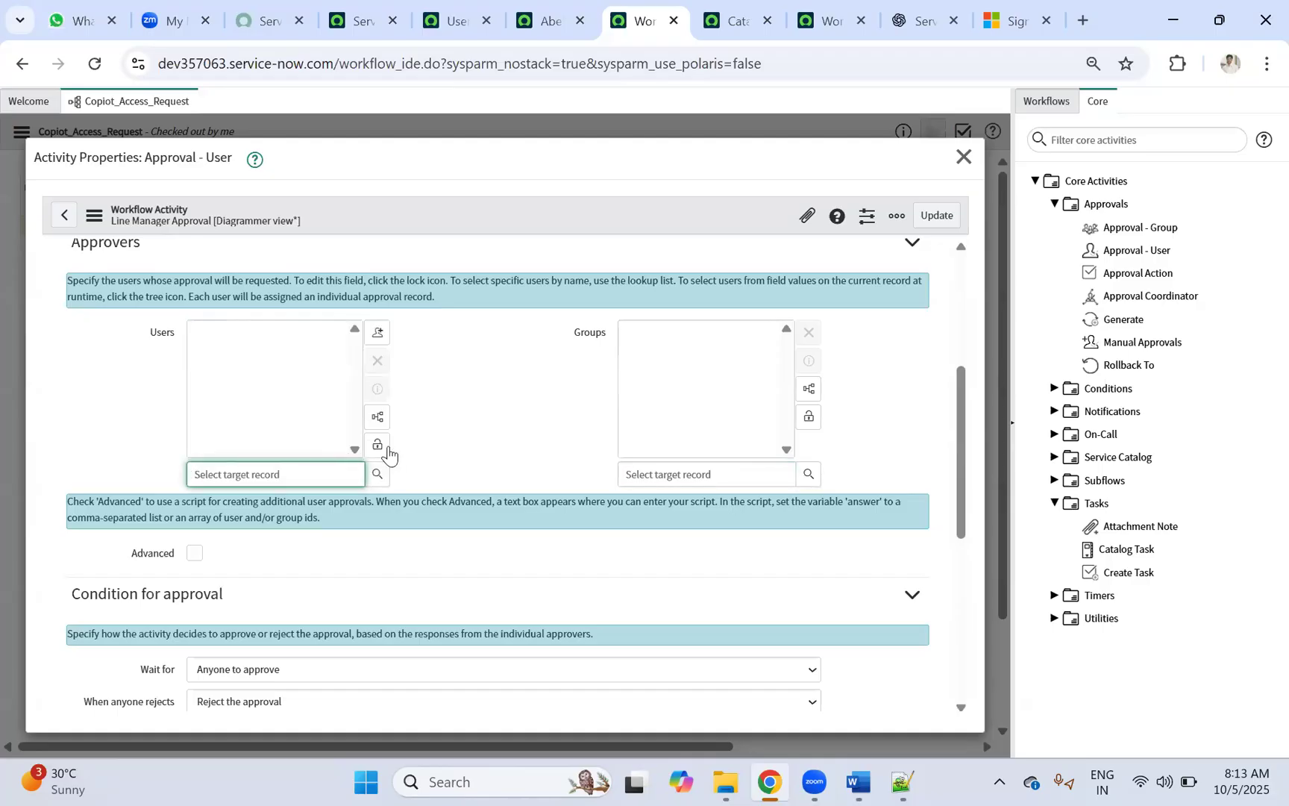
left_click(377, 478)
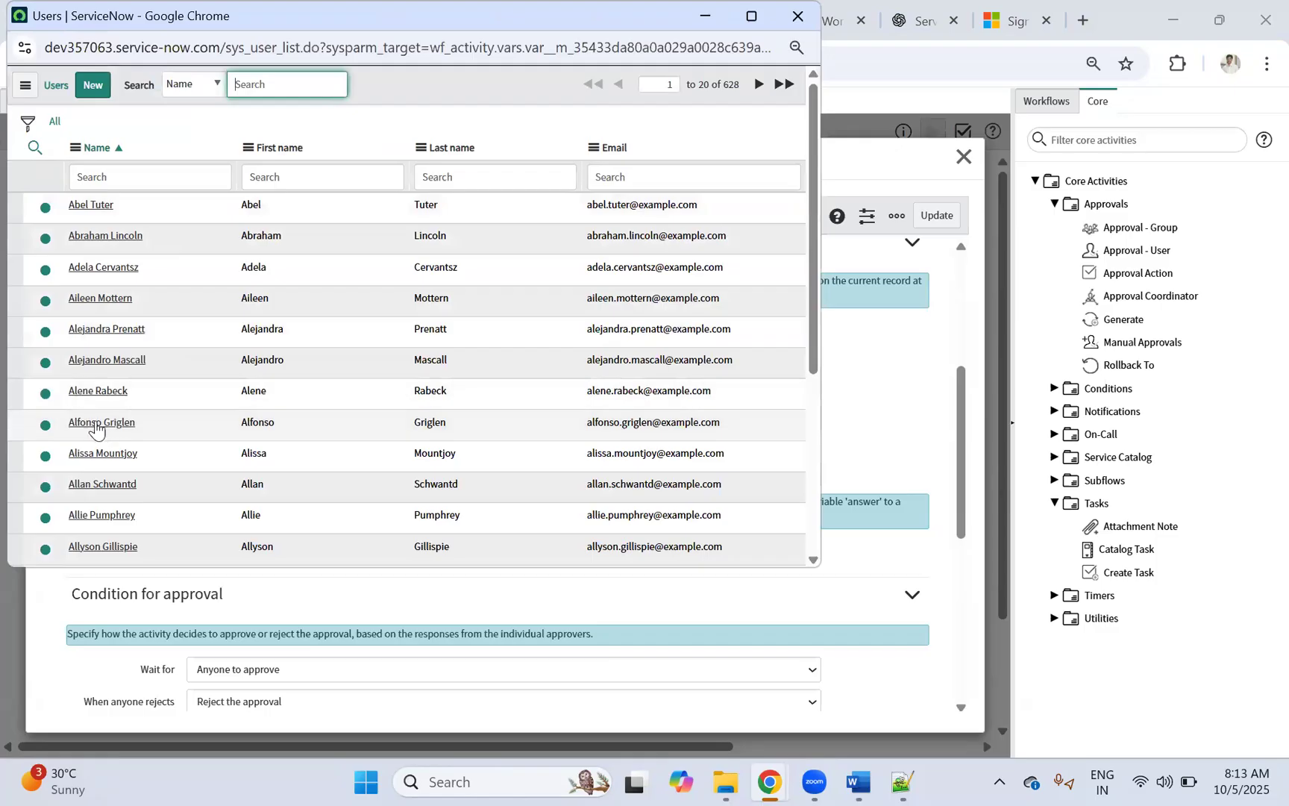
left_click(88, 392)
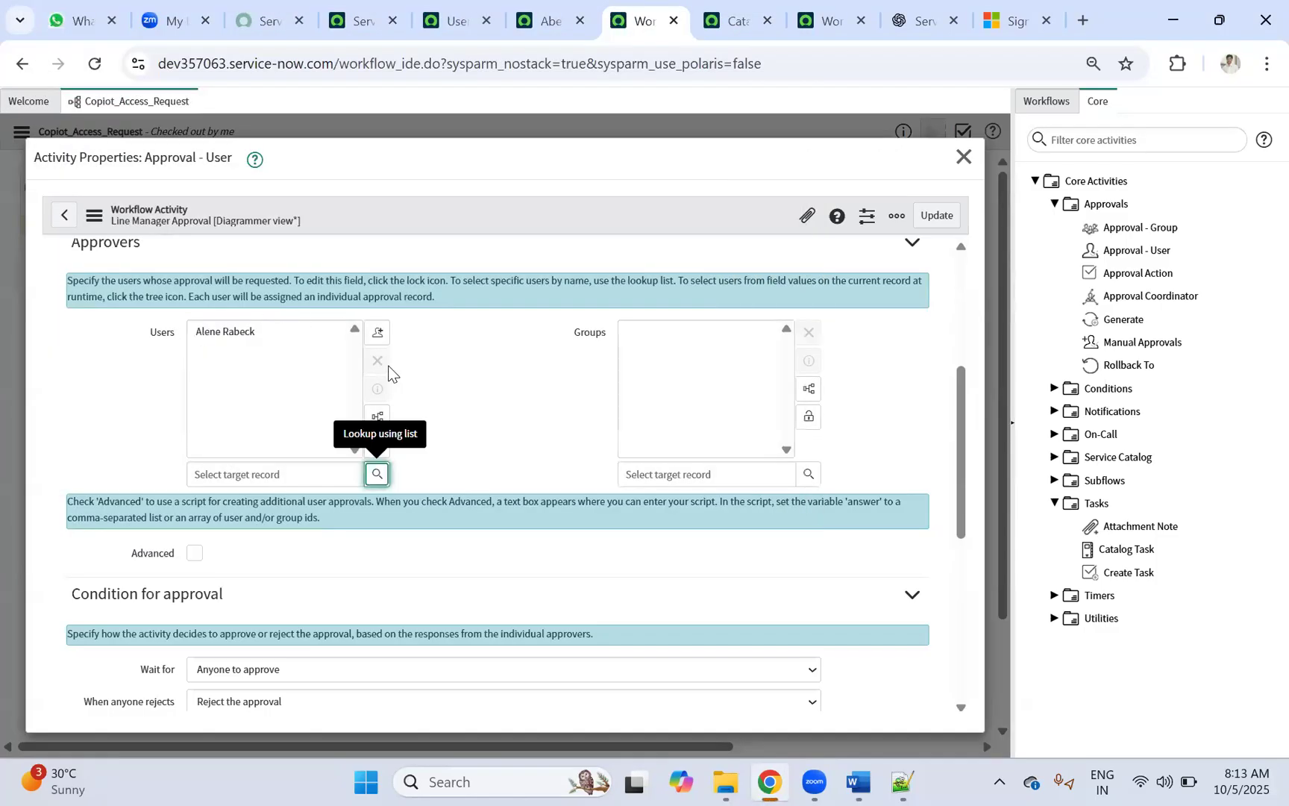
left_click(376, 446)
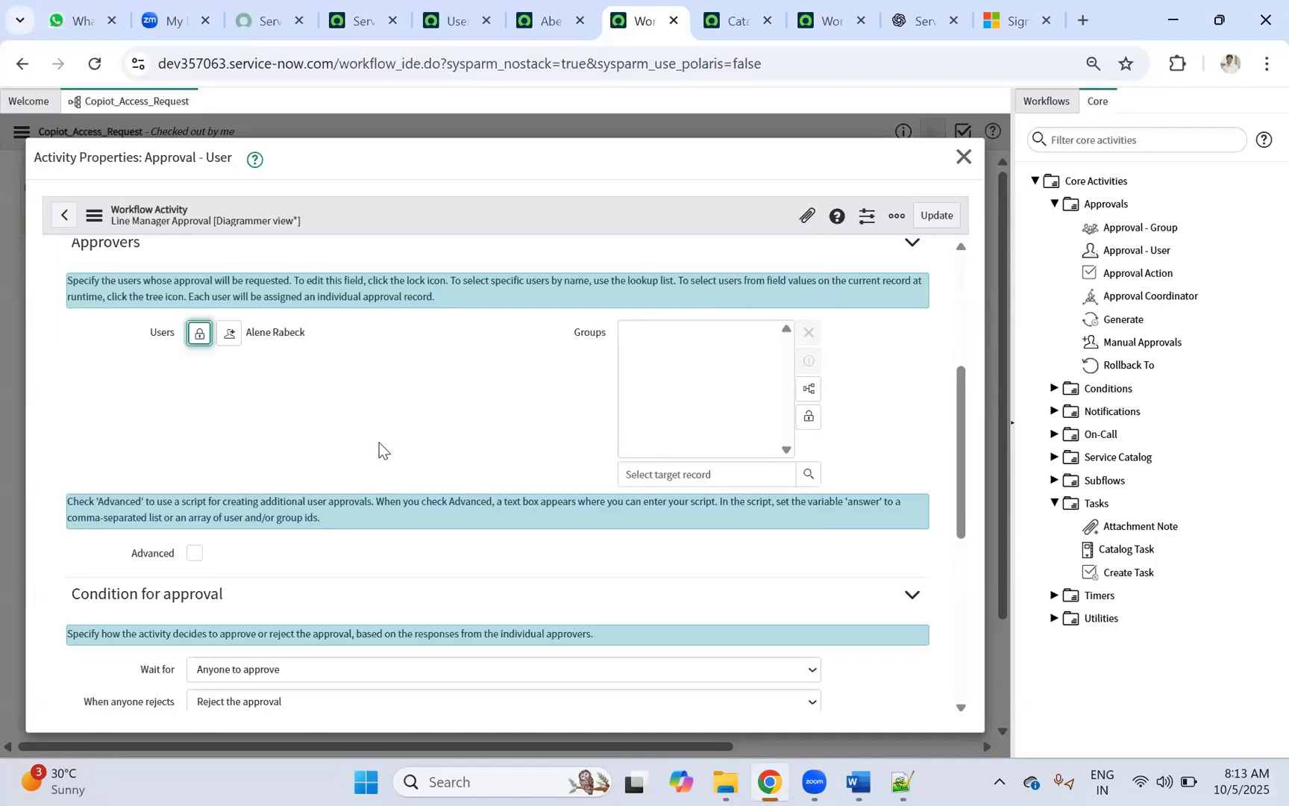
left_click(937, 215)
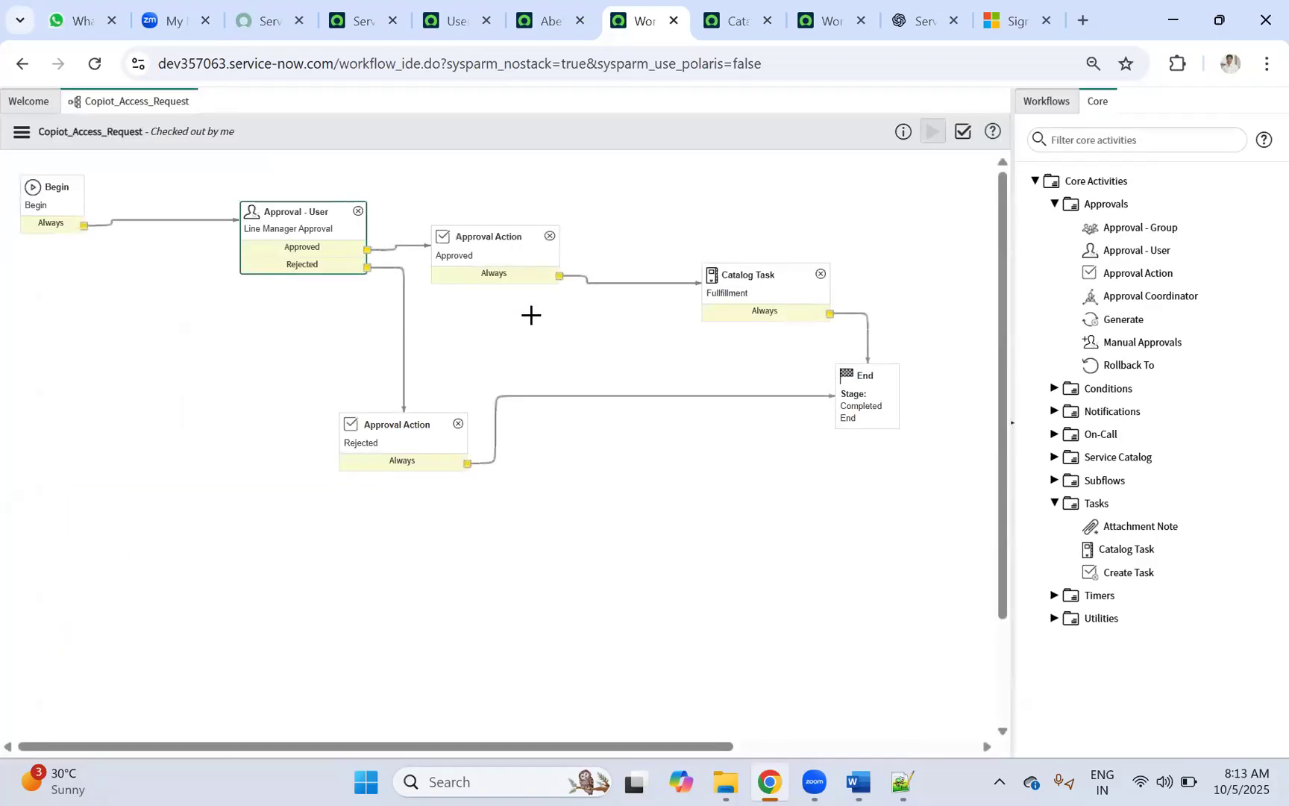
Step: Recheck the approval activity's named-user approver, then publish the Copiot_Access_Request workflow
double_click(299, 229)
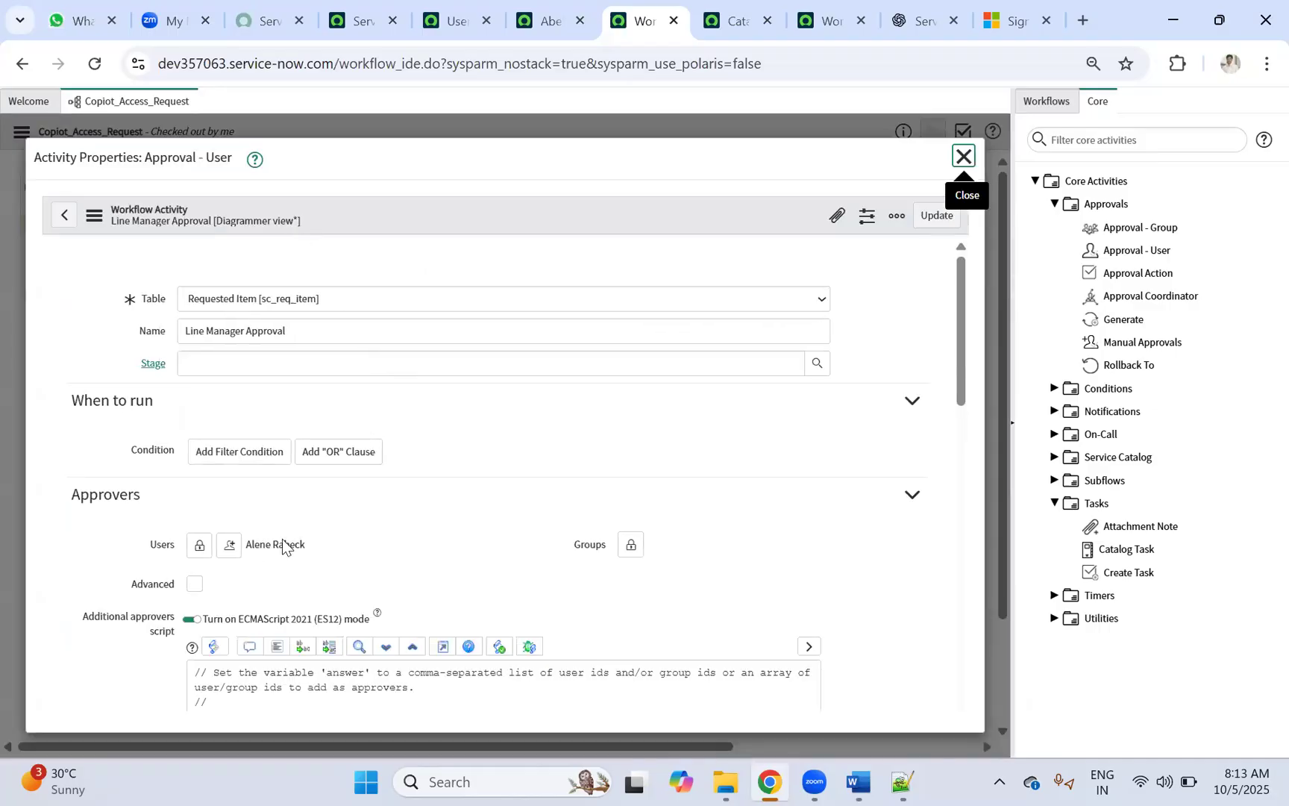
scroll(272, 575, "down", 2)
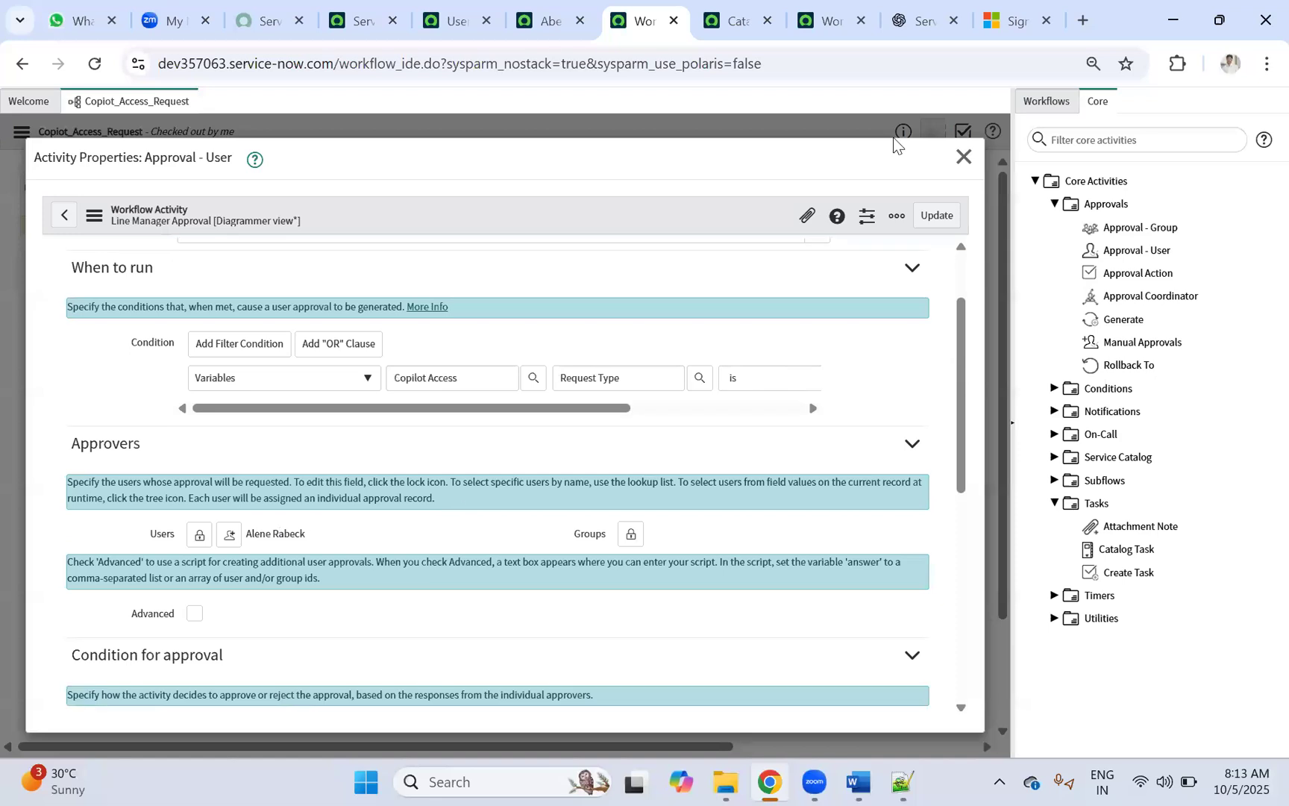
key("Escape")
left_click(20, 132)
left_click(63, 211)
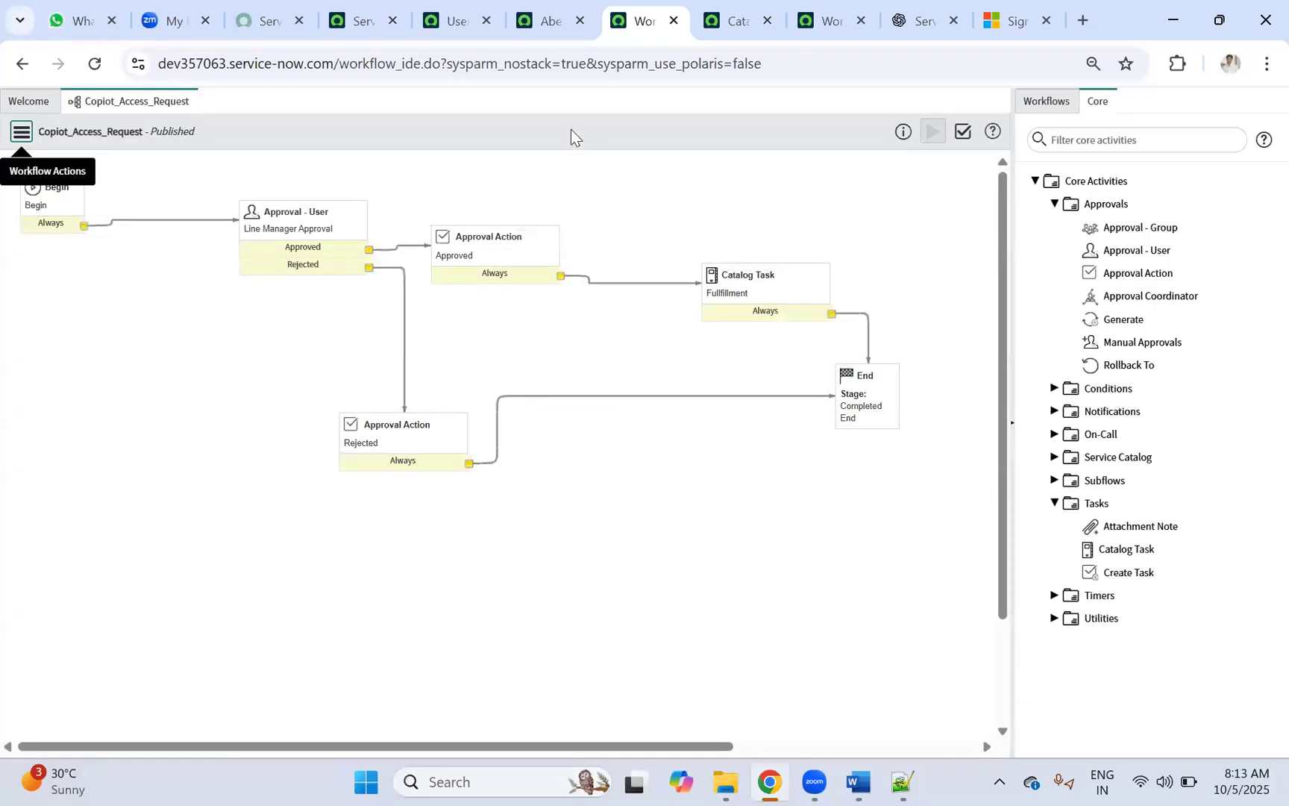
Step: Check the running workflow context, then open Copilot Access from Catalog Items in a new tab
left_click(721, 1)
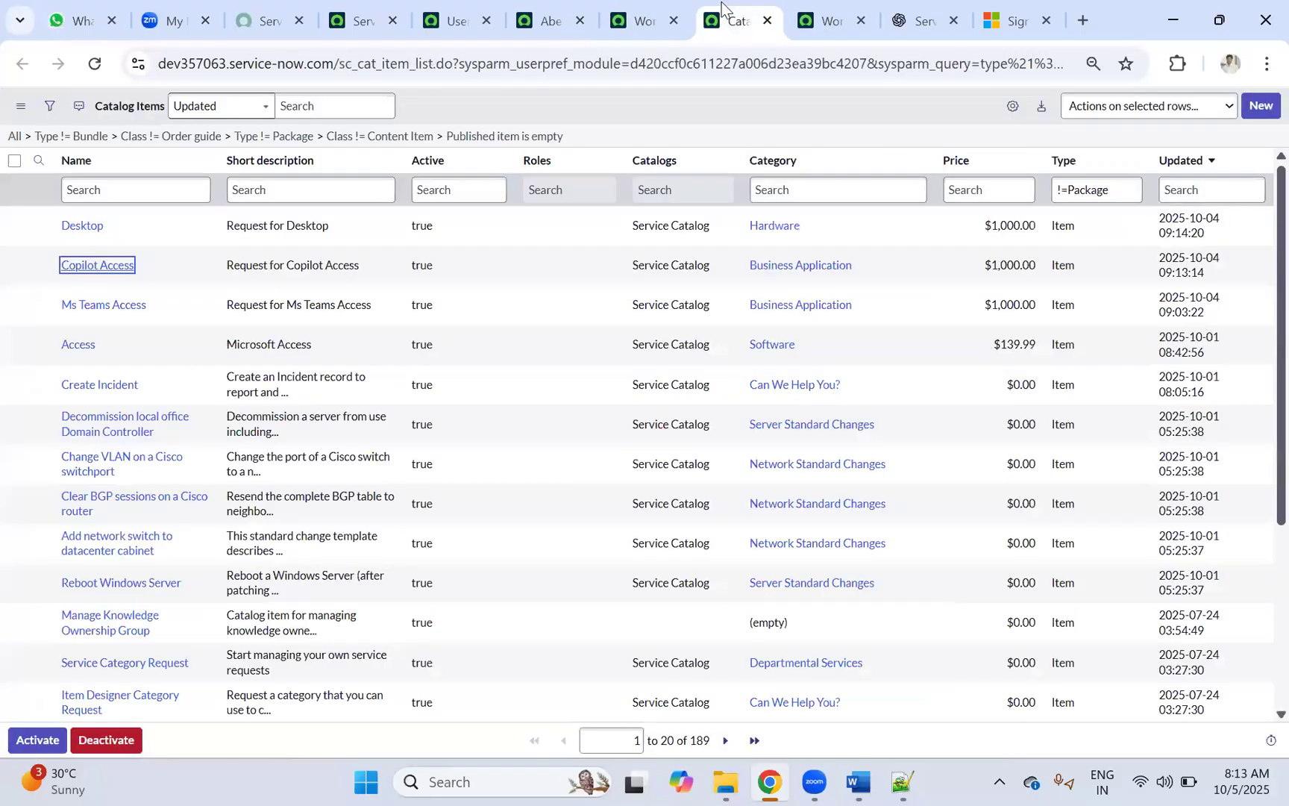
left_click(819, 22)
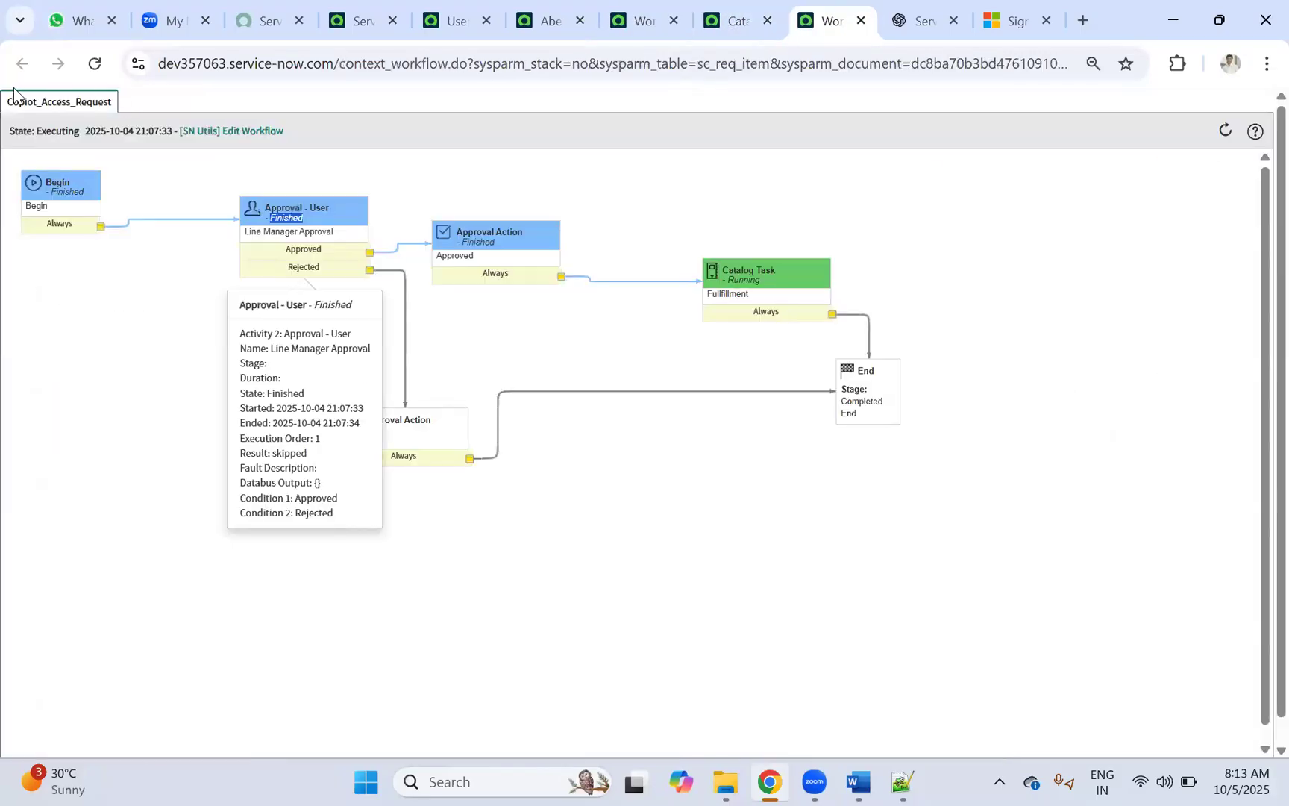
left_click(737, 15)
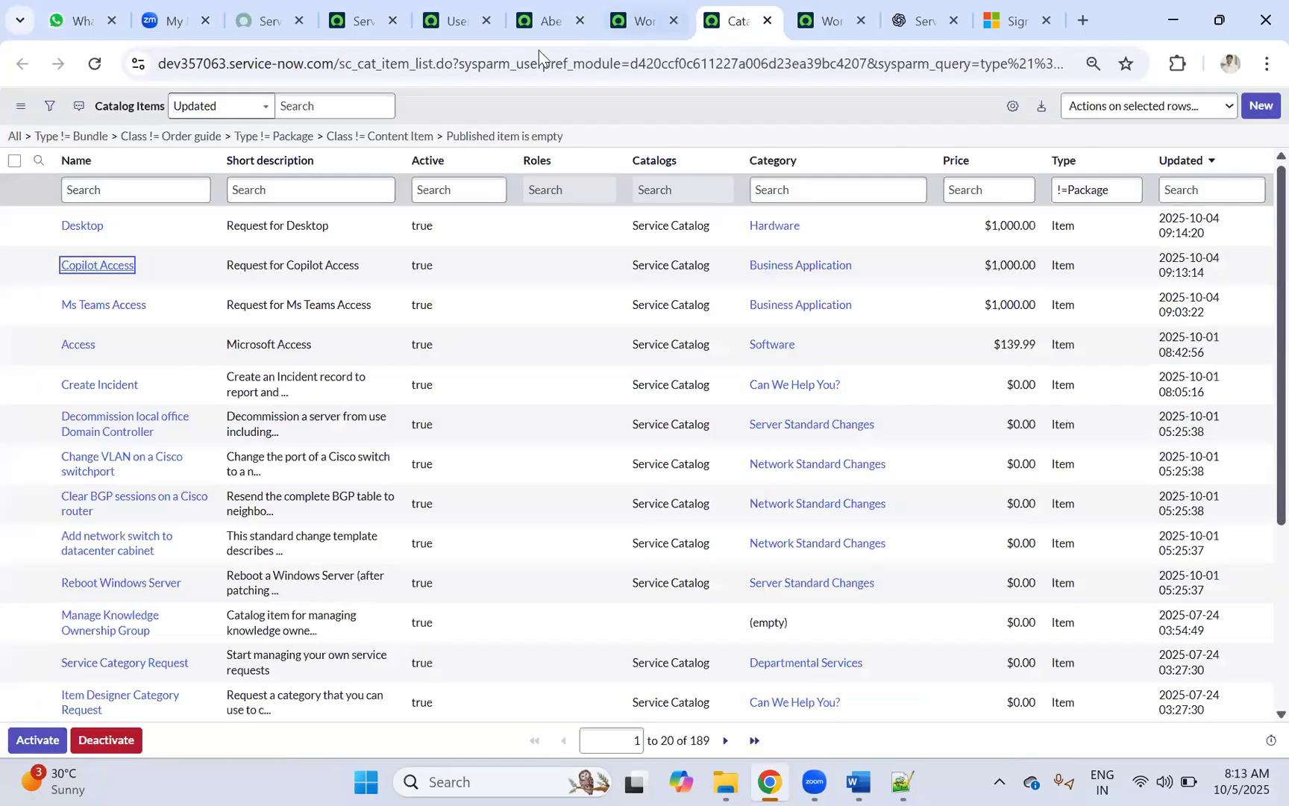
middle_click(102, 265)
Step: Start the Copilot Access request form and fill Requested For and Requested By from suggestions
left_click(752, 18)
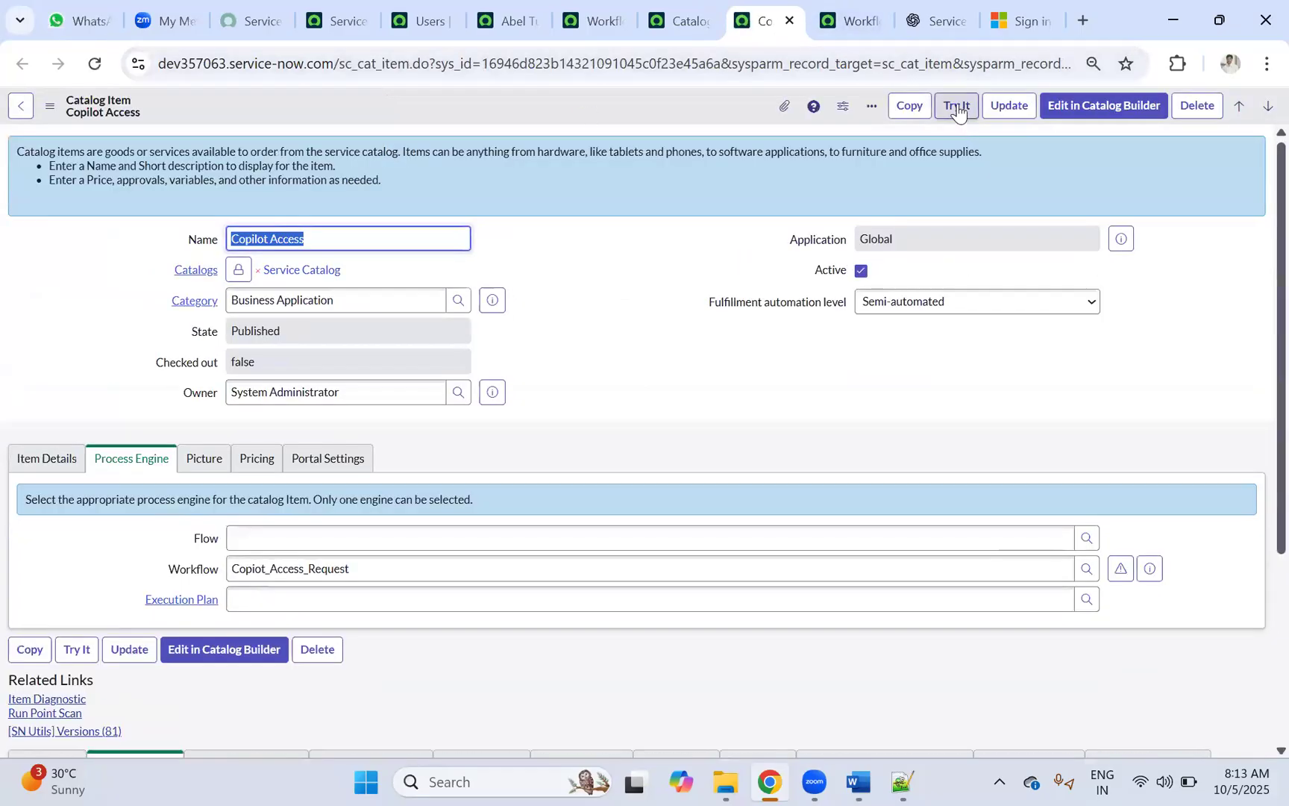
left_click(957, 106)
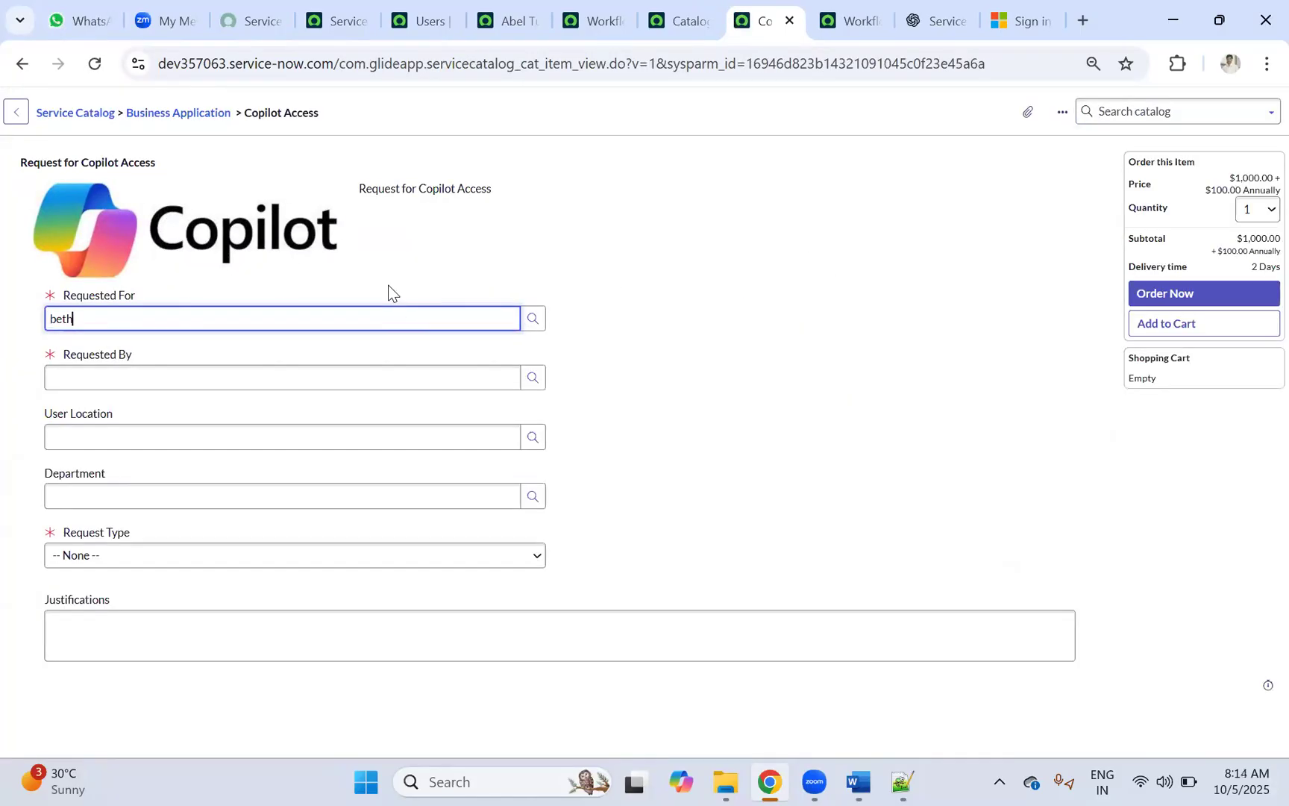
left_click(85, 376)
left_click(100, 364)
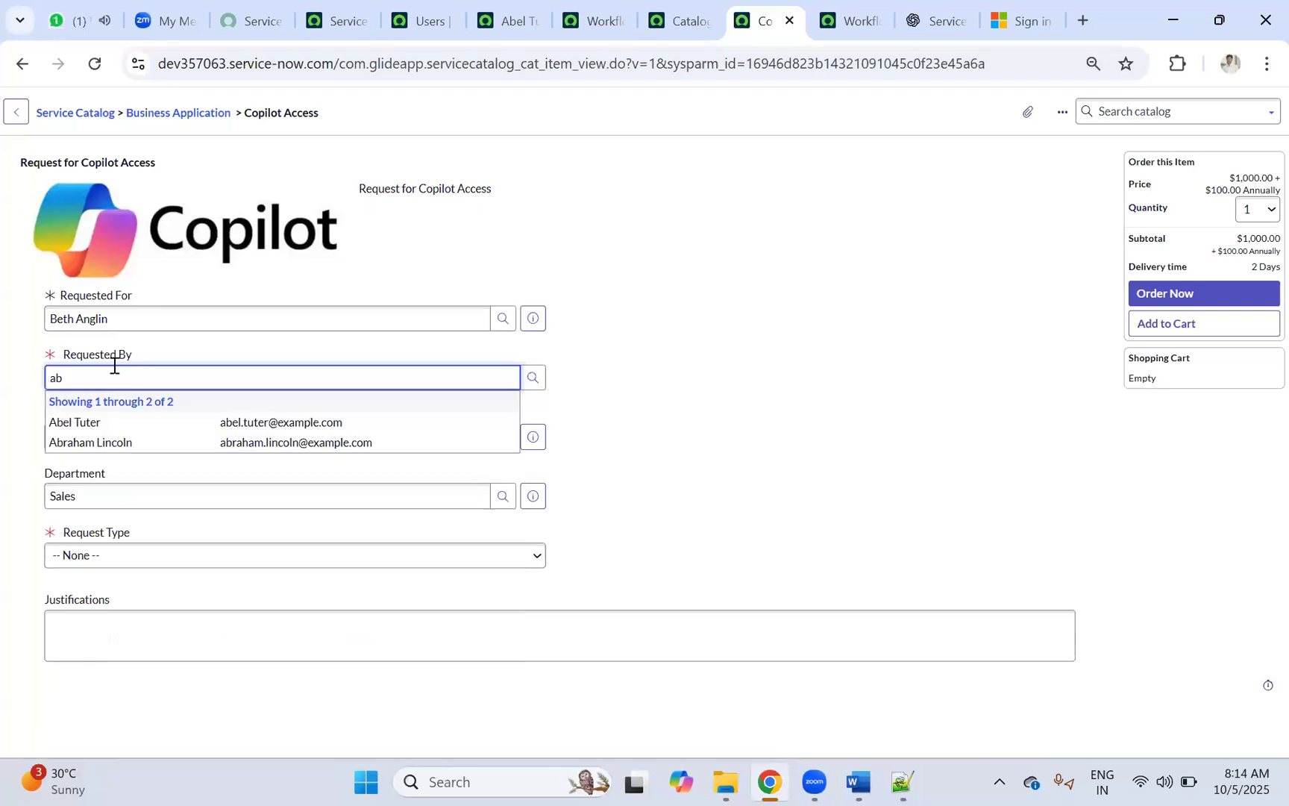
left_click(77, 422)
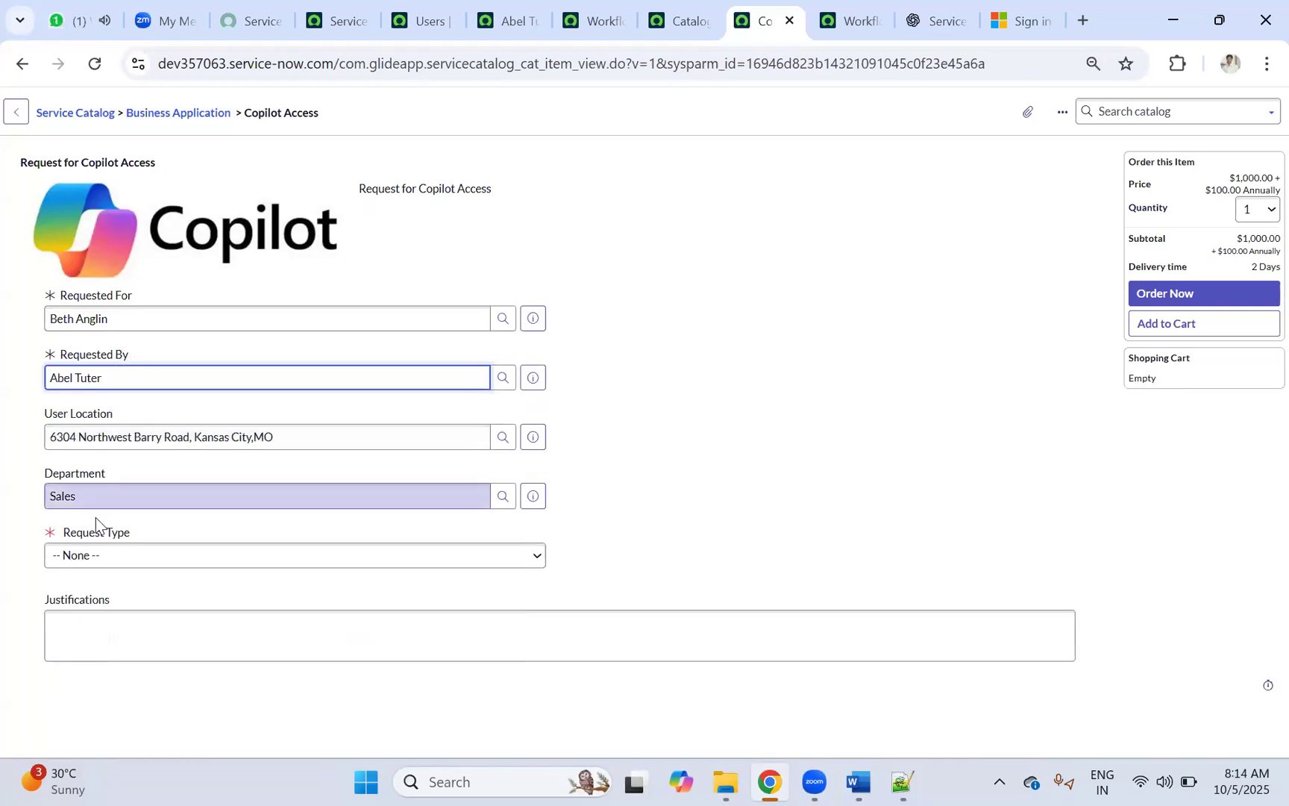
Step: Choose Access Activation, Add User, Licensed User, justify with 'test', order it, and open RITM0010006
left_click(101, 560)
left_click(101, 608)
left_click(102, 621)
left_click(95, 662)
left_click(104, 676)
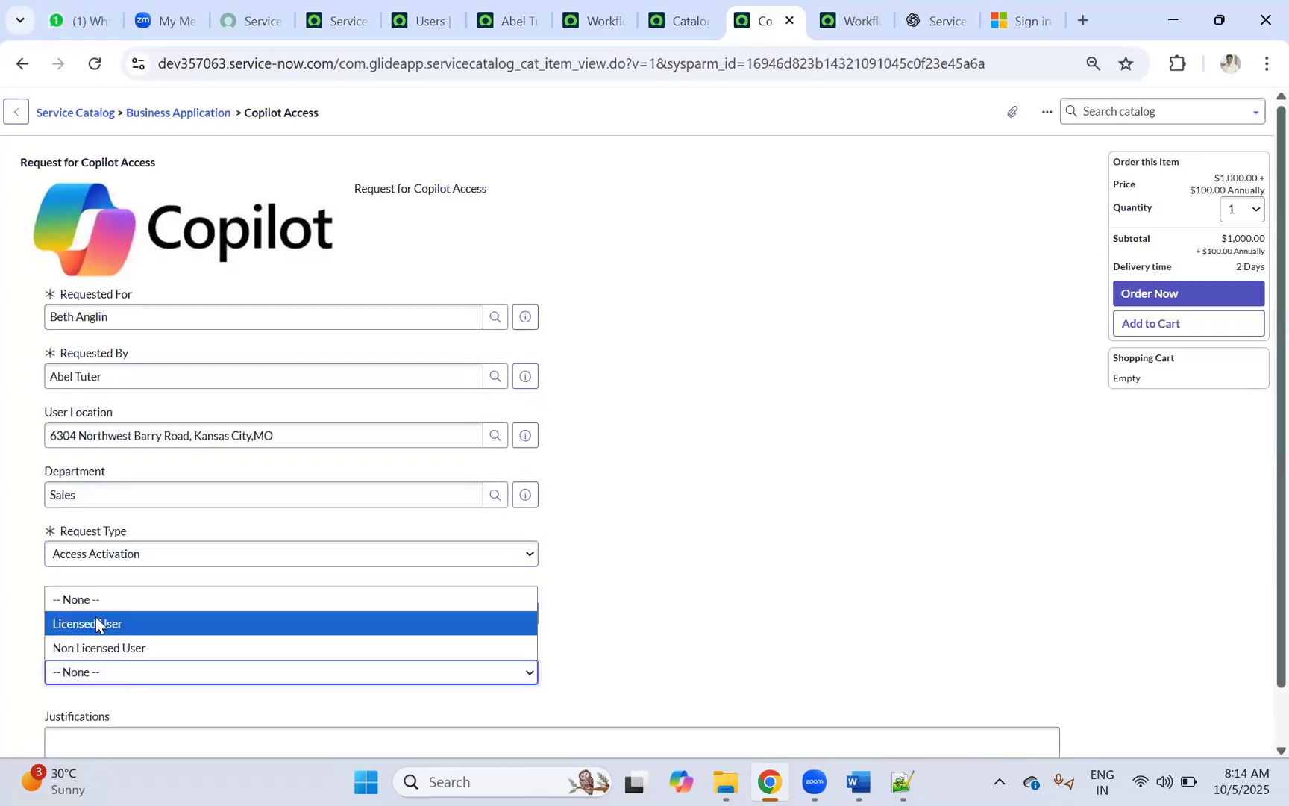
key("Return")
left_click(92, 735)
type("test")
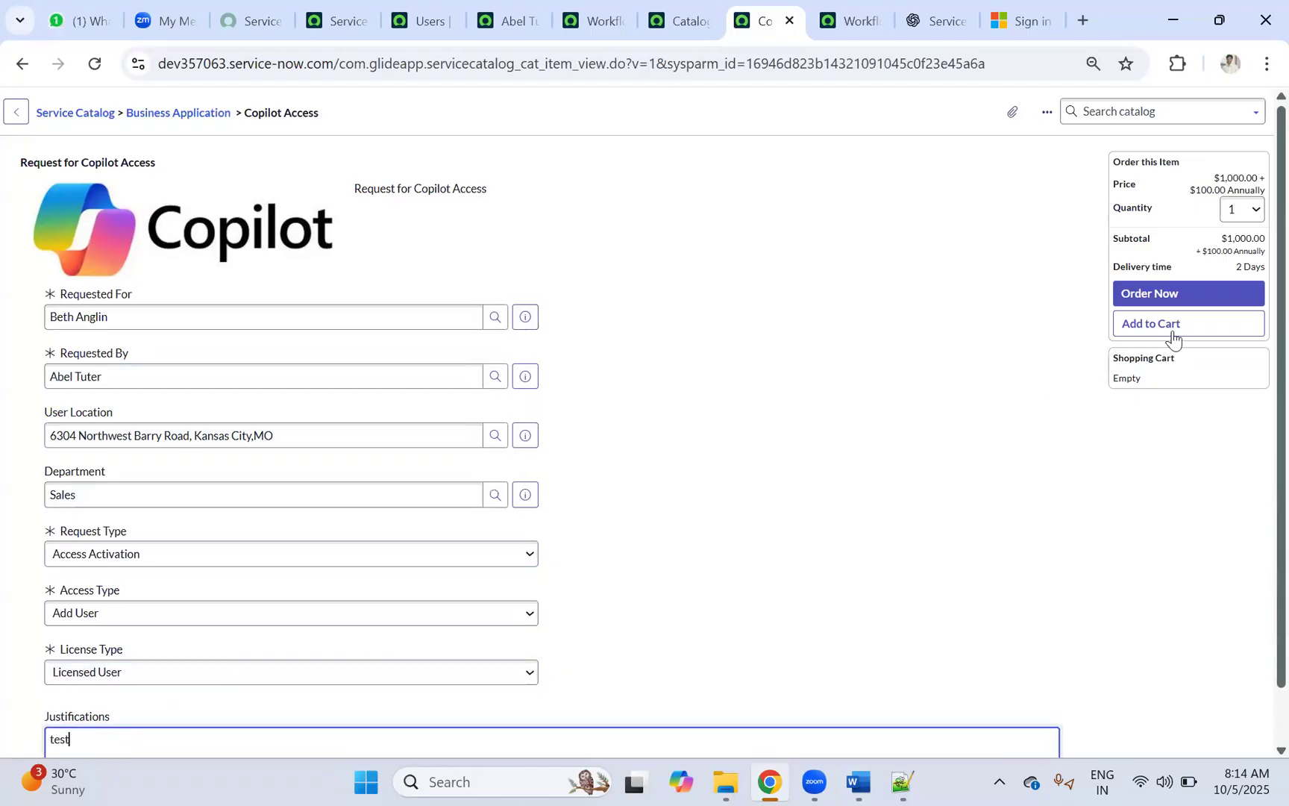
left_click(1139, 292)
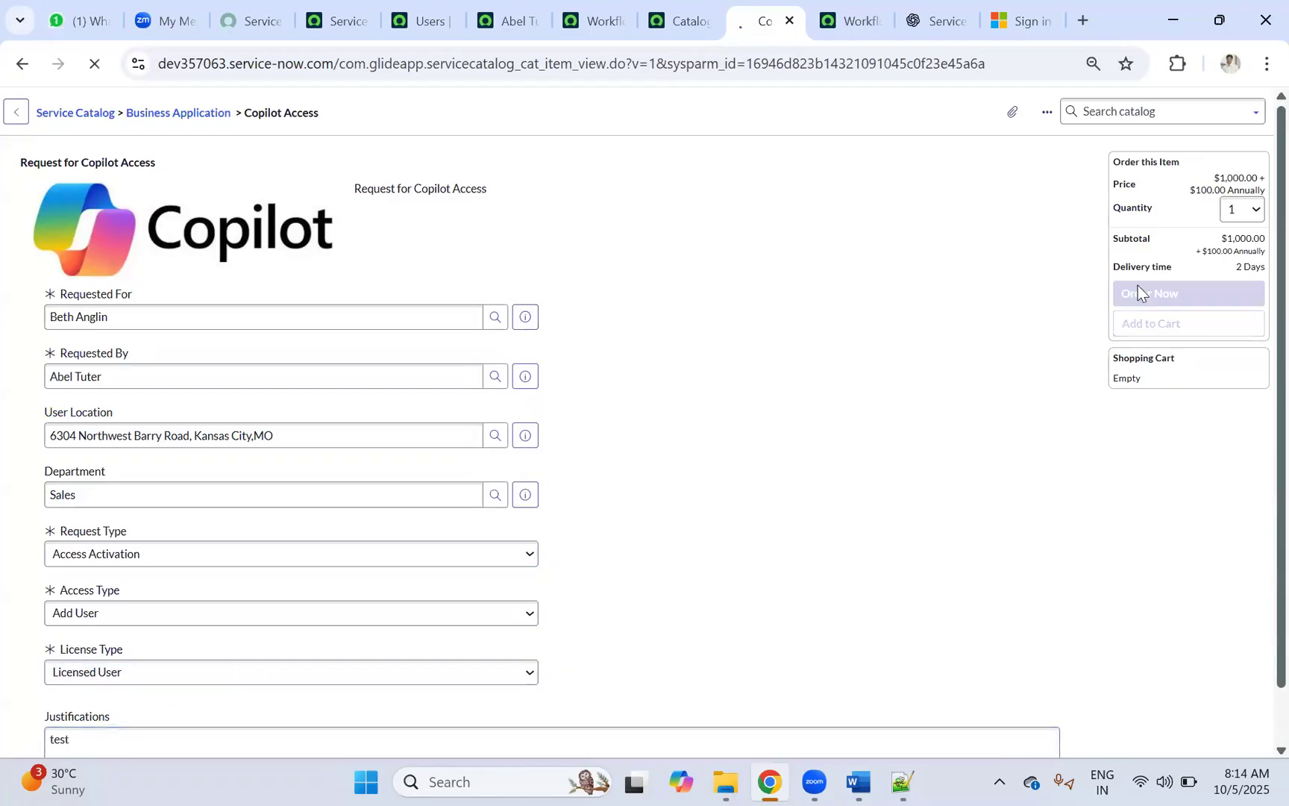
left_click(78, 306)
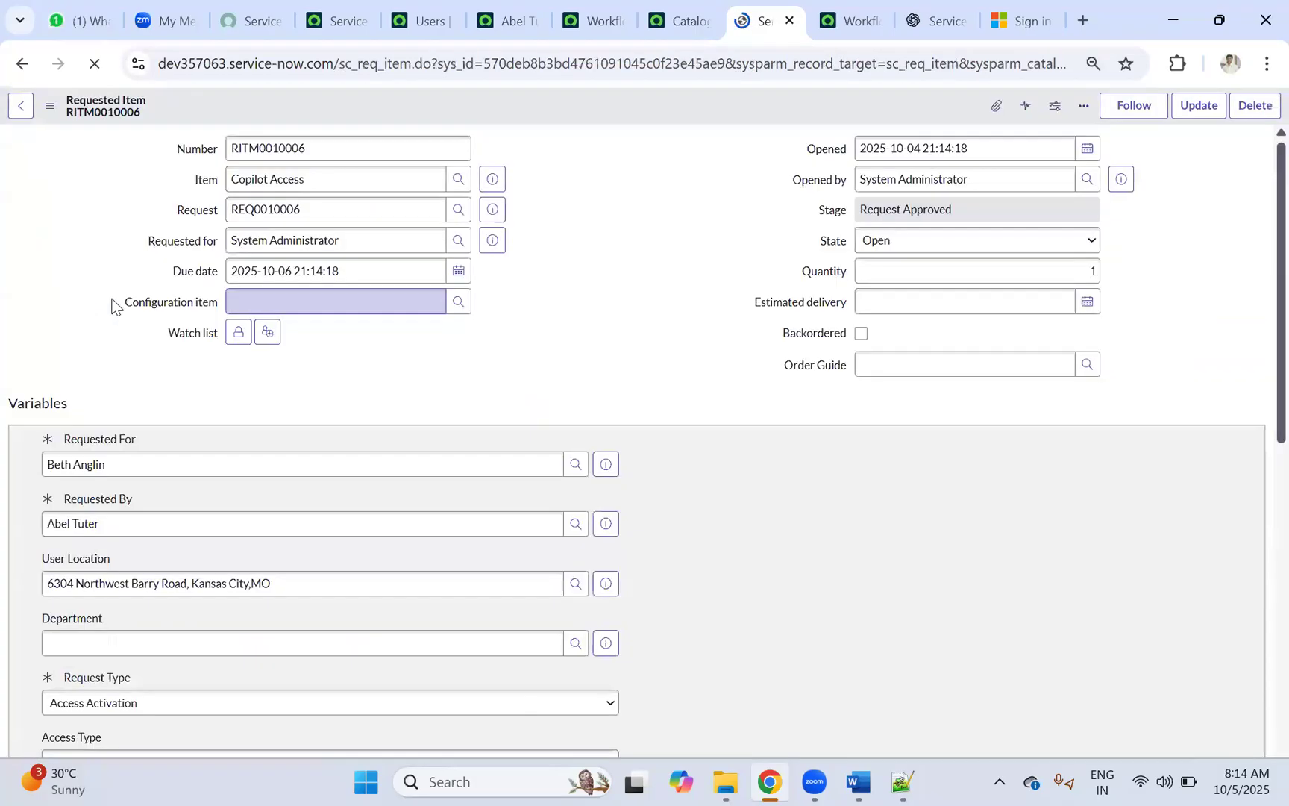
Step: Approve RITM0010006's pending line manager approval with a short test comment
scroll(672, 270, "down", 6)
scroll(671, 279, "down", 4)
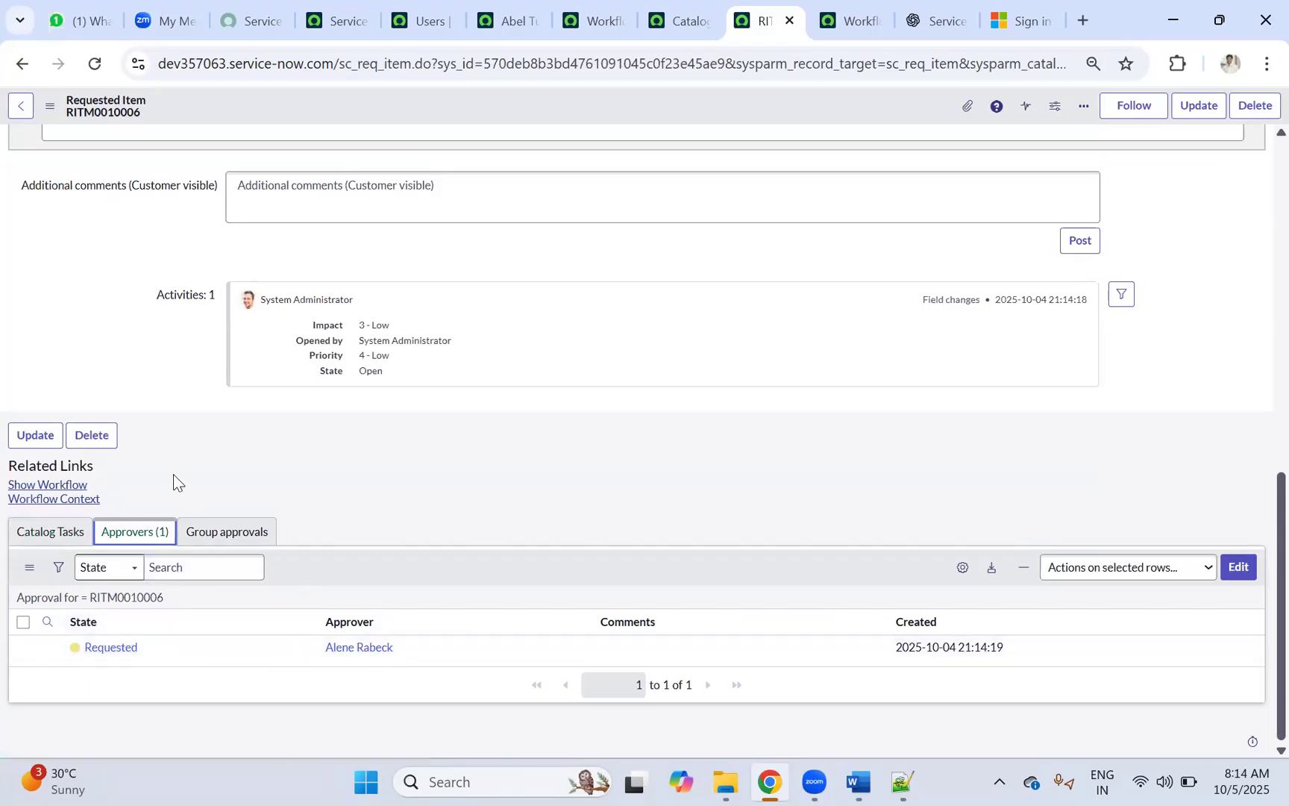
left_click(103, 649)
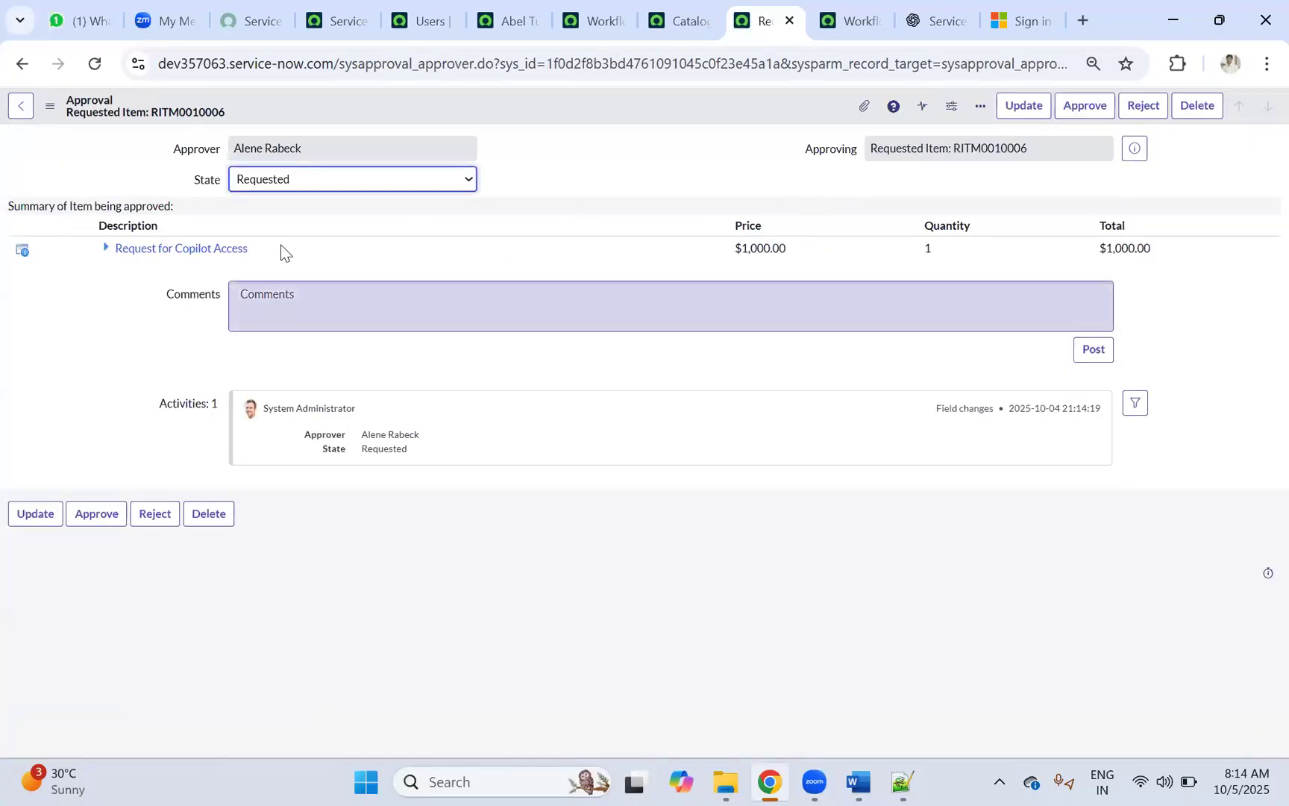
left_click(303, 312)
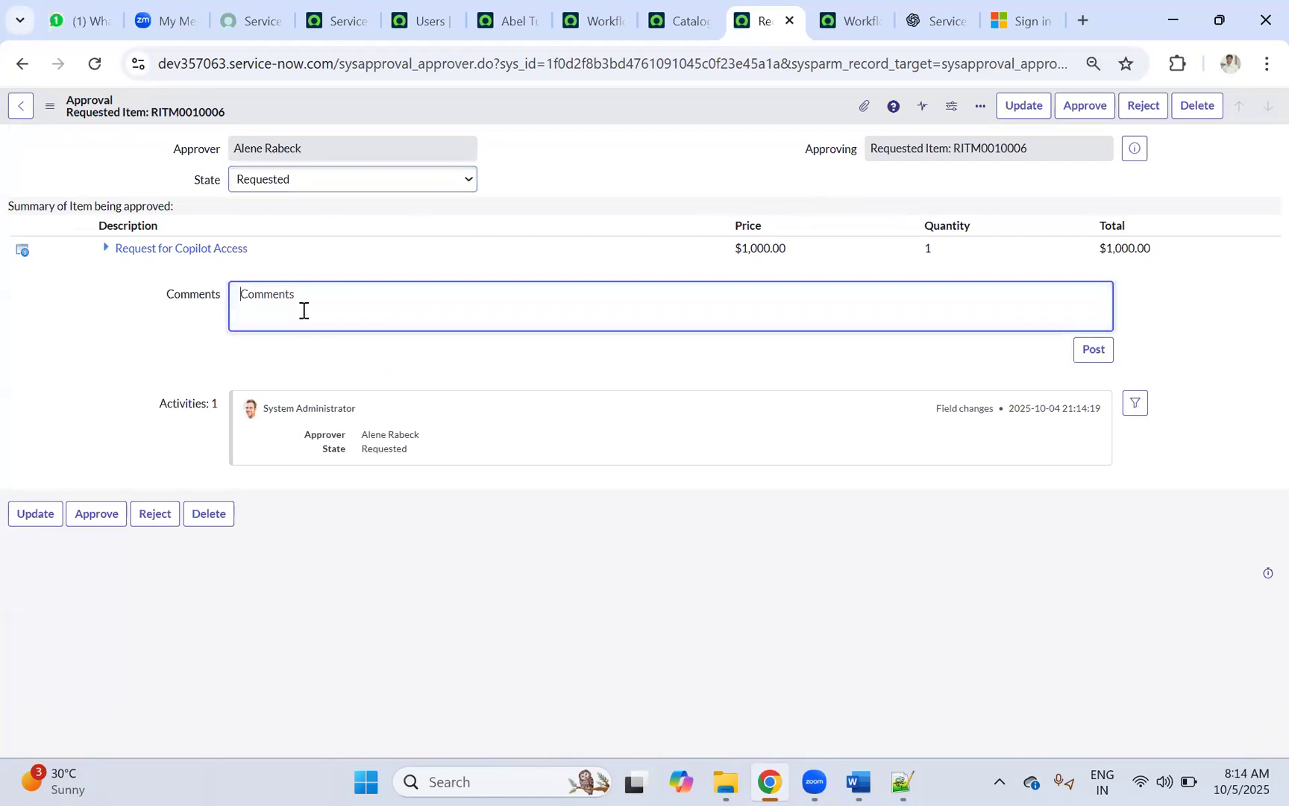
type("tested")
left_click(271, 181)
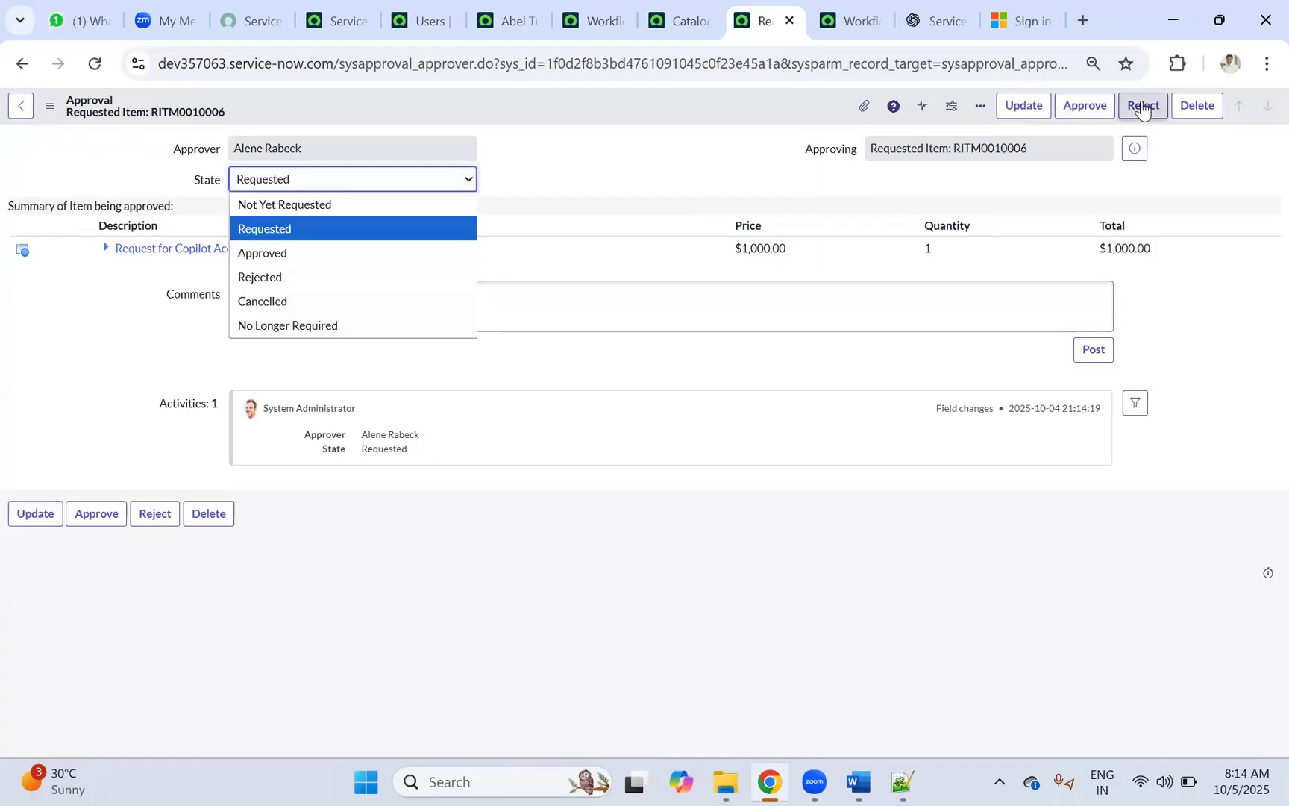
left_click(692, 17)
left_click(730, 28)
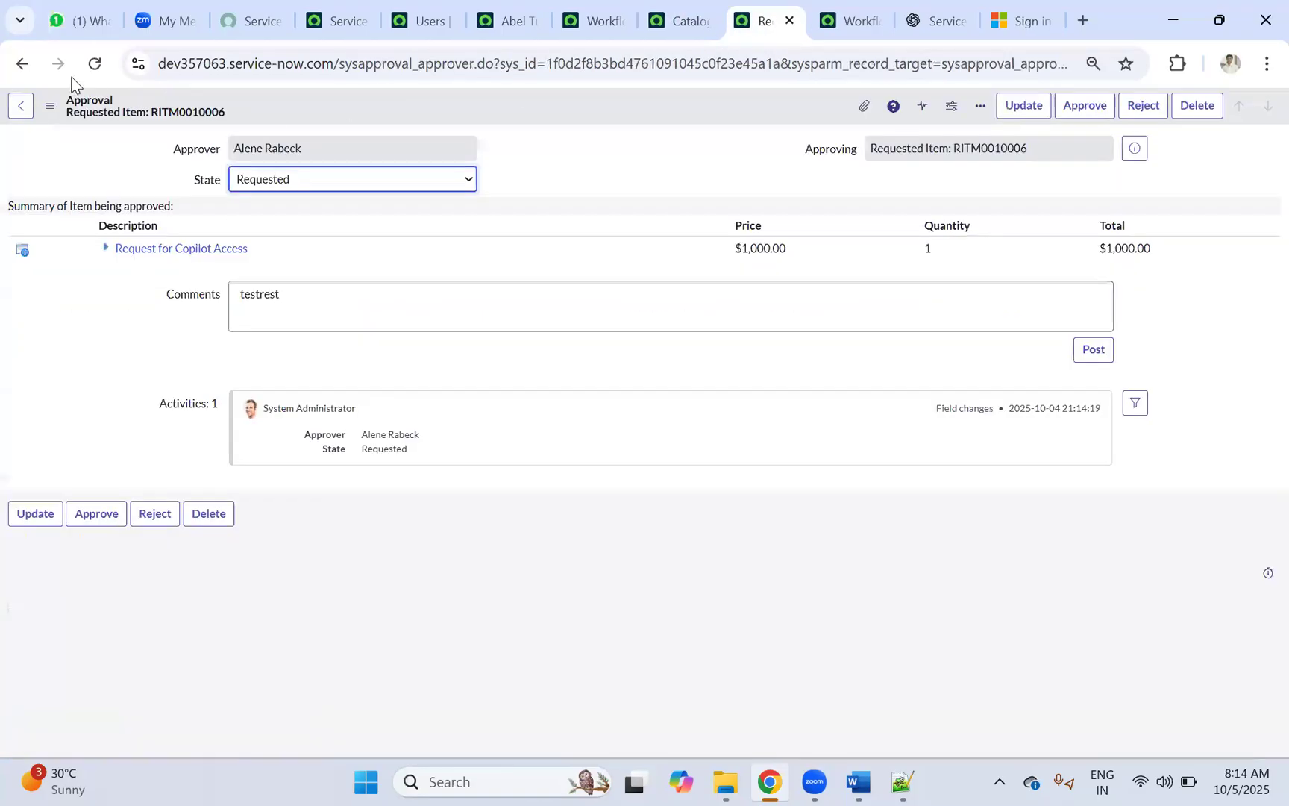
left_click(1082, 110)
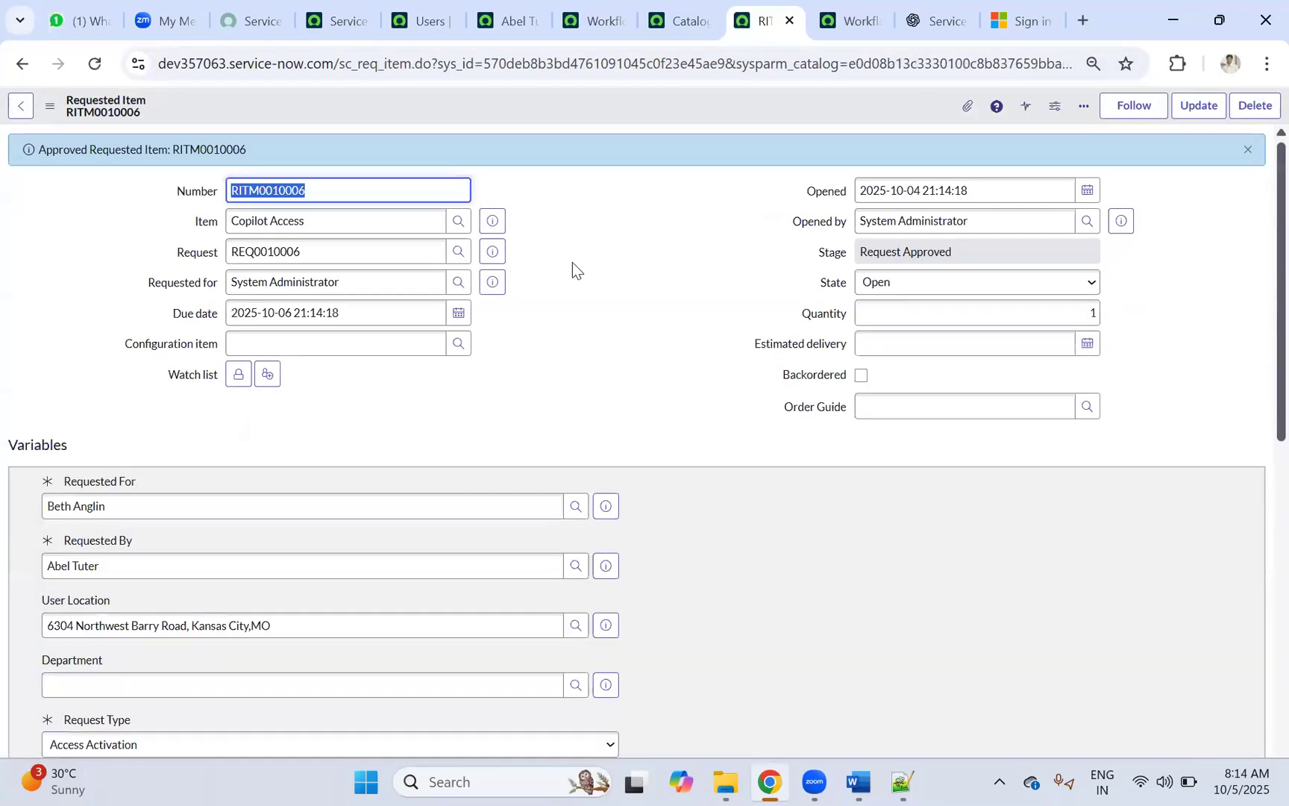
Step: Review catalog task SCTASK0010006 for Service Desk, then return to the Copiot_Access_Request workflow editor
scroll(573, 262, "down", 15)
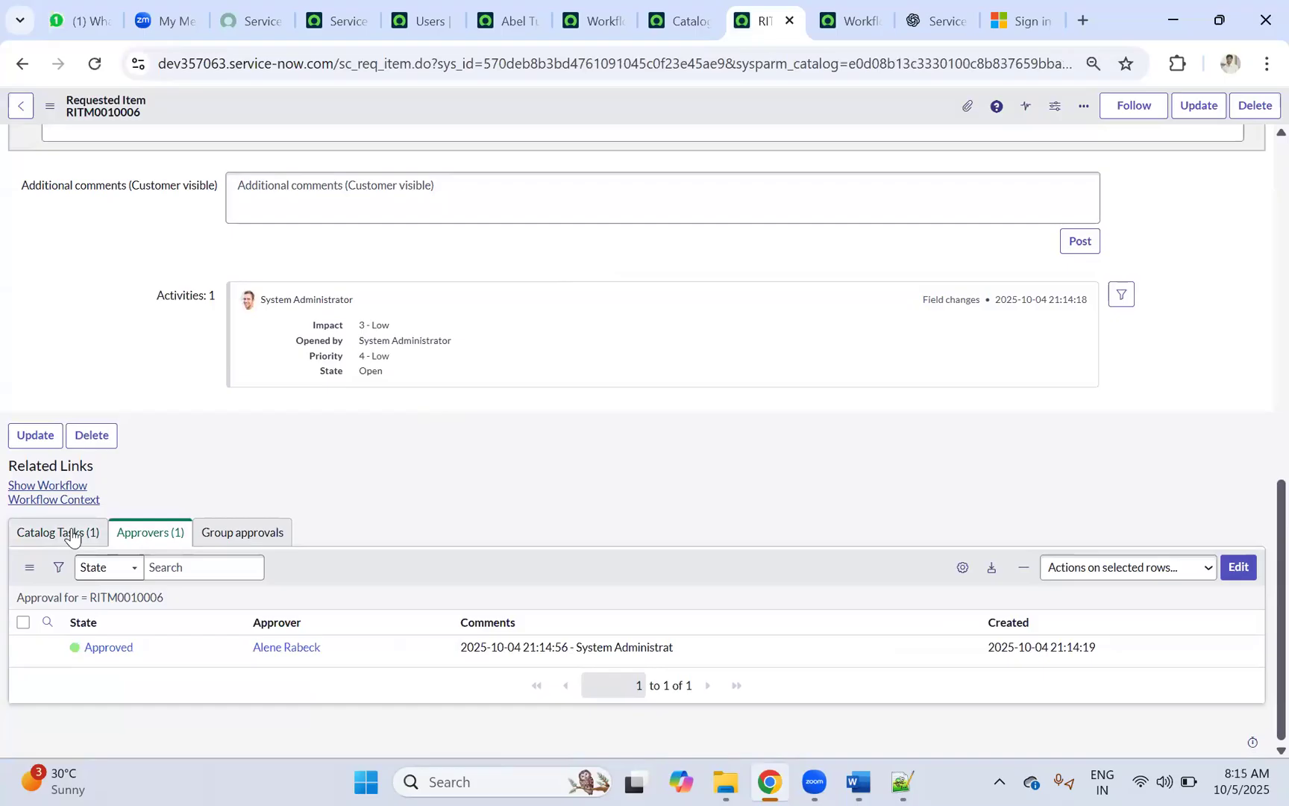
left_click(63, 538)
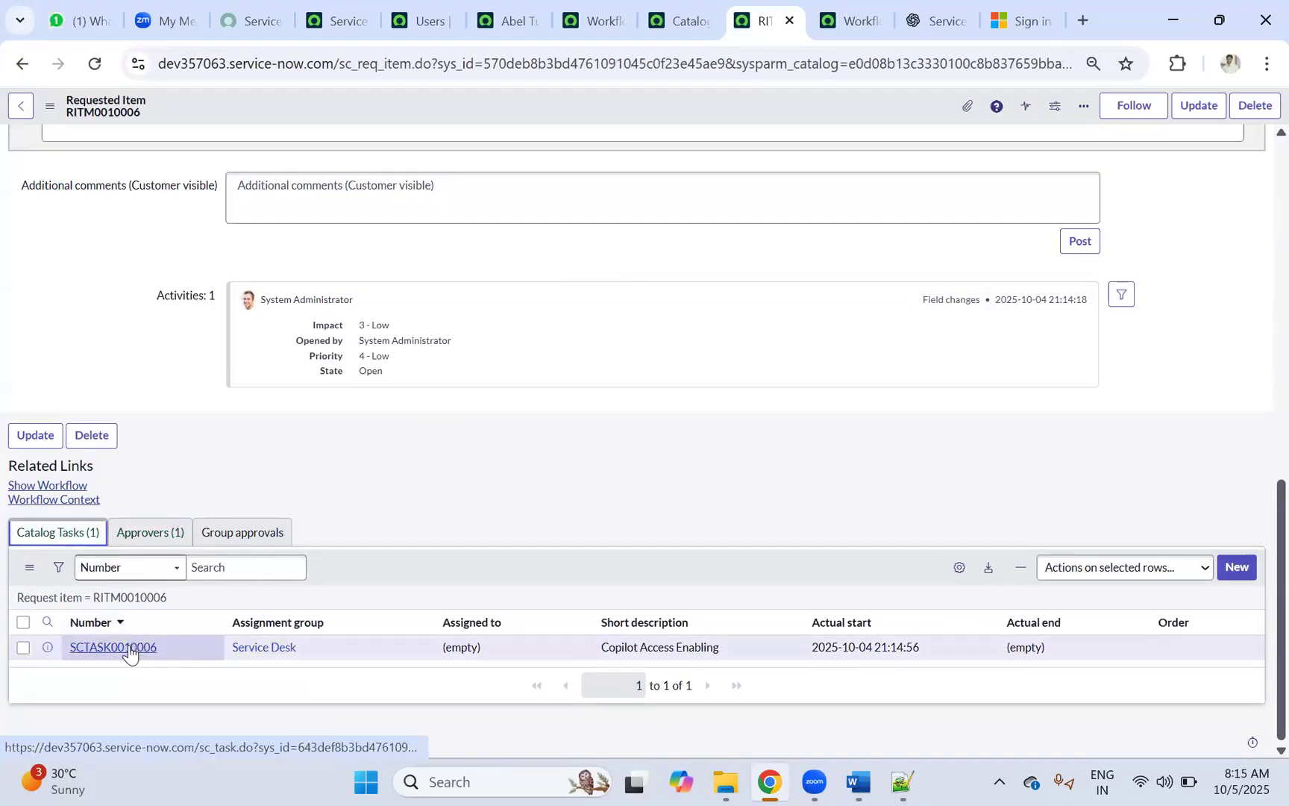
scroll(97, 604, "up", 4)
scroll(70, 584, "down", 4)
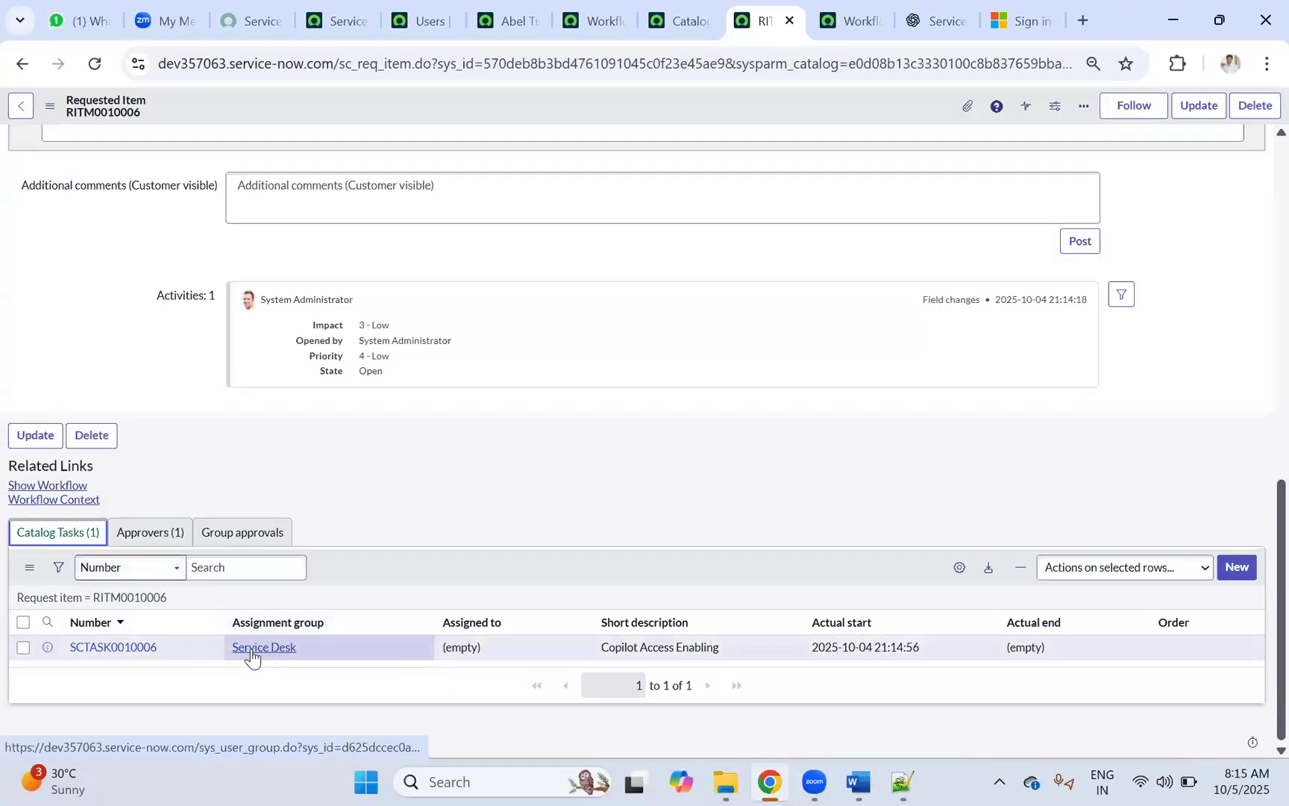
left_click(112, 648)
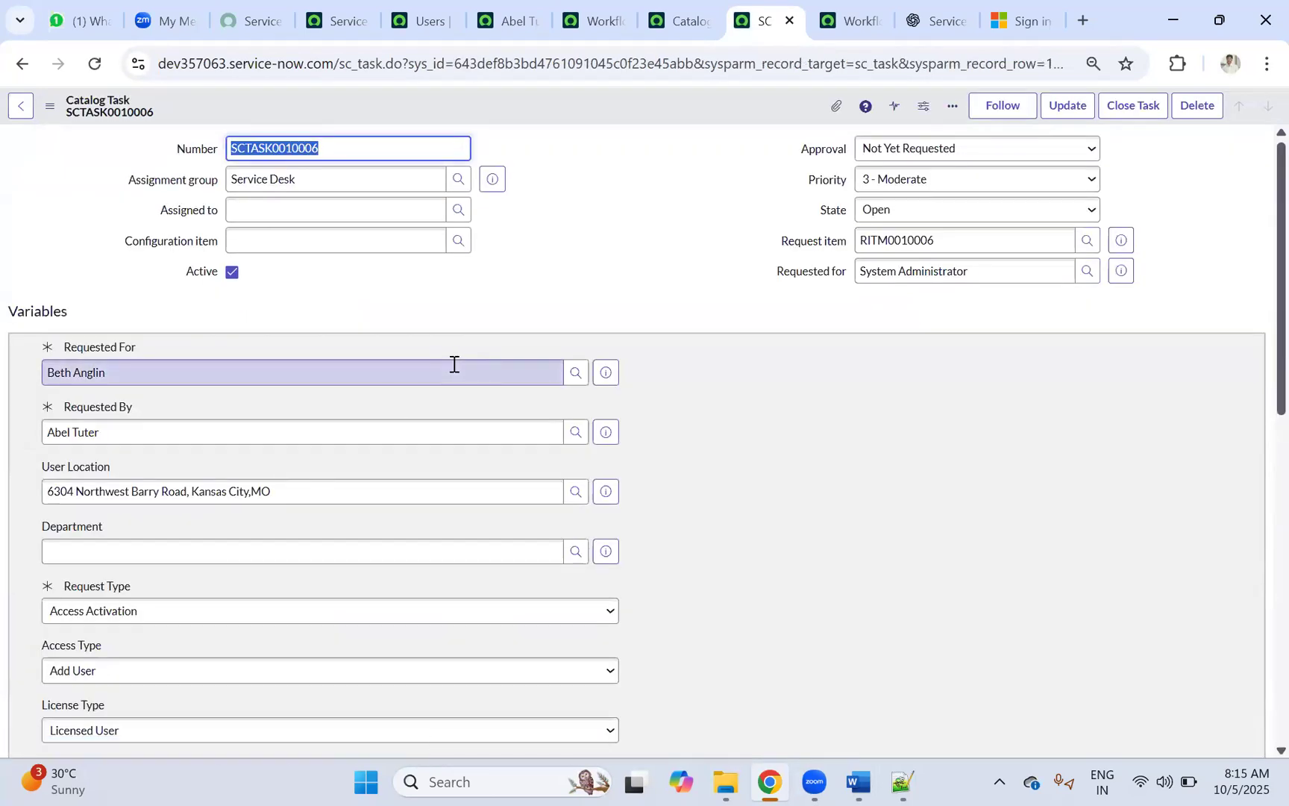
scroll(448, 371, "down", 5)
scroll(438, 376, "up", 5)
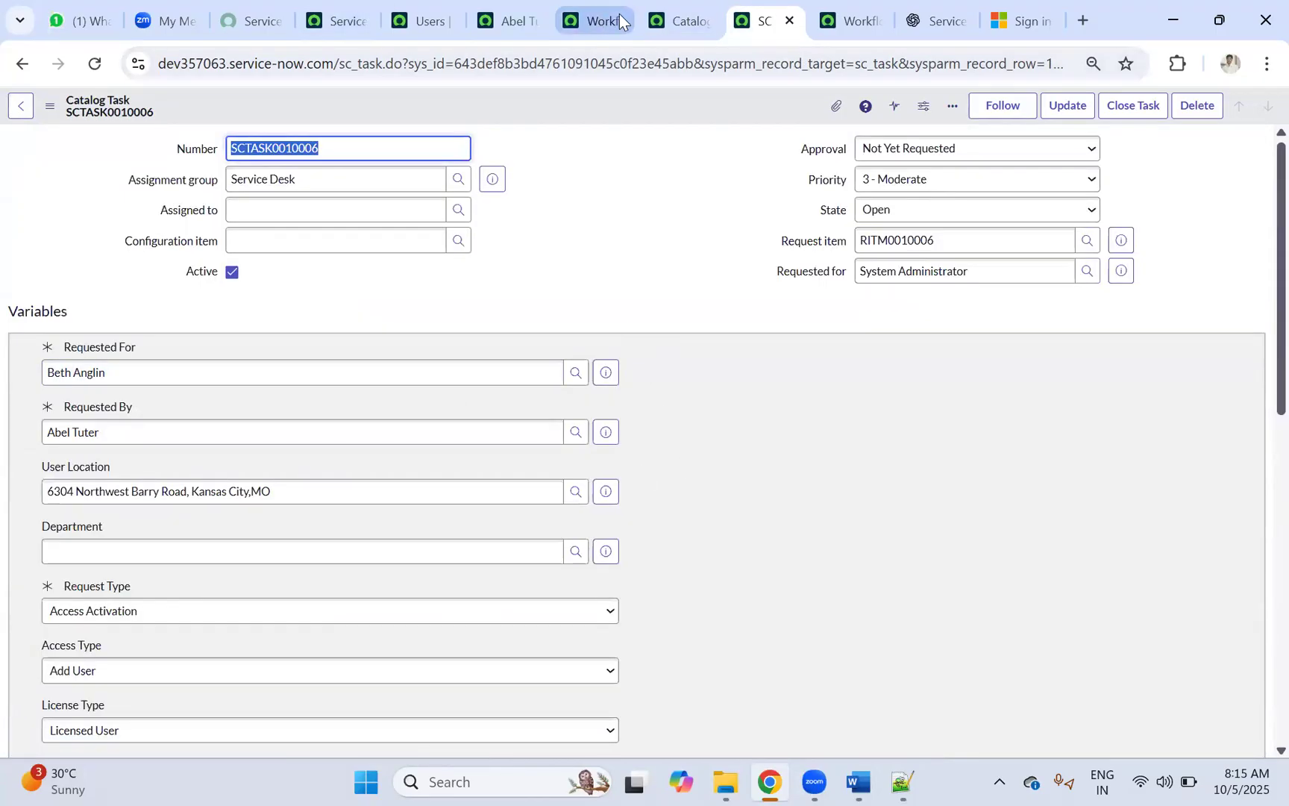
left_click(600, 21)
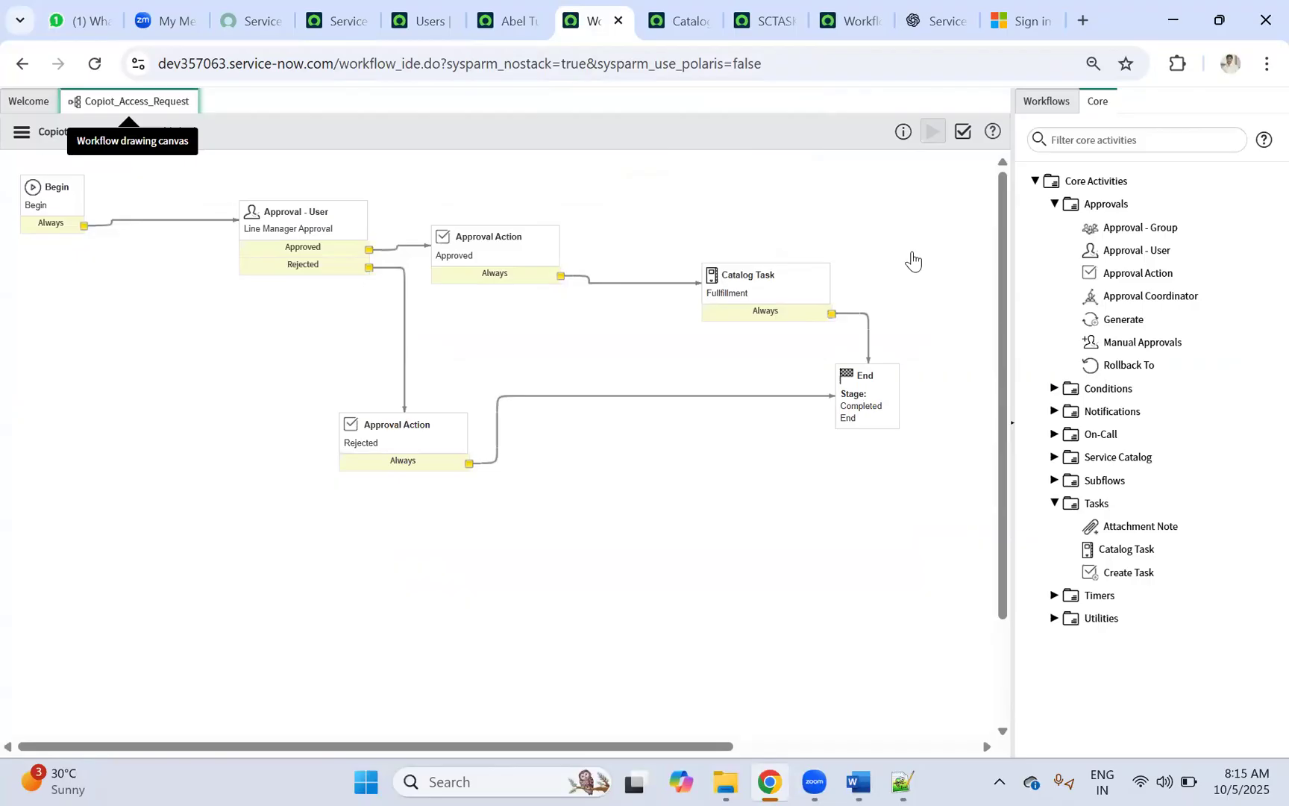
Step: Open the Copilot Access catalog item in a new tab and start its request form
left_click(694, 21)
left_click(765, 17)
left_click(698, 17)
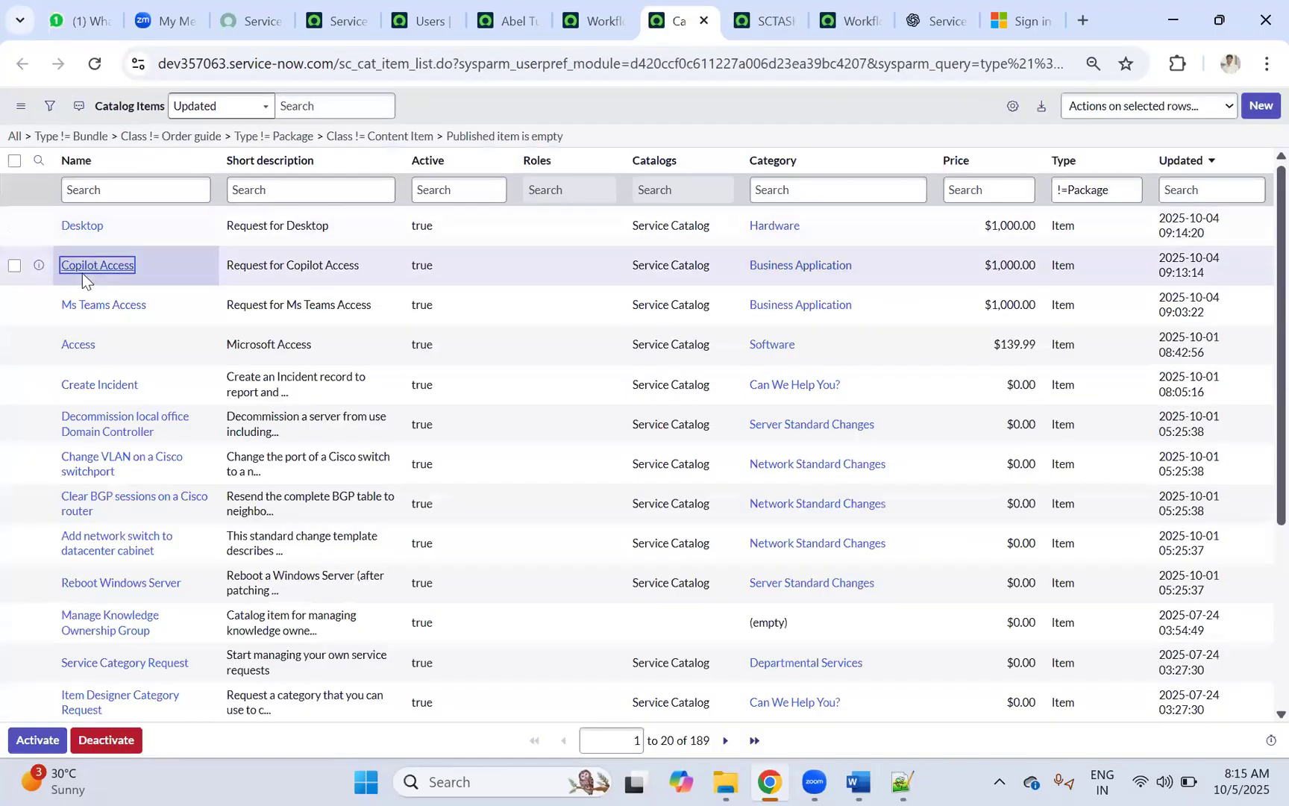
middle_click(90, 266)
left_click(705, 14)
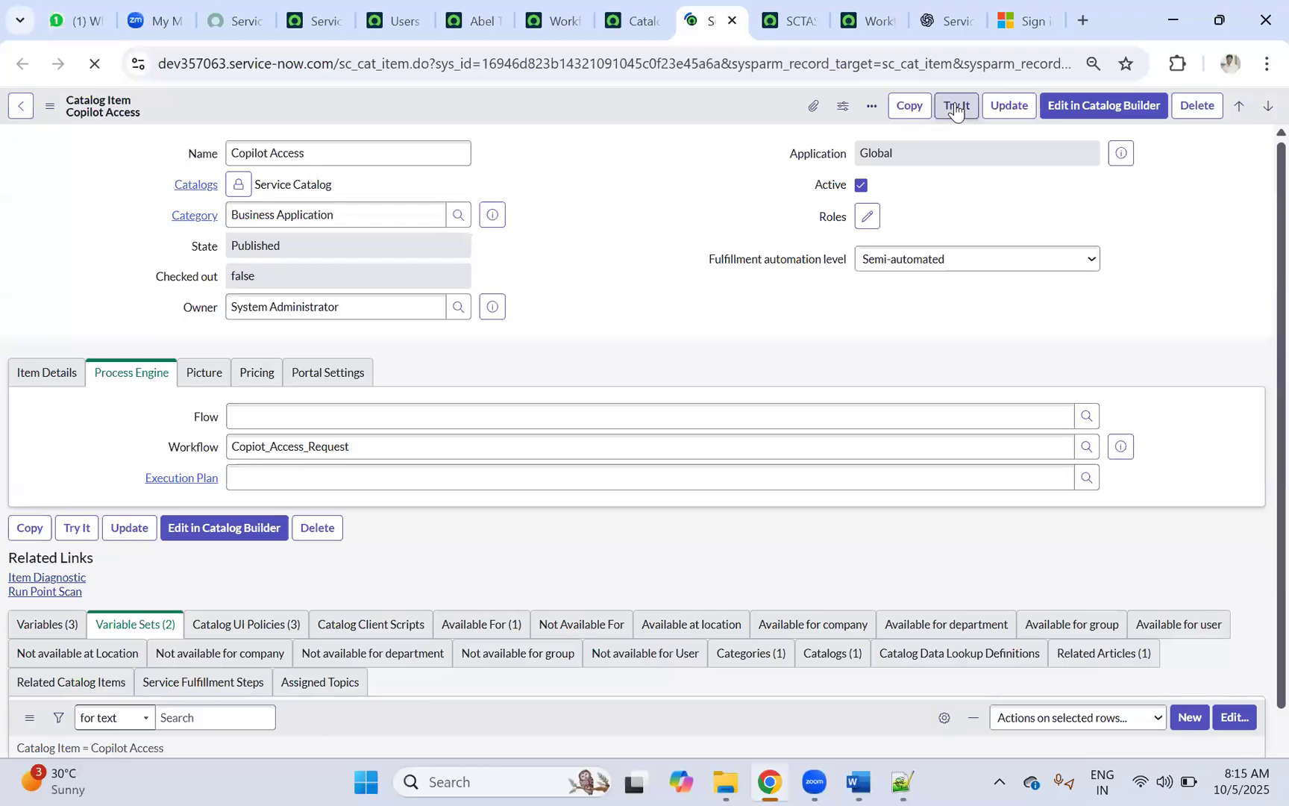
left_click(956, 107)
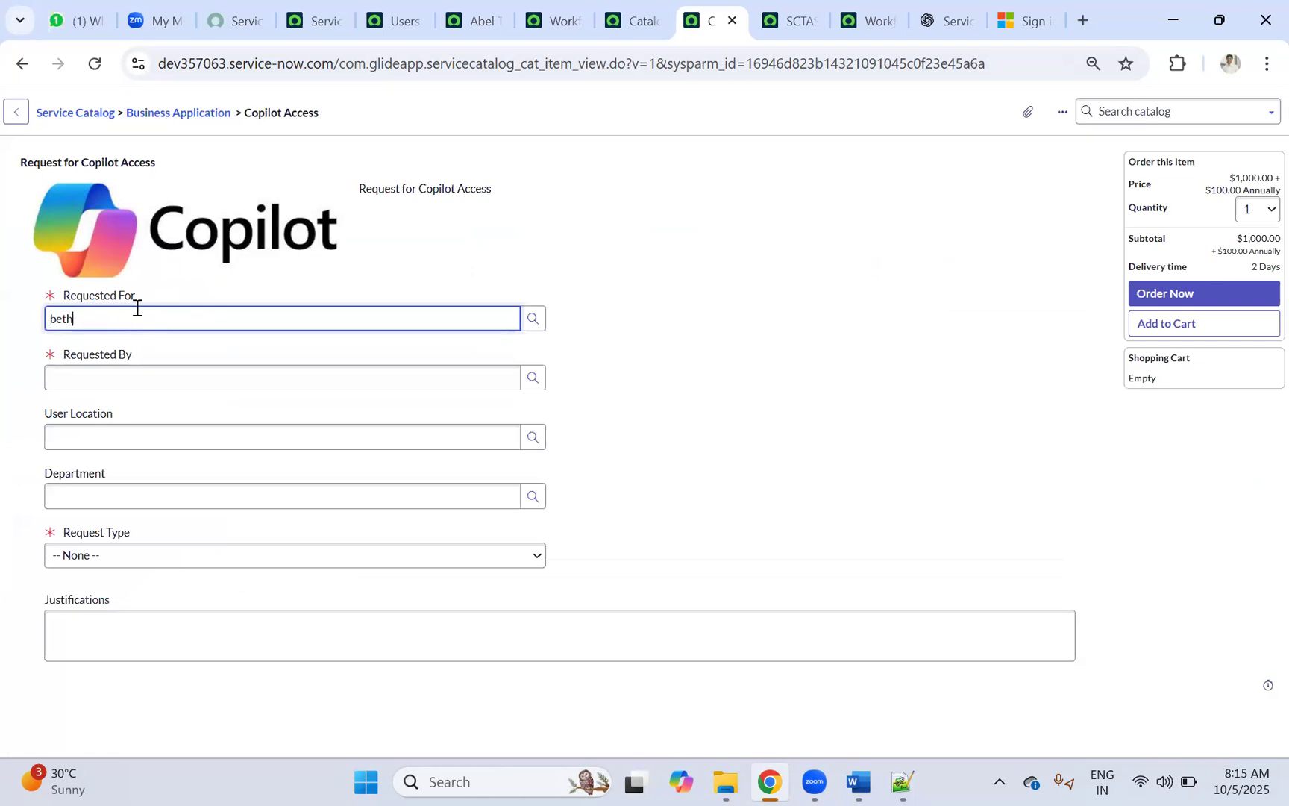
Step: Fill Requested For and Requested By from user suggestions, correcting a mistyped requester name
type("beth")
left_click(78, 365)
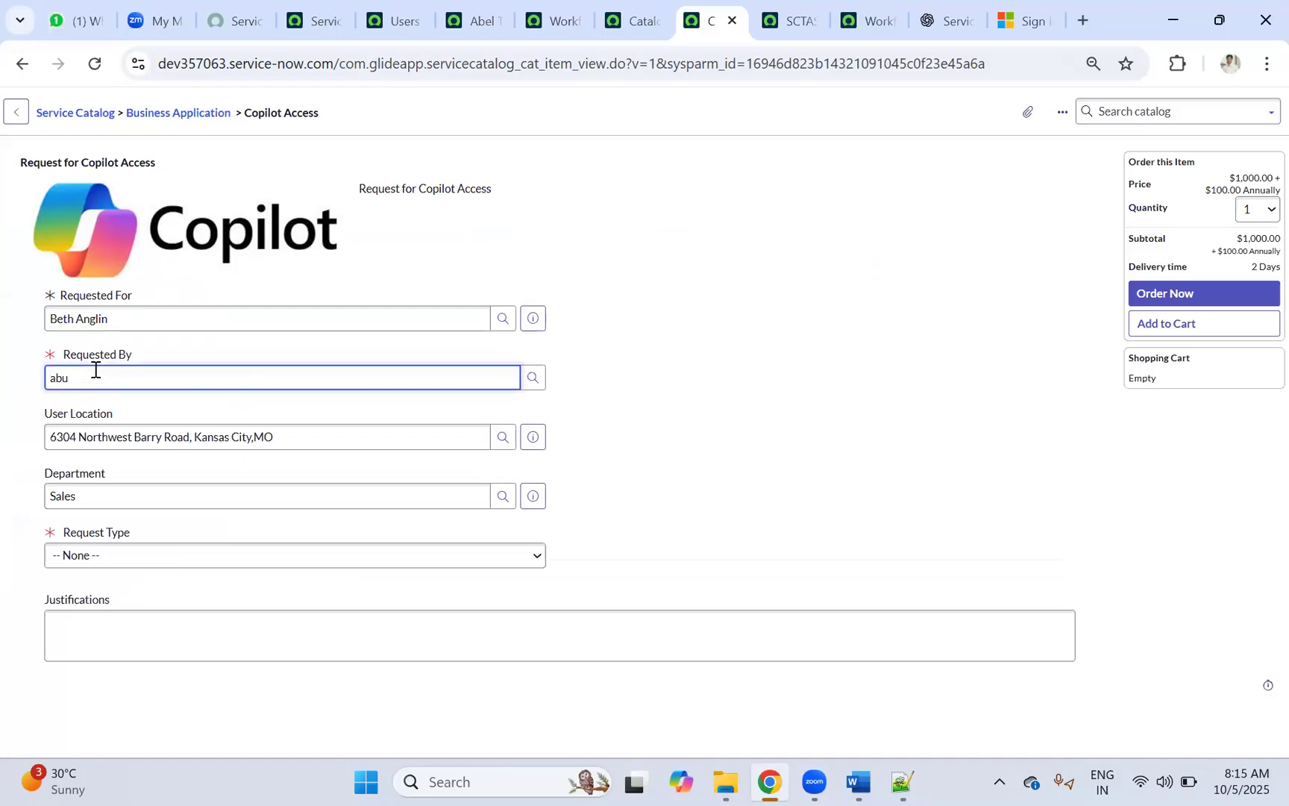
double_click(58, 386)
type("ab")
left_click(78, 420)
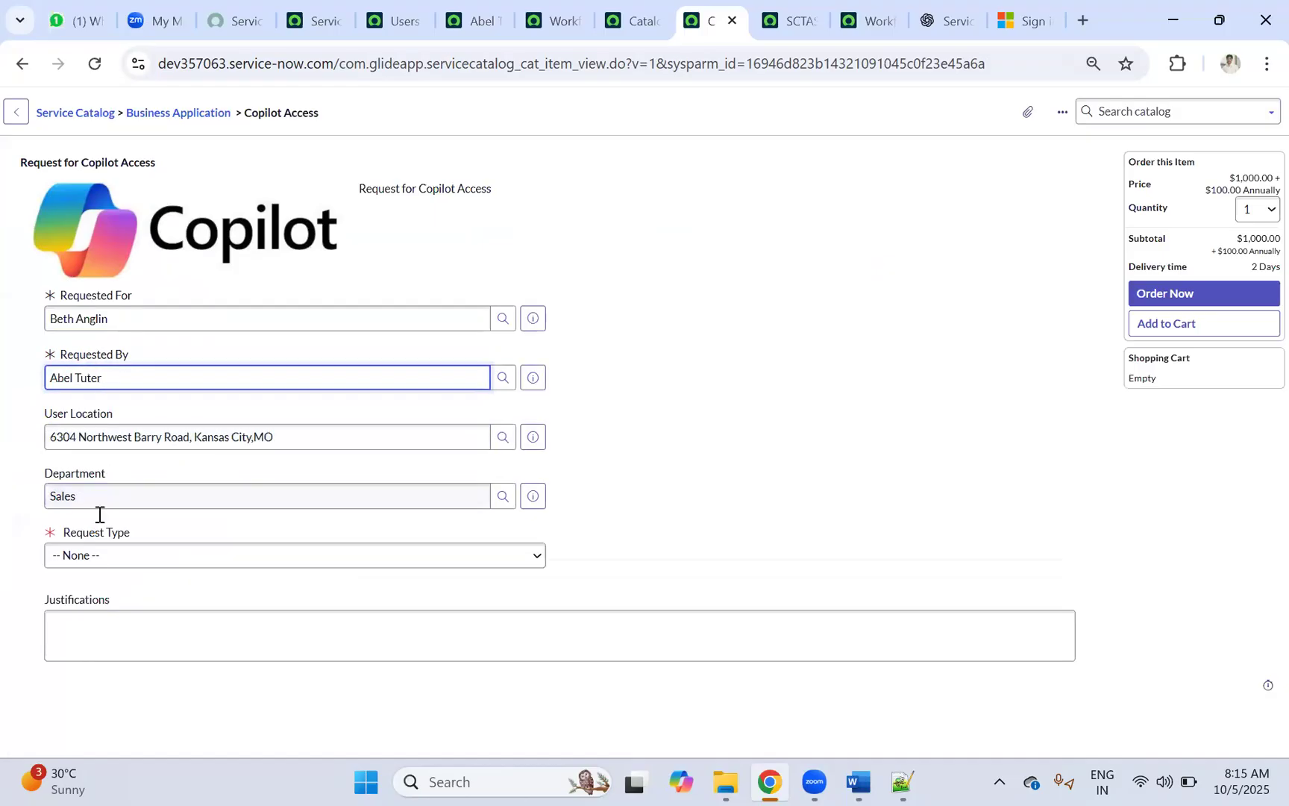
Step: Choose Access Deactivation, justify with 'test', submit the order, and open RITM0010007
left_click(81, 557)
left_click(144, 609)
left_click(94, 622)
type("test")
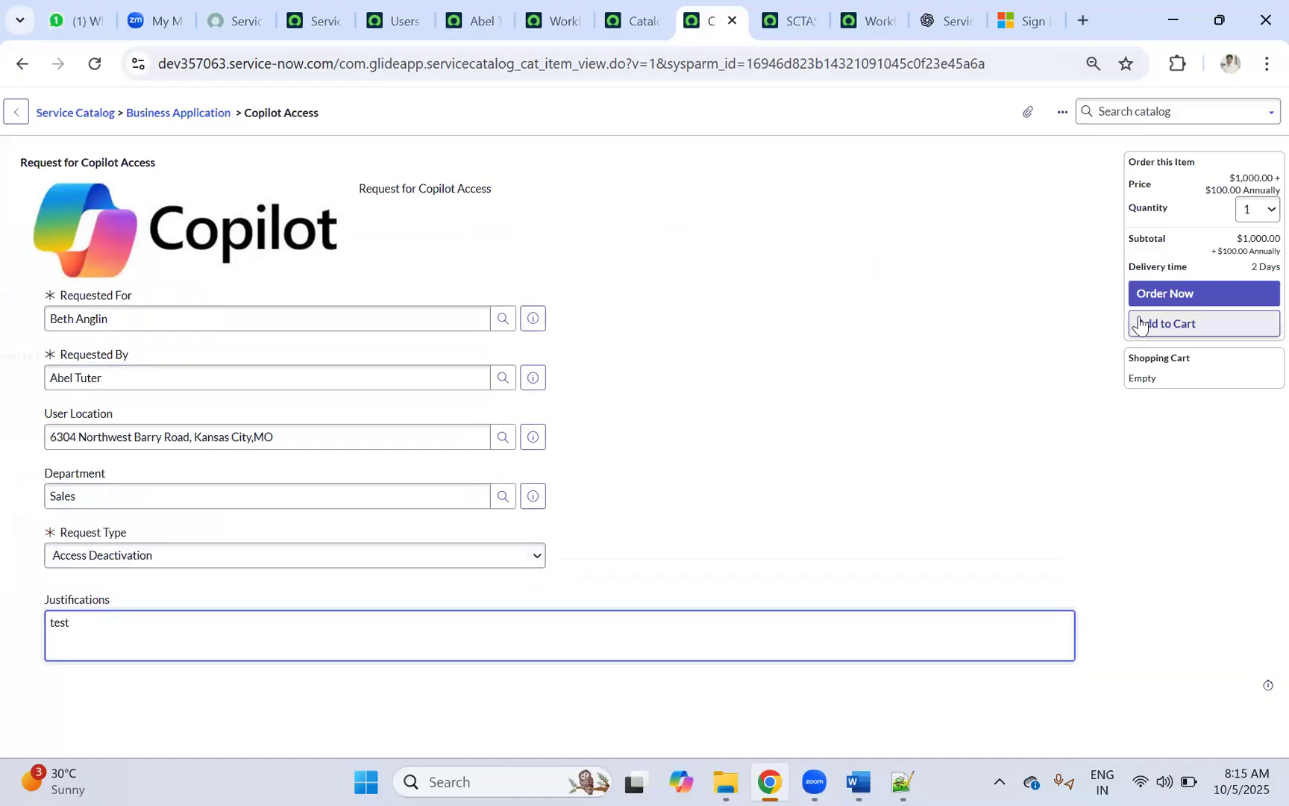
left_click(1158, 294)
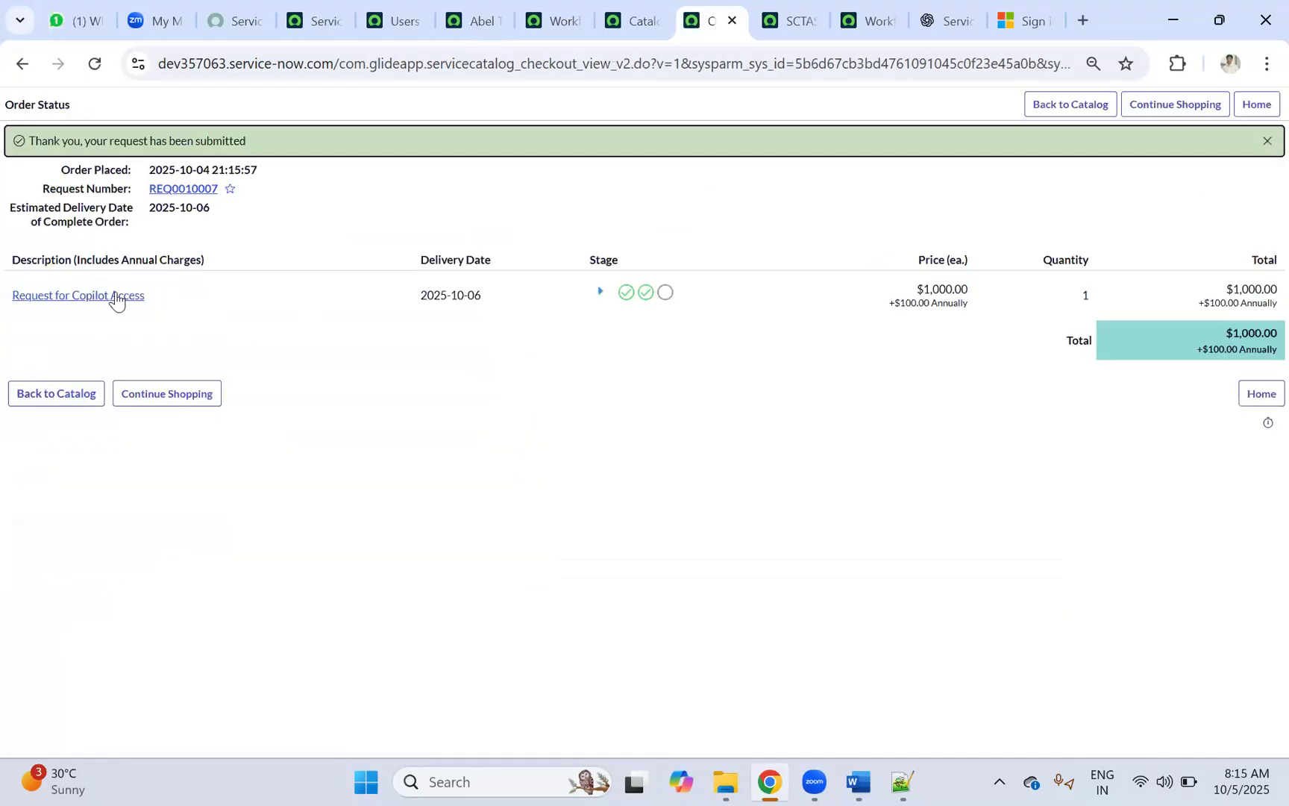
left_click(116, 296)
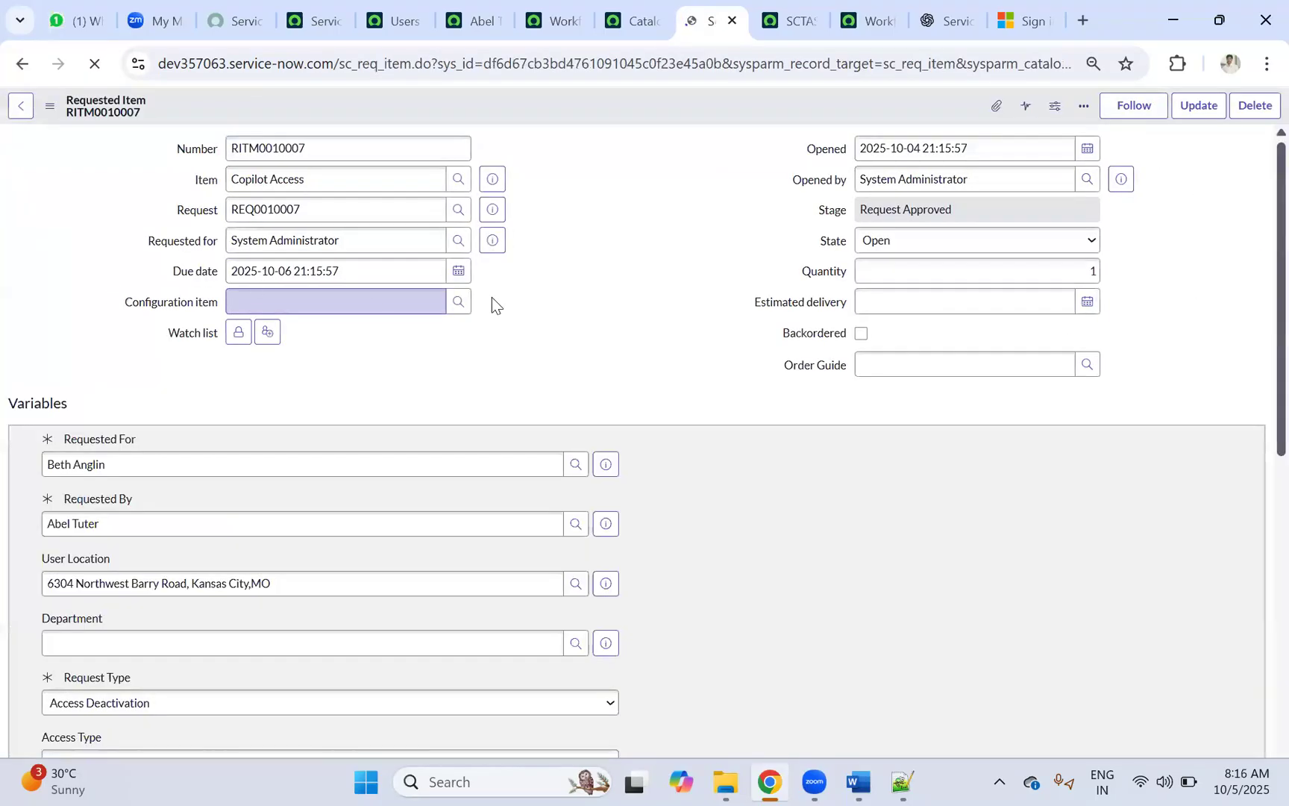
Step: Look over RITM0010007, catalog task SCTASK0010006 and the Copiot_Access_Request workflow design
scroll(626, 315, "down", 15)
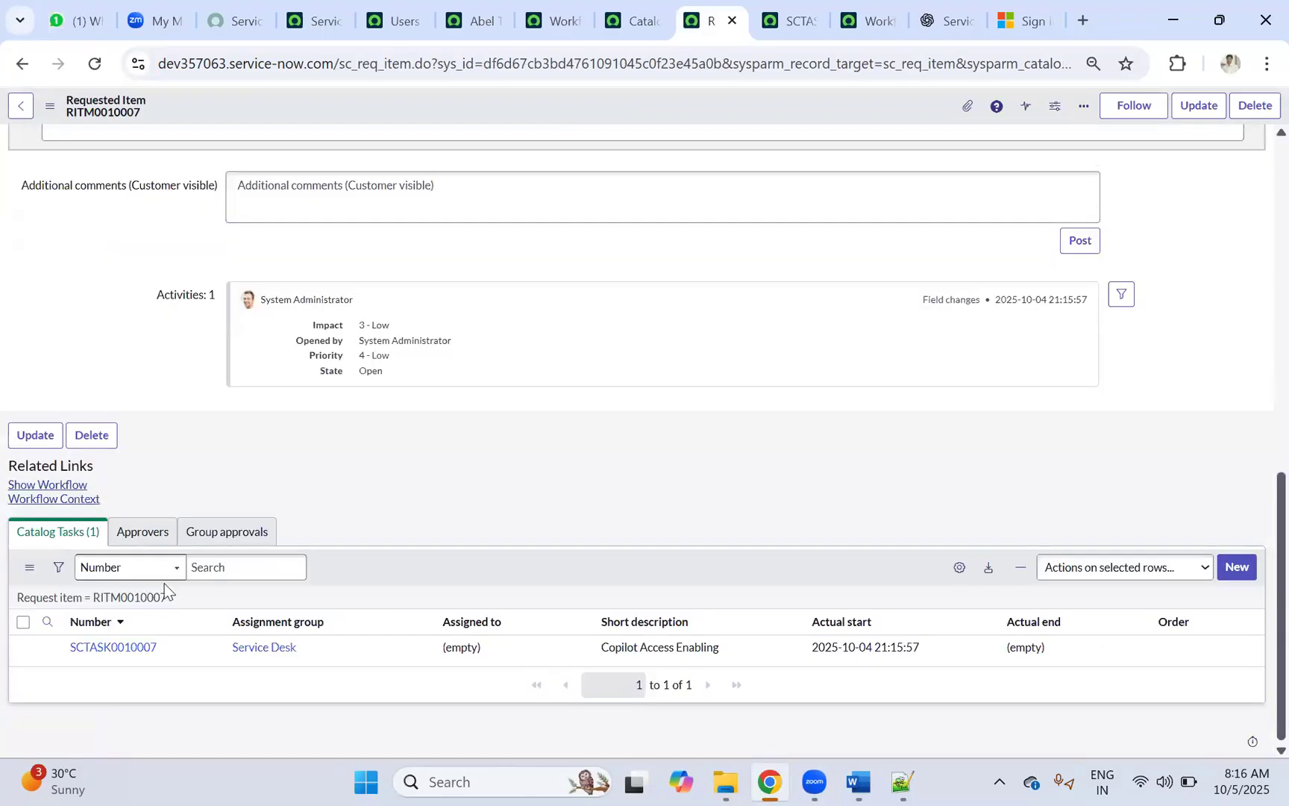
left_click(119, 611)
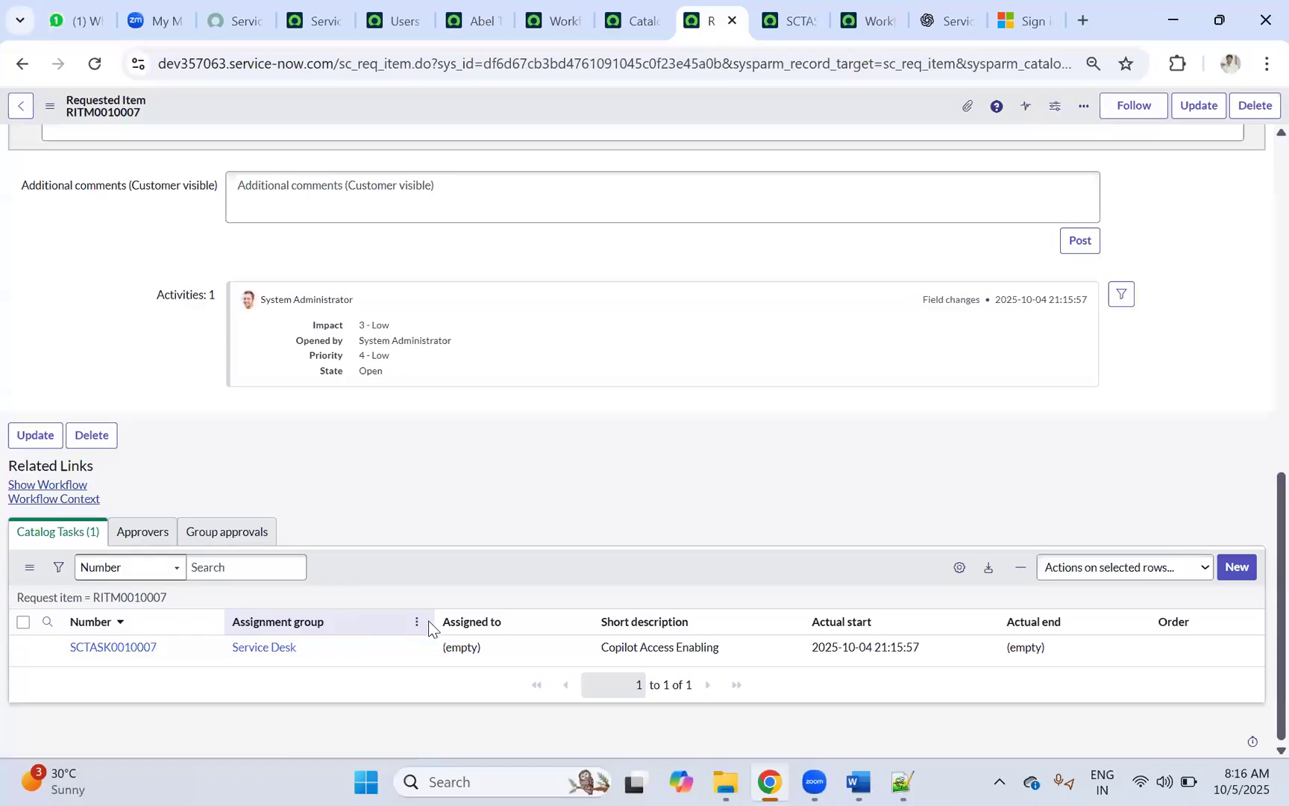
scroll(403, 596, "up", 3)
scroll(397, 584, "up", 6)
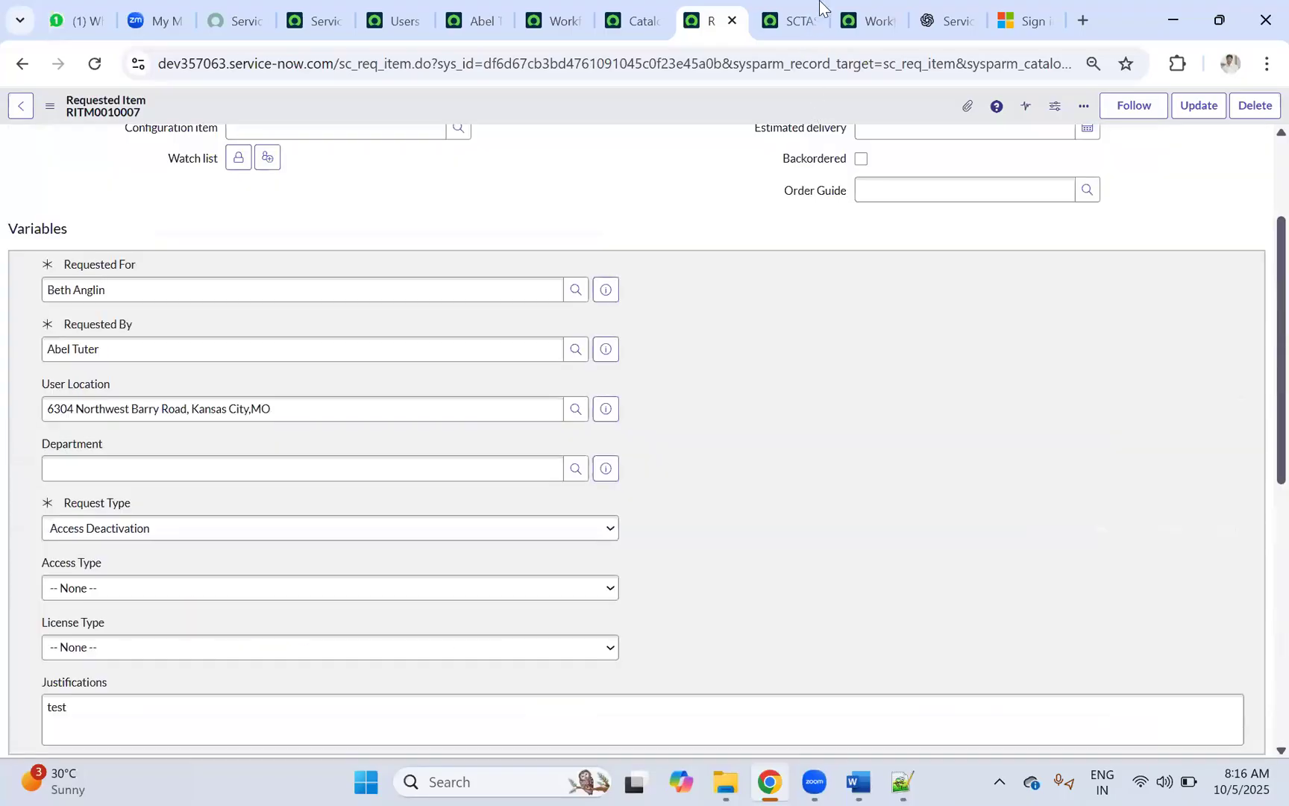
left_click(802, 9)
left_click(383, 20)
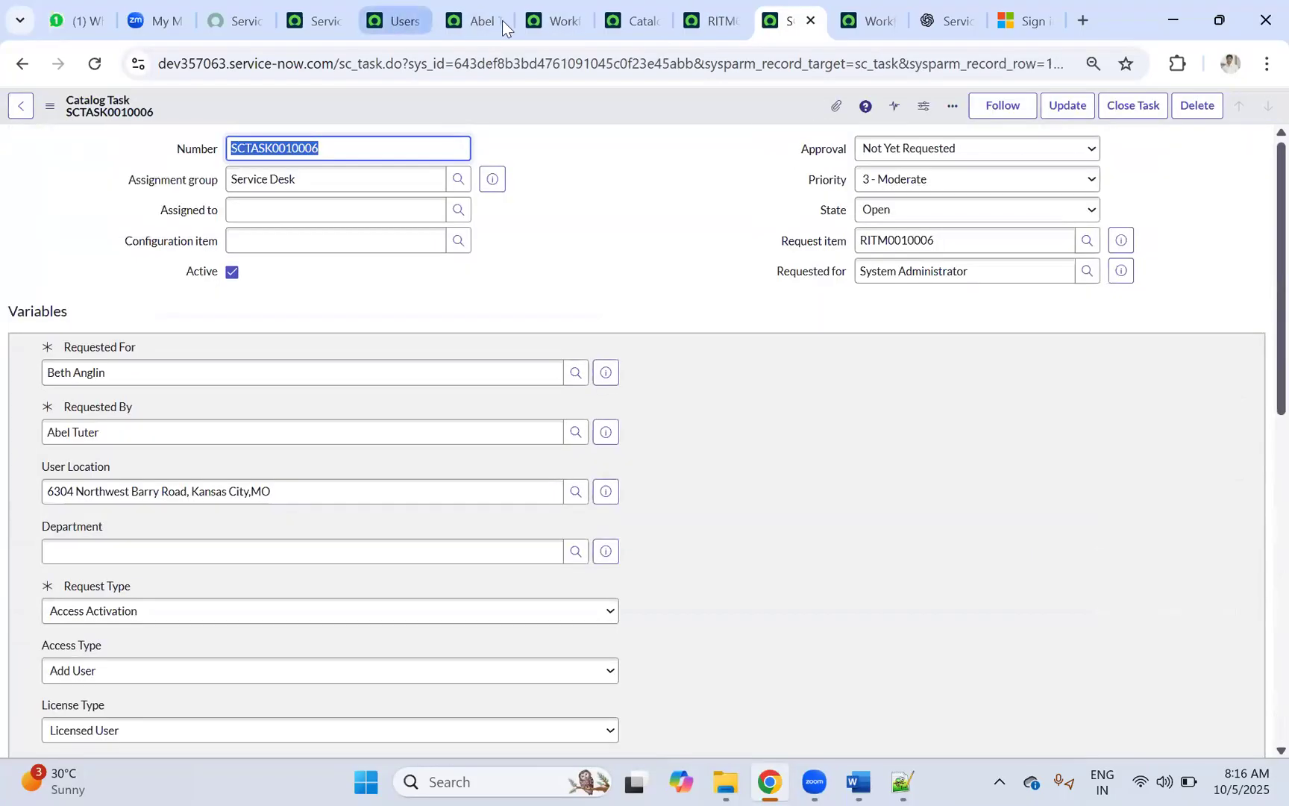
left_click(557, 20)
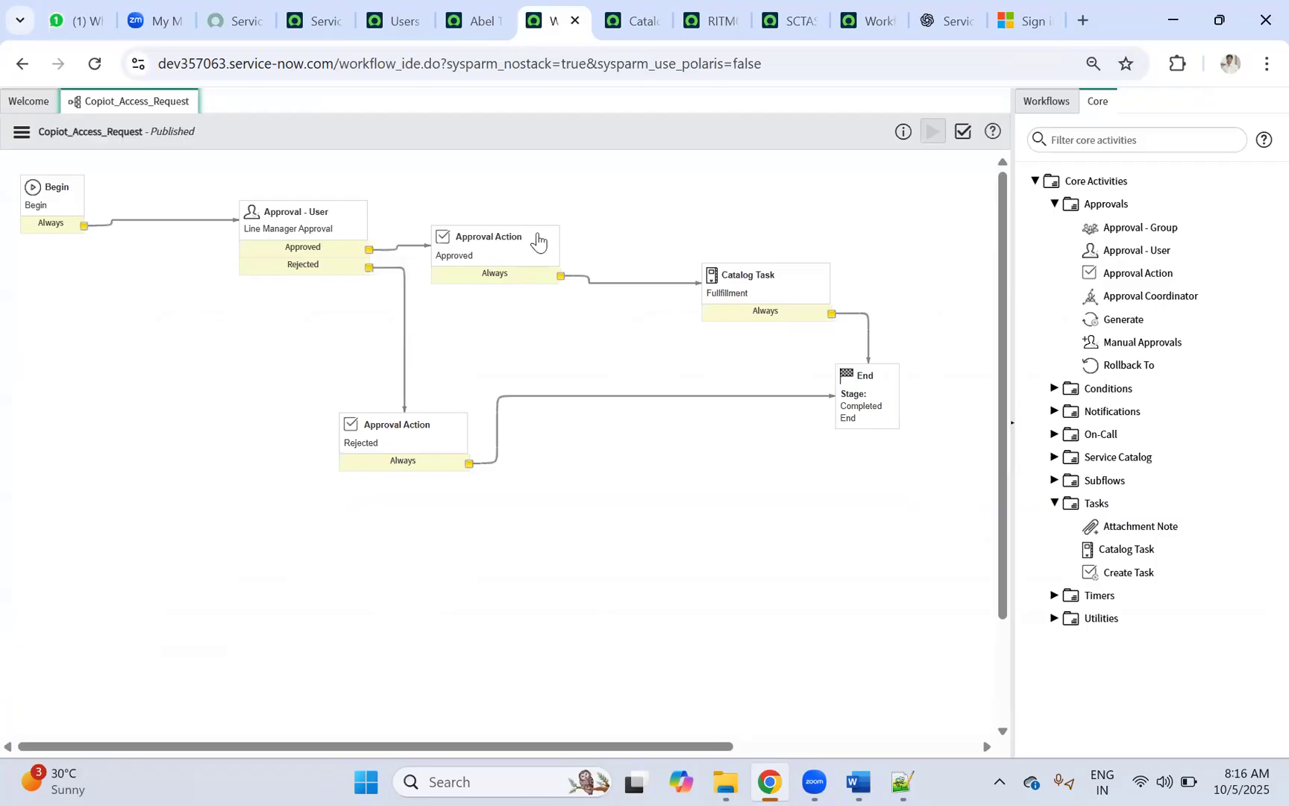
Step: Show RITM0010007's running workflow, with approvals finished and the Fulfillment task running
left_click(687, 30)
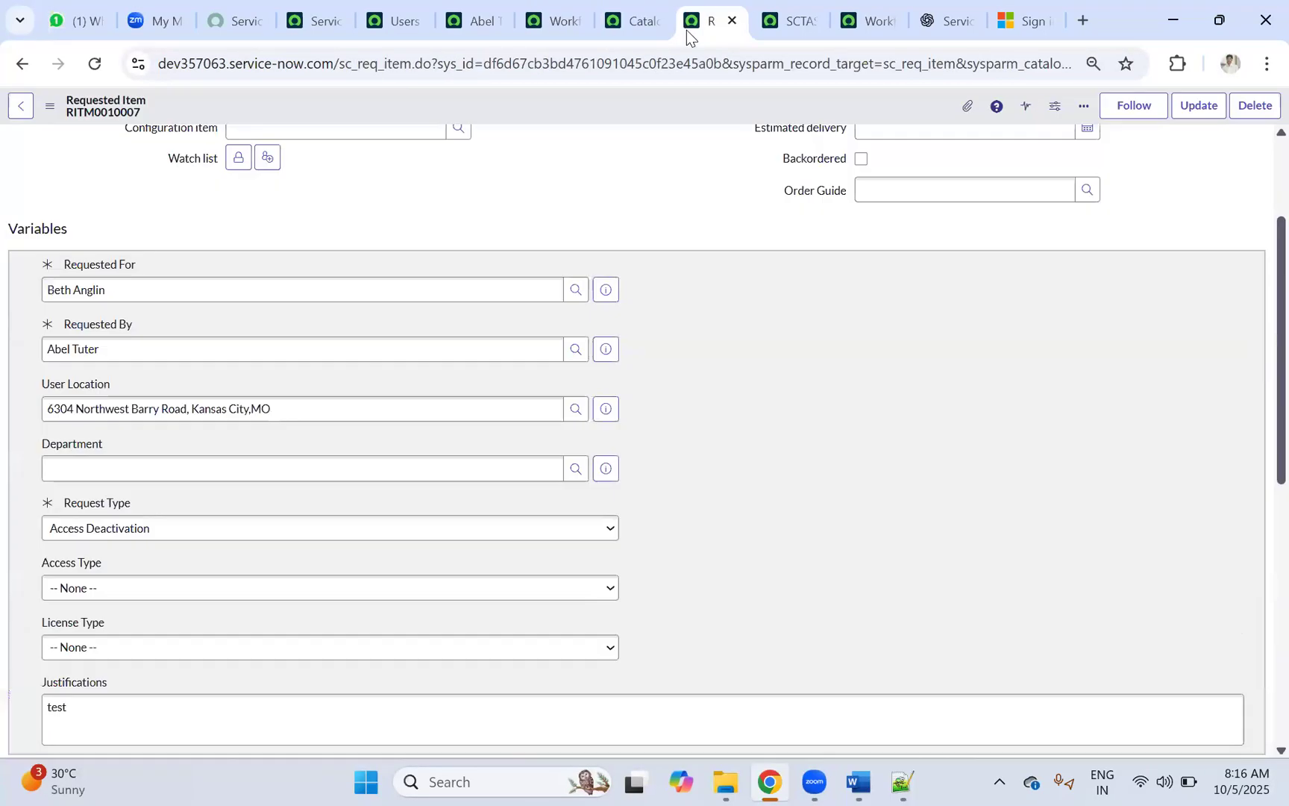
scroll(490, 311, "down", 15)
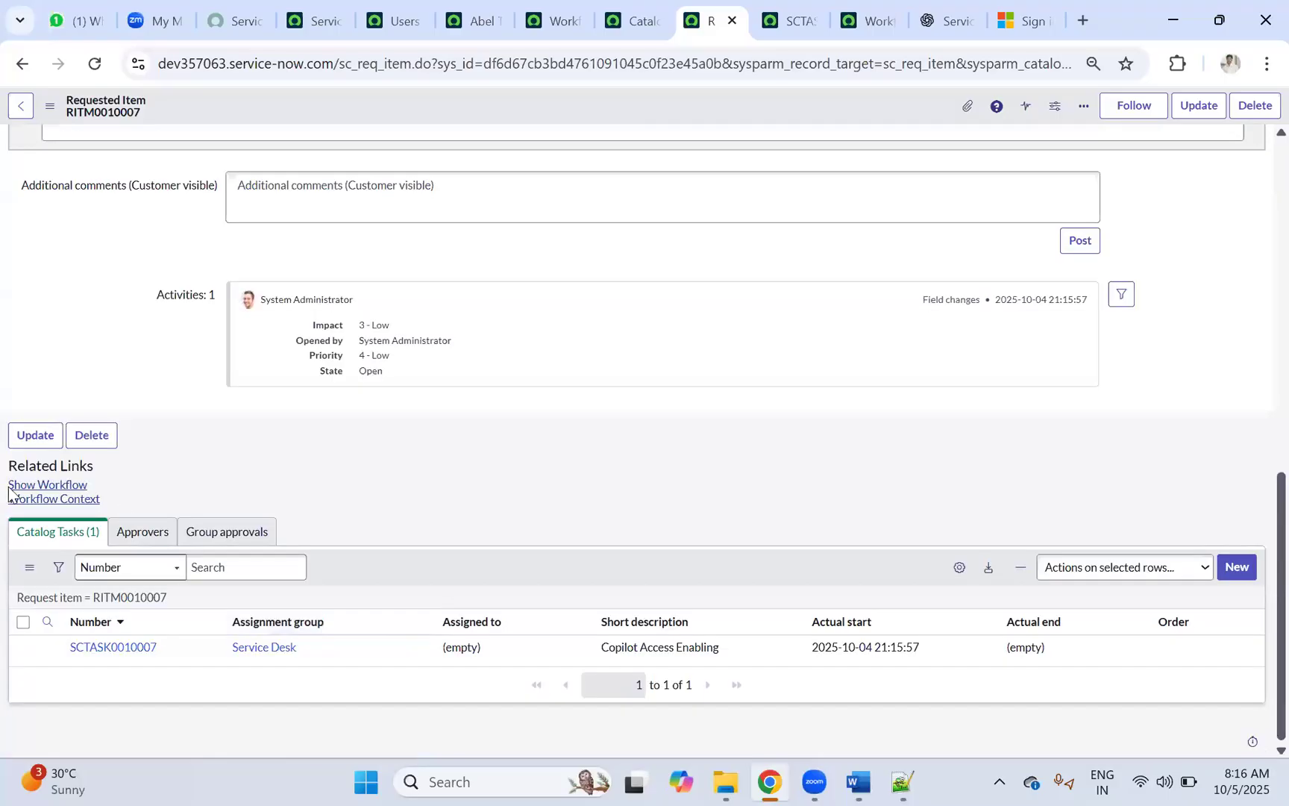
left_click(34, 484)
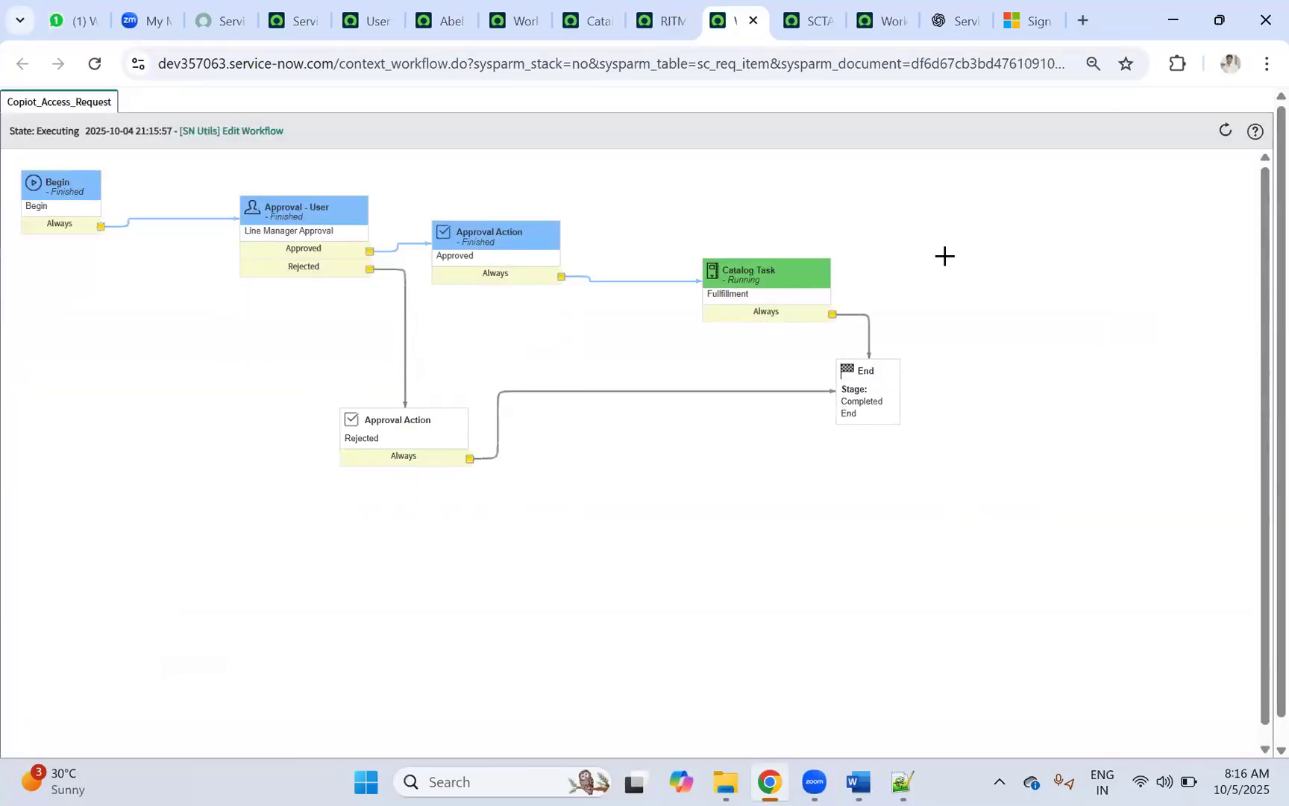
Step: Clear the old text on line 1 of the Notepad++ note 'new 3'
mouse_move(306, 250)
left_click(906, 781)
left_click(1048, 102)
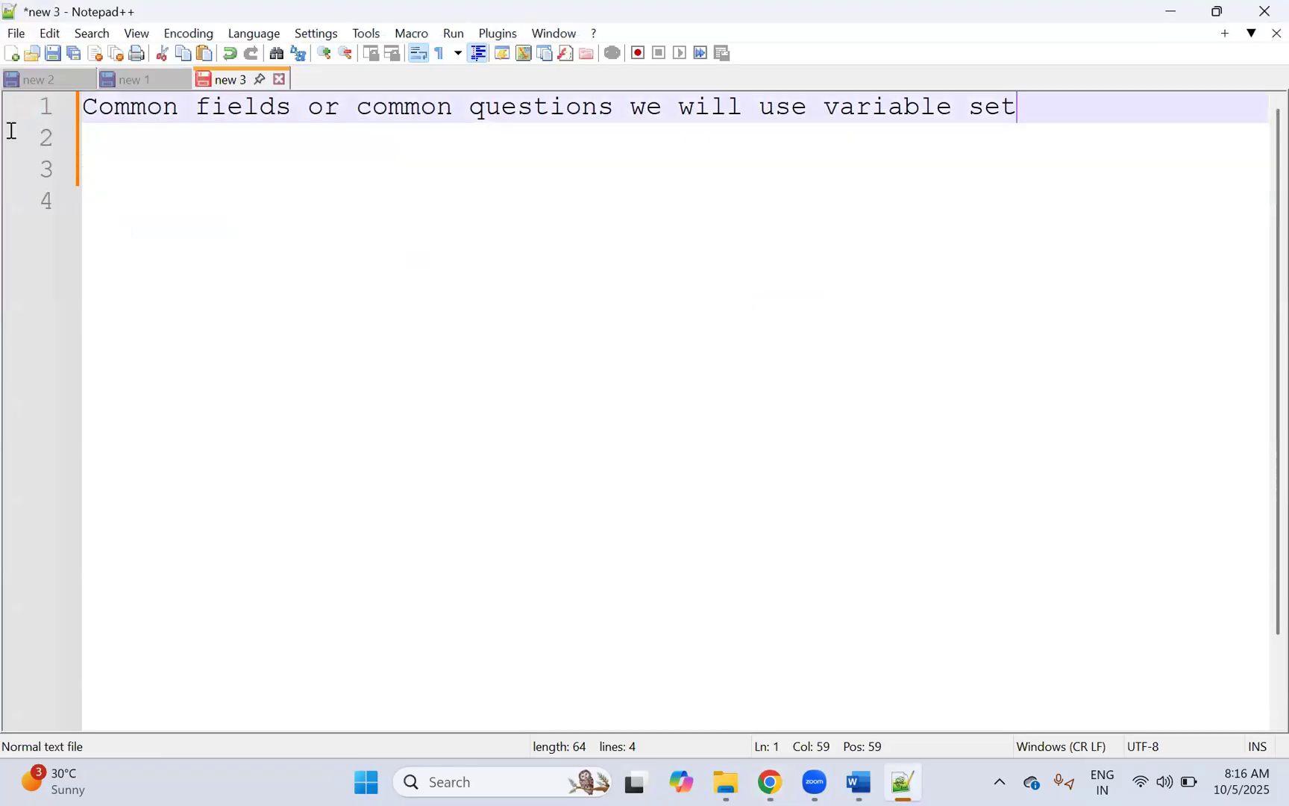
key("shift+Home")
key("BackSpace")
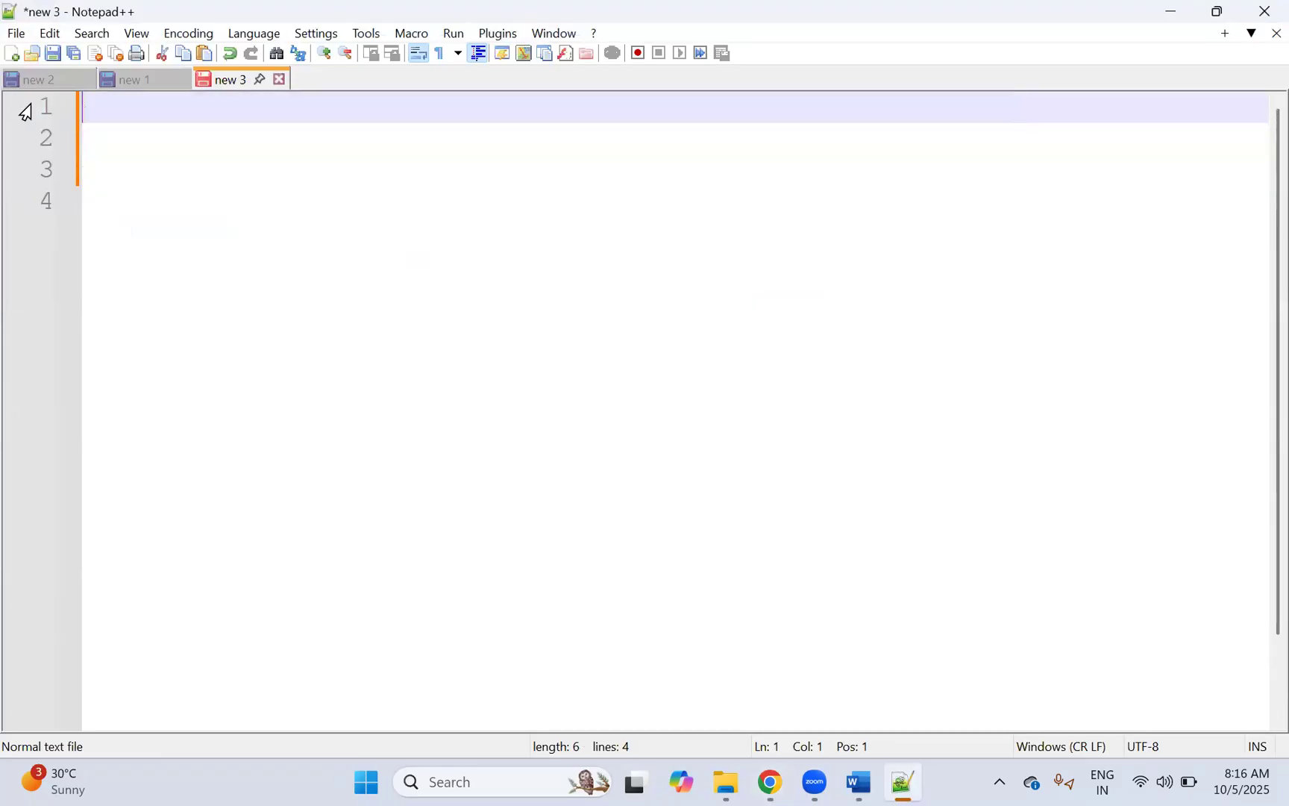
Step: Write that approvals hold the RITM, creating the SCtask once approved; otherwise it's rejected and closed
type("When we")
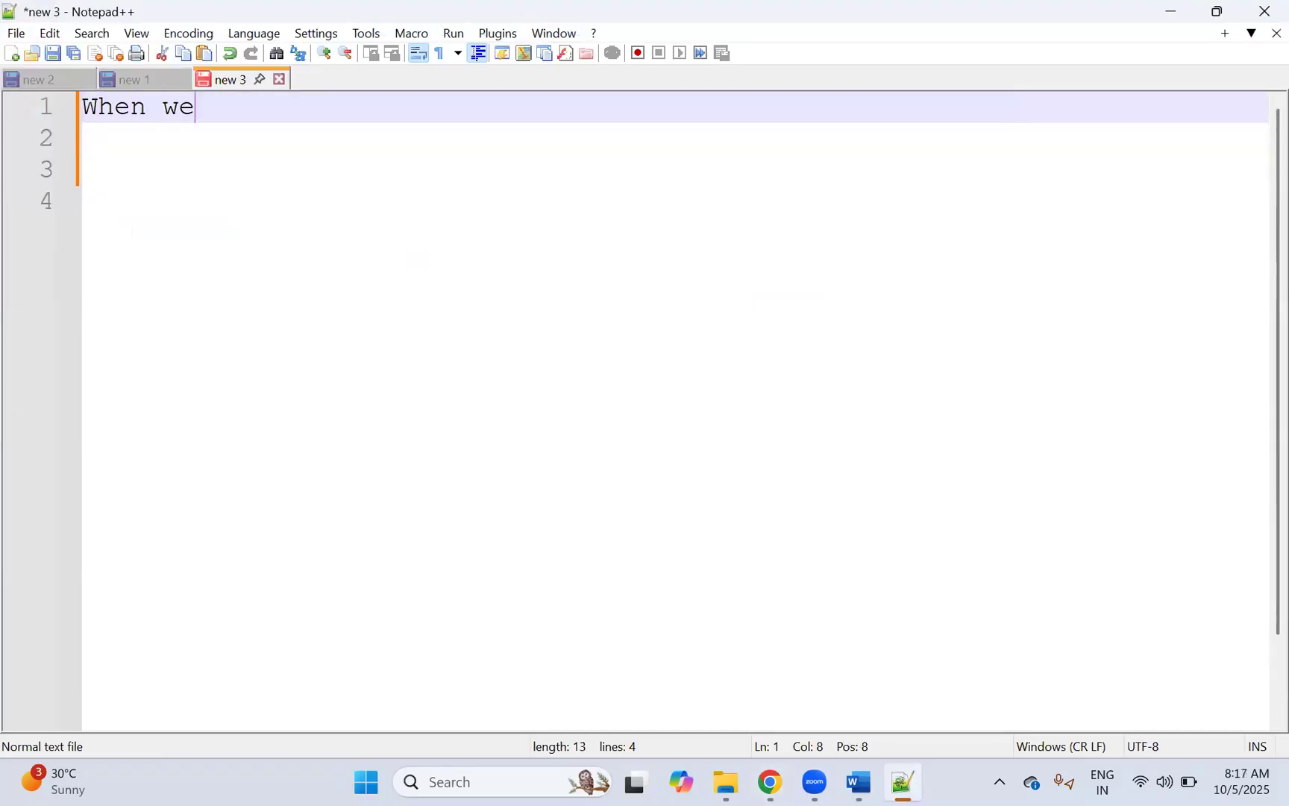
type(" create R")
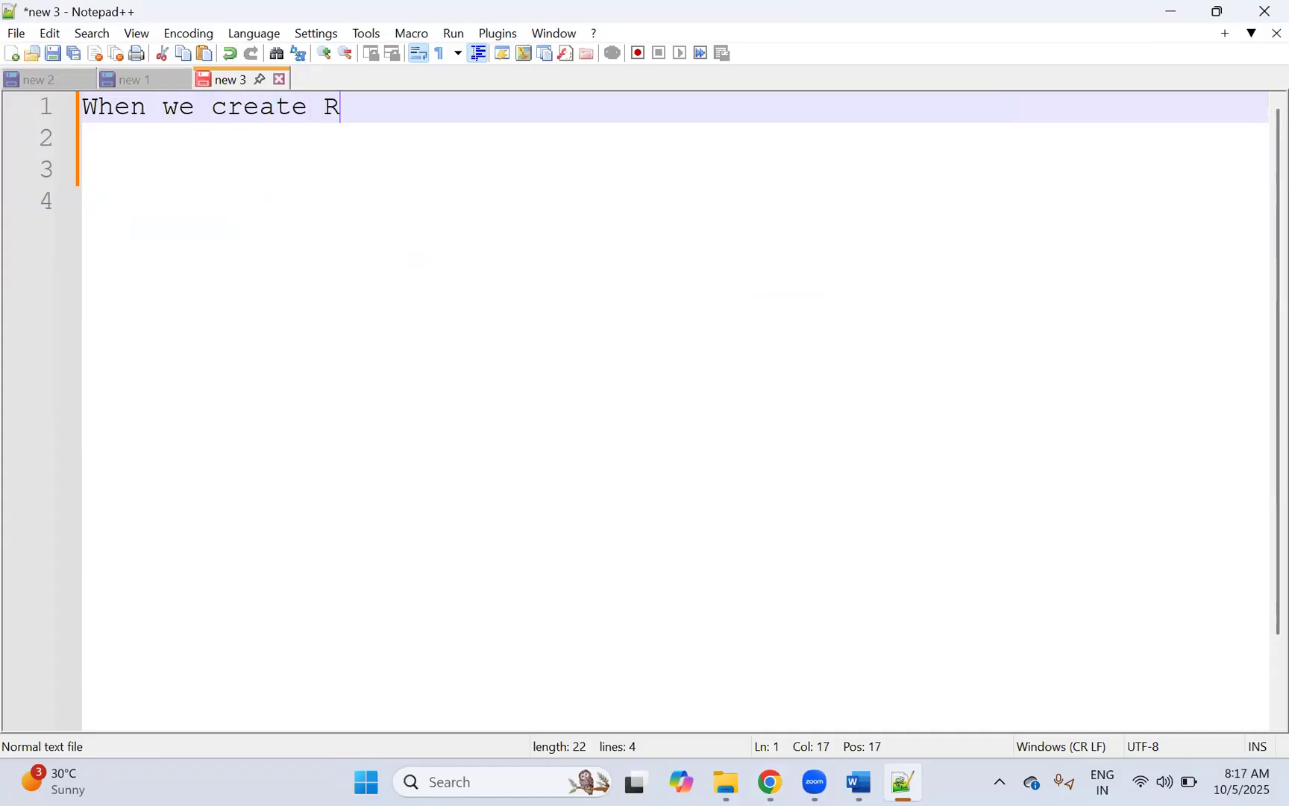
type("equest")
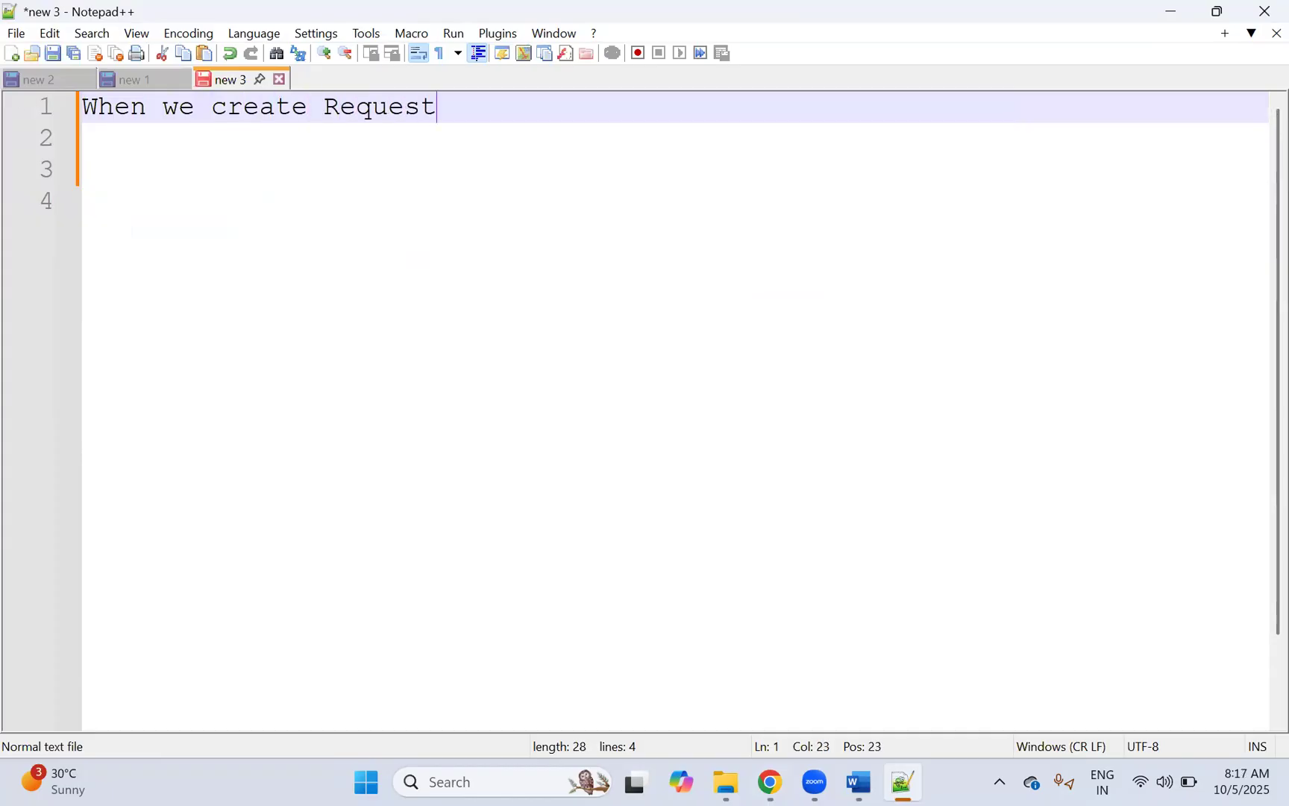
type("-RITM incase of any approval it will ho")
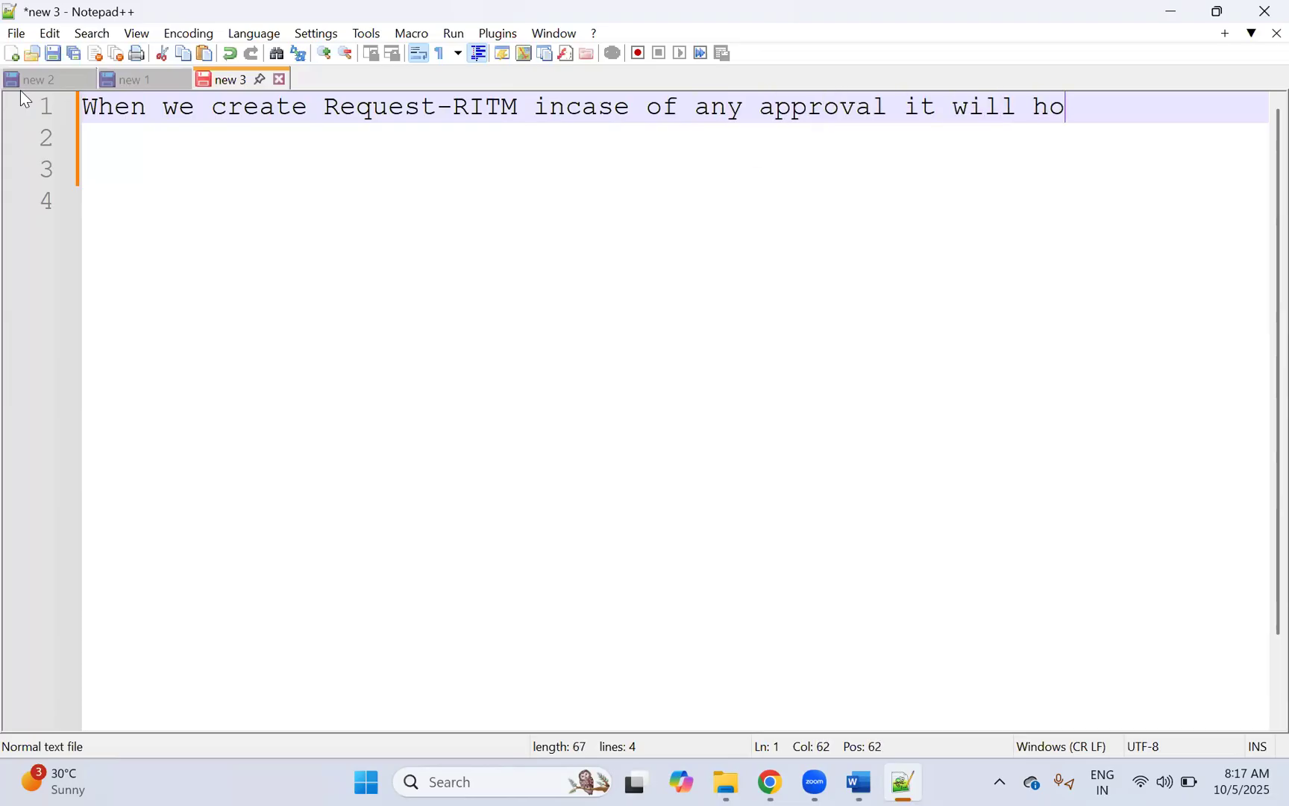
type("ld in RITM")
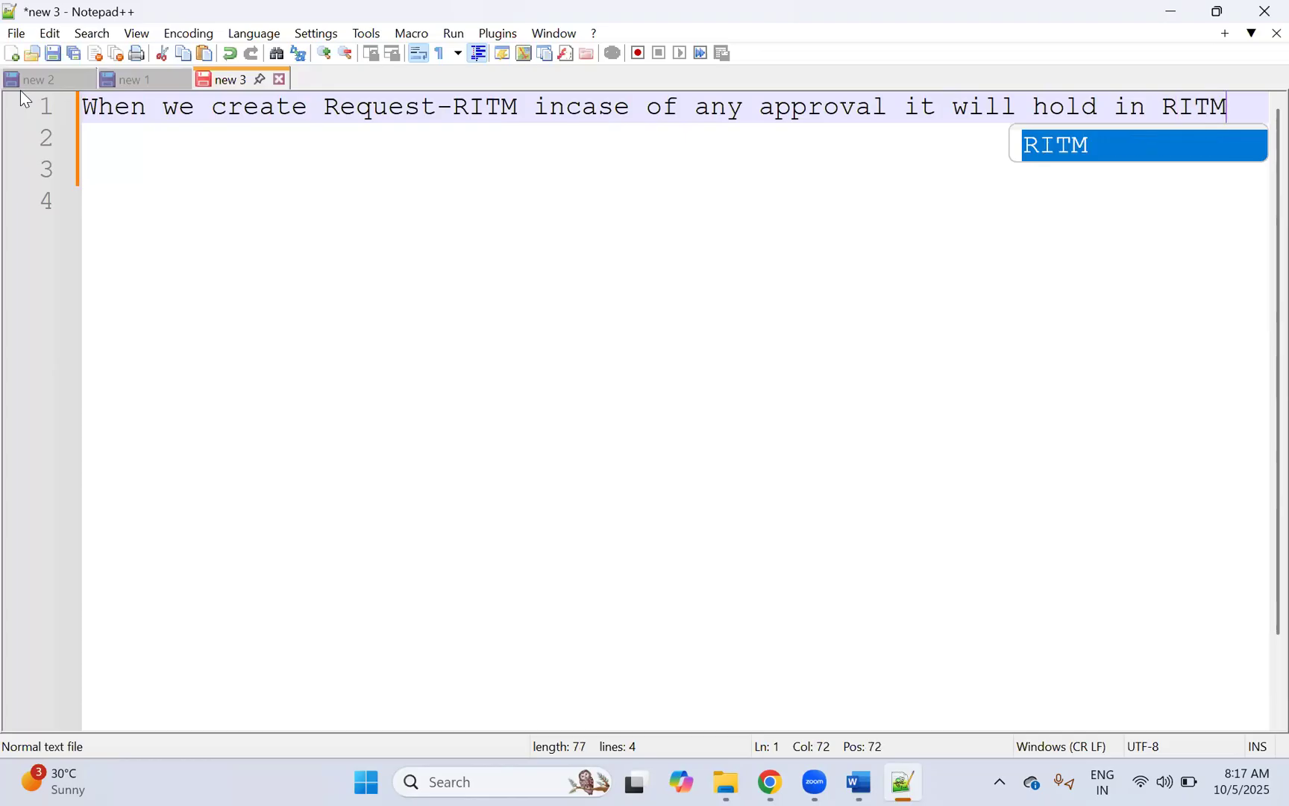
type(" once i")
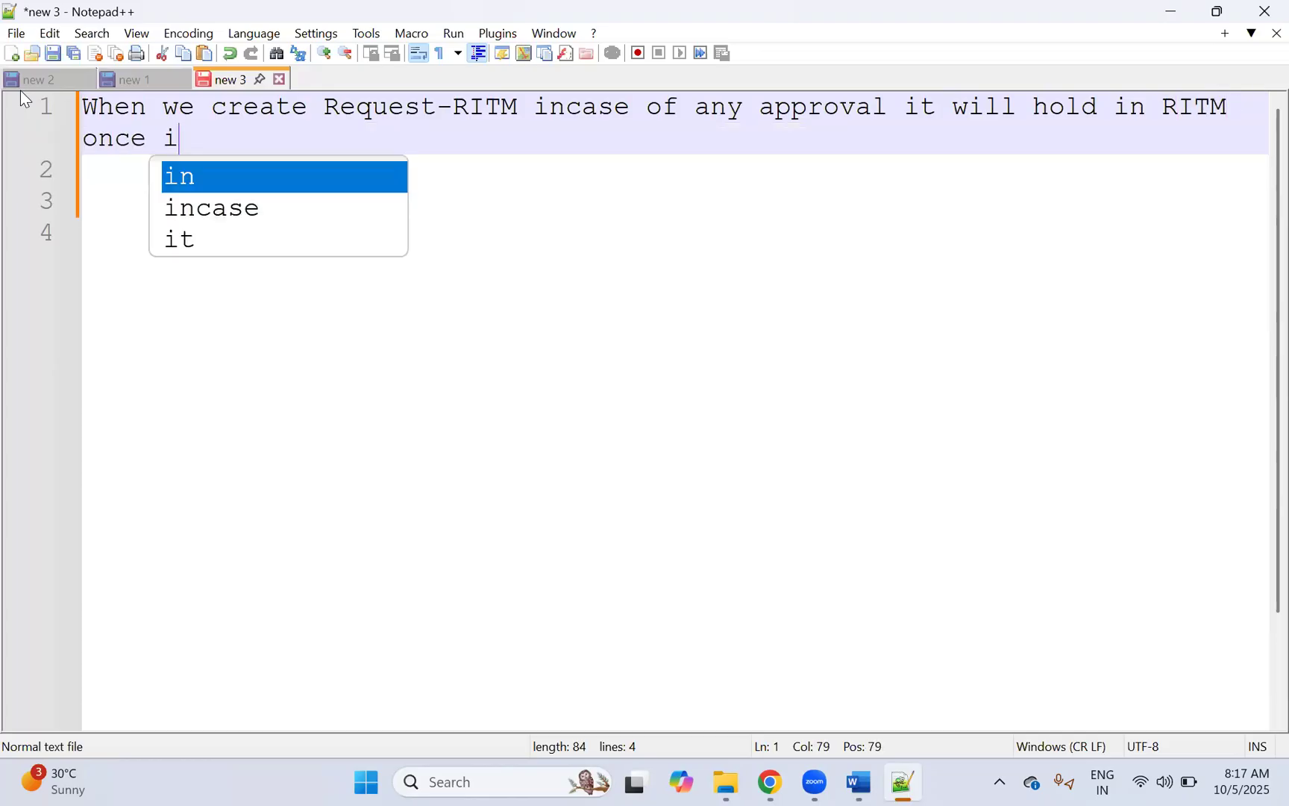
type("t approved then ony")
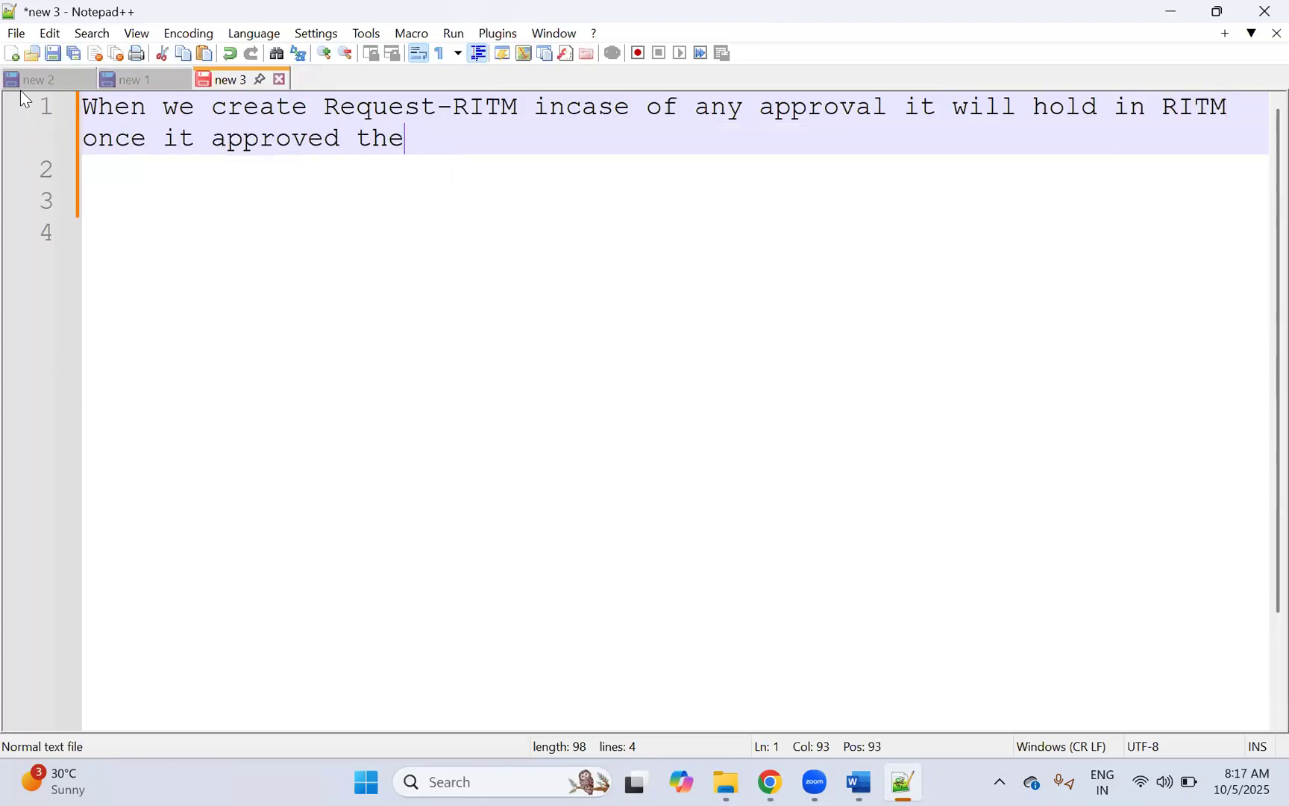
key("BackSpace")
key("BackSpace")
type("ly it will cre")
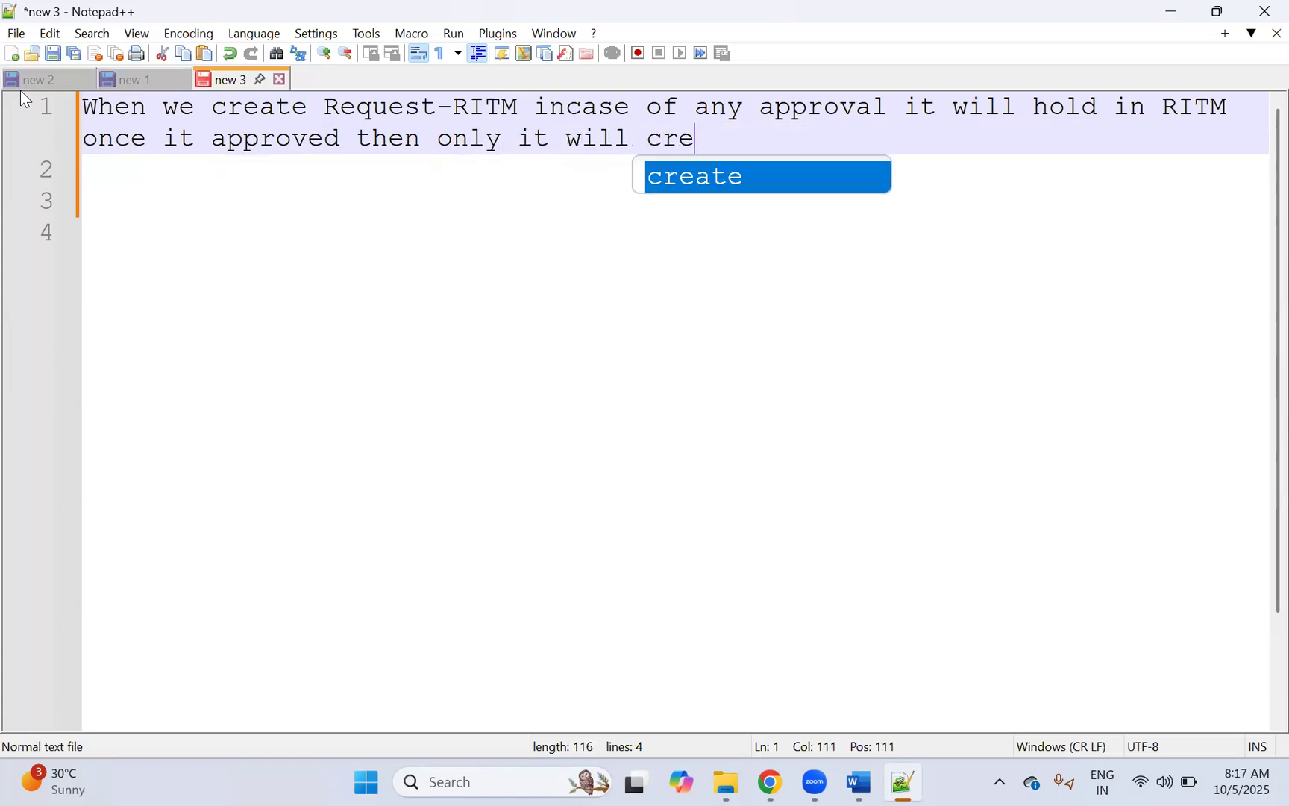
type("ate SCtask or")
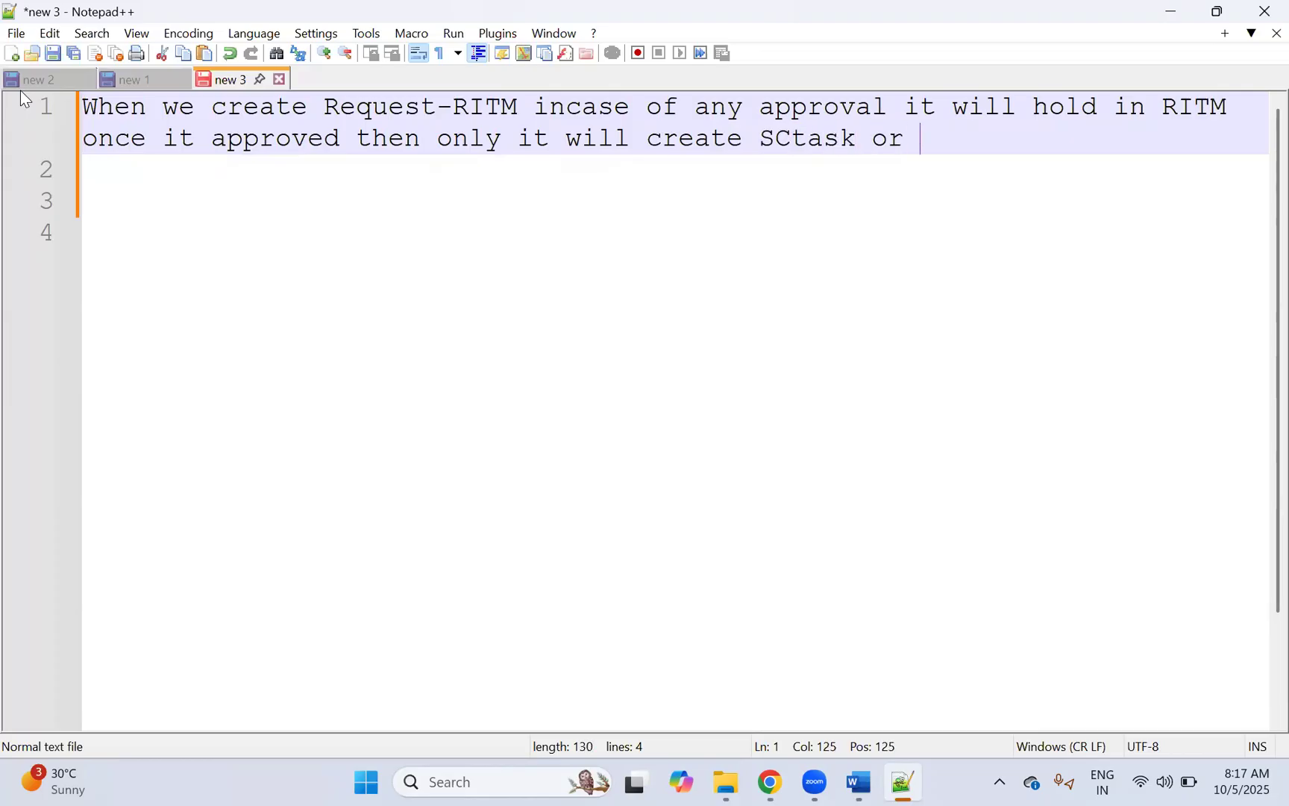
type(" RITM")
key("BackSpace")
key("BackSpace")
type("TM le")
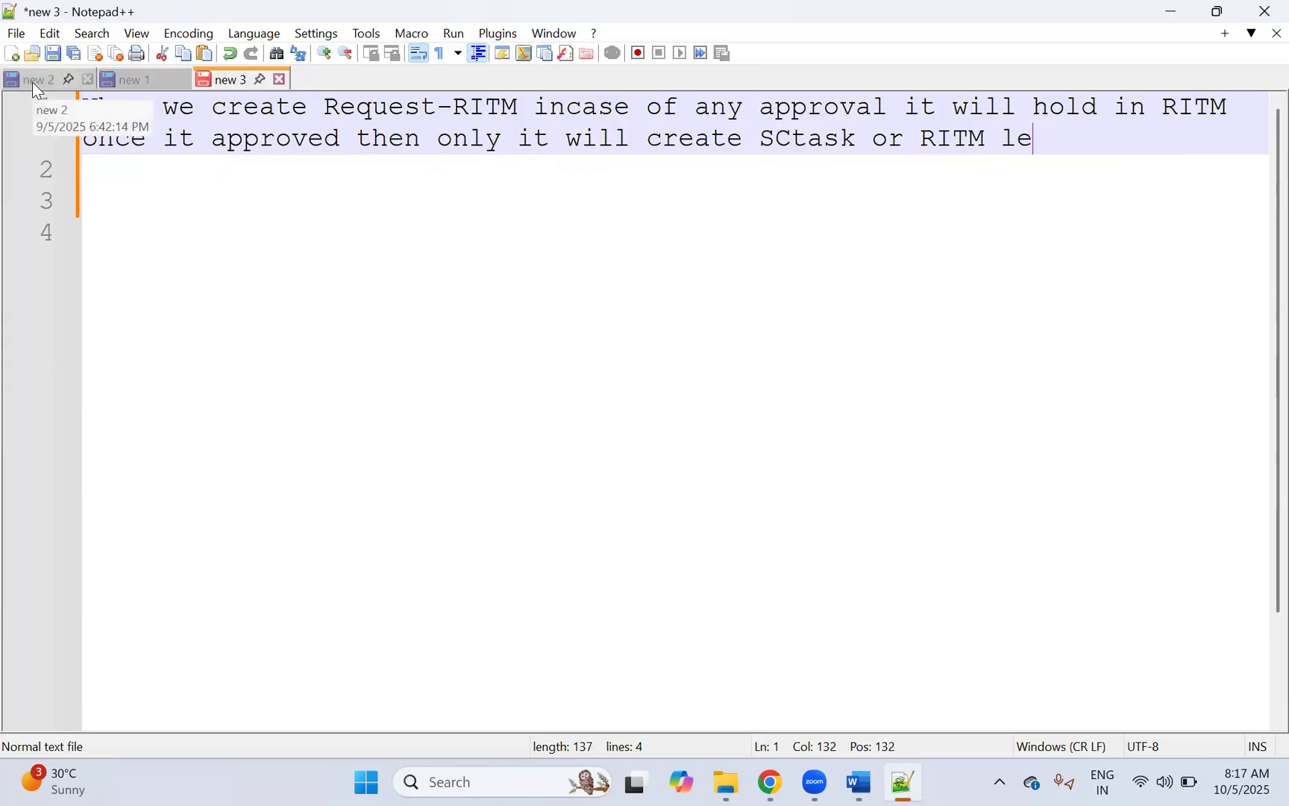
type("vel only it will get ")
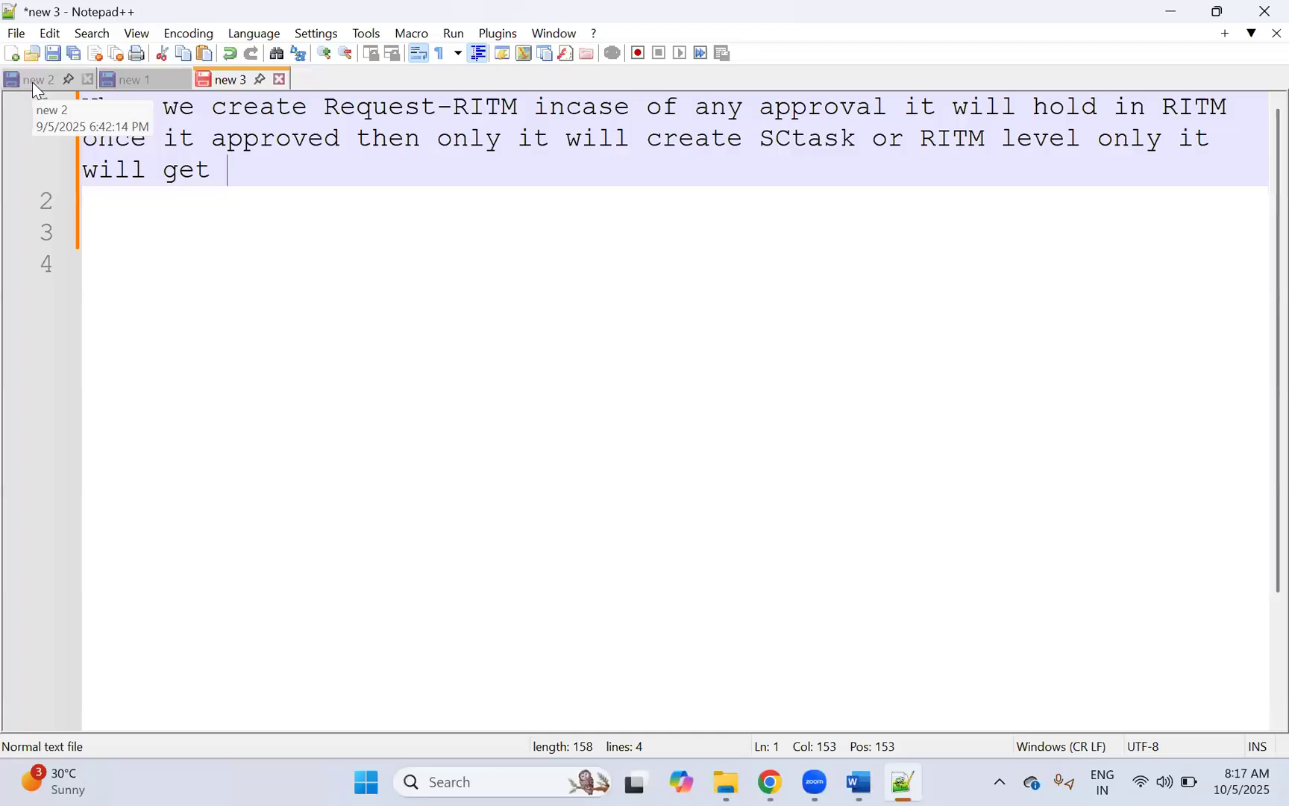
type("rejecc")
key("BackSpace")
type("t and clsoed")
key("BackSpace")
key("BackSpace")
key("BackSpace")
key("BackSpace")
type("osed")
key("Return")
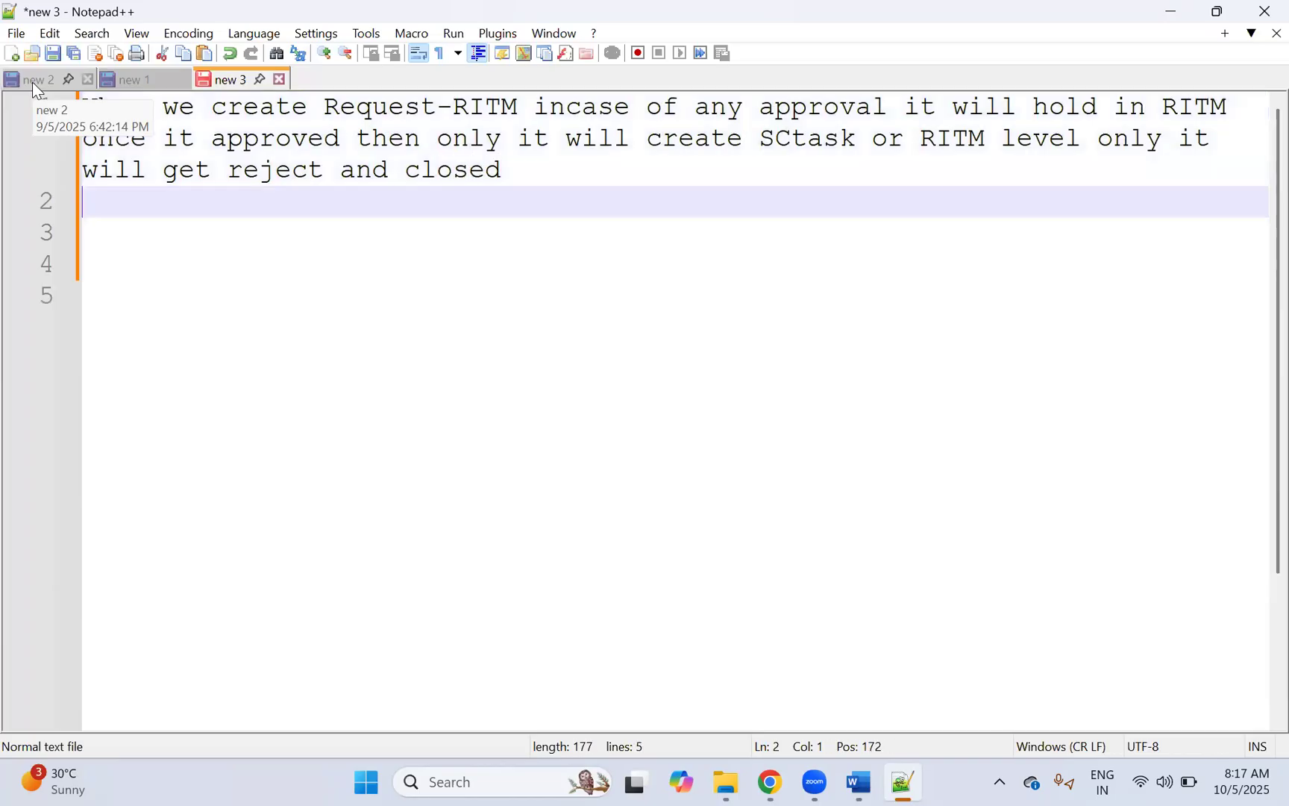
key("Return")
key("Down")
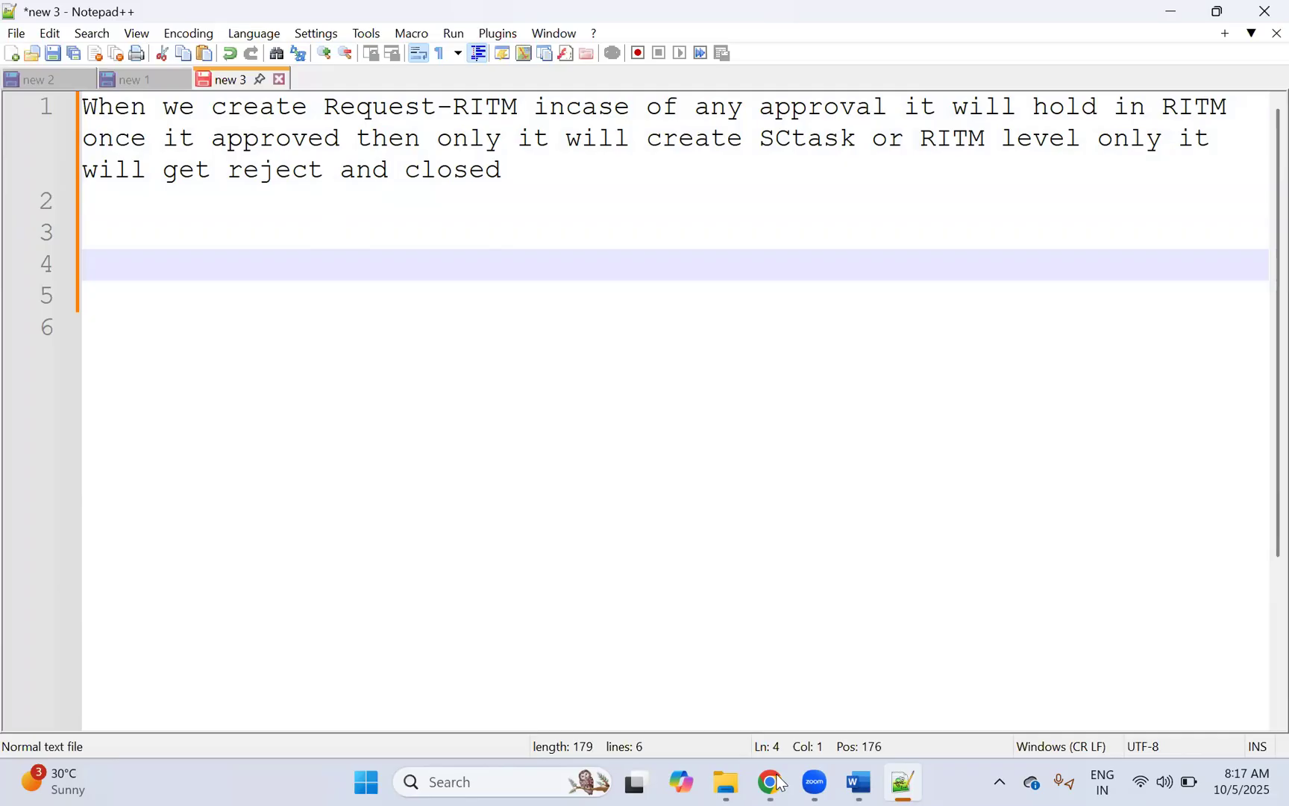
Step: Open the Copilot Access catalog item record, which uses the Copiot_Access_Request workflow
key("alt+Tab")
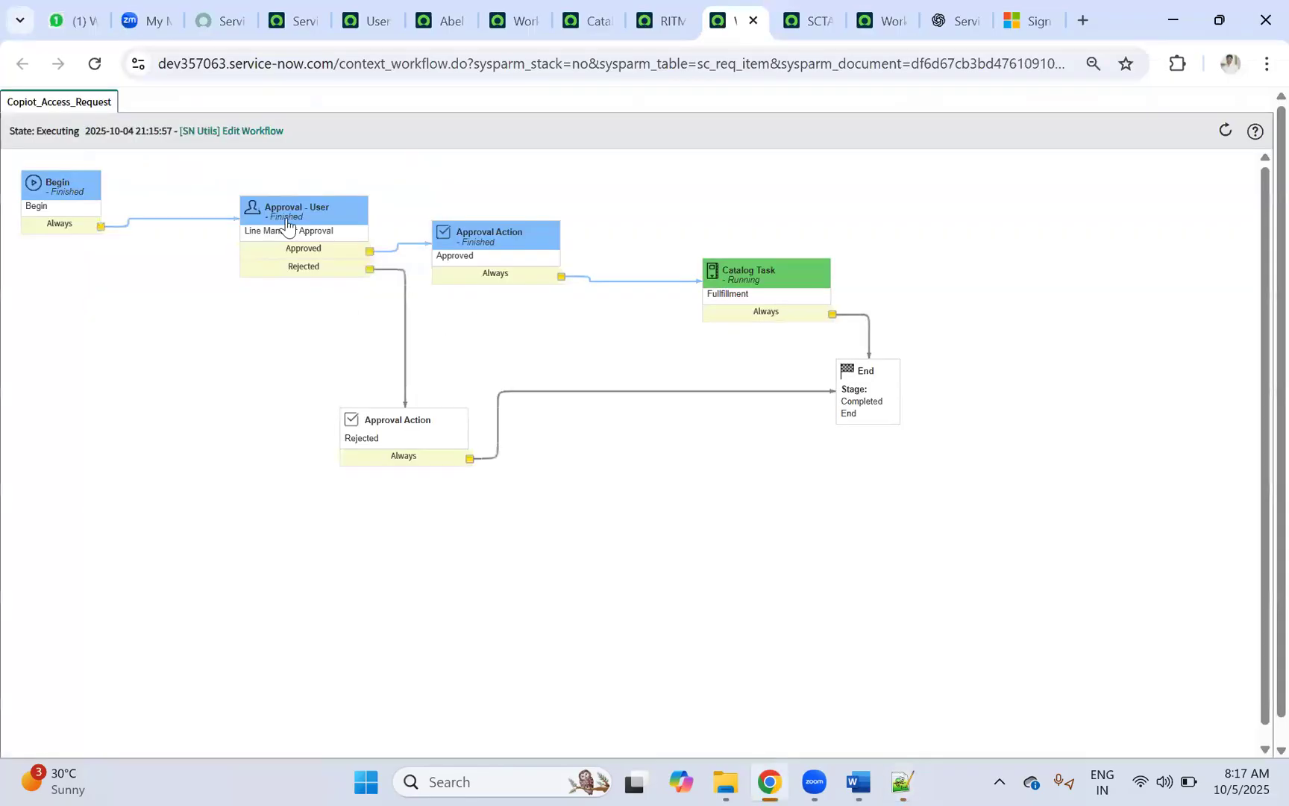
mouse_move(288, 246)
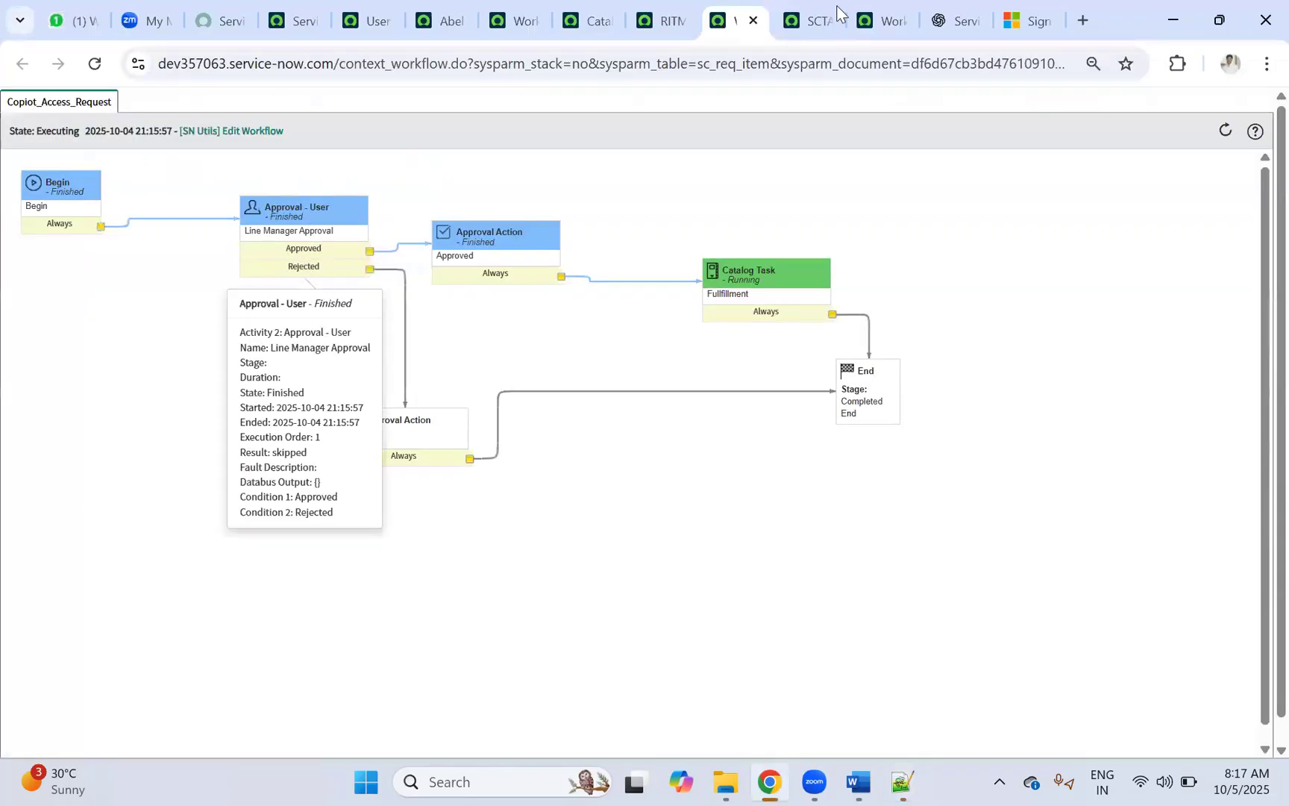
left_click(809, 21)
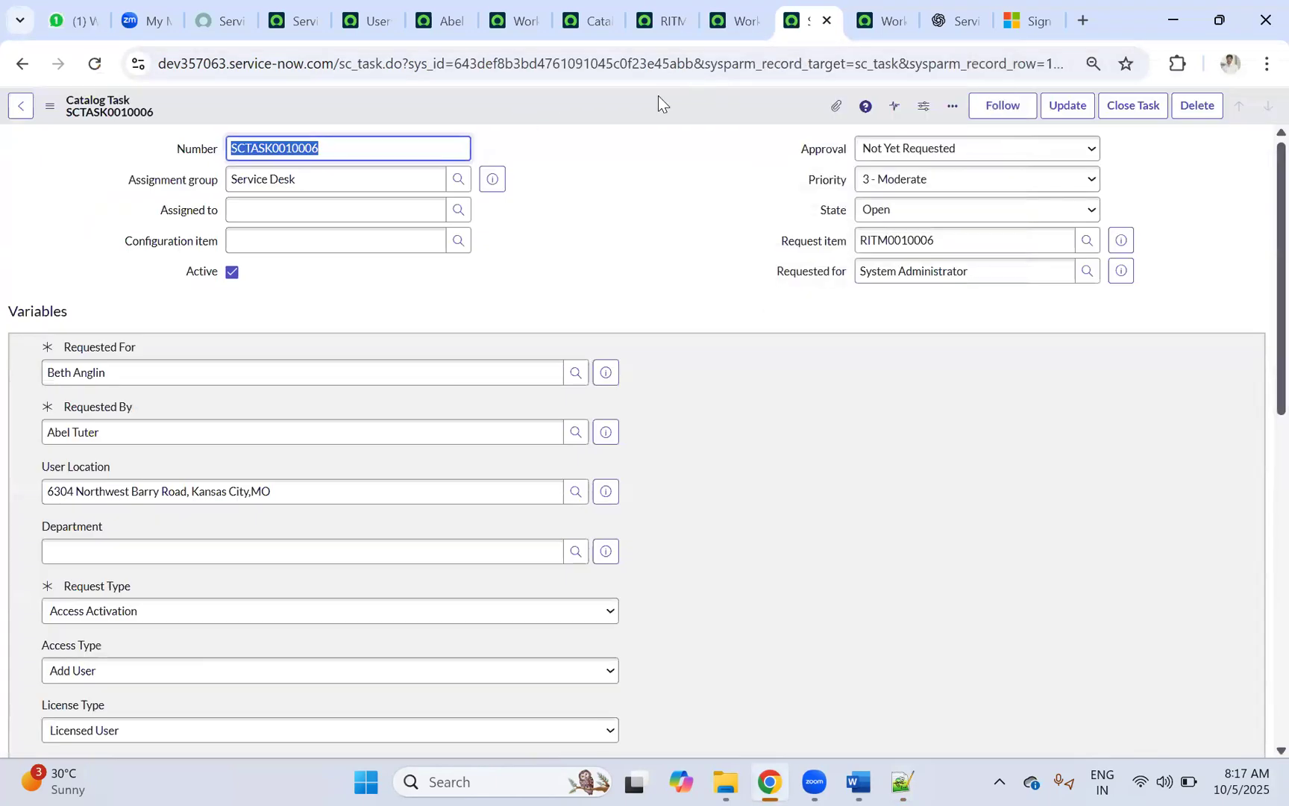
left_click(732, 17)
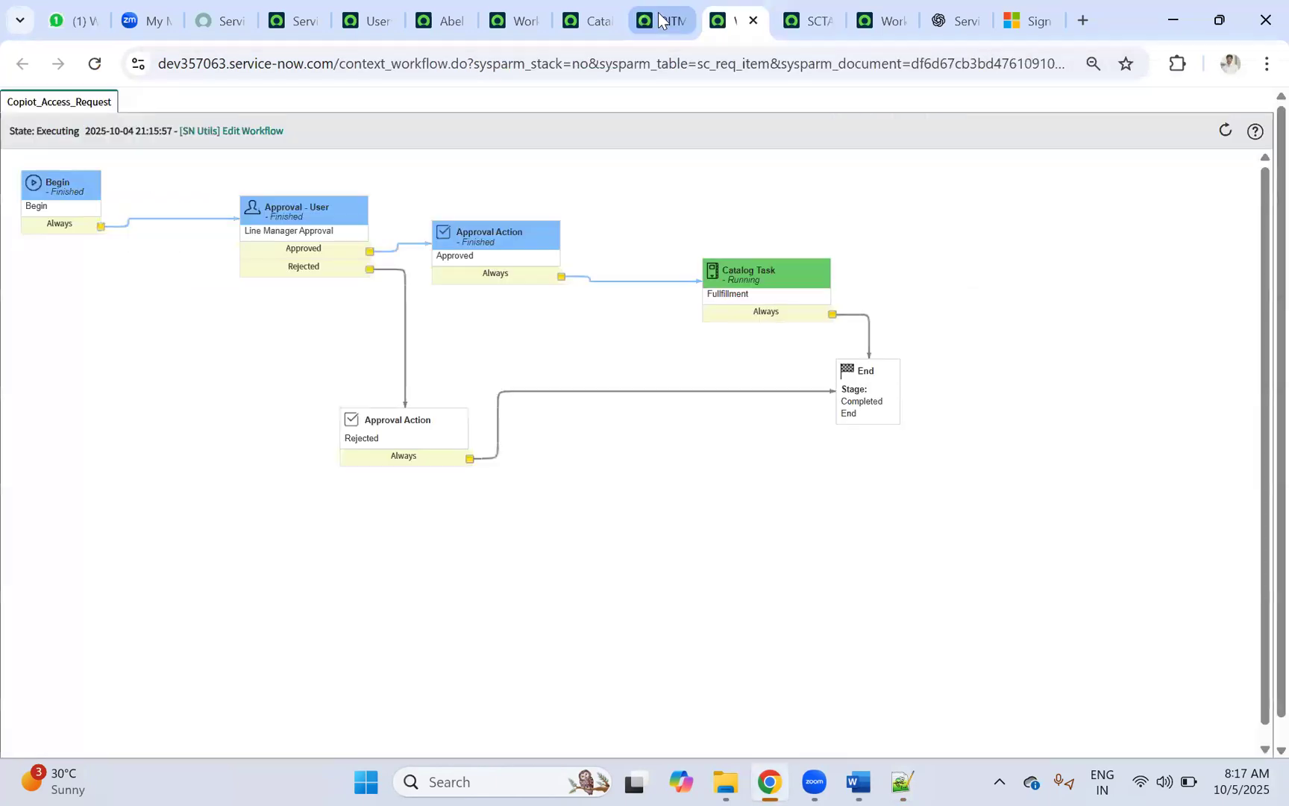
left_click(662, 12)
left_click(588, 21)
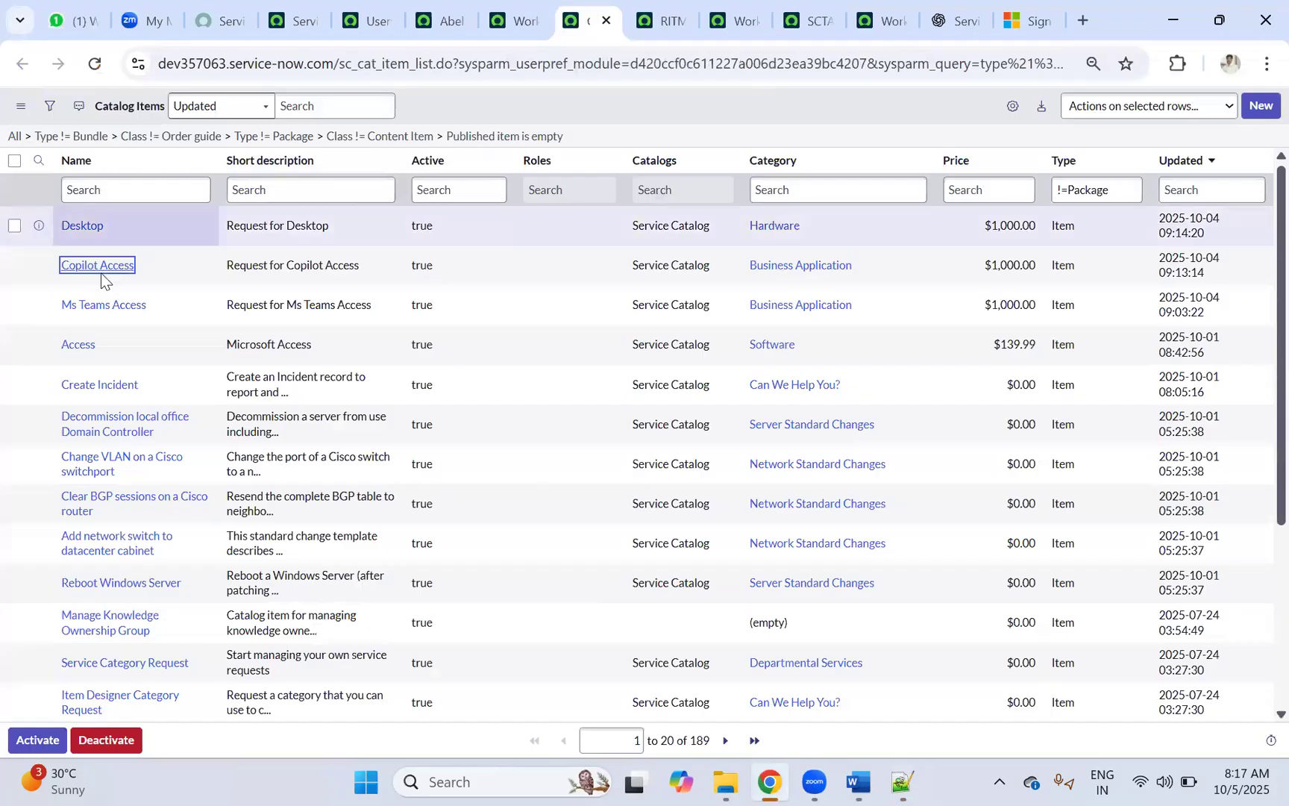
left_click(90, 267, "ctrl")
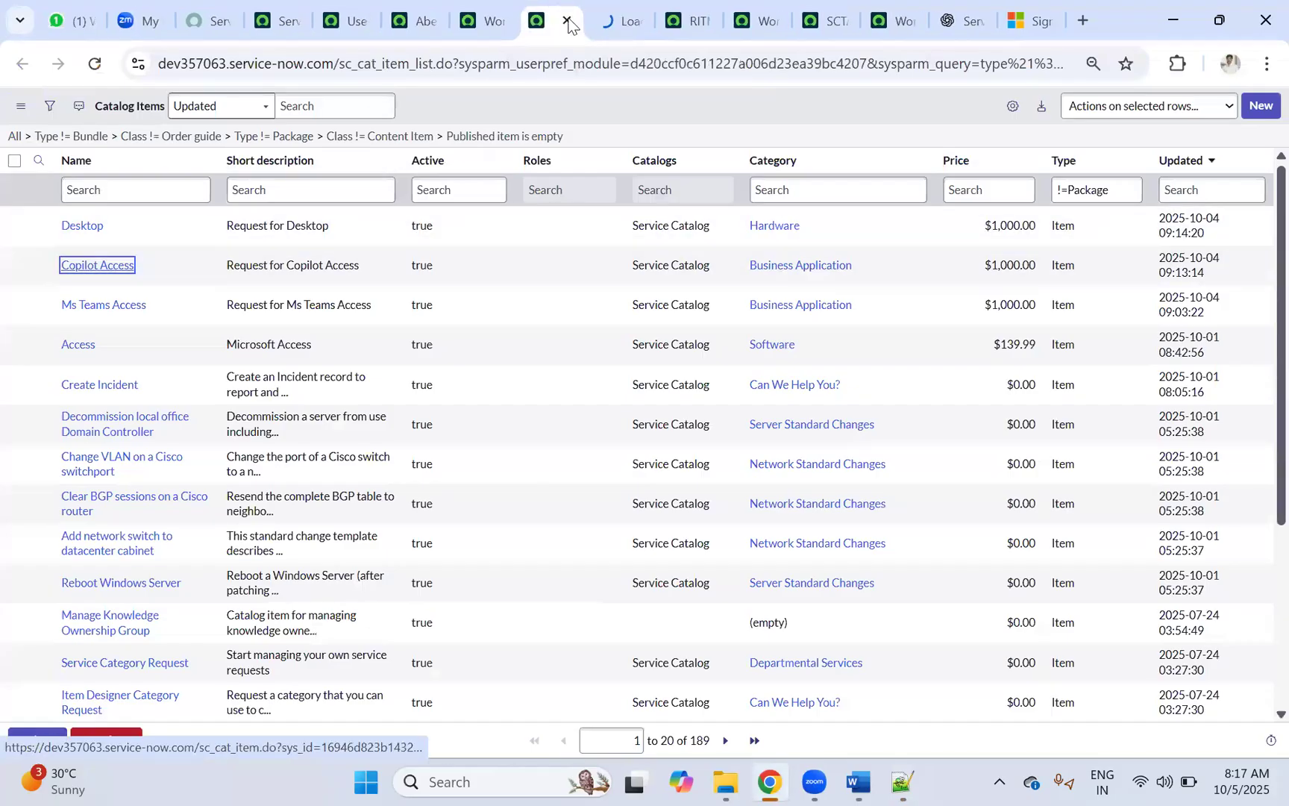
left_click(617, 21)
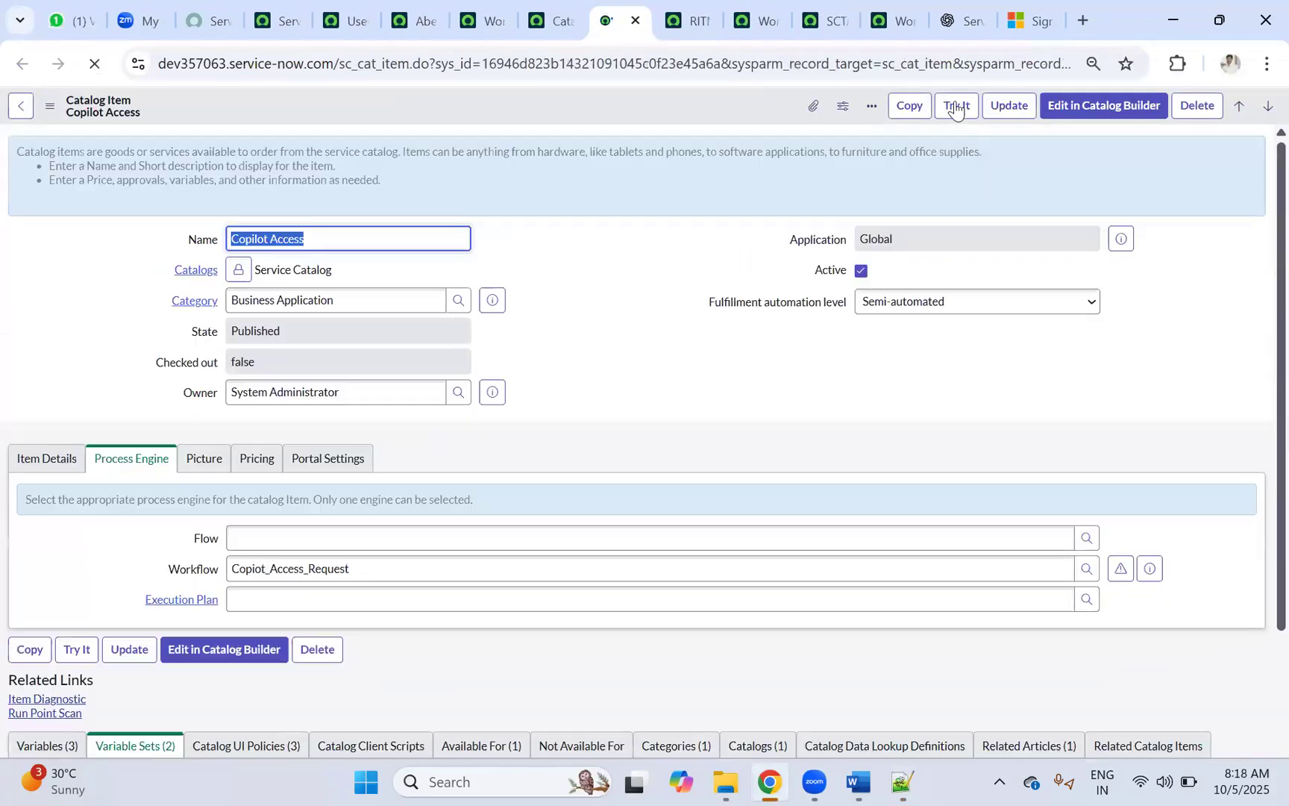
Step: Try the Copilot Access item and fill in the Requested For and Requested By users
left_click(956, 105)
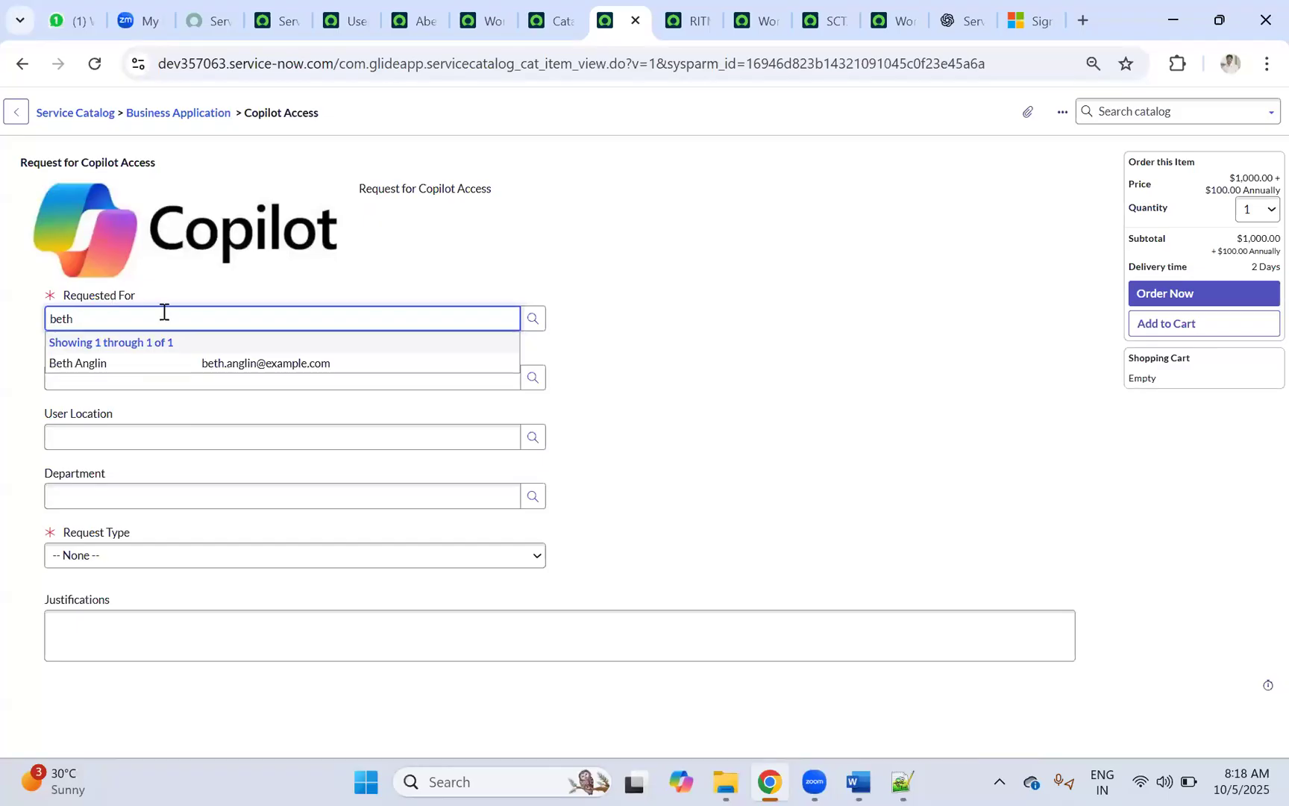
left_click(97, 370)
left_click(97, 377)
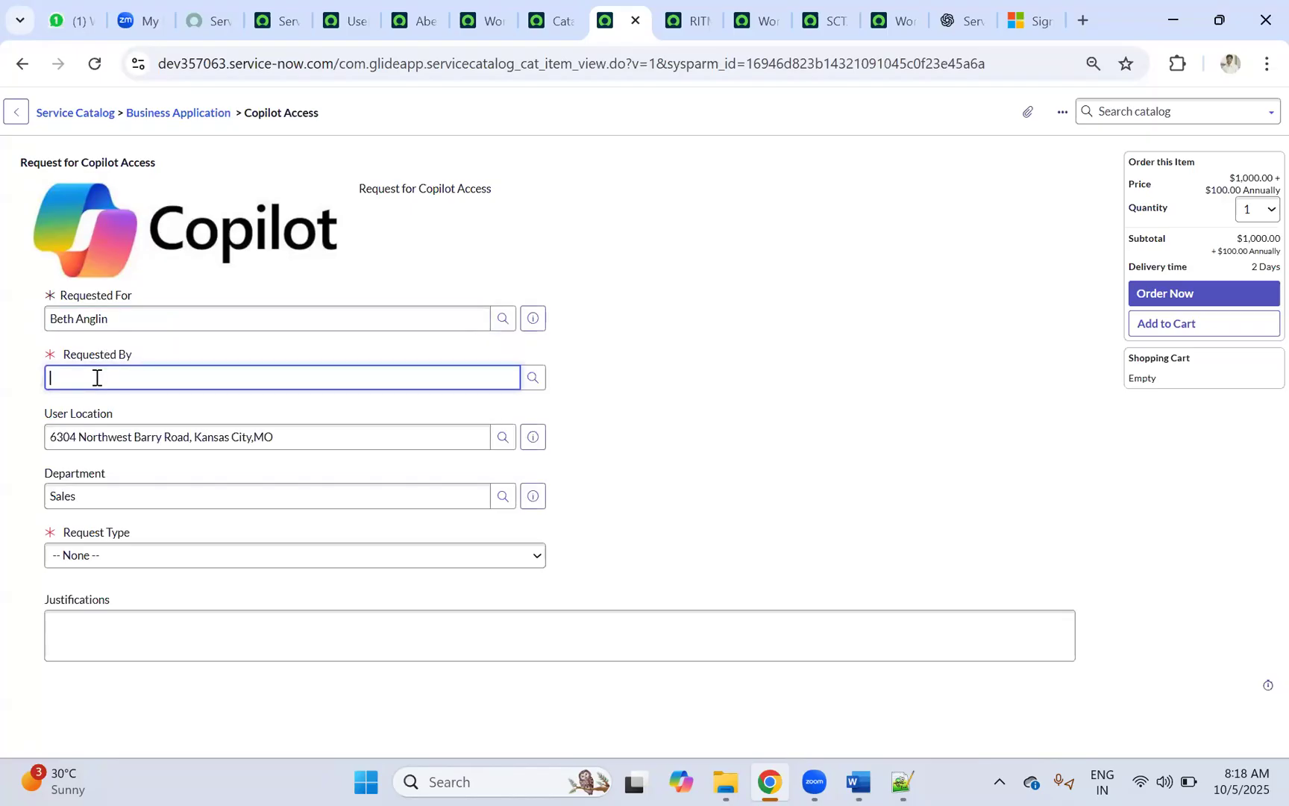
type("Ab")
left_click(57, 420)
Step: Choose Access Activation, Add User and Licensed User, enter justification 'test', and order it
left_click(97, 561)
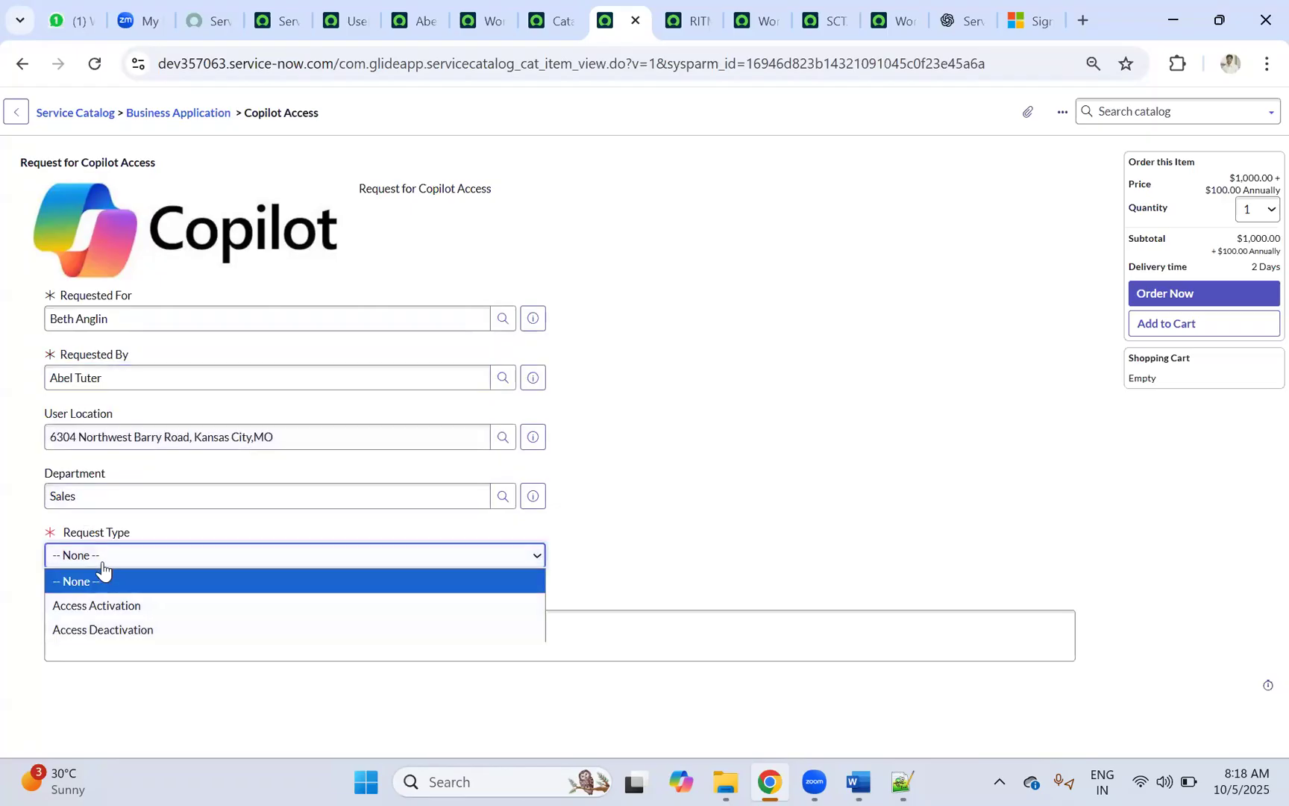
left_click(101, 606)
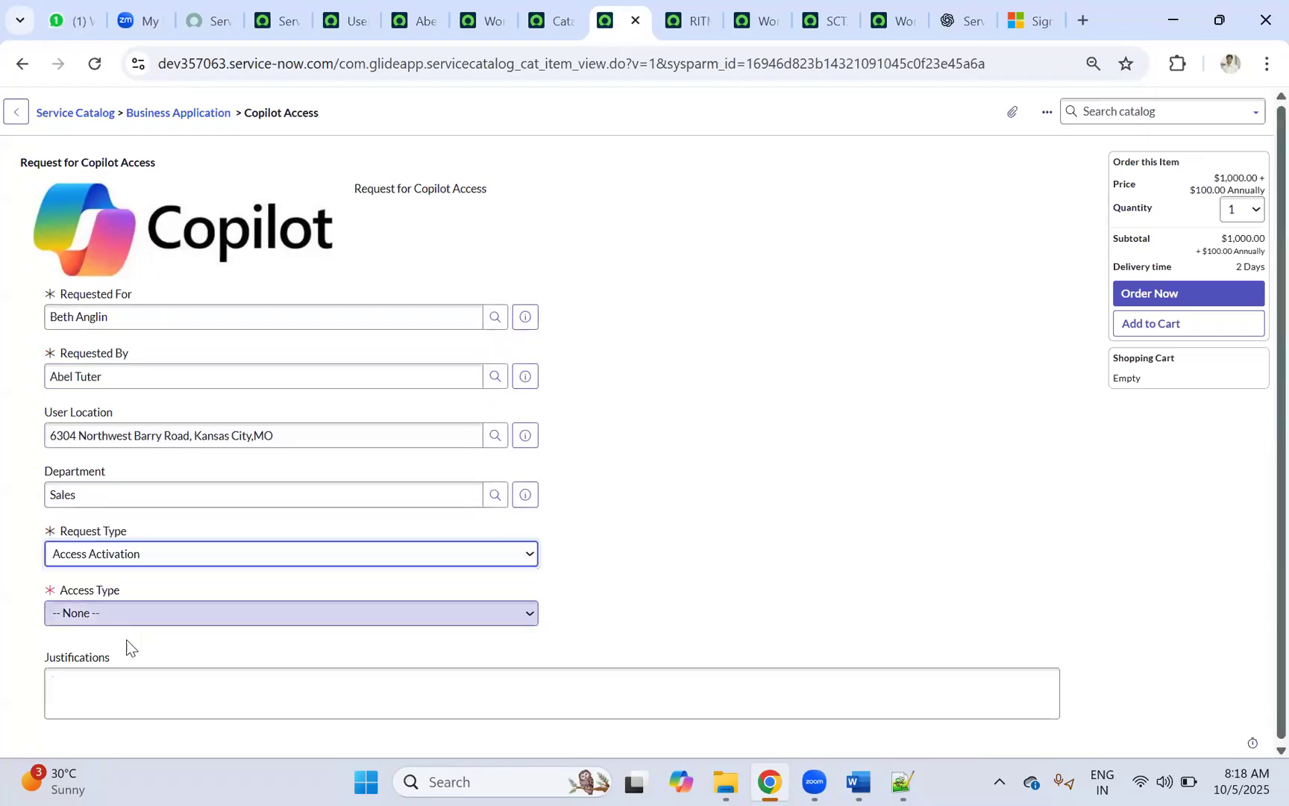
left_click(115, 612)
left_click(82, 663)
left_click(108, 673)
left_click(97, 631)
scroll(95, 682, "down", 1)
left_click(155, 675)
type("test")
left_click(1129, 236)
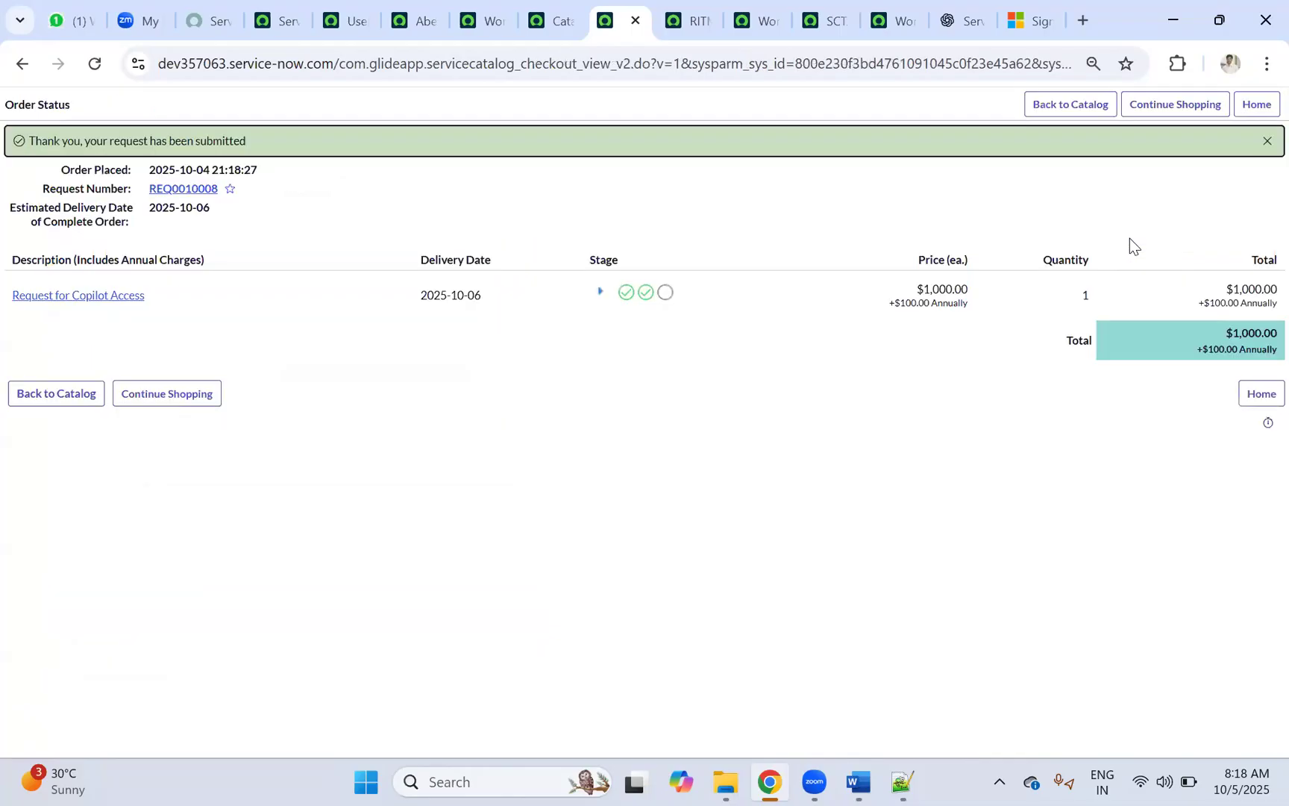
Step: Open RITM0010008, check its running workflow, then list its pending approver
left_click(64, 297)
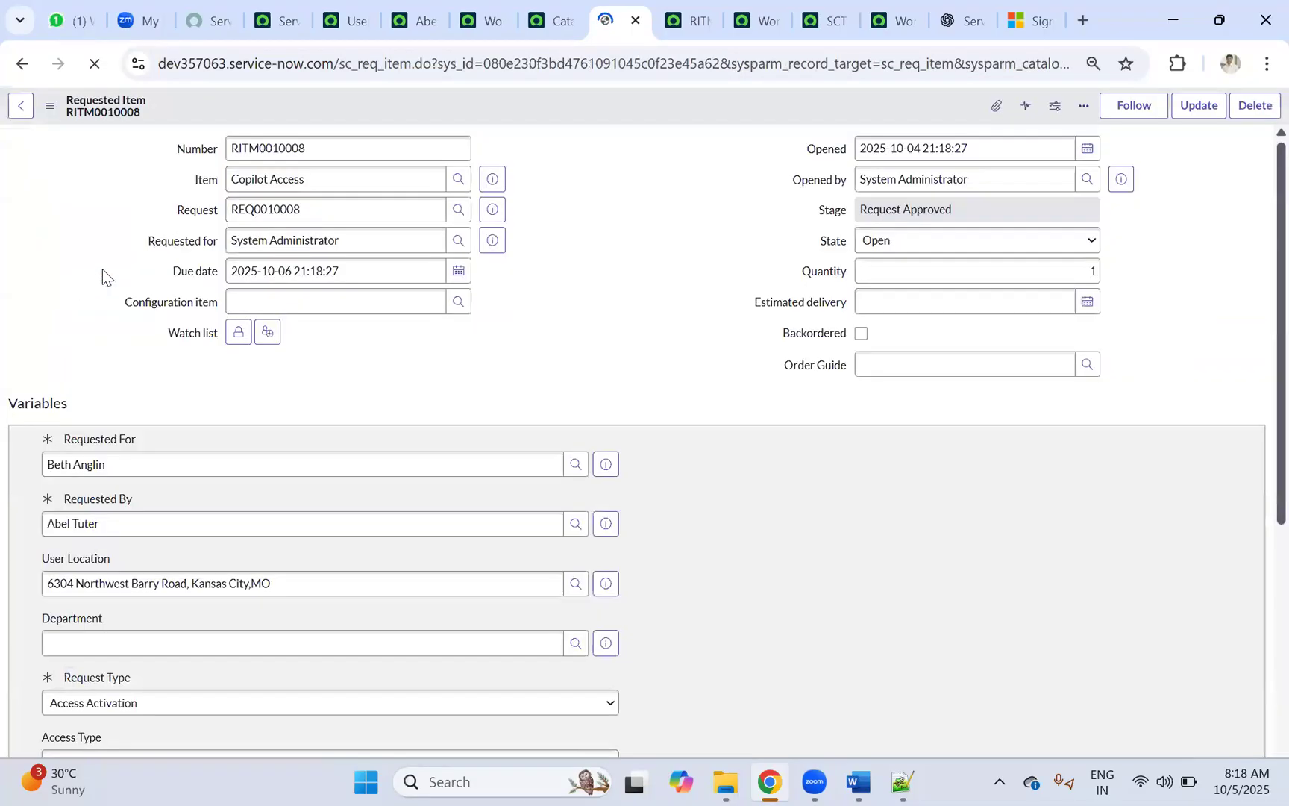
scroll(170, 276, "down", 7)
scroll(139, 542, "down", 5)
left_click(32, 454)
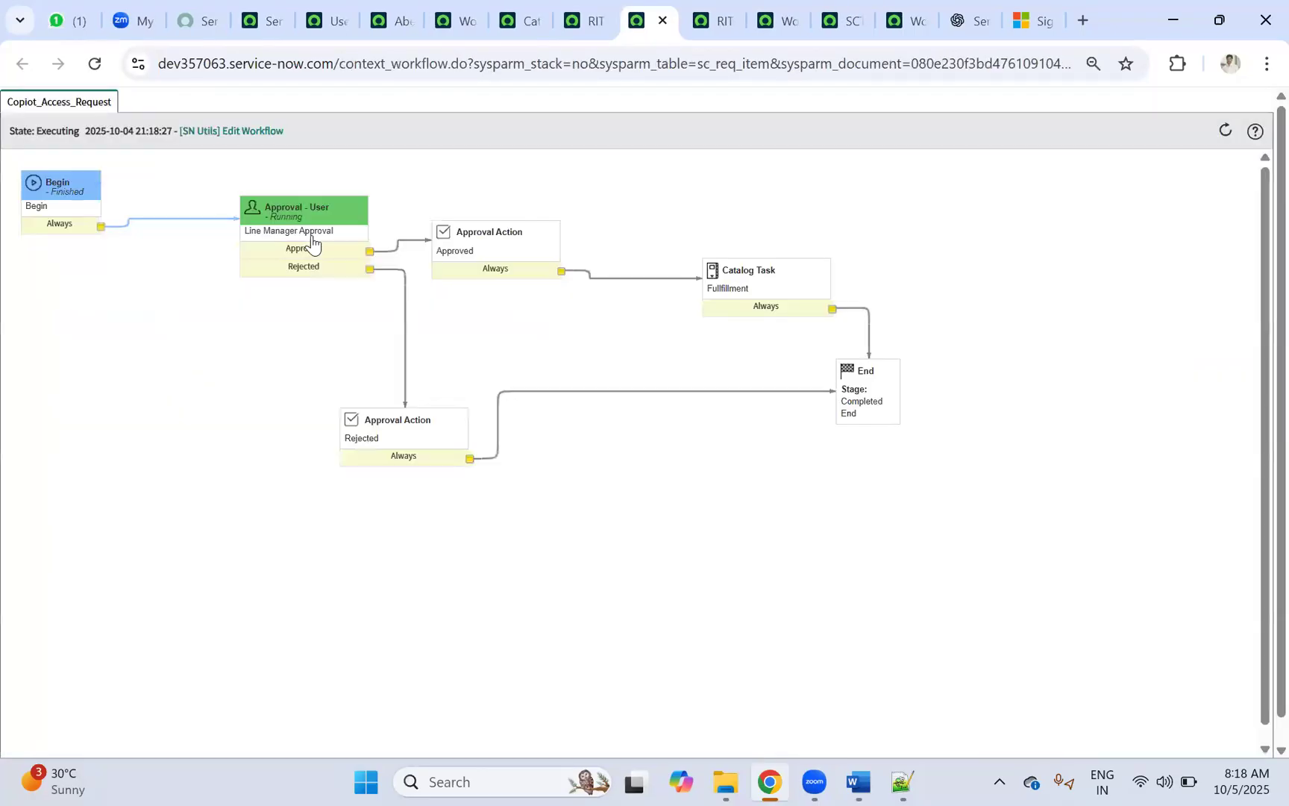
mouse_move(311, 241)
left_click(585, 19)
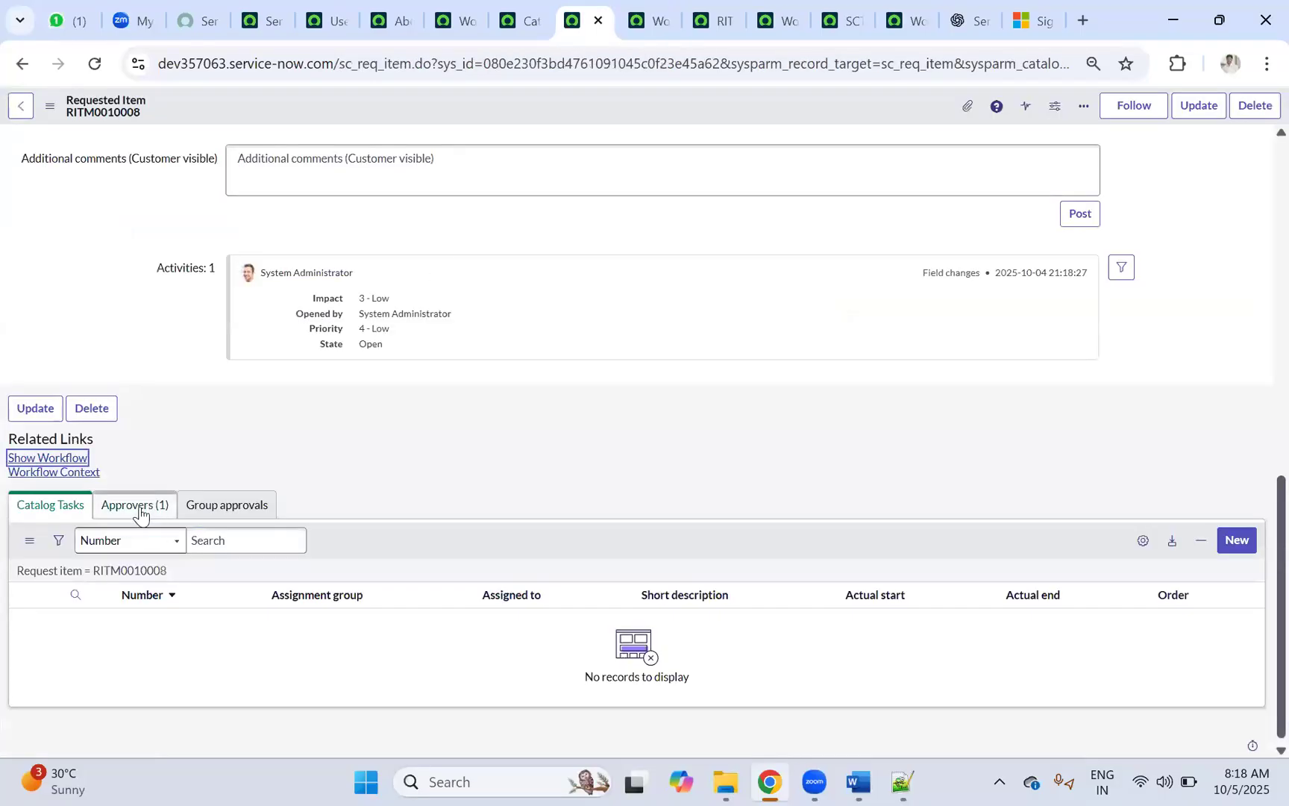
left_click(127, 513)
Step: Reject RITM0010008's pending approval with the comment 'test'
left_click(115, 649)
left_click(284, 181)
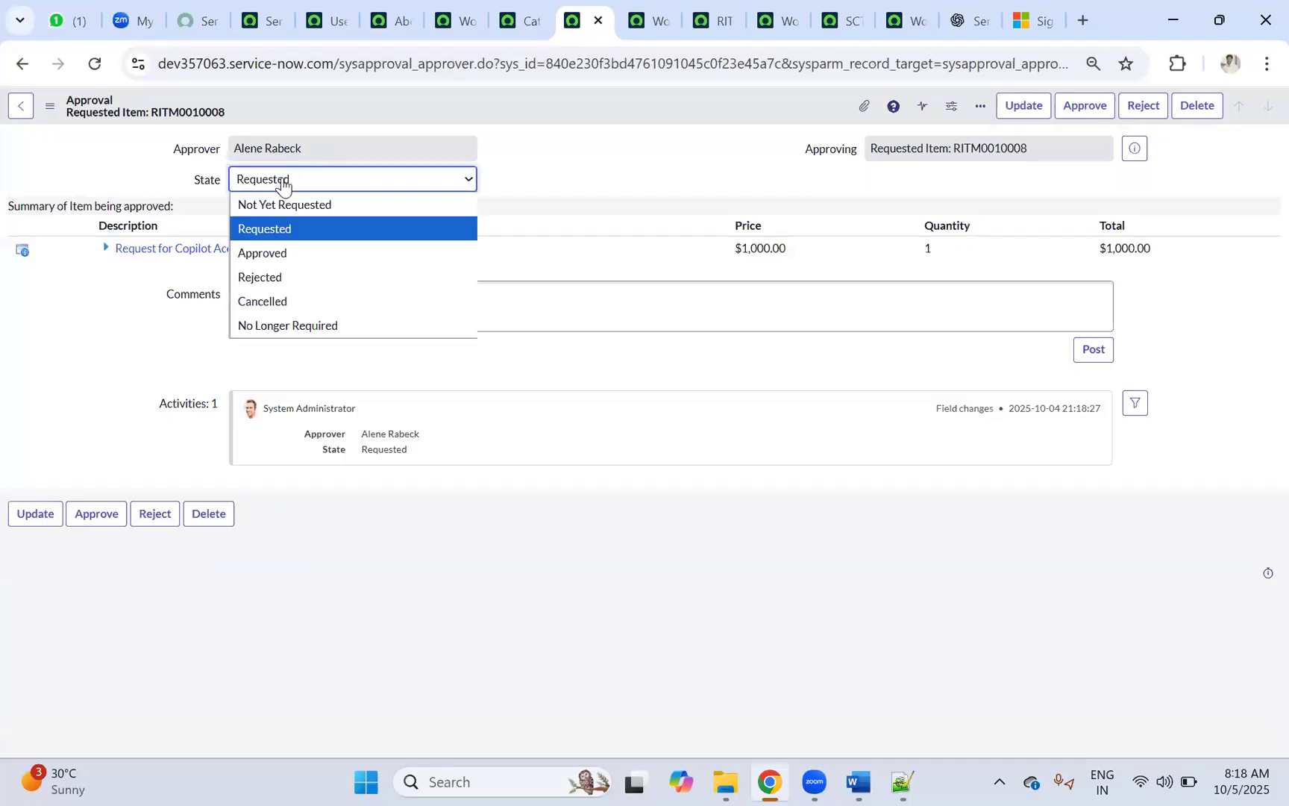
left_click(529, 236)
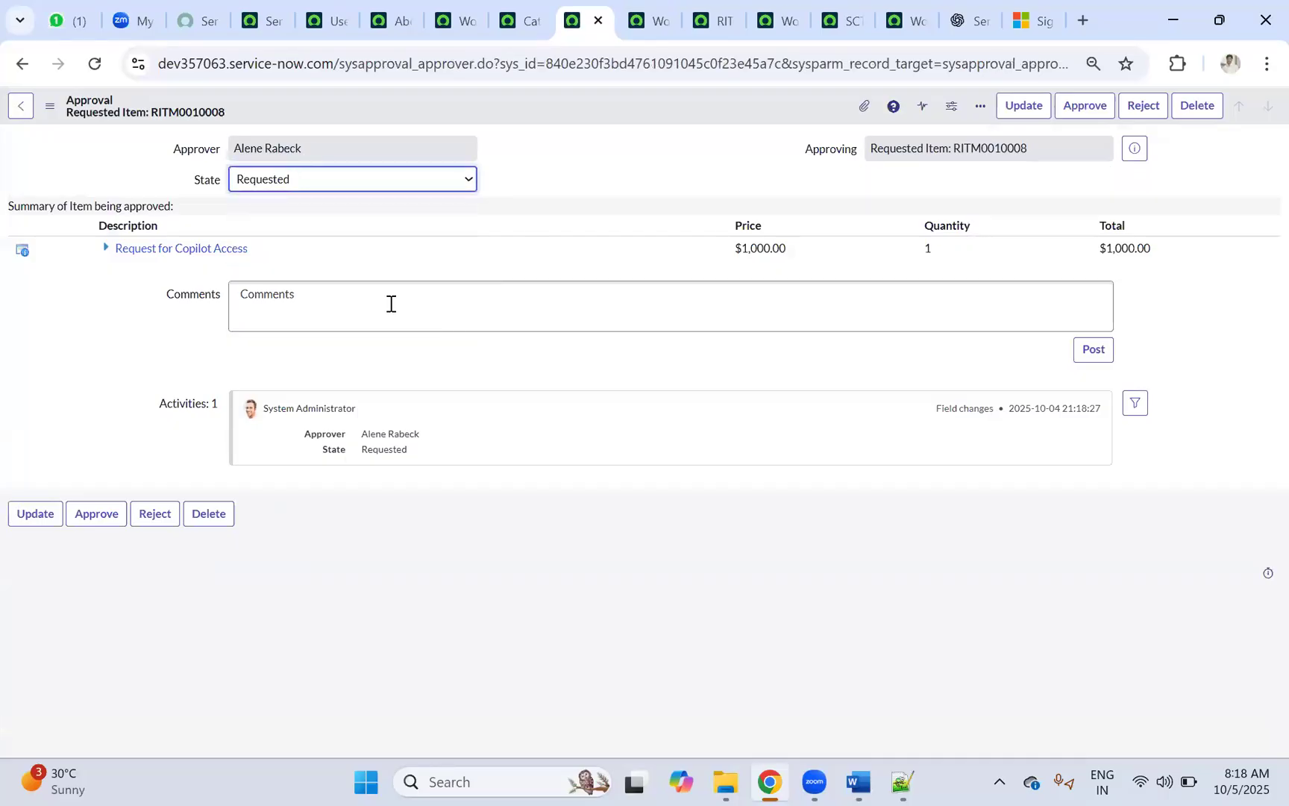
left_click(390, 304)
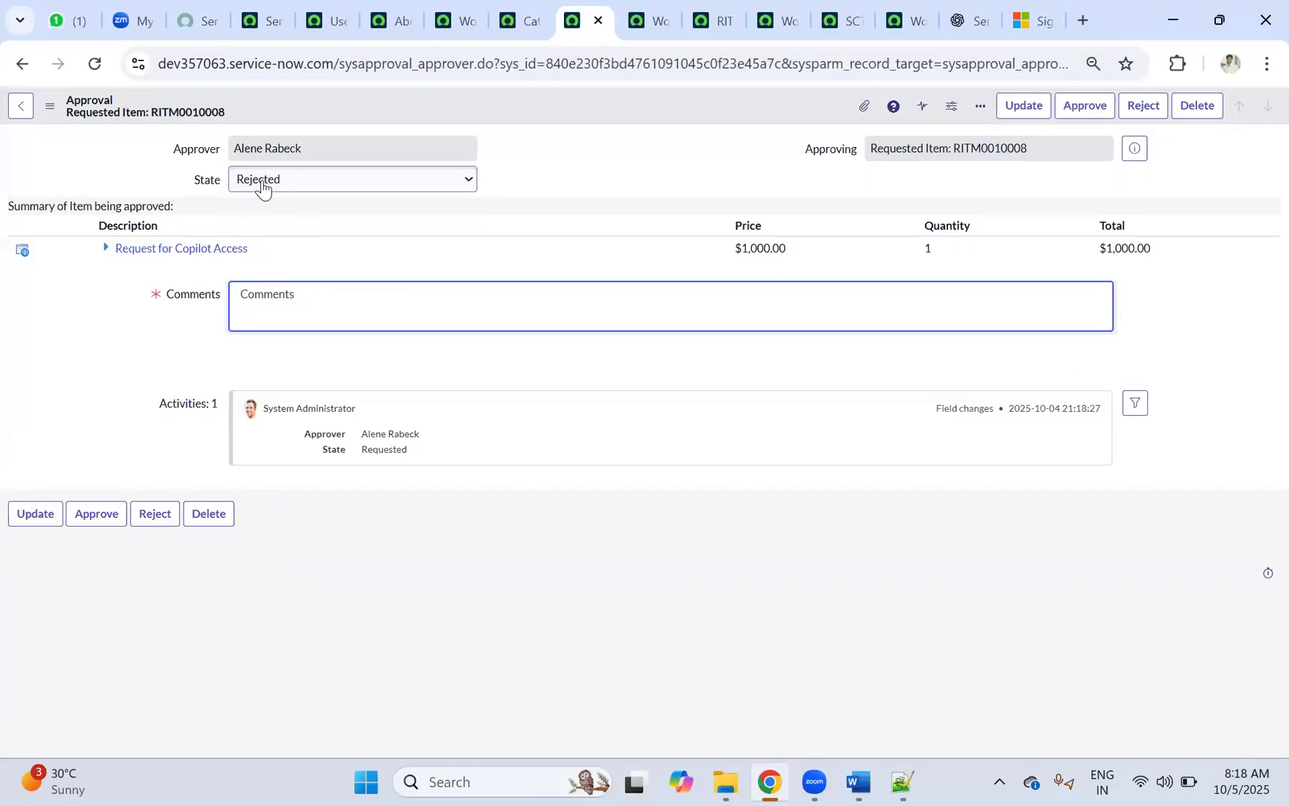
type("test")
right_click(600, 102)
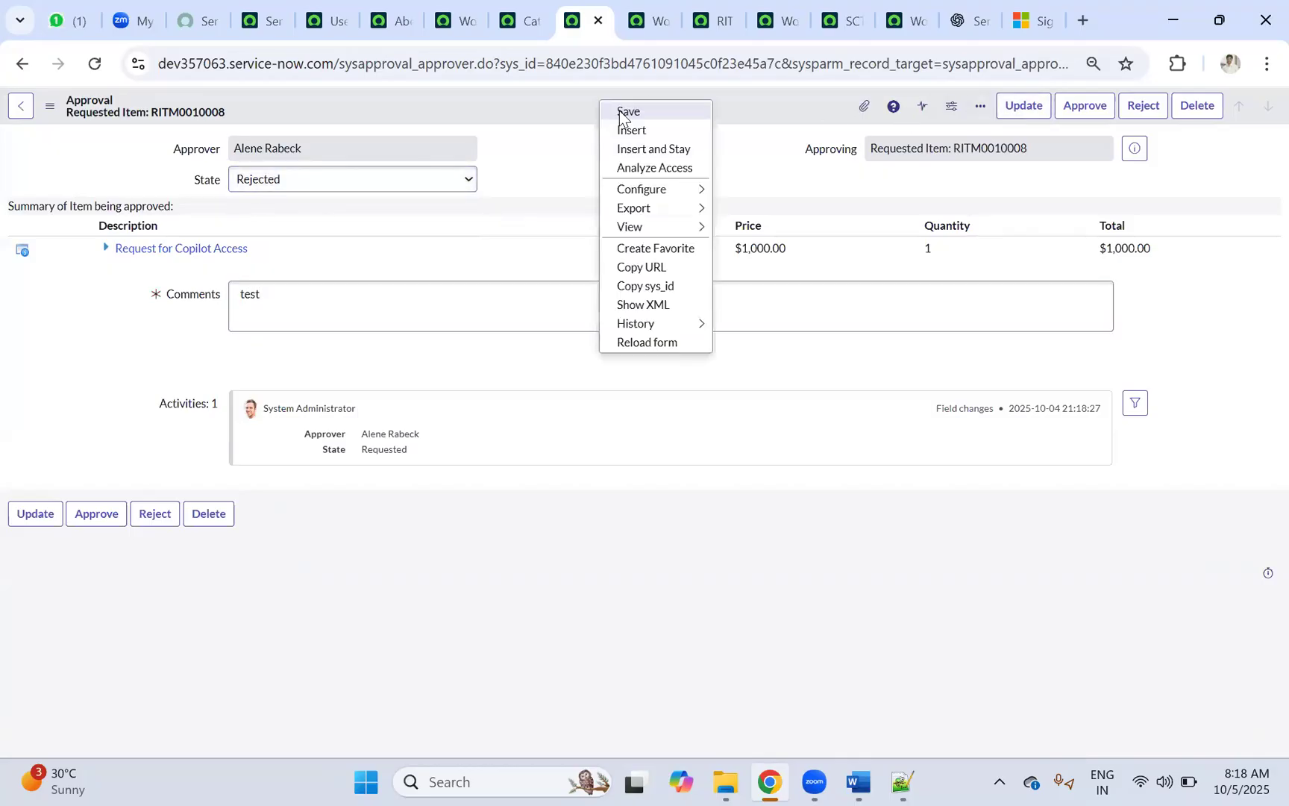
key("ctrl+a")
left_click(1142, 106)
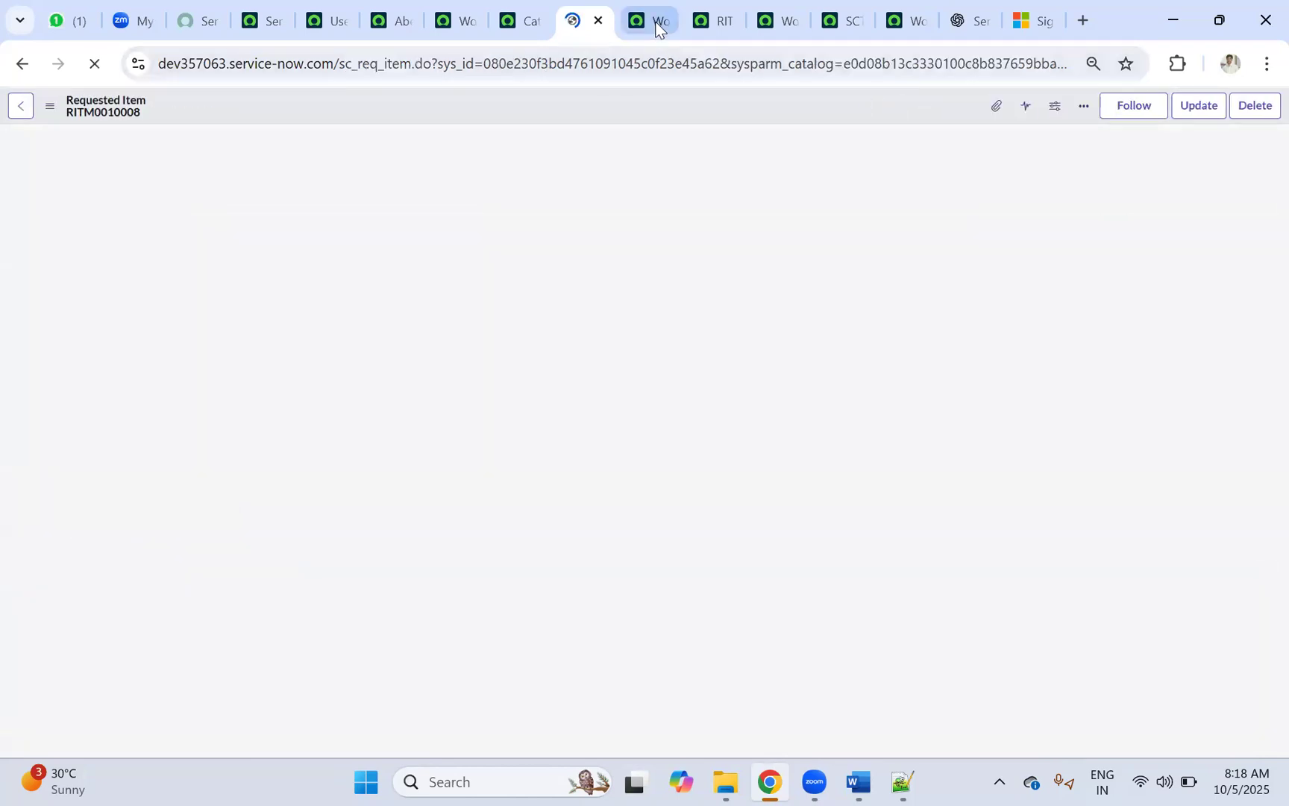
Step: Refresh the workflow, then confirm RITM0010008 is Closed Complete with its approver Rejected
left_click(652, 23)
left_click(95, 63)
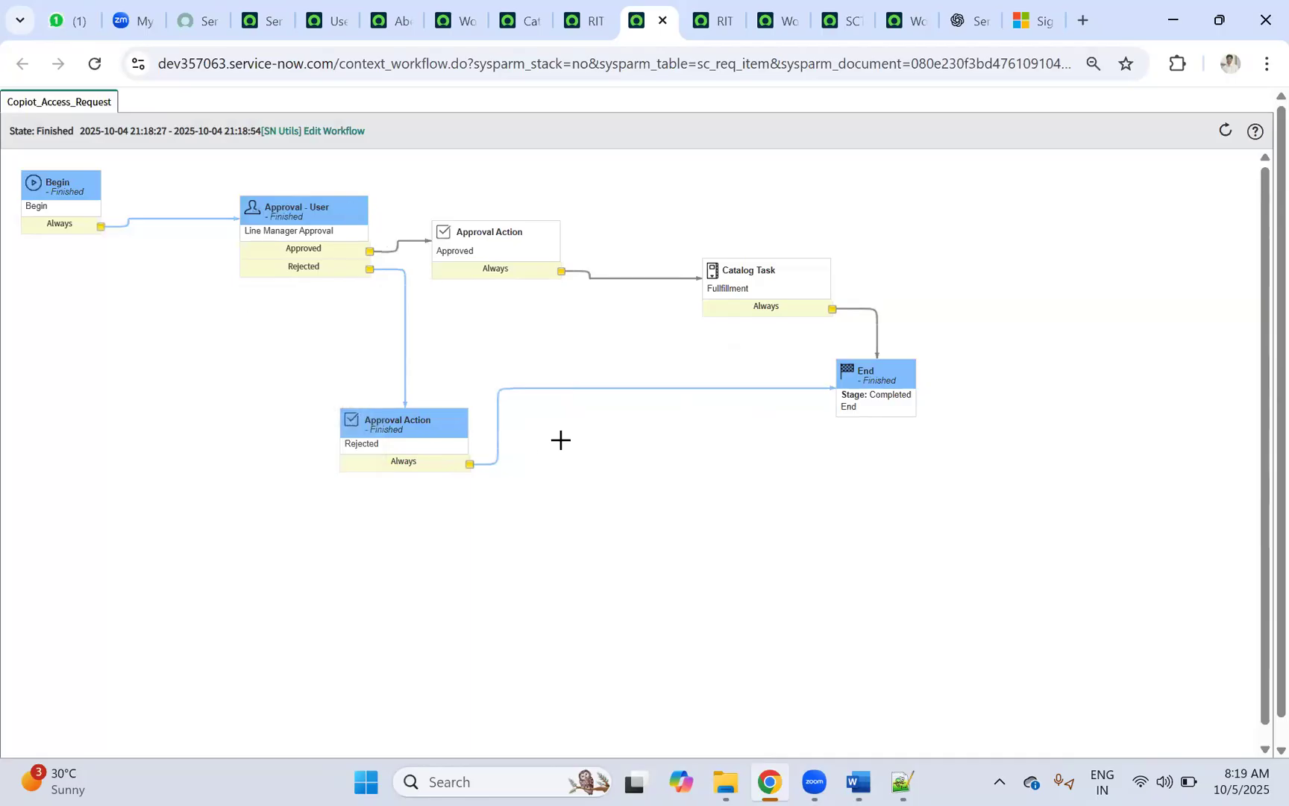
mouse_move(902, 423)
left_click(572, 24)
scroll(631, 244, "down", 4)
scroll(631, 244, "up", 3)
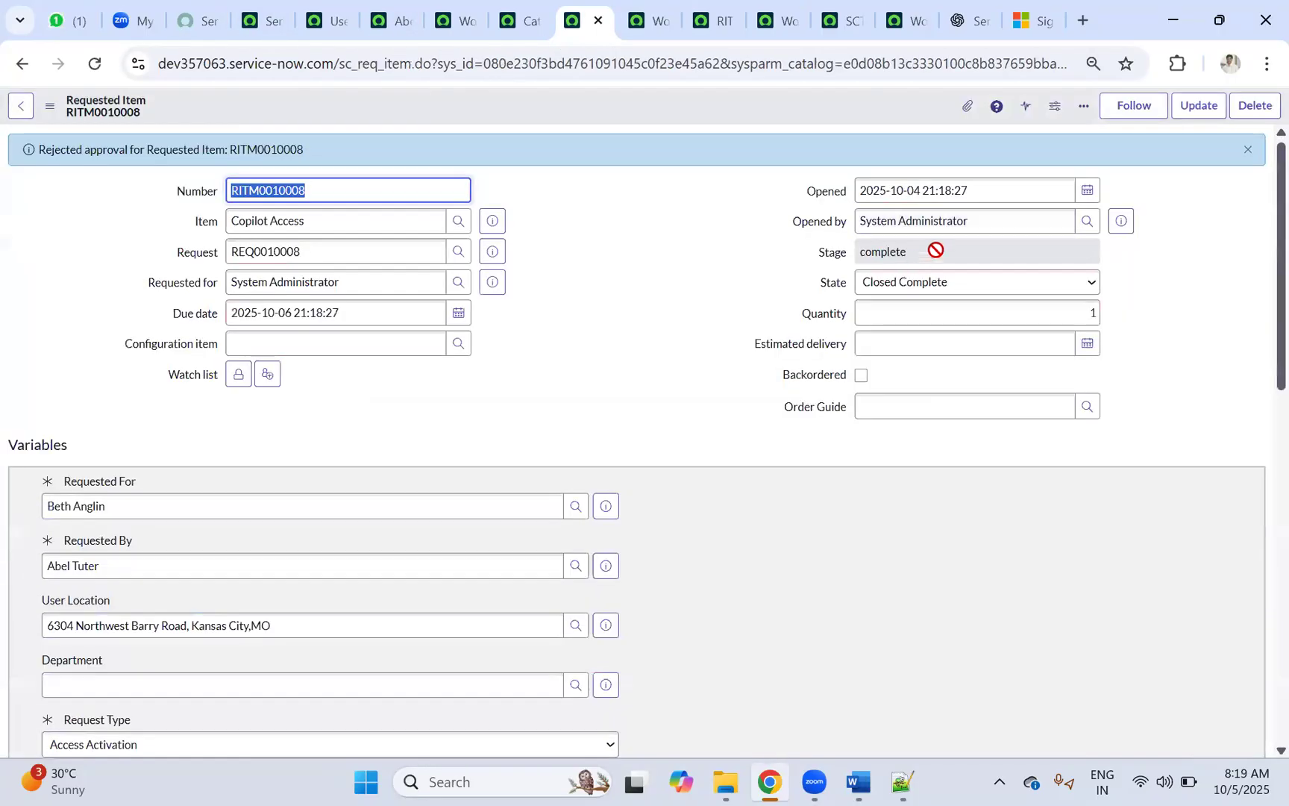
left_click(838, 249)
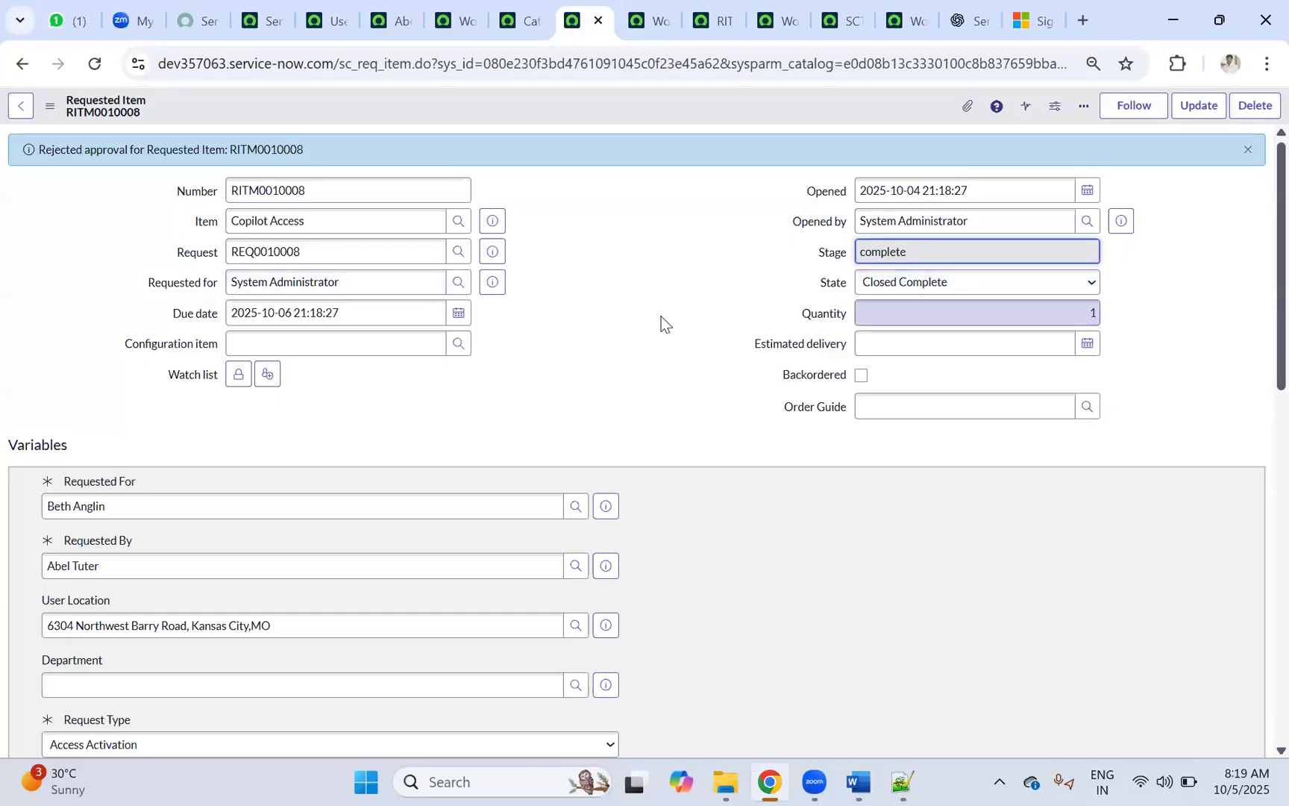
scroll(642, 302, "down", 15)
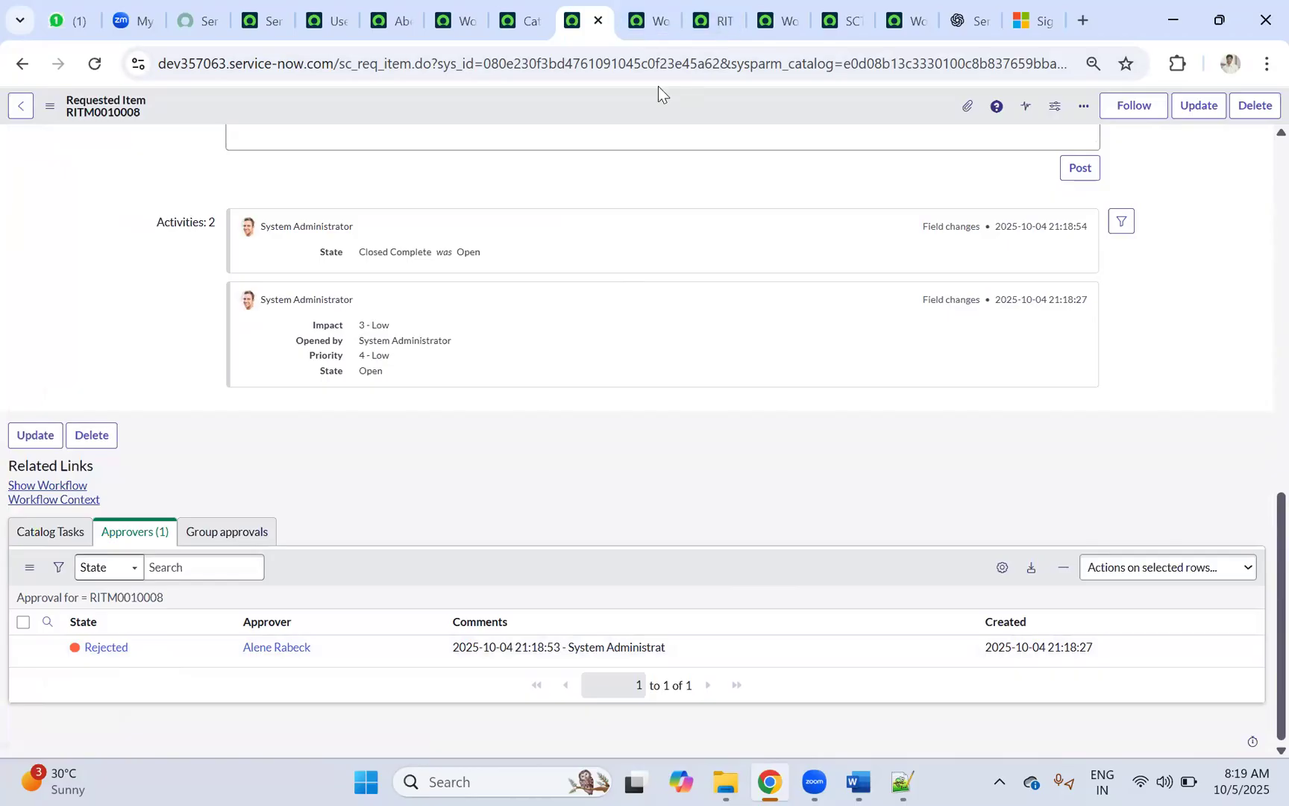
Step: Compare the open tabs, ending on an earlier request's workflow with its Fulfillment task running
left_click(643, 21)
left_click(731, 23)
left_click(799, 23)
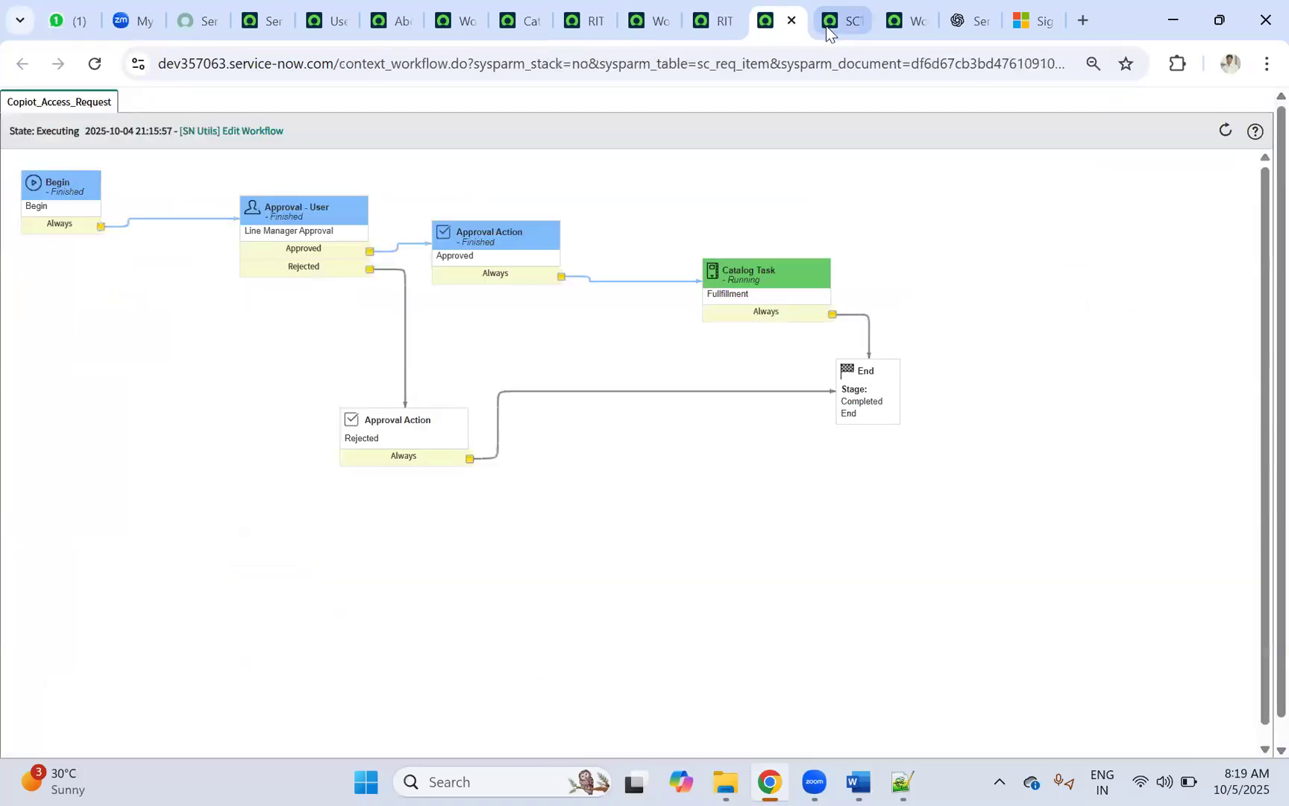
left_click(828, 27)
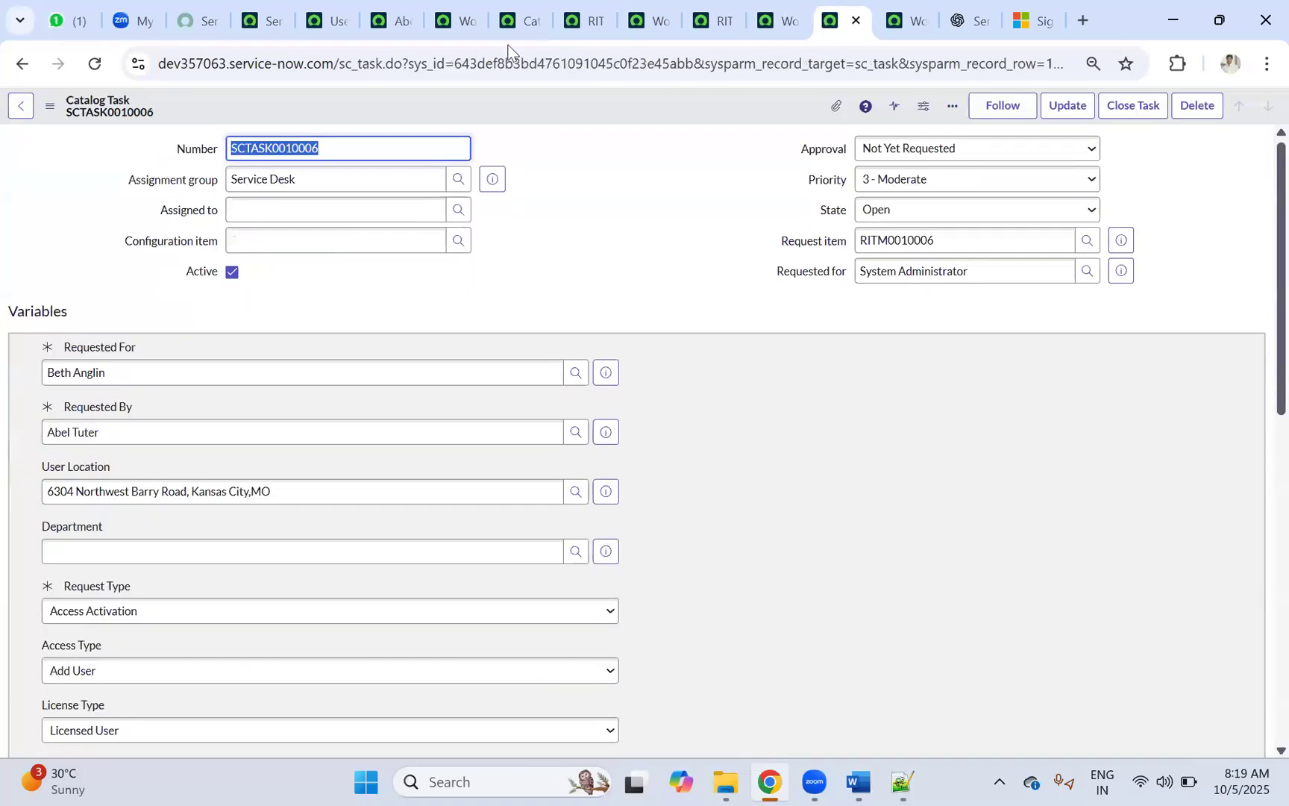
left_click(388, 23)
left_click(447, 21)
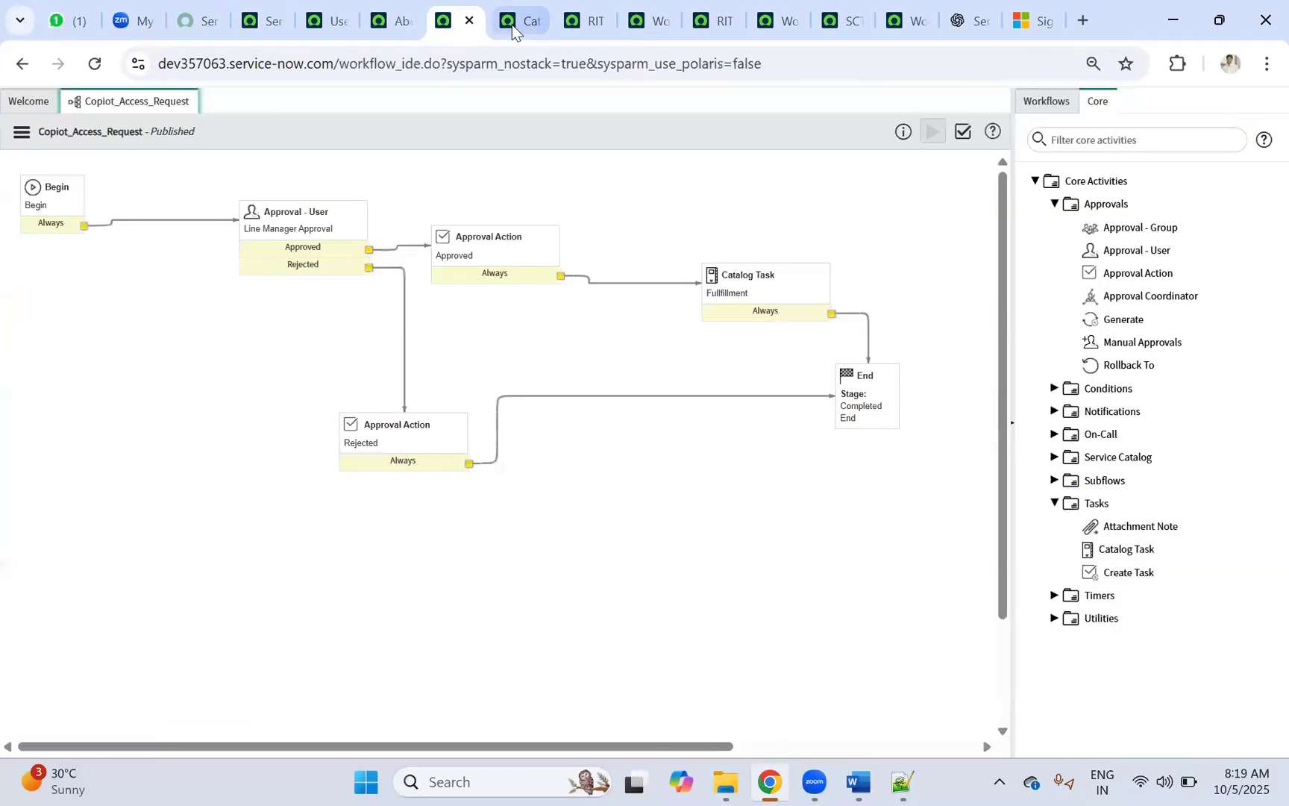
left_click(585, 20)
left_click(647, 21)
left_click(713, 21)
left_click(778, 21)
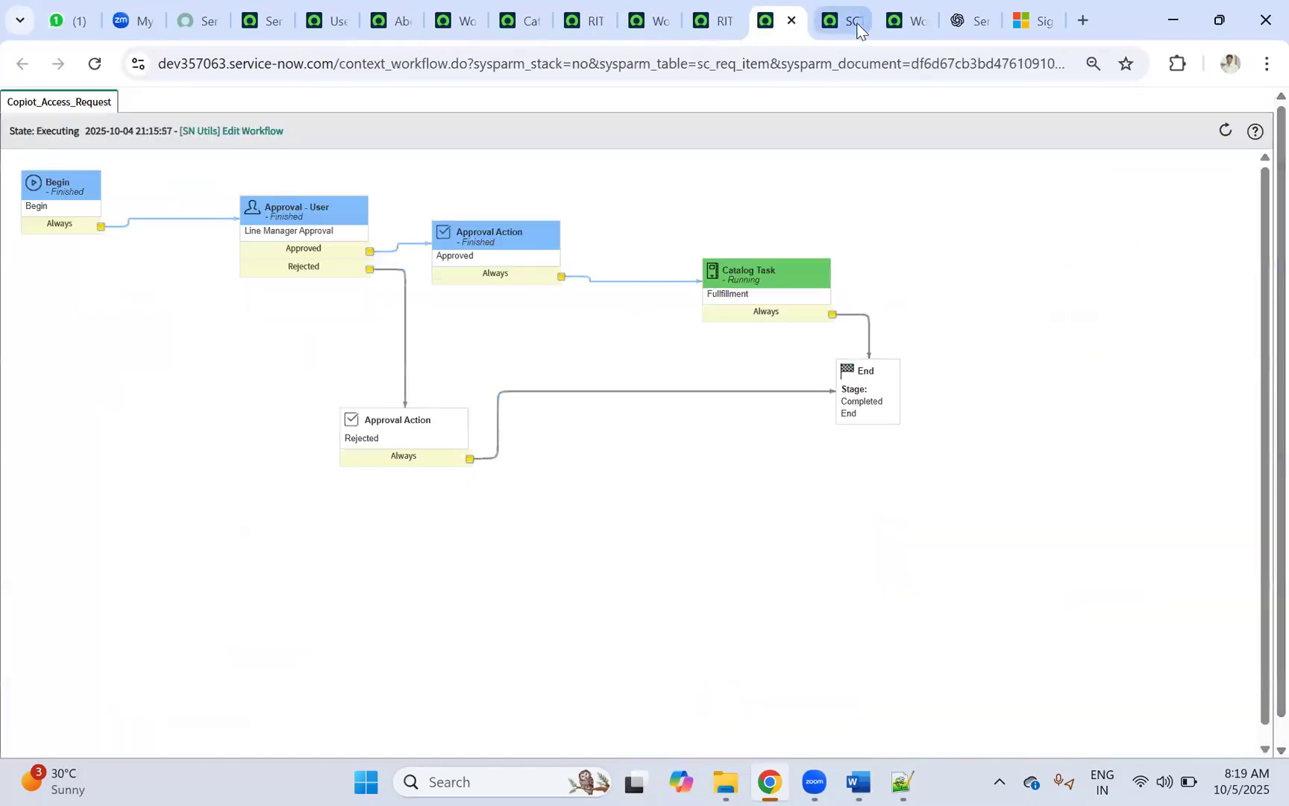
left_click(850, 22)
left_click(906, 21)
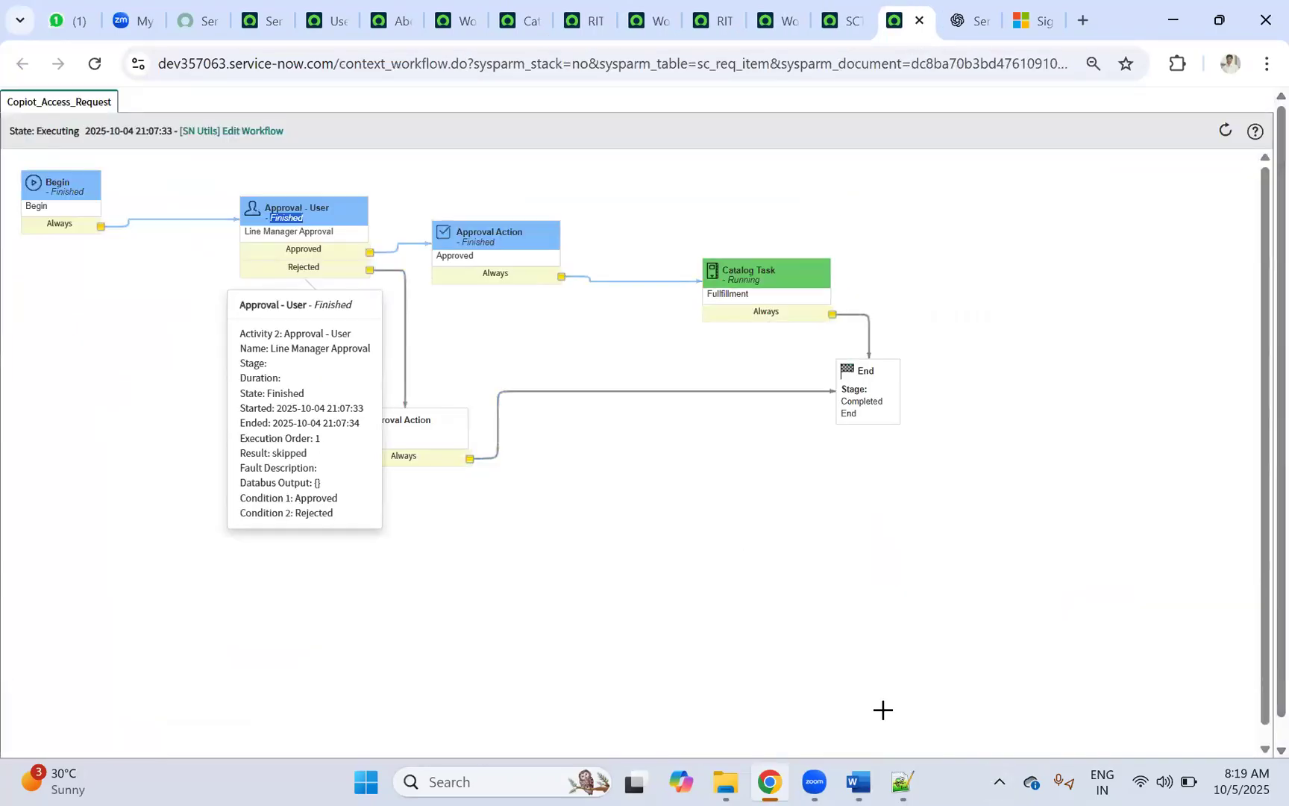
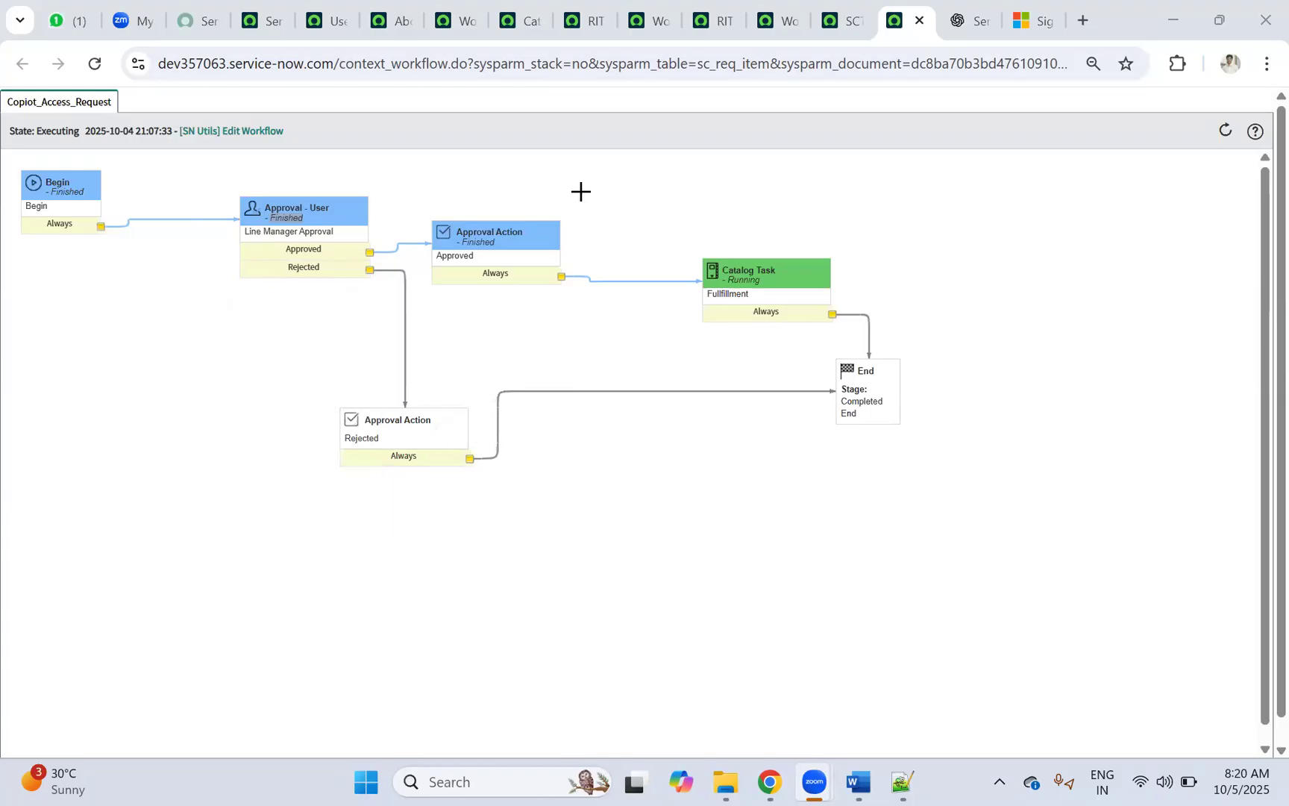
Step: Return from the workflow diagram to the ServiceNow home tab and open the All navigator
mouse_move(293, 227)
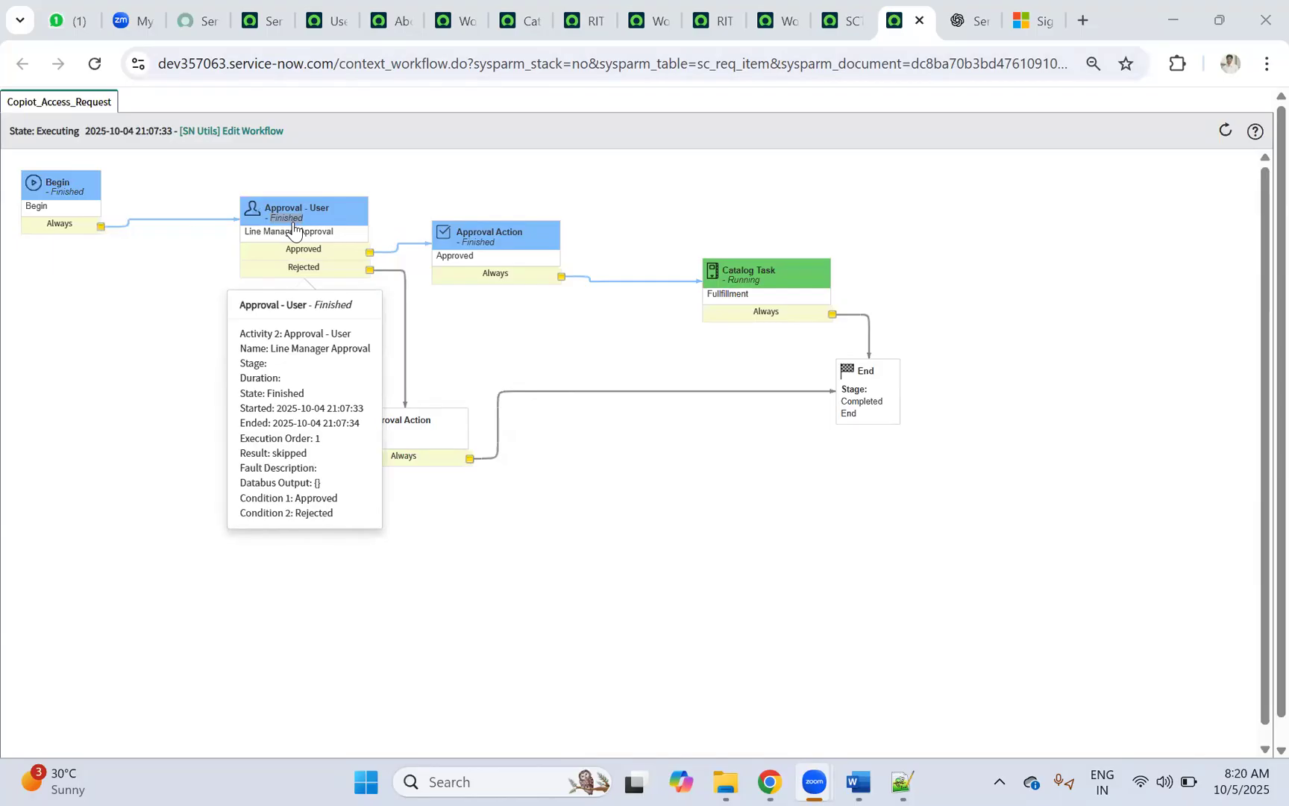
left_click(263, 16)
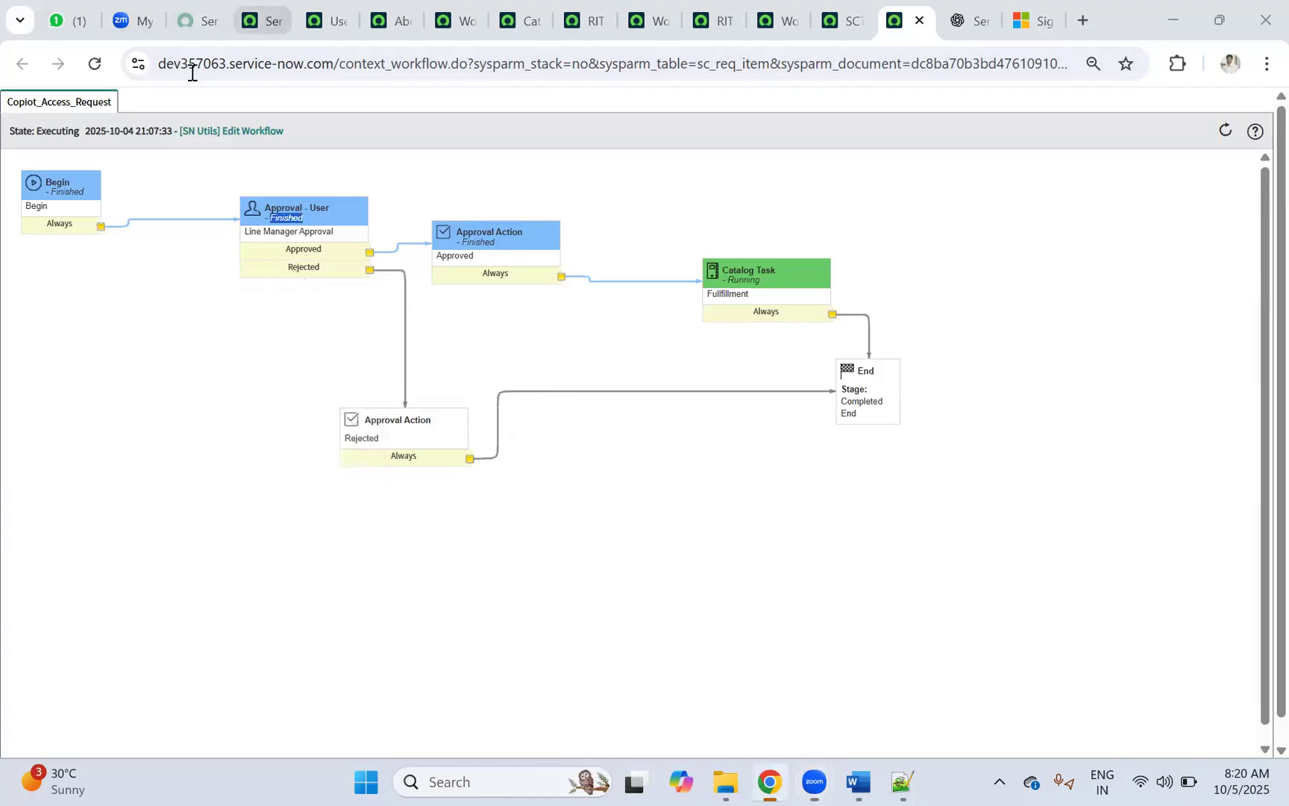
left_click(173, 112)
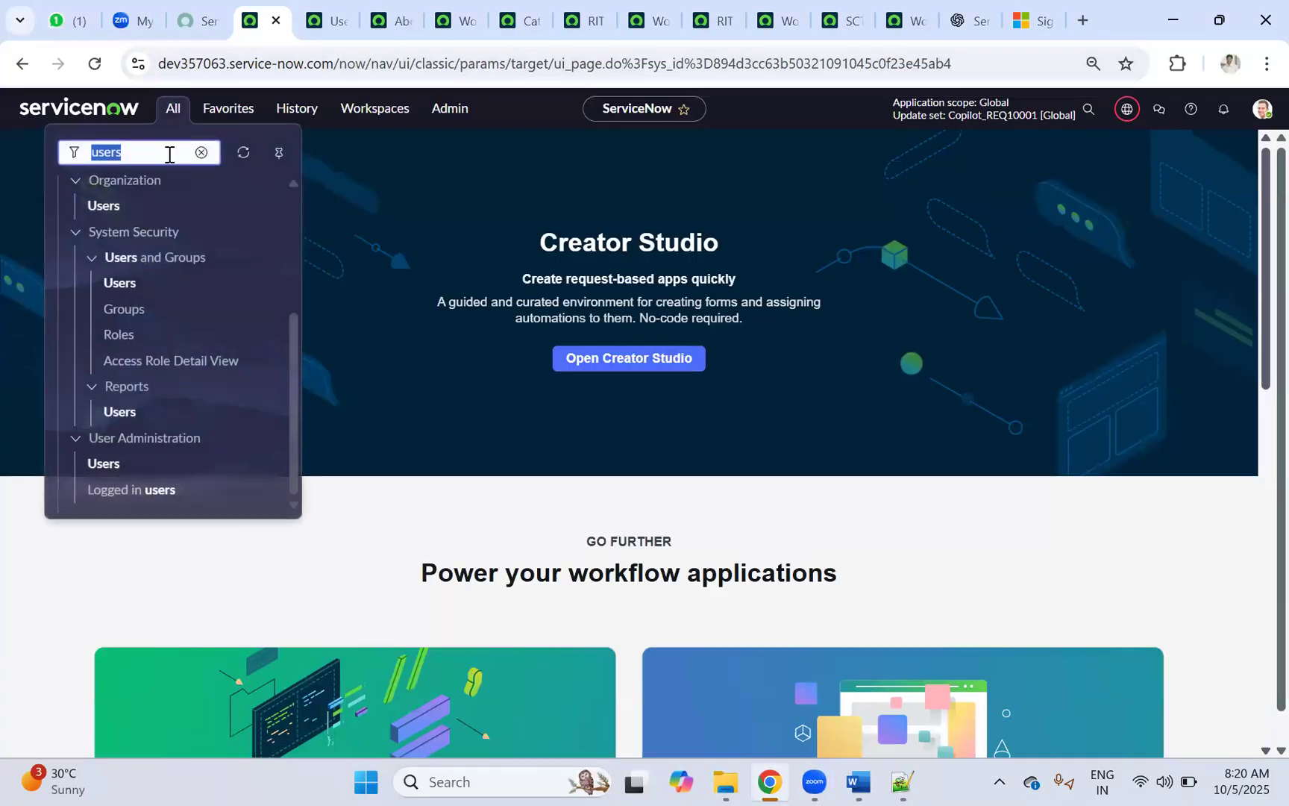
Step: Try the mistyped reqeust.LIST table, then fix the page address by adding the sc_ prefix
type("reqeust.LIST")
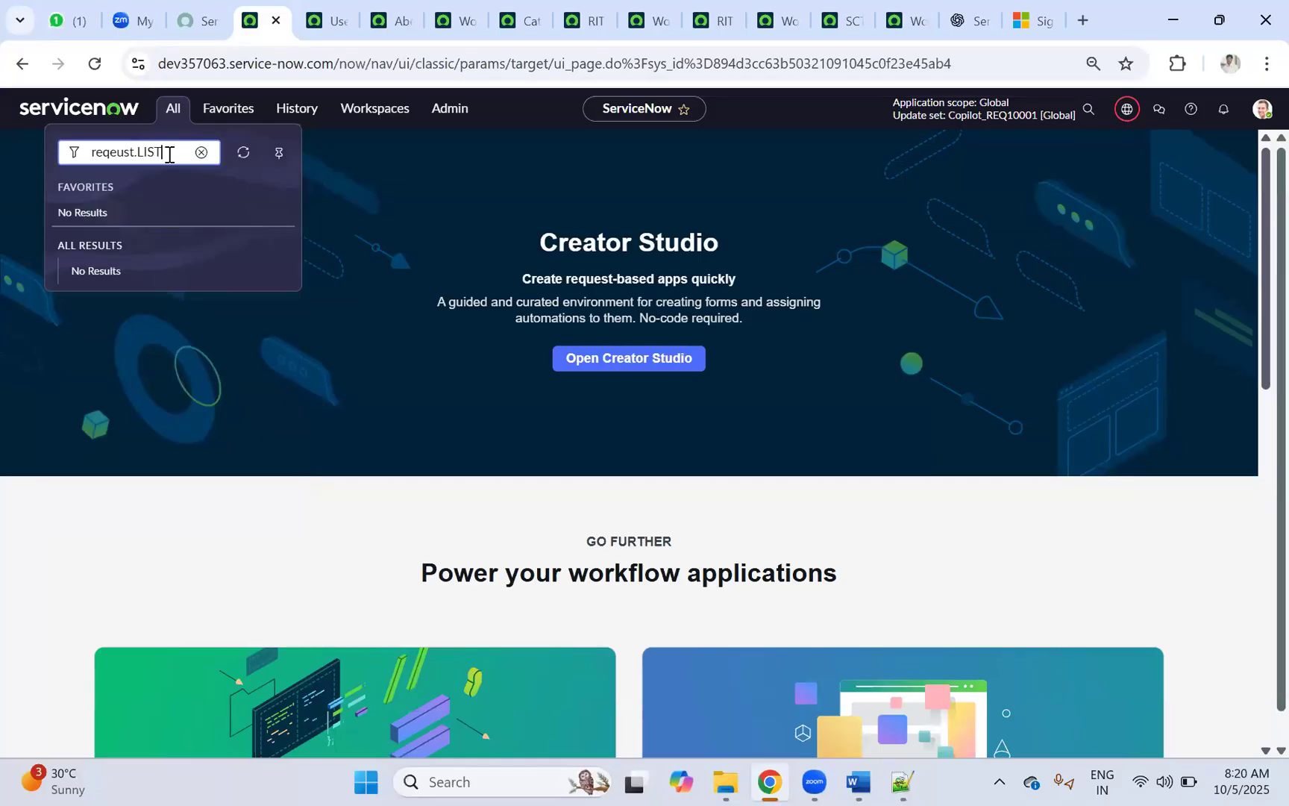
key("Return")
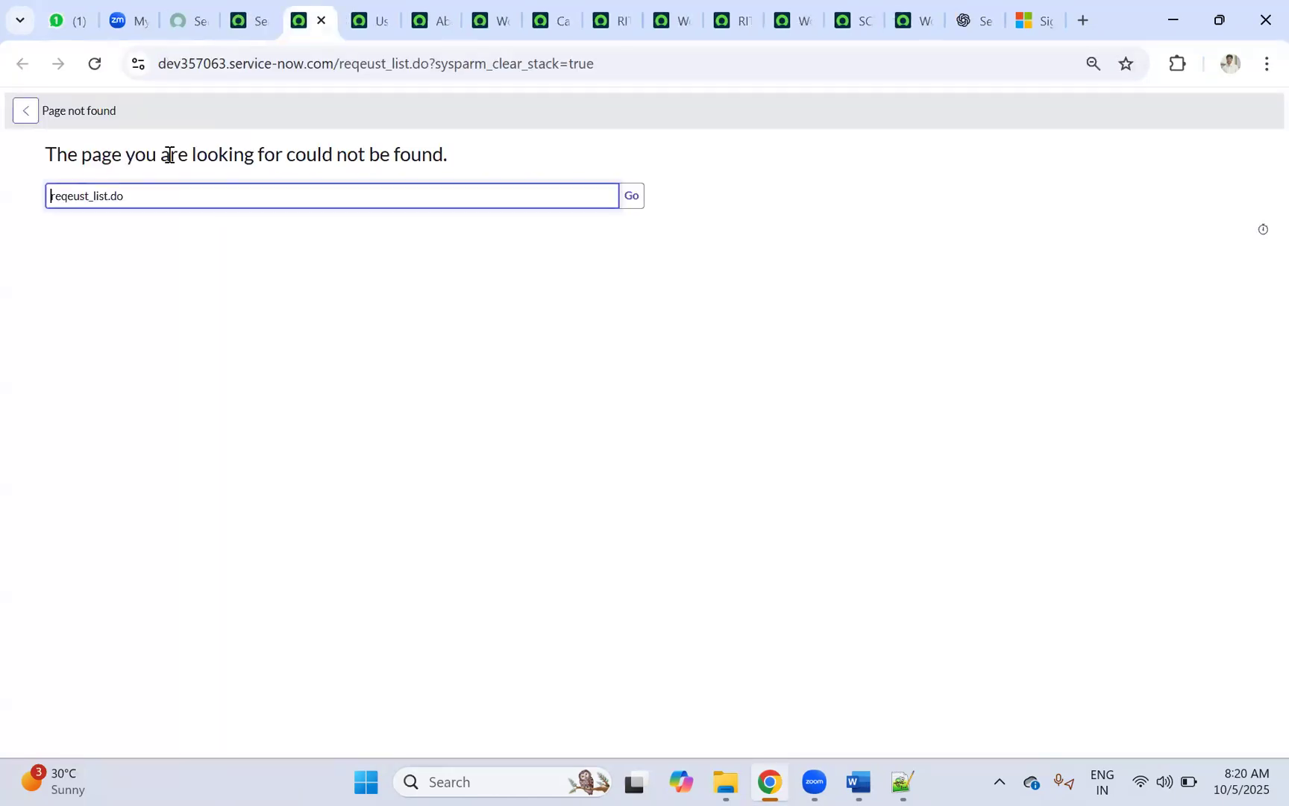
left_click(350, 65)
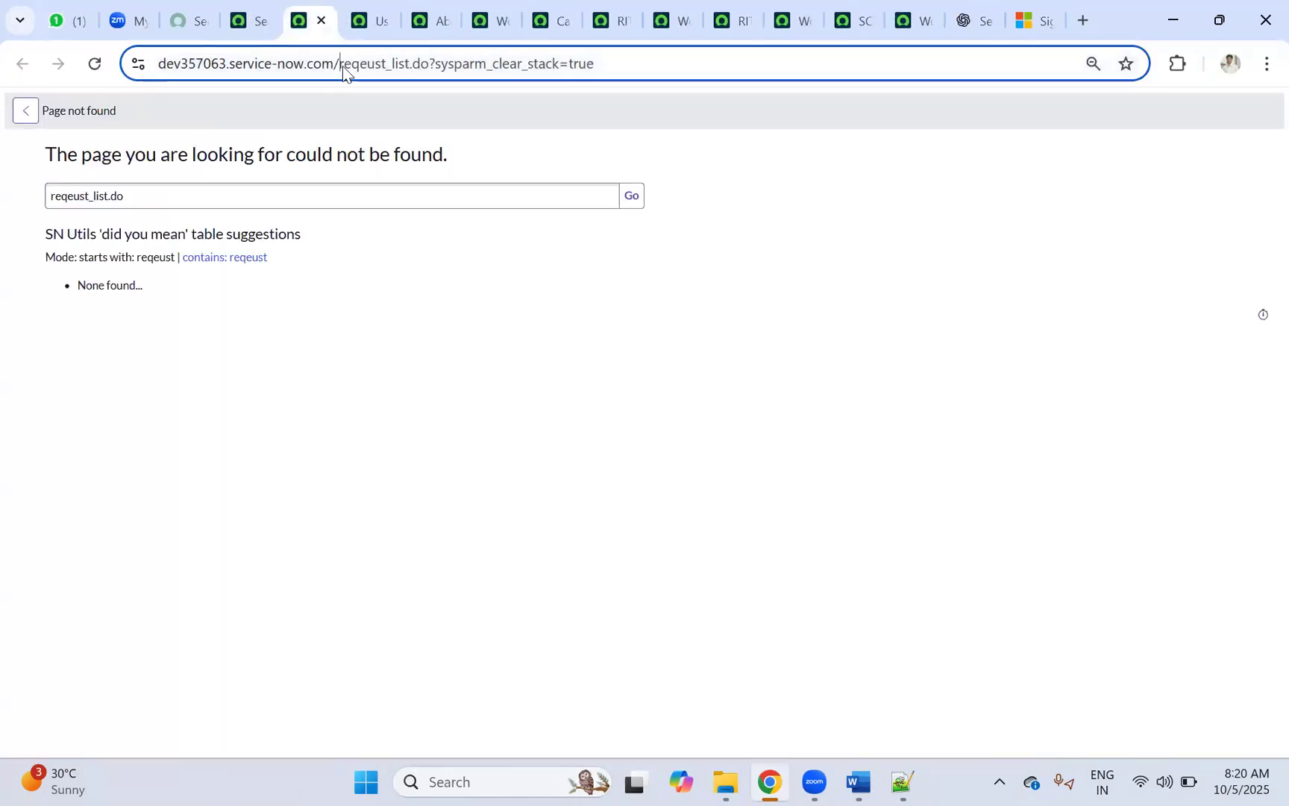
left_click(356, 62)
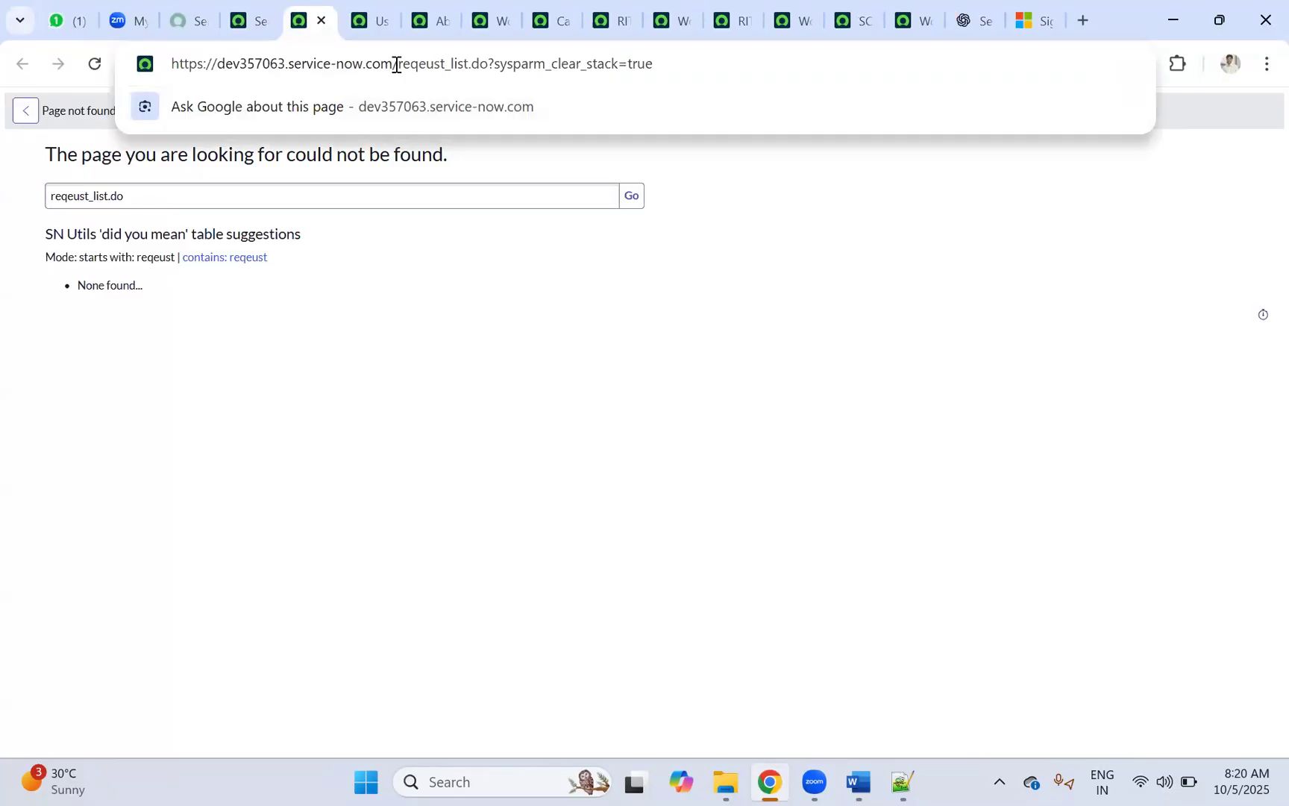
double_click(408, 64)
key("Left")
type("sc_")
key("Return")
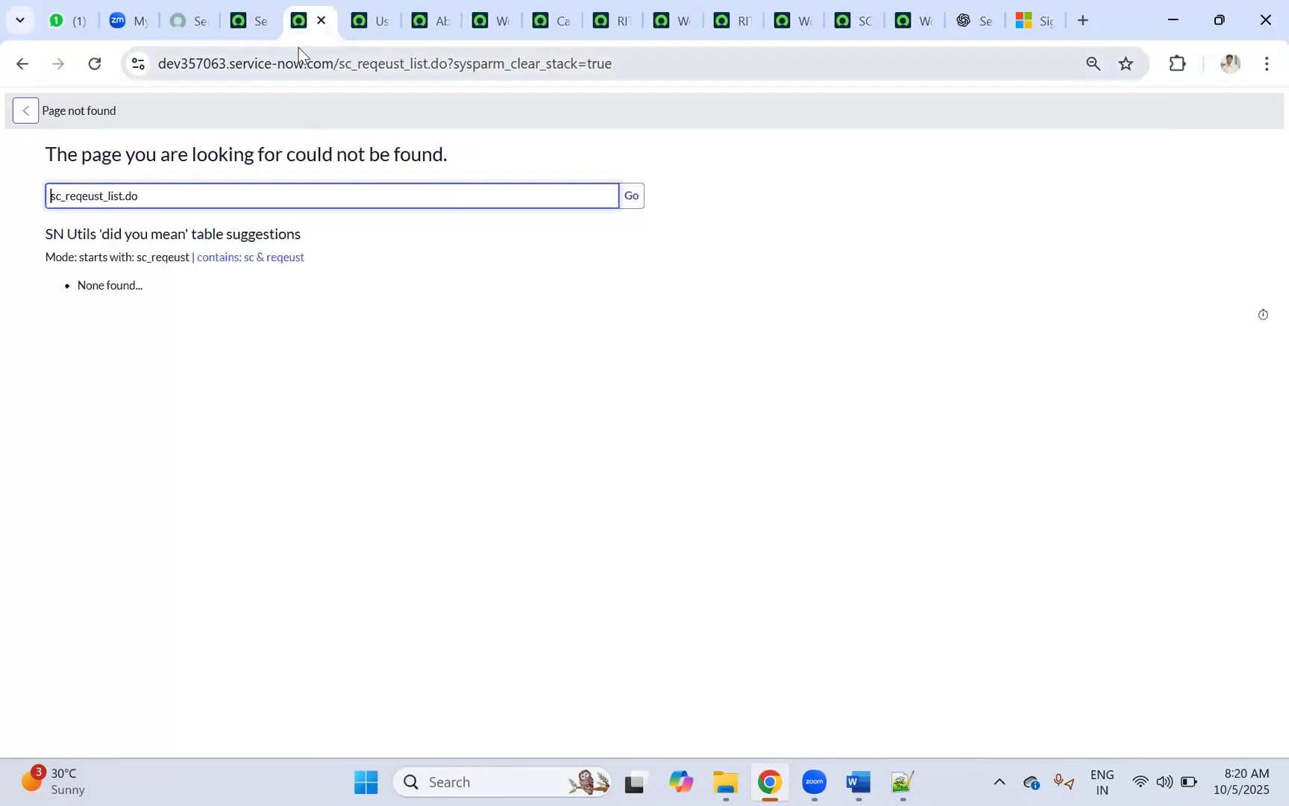
Step: Open the Requests list by entering sc_request.LIST in the navigator filter
left_click(250, 21)
left_click(171, 108)
type("sc_req")
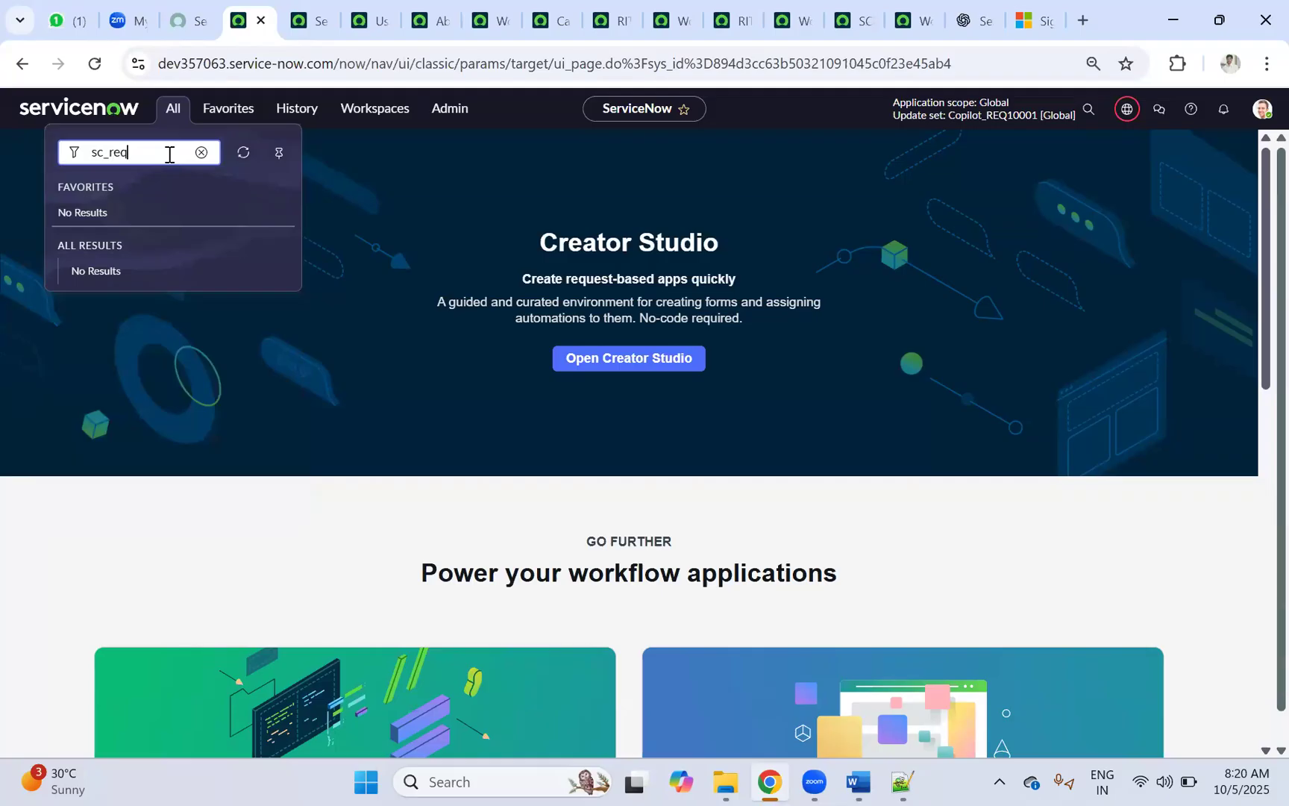
type("uest.LIST")
key("Return")
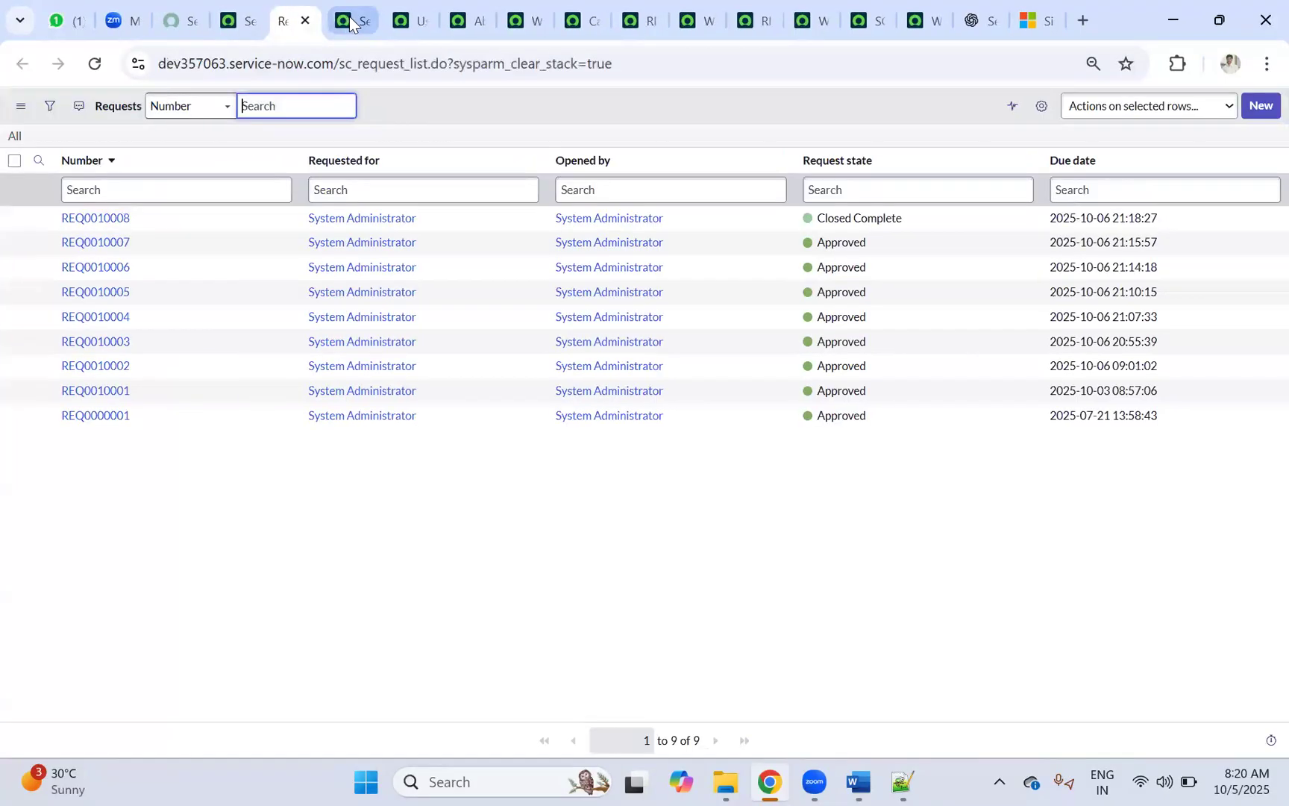
Step: Close the page-not-found, Users, user record, and old workflow, catalog and requested item tabs
left_click(350, 16)
left_click(359, 20)
left_click(358, 20)
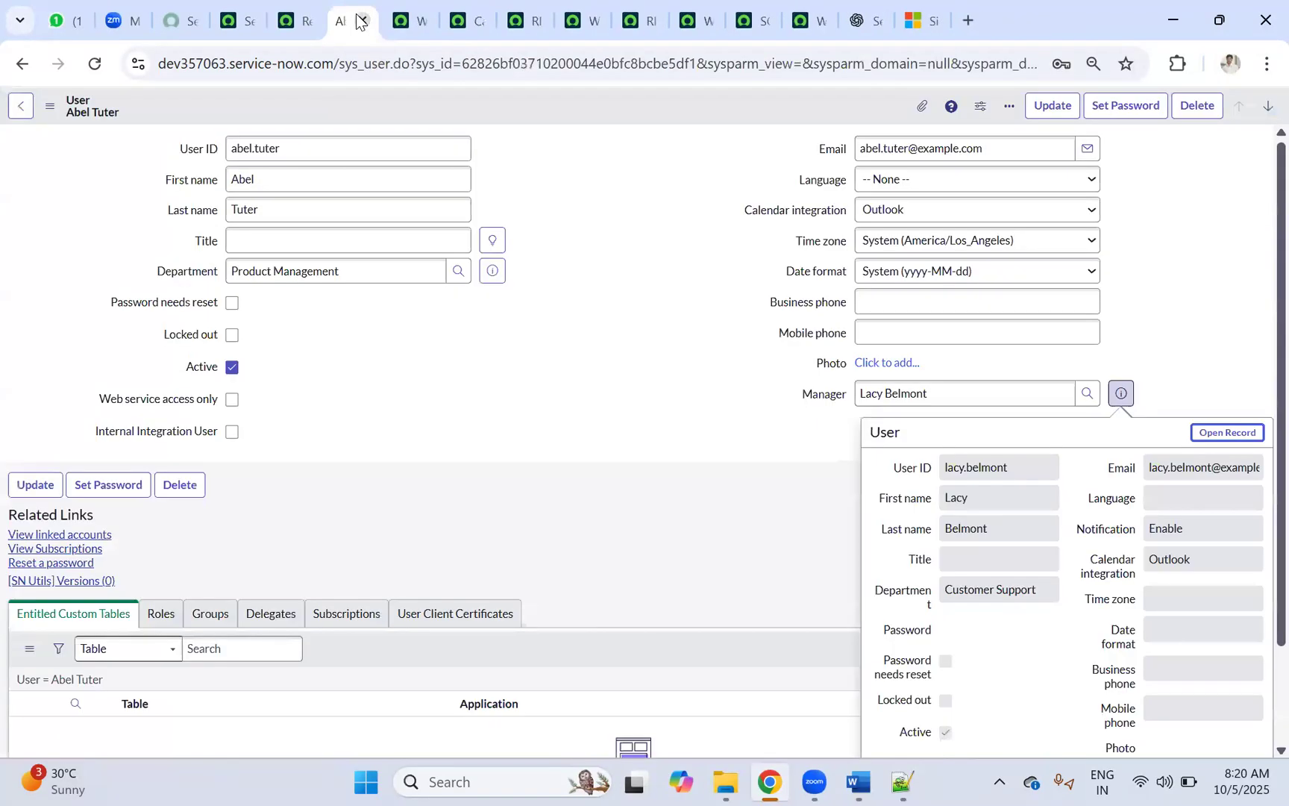
left_click(359, 20)
left_click(359, 20)
left_click(359, 20)
left_click(358, 20)
left_click(359, 20)
left_click(359, 21)
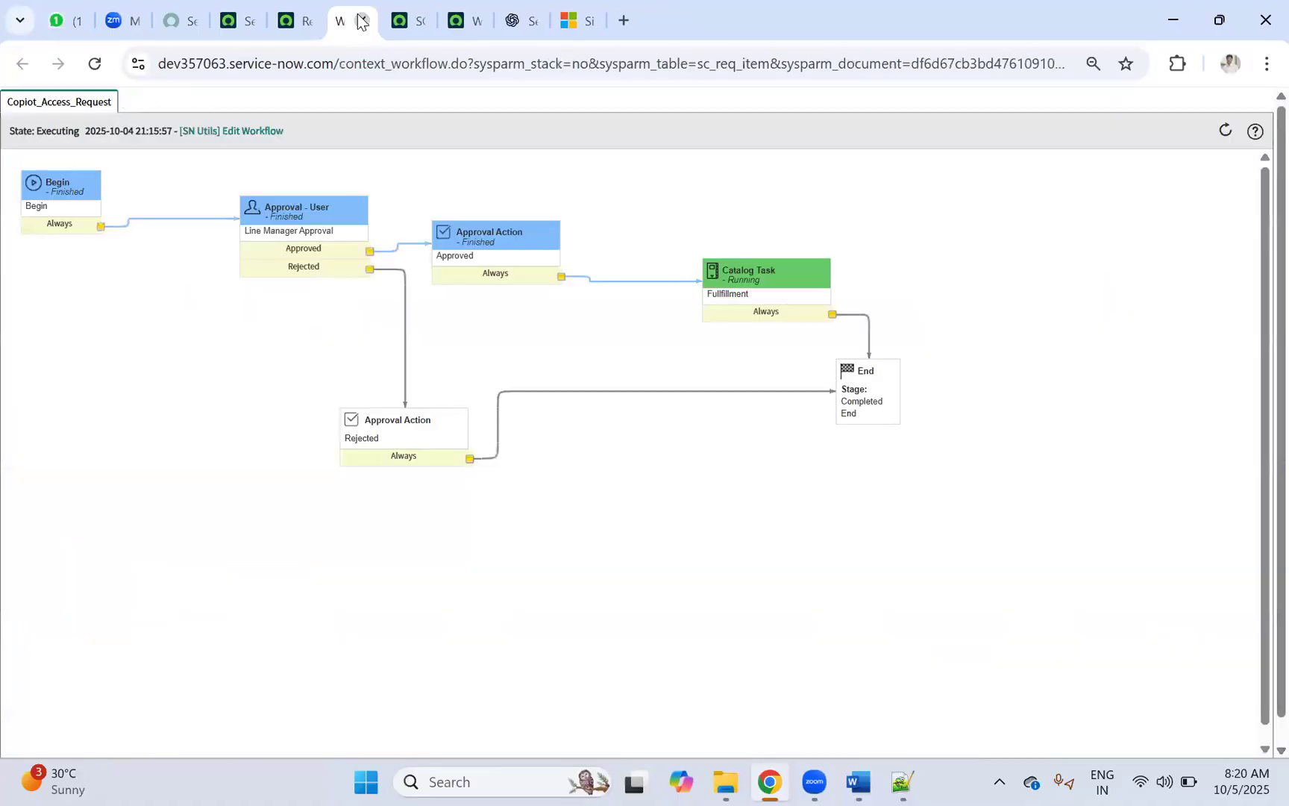
Step: Close the last workflow and Catalog Task tabs, then open REQ0010008 in a background tab
left_click(360, 20)
left_click(360, 20)
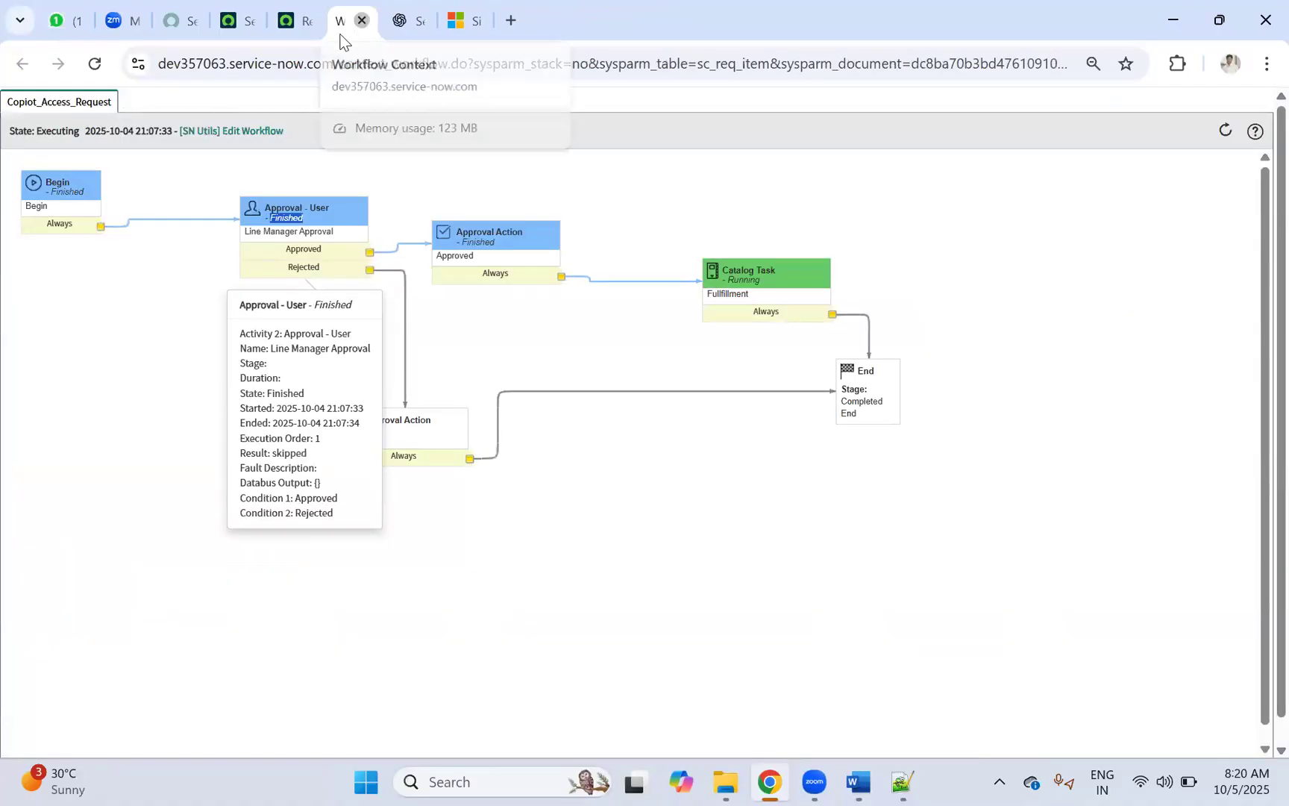
left_click(361, 21)
left_click(299, 30)
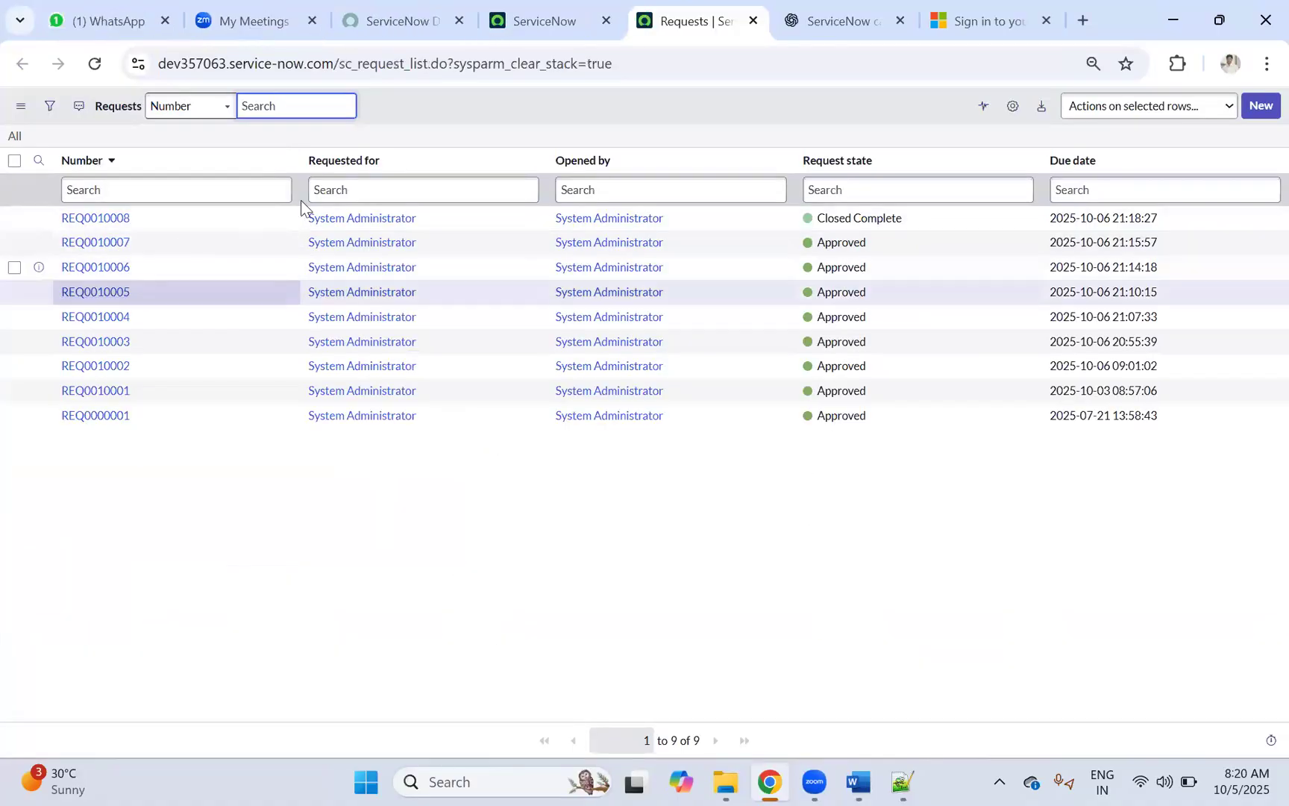
middle_click(110, 224)
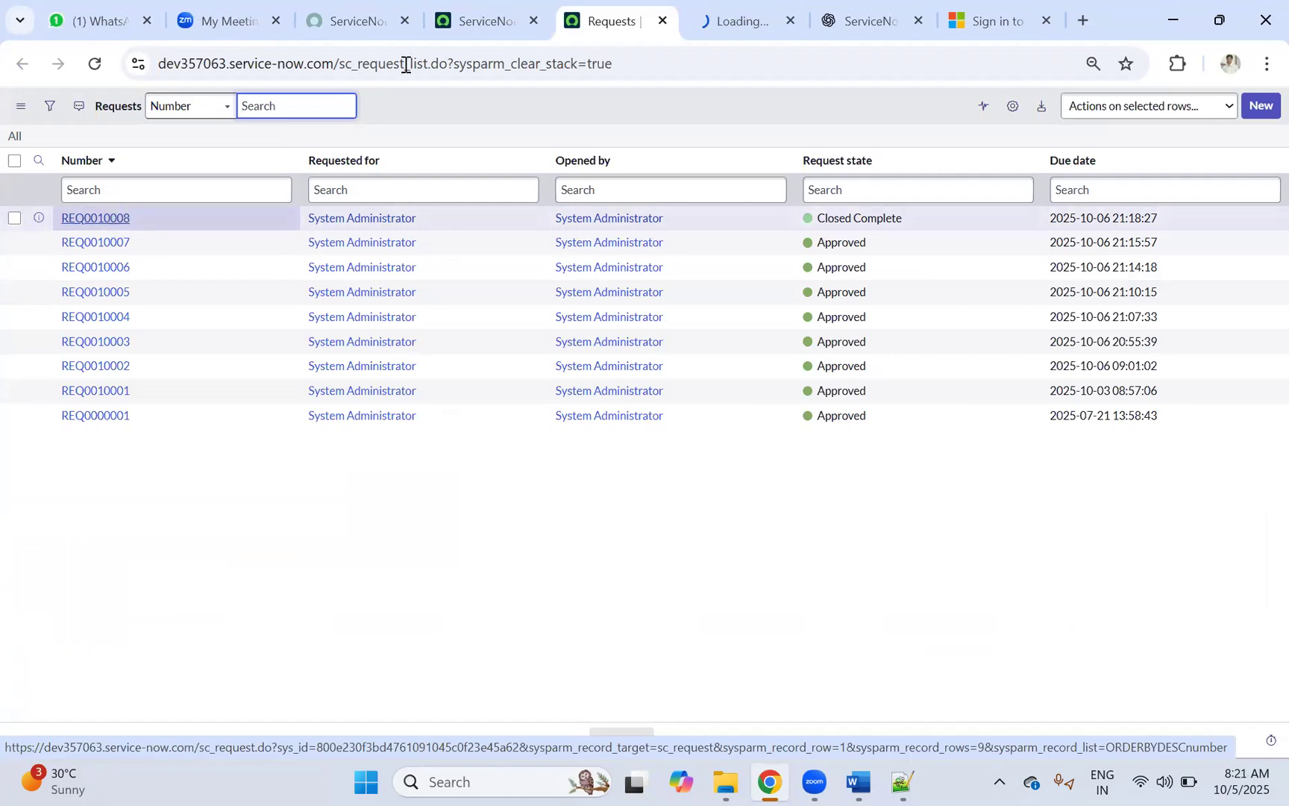
Step: Open RITM0010008 from REQ0010008's Requested Items in a new tab and review its form
left_click(718, 11)
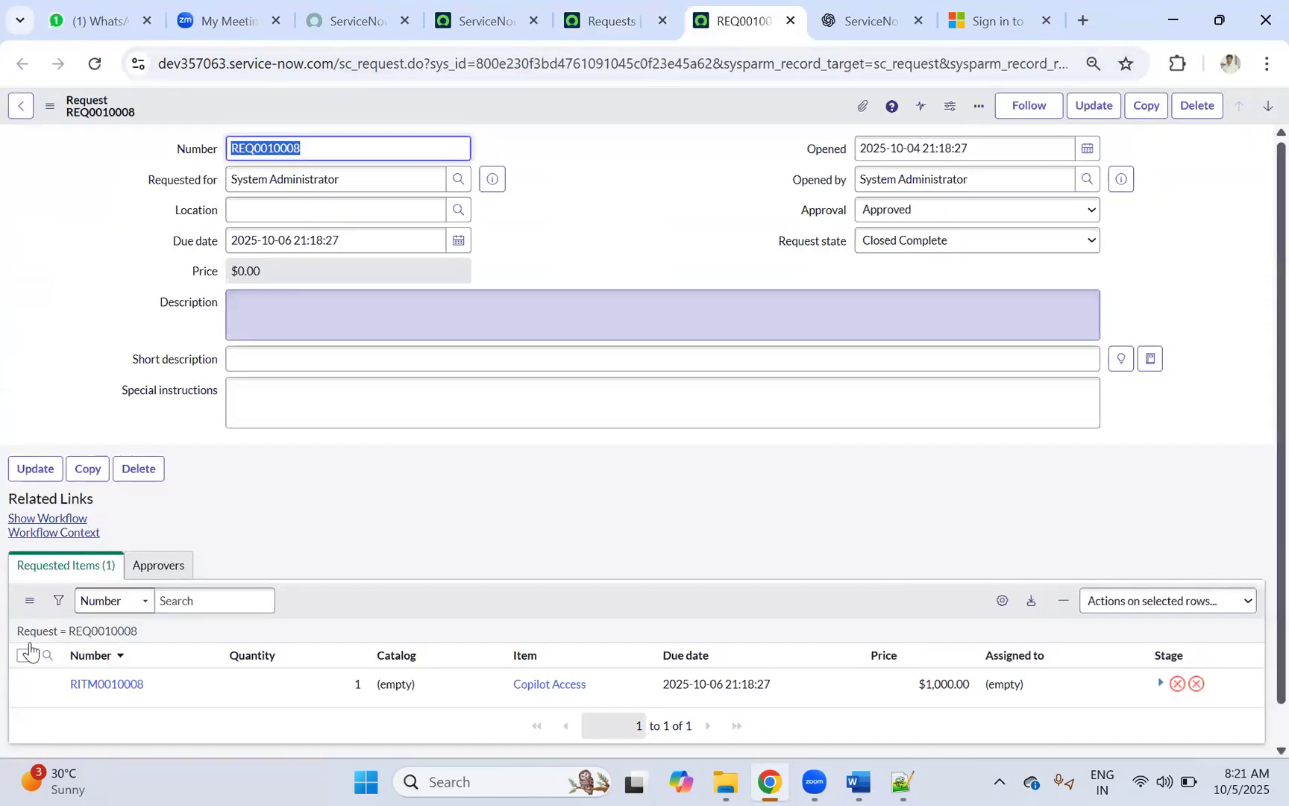
middle_click(97, 685)
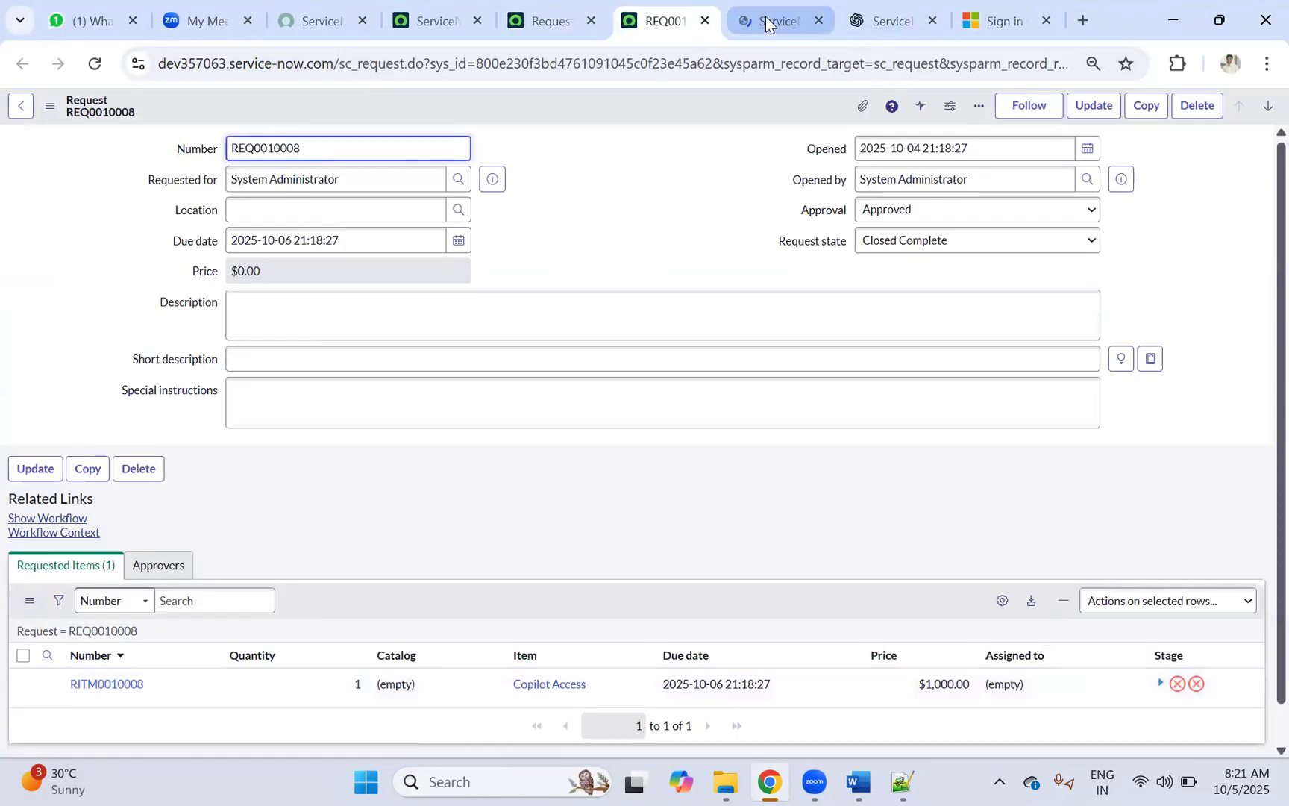
left_click(772, 20)
scroll(80, 525, "down", 20)
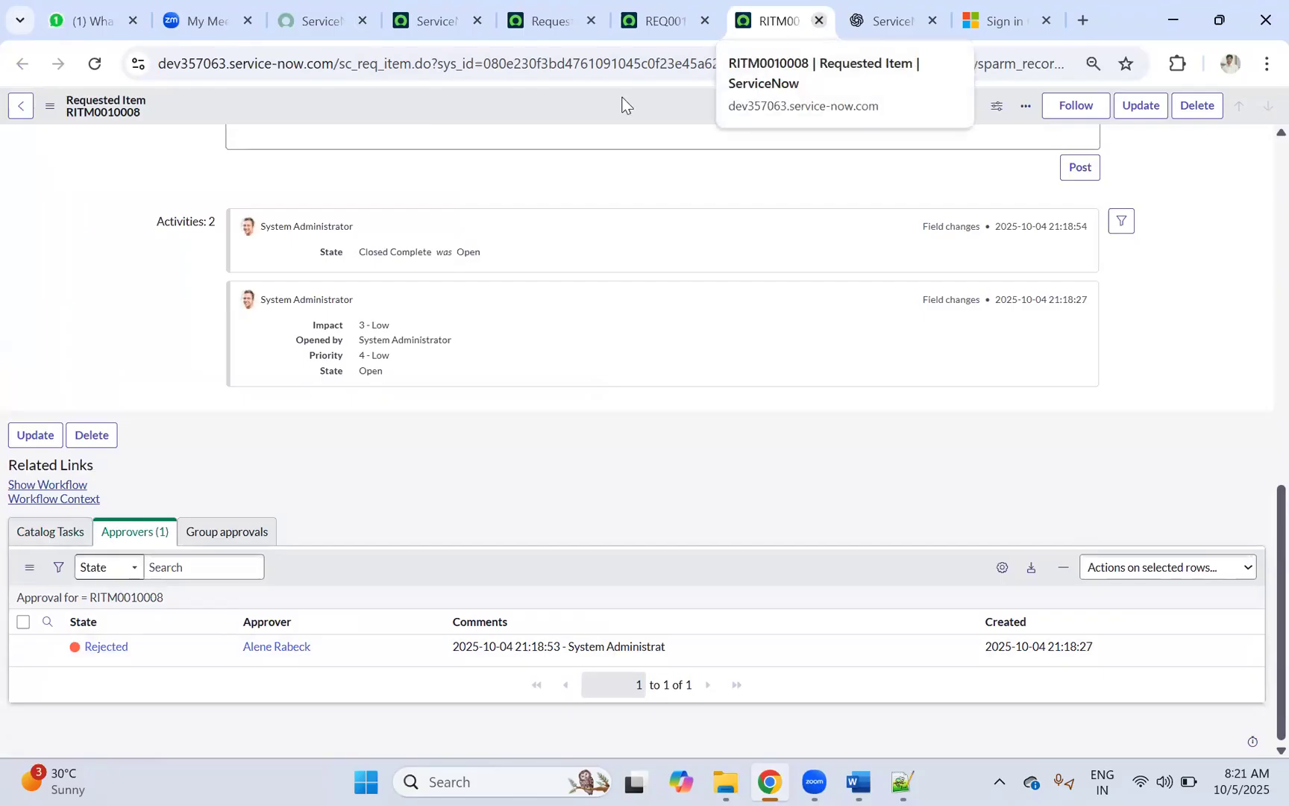
scroll(490, 382, "up", 20)
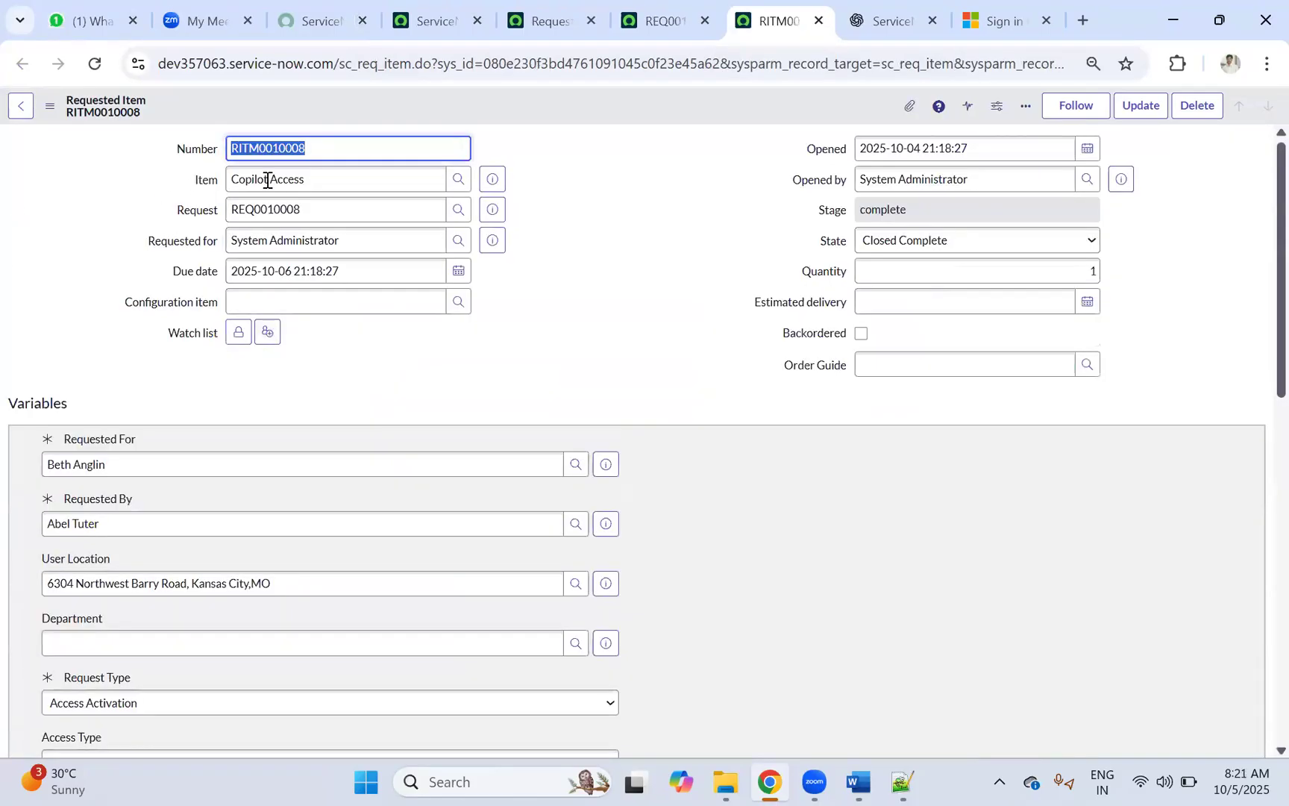
Step: Compare the REQ0010008 and RITM0010008 records, then go back to the Requests list
left_click(656, 20)
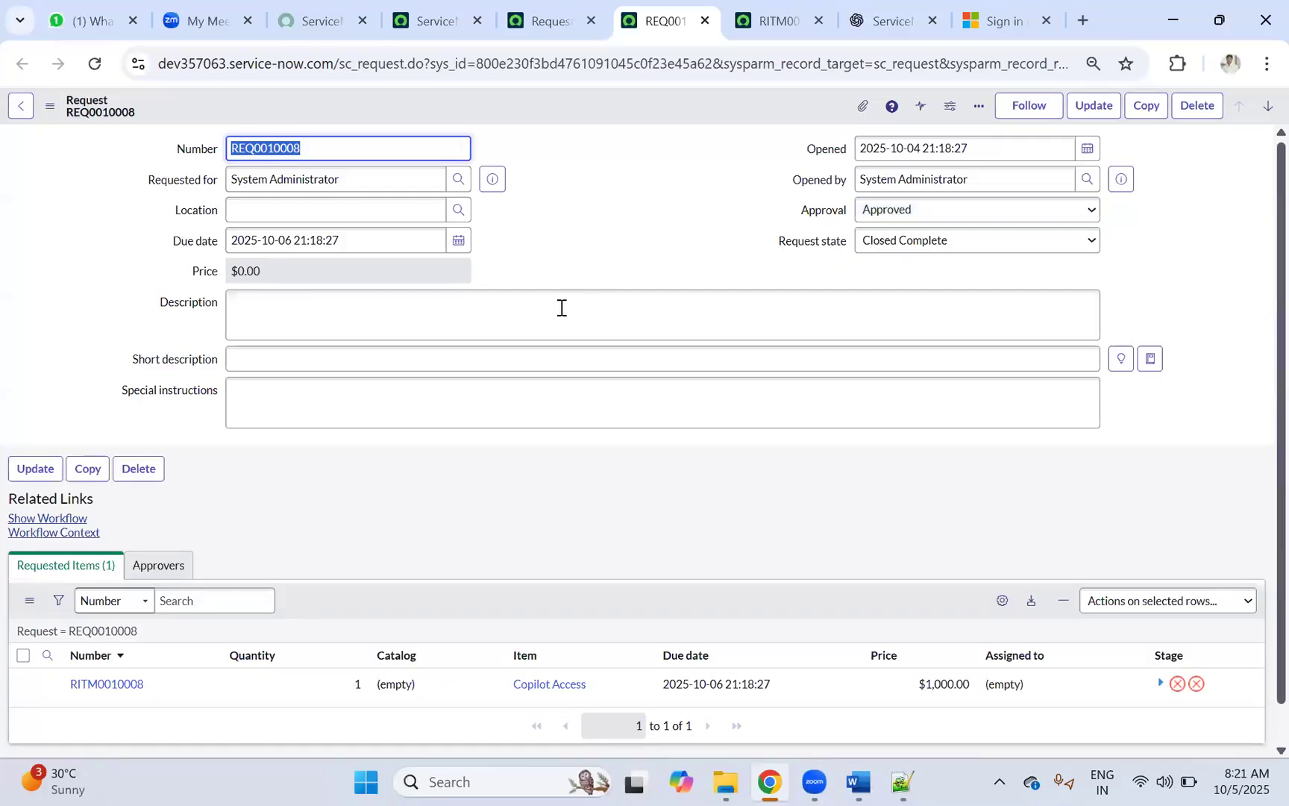
left_click(754, 20)
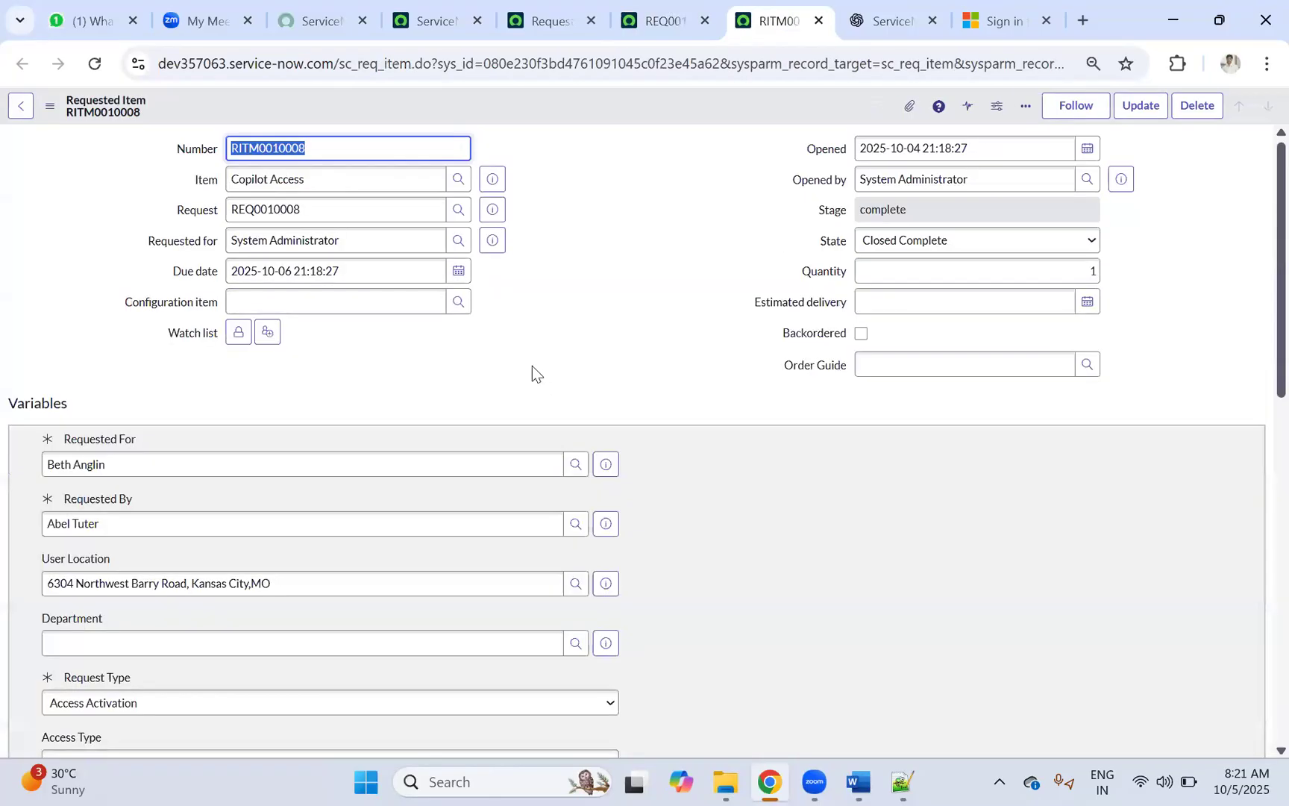
scroll(532, 365, "down", 10)
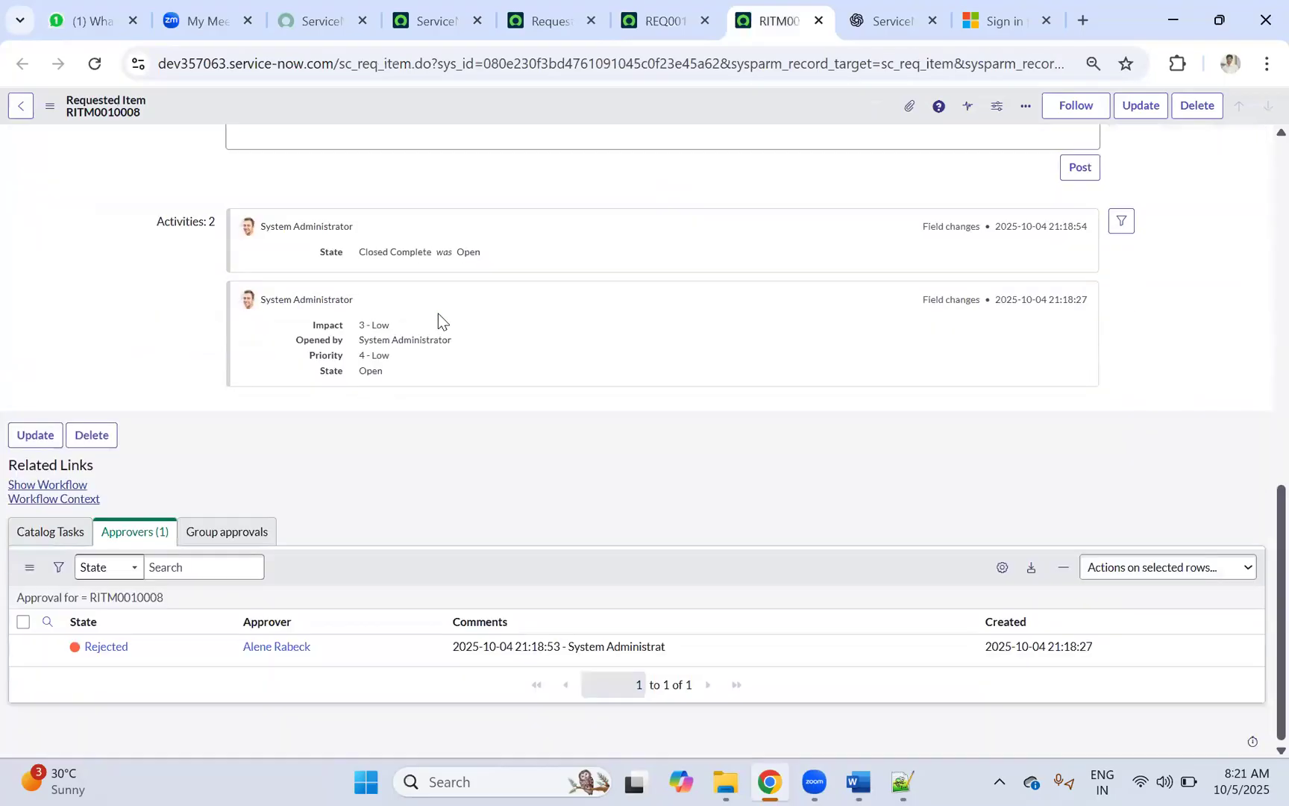
left_click(659, 15)
left_click(548, 14)
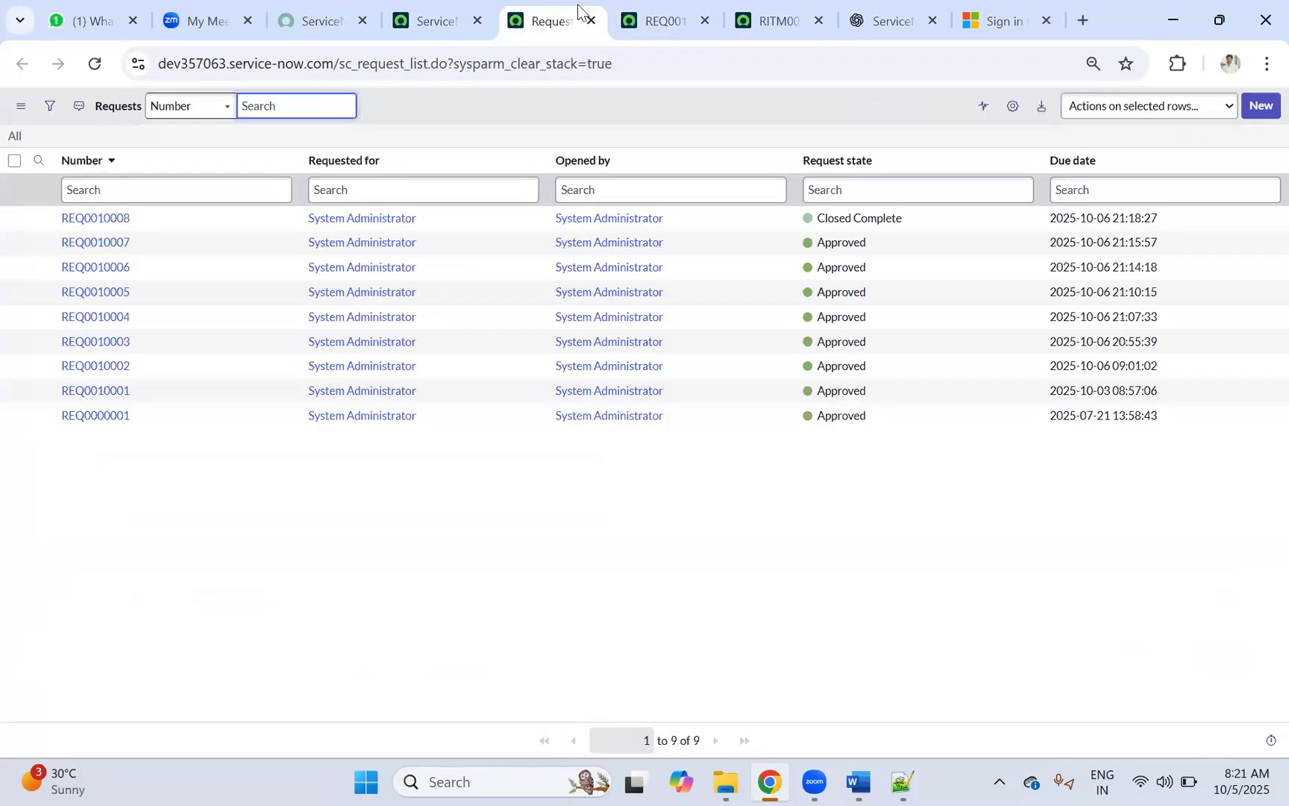
Step: Open sc_req_item.LIST from the navigator and expand RITM0010007's stage progress
left_click(386, 30)
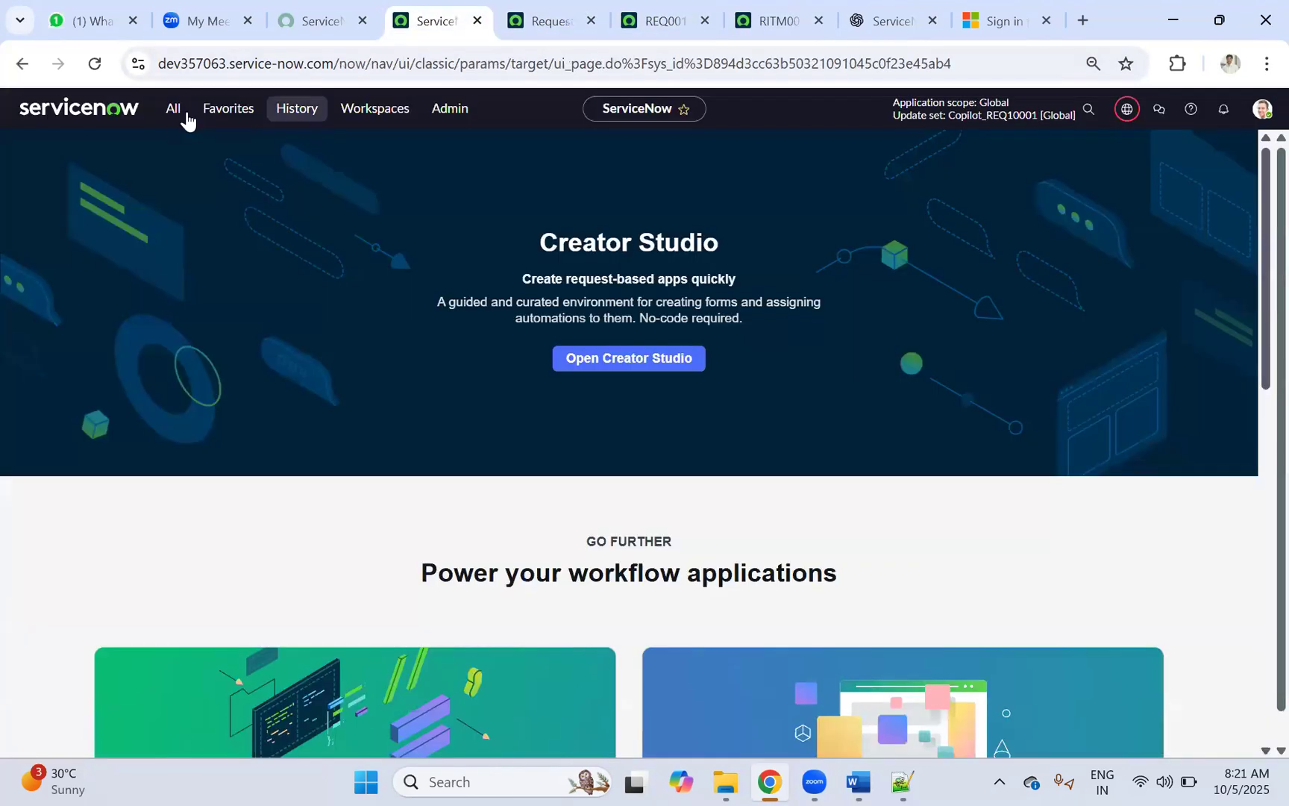
left_click(174, 114)
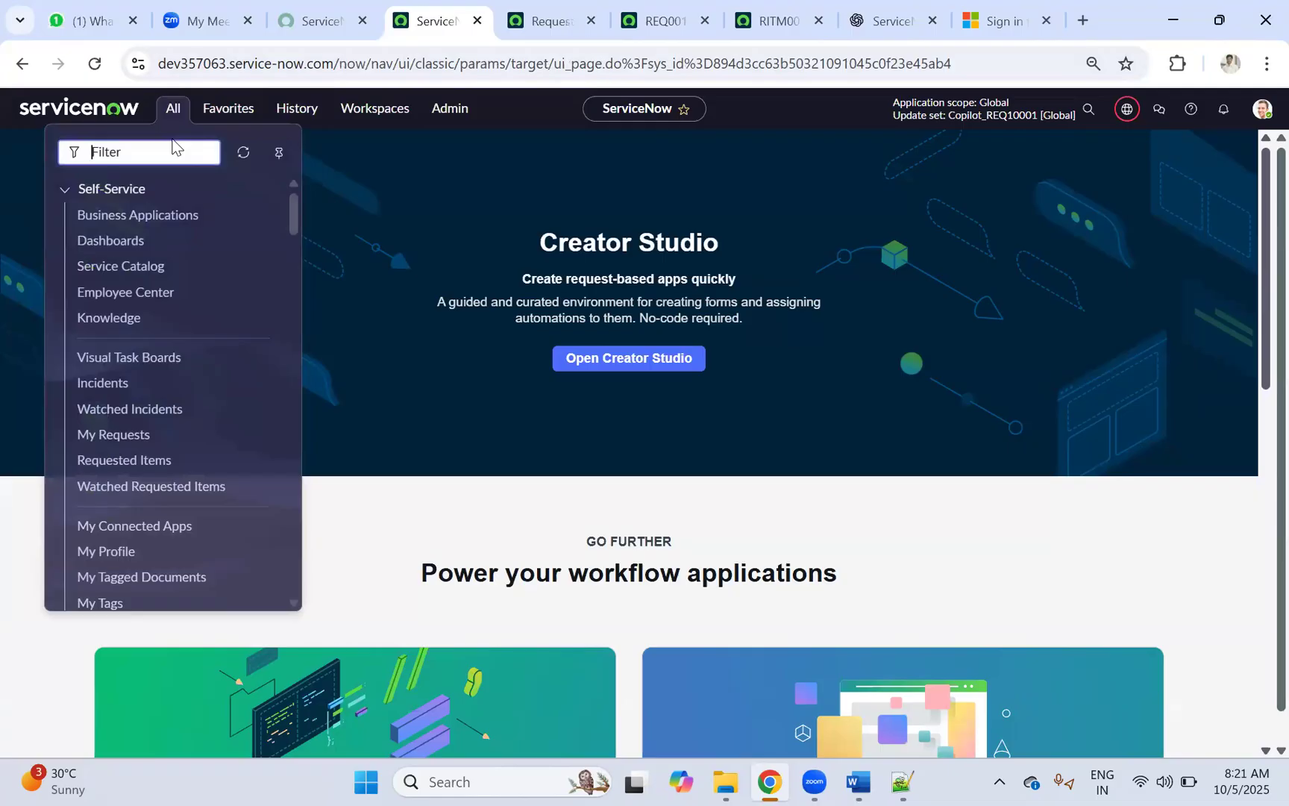
type("sc_req")
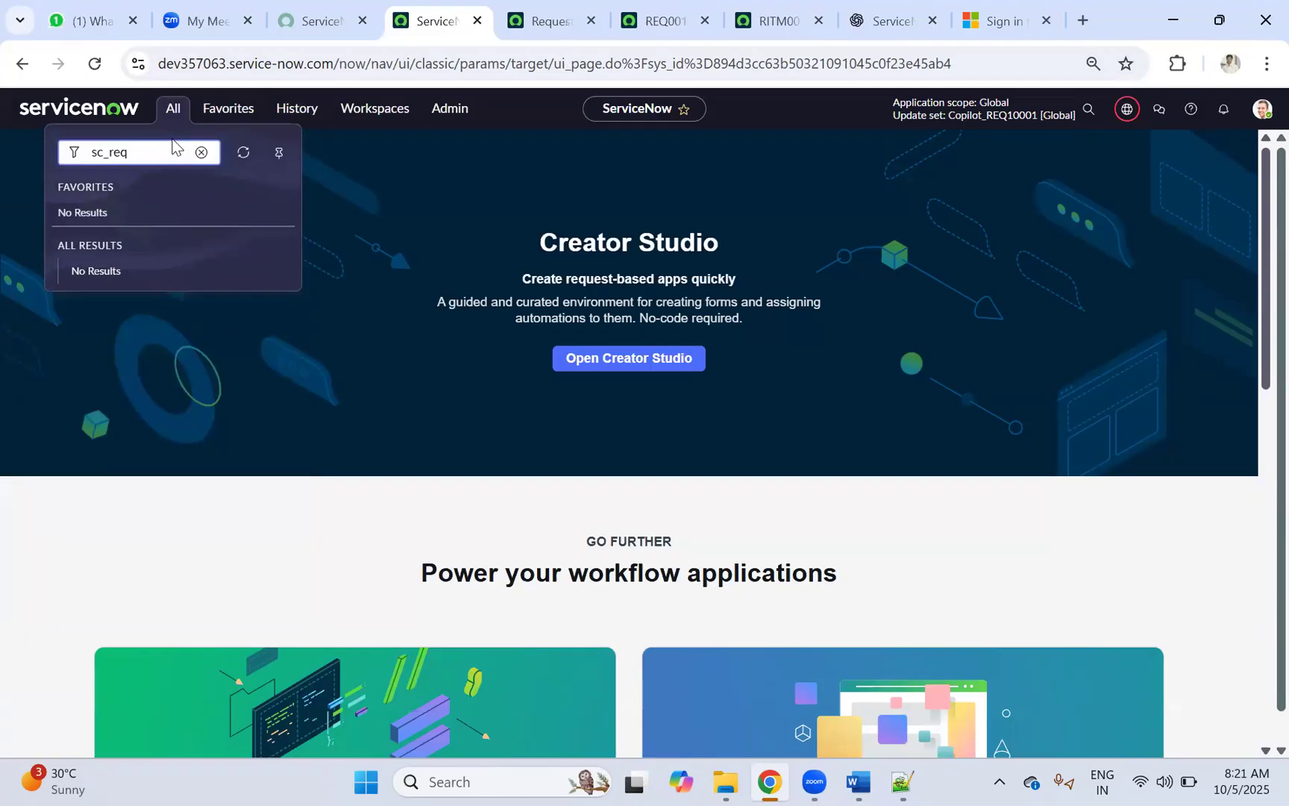
type("_item.LIST")
key("Return")
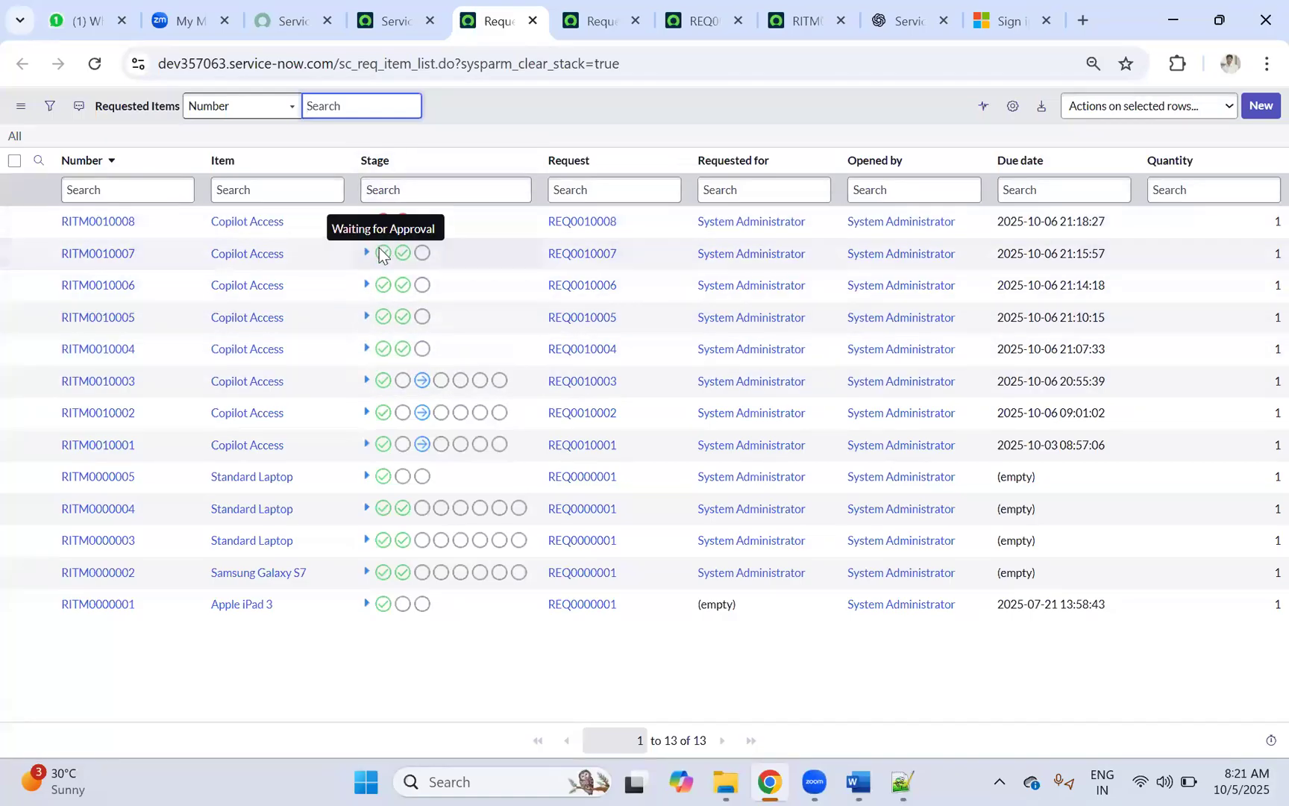
left_click(366, 253)
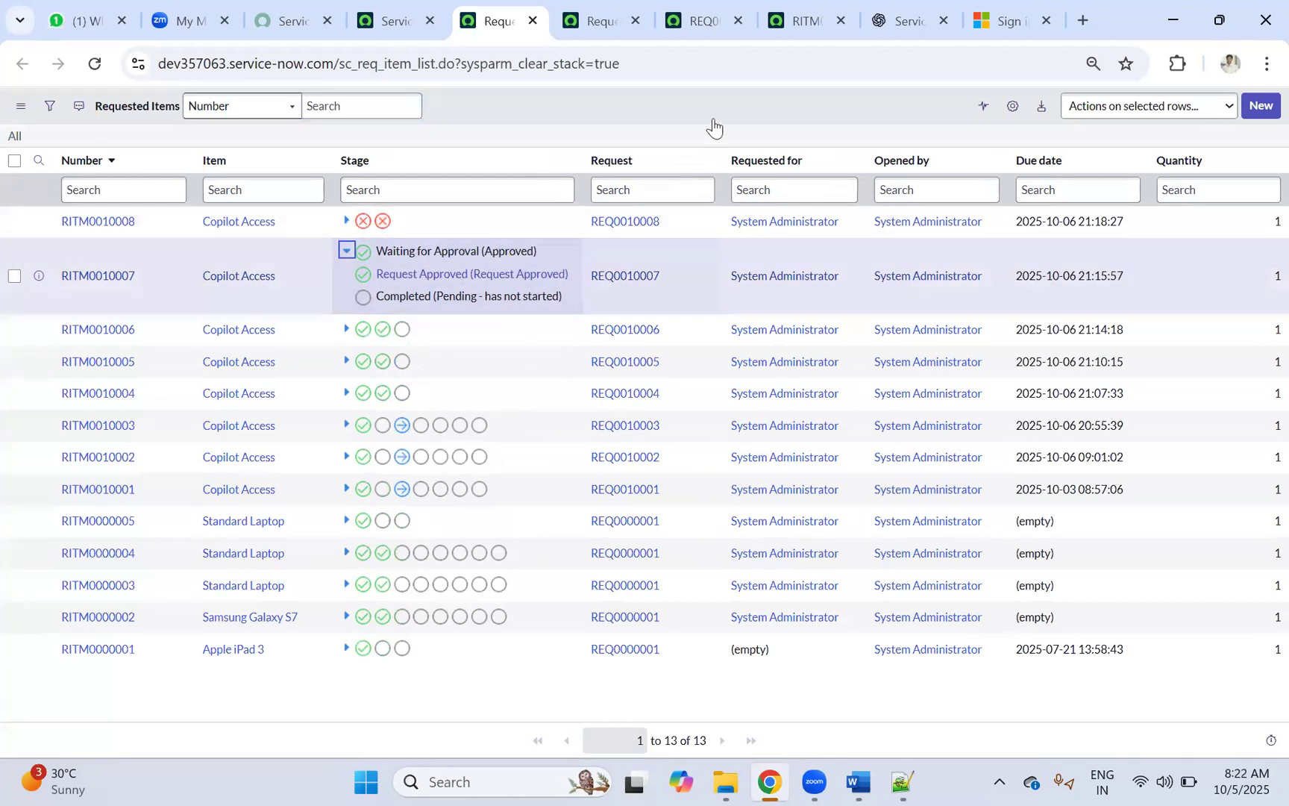
Step: Open the list's column settings and add Active to the selected columns
left_click(1012, 108)
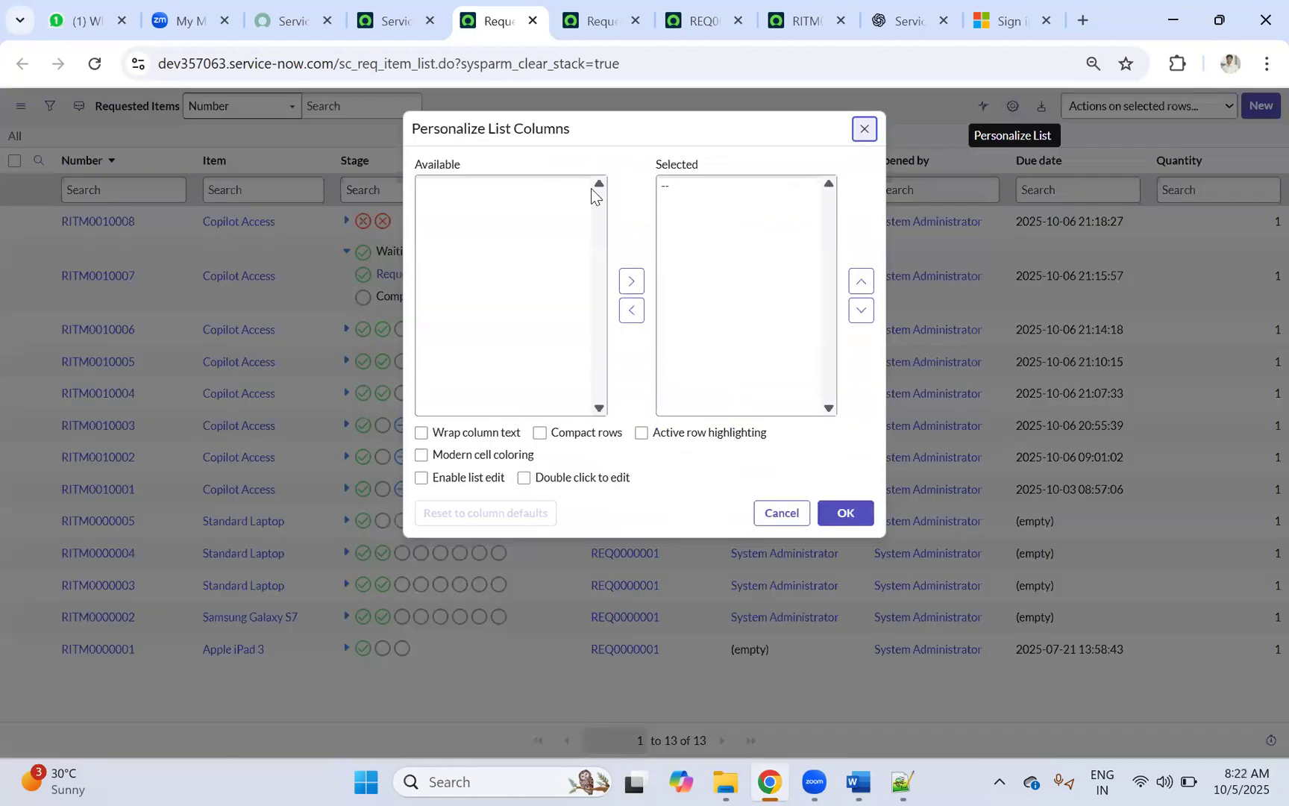
left_click(443, 186)
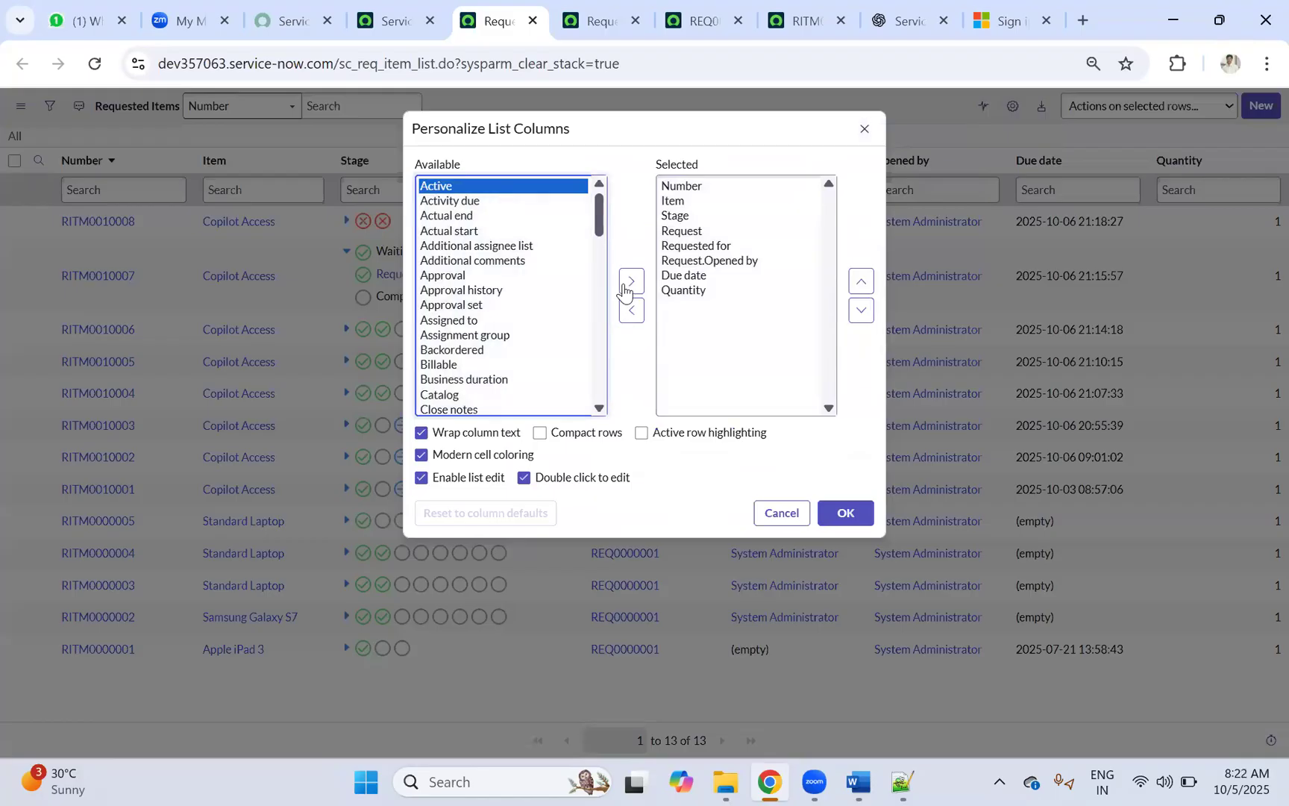
left_click(632, 281)
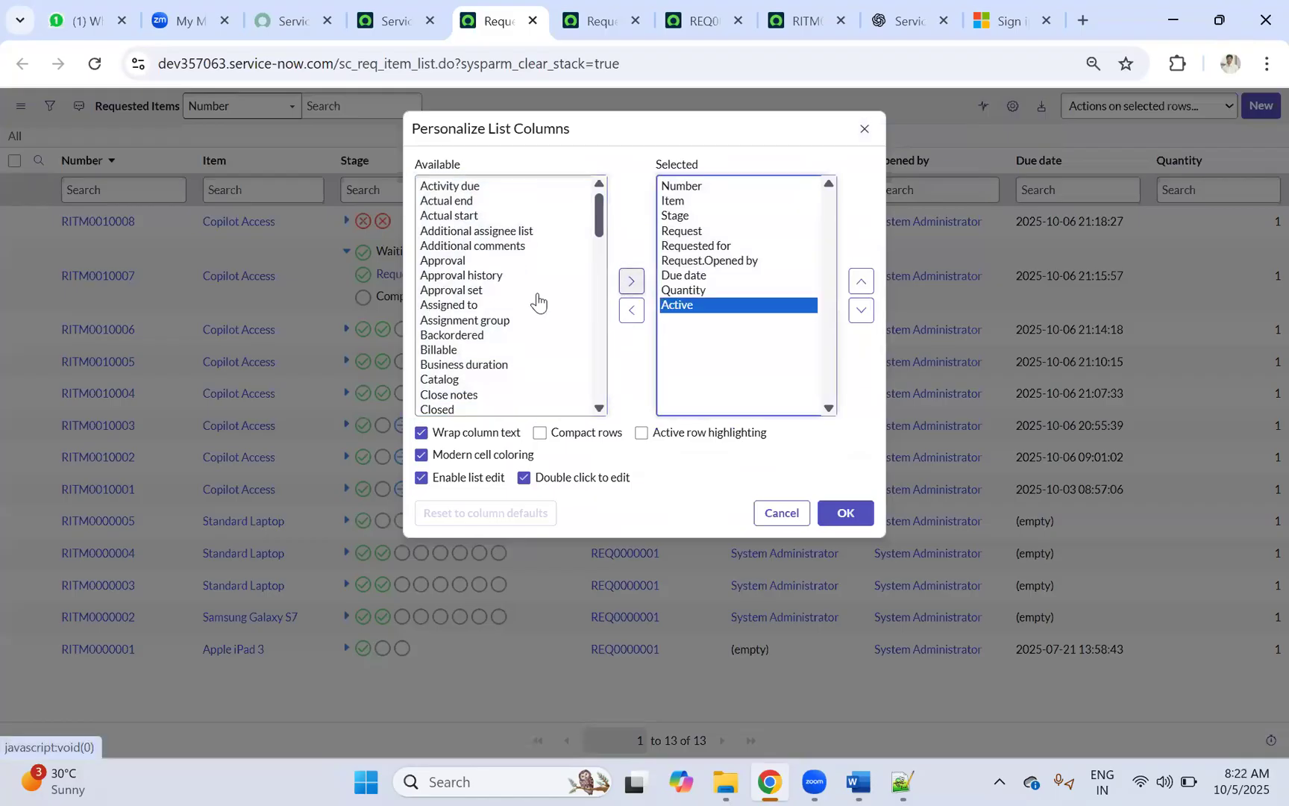
left_click(466, 304)
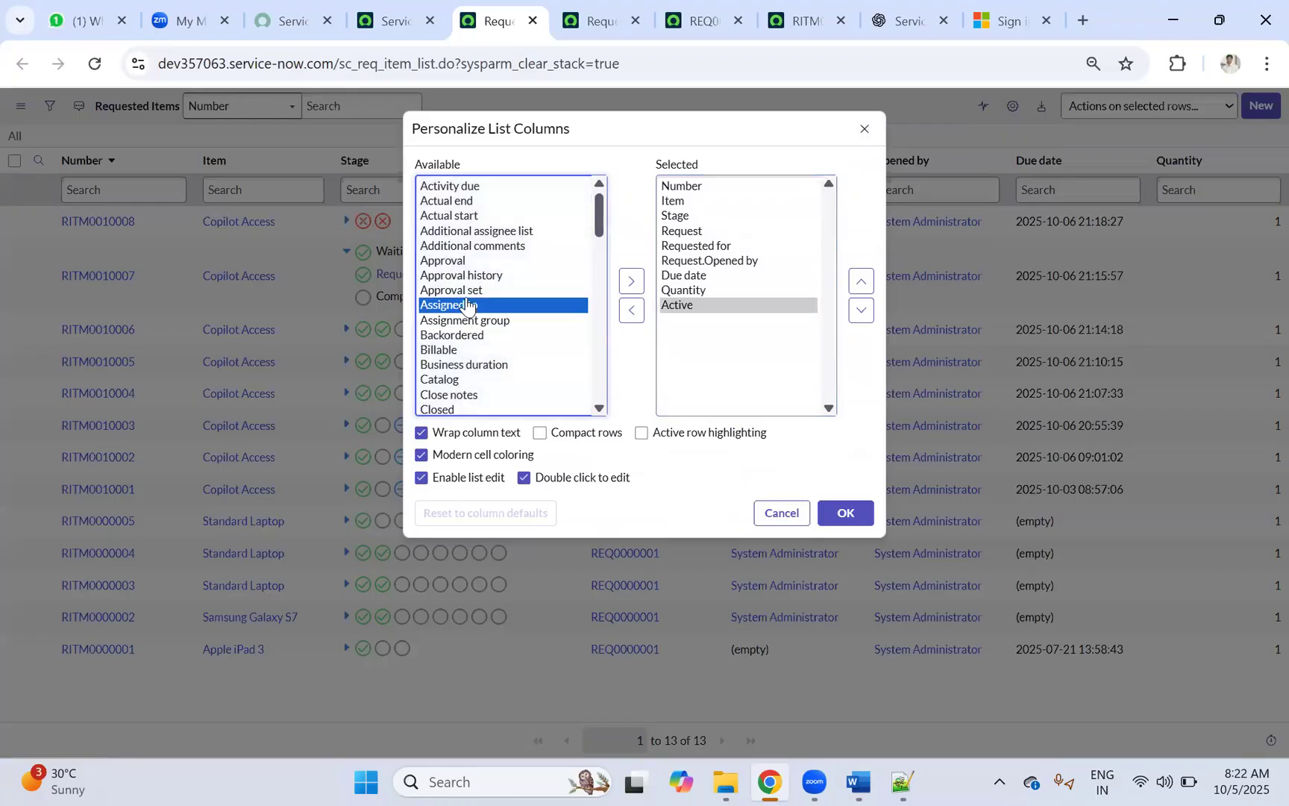
Step: Check the Requests list and RITM0010008 record, then return to the Requested Items column dialog
scroll(507, 220, "down", 3)
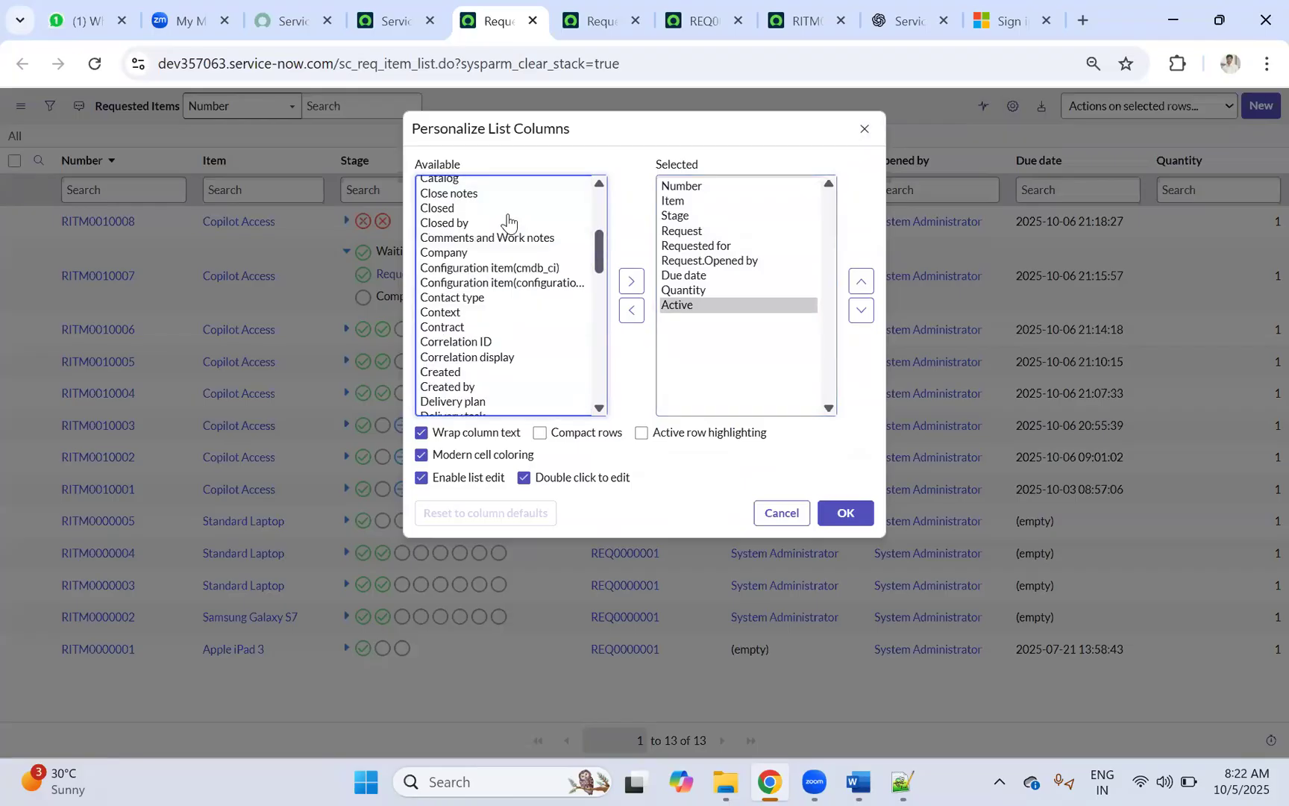
scroll(506, 221, "down", 10)
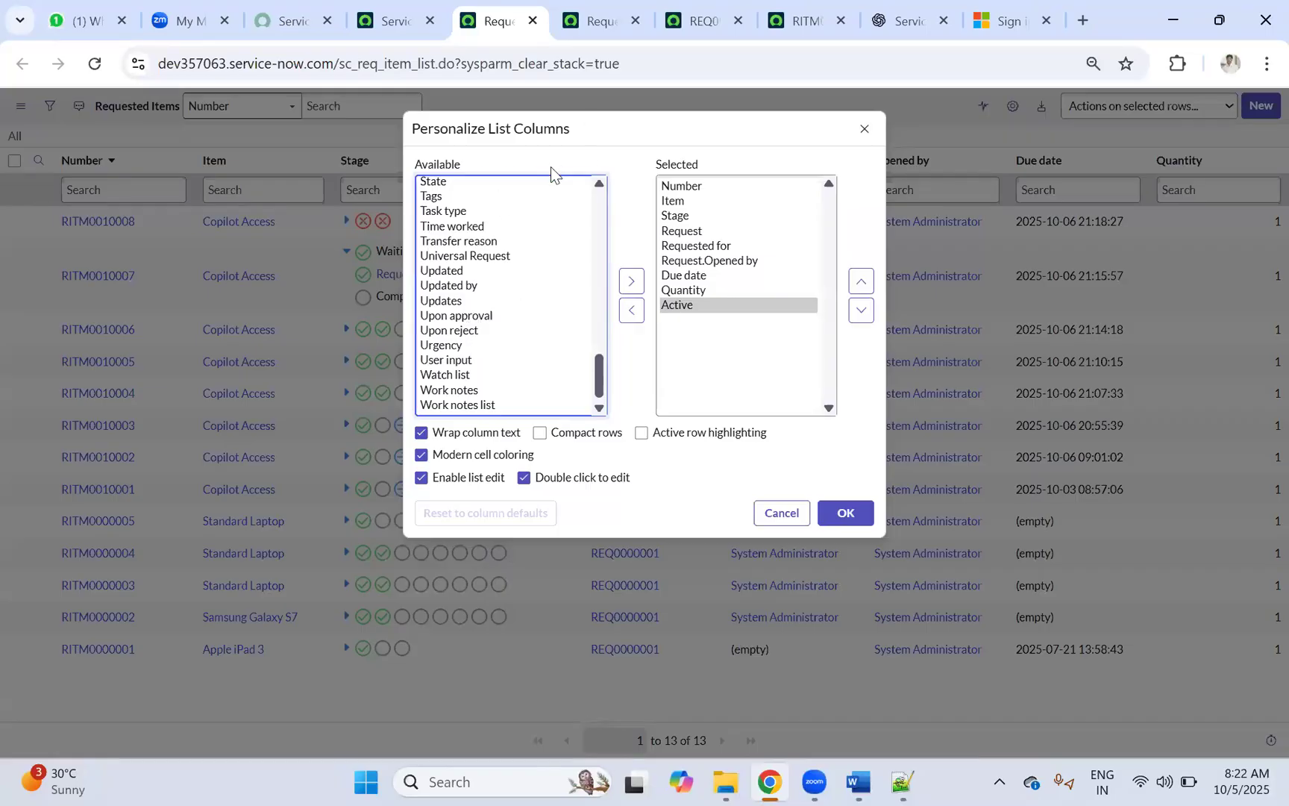
mouse_move(608, 26)
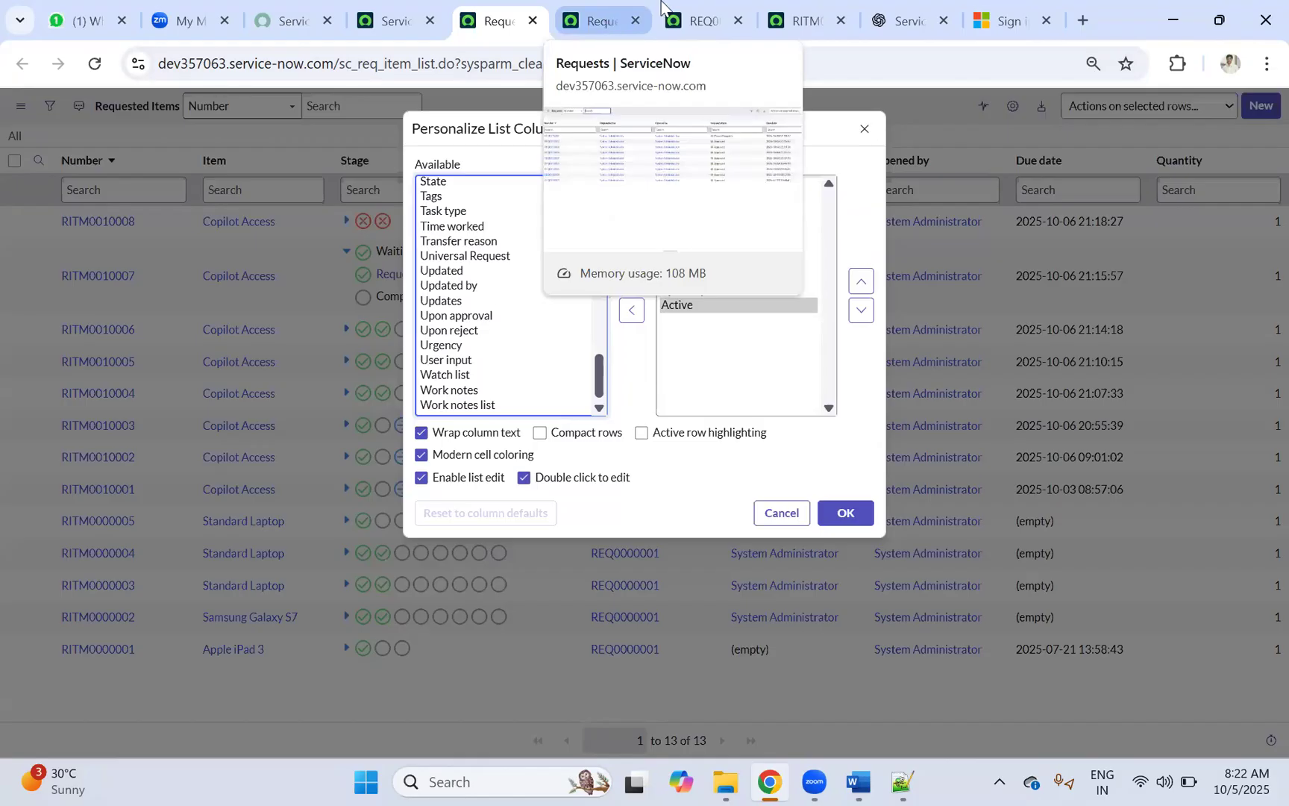
left_click(608, 22)
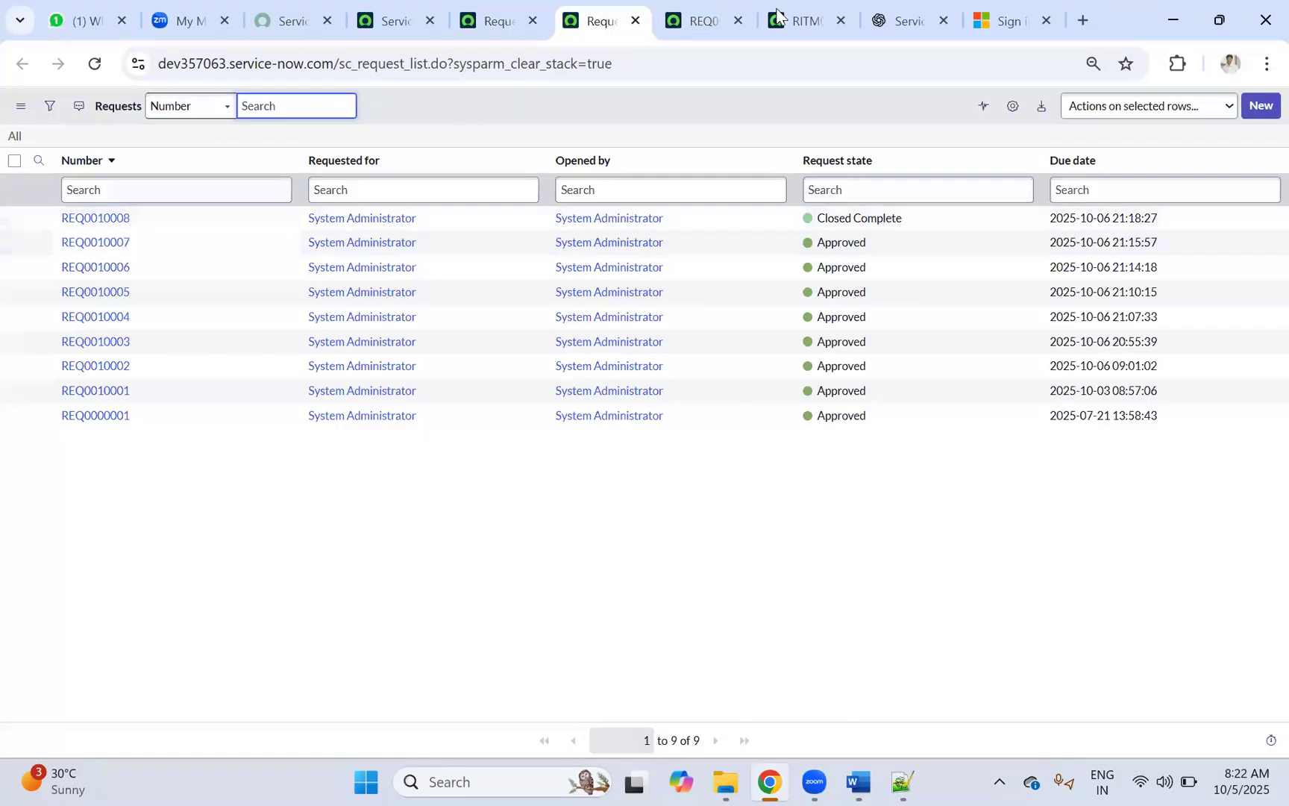
left_click(803, 19)
scroll(167, 382, "up", 6)
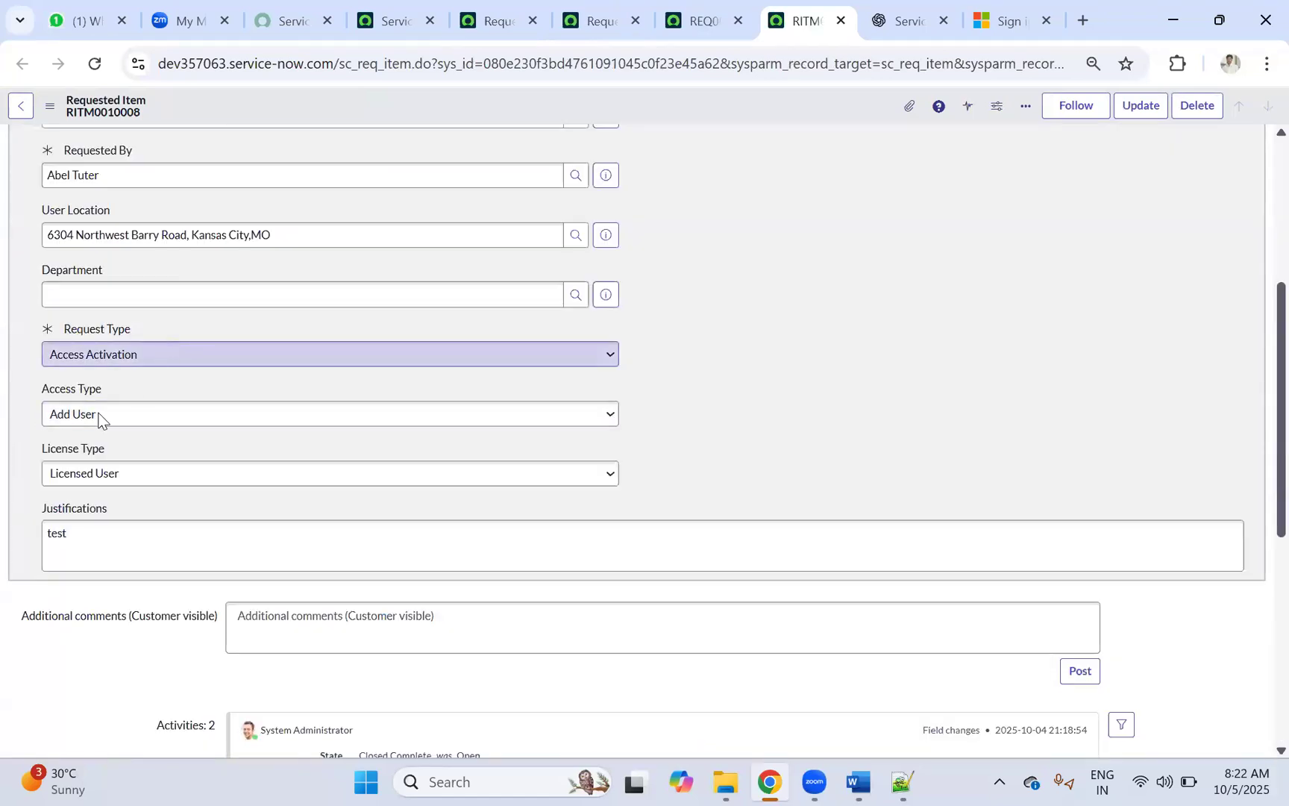
left_click(491, 22)
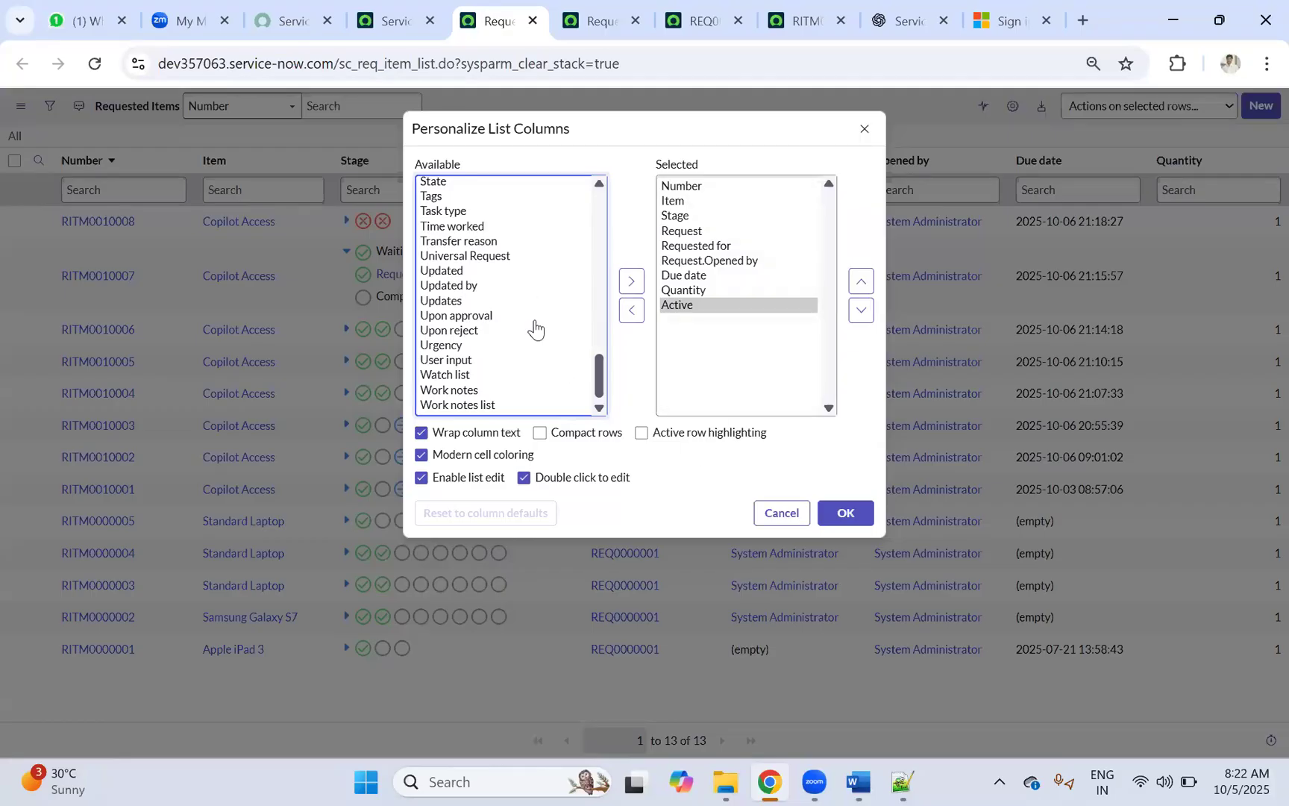
scroll(532, 321, "up", 3)
scroll(528, 308, "down", 3)
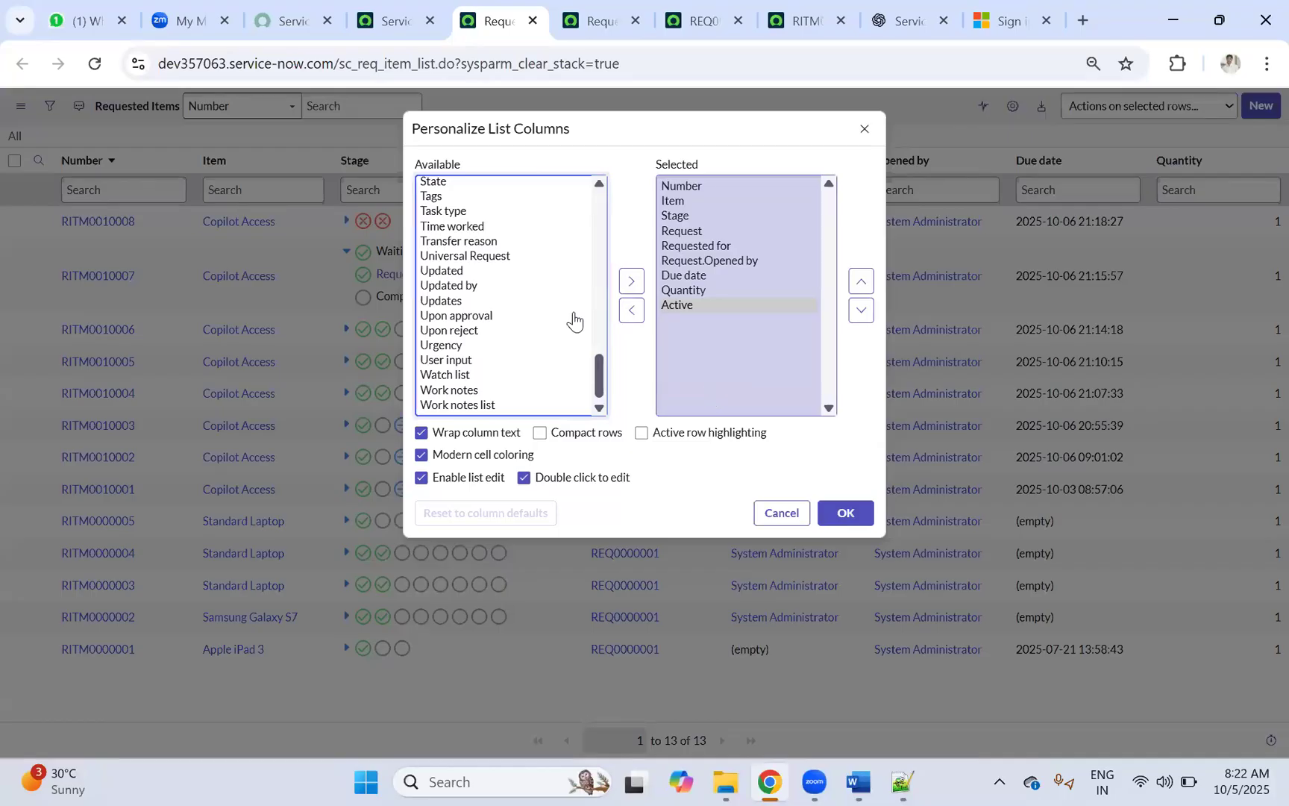
scroll(538, 310, "up", 5)
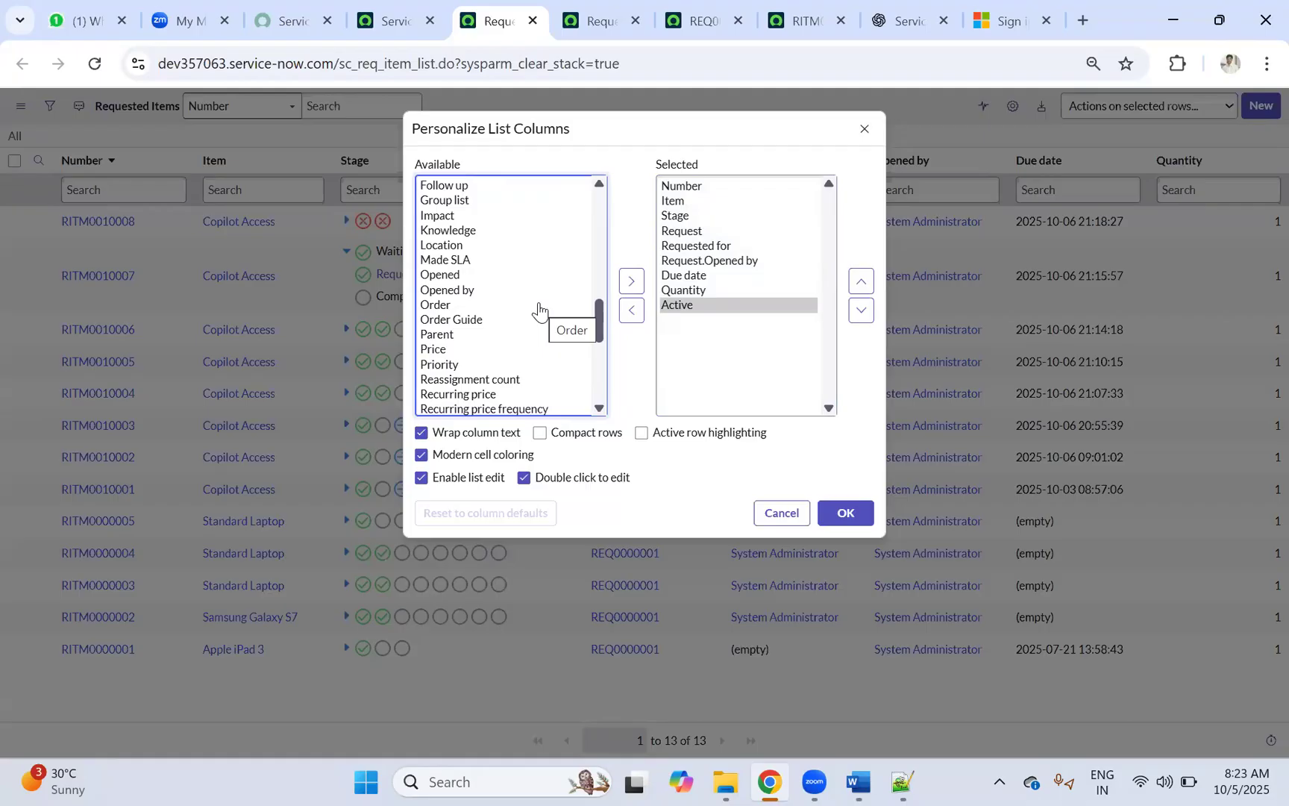
scroll(565, 291, "up", 5)
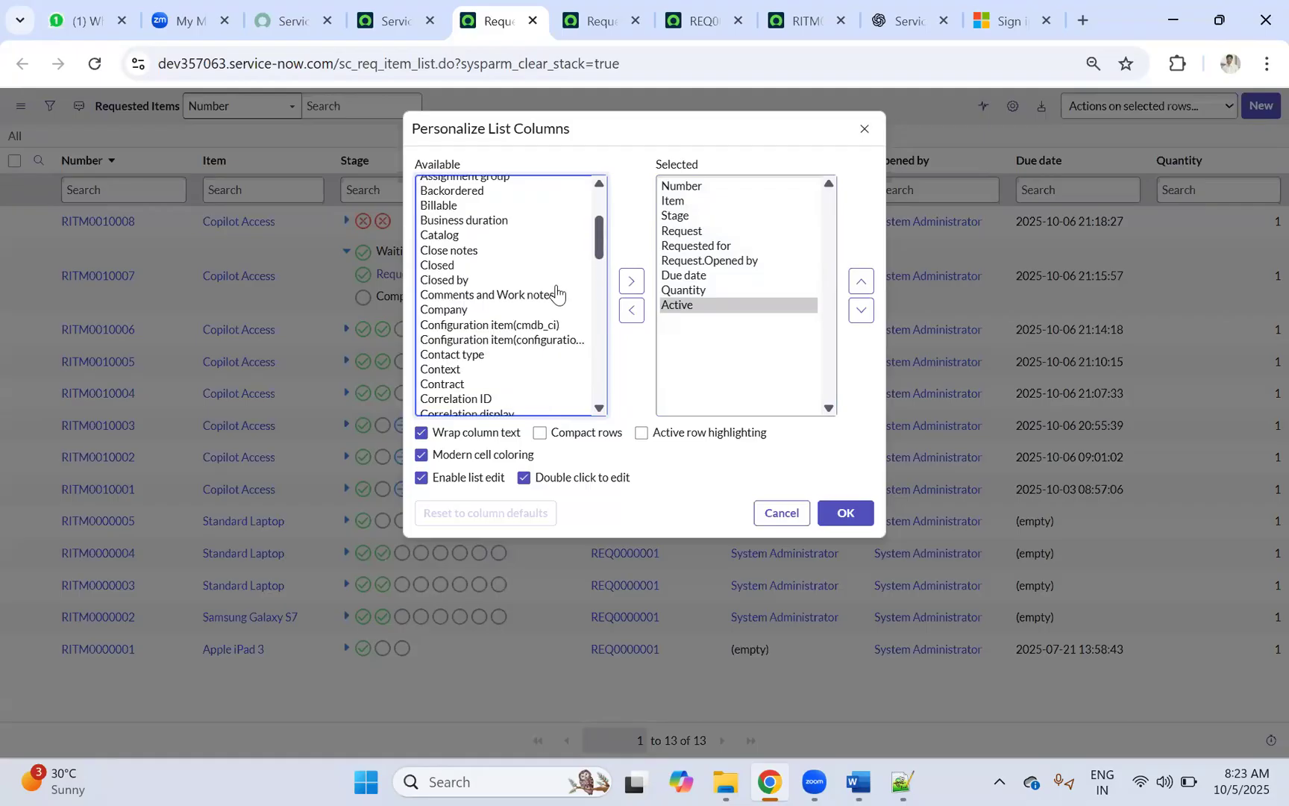
Step: Add Short description to the selected columns after browsing the Approval fields
left_click(564, 303)
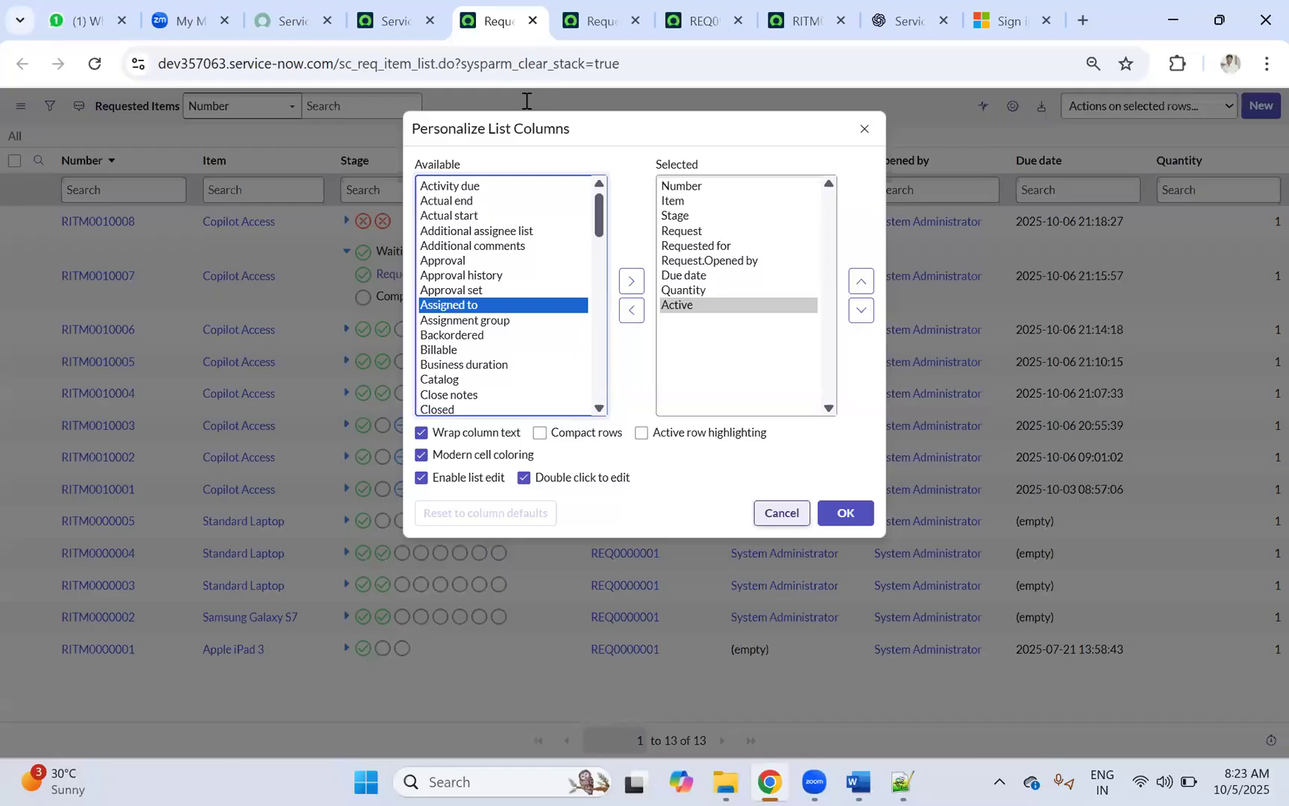
left_click(476, 232)
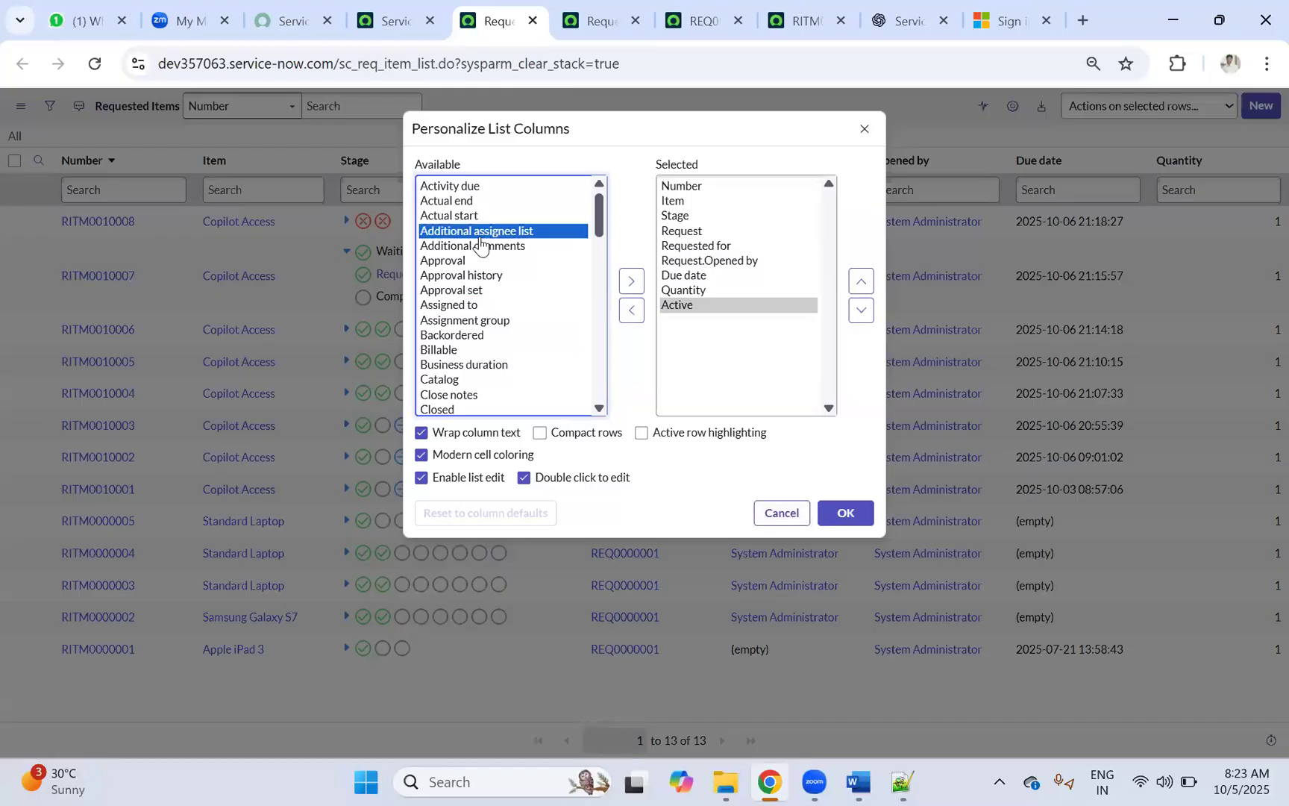
left_click(448, 261)
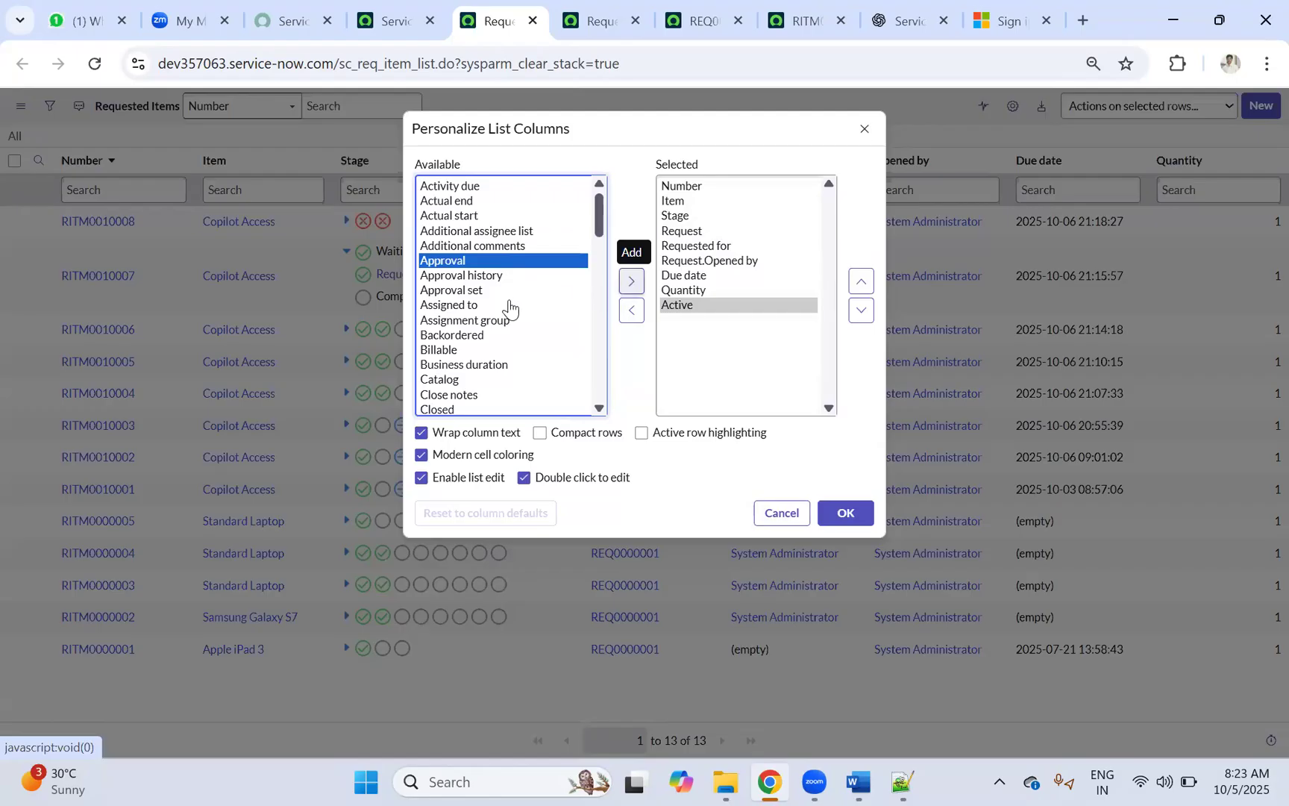
left_click(461, 291)
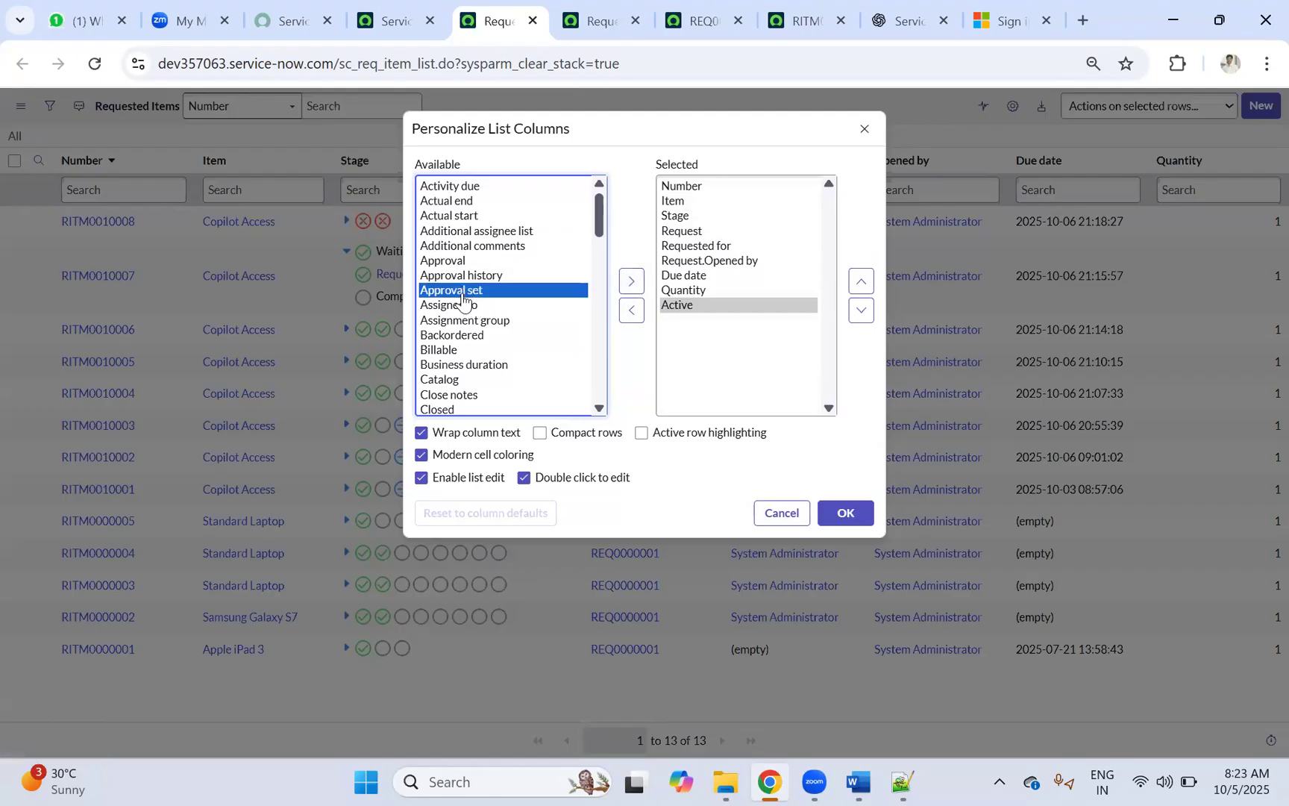
key("s")
key("s")
key("s")
key("s")
key("s")
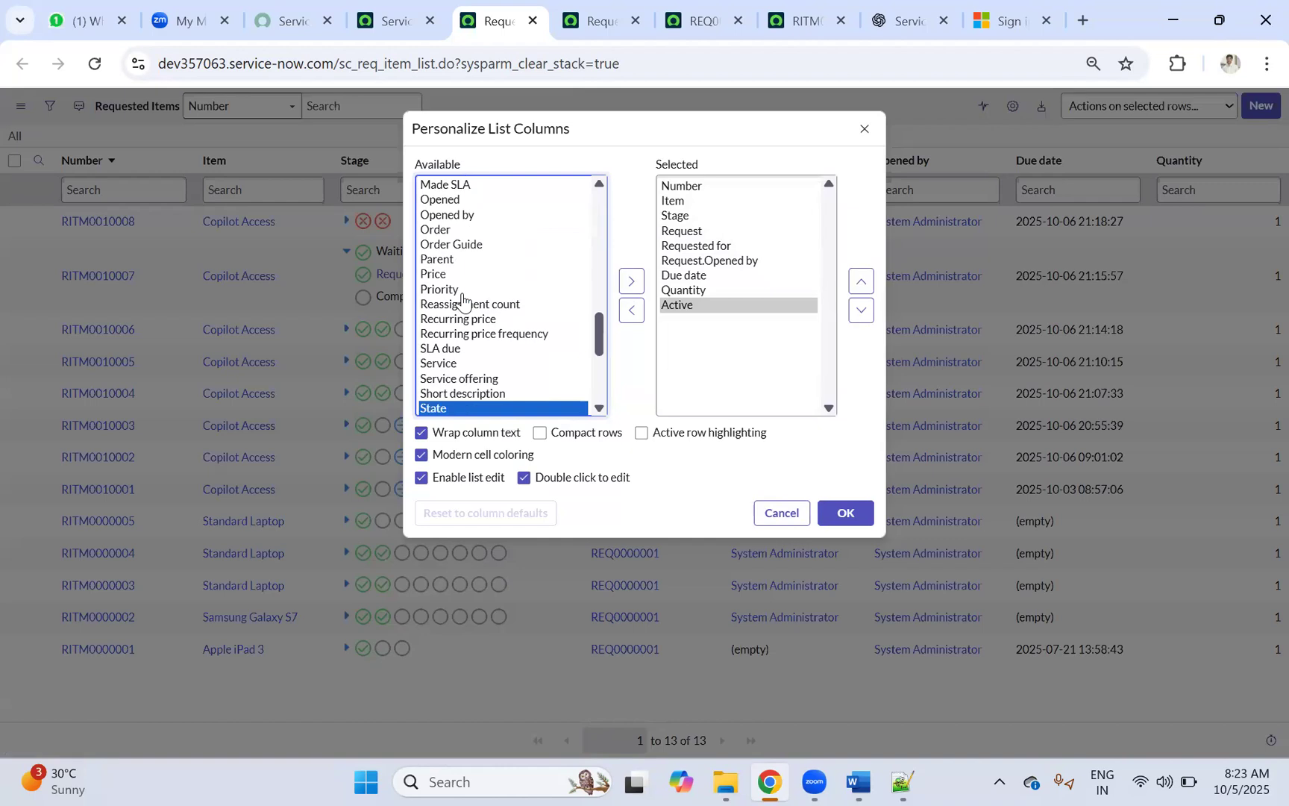
left_click(441, 393)
left_click(631, 281)
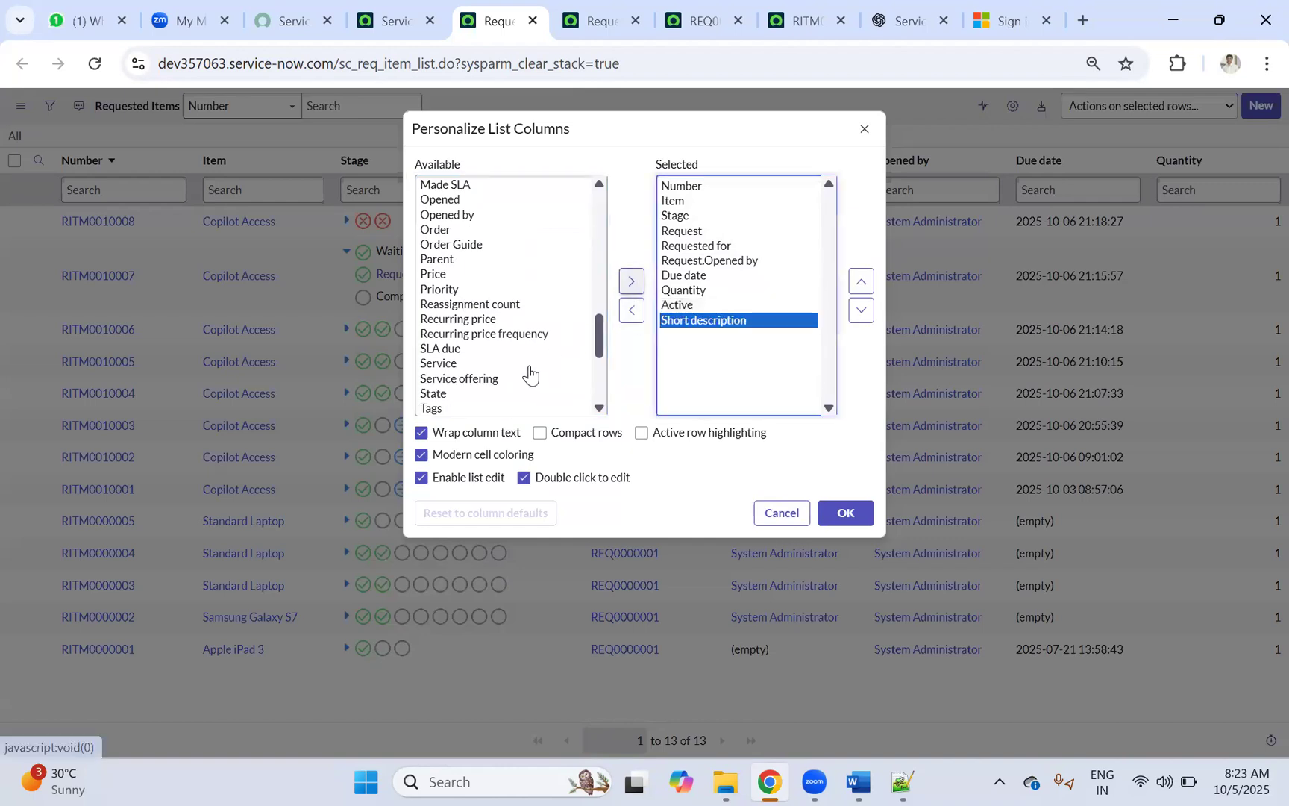
Step: Add State as a column and apply the new Requested Items column layout
scroll(460, 399, "down", 3)
left_click(490, 257)
key("s")
key("s")
left_click(455, 231)
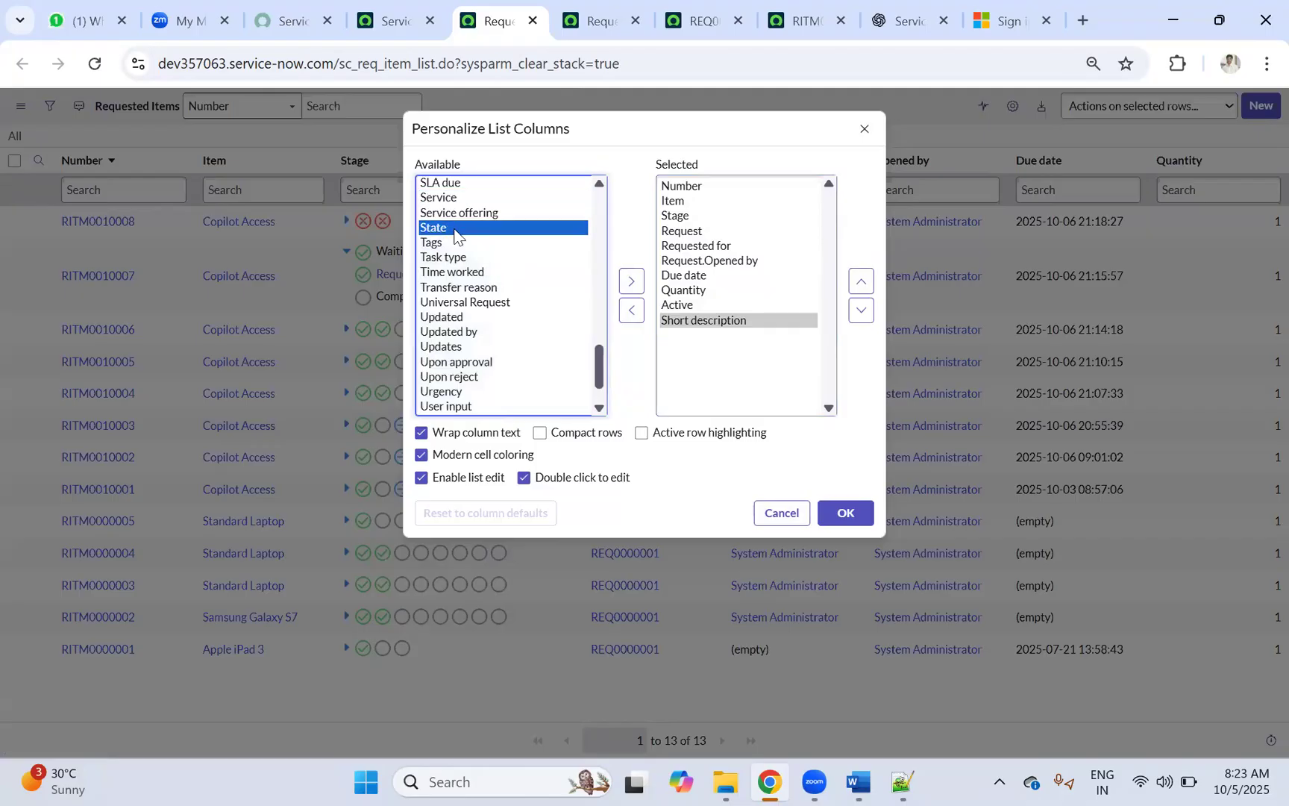
left_click(631, 282)
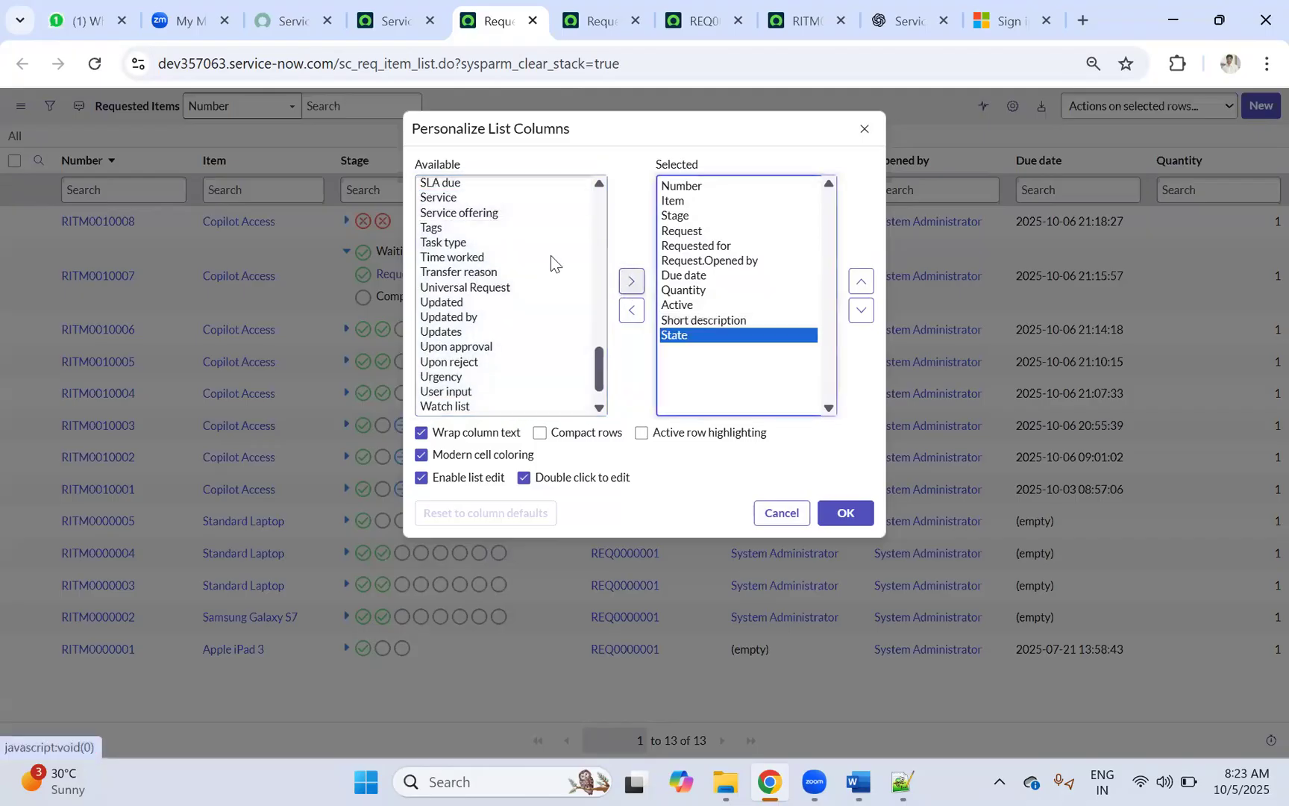
scroll(466, 219, "up", 2)
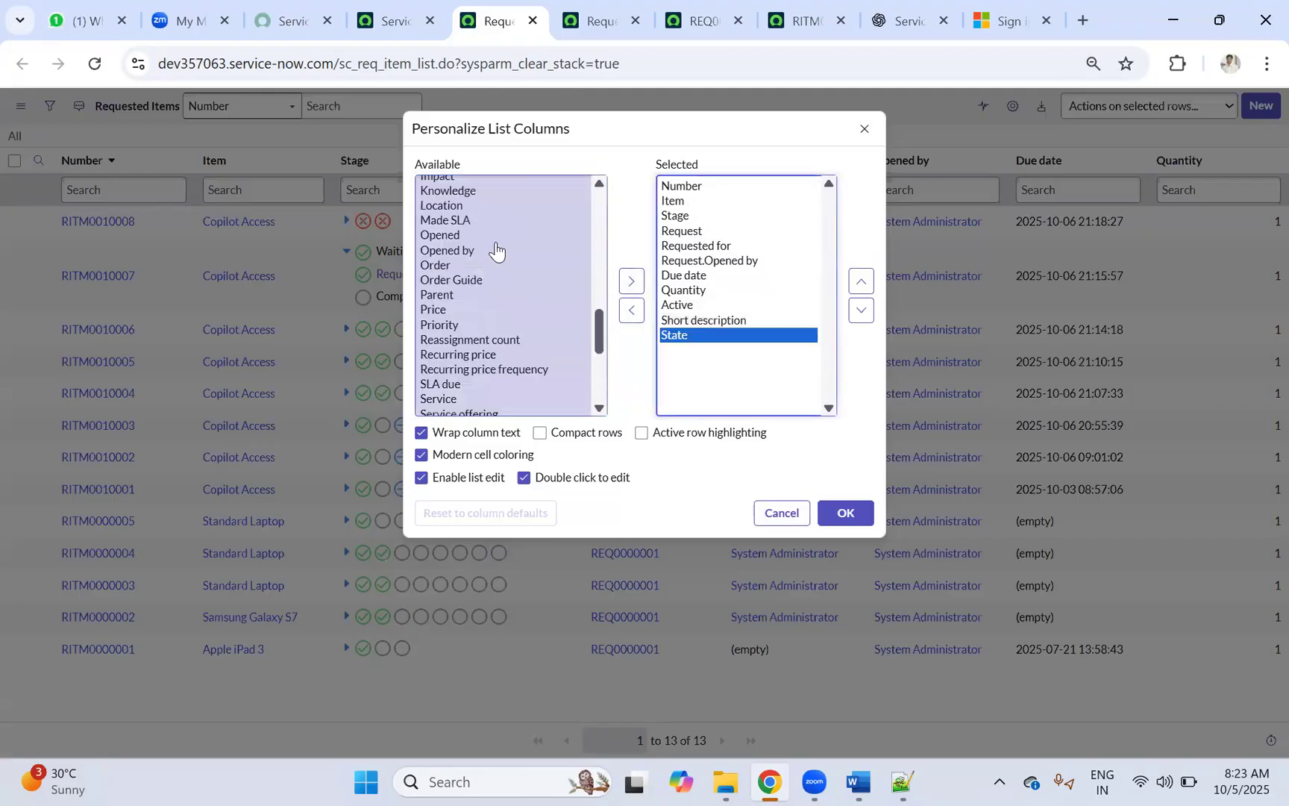
left_click(450, 236)
scroll(487, 279, "up", 3)
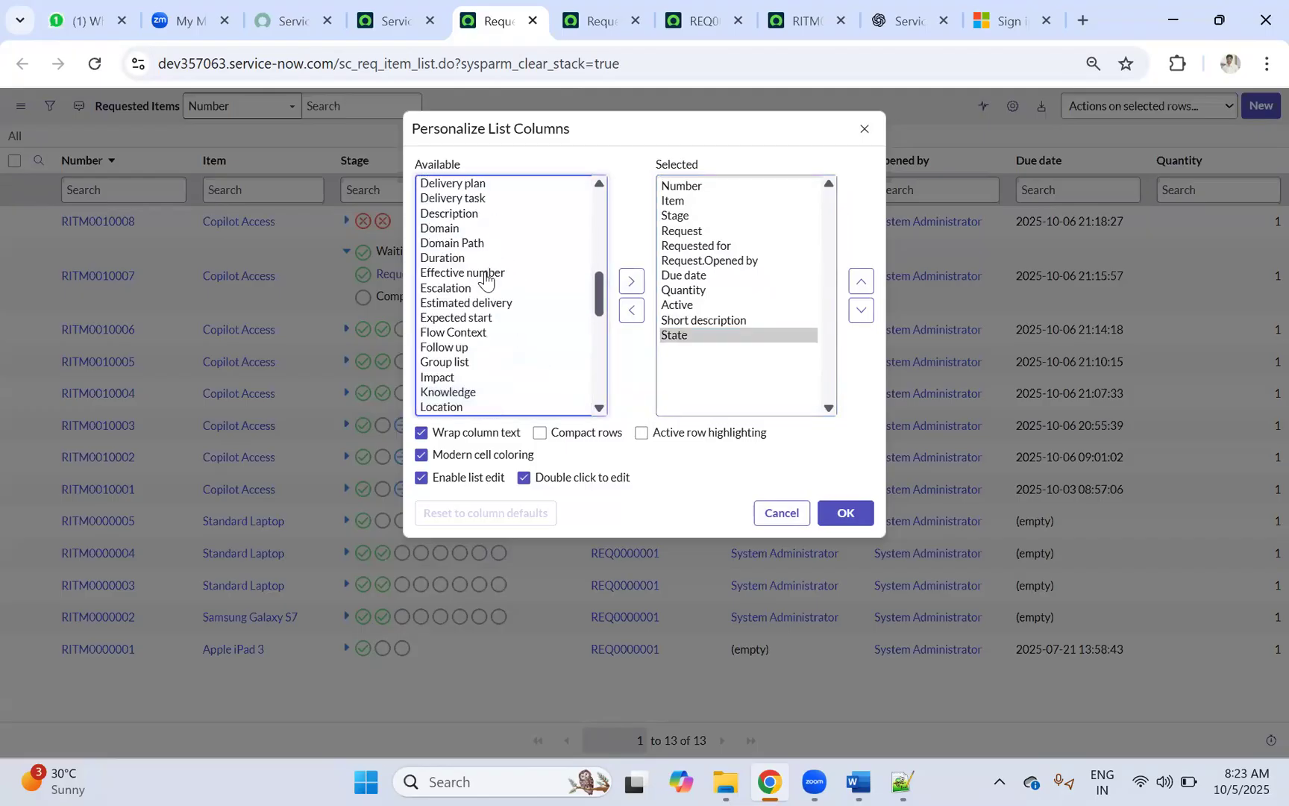
scroll(481, 259, "up", 3)
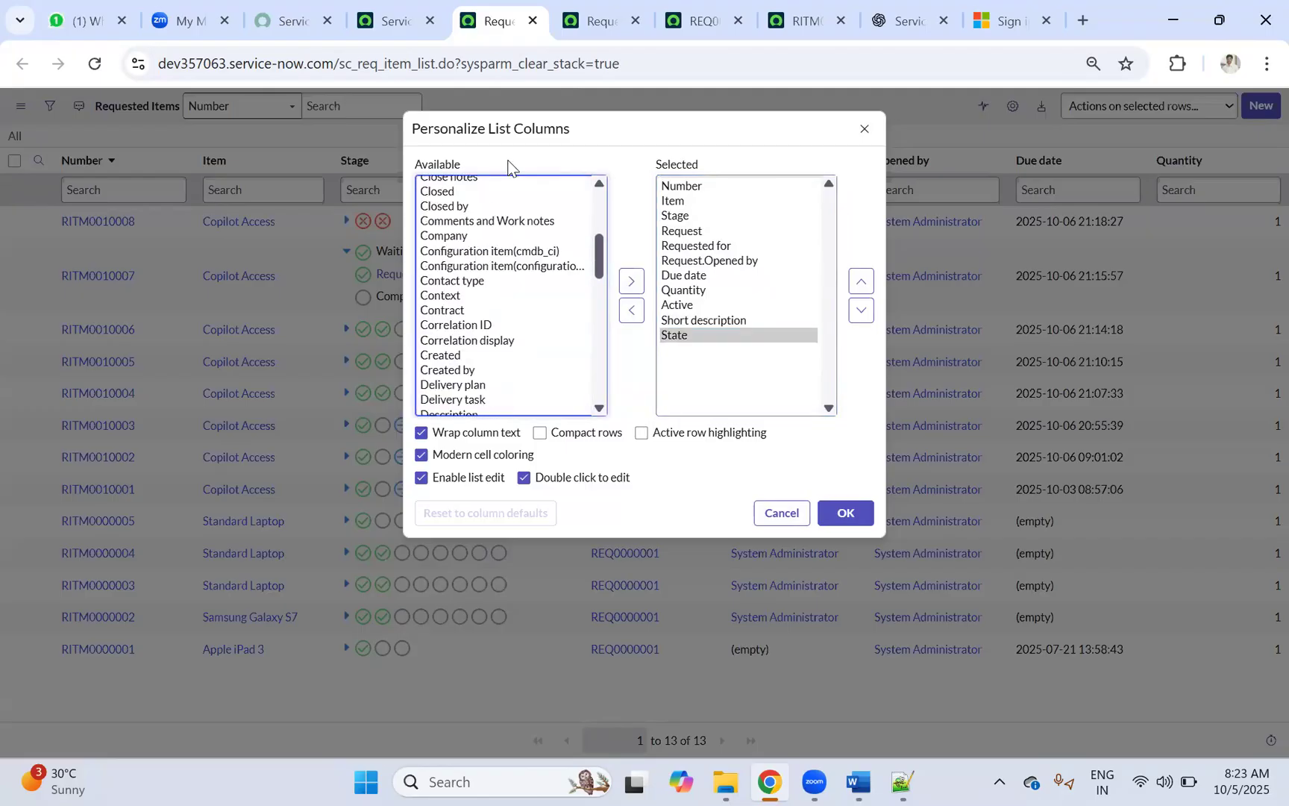
scroll(457, 246, "up", 3)
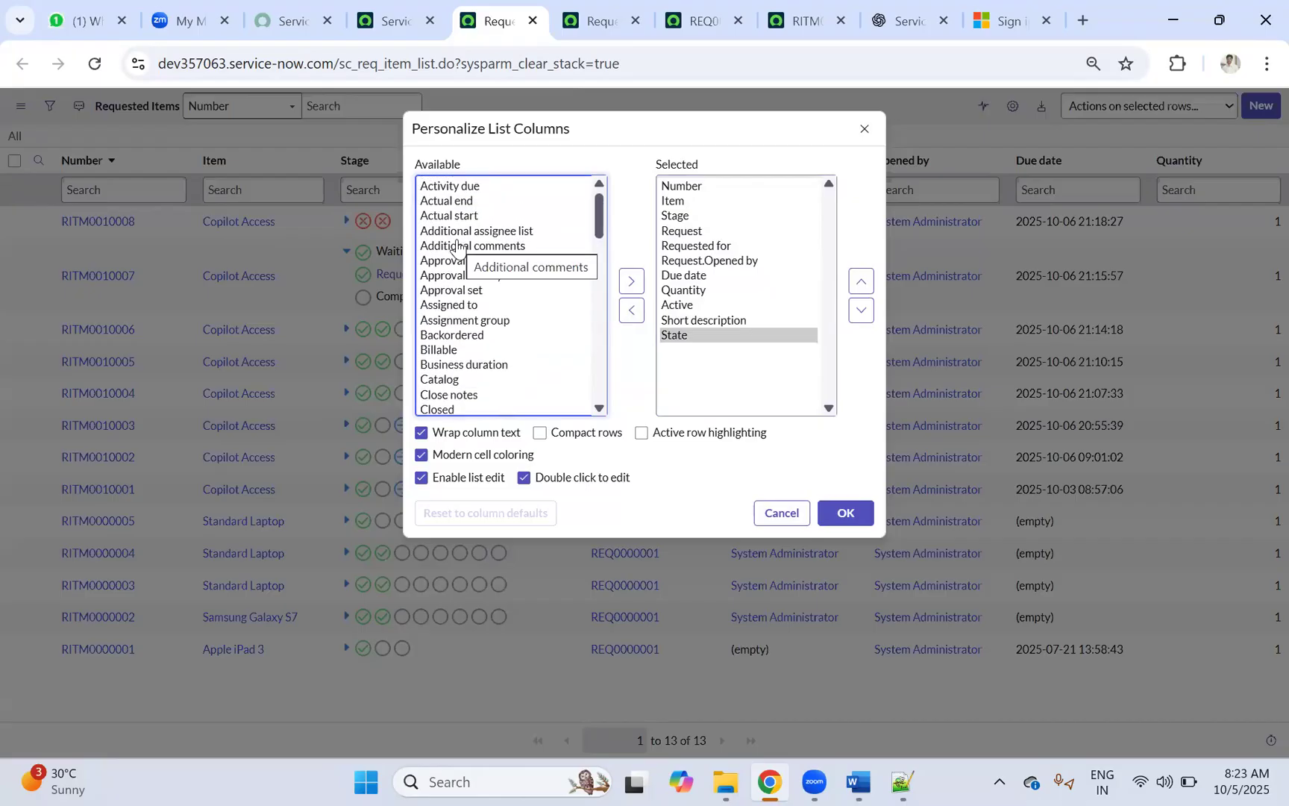
left_click(842, 514)
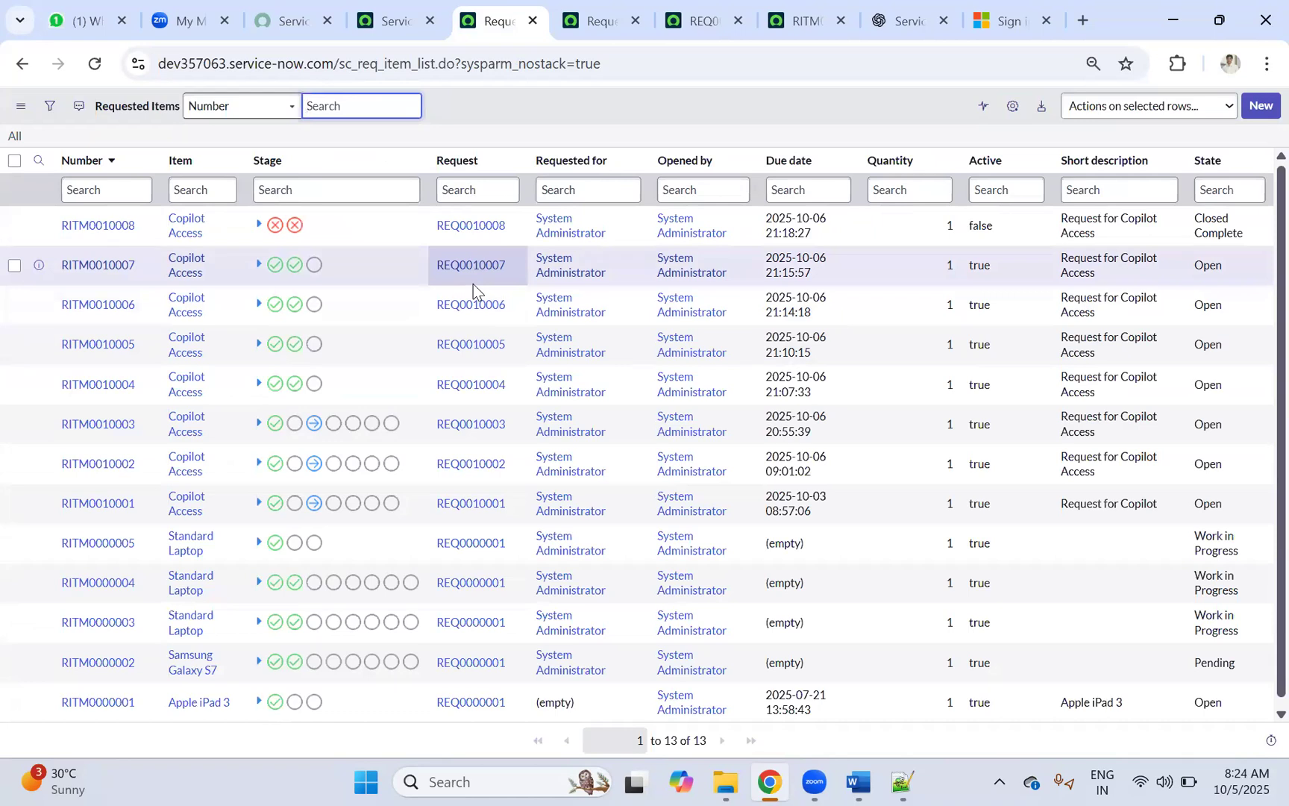
Step: Reopen the column settings and add the Approval history and Approval columns
left_click(1013, 109)
left_click(508, 263)
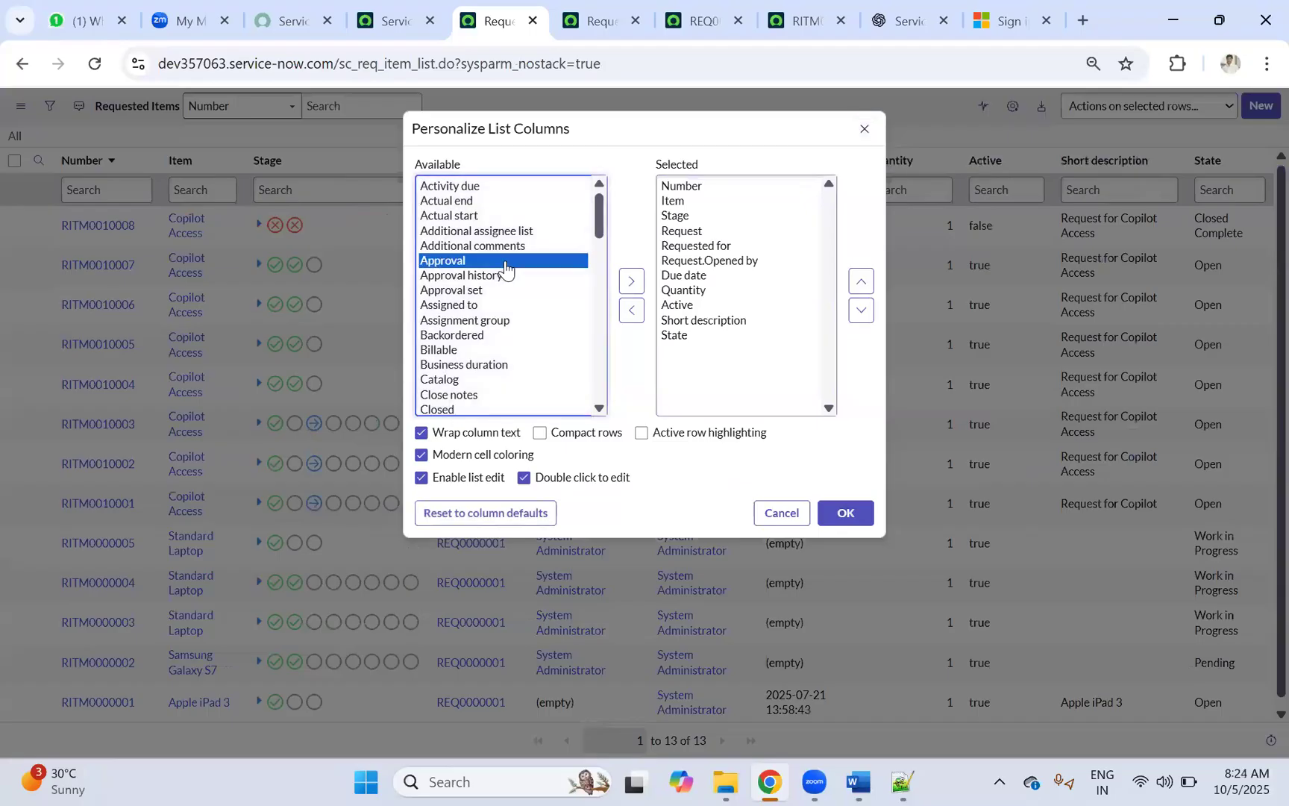
left_click(505, 270)
key("Down")
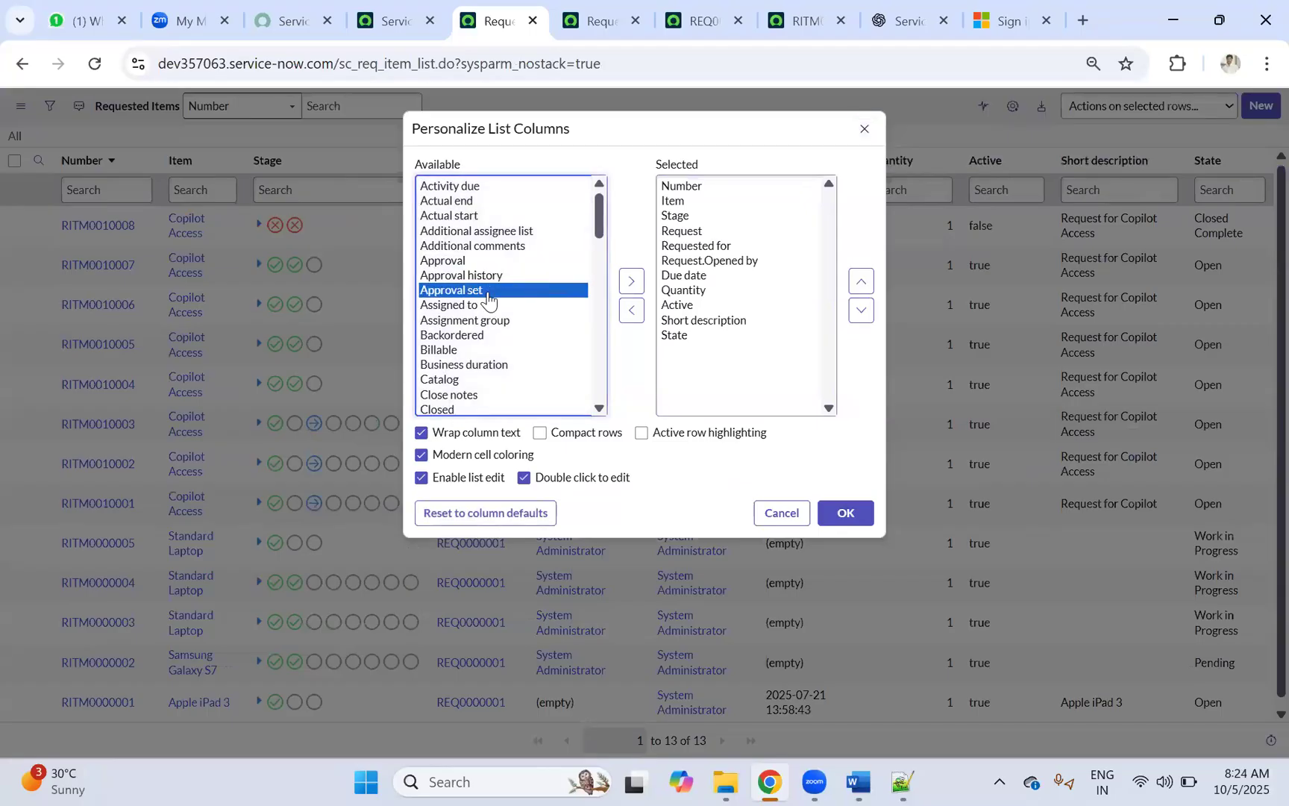
left_click(491, 275)
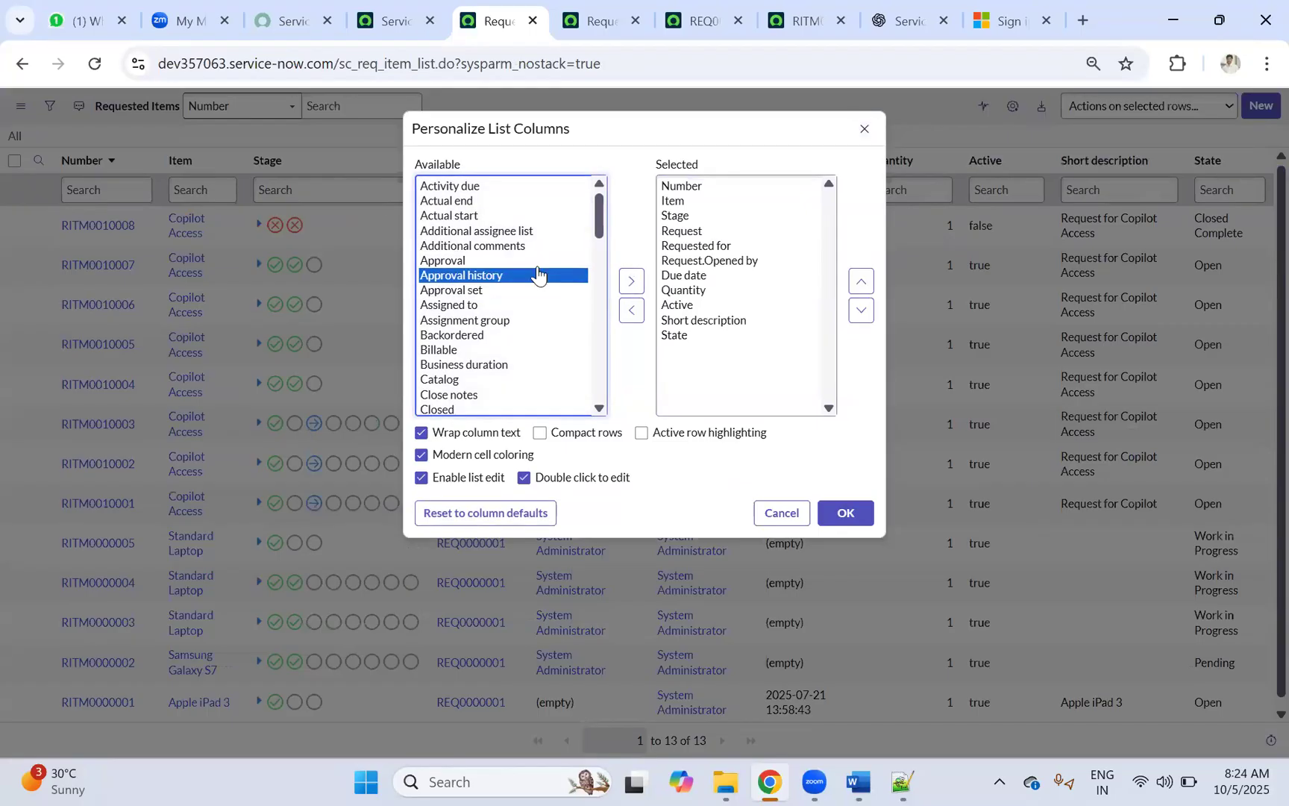
left_click(632, 281)
left_click(453, 261)
left_click(631, 281)
Step: Add Approval set and Additional comments, apply the layout, and select a list cell
left_click(456, 263)
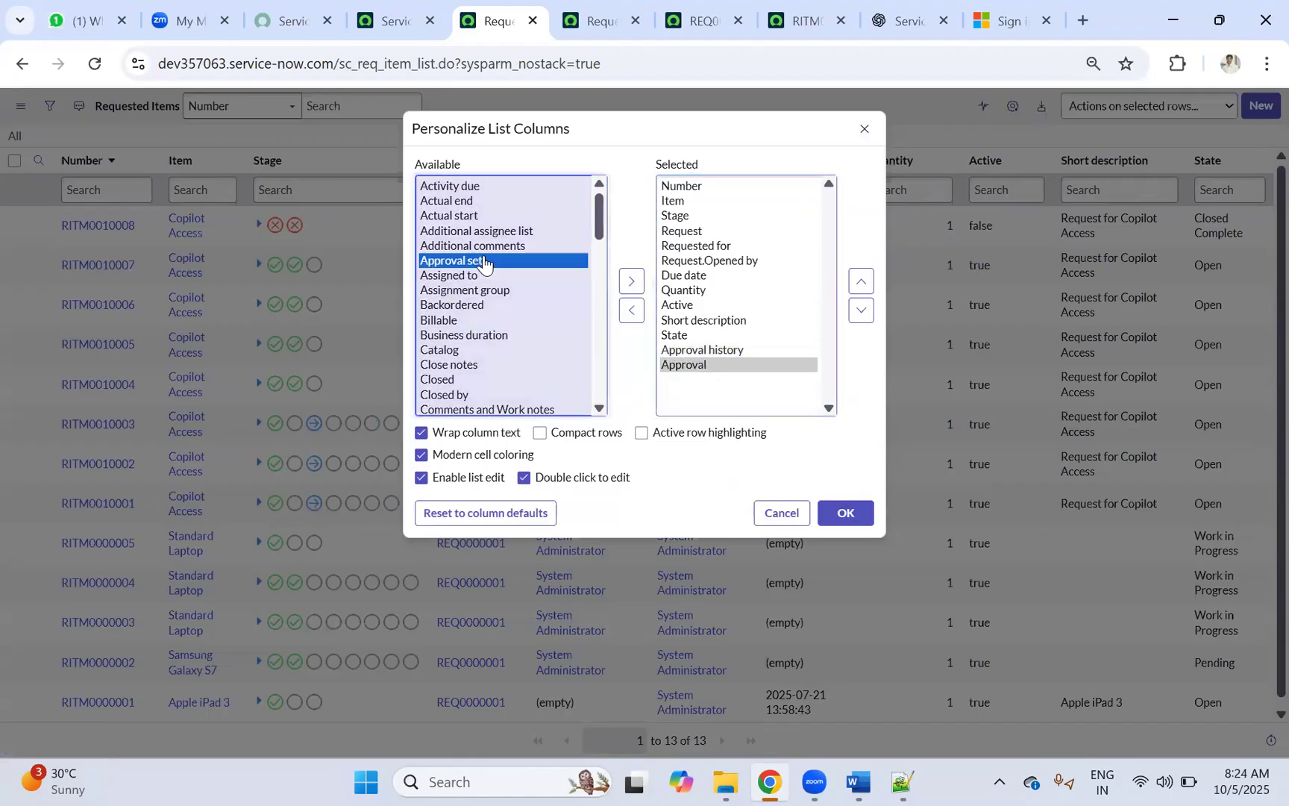
left_click(631, 280)
left_click(487, 246)
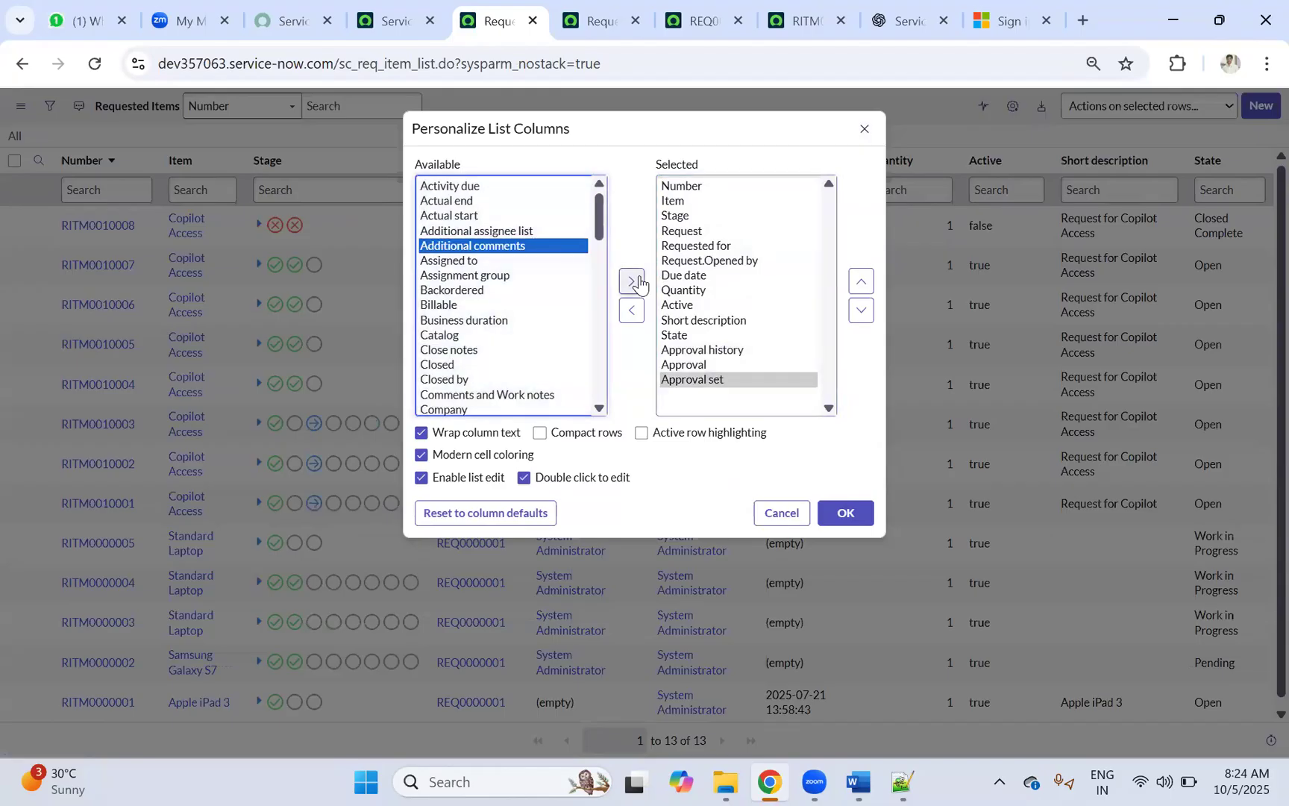
left_click(632, 280)
left_click(845, 513)
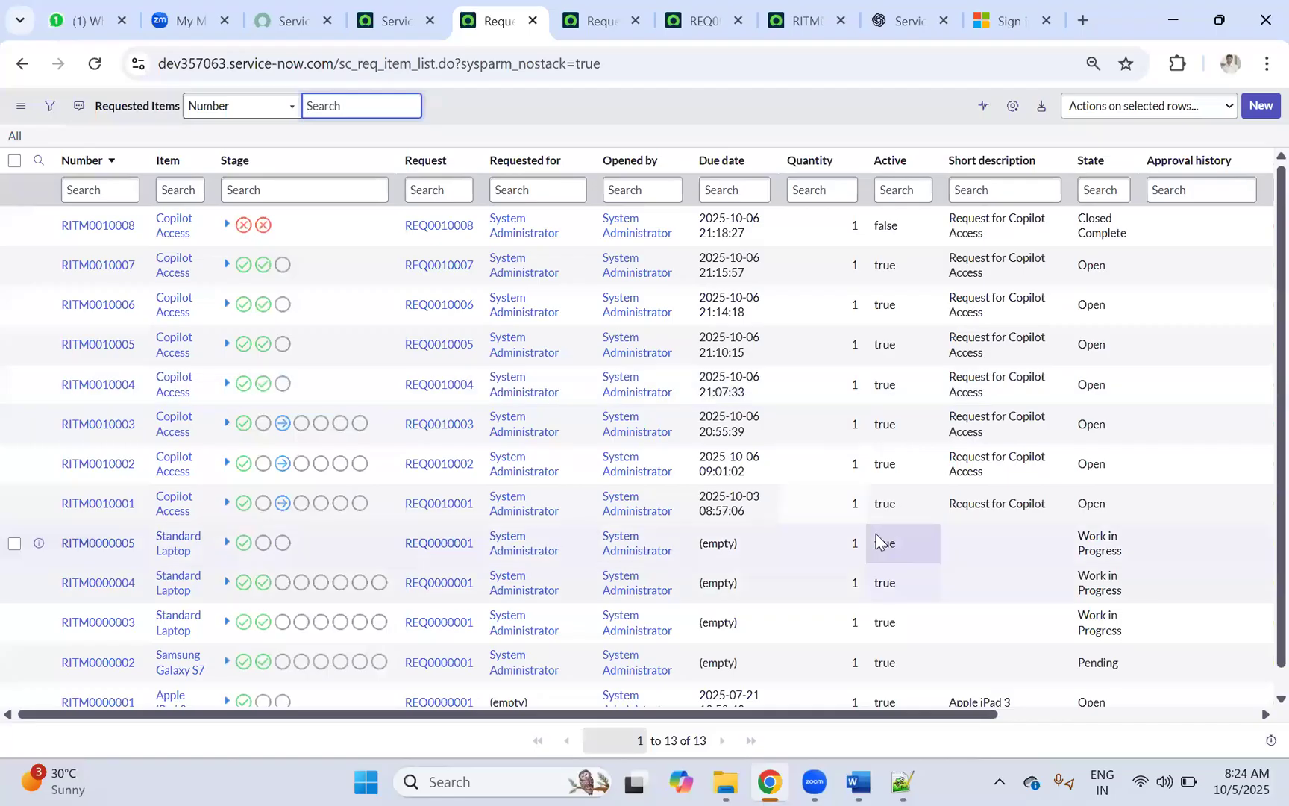
left_click(877, 541)
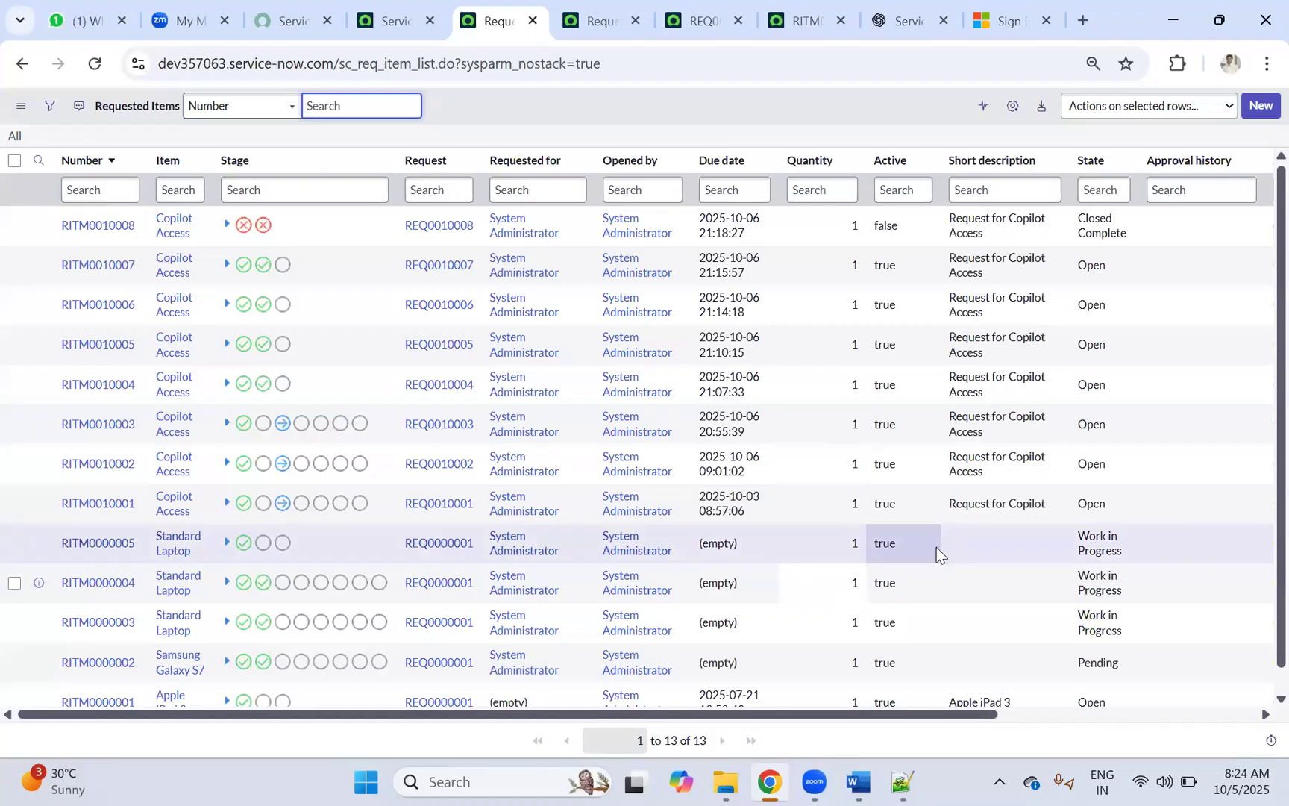
Step: Filter the list to Item = Copilot Access with Show Matching, then chart the Item column as a bar chart
key("Right")
key("Right")
key("Right")
key("Right")
key("Up")
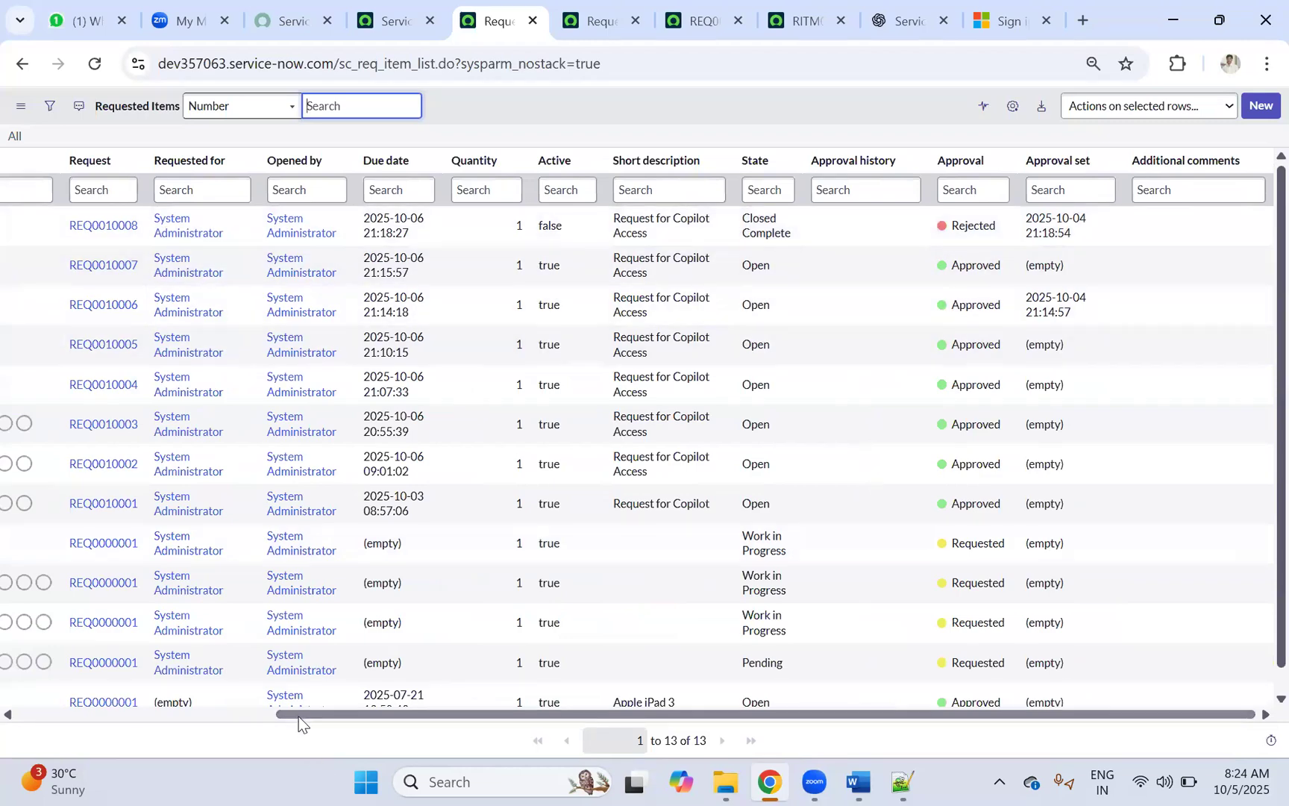
left_click_drag(299, 716, 61, 719)
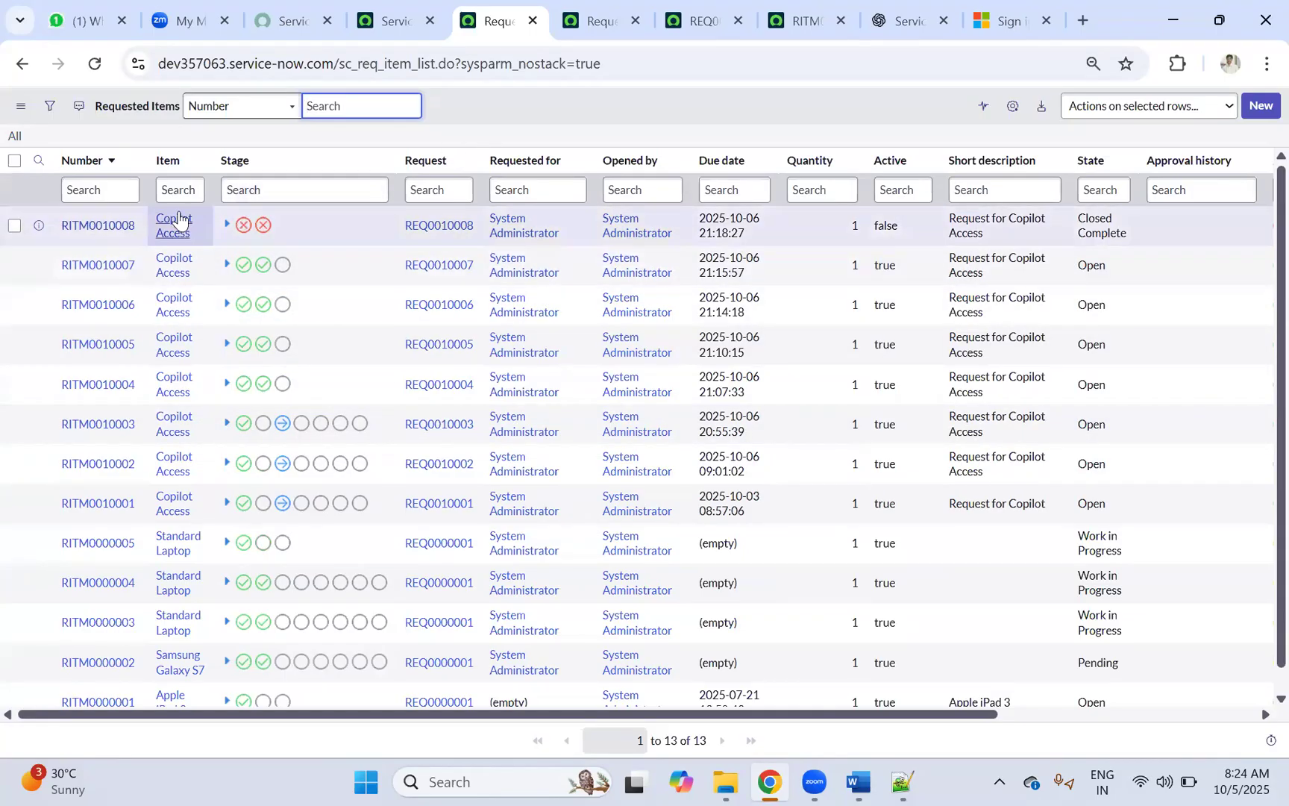
right_click(175, 225)
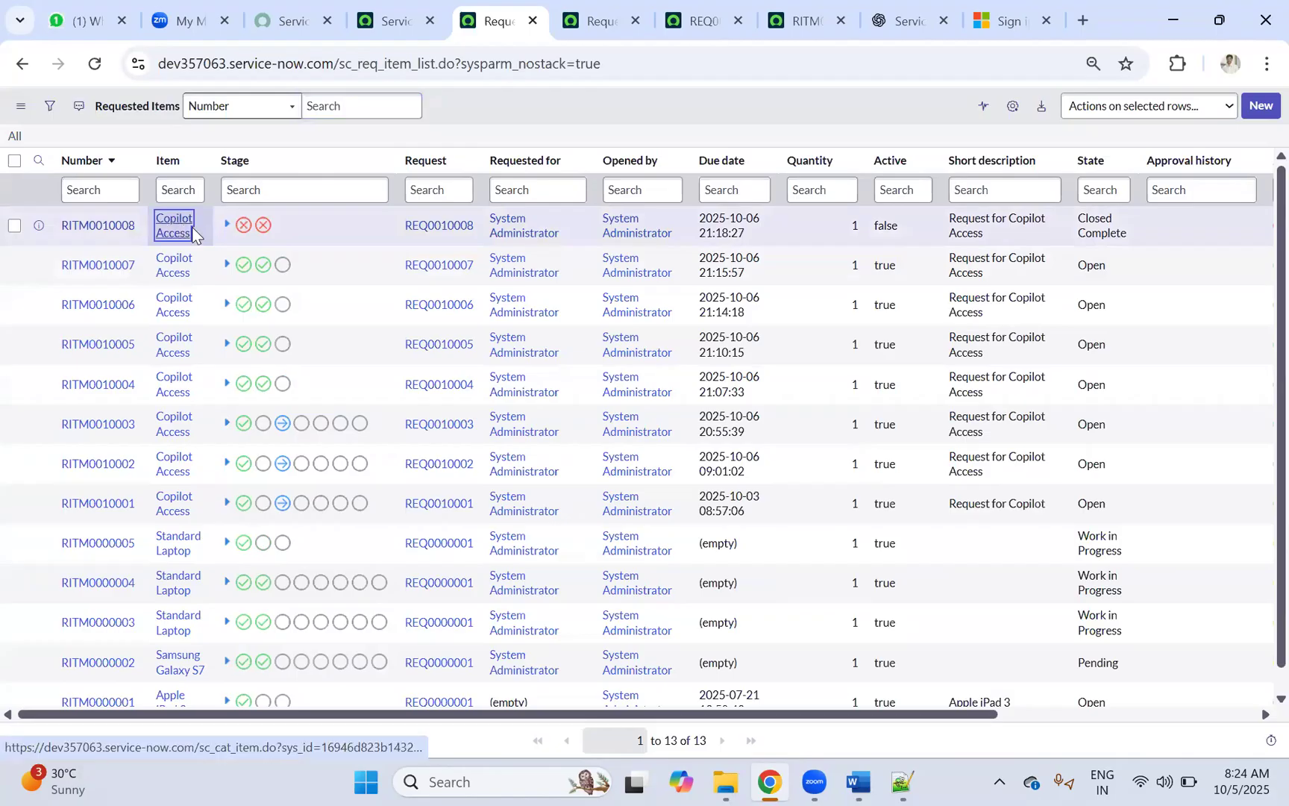
left_click(204, 234)
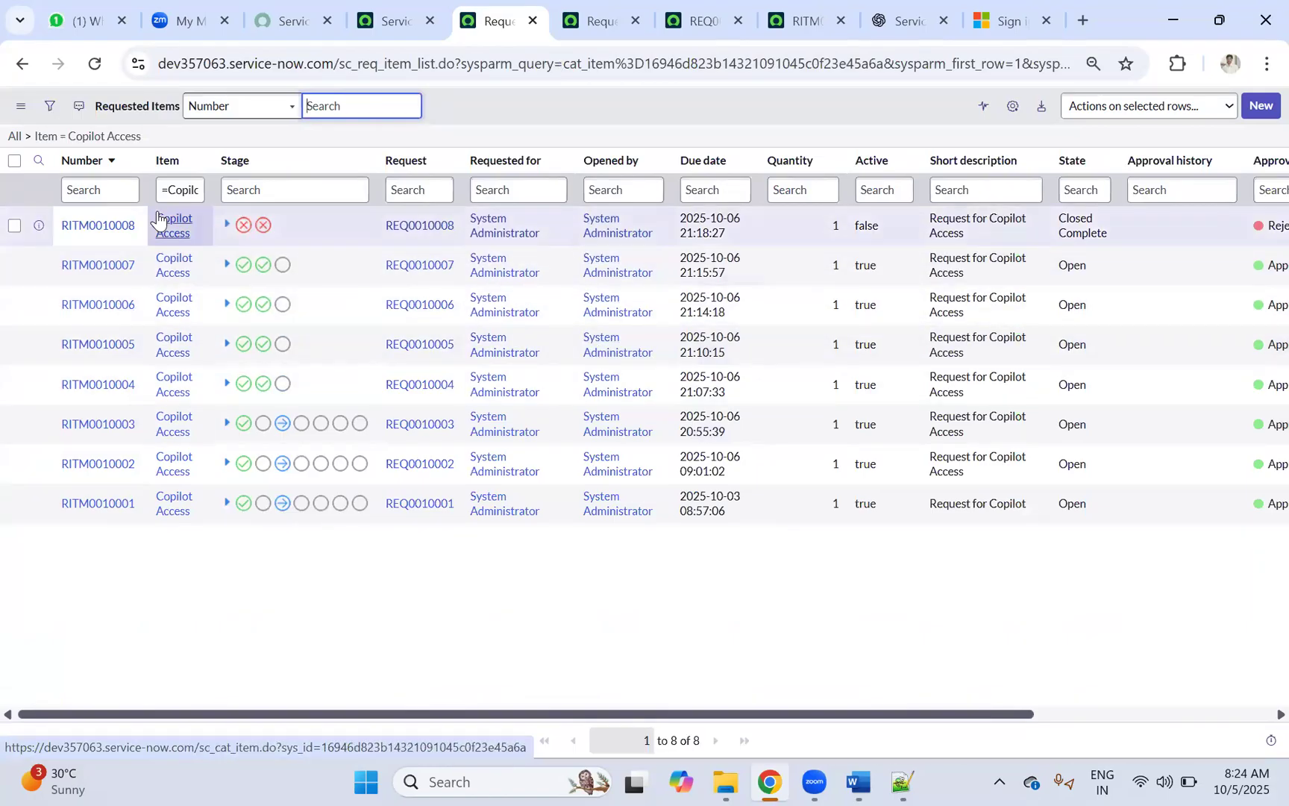
left_click(195, 159)
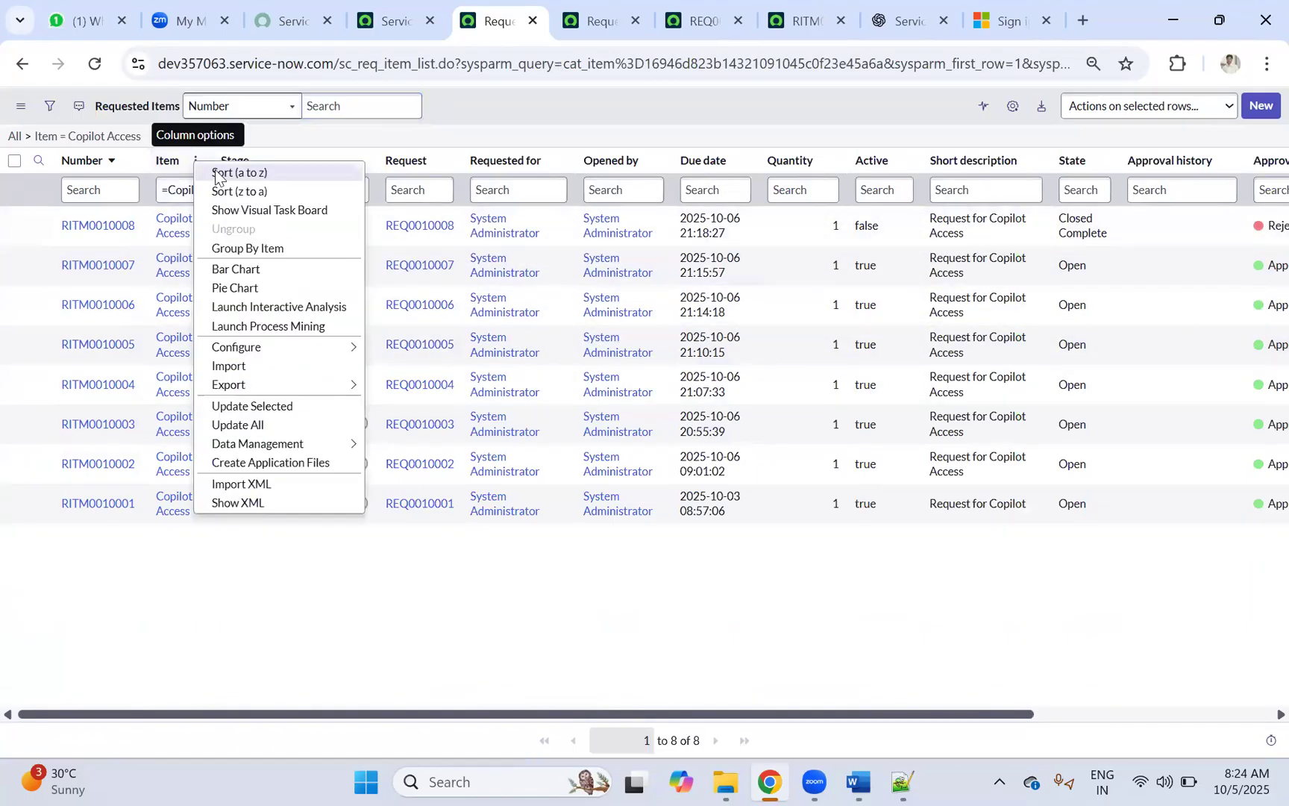
left_click(252, 267)
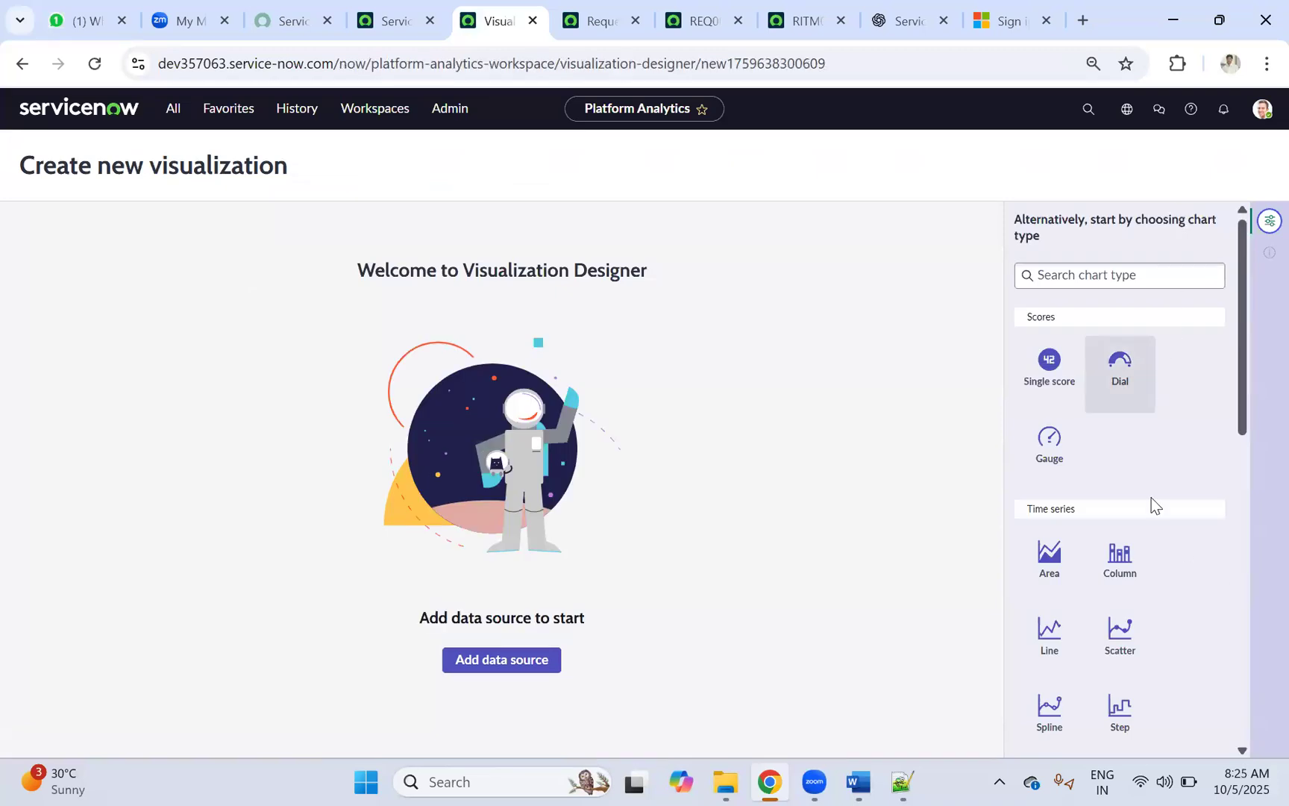
Step: Make the new visualization a List - Simple showing All Active Tasks, and try saving it
scroll(1137, 365, "down", 3)
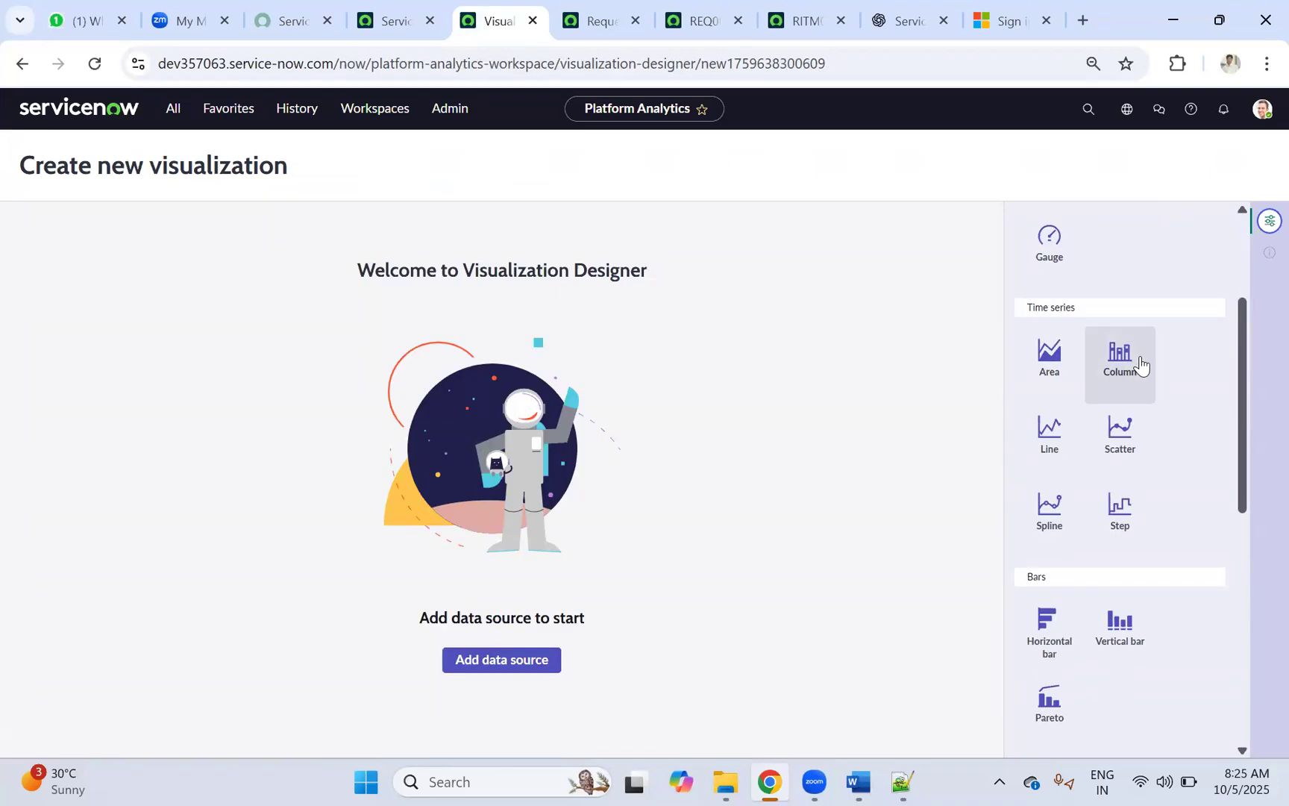
scroll(1140, 363, "down", 7)
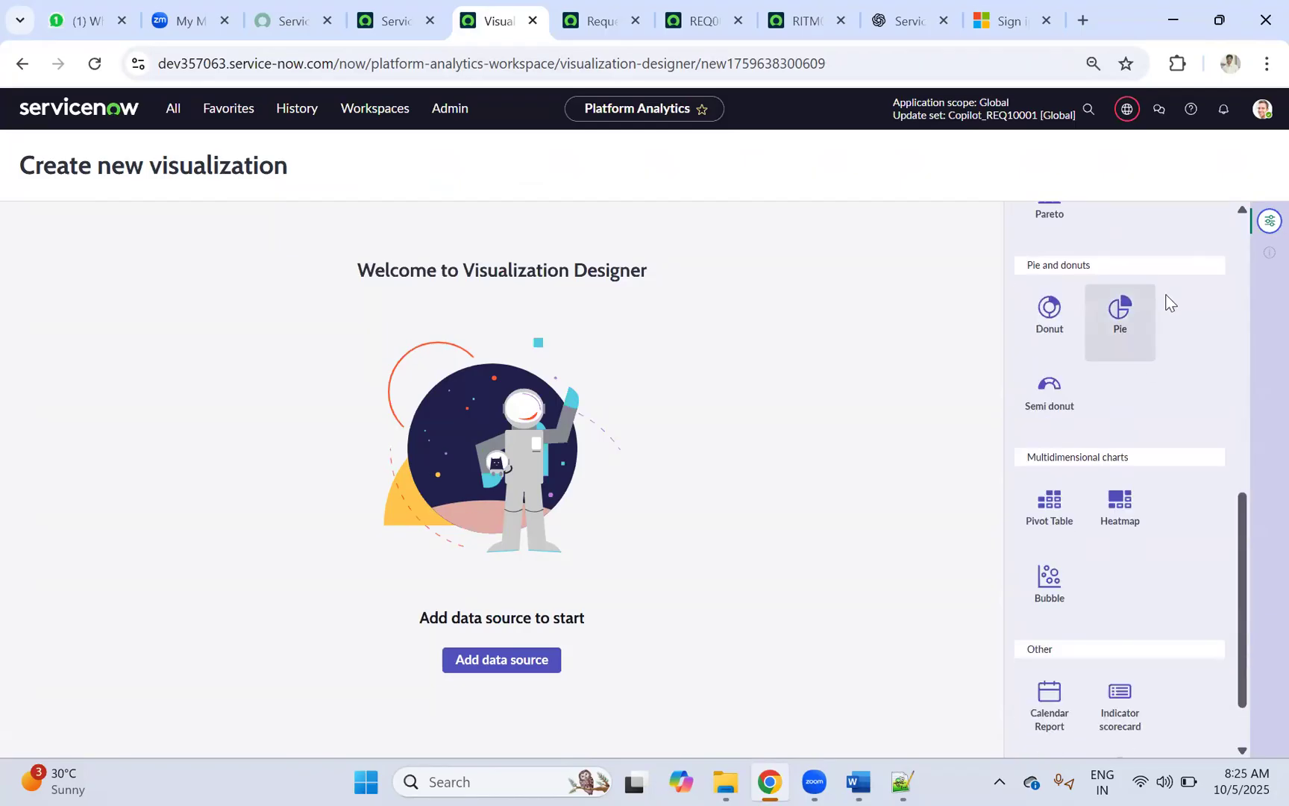
scroll(1166, 299, "down", 1)
scroll(1156, 321, "up", 2)
scroll(1155, 351, "down", 2)
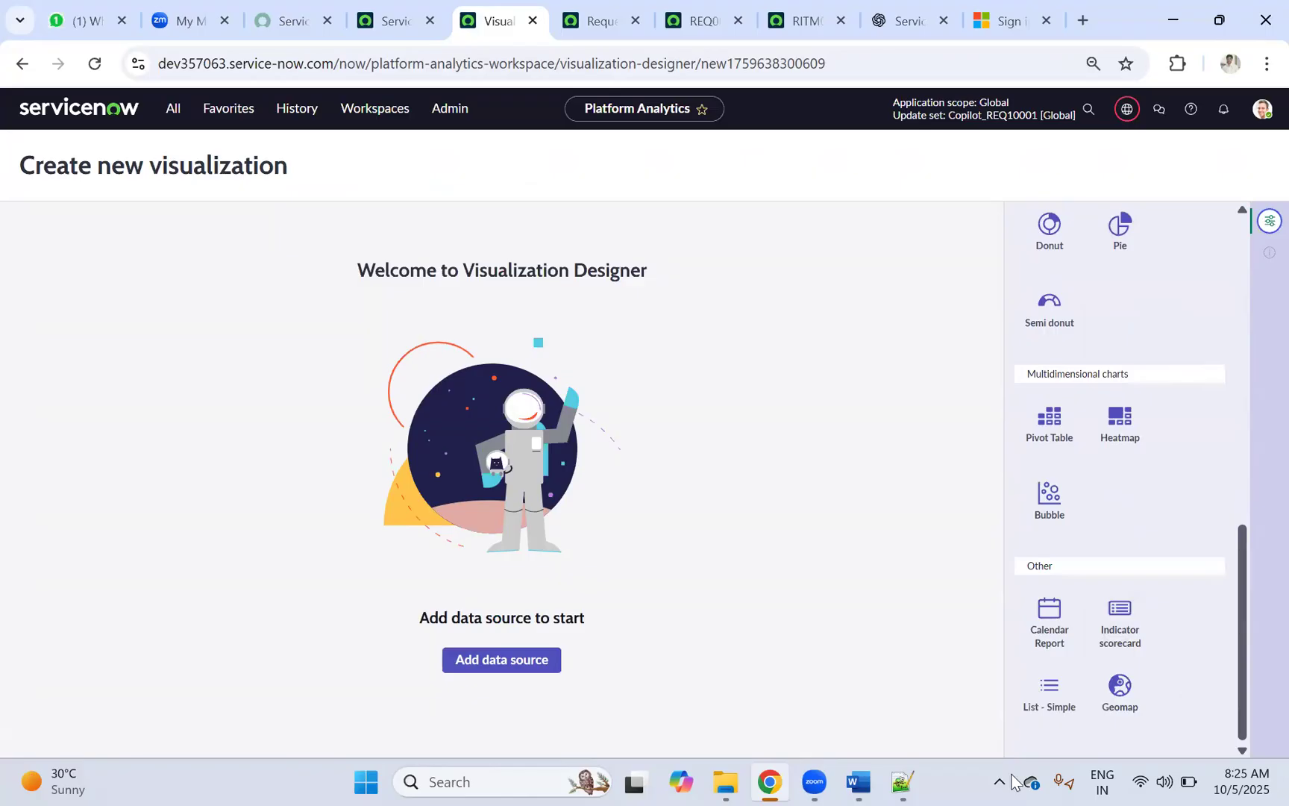
left_click(1050, 690)
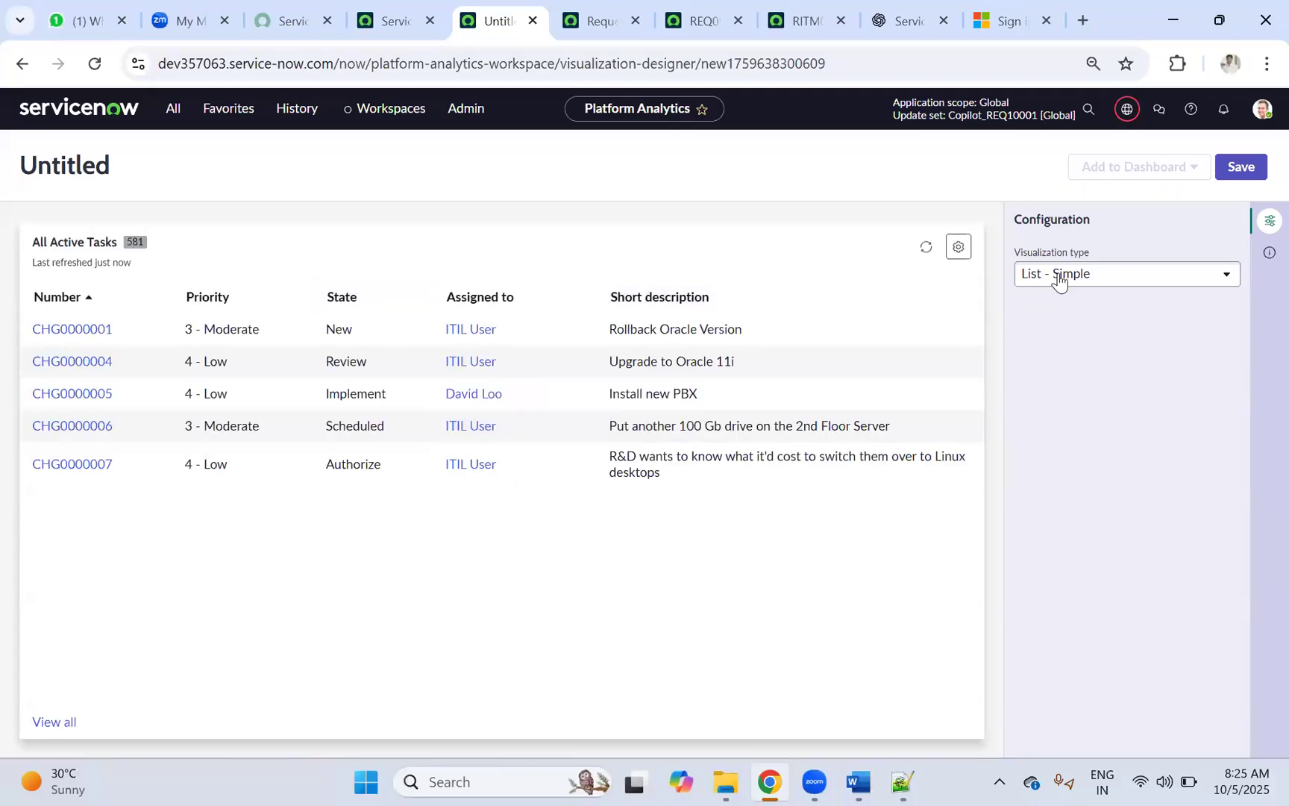
scroll(1140, 376, "up", 4)
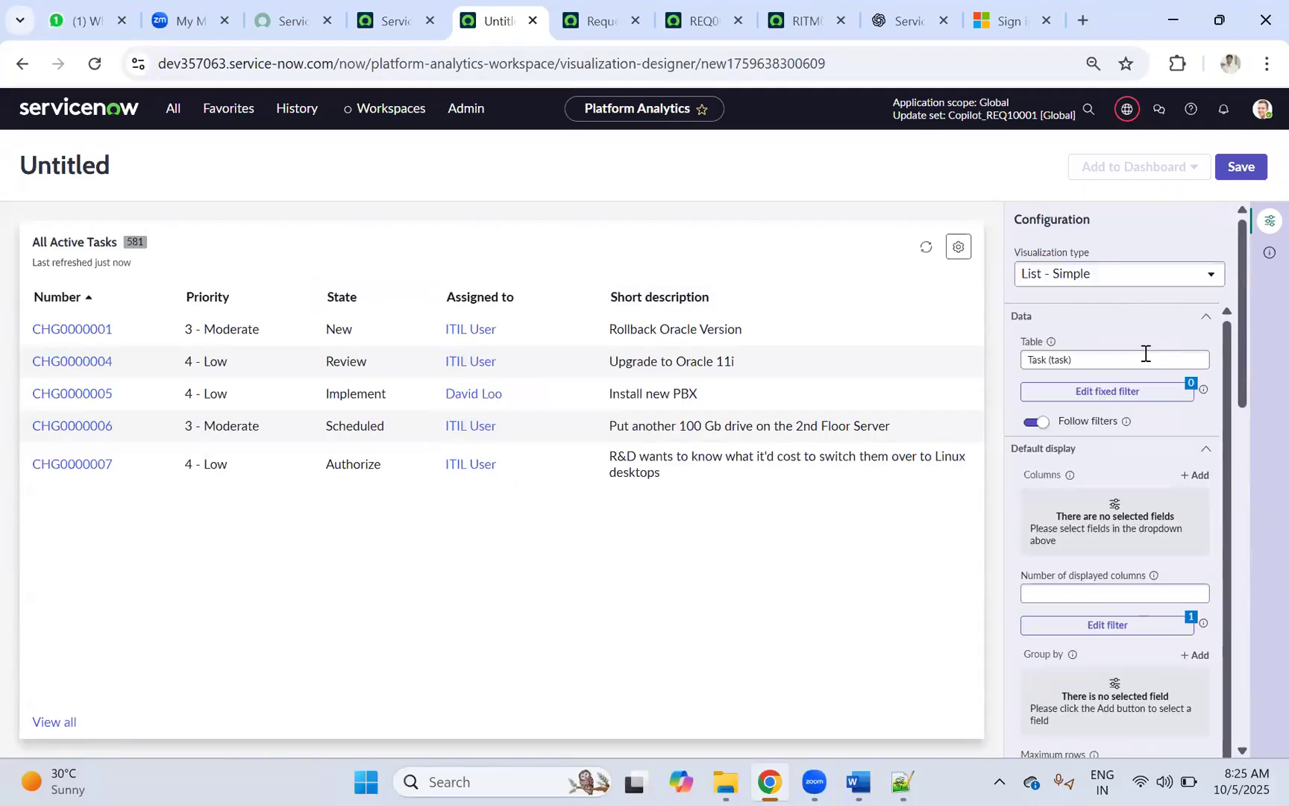
scroll(1086, 243, "down", 5)
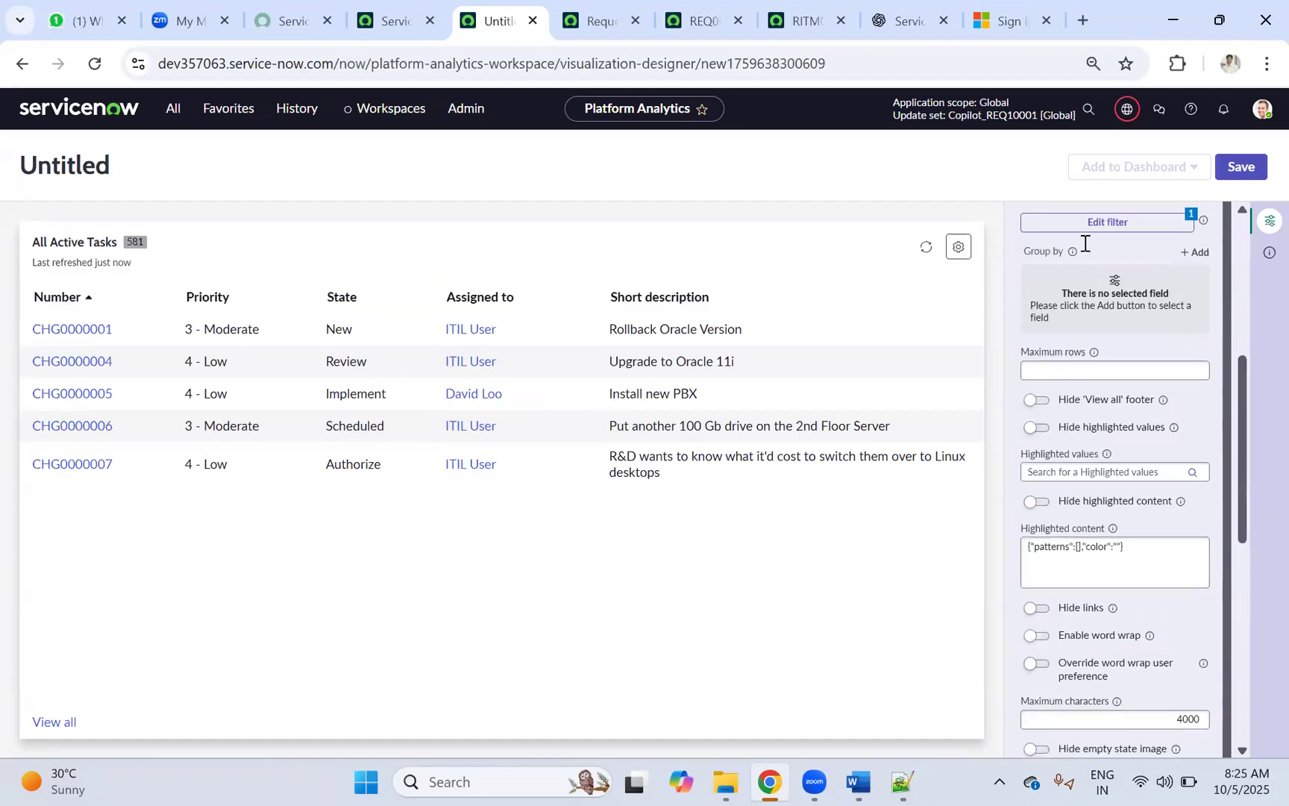
scroll(1085, 243, "up", 5)
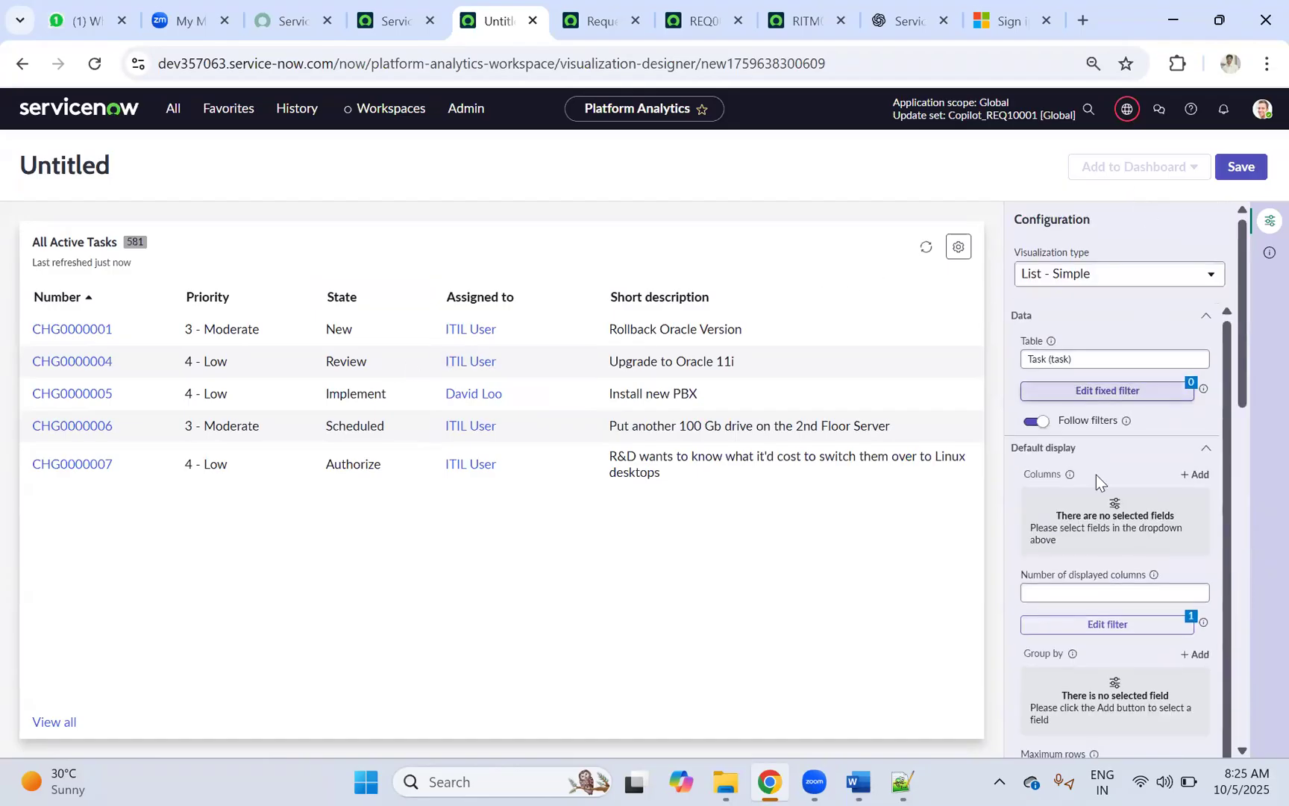
left_click(1239, 175)
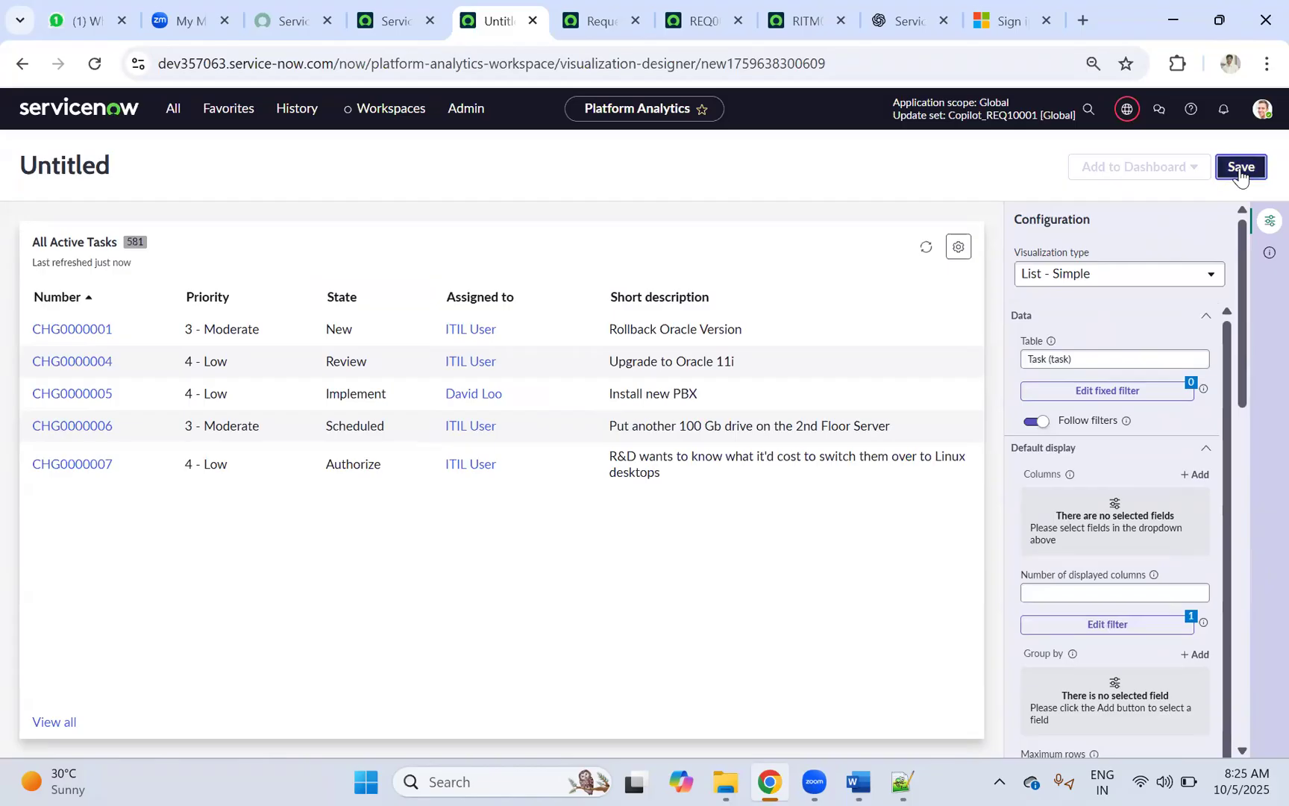
Step: Replace the Task source table with sc_req_item, choosing Requested Item
left_click(1102, 360)
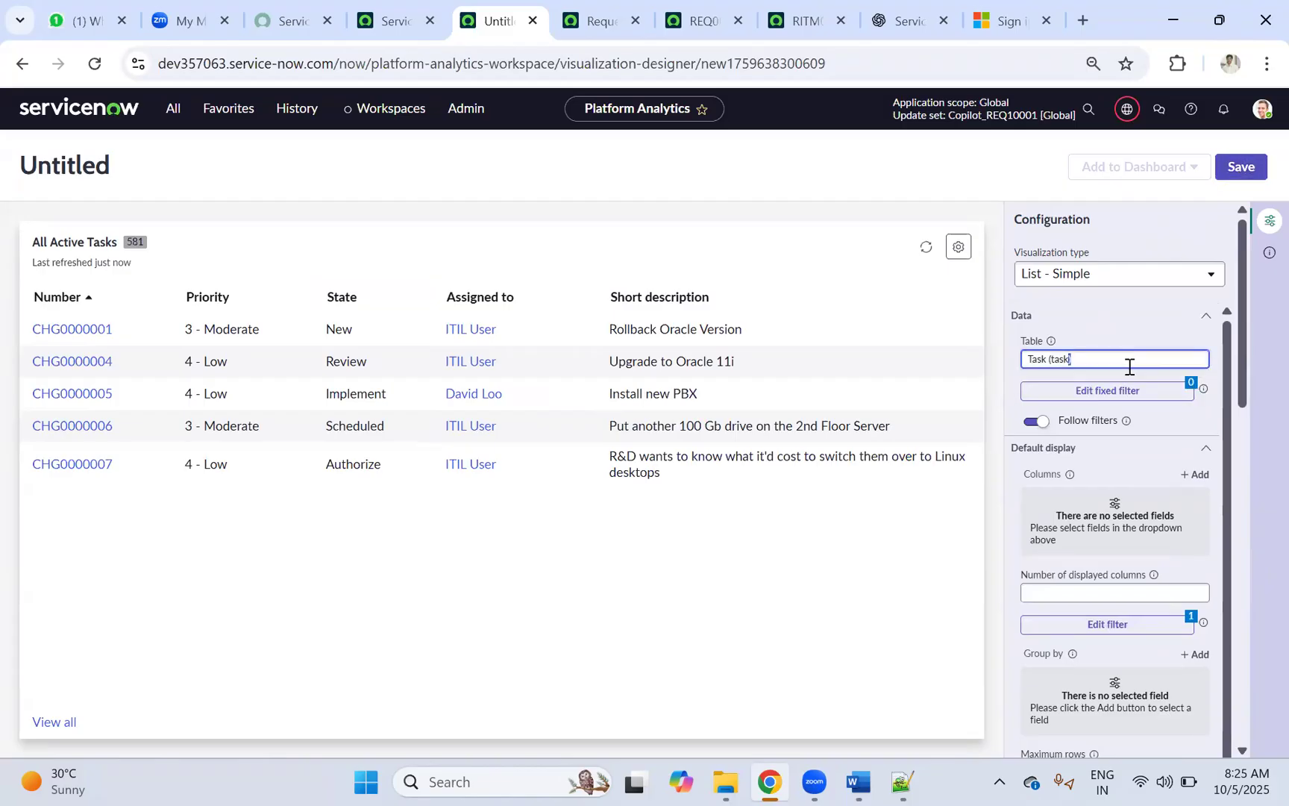
left_click(1126, 360)
key("ctrl+a")
key("BackSpace")
type("s")
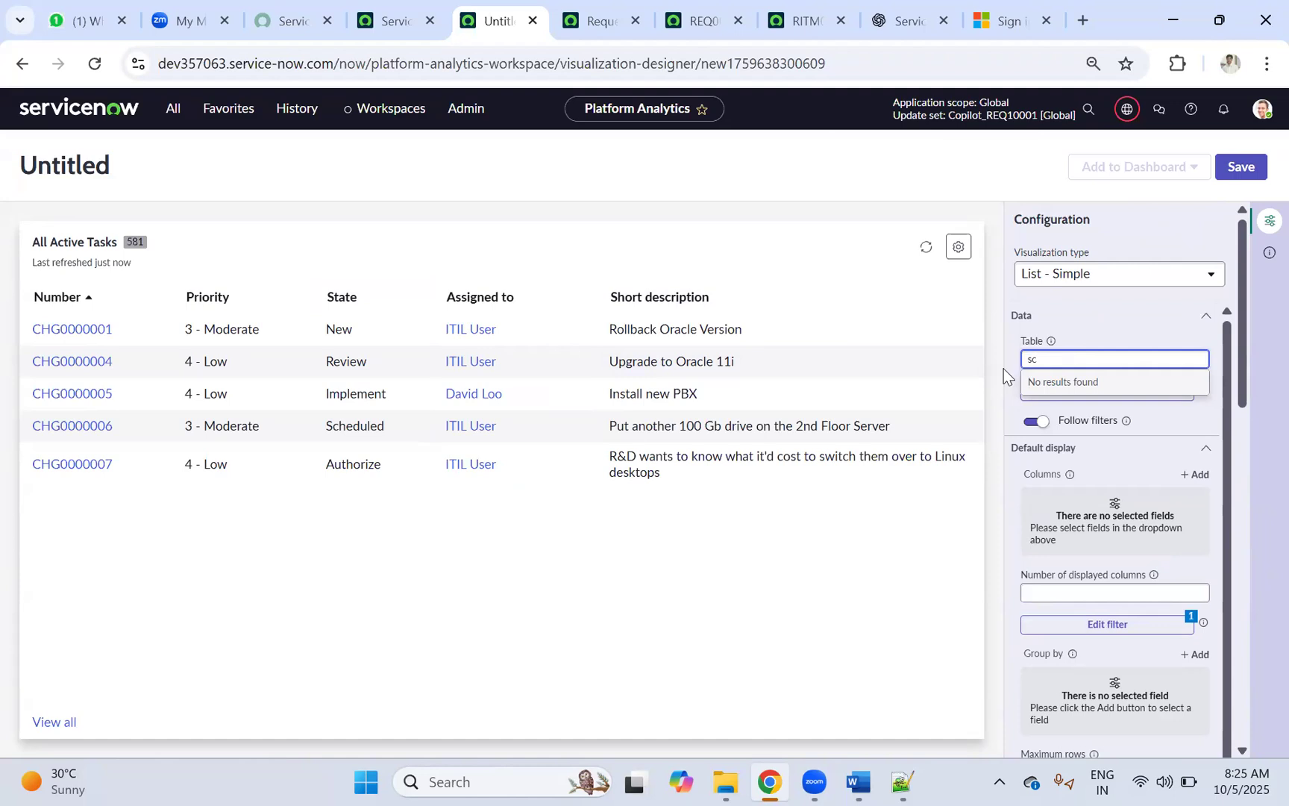
type("c_")
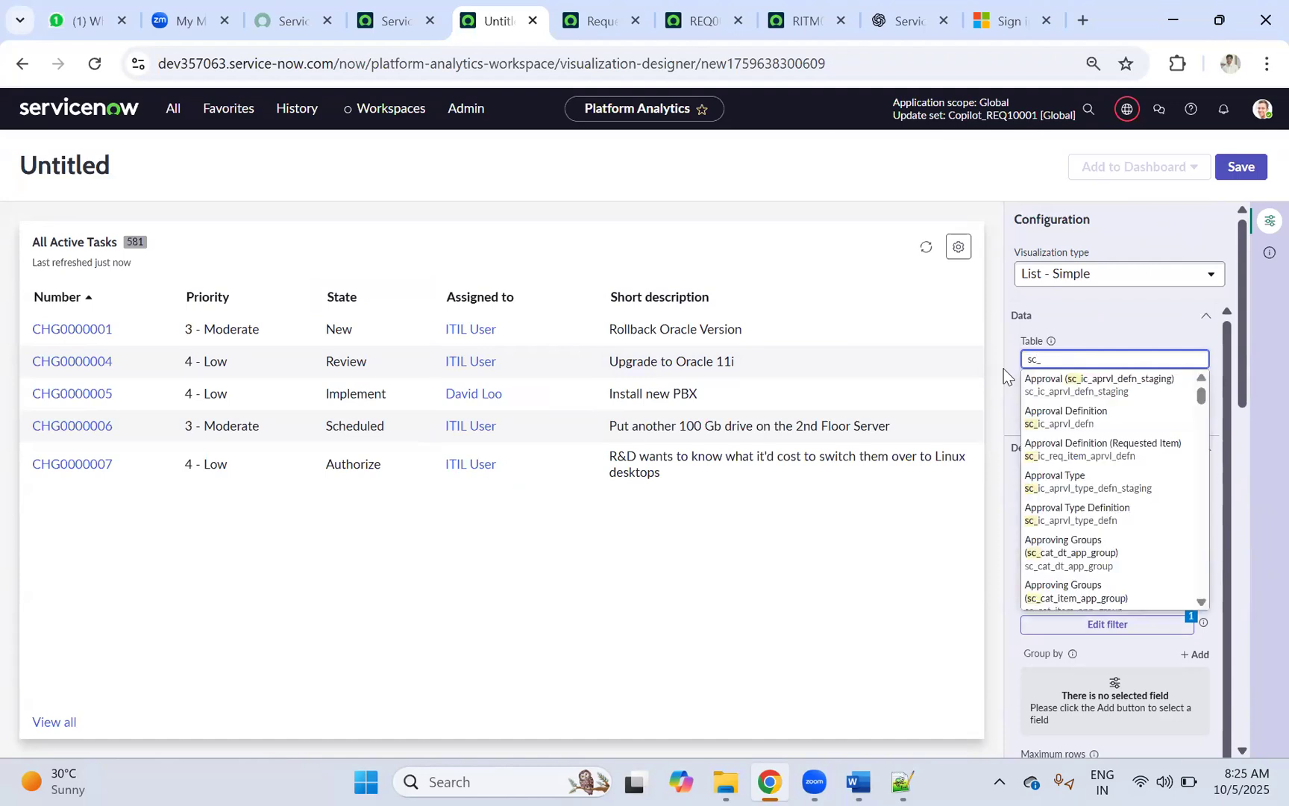
type("req_item")
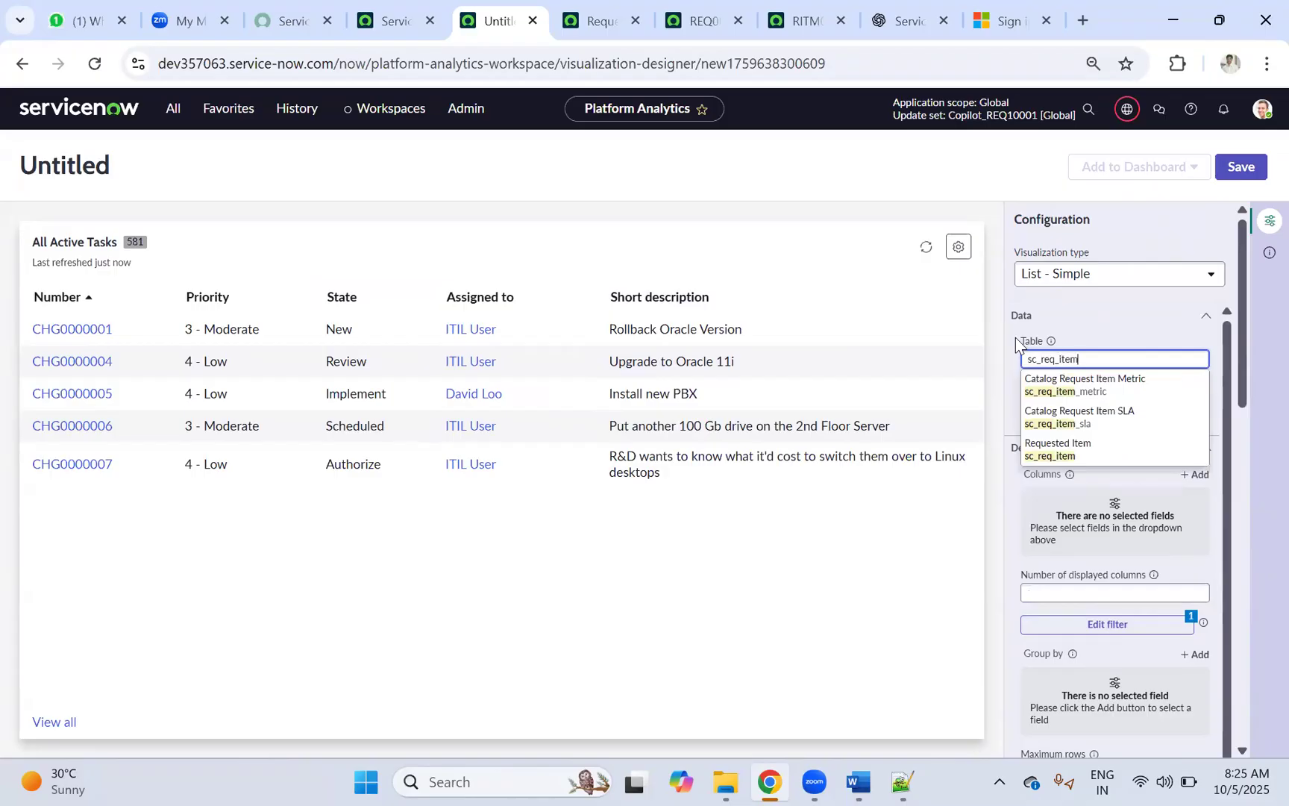
left_click(1067, 450)
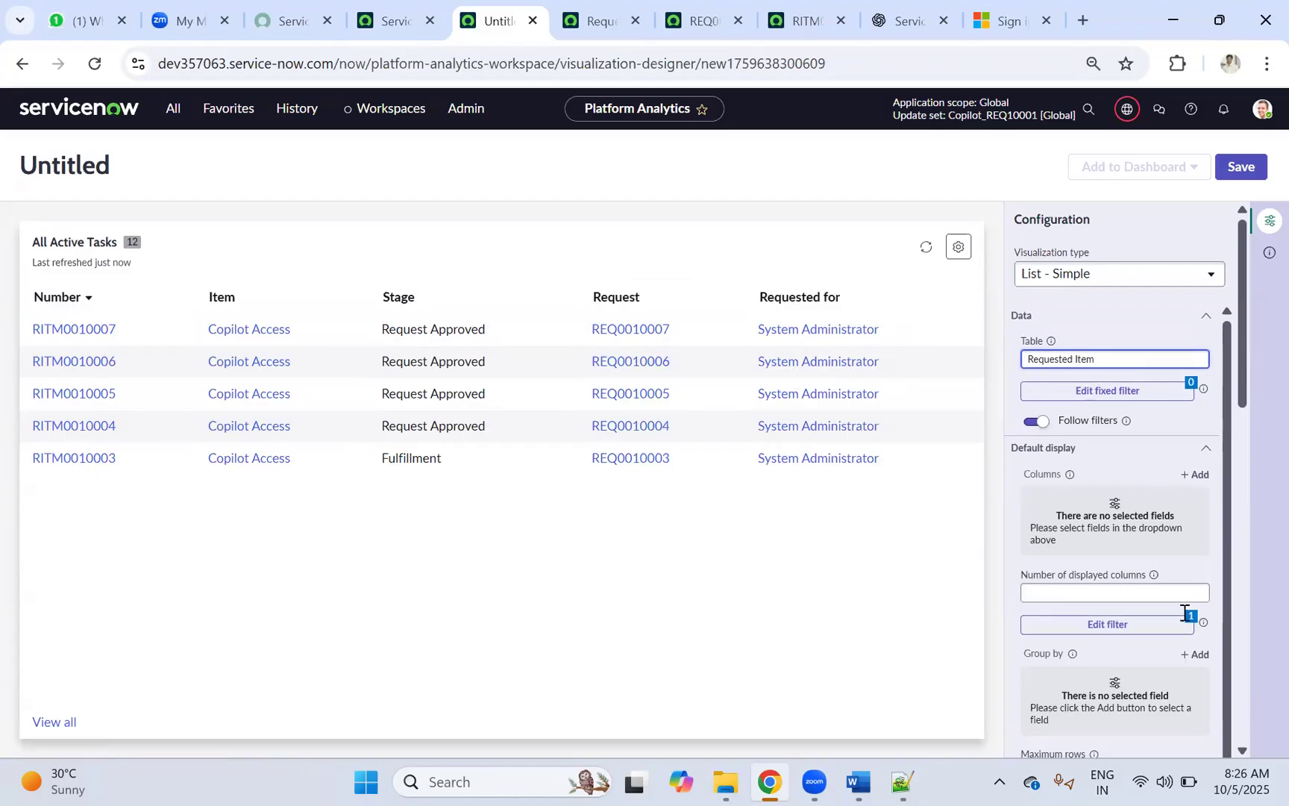
Step: Save the list visualization under the name 'Copilot Access Requests'
left_click(1234, 169)
double_click(559, 423)
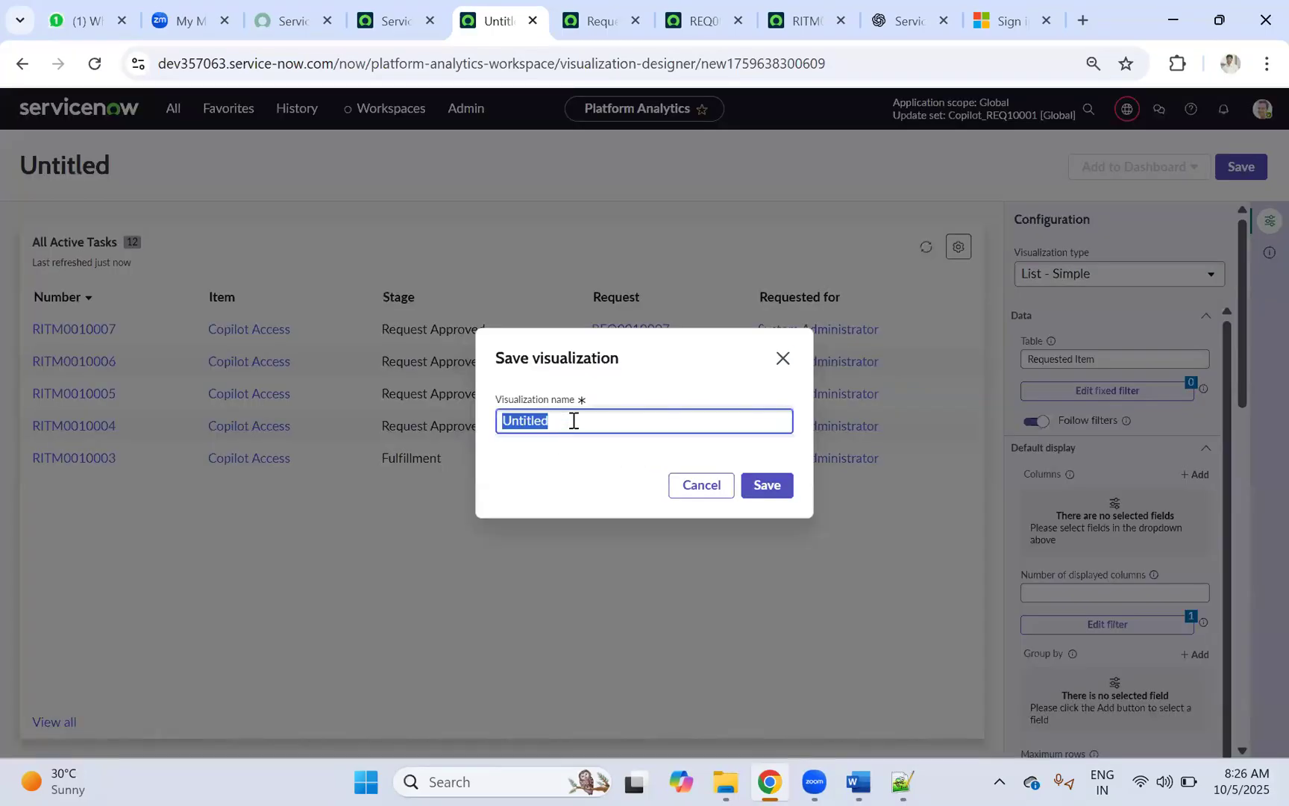
type("Co")
type("pilotAccess Requests")
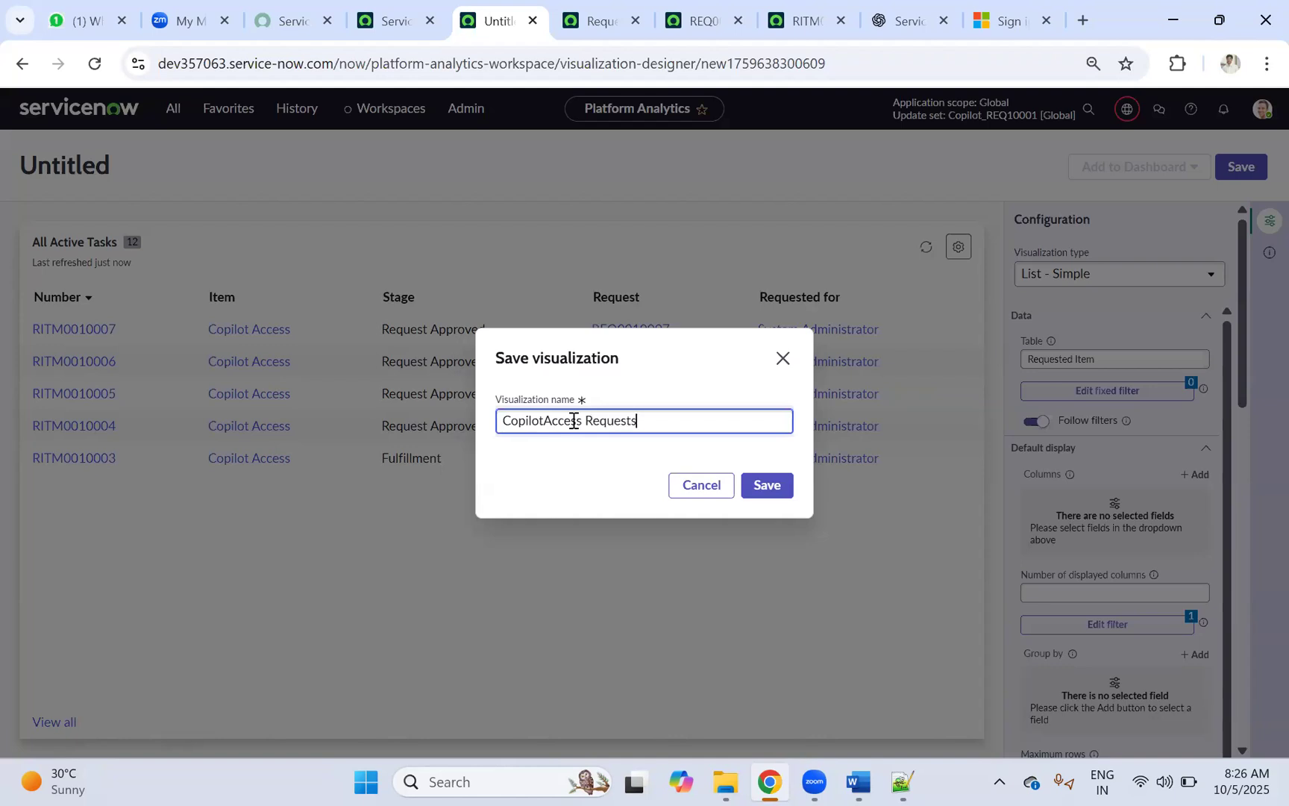
left_click_drag(548, 420, 552, 420)
left_click(545, 424)
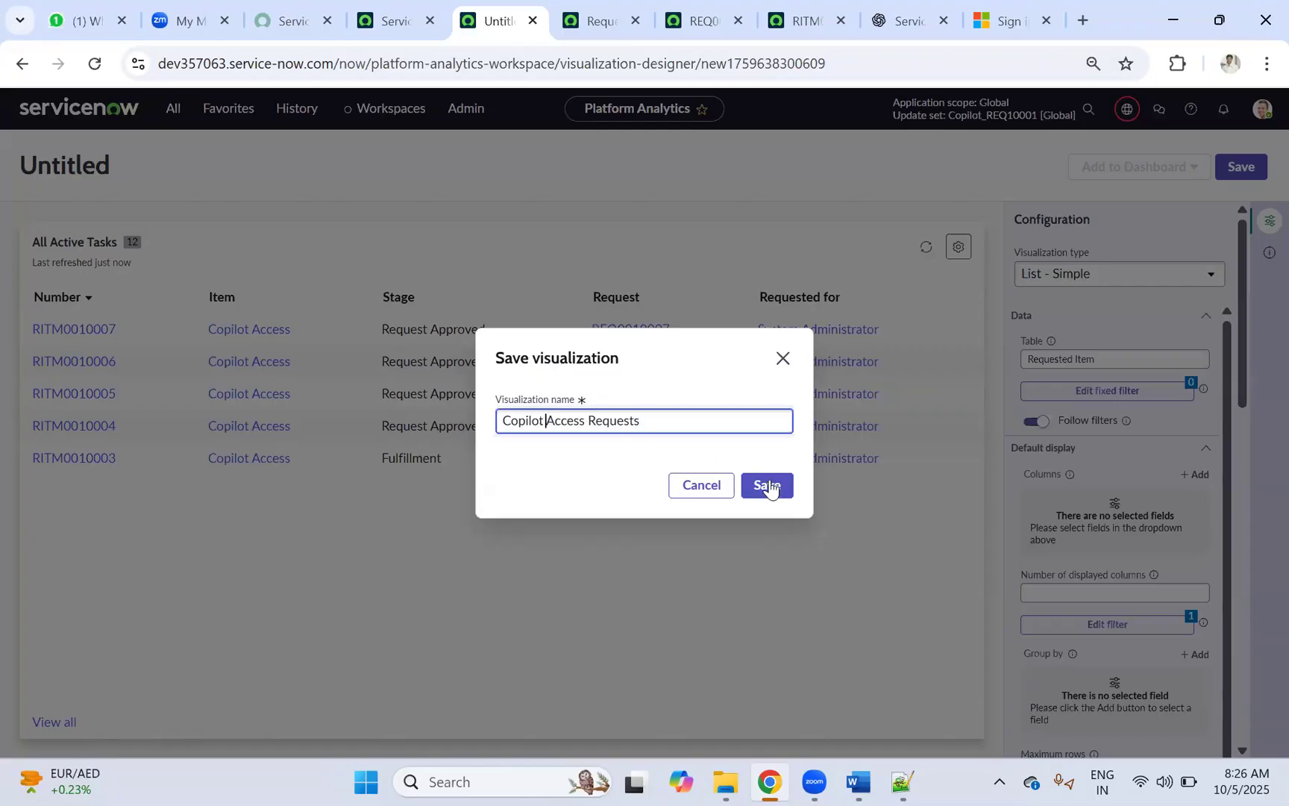
left_click(768, 487)
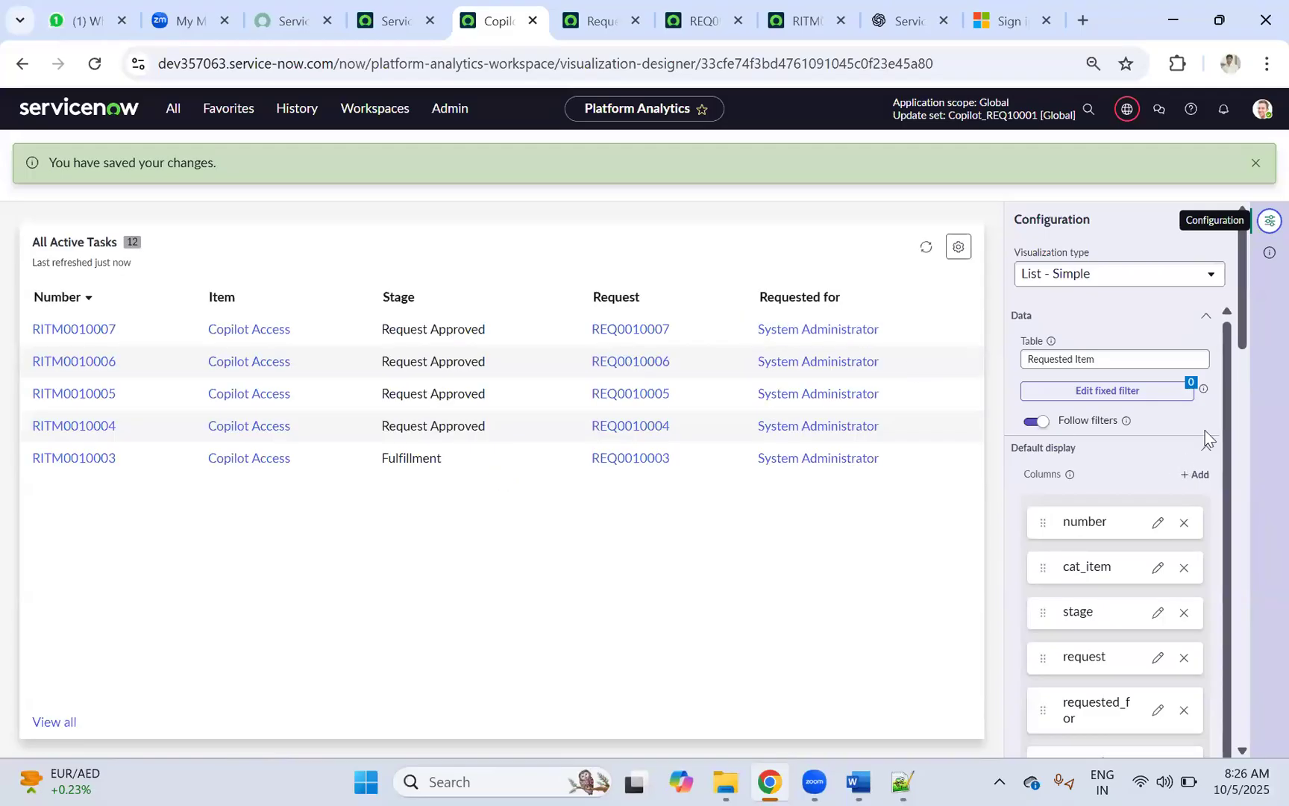
scroll(1205, 433, "down", 8)
scroll(1207, 505, "down", 4)
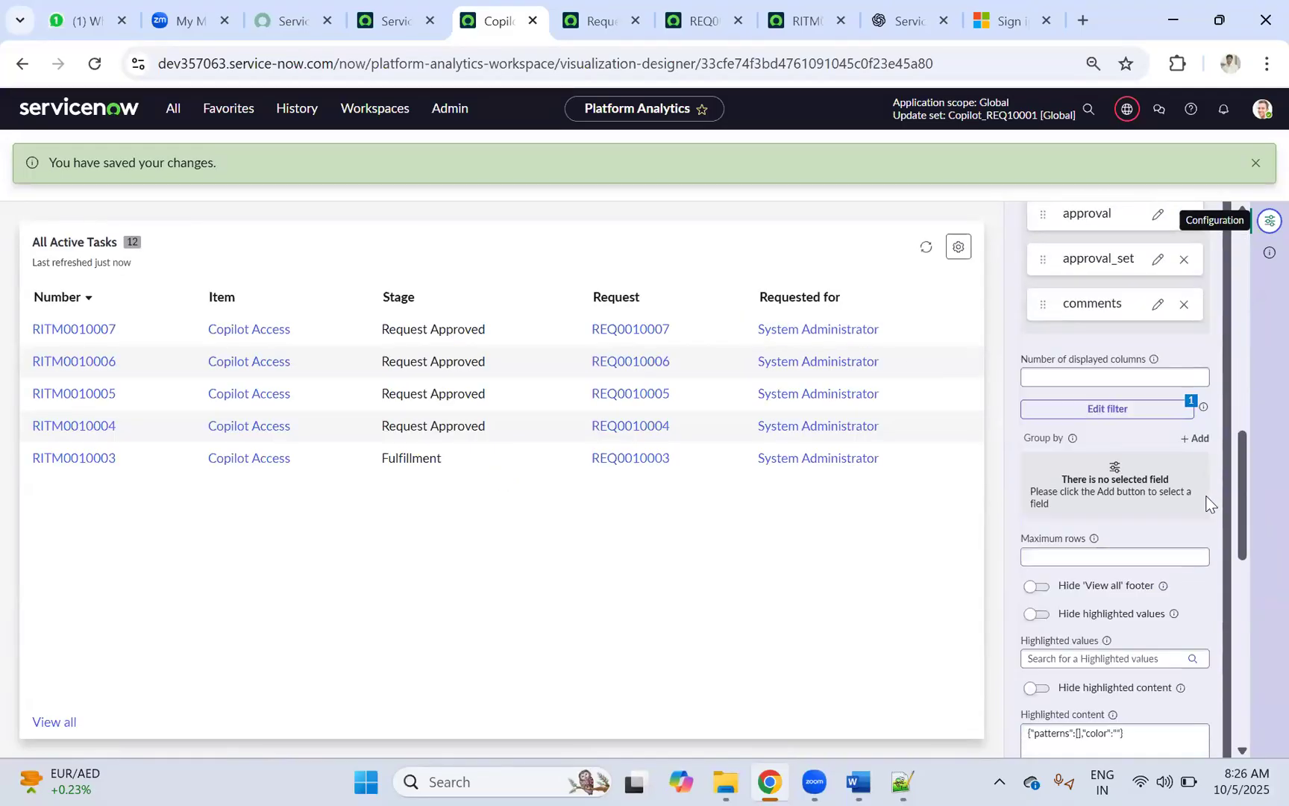
scroll(1090, 477, "down", 1)
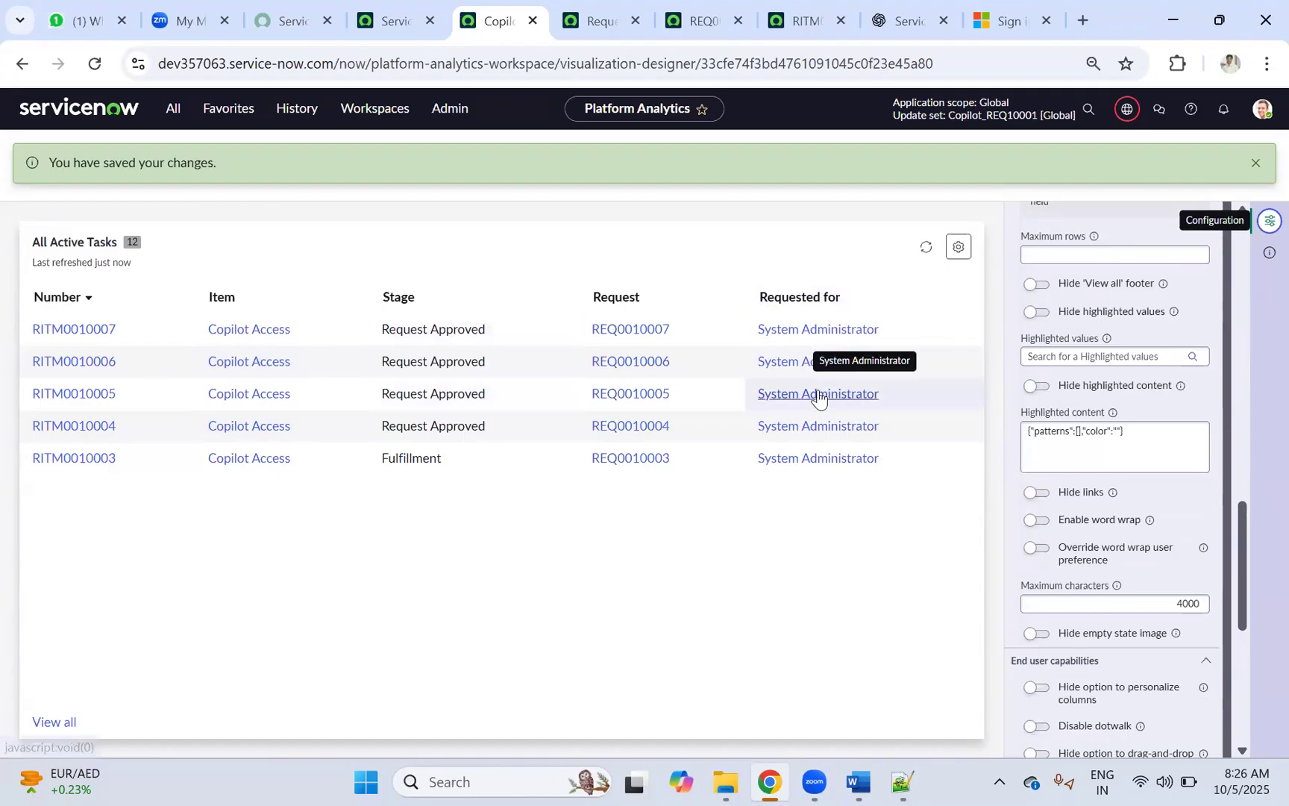
scroll(1227, 470, "down", 6)
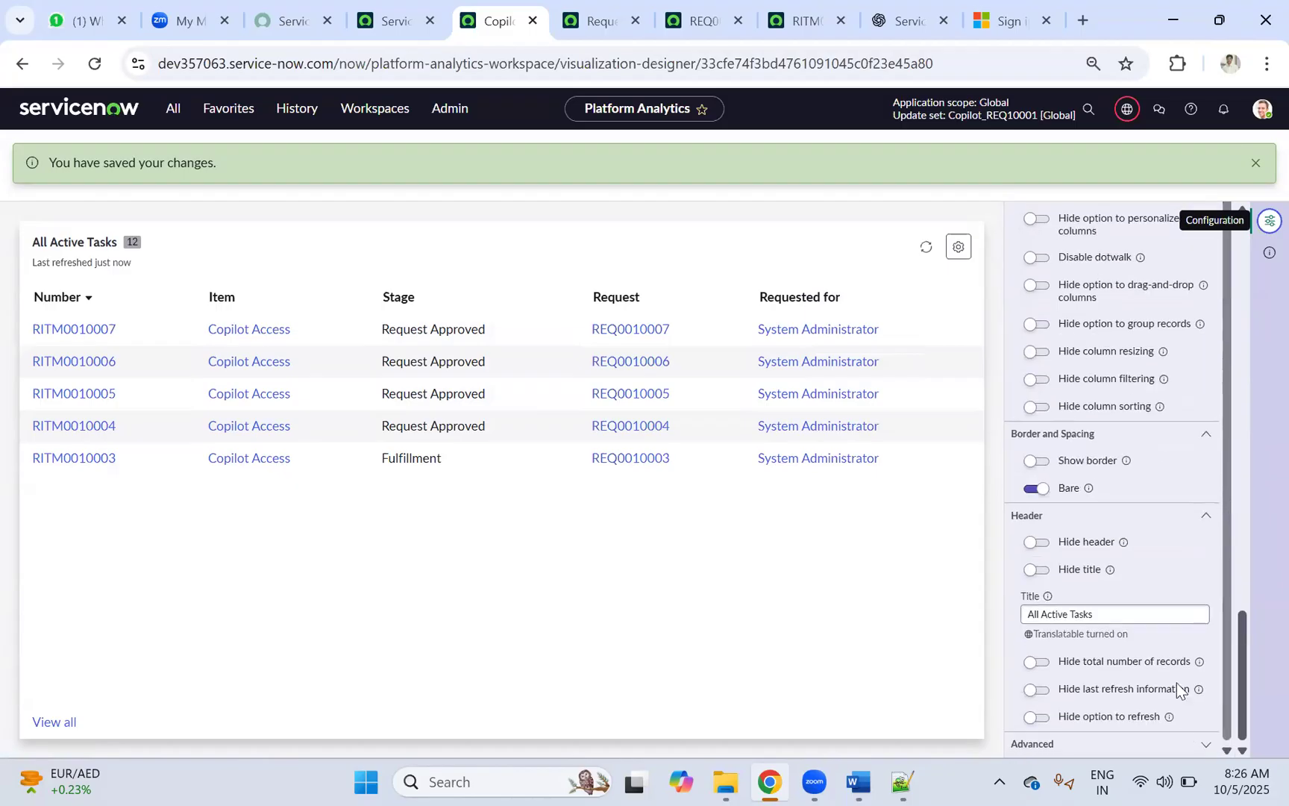
Step: Open the field chooser to add another column to the Copilot Access Requests list
left_click(1193, 745)
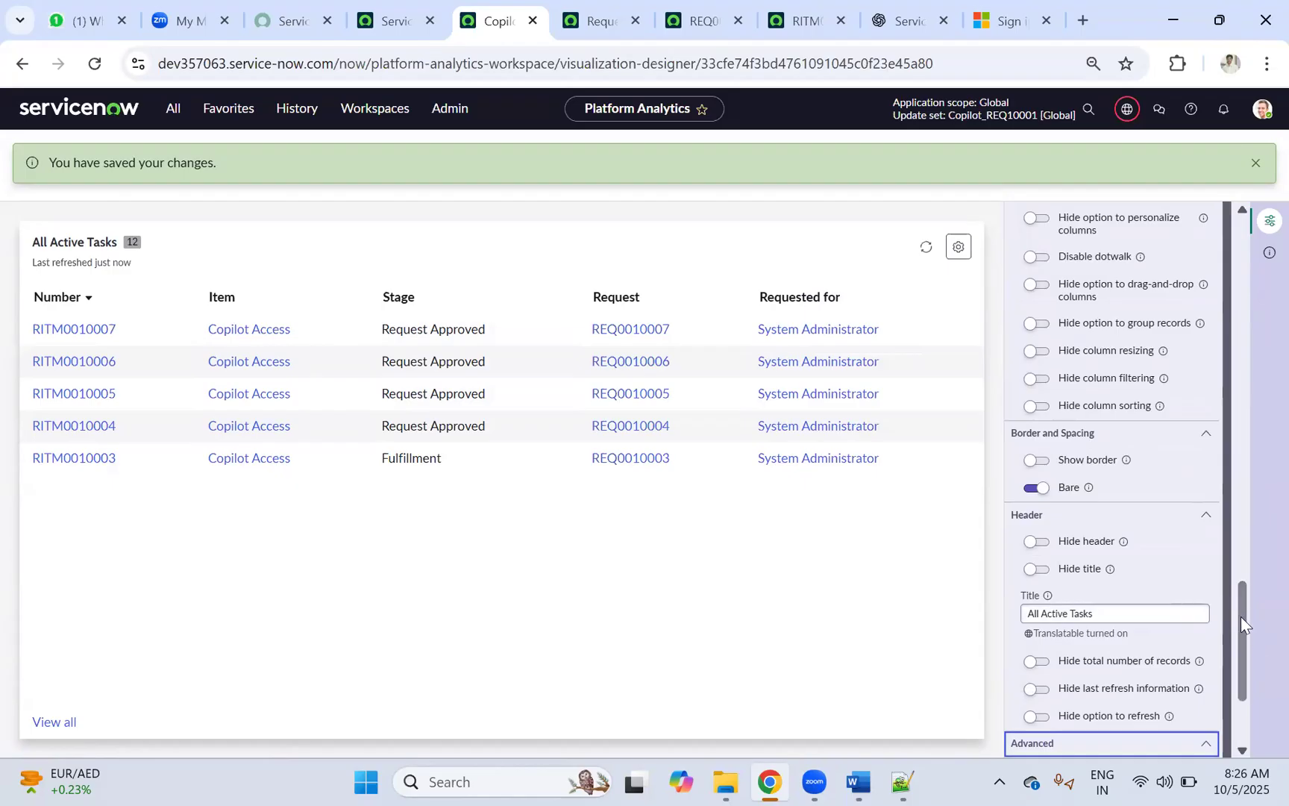
scroll(1233, 690, "down", 3)
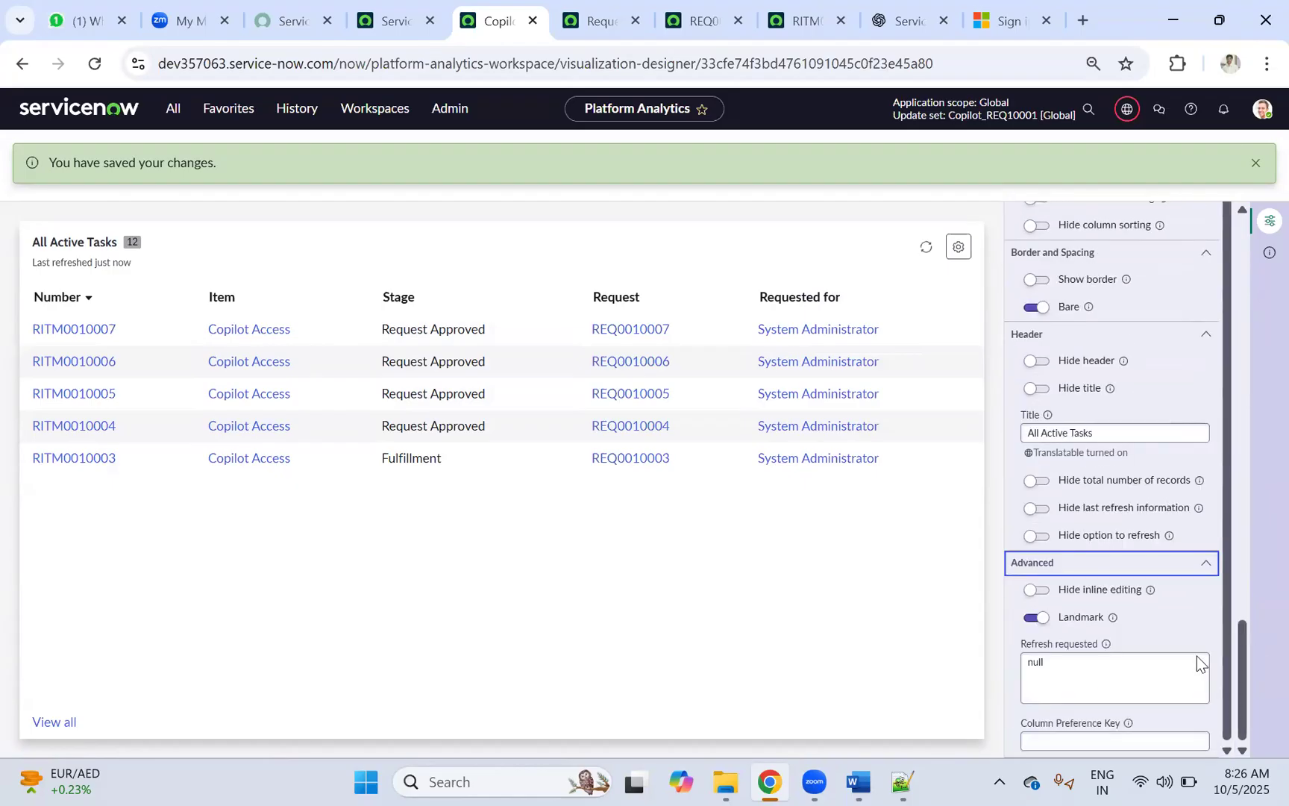
scroll(1182, 582, "up", 7)
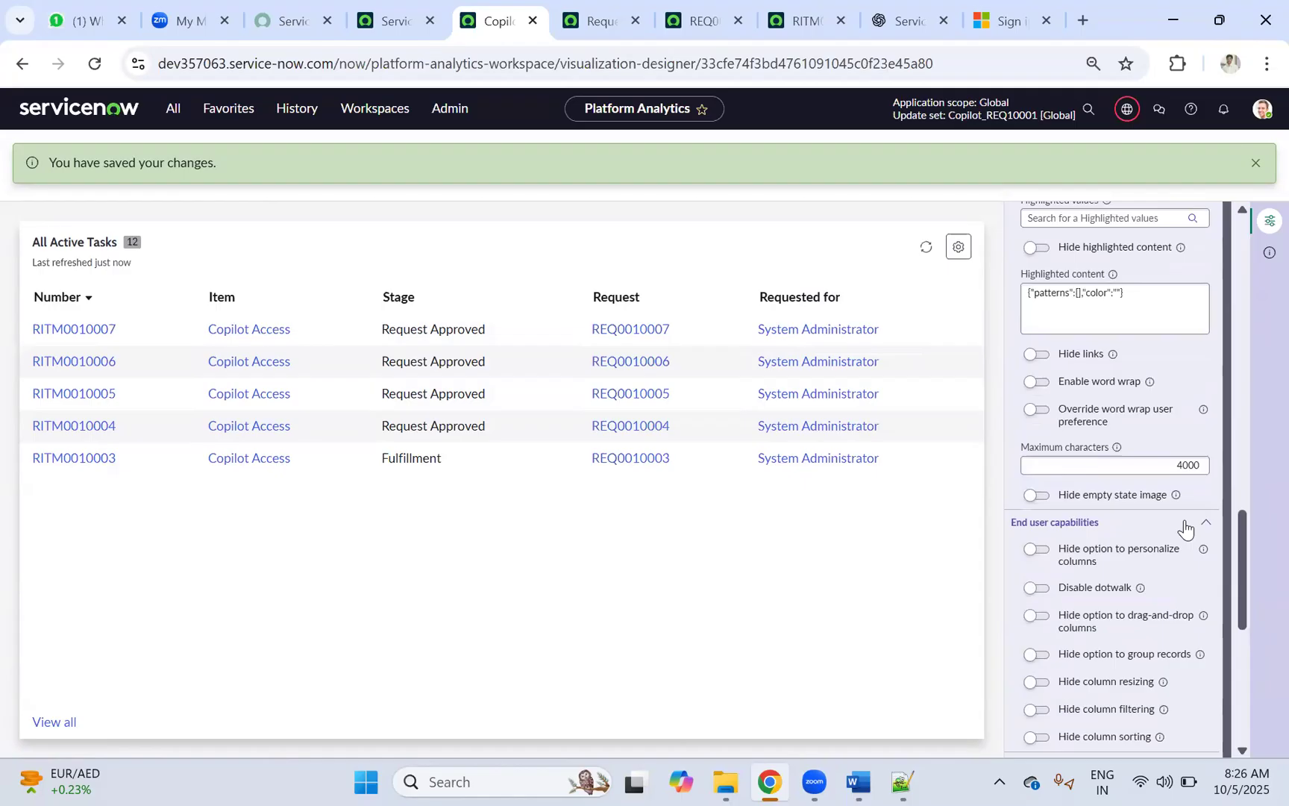
scroll(1183, 531, "up", 10)
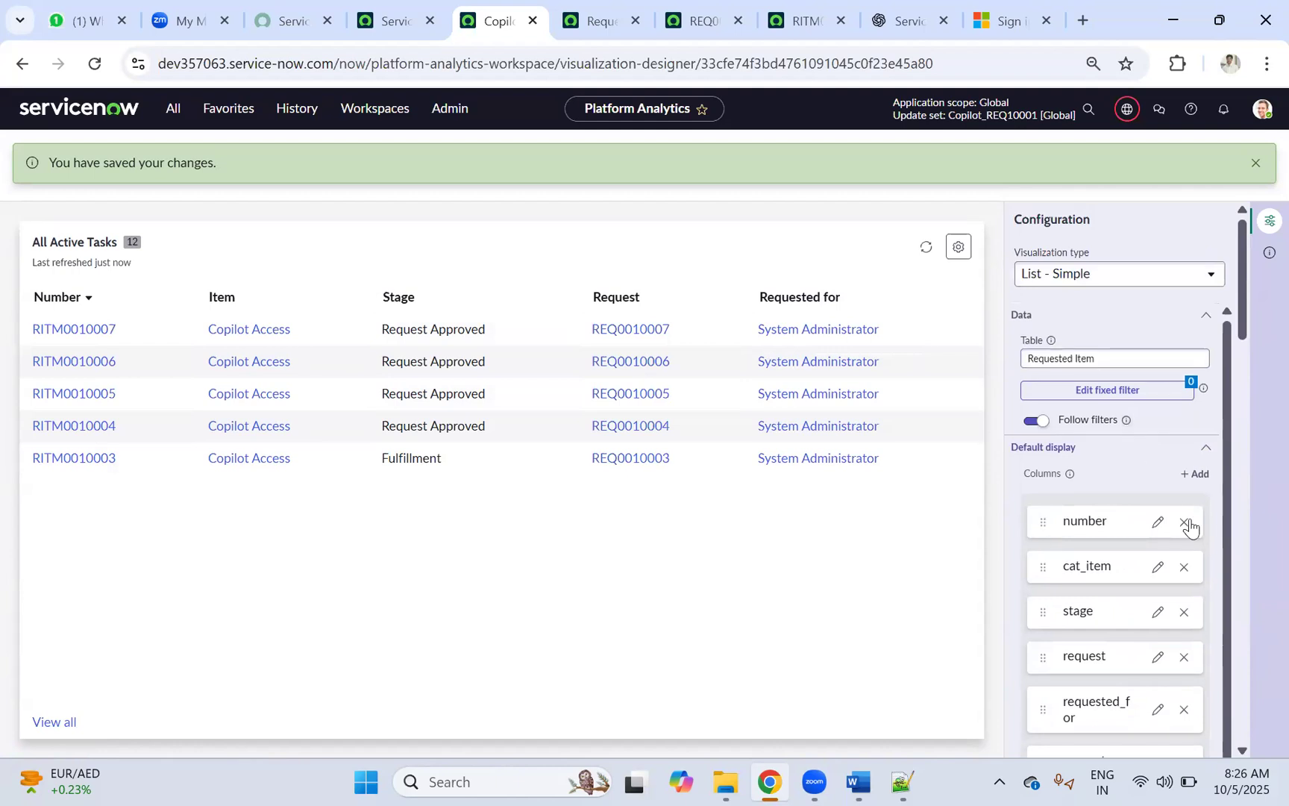
left_click(1196, 477)
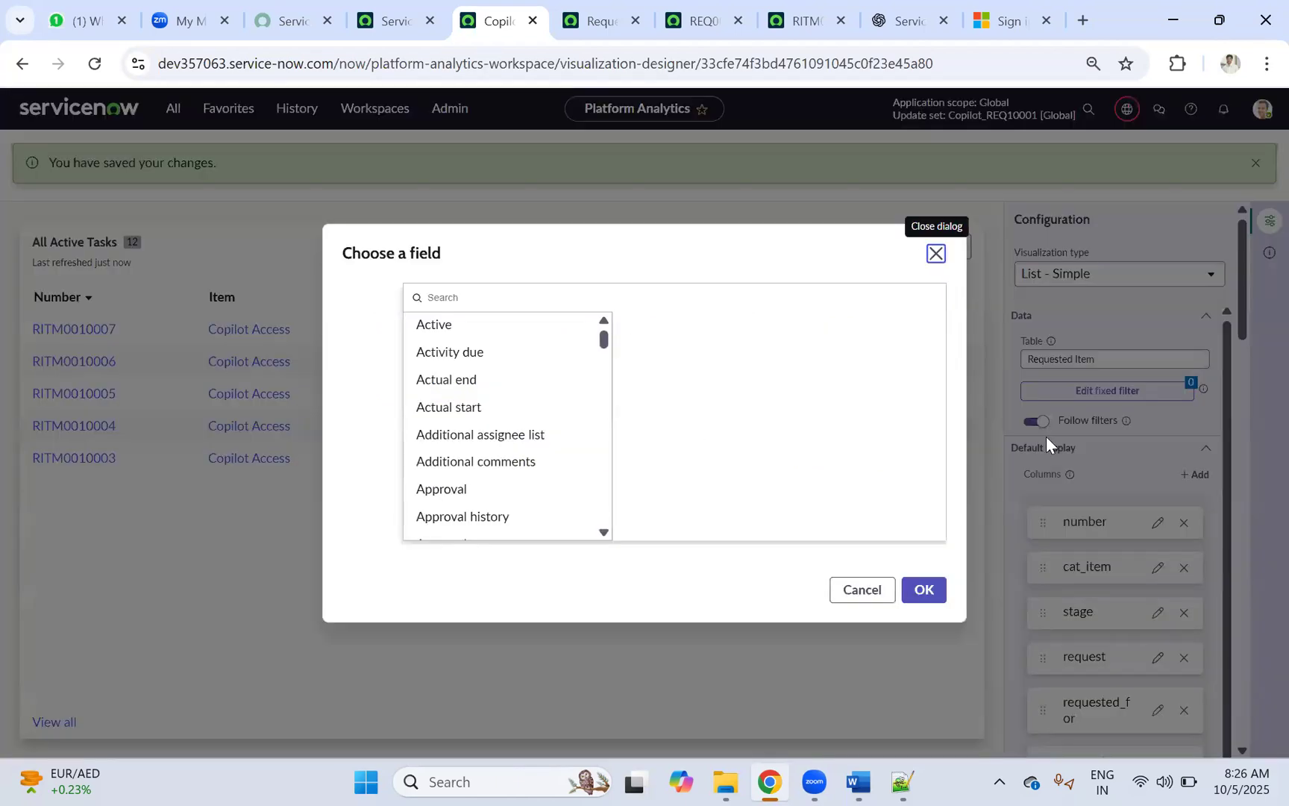
Step: Show catalog variables in the field chooser and browse Copilot Access variables like Access Type and Active
left_click_drag(605, 339, 352, 560)
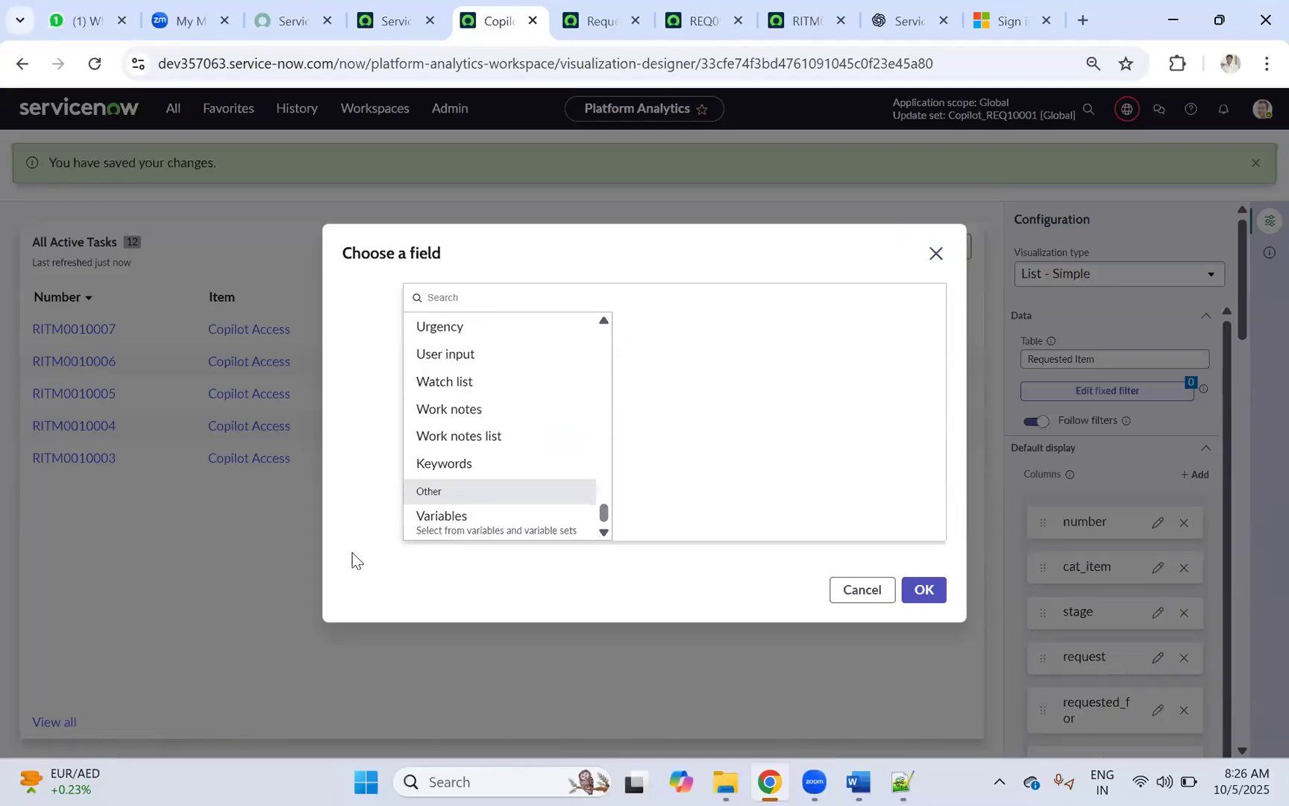
left_click(437, 522)
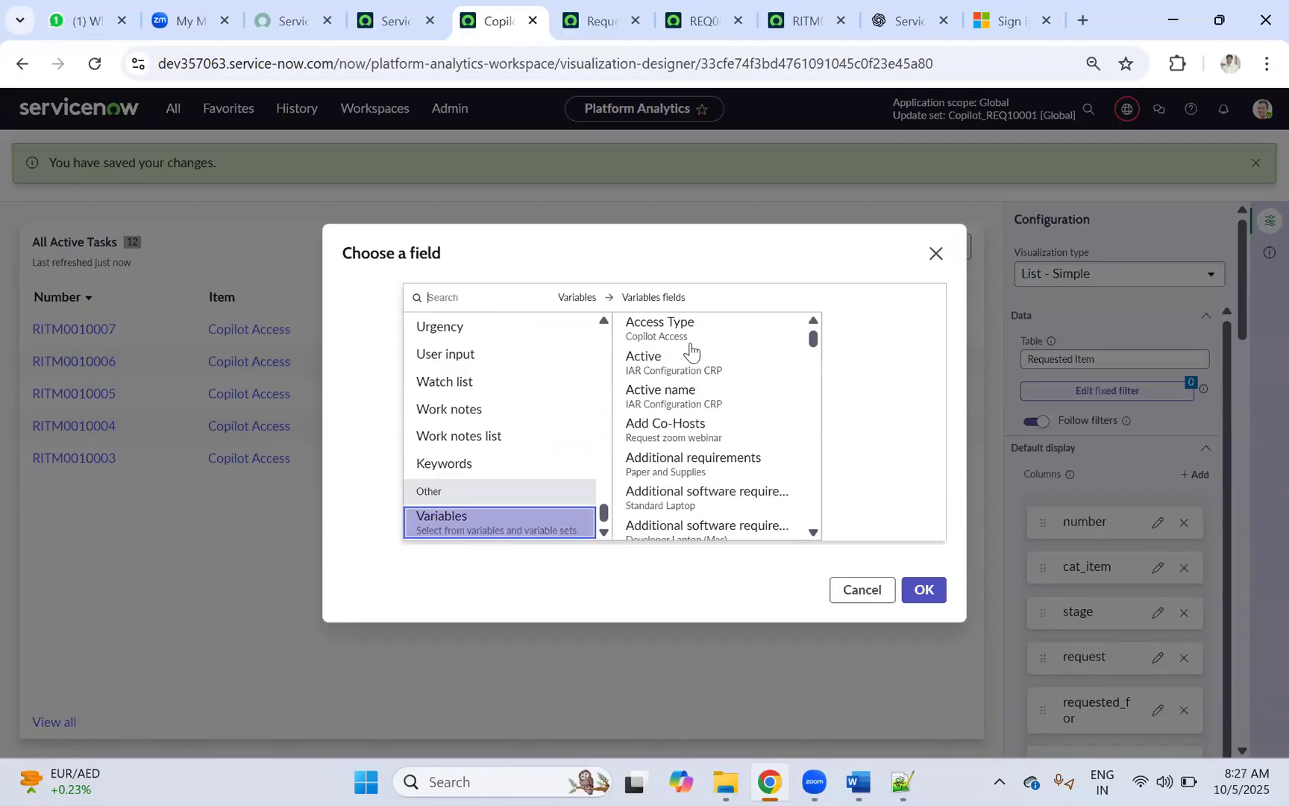
left_click(709, 331)
left_click(686, 373)
left_click(690, 397)
left_click(694, 359)
left_click(698, 336)
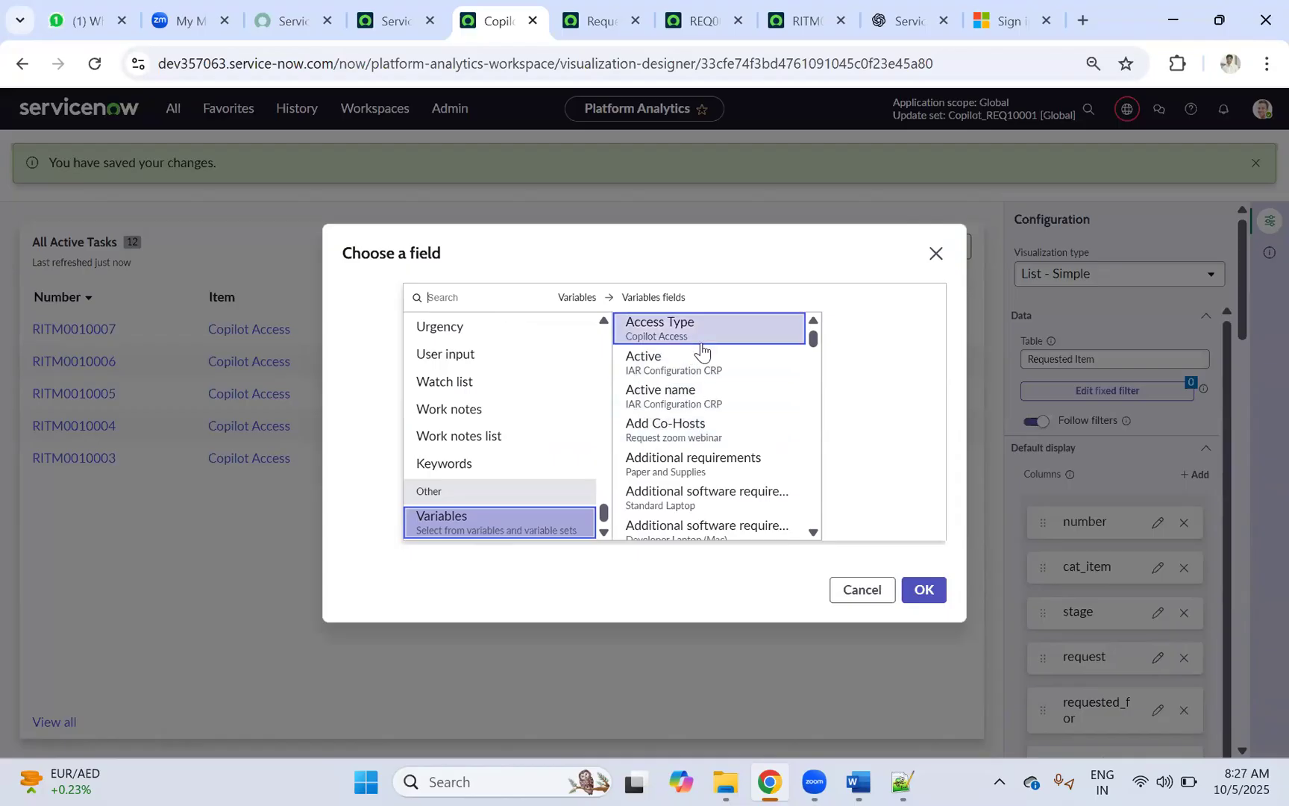
left_click(720, 364)
scroll(718, 373, "down", 4)
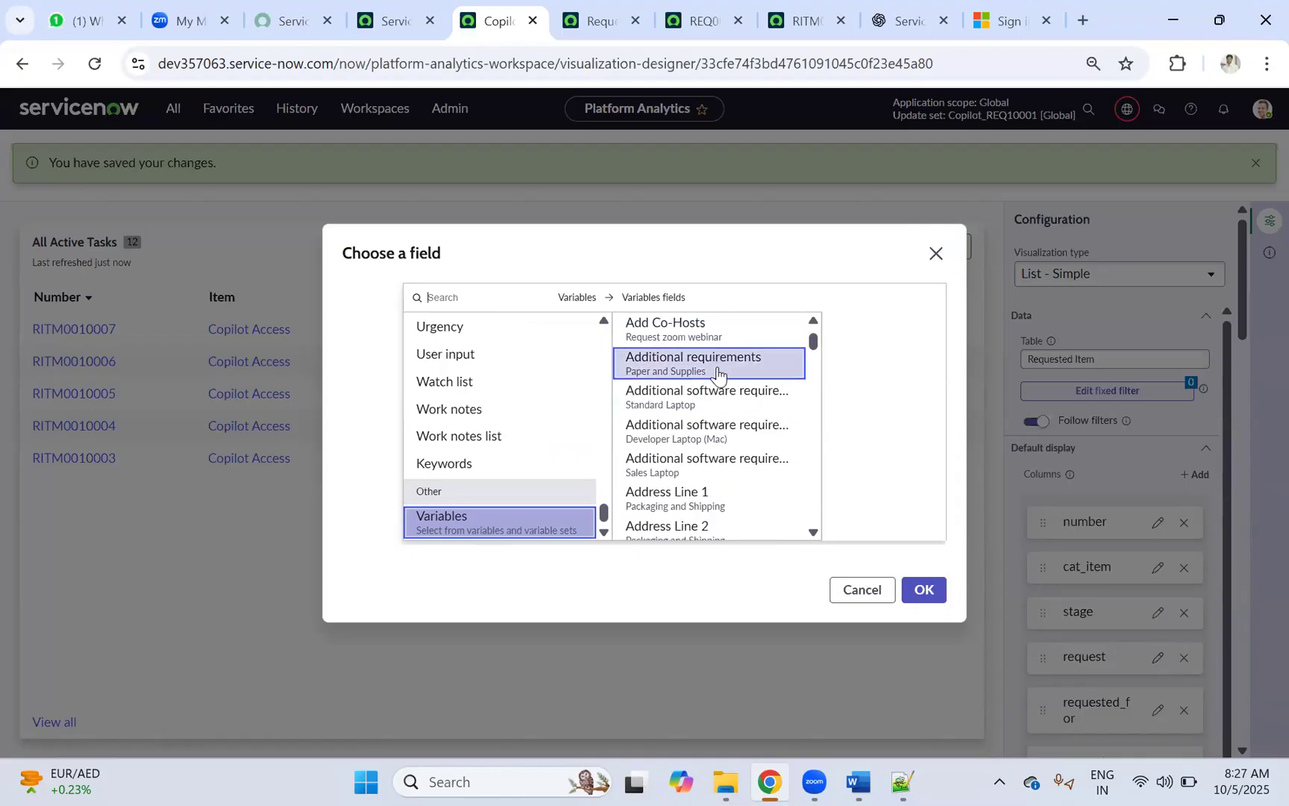
scroll(718, 373, "up", 4)
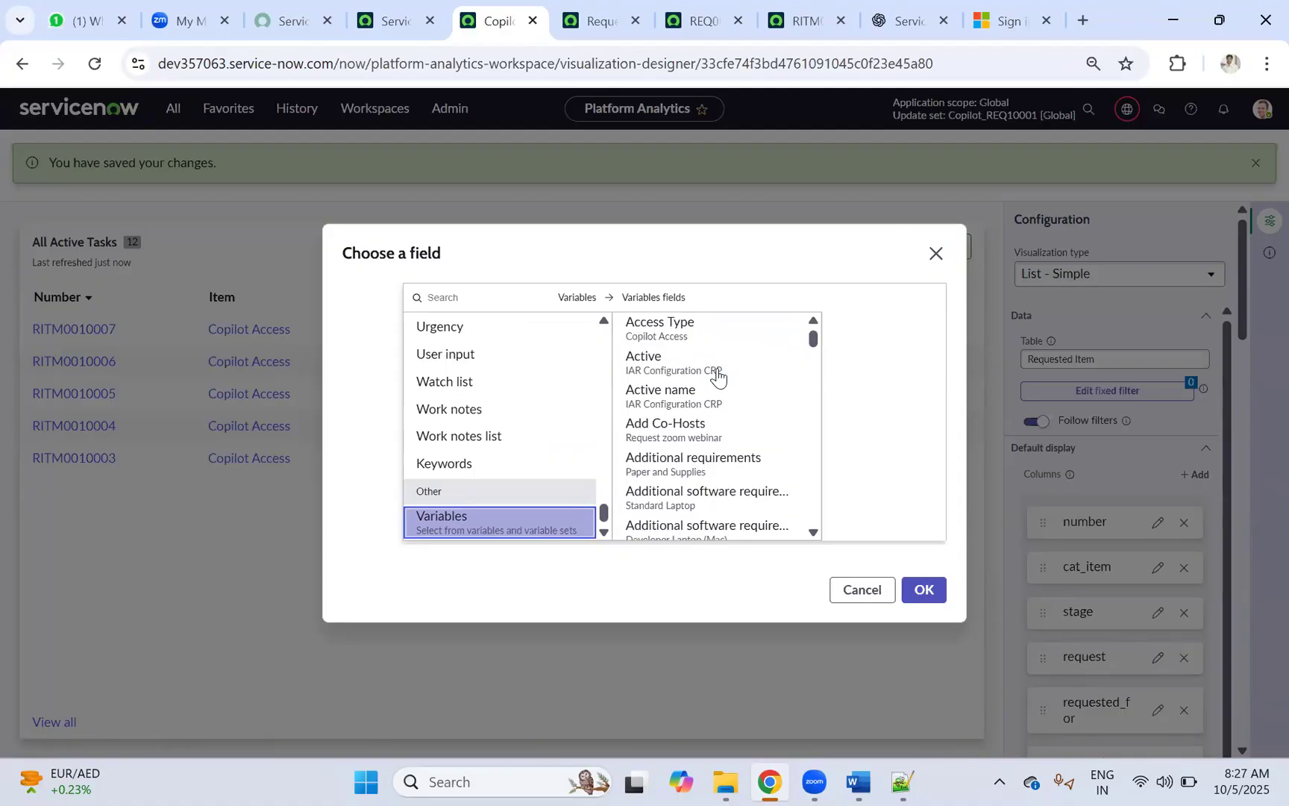
left_click(698, 337)
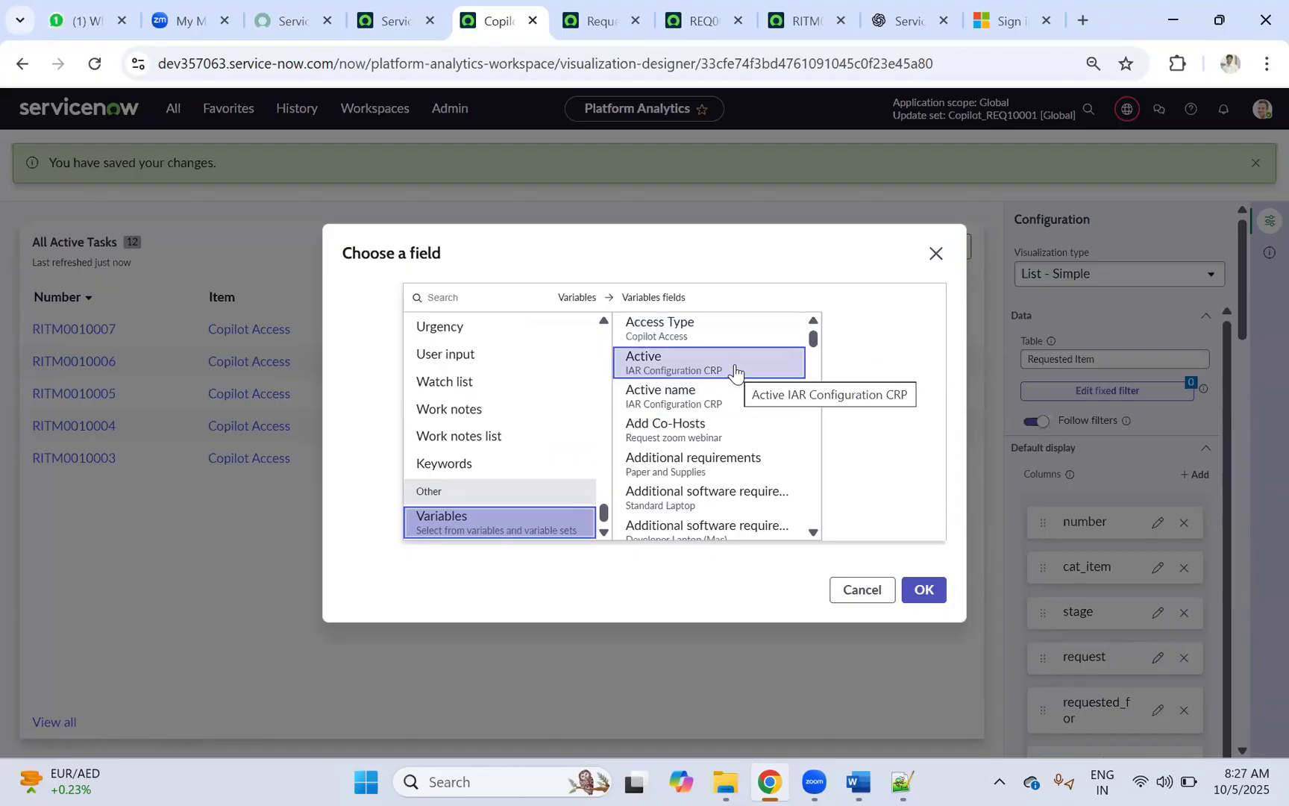
left_click(686, 325)
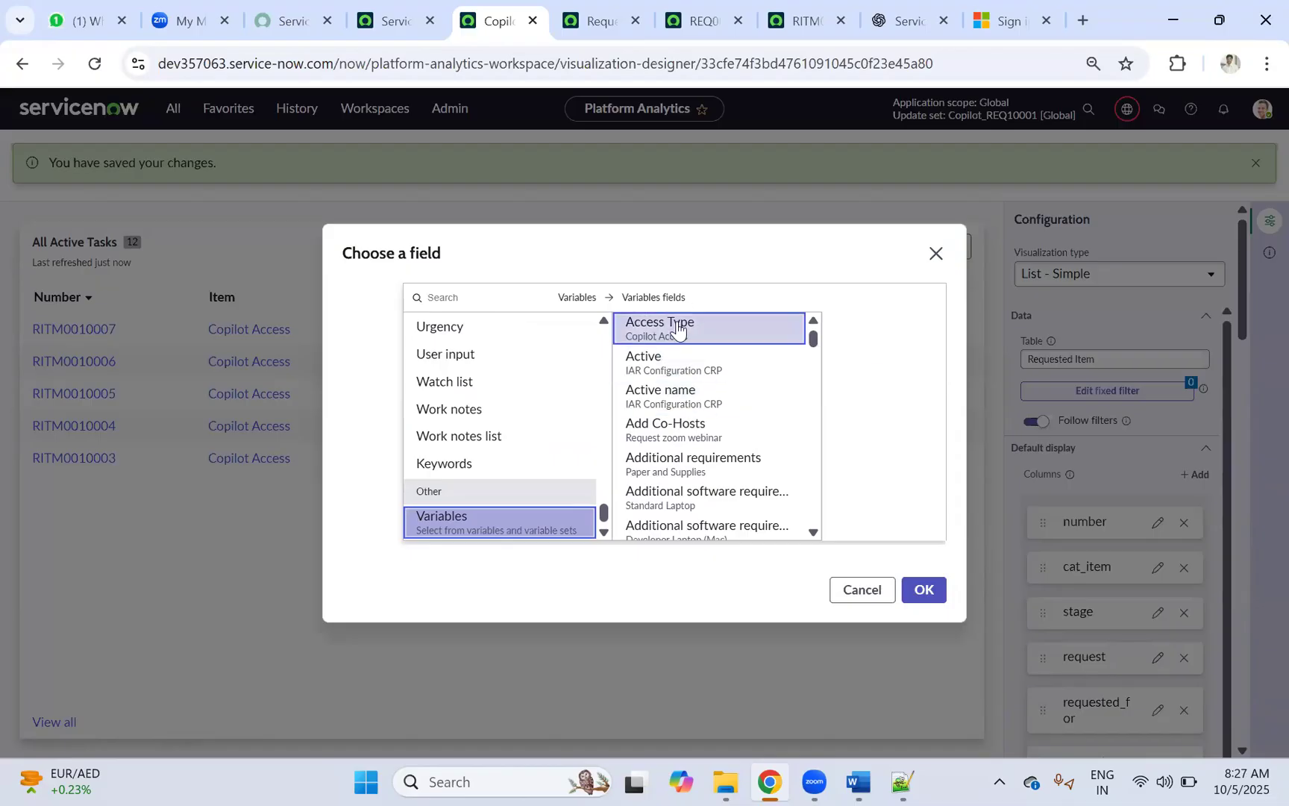
scroll(721, 384, "down", 6)
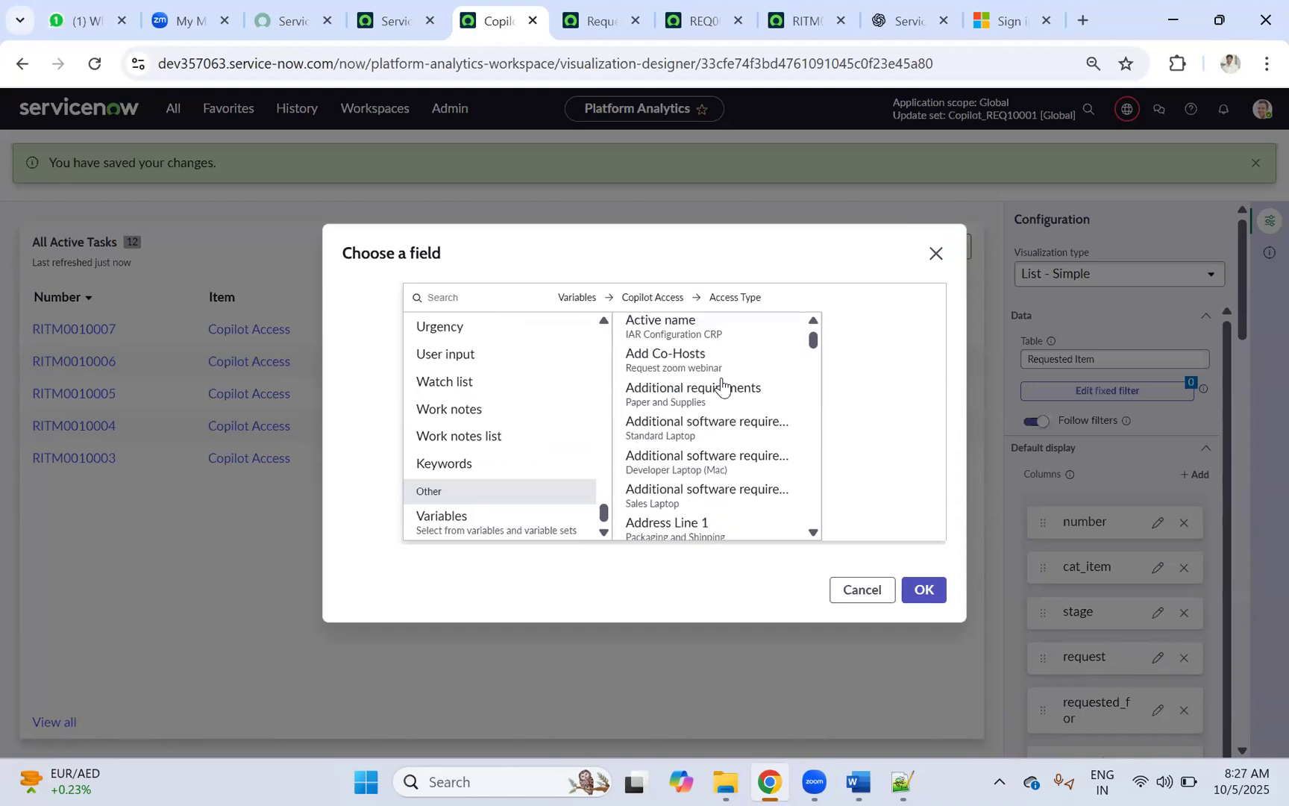
scroll(721, 383, "down", 2)
scroll(721, 383, "up", 8)
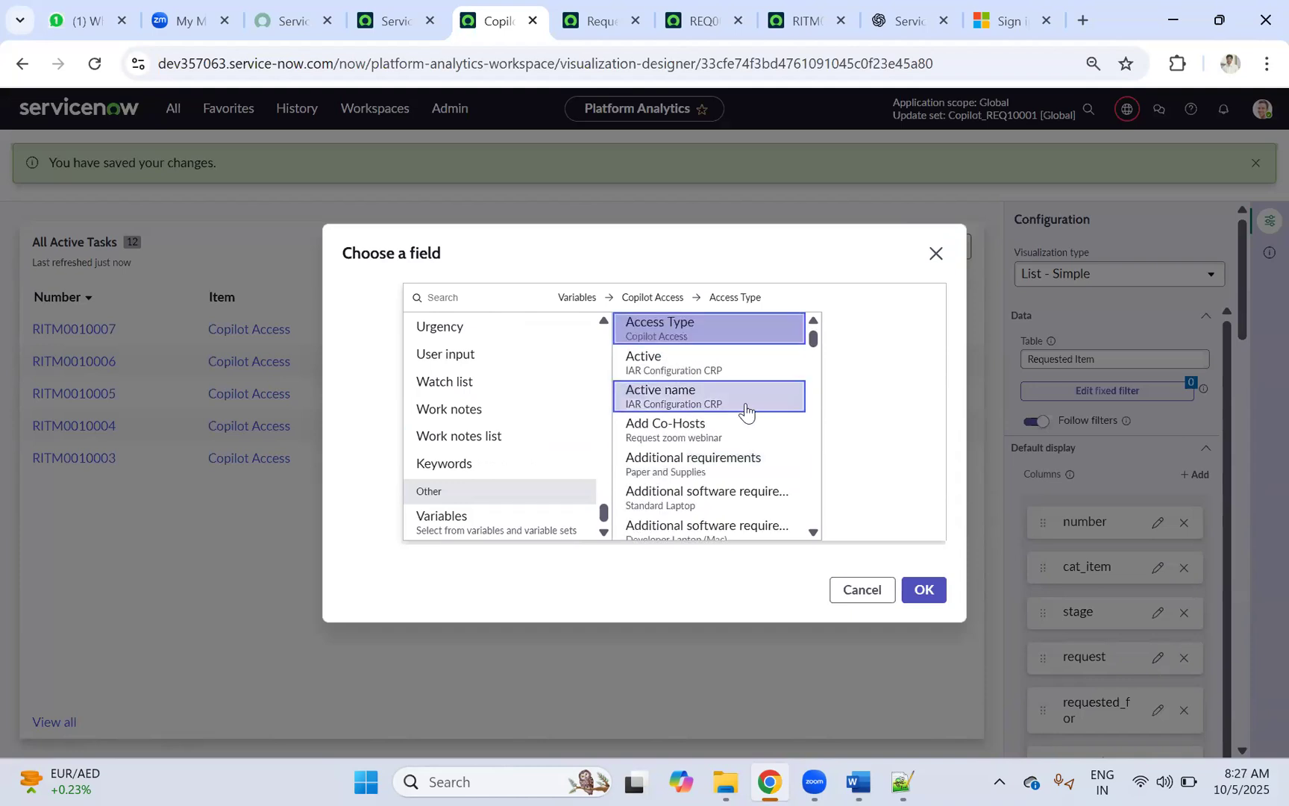
scroll(746, 421, "down", 12)
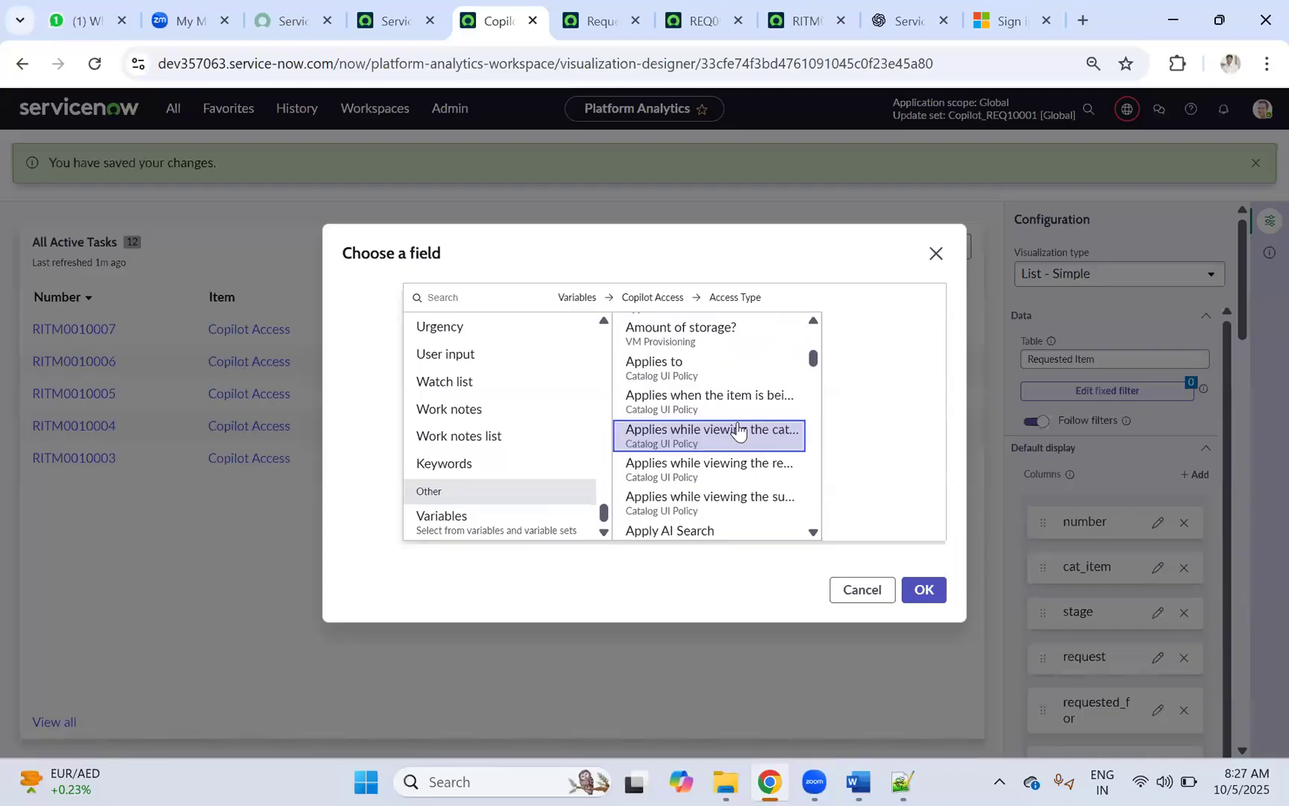
scroll(735, 432, "down", 8)
Step: Load more variables, then pick and confirm the Copilot Access Request Type variable as the column
left_click(723, 416)
scroll(728, 431, "down", 10)
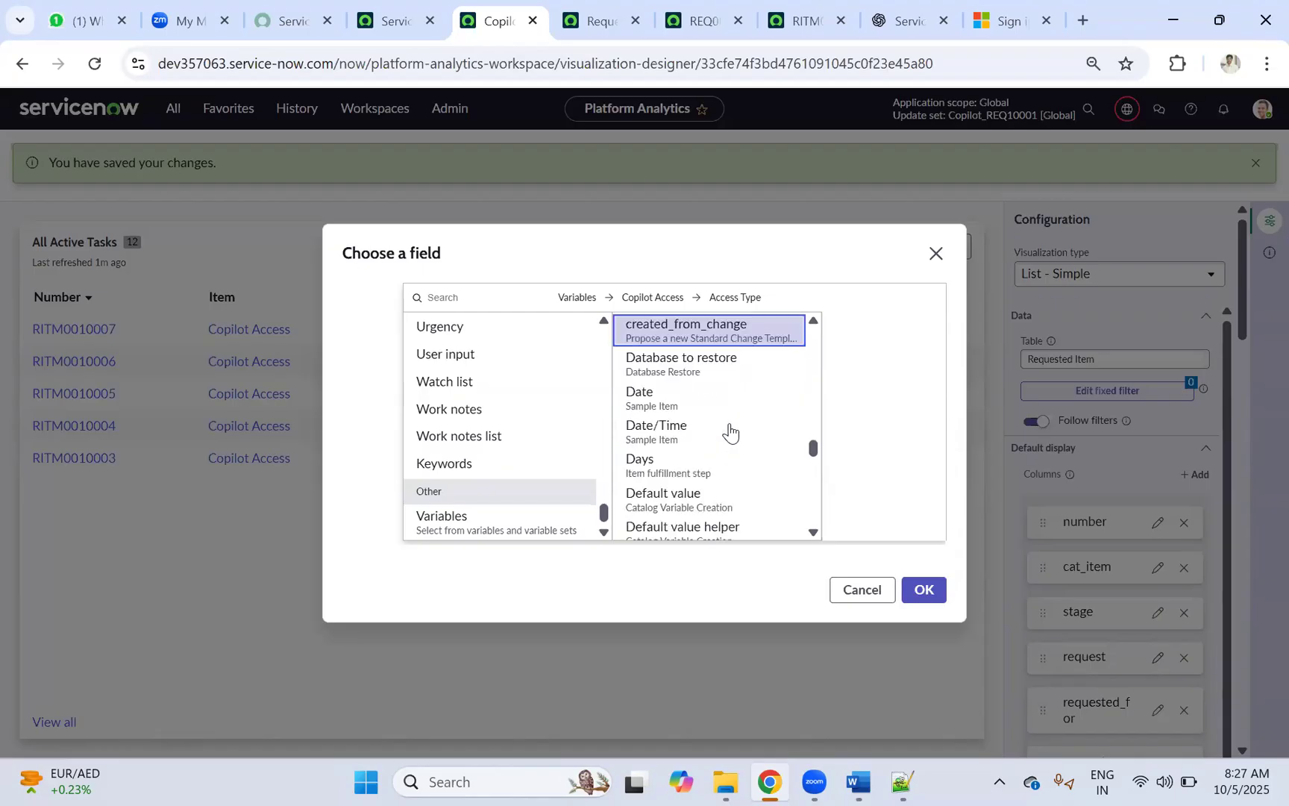
scroll(729, 433, "down", 15)
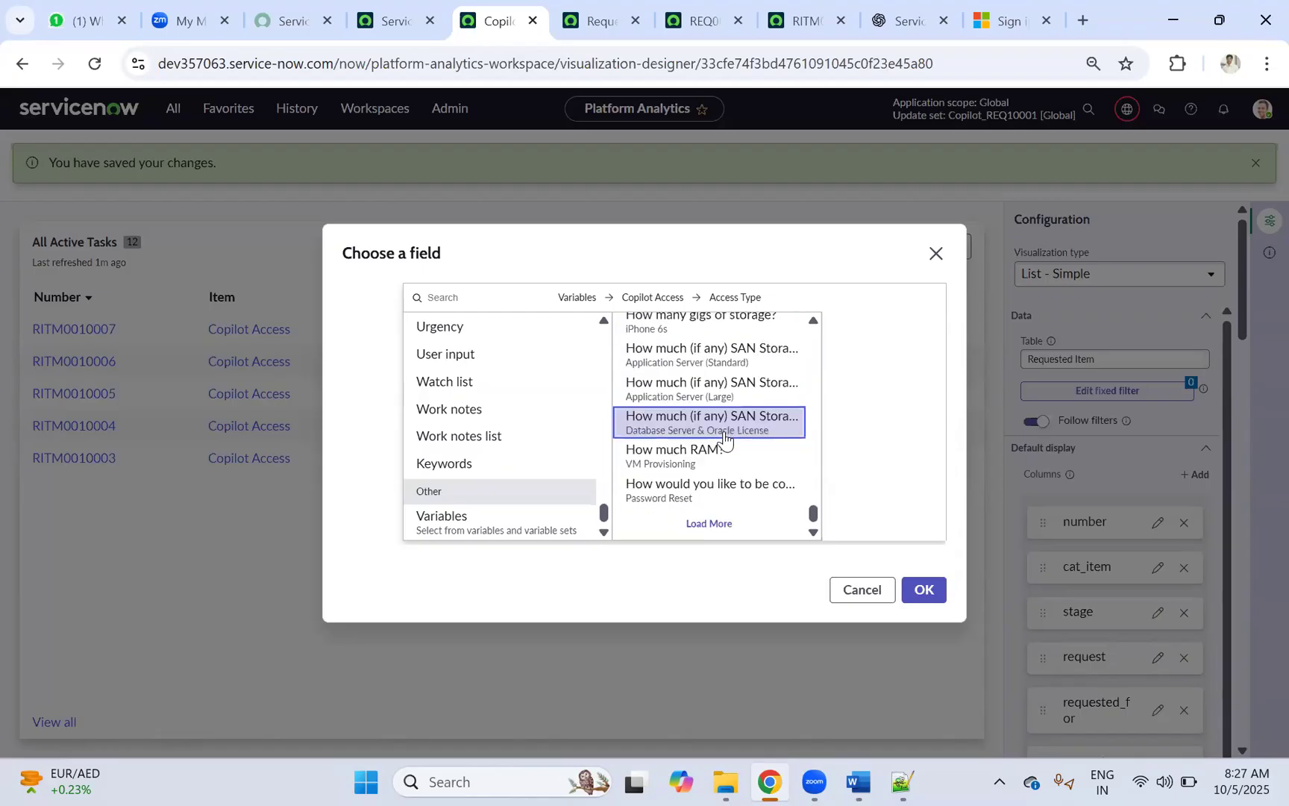
left_click(711, 526)
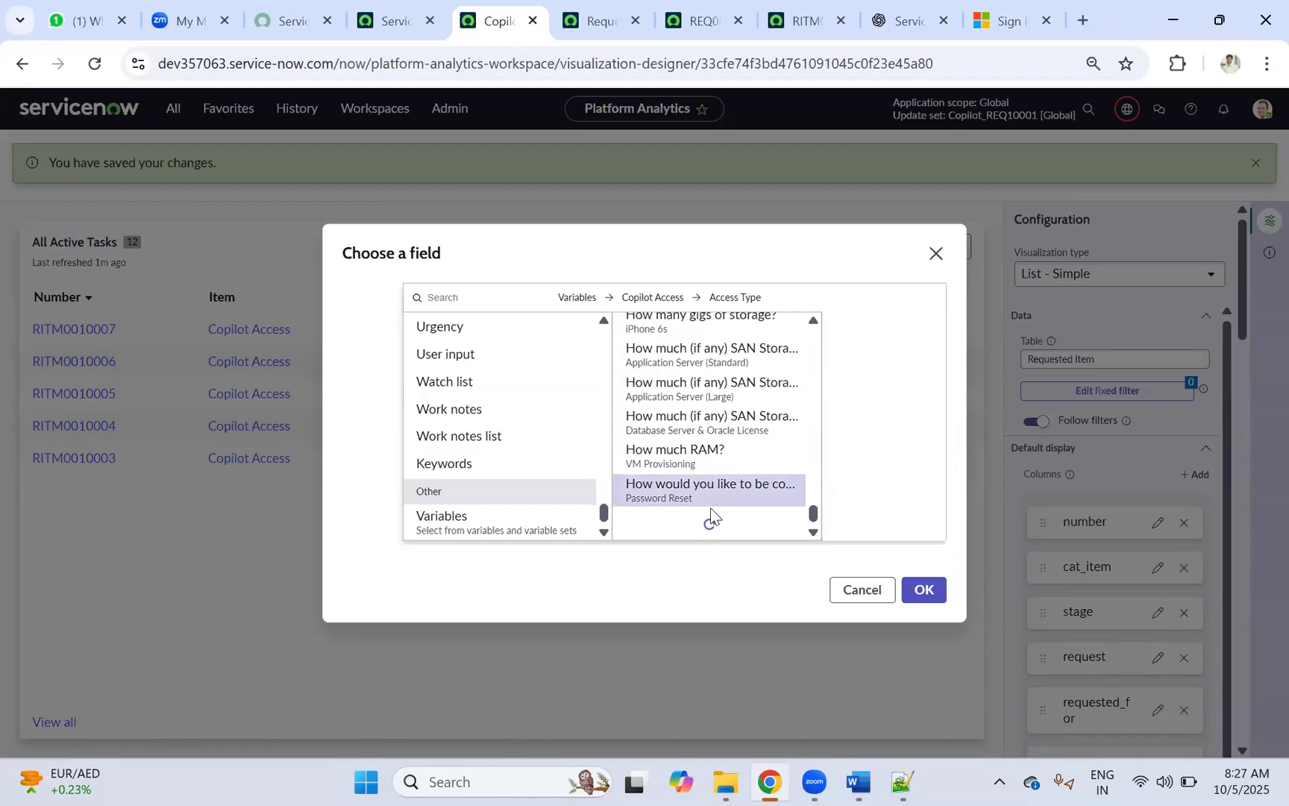
scroll(735, 426, "down", 5)
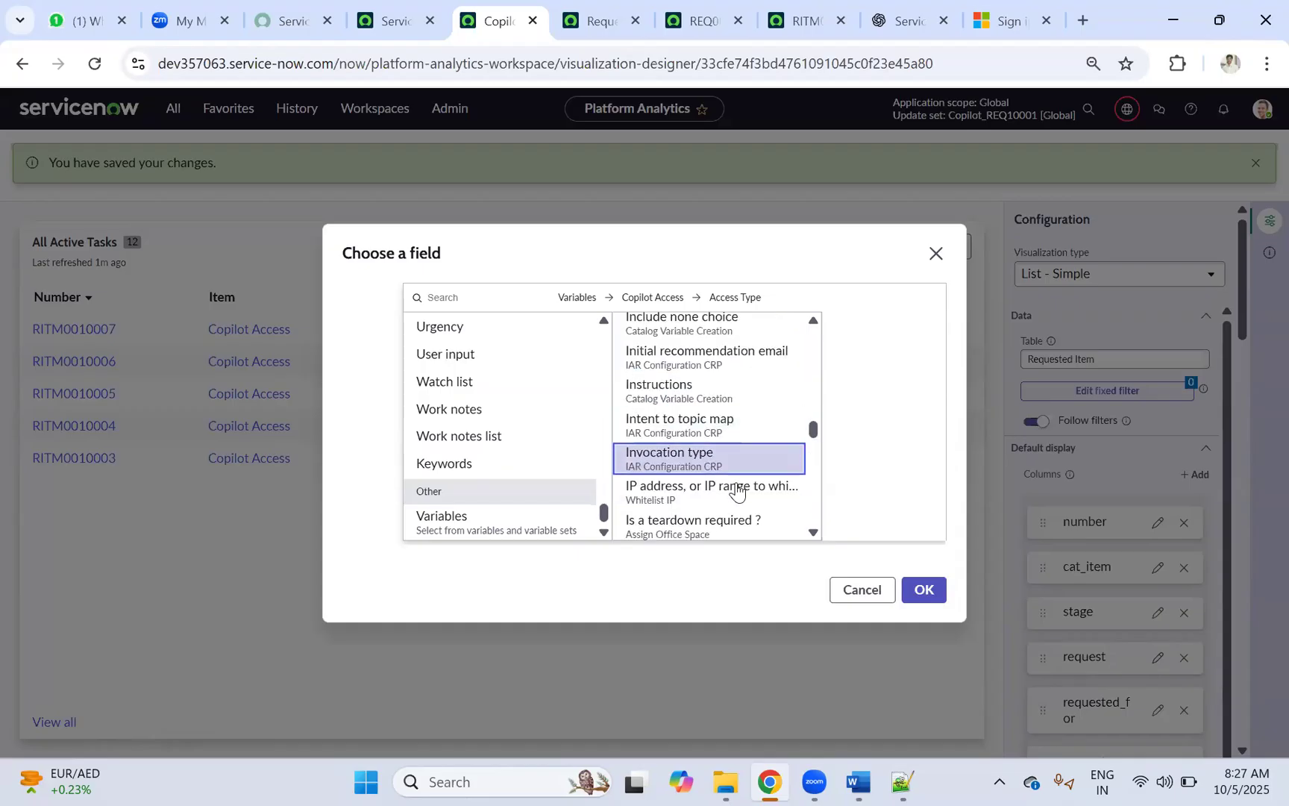
scroll(768, 447, "down", 5)
scroll(814, 437, "down", 10)
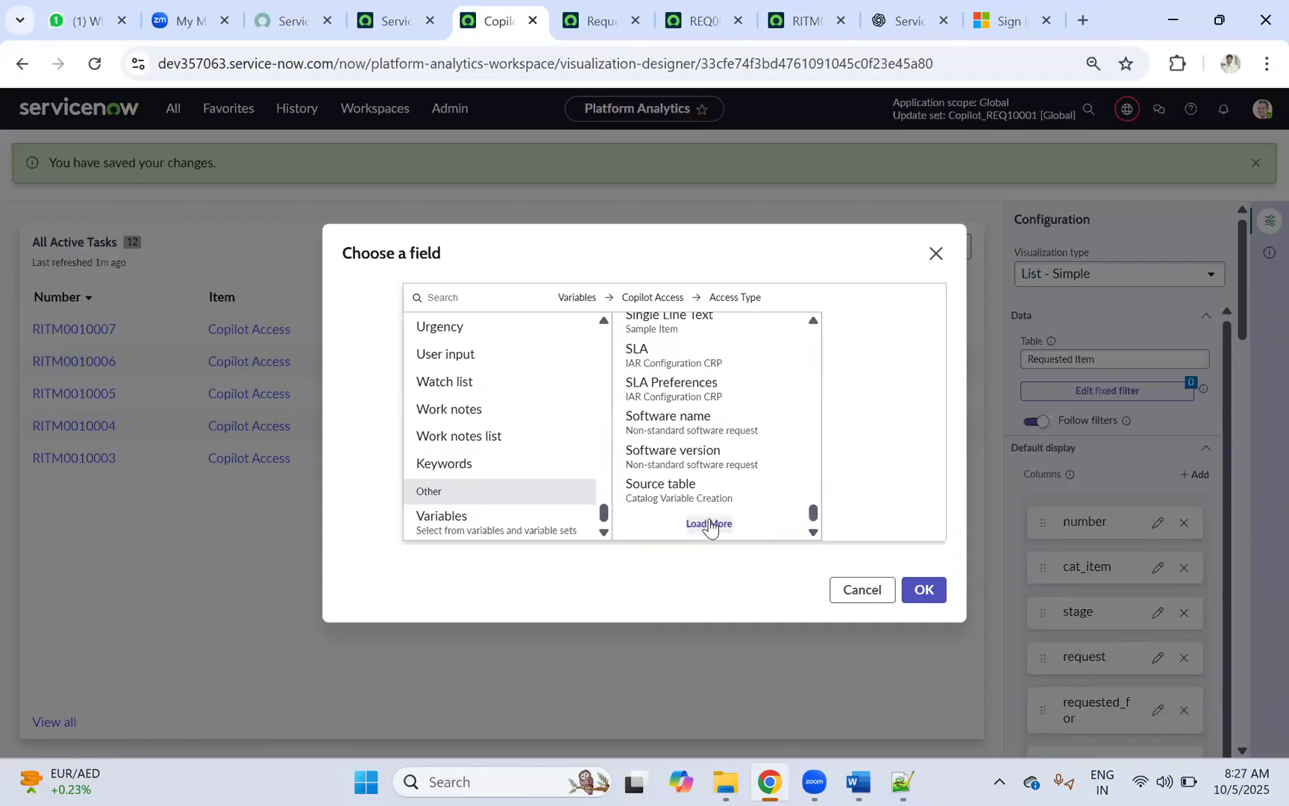
scroll(696, 459, "up", 3)
scroll(694, 461, "down", 3)
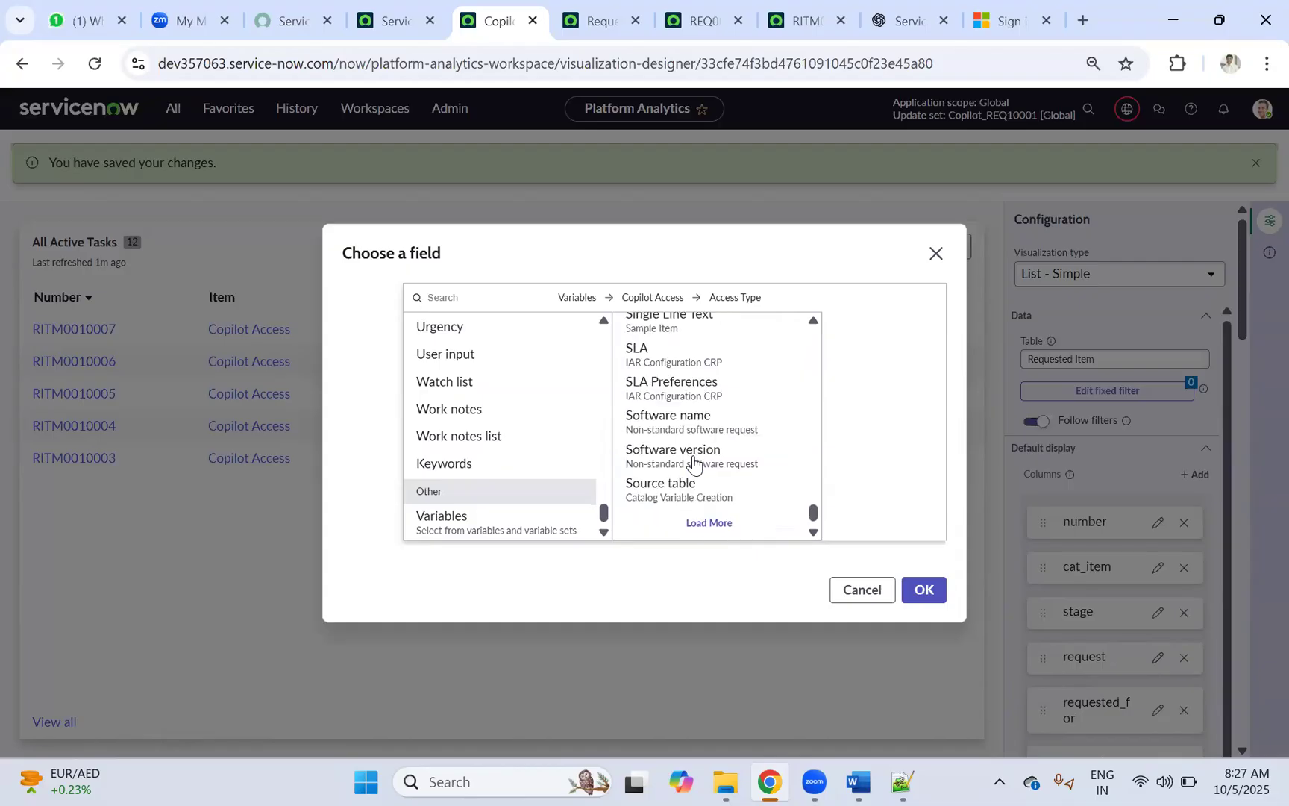
scroll(693, 460, "up", 12)
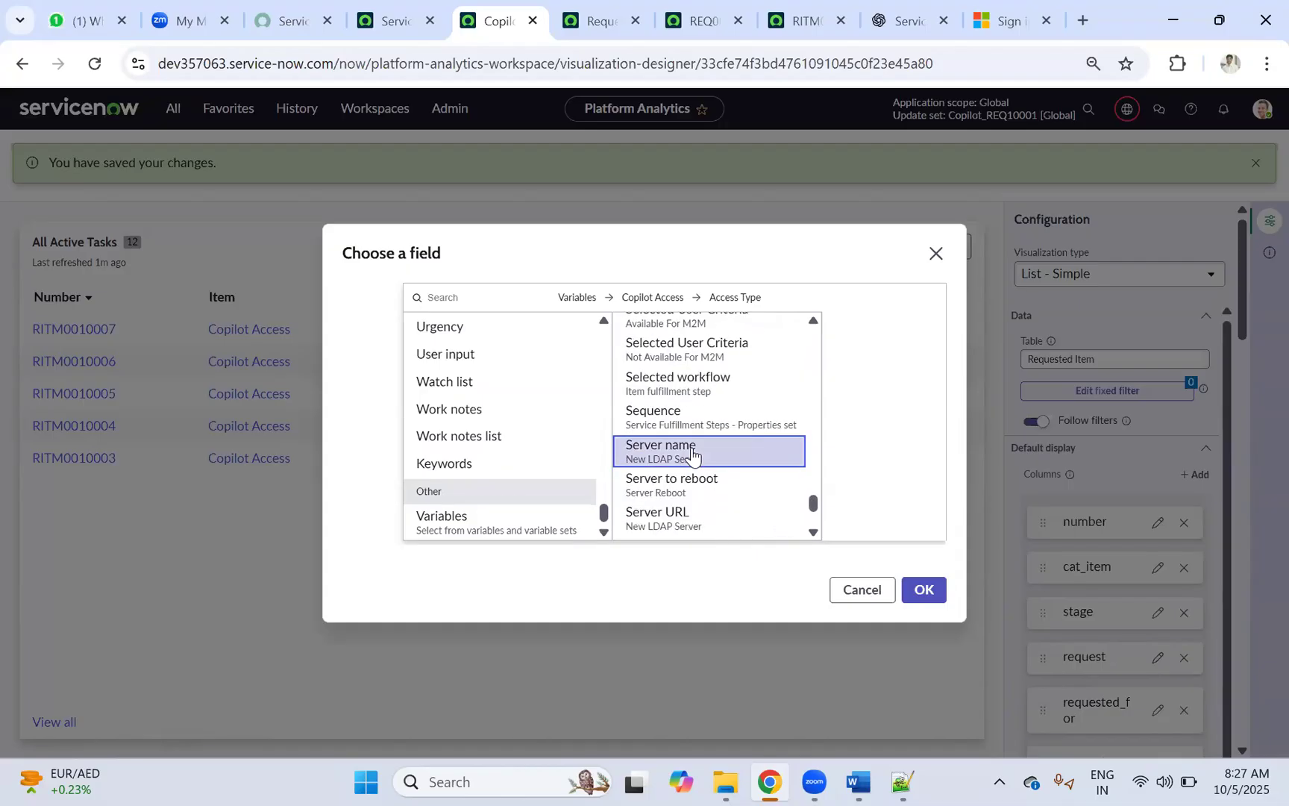
scroll(692, 455, "up", 10)
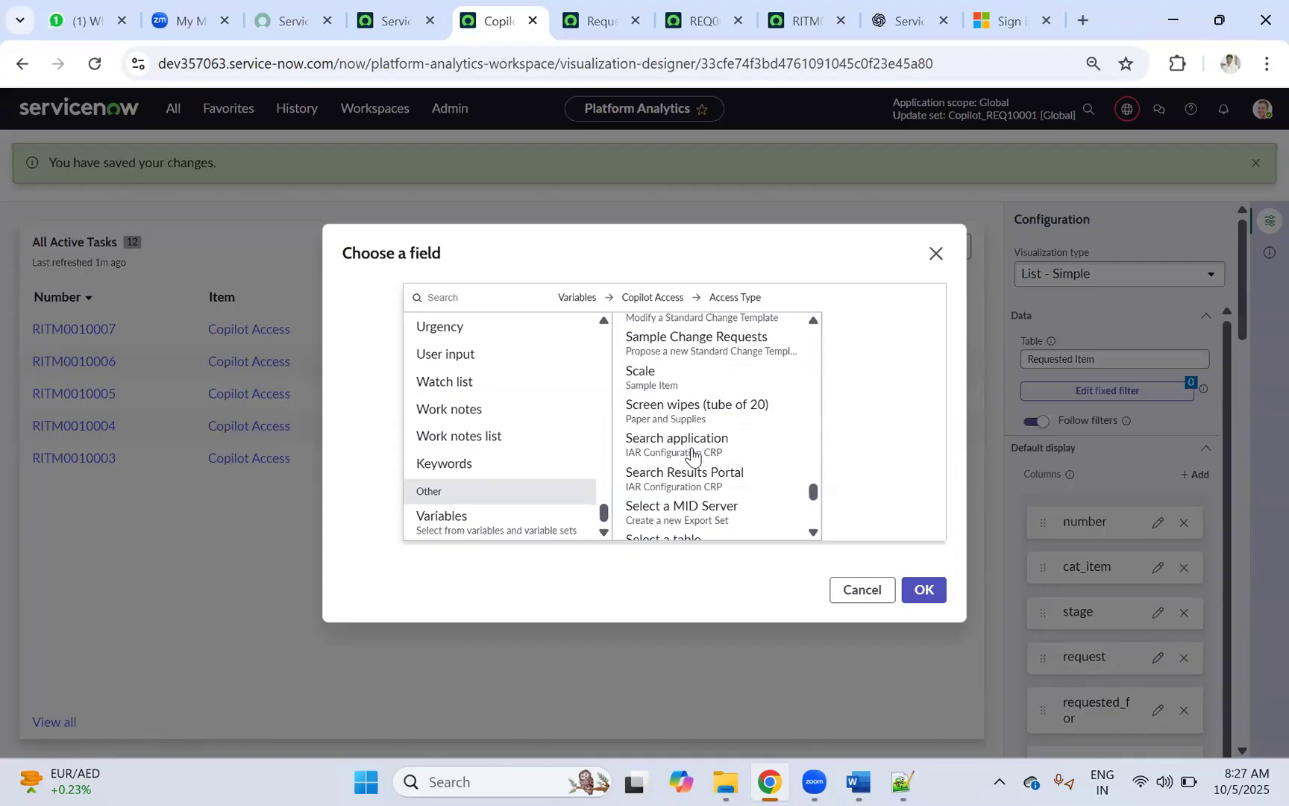
scroll(693, 455, "up", 8)
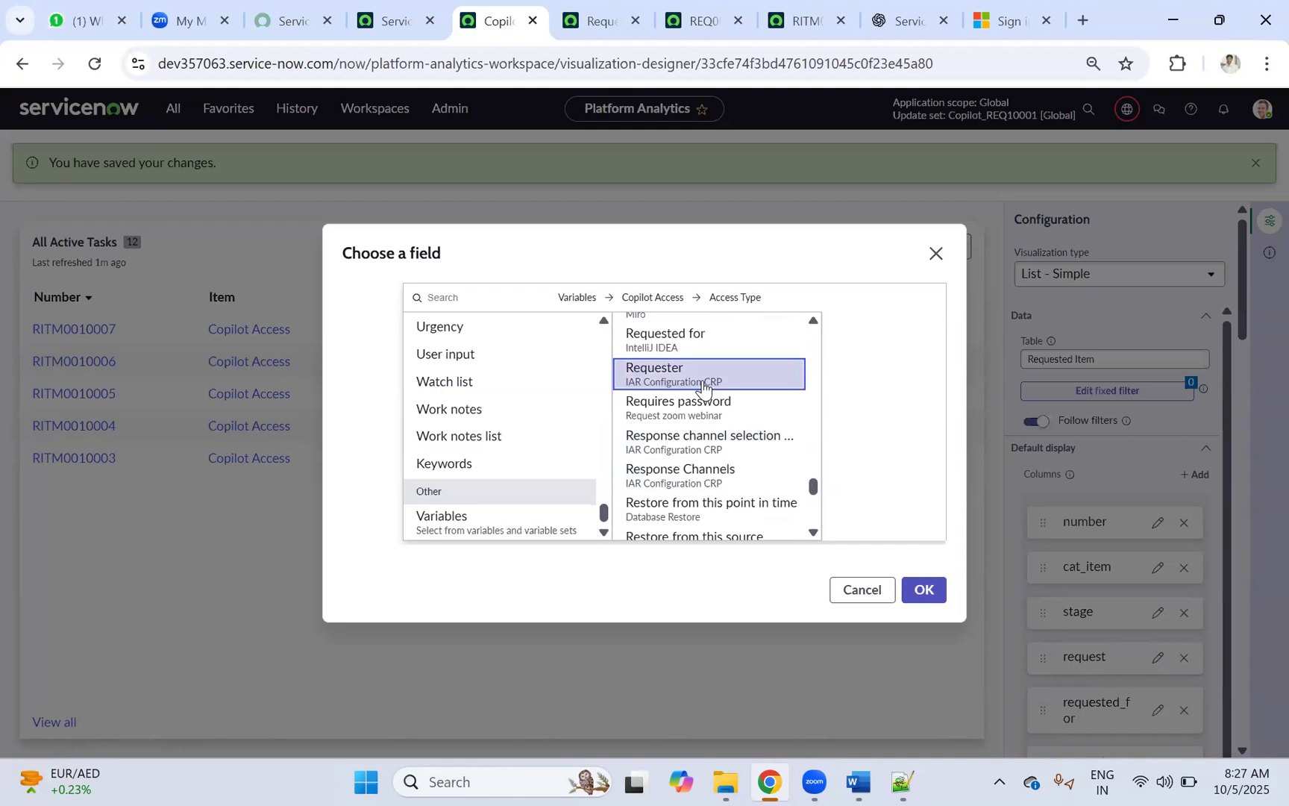
scroll(720, 366, "up", 3)
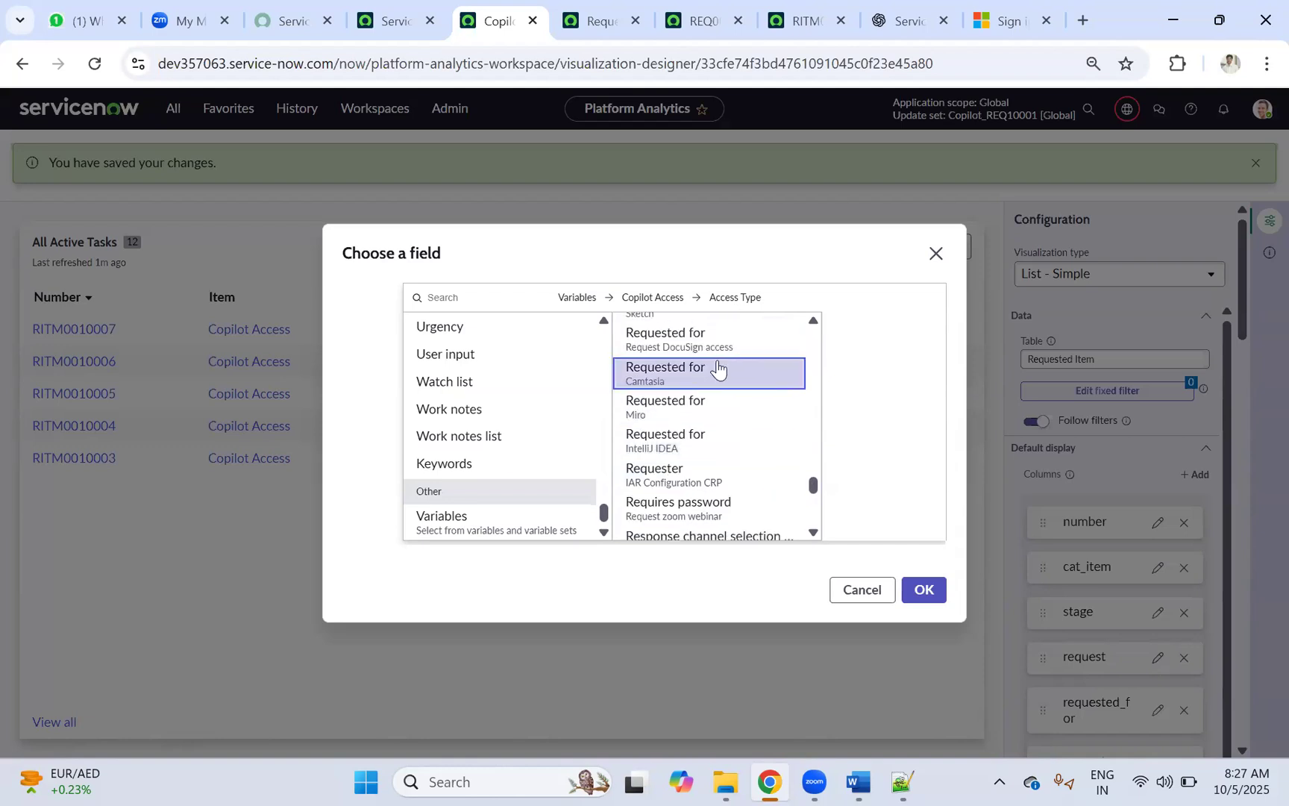
scroll(718, 377, "up", 3)
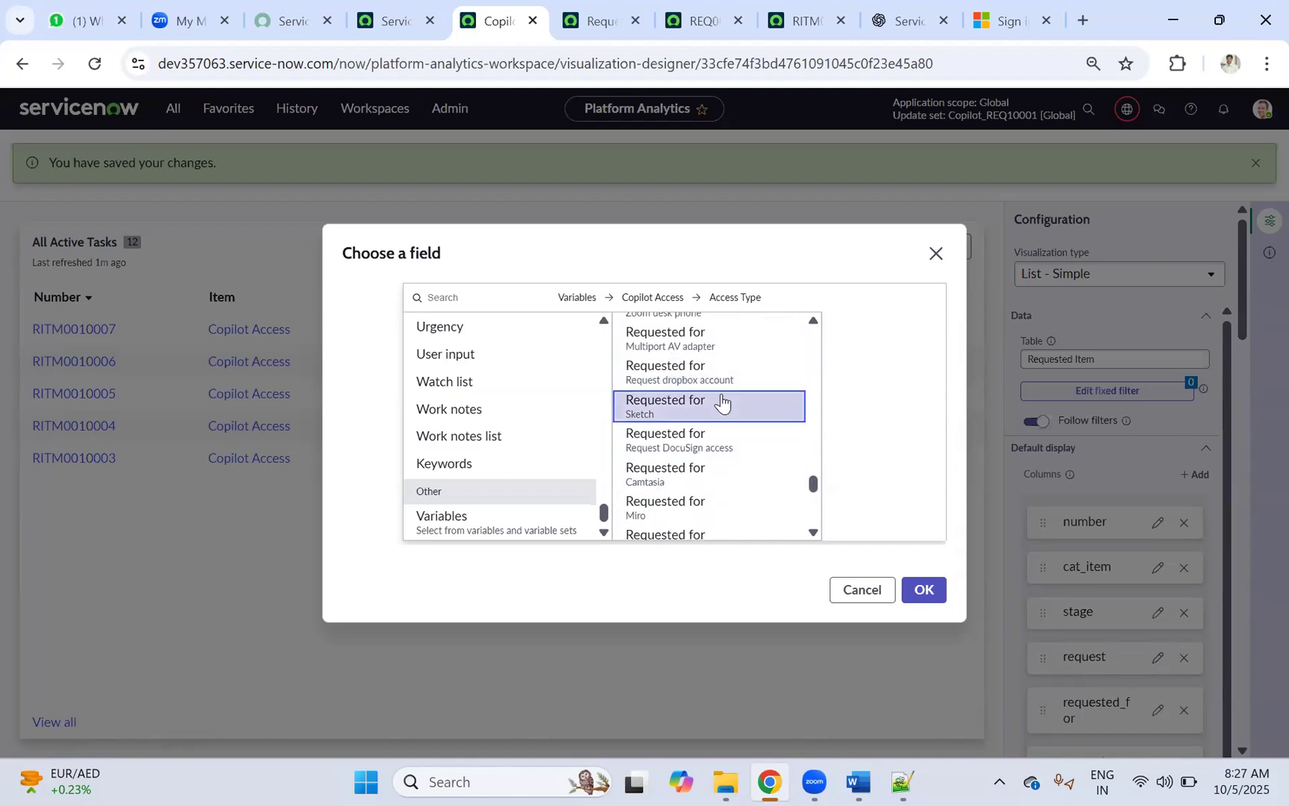
scroll(721, 395, "up", 6)
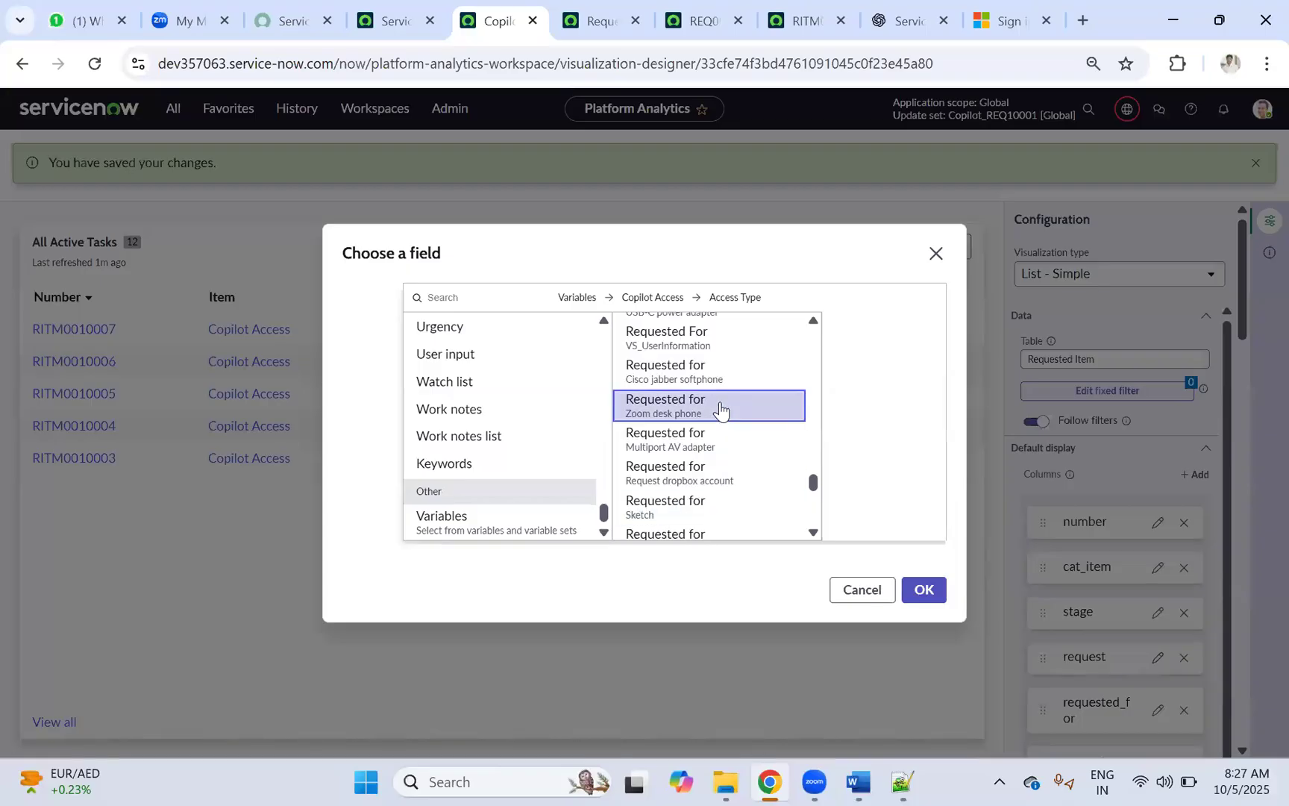
scroll(722, 365, "up", 3)
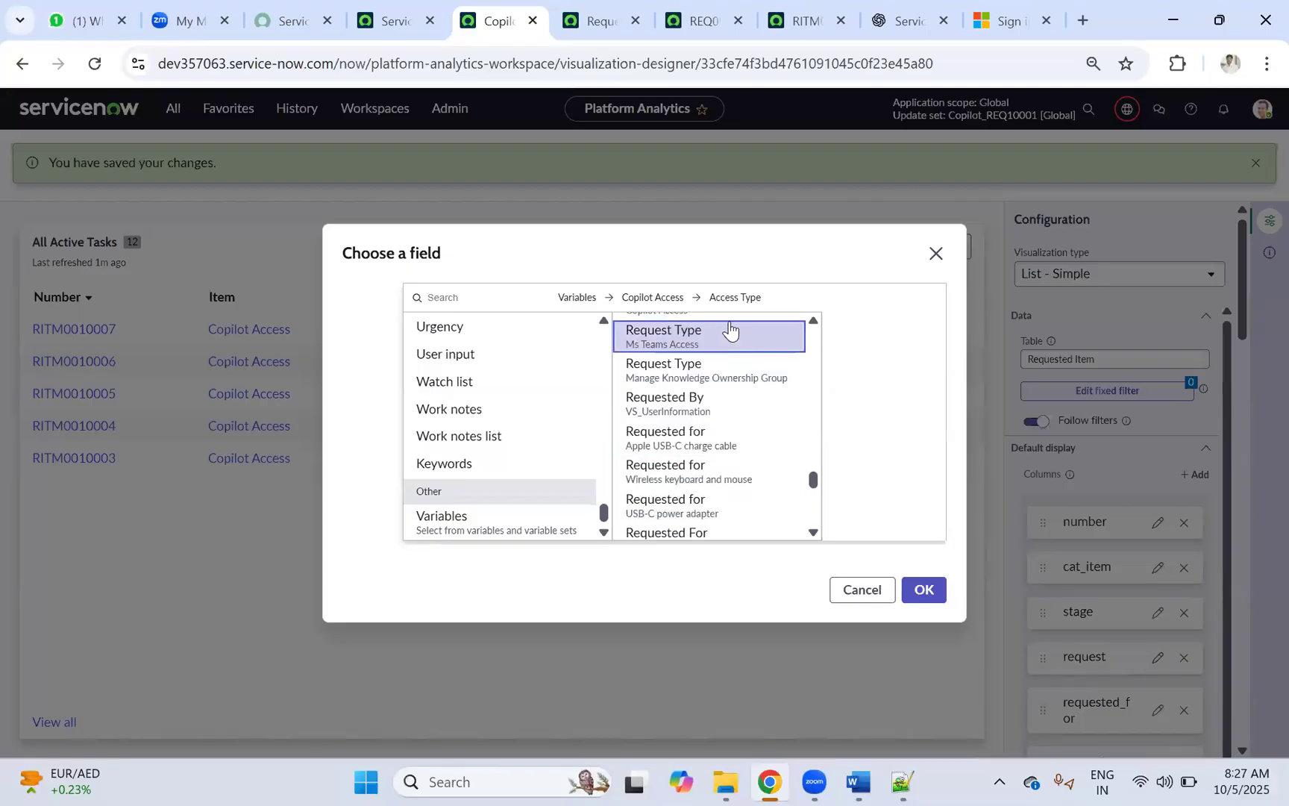
scroll(720, 341, "up", 3)
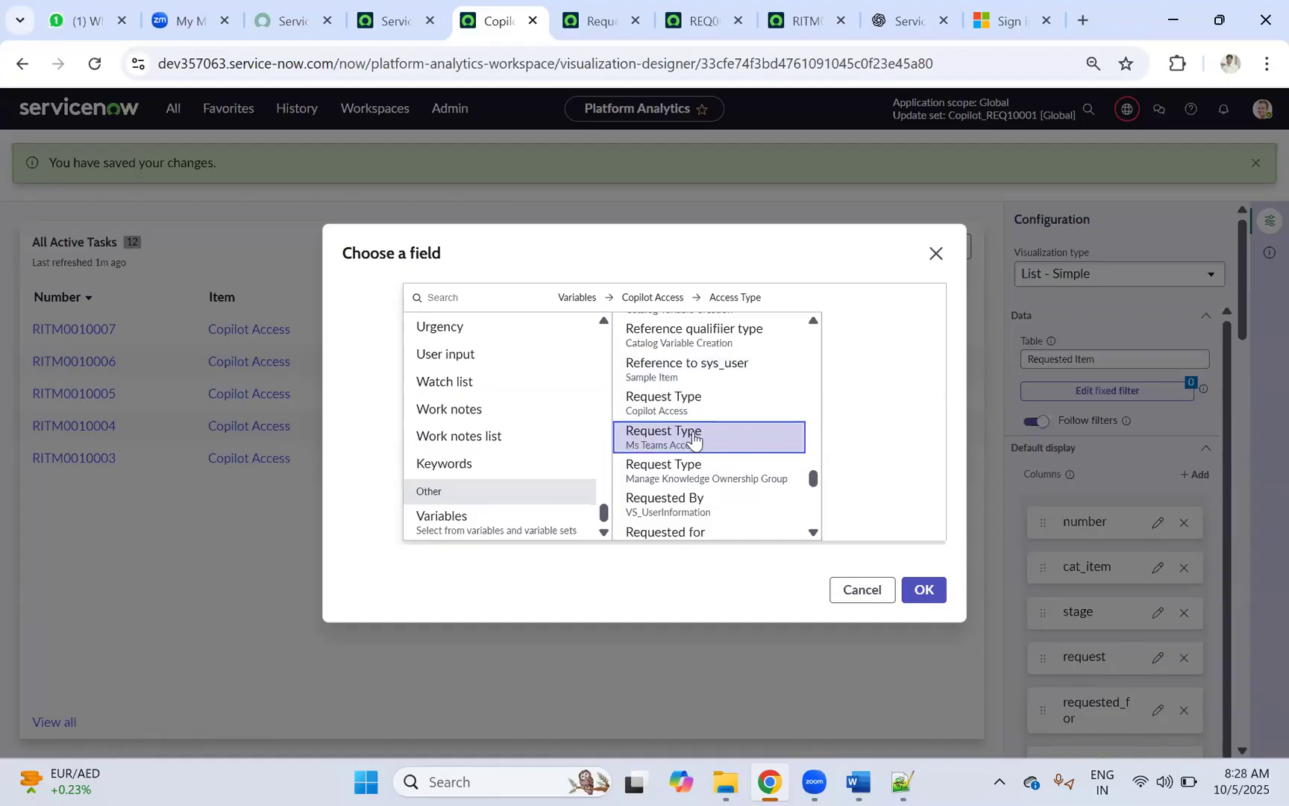
scroll(681, 428, "up", 3)
scroll(683, 433, "down", 3)
left_click(699, 409)
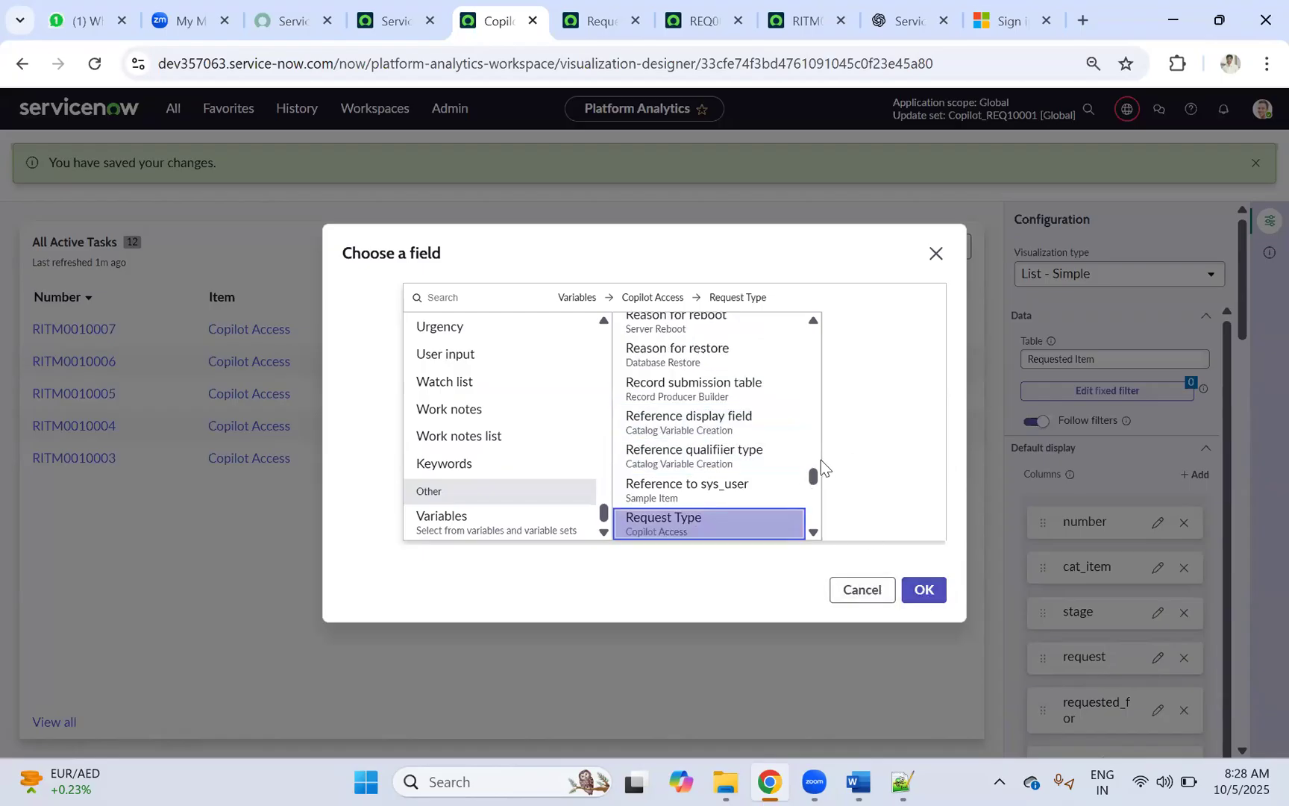
scroll(818, 470, "down", 3)
left_click(922, 591)
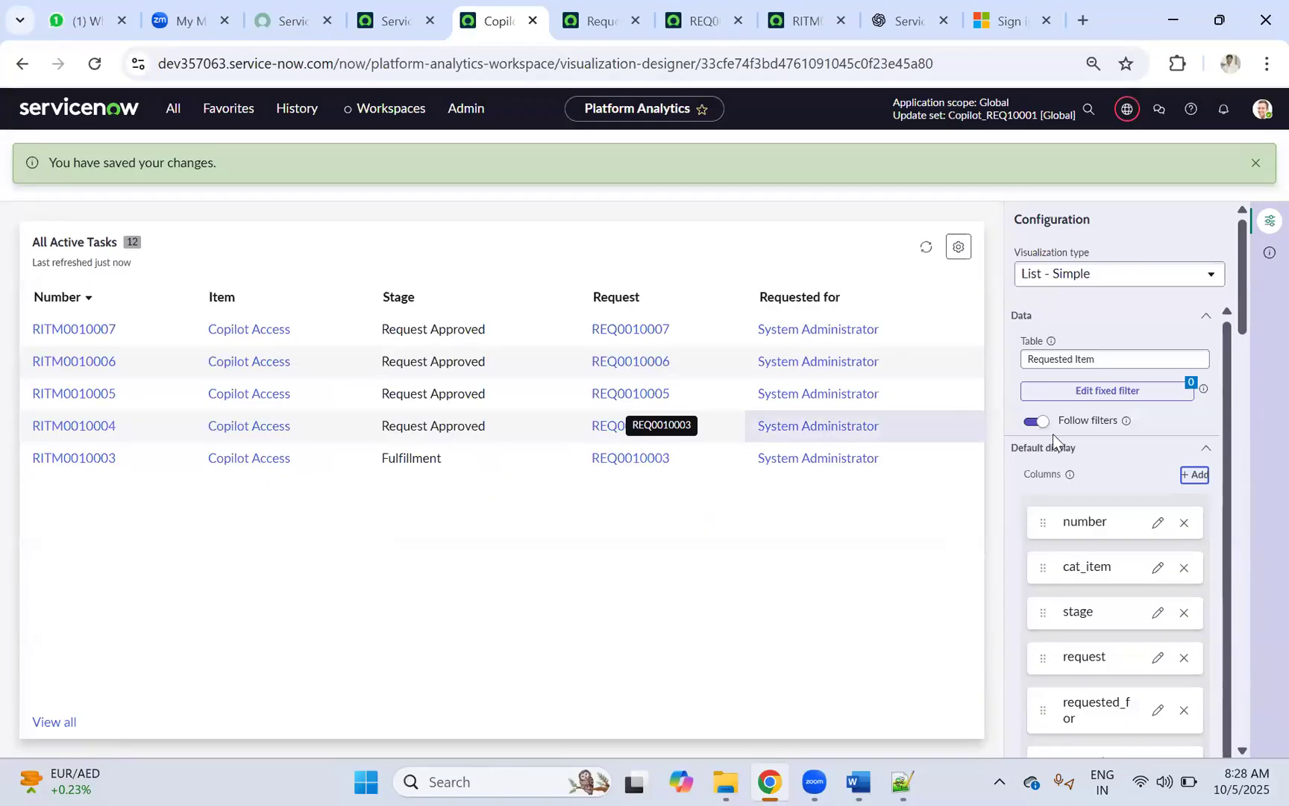
Step: Edit the variables column's field and list all general catalog variable fields under Variables
scroll(1061, 445, "down", 6)
scroll(1063, 440, "down", 3)
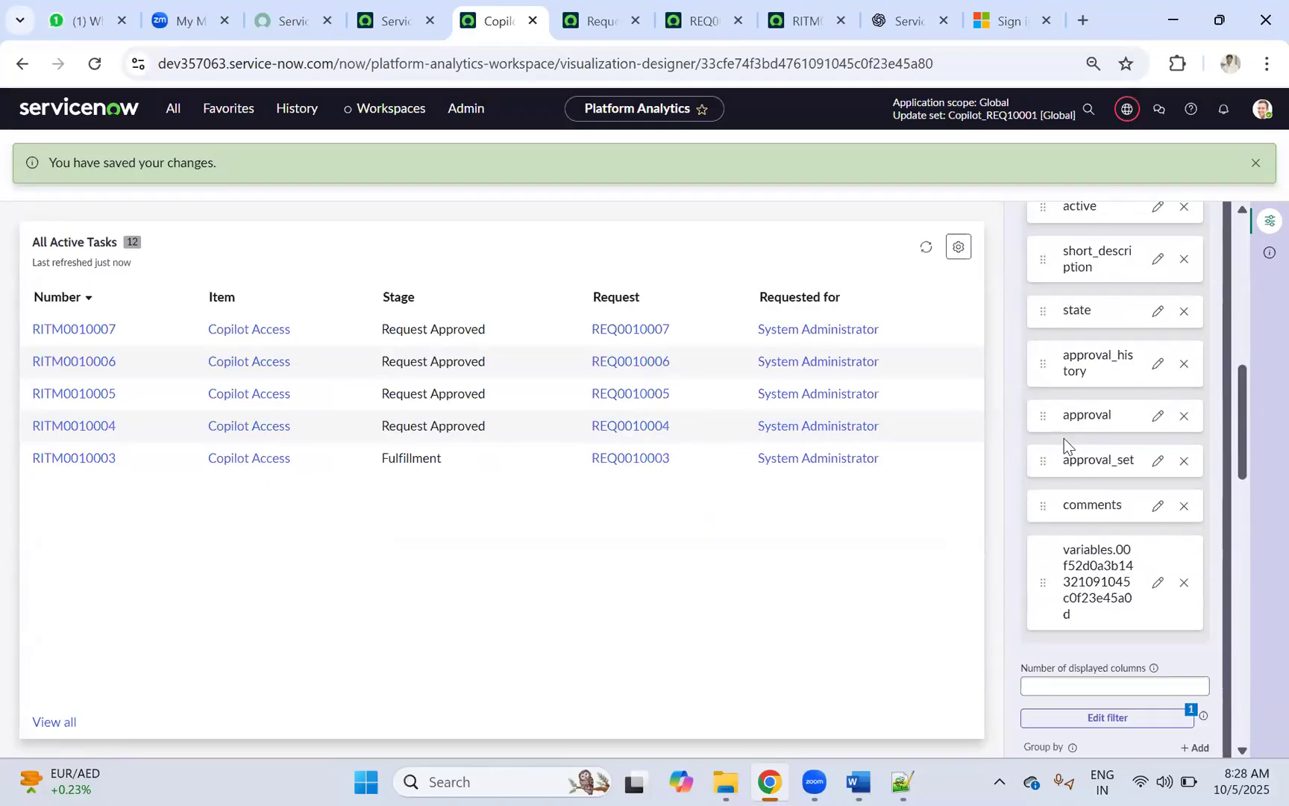
scroll(1064, 440, "down", 3)
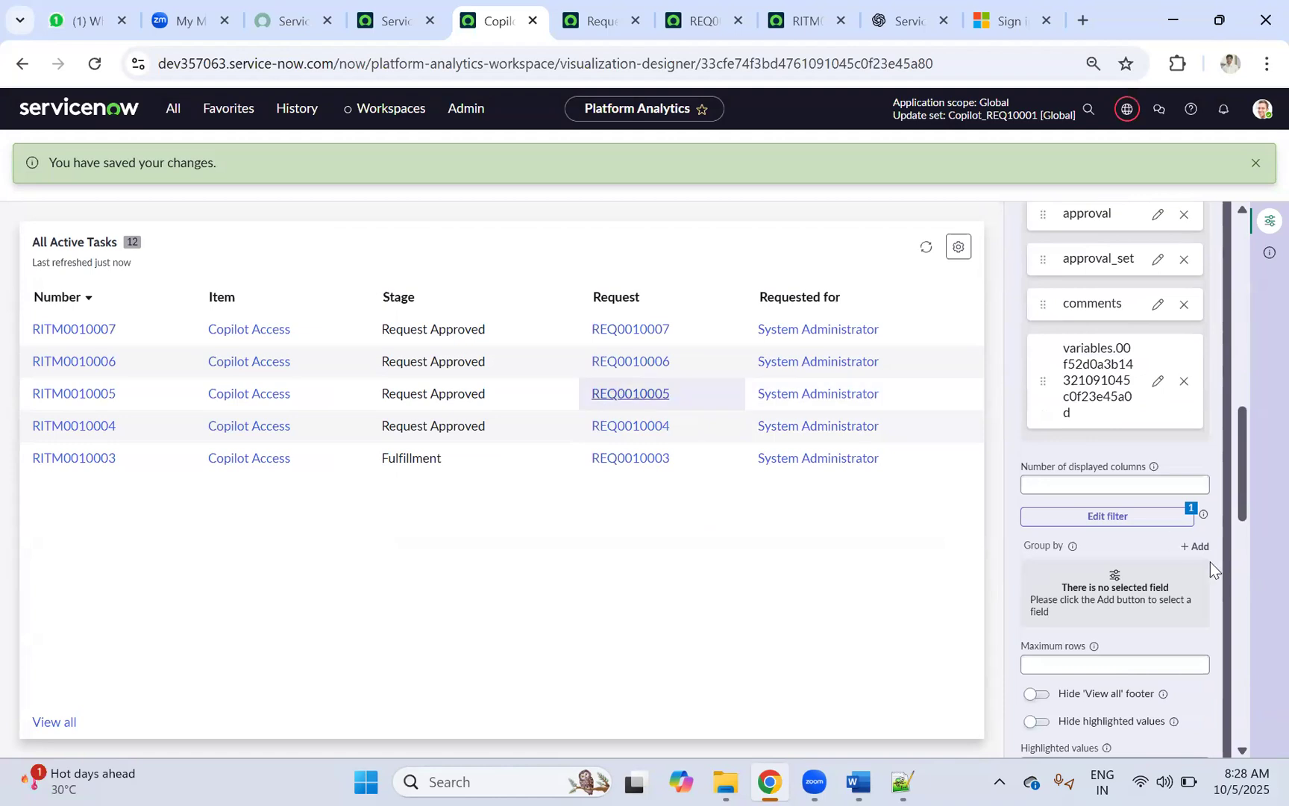
scroll(1173, 484, "down", 3)
scroll(1234, 520, "up", 12)
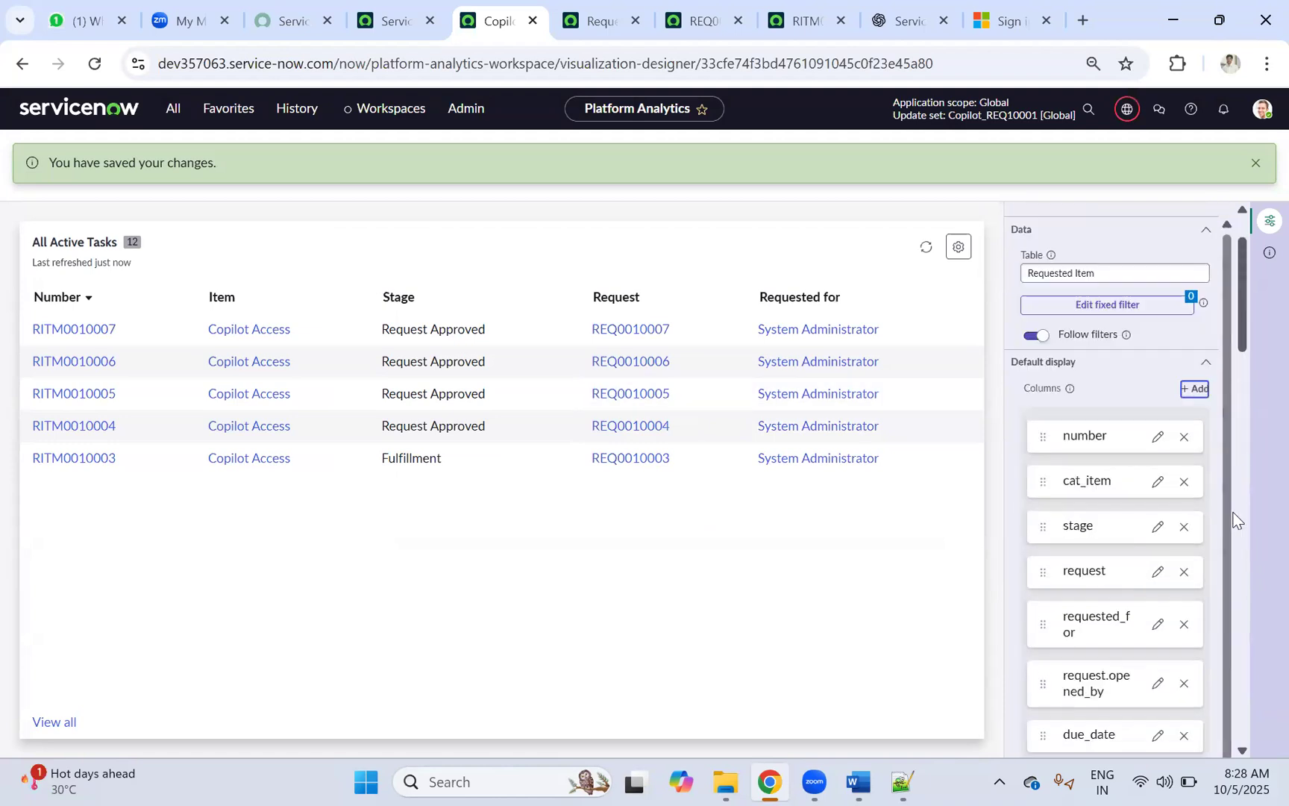
scroll(1234, 520, "up", 2)
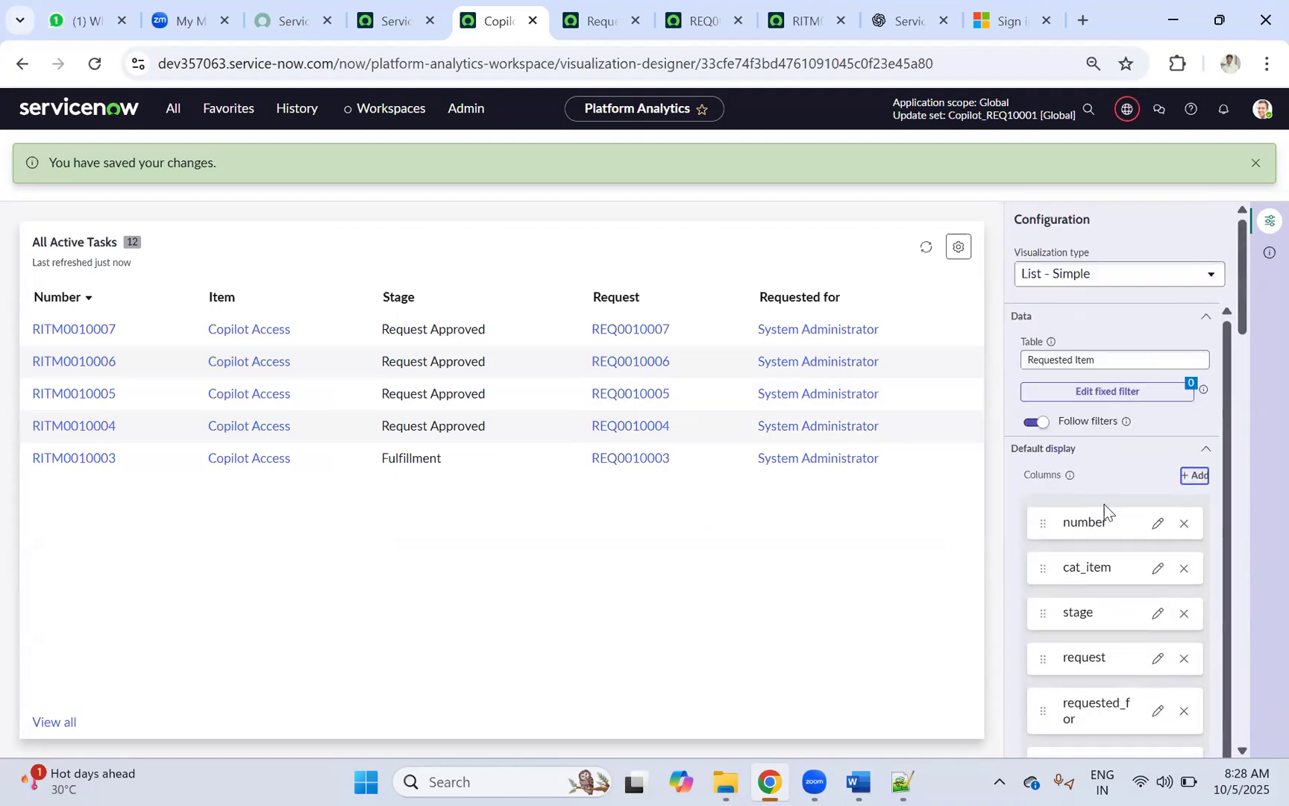
scroll(1105, 505, "down", 10)
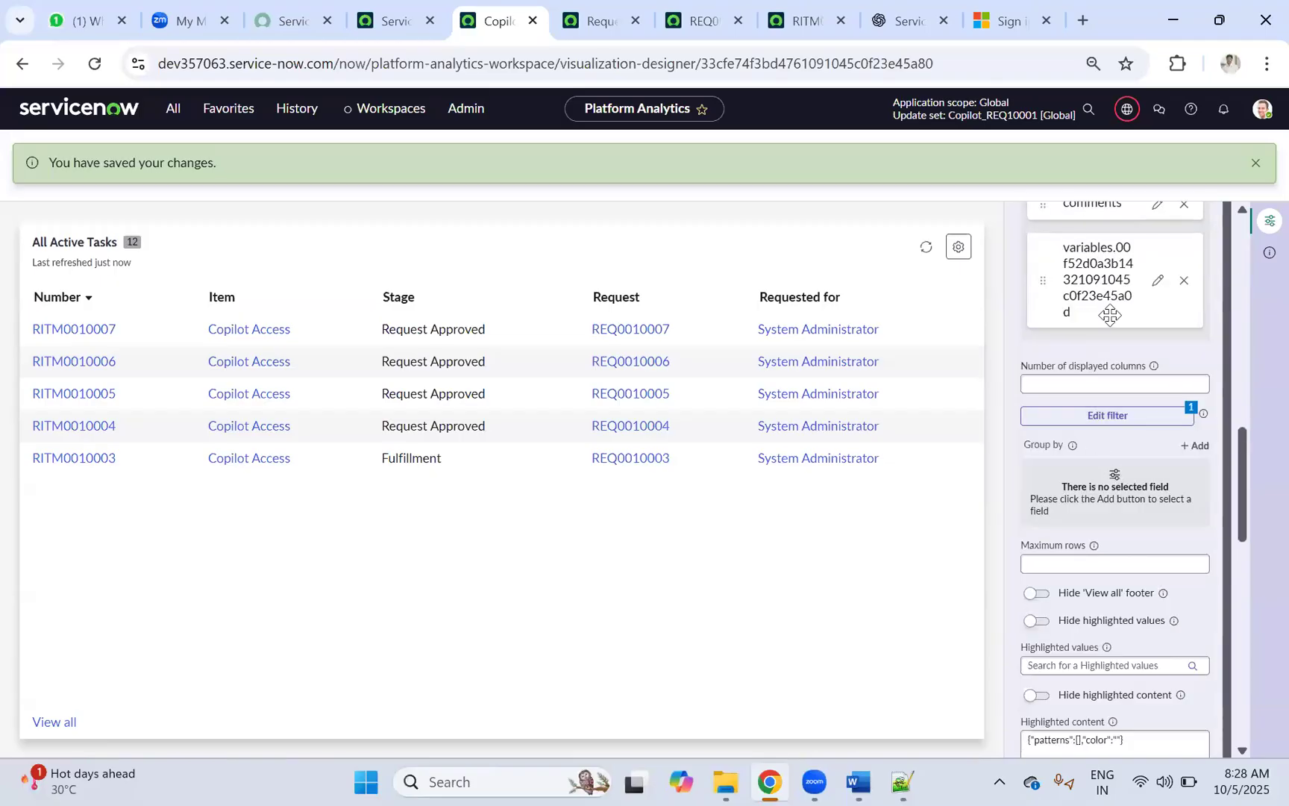
left_click(1156, 282)
scroll(791, 436, "up", 5)
scroll(783, 444, "down", 5)
left_click(504, 522)
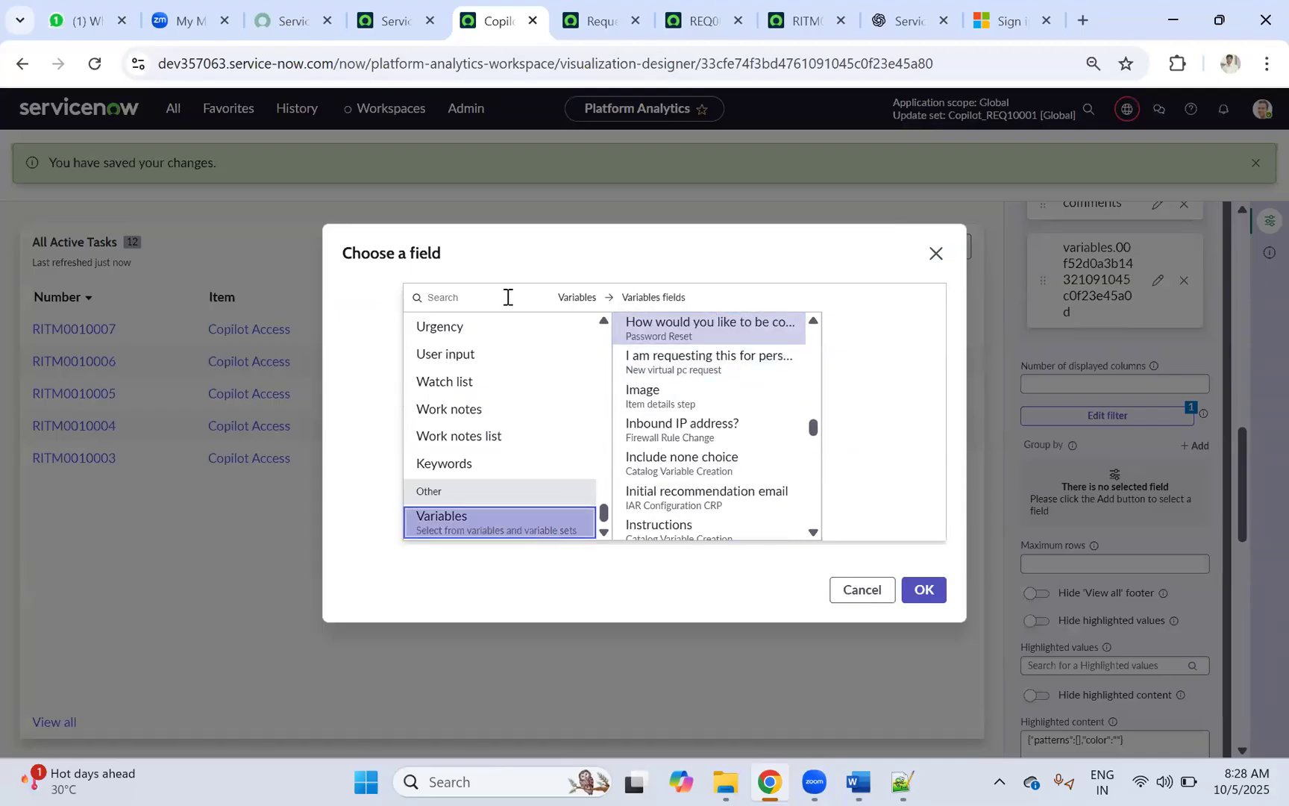
Step: Set the variables column to the Source table variable field and refresh the list data
scroll(777, 396, "down", 5)
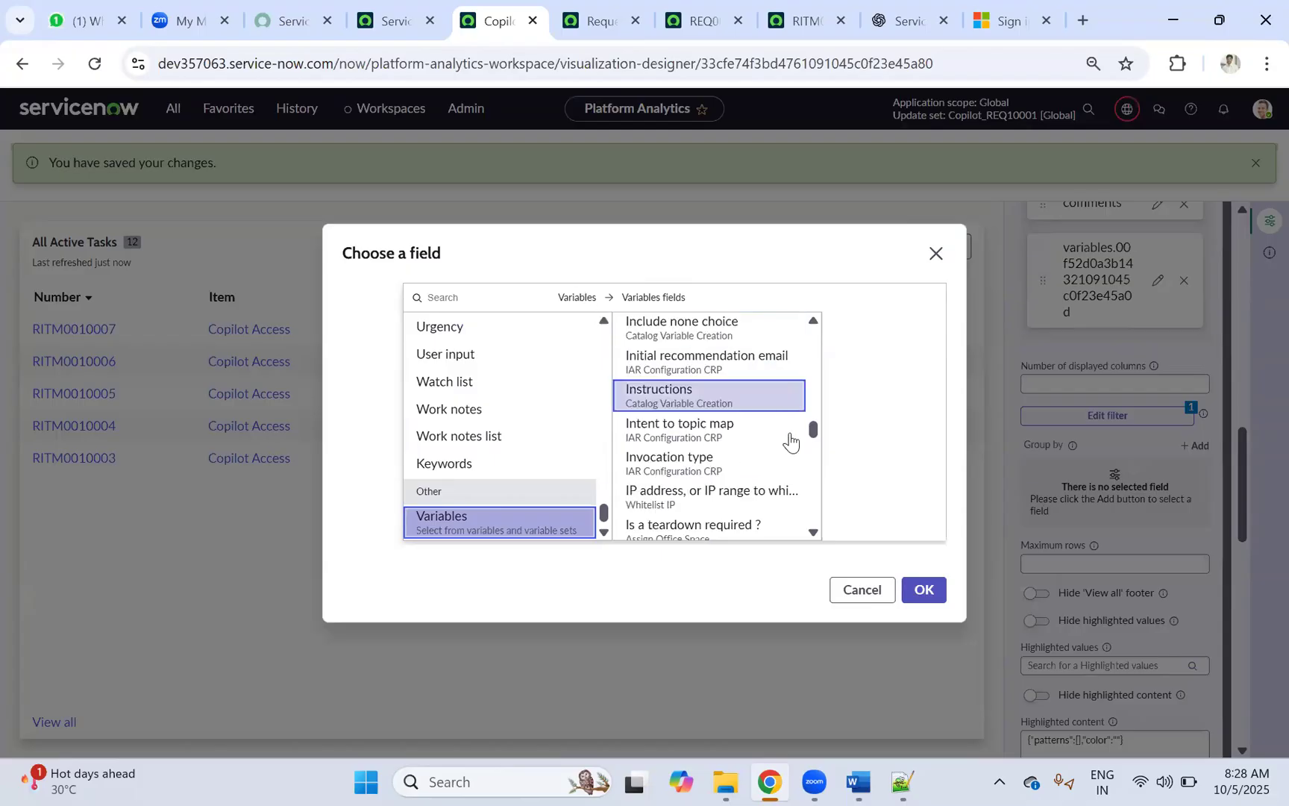
left_click_drag(814, 442, 798, 548)
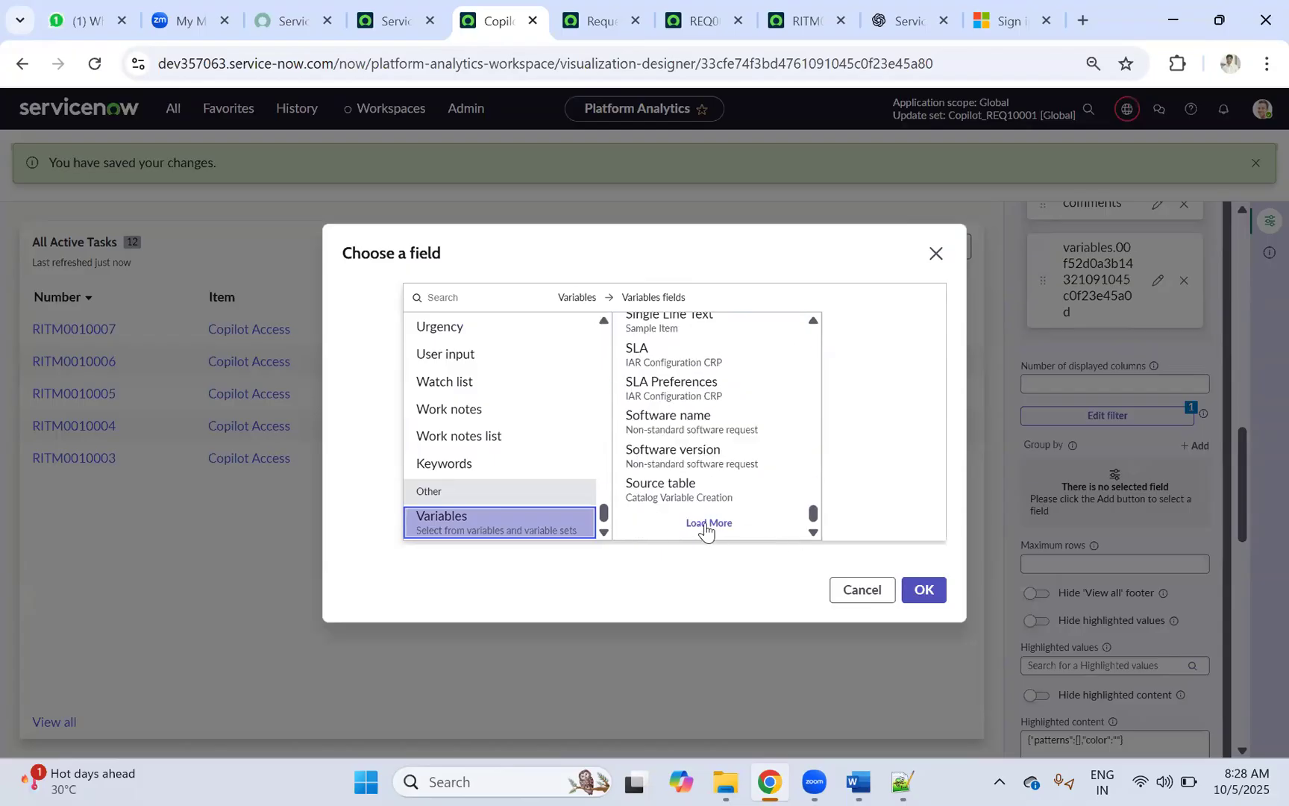
left_click(781, 501)
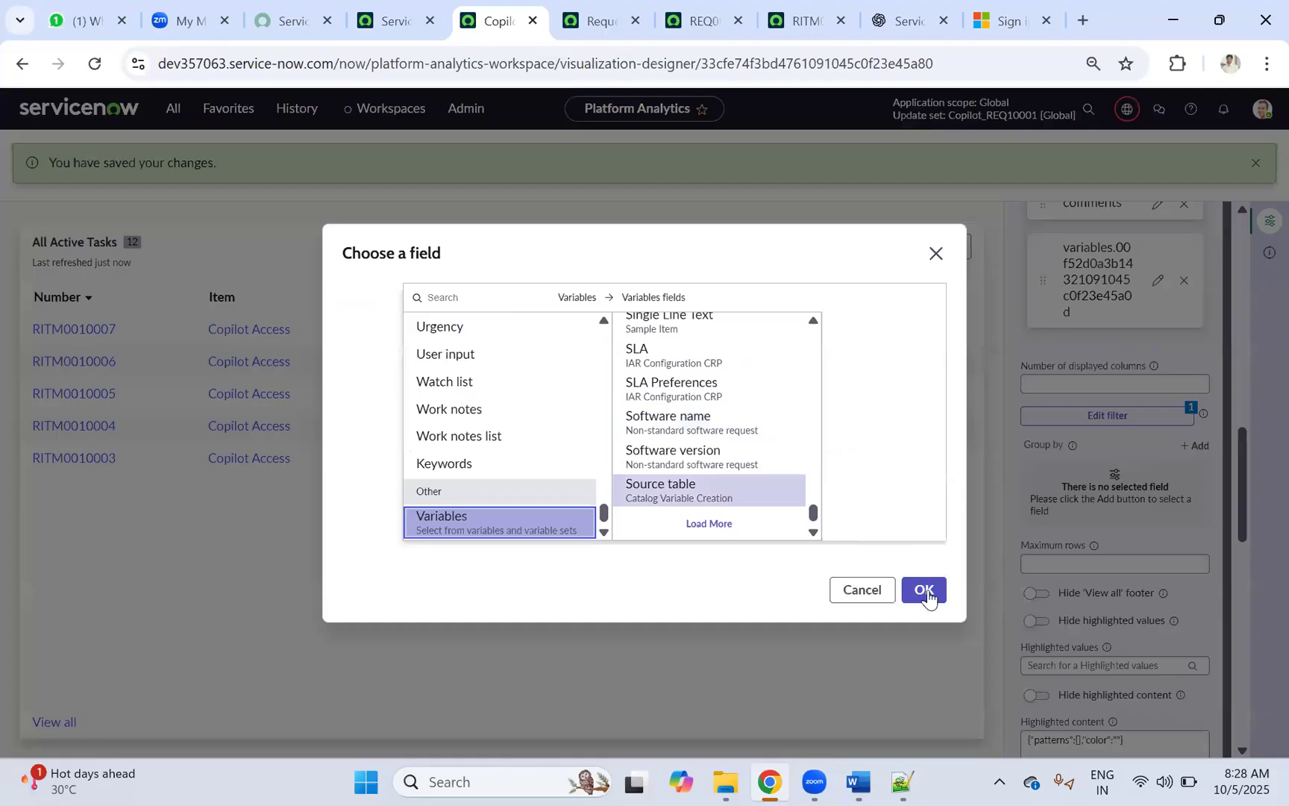
left_click(927, 595)
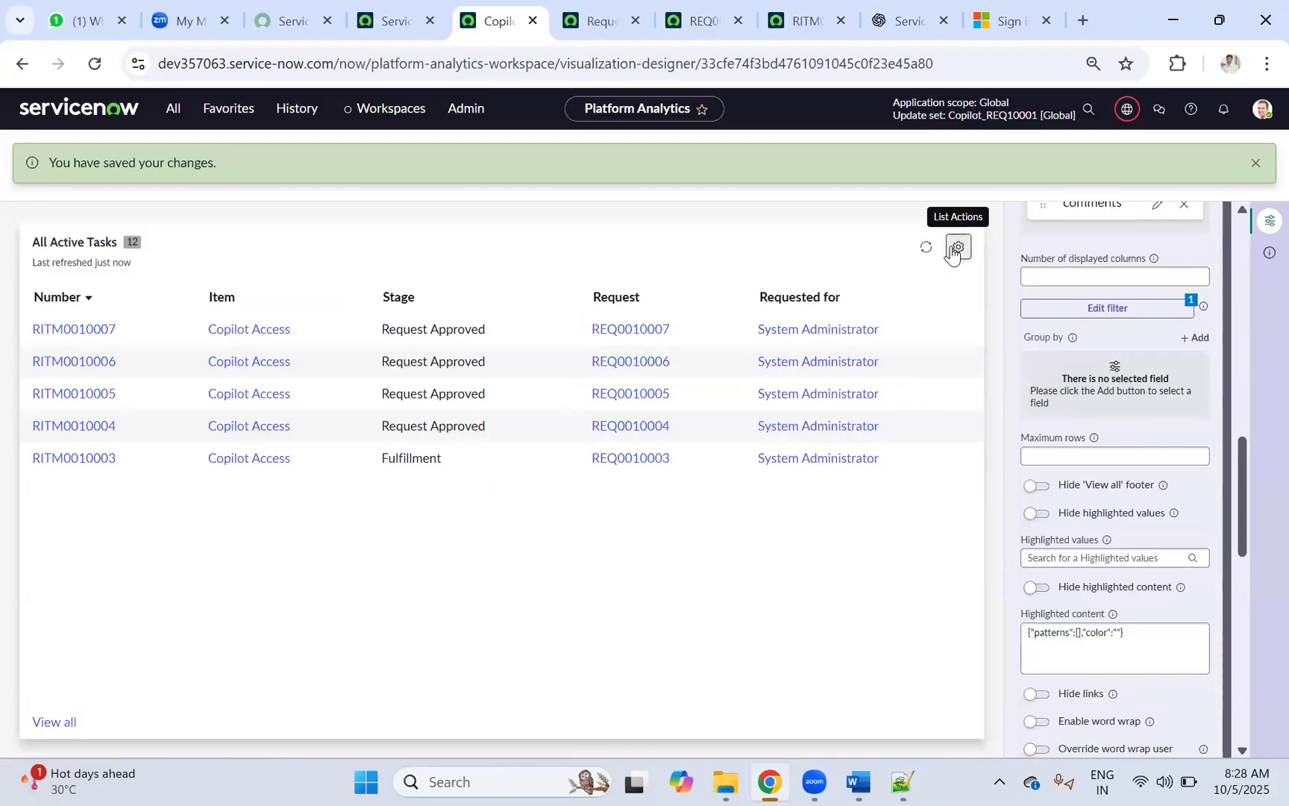
left_click(926, 247)
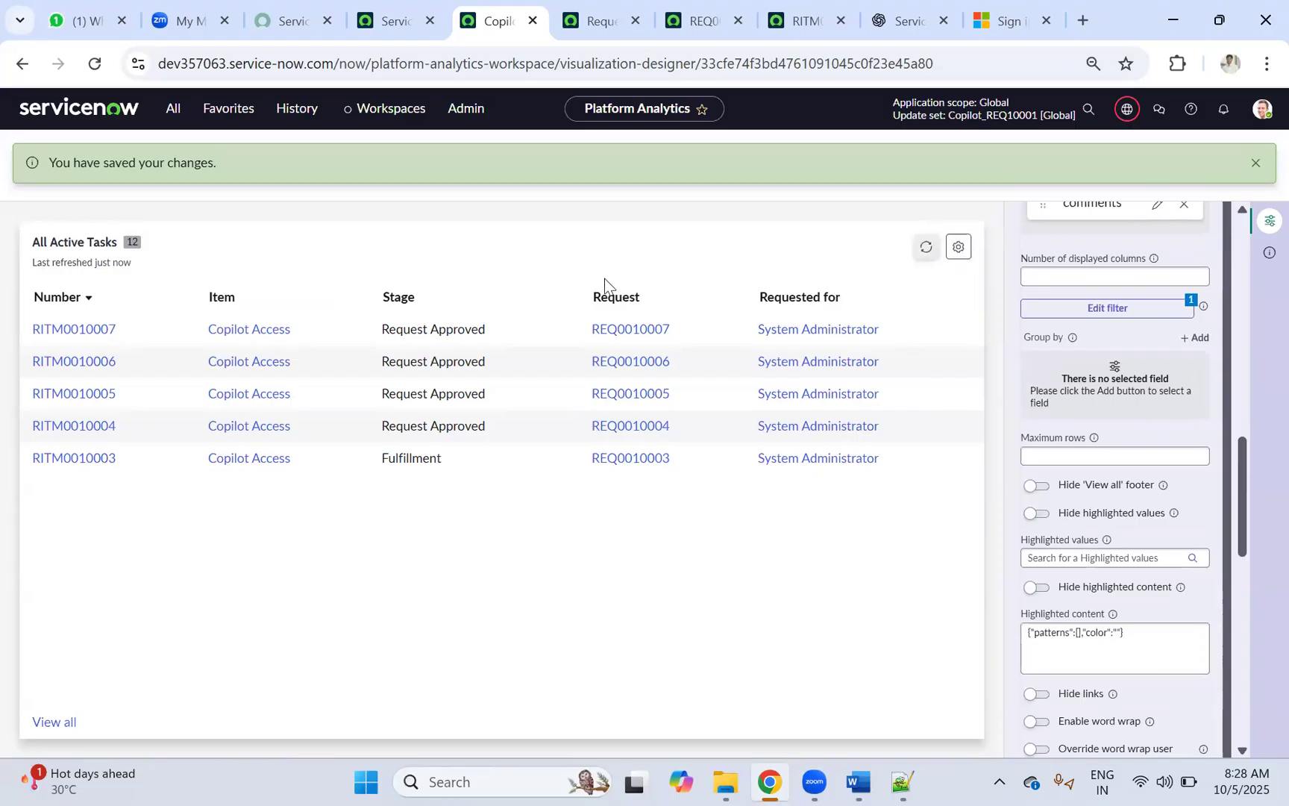
scroll(1104, 376, "down", 4)
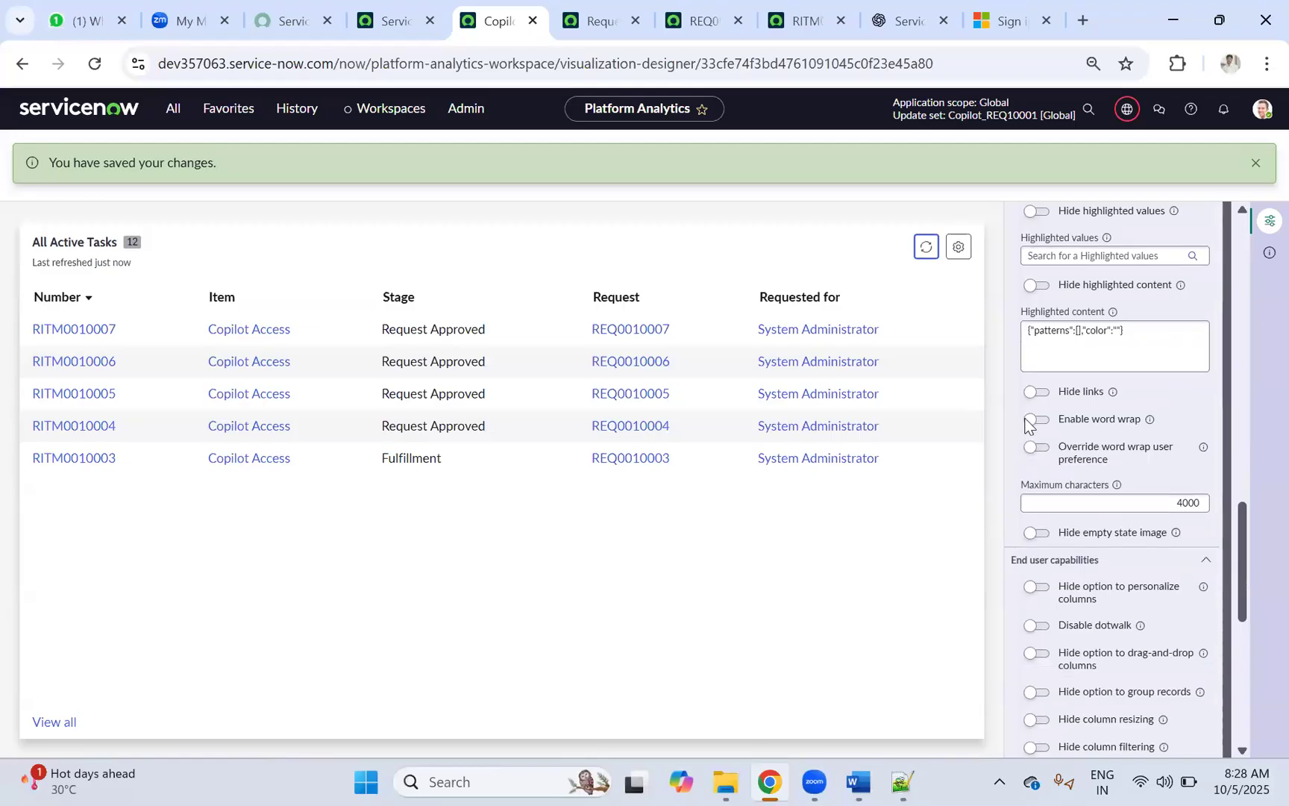
scroll(1059, 406, "up", 10)
scroll(1063, 404, "down", 10)
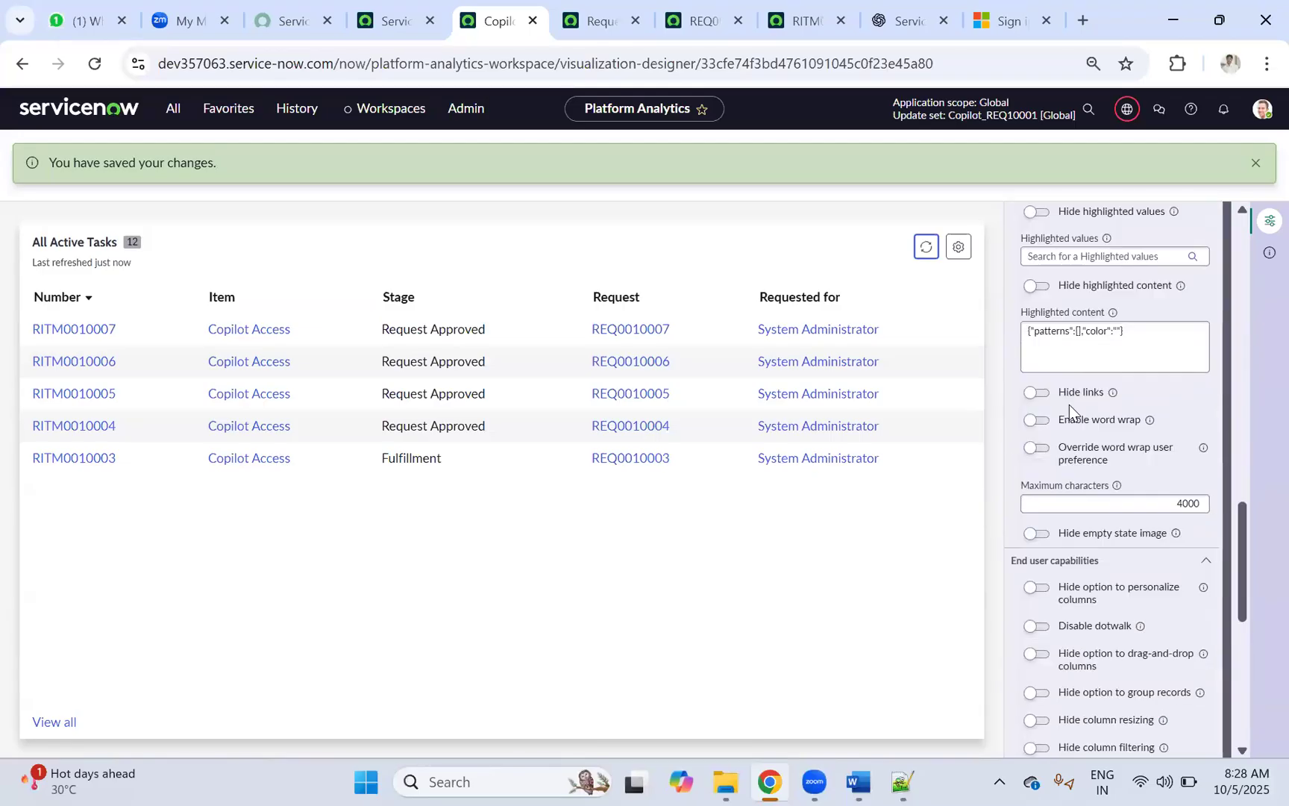
scroll(1069, 403, "up", 5)
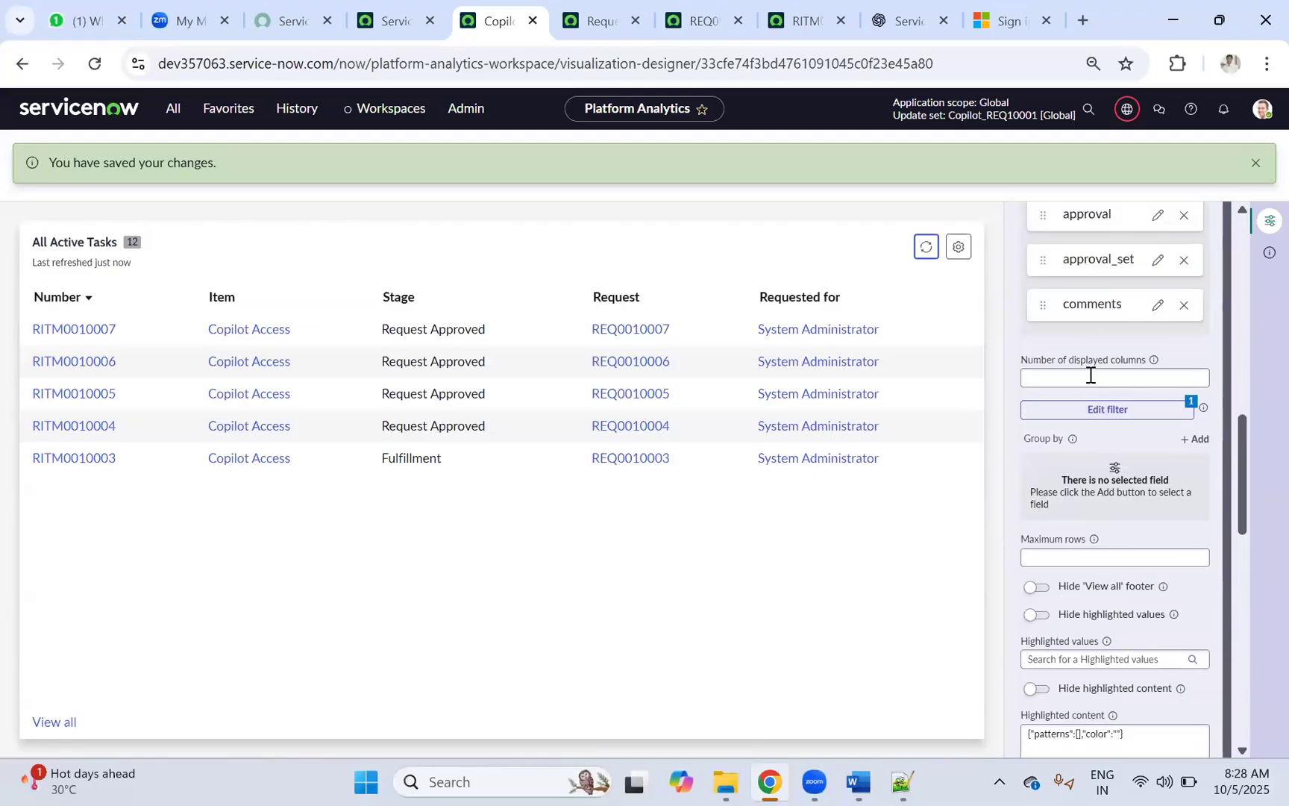
scroll(1114, 360, "up", 10)
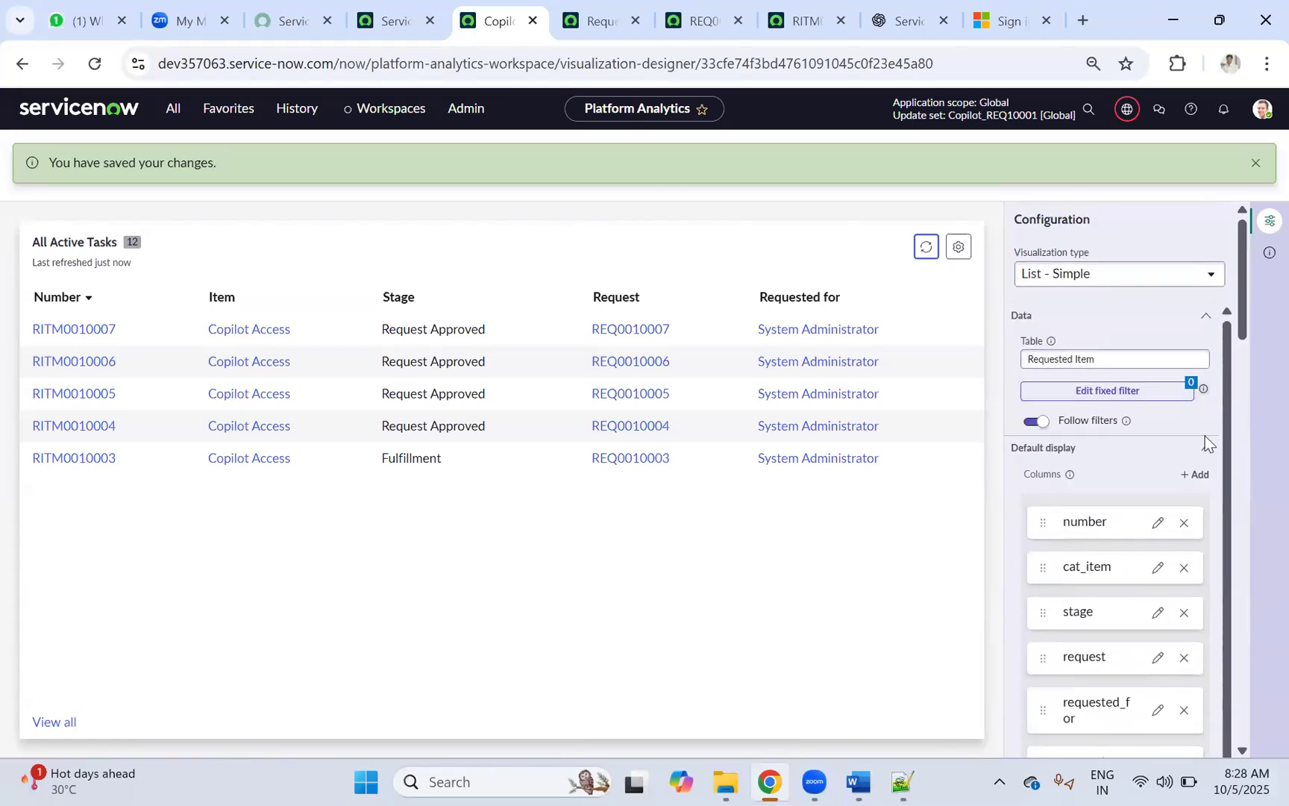
Step: Add another column for the Copilot Access Access Type variable
left_click(1193, 476)
left_click(497, 520)
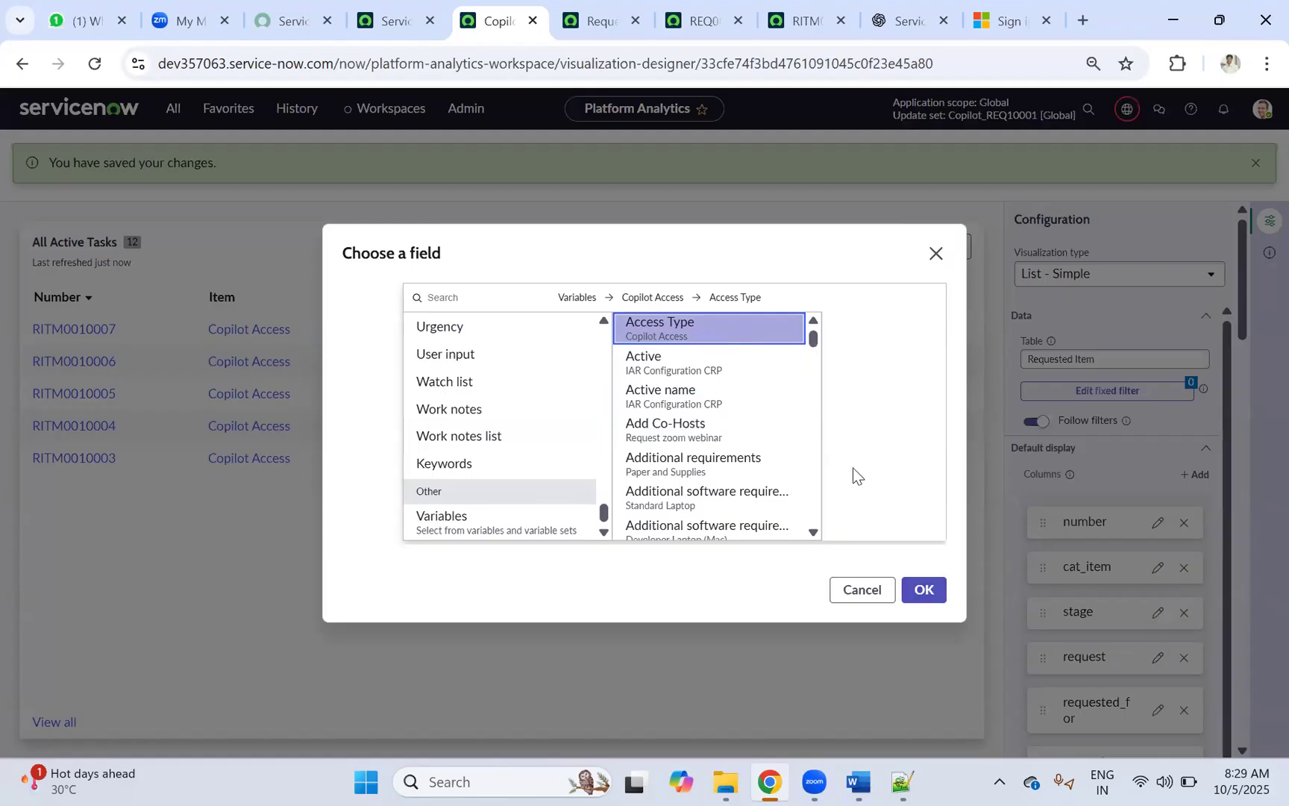
left_click(909, 591)
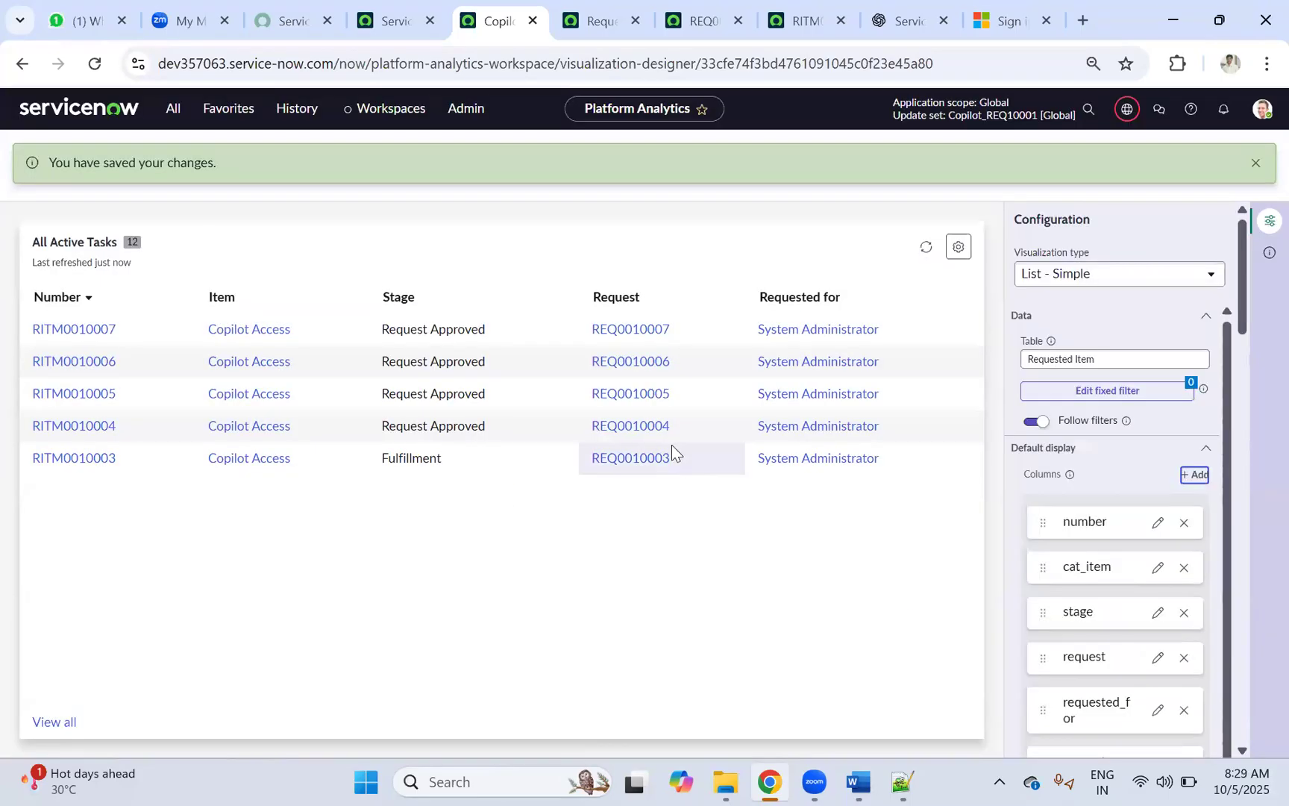
scroll(1119, 477, "down", 15)
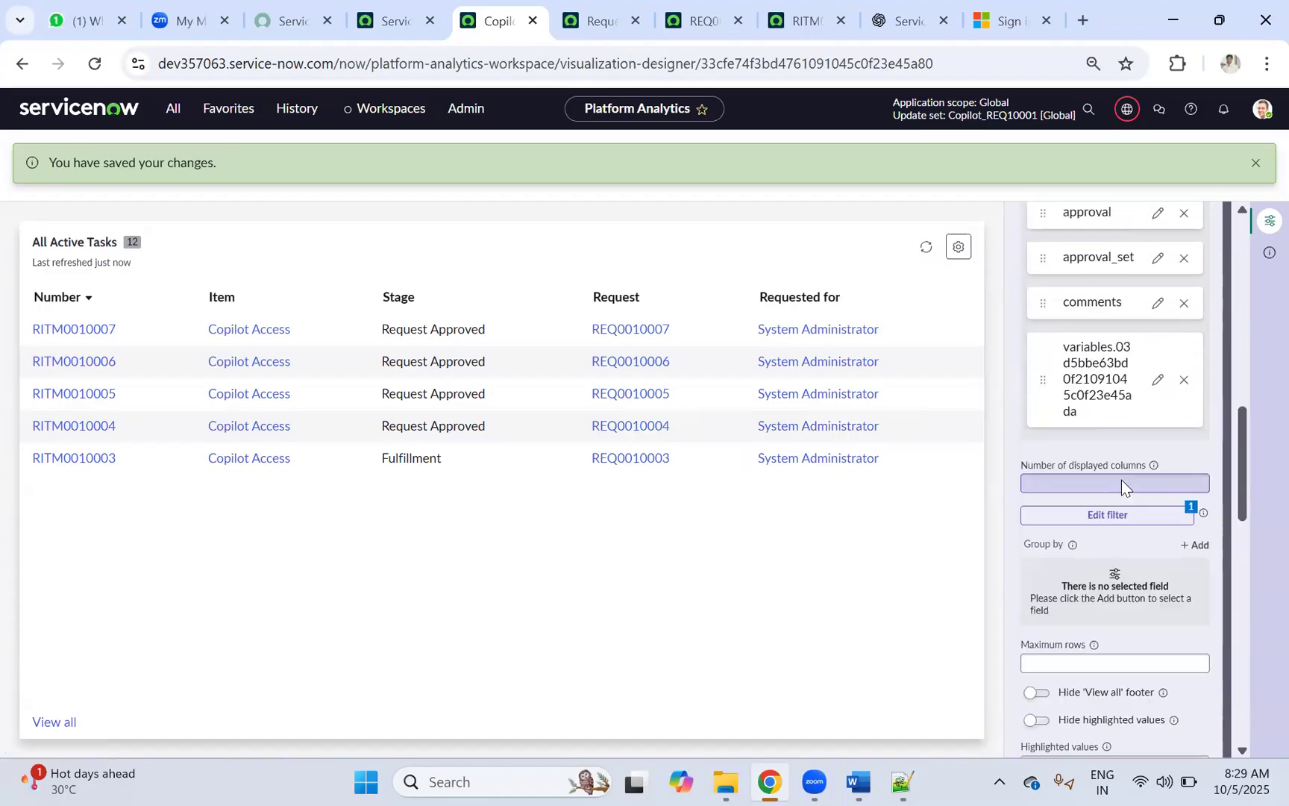
scroll(1091, 447, "down", 5)
scroll(1091, 447, "up", 5)
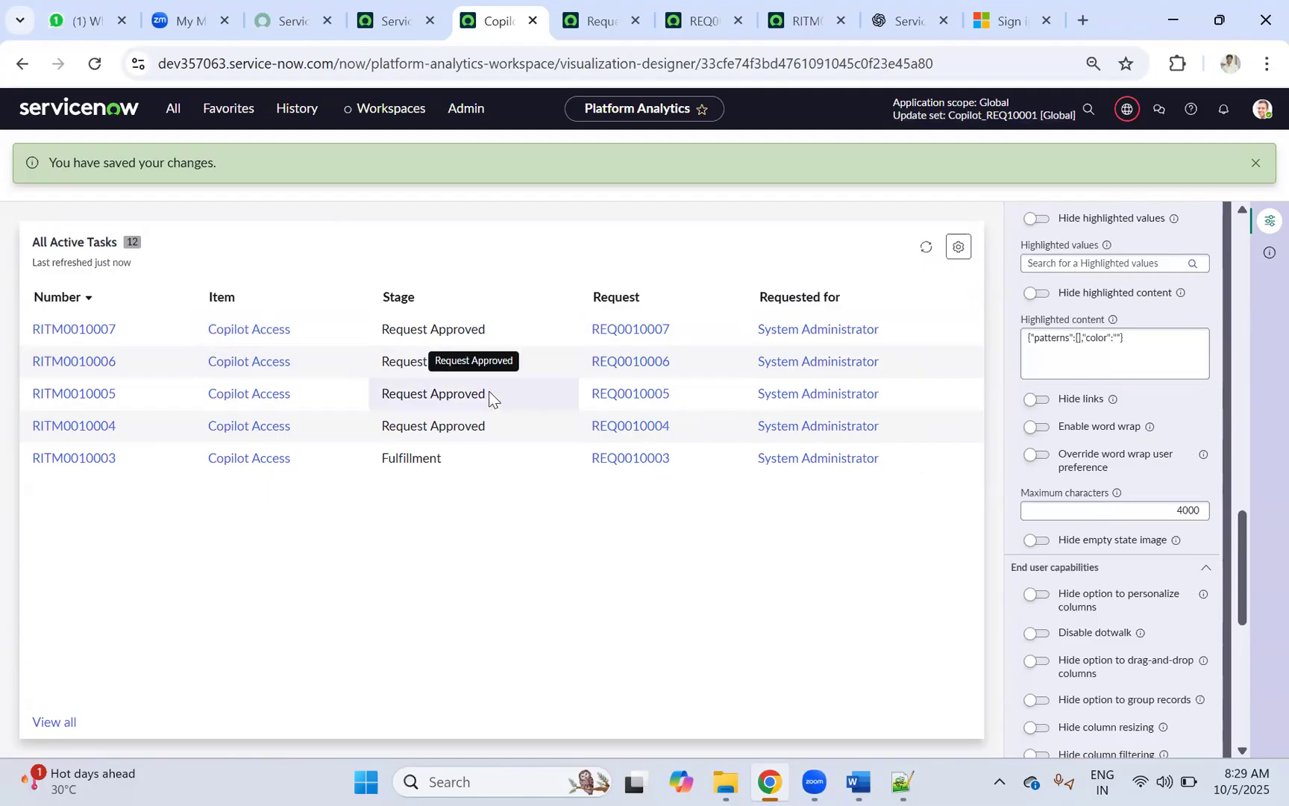
Step: Dismiss the saved-changes banner and filter the navigation menu for reports
left_click(174, 117)
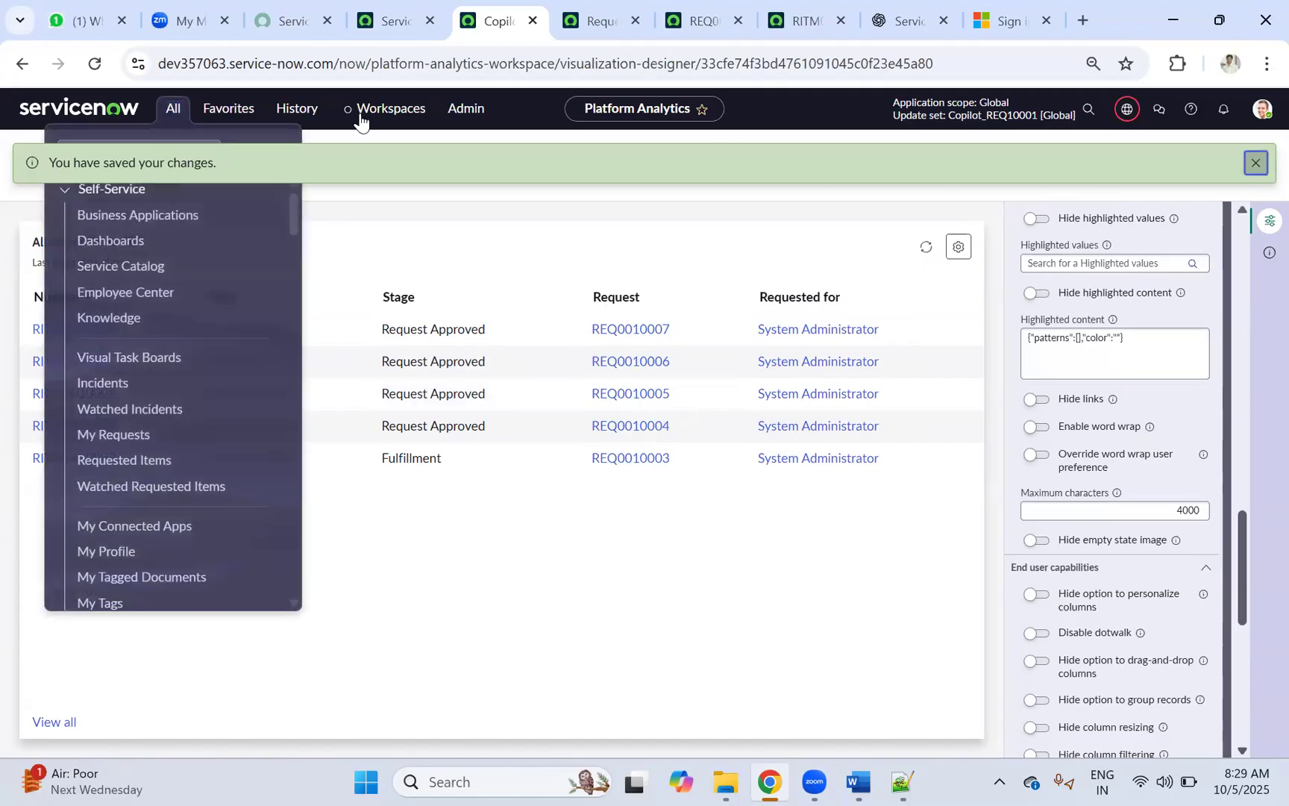
left_click(1256, 164)
left_click(172, 112)
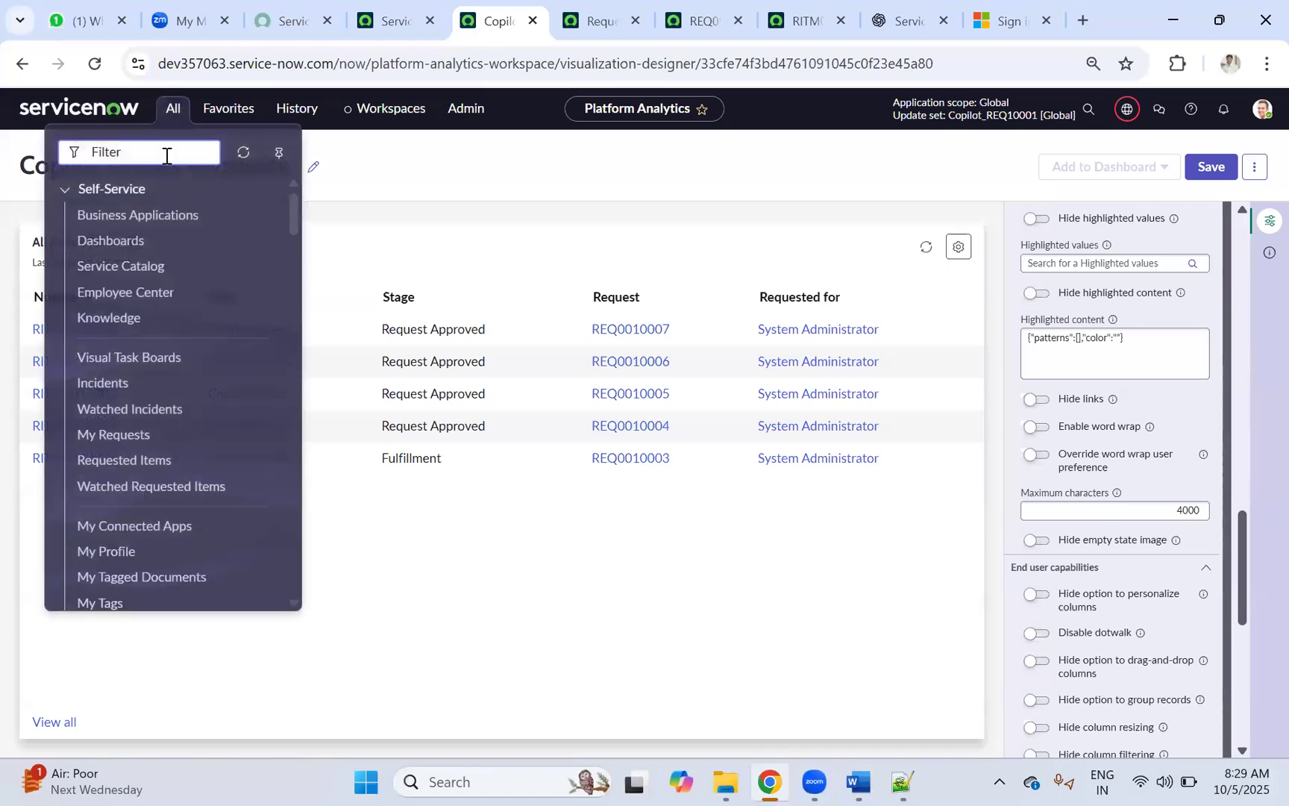
type("reports")
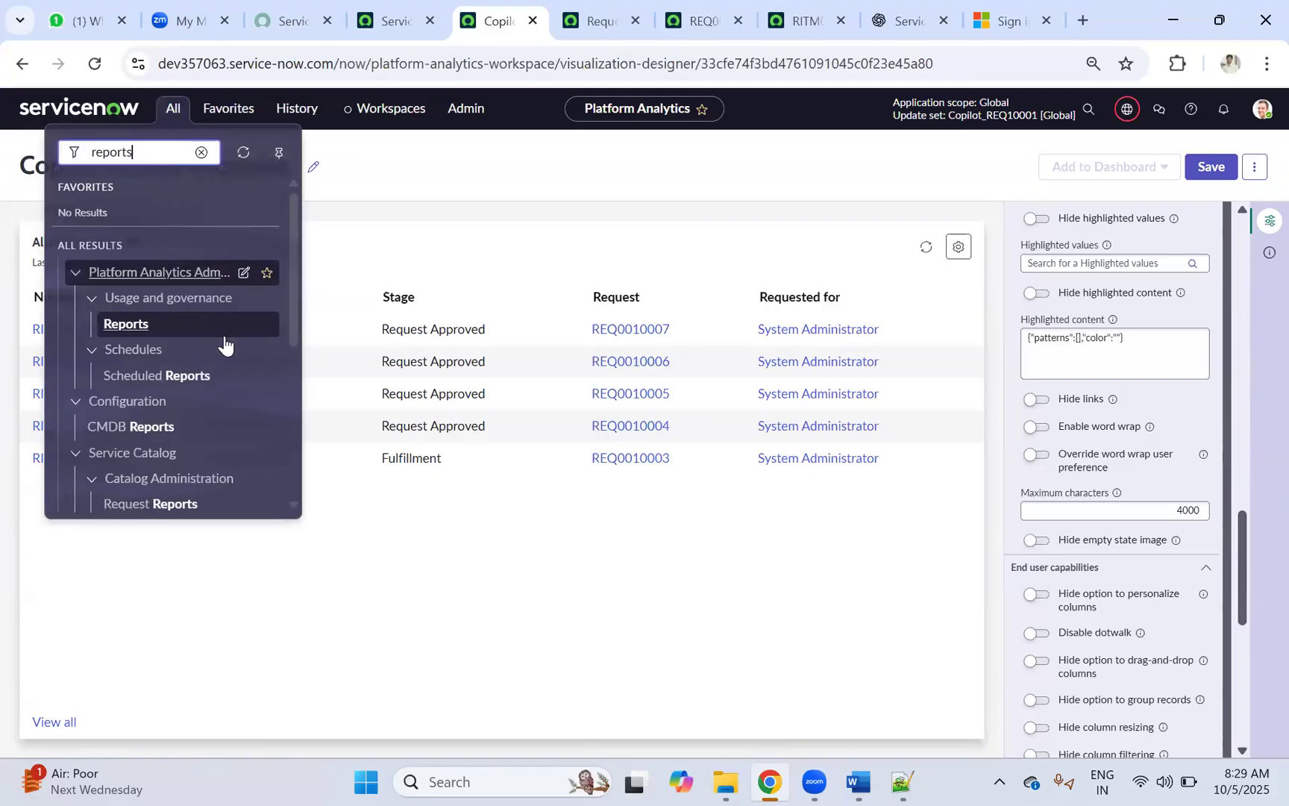
scroll(222, 345, "down", 3)
scroll(211, 362, "down", 2)
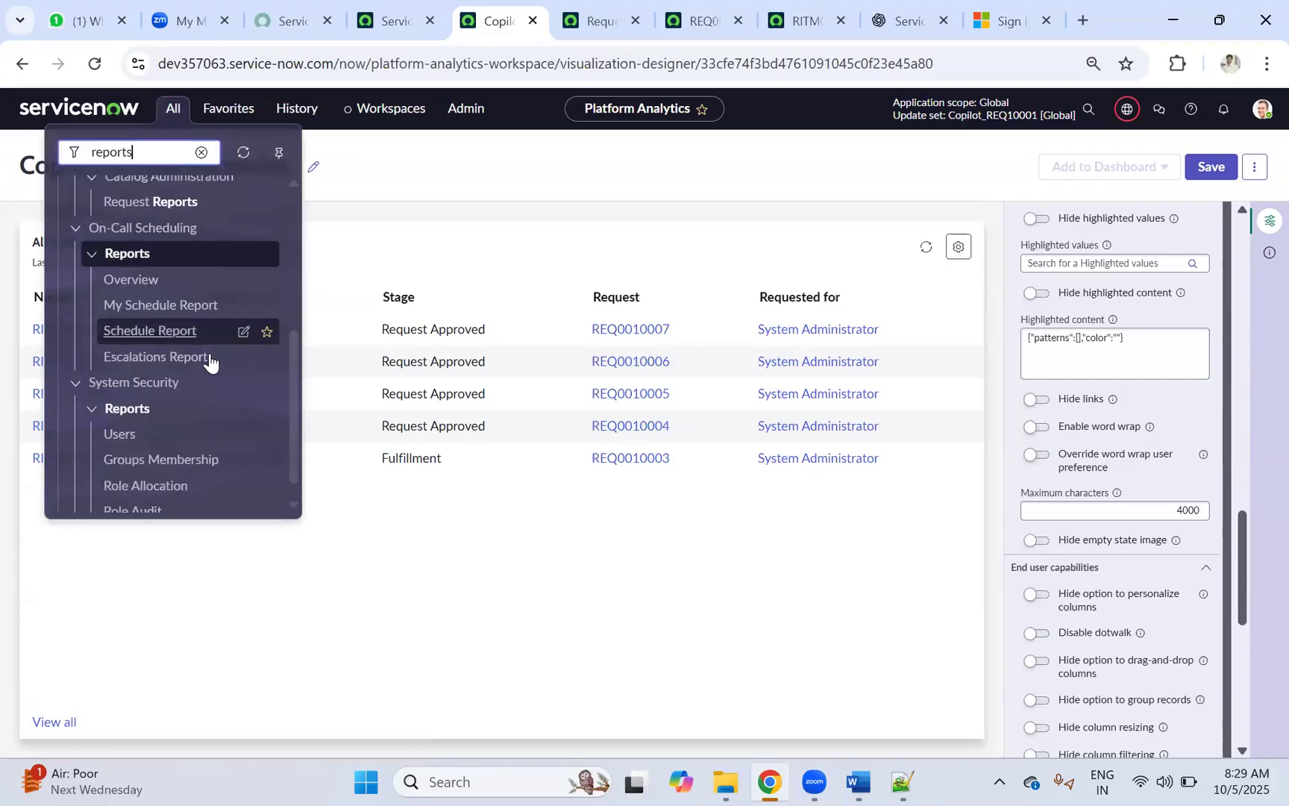
scroll(201, 334, "up", 5)
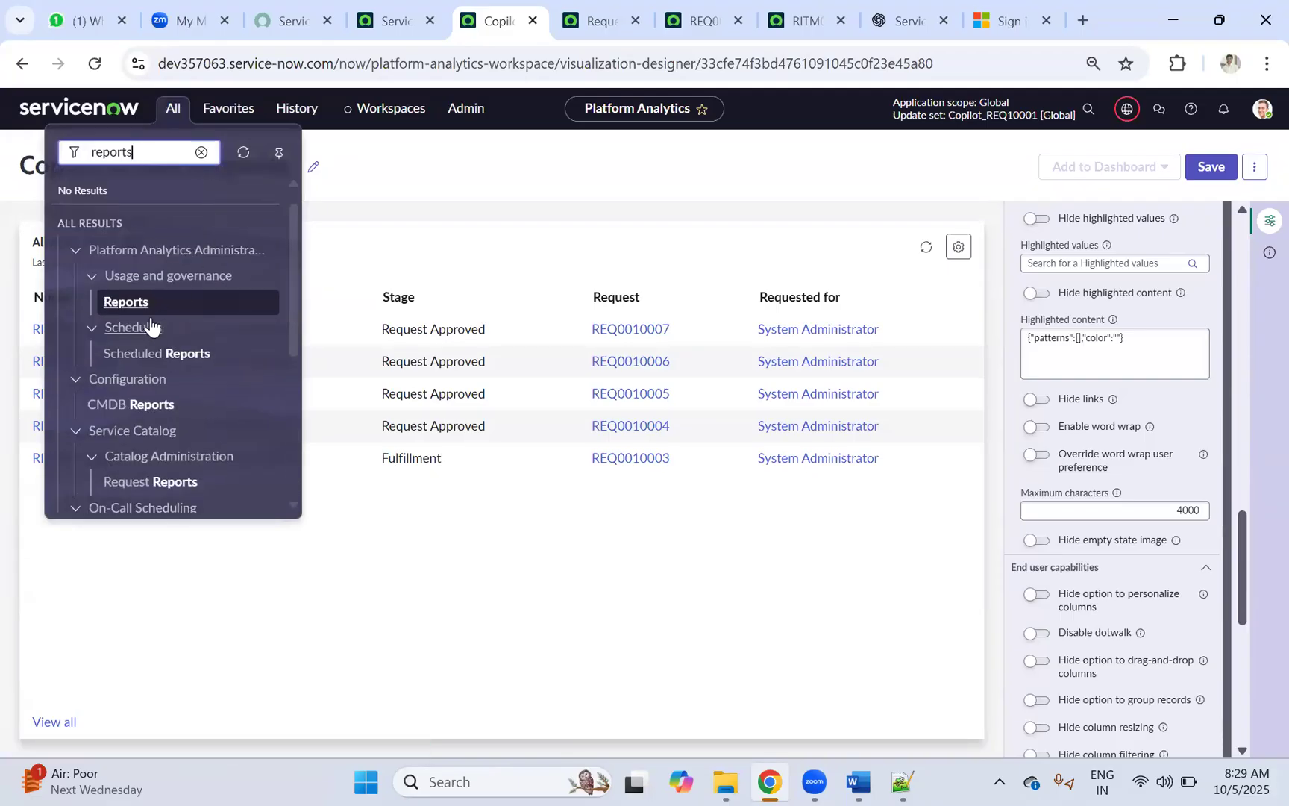
key("BackSpace")
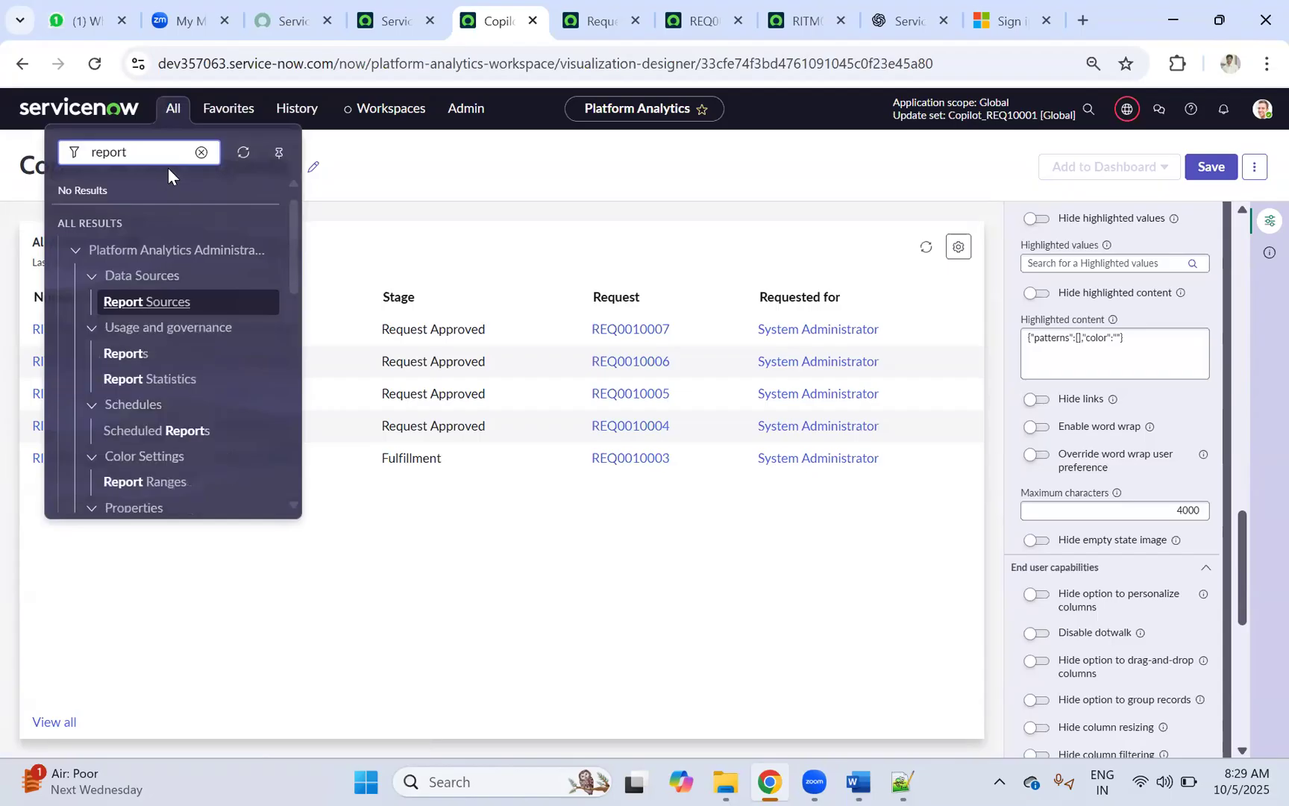
Step: Open Reports in a new browser tab and start creating a new report
middle_click(145, 352)
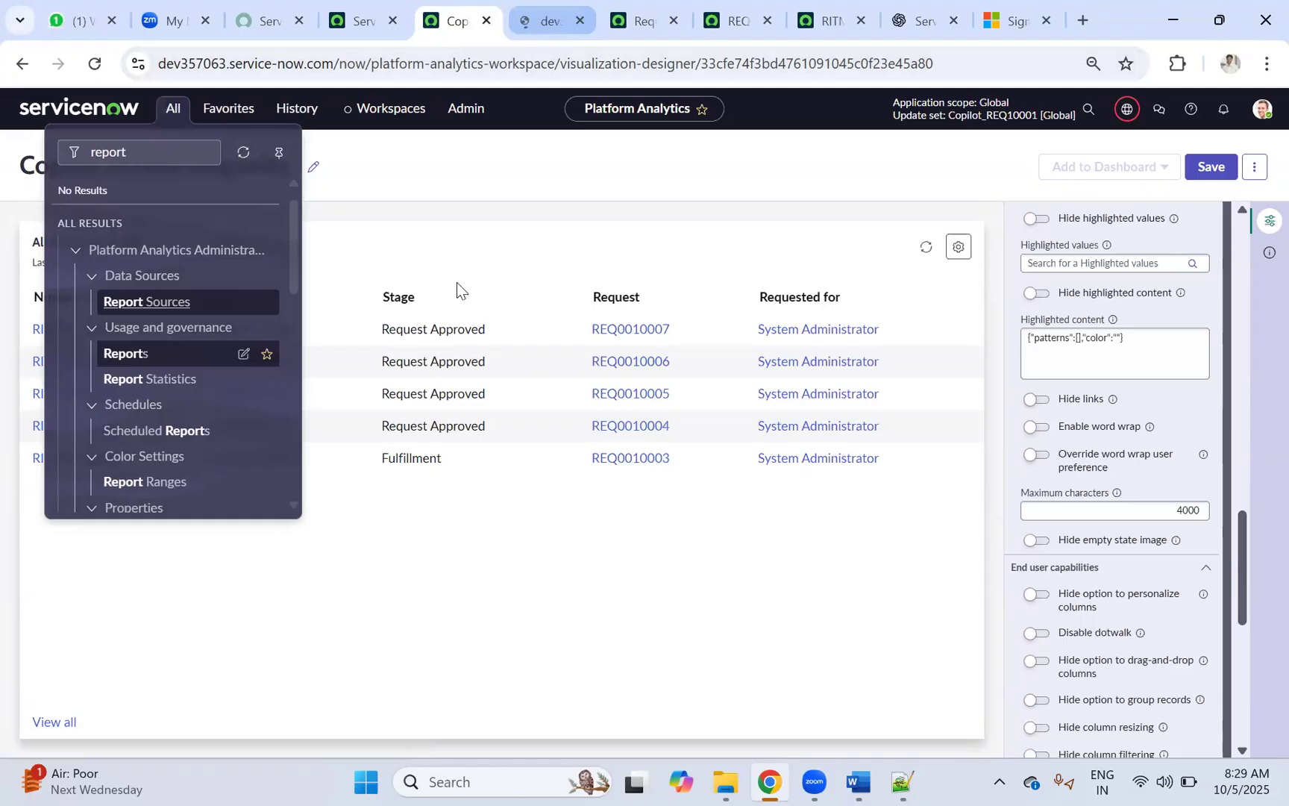
key("ctrl+Tab")
left_click(1259, 109)
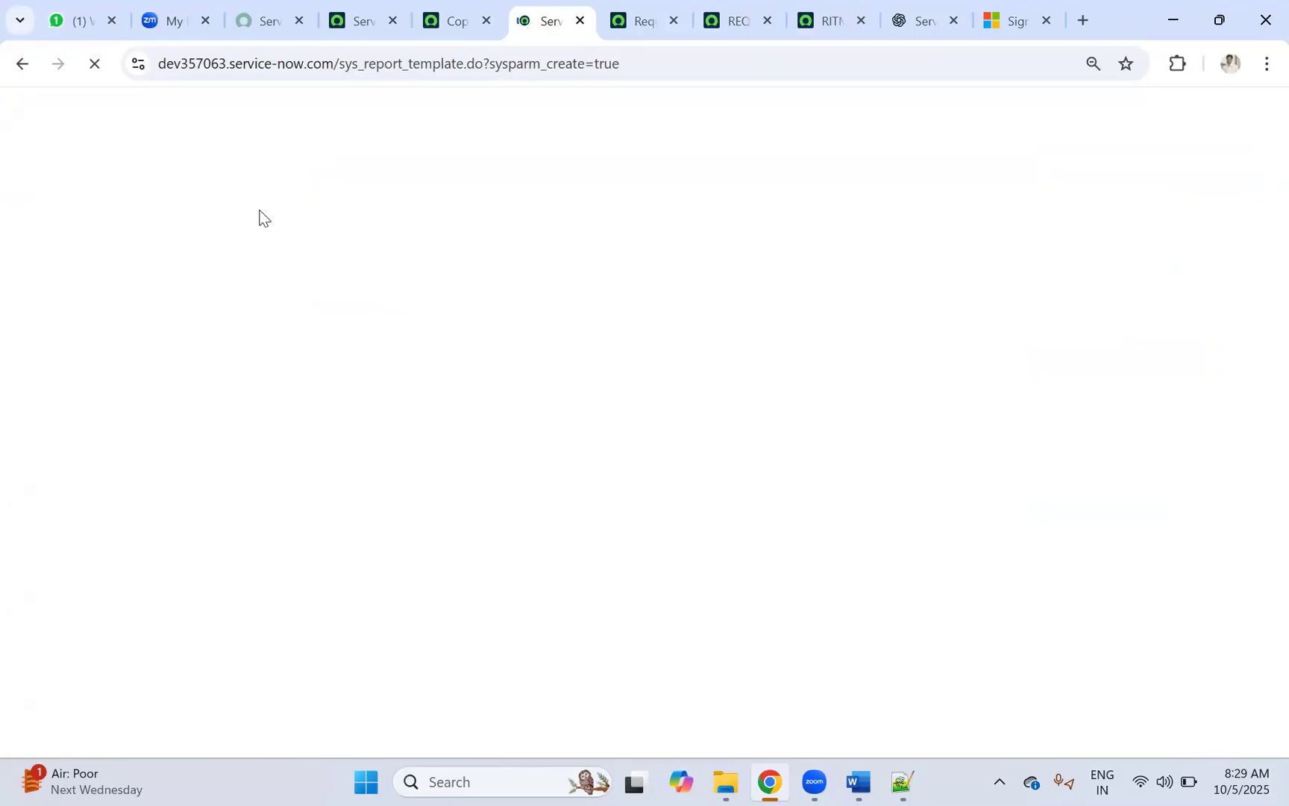
left_click(435, 30)
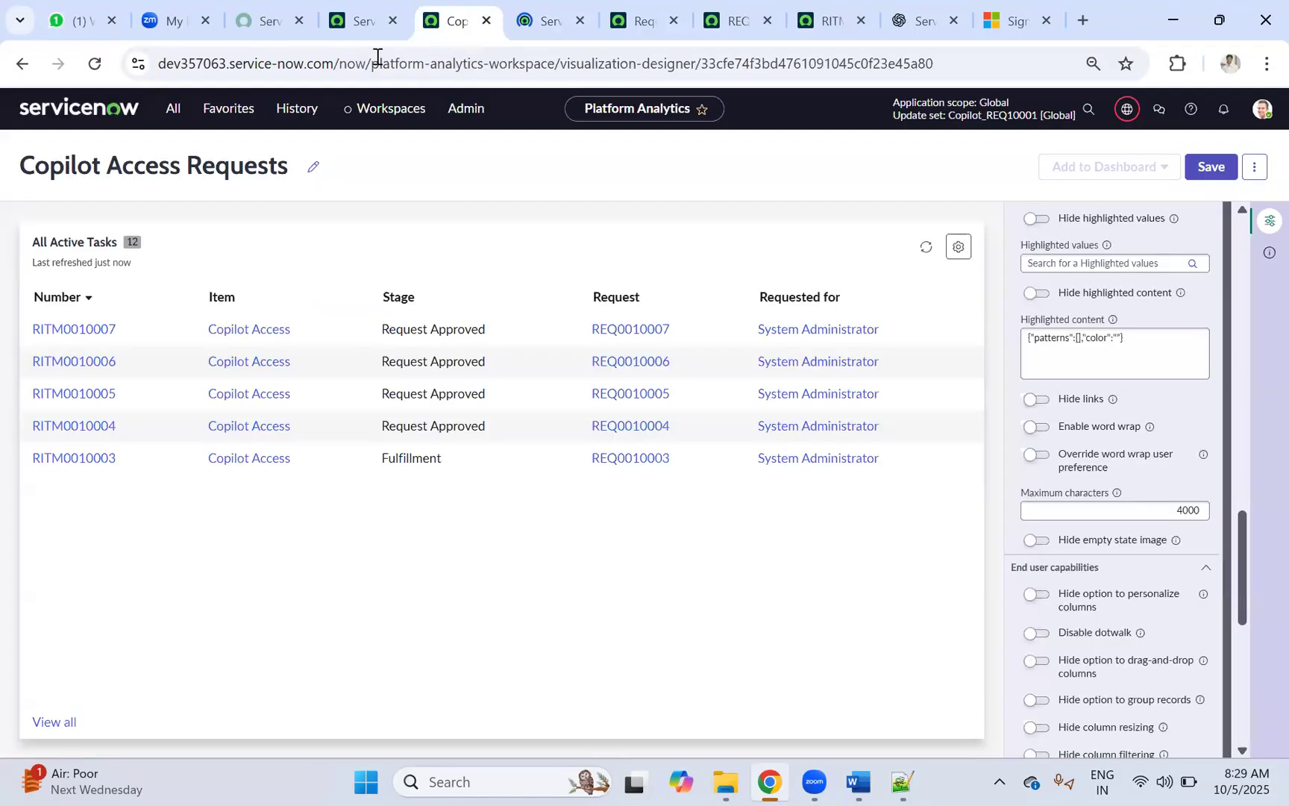
Step: Name the new report 'Copilot' and set its source to the Requested Item [sc_req_item] table
left_click(378, 35)
left_click(531, 31)
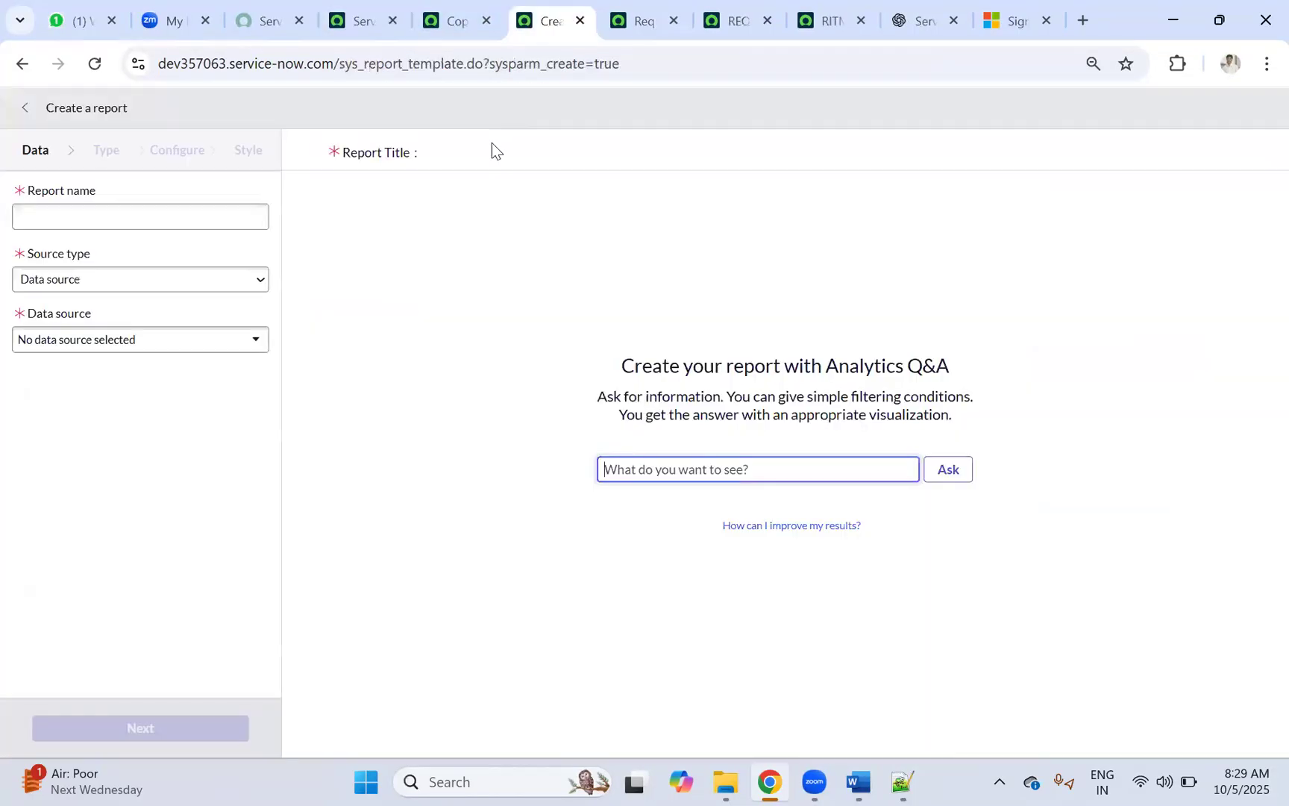
left_click(69, 220)
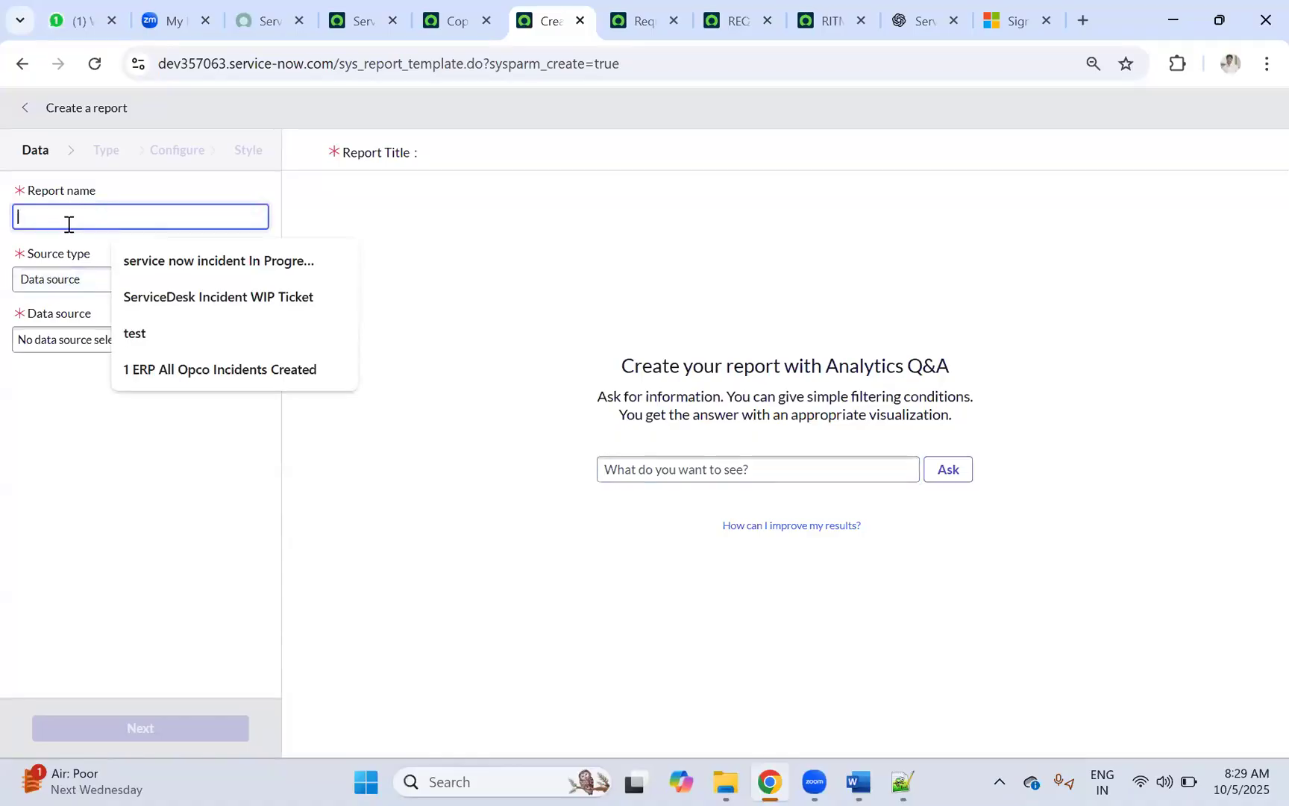
type("Copilot")
left_click(44, 279)
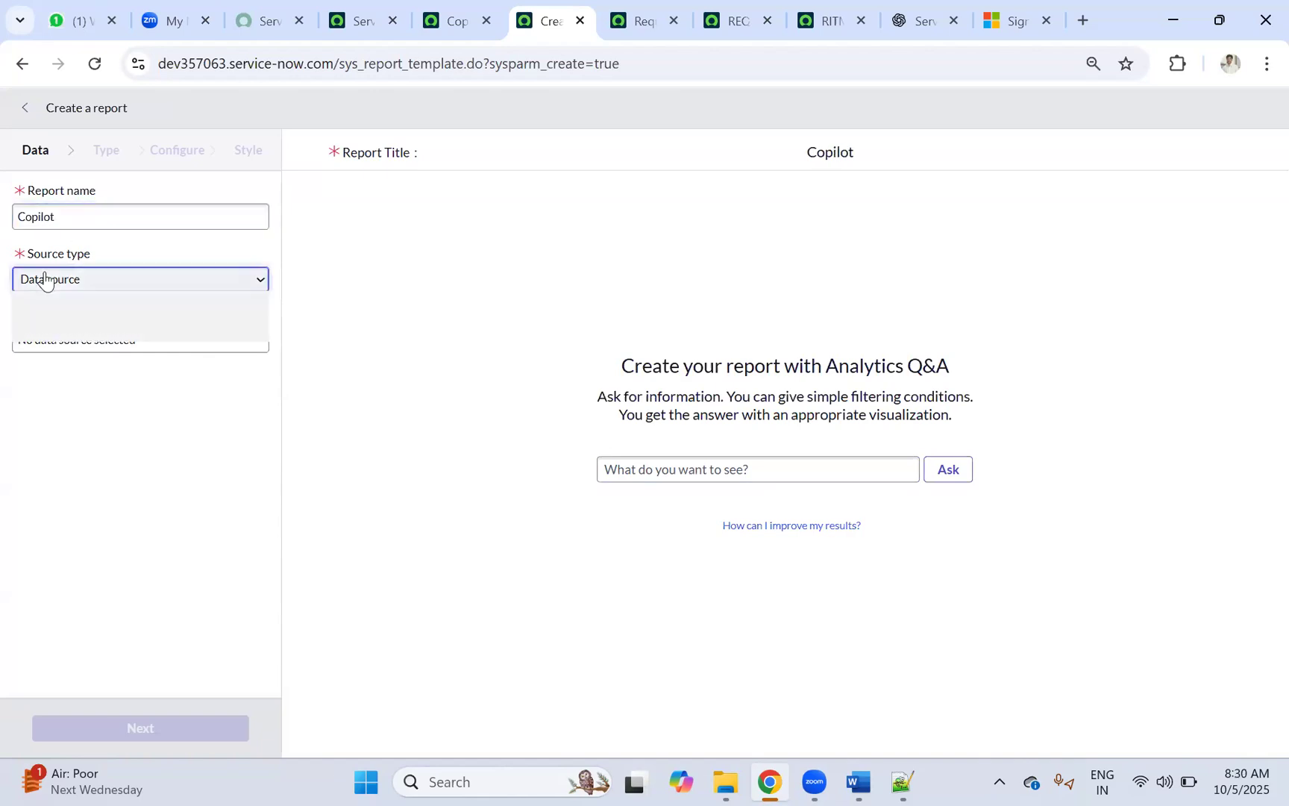
left_click(43, 329)
left_click(77, 340)
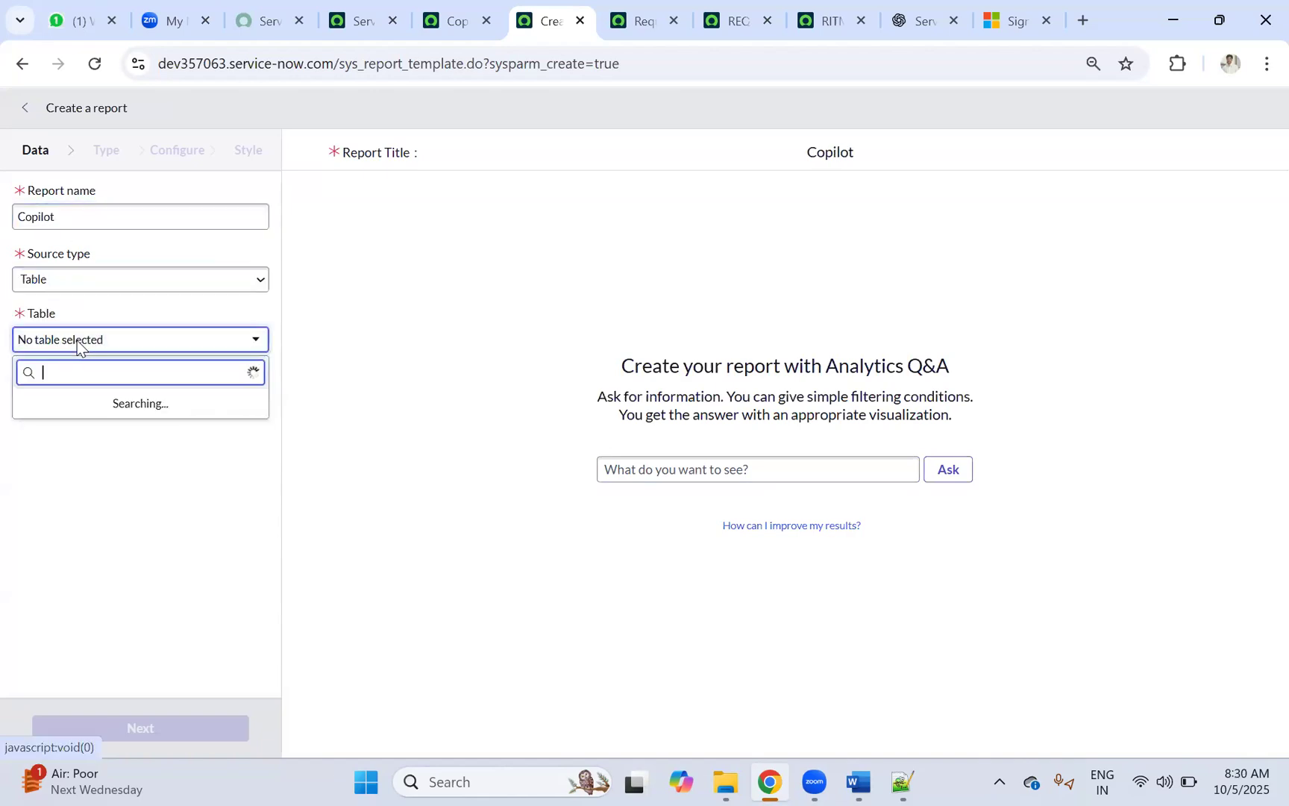
type("sc_req")
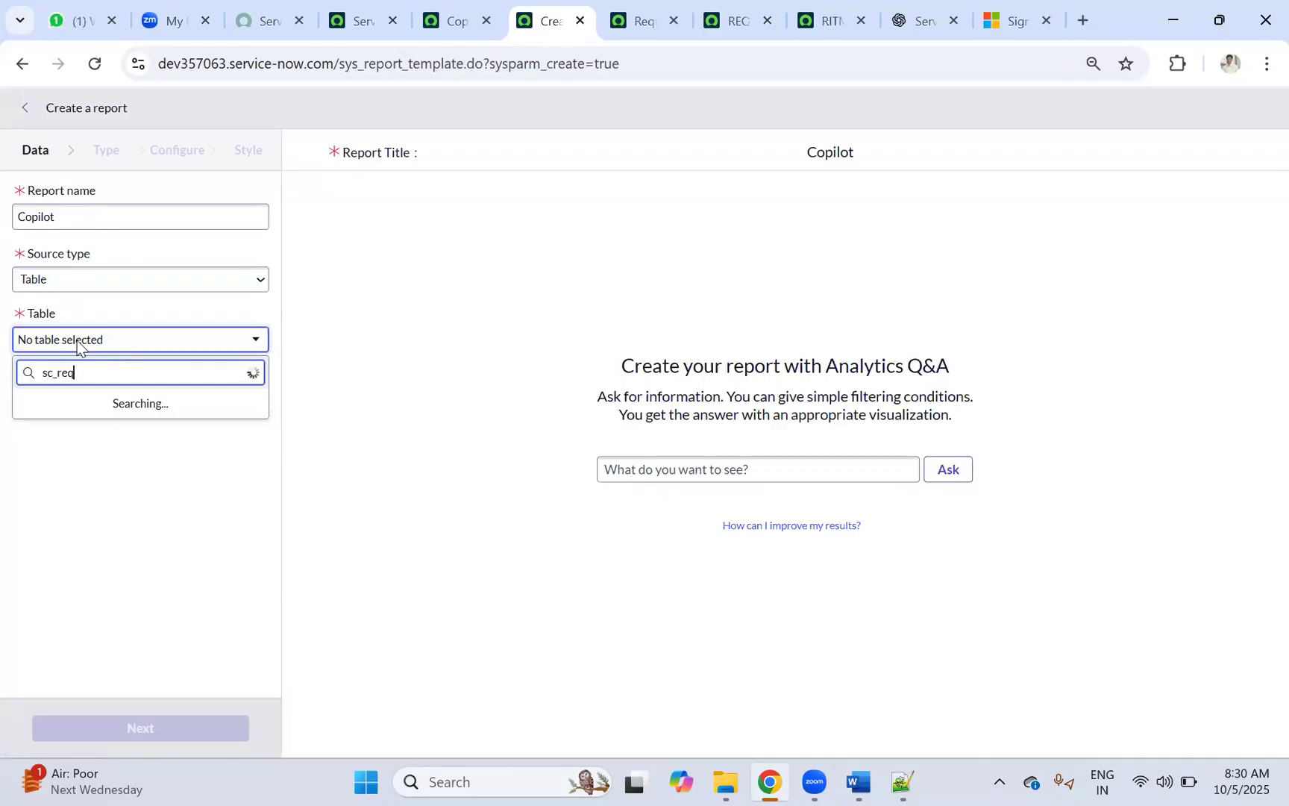
type("_item")
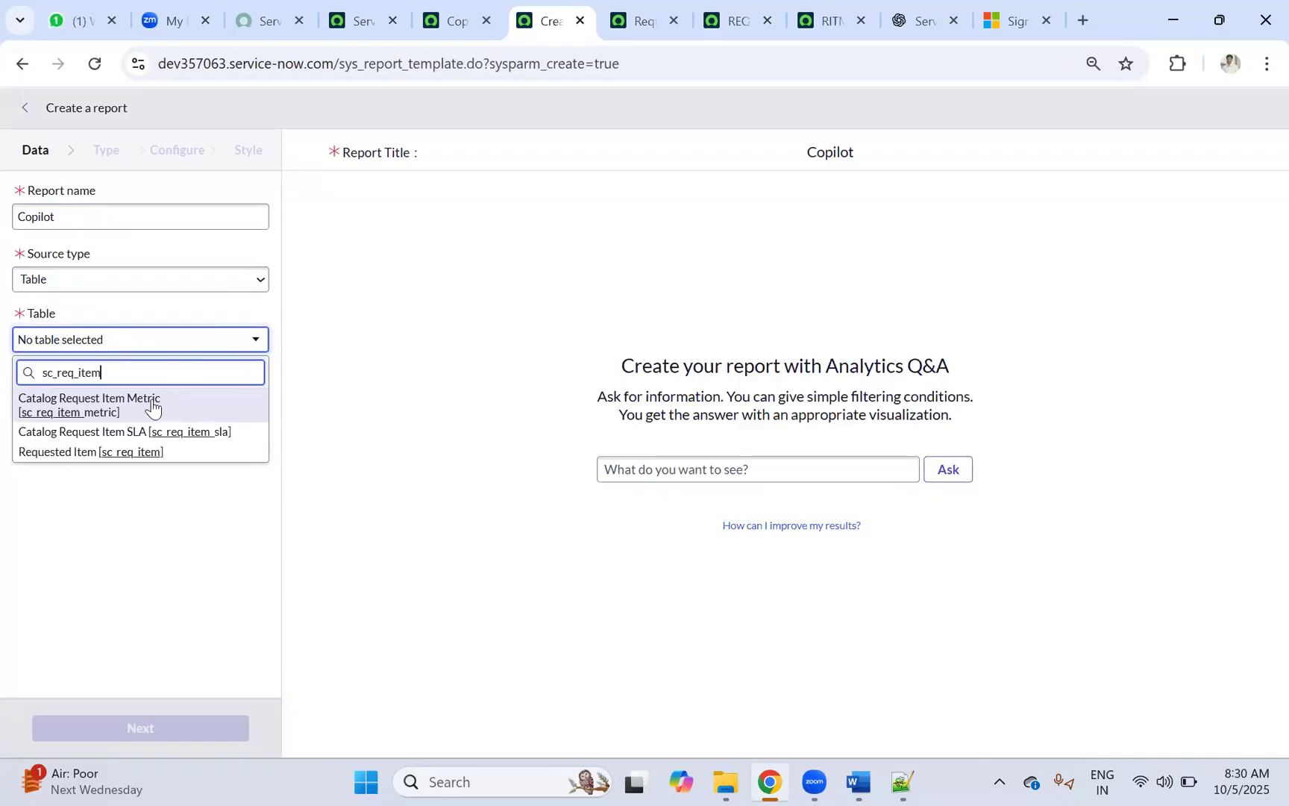
key("Return")
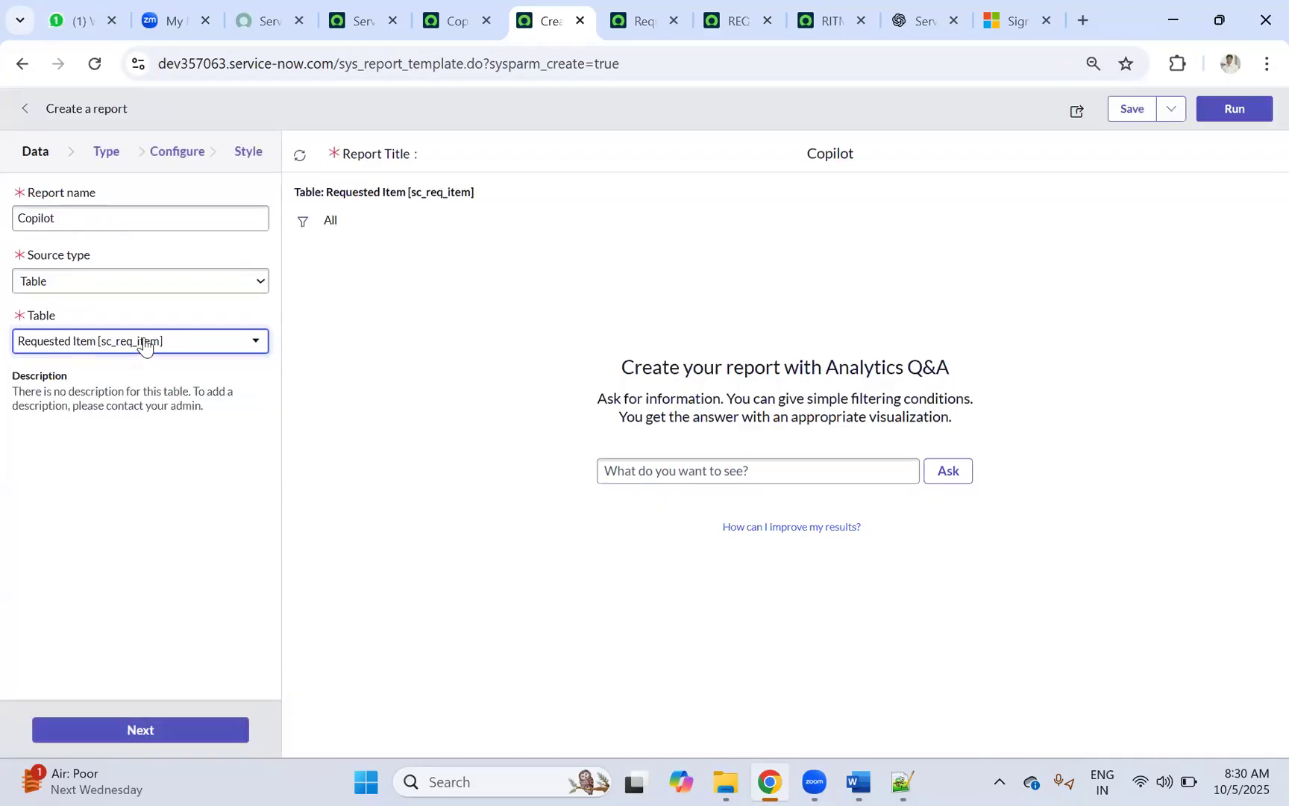
left_click(112, 156)
Step: Set the Copilot report's visualization type to List
left_click(88, 204)
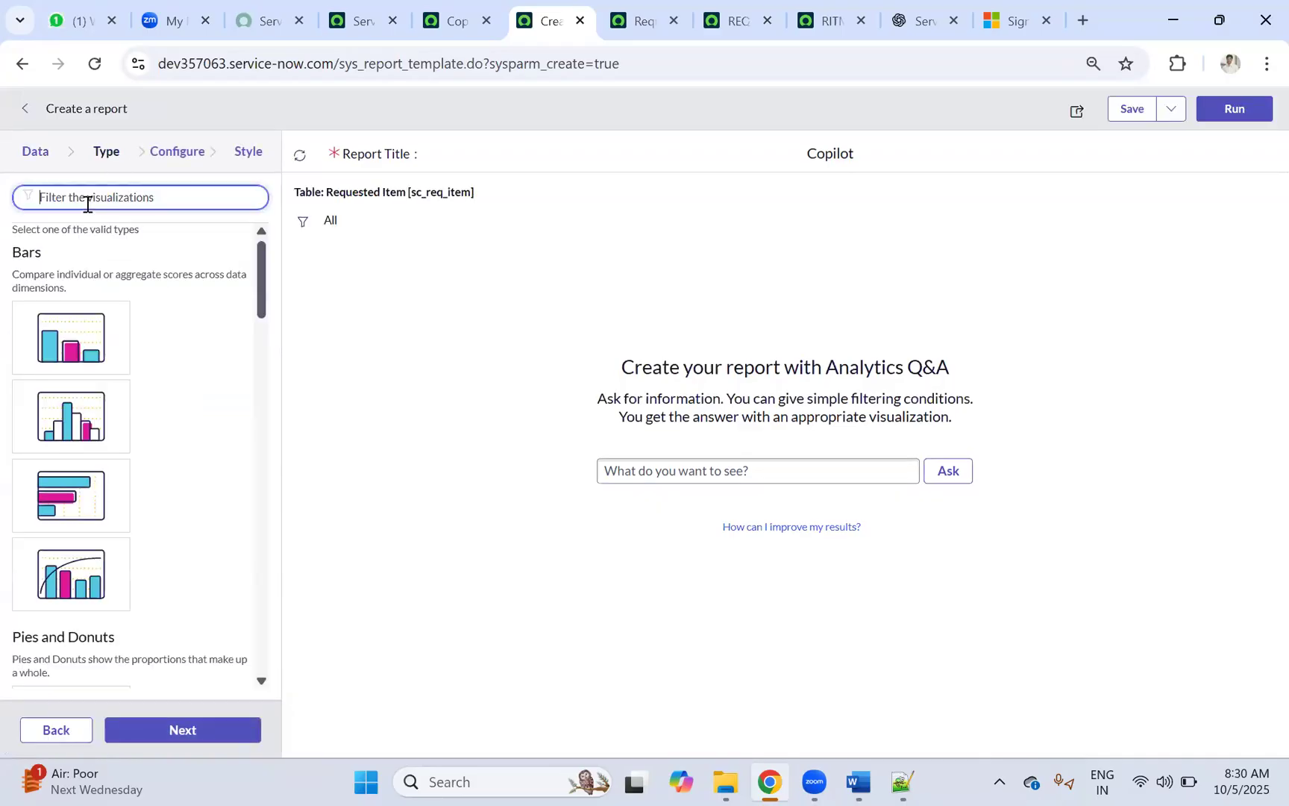
type("list")
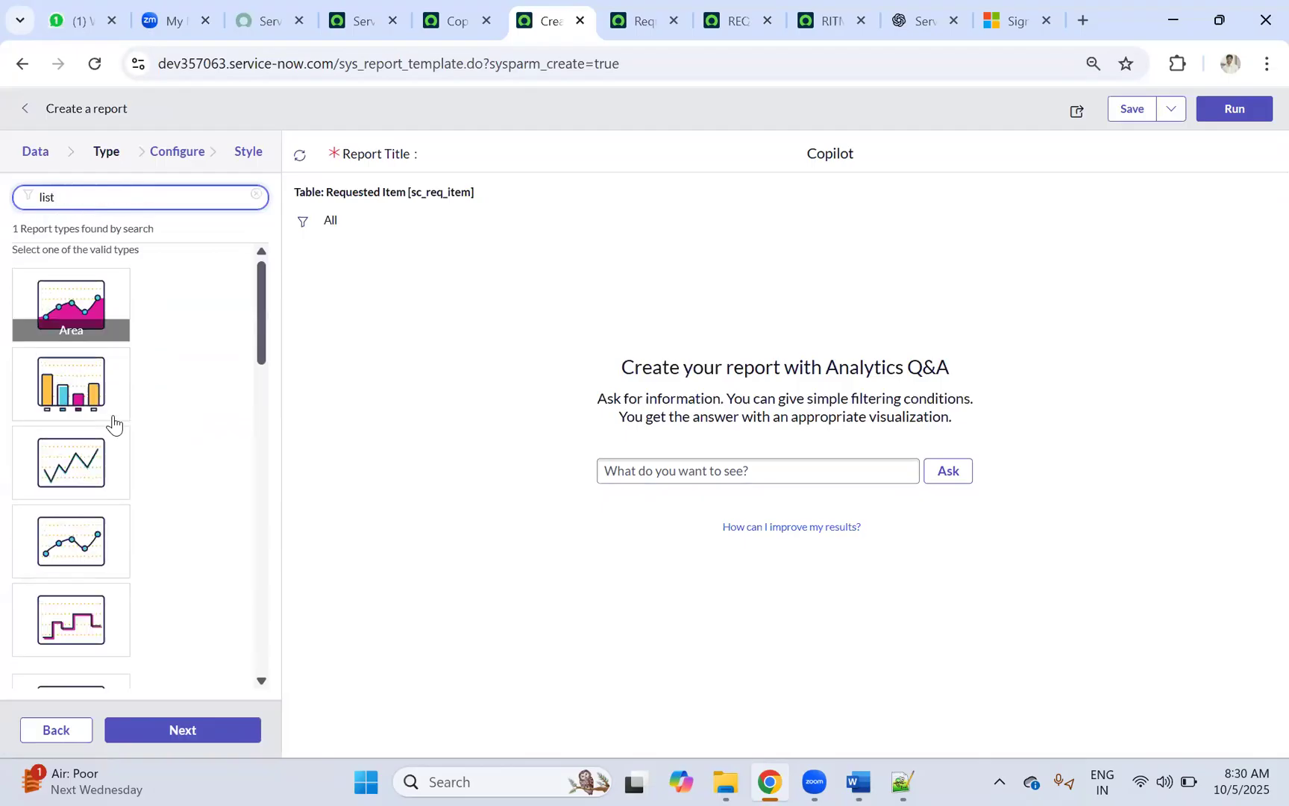
left_click(214, 731)
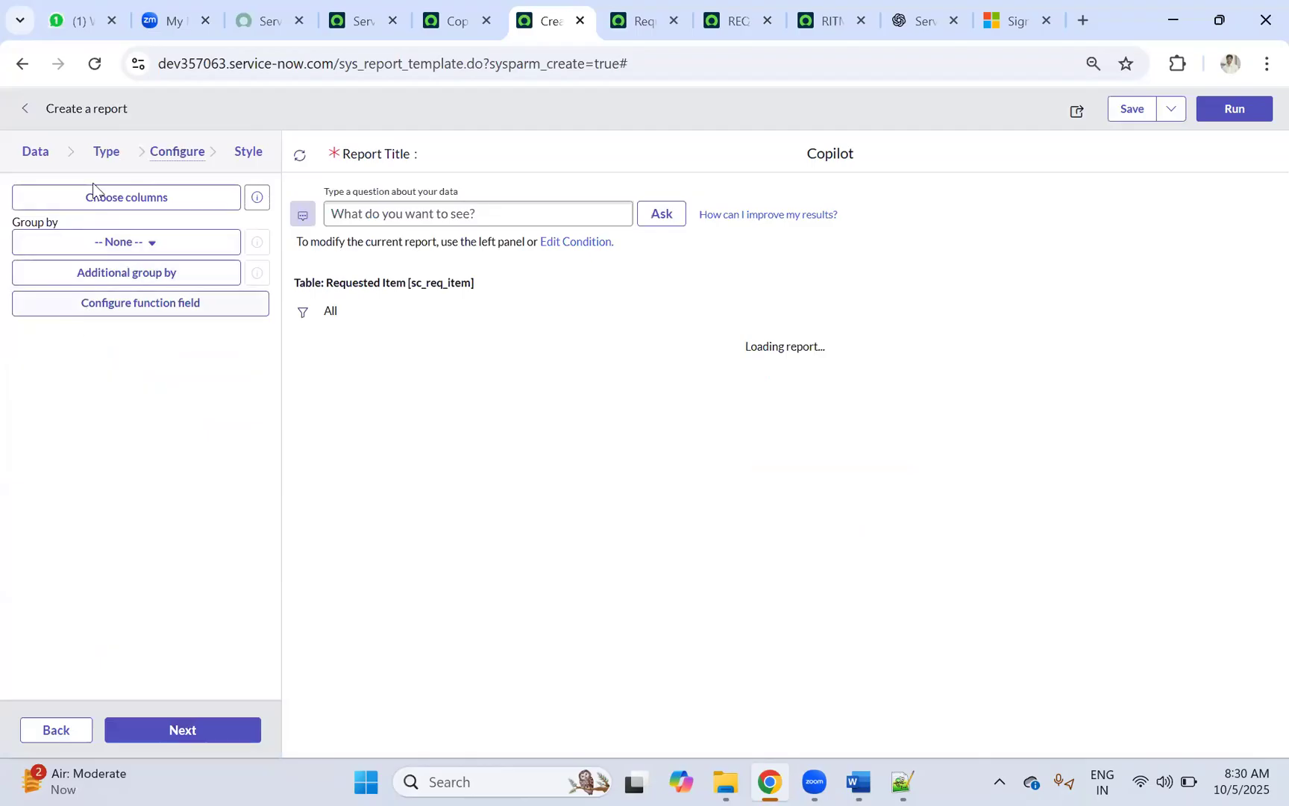
Step: Add the Copilot Access variables, Access Type through User Location, as report columns
left_click(110, 198)
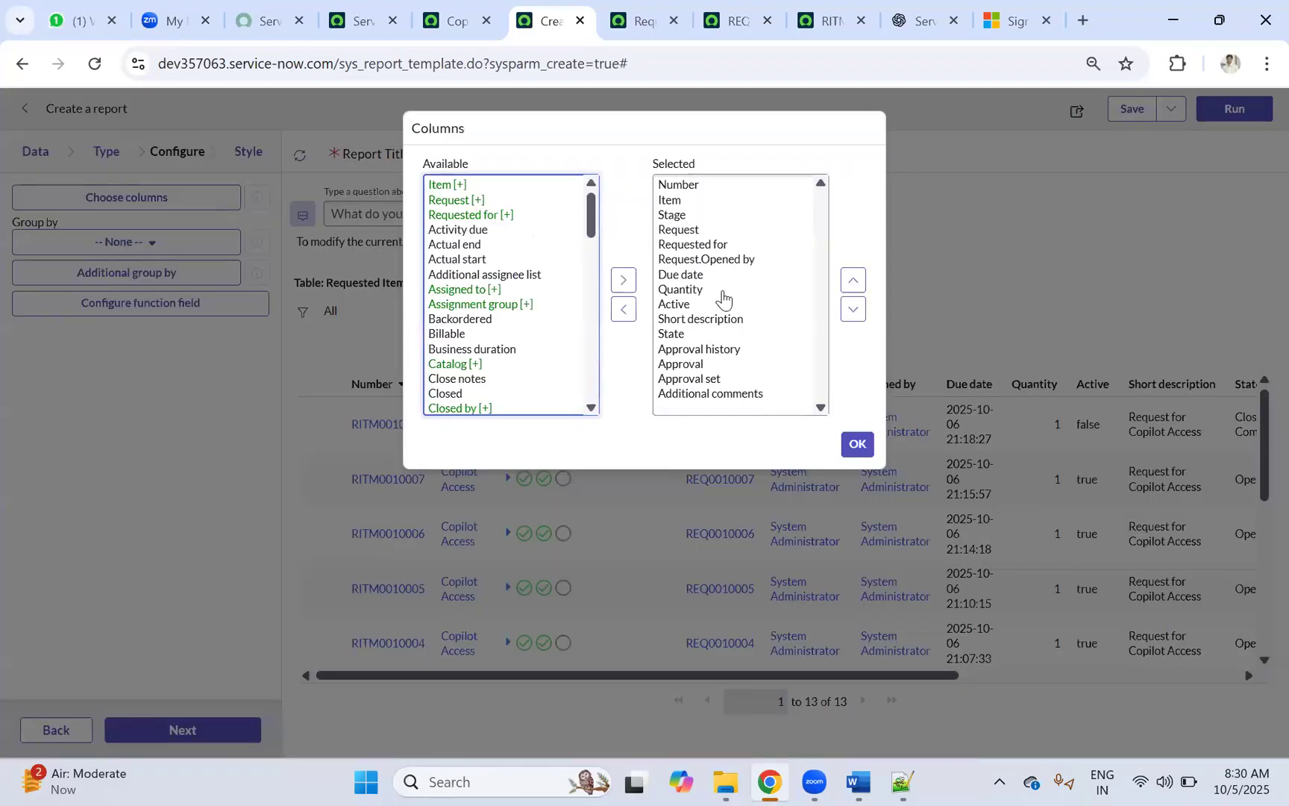
left_click(857, 444)
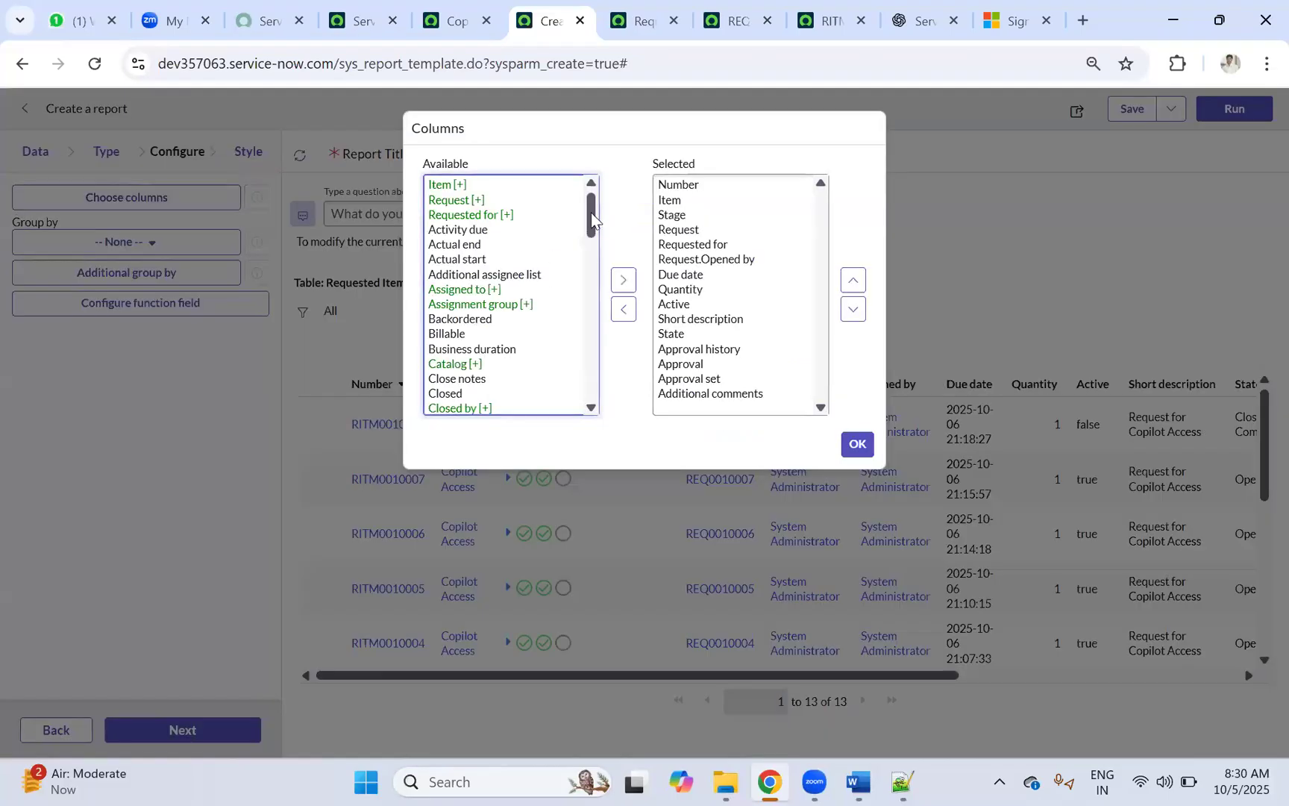
left_click_drag(591, 218, 573, 420)
left_click(481, 405)
left_click(621, 277)
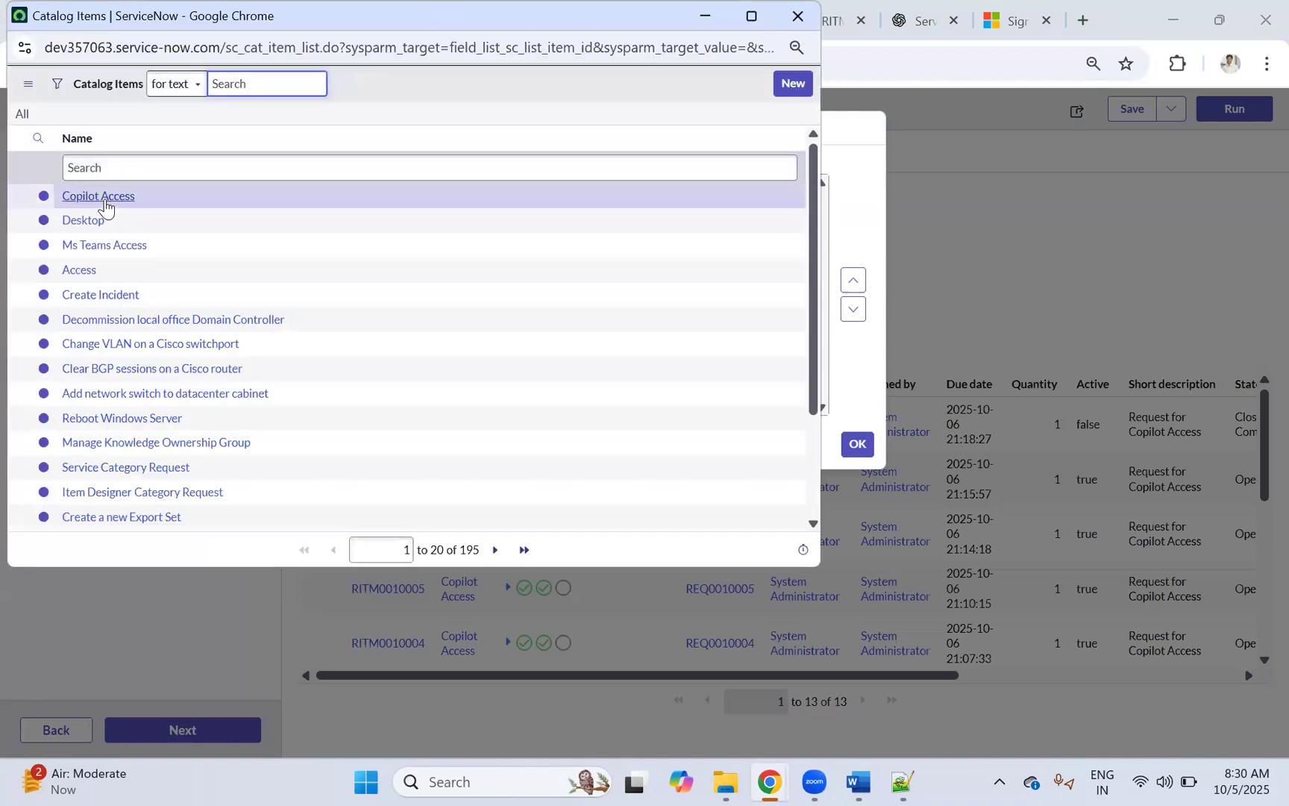
left_click(99, 197)
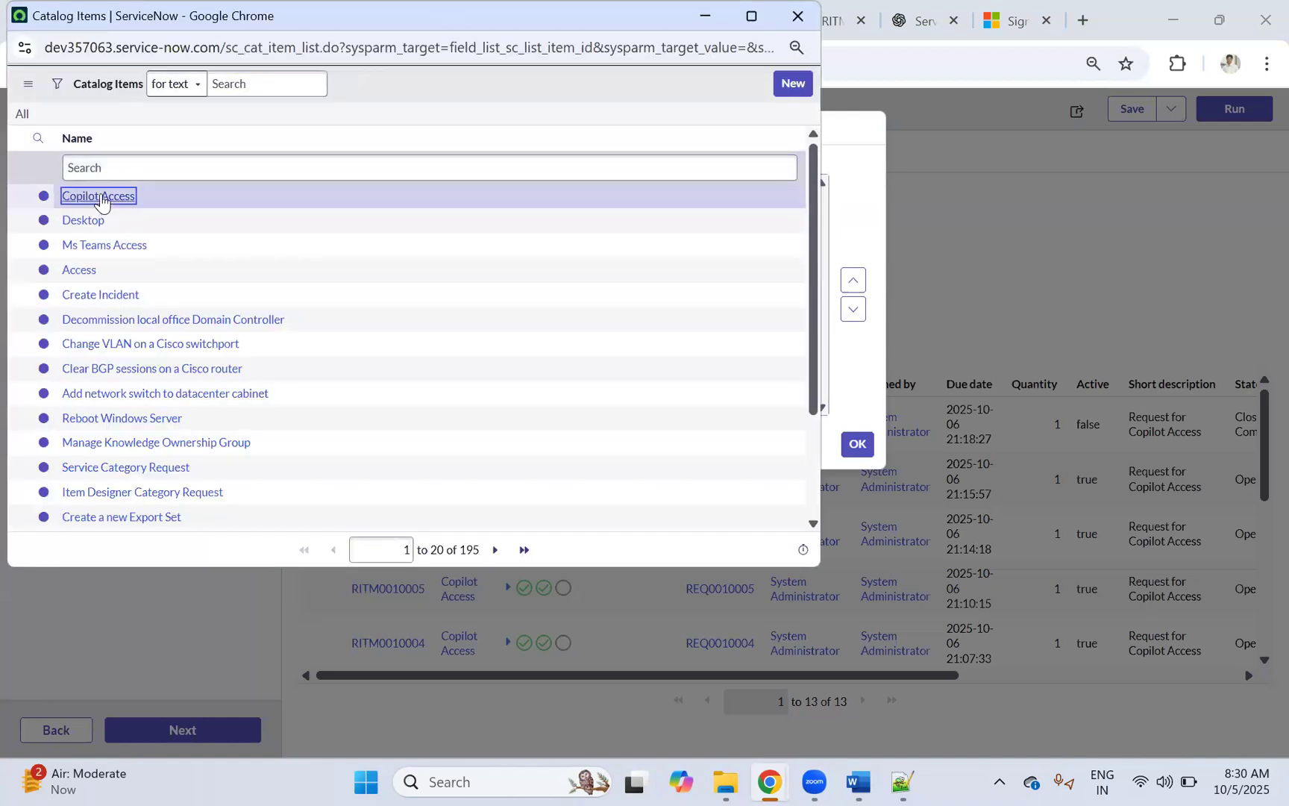
left_click(464, 217)
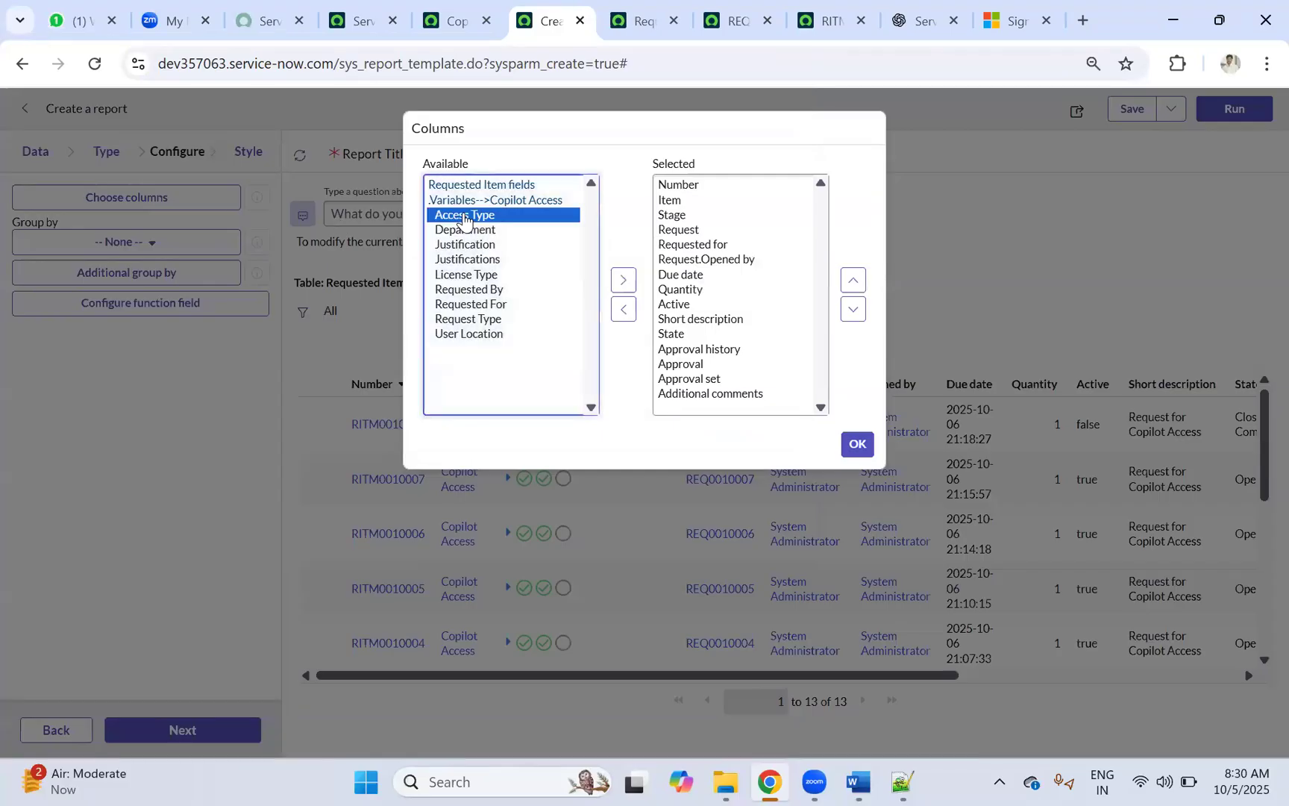
left_click(492, 336, "shift")
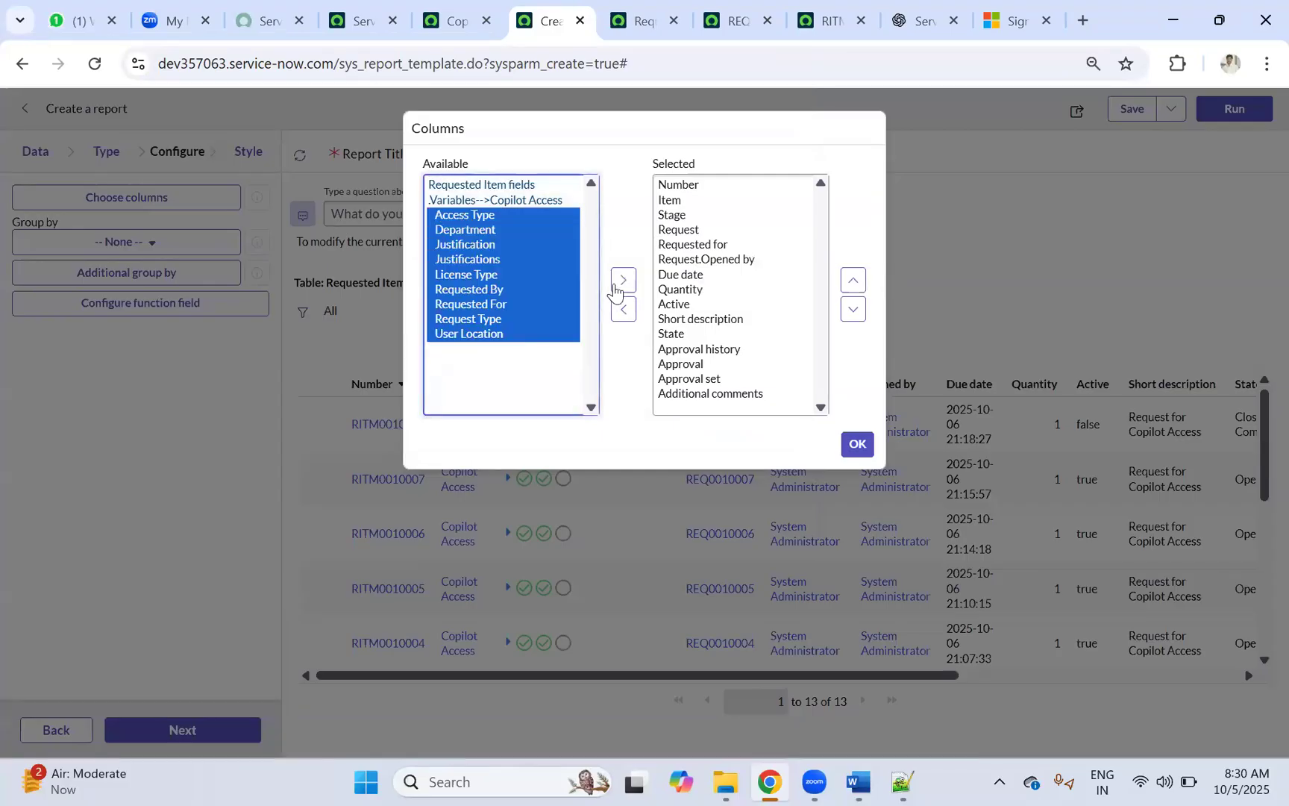
left_click(623, 280)
scroll(813, 316, "down", 2)
left_click(859, 444)
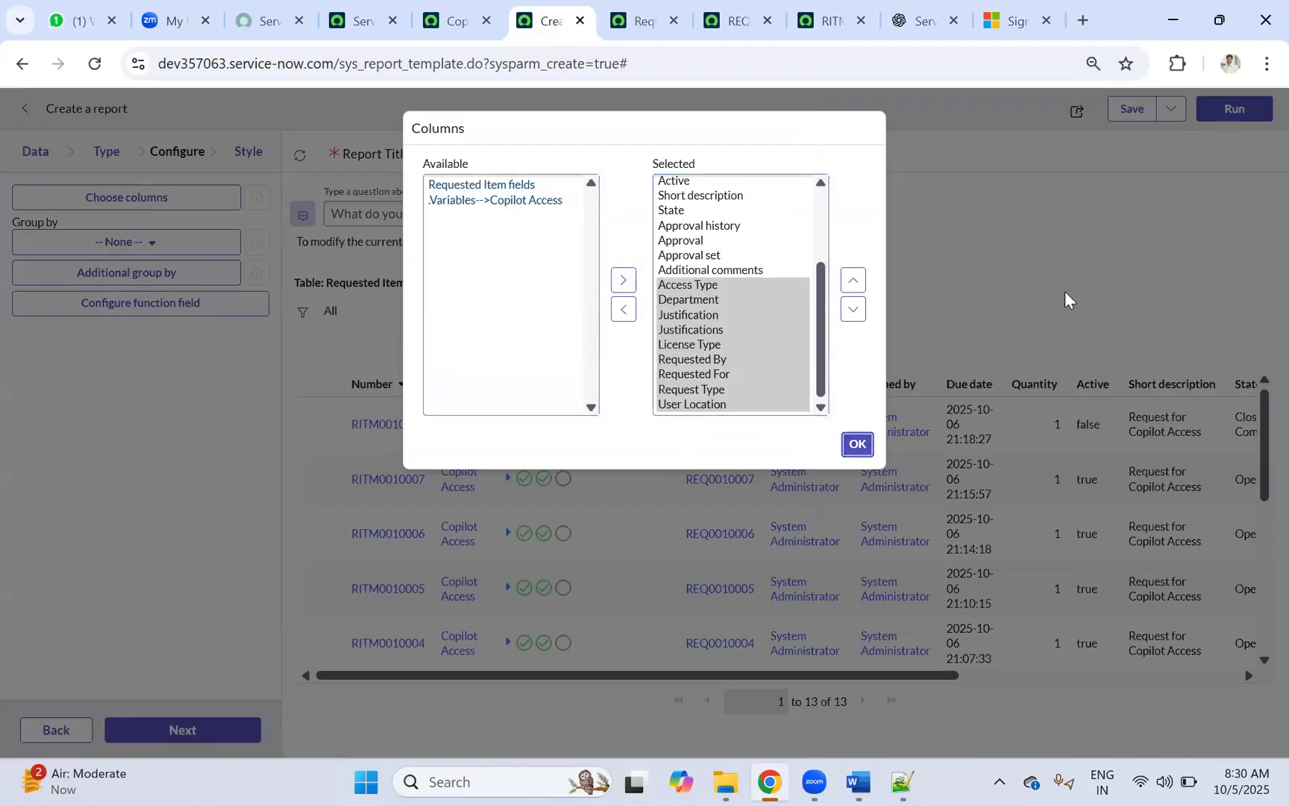
left_click(862, 445)
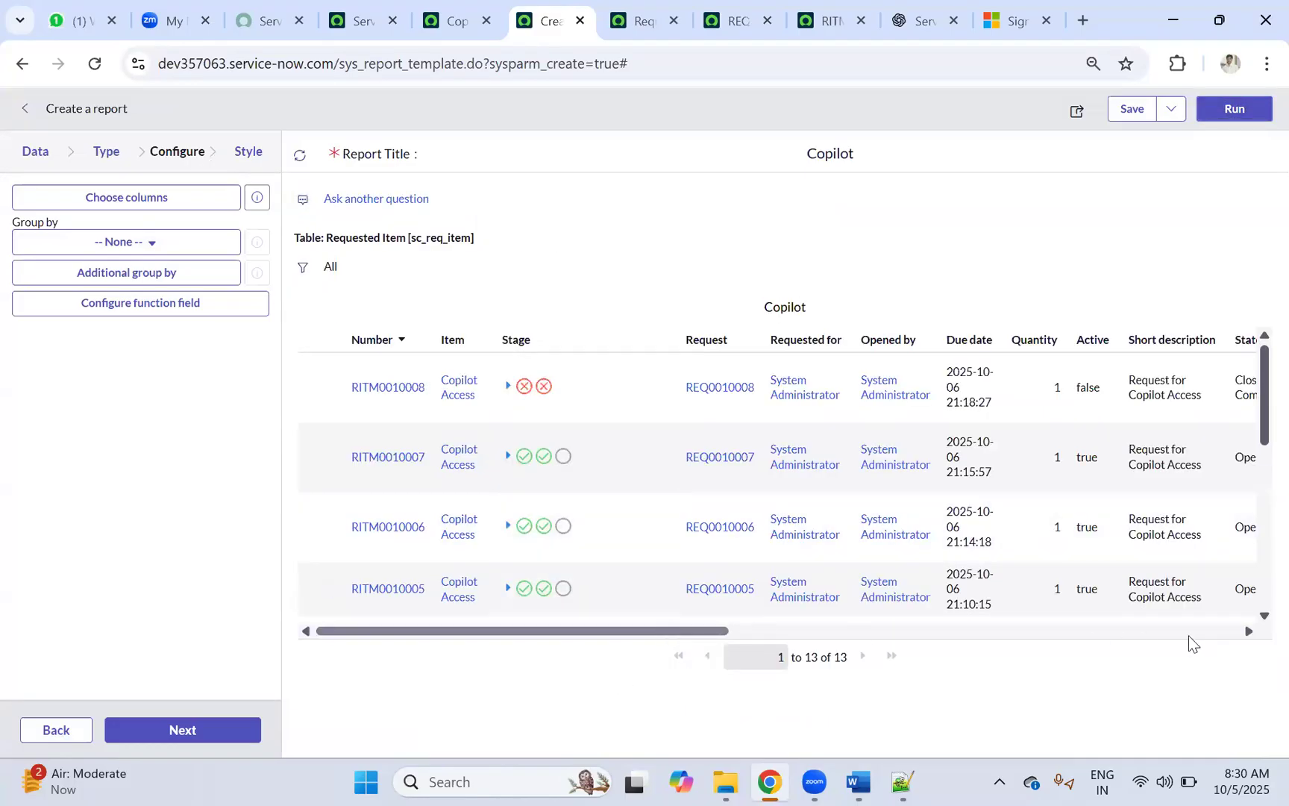
left_click_drag(1189, 637, 1258, 644)
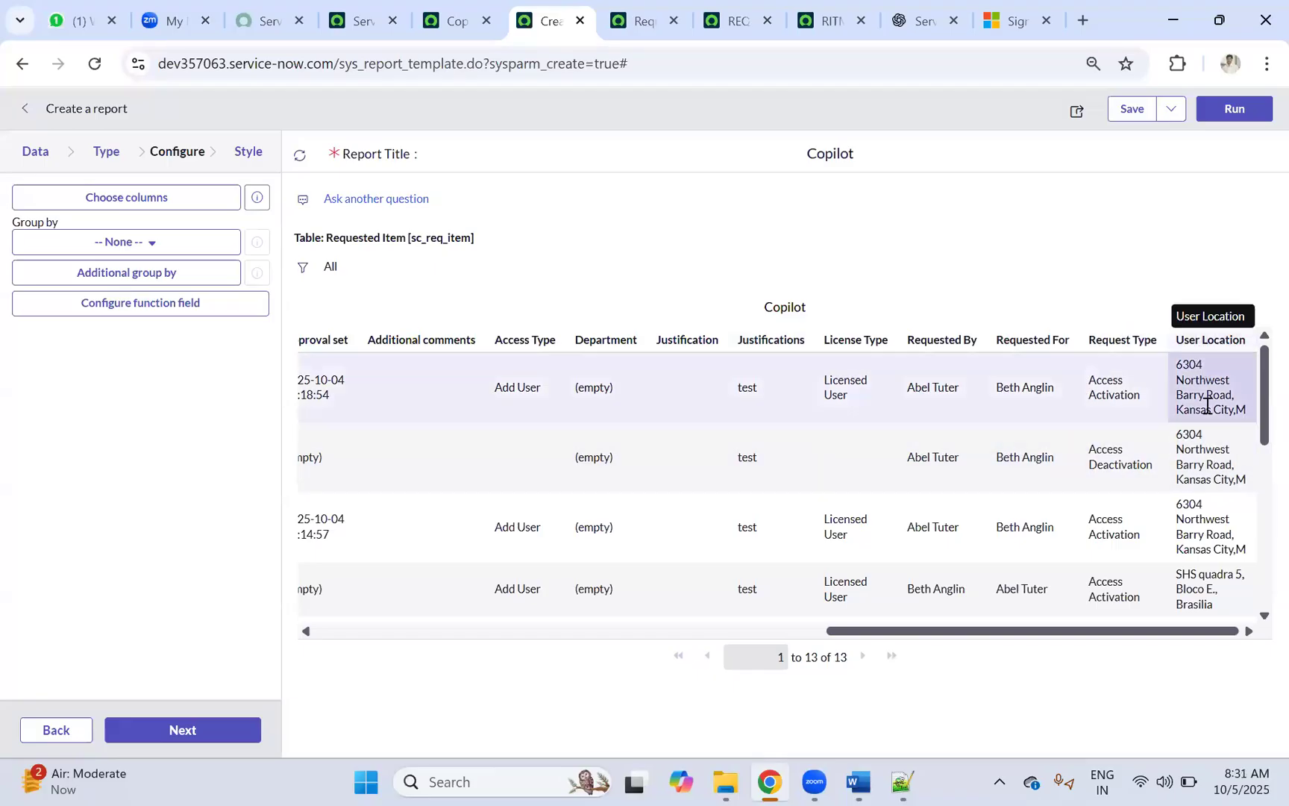
left_click_drag(858, 636, 278, 618)
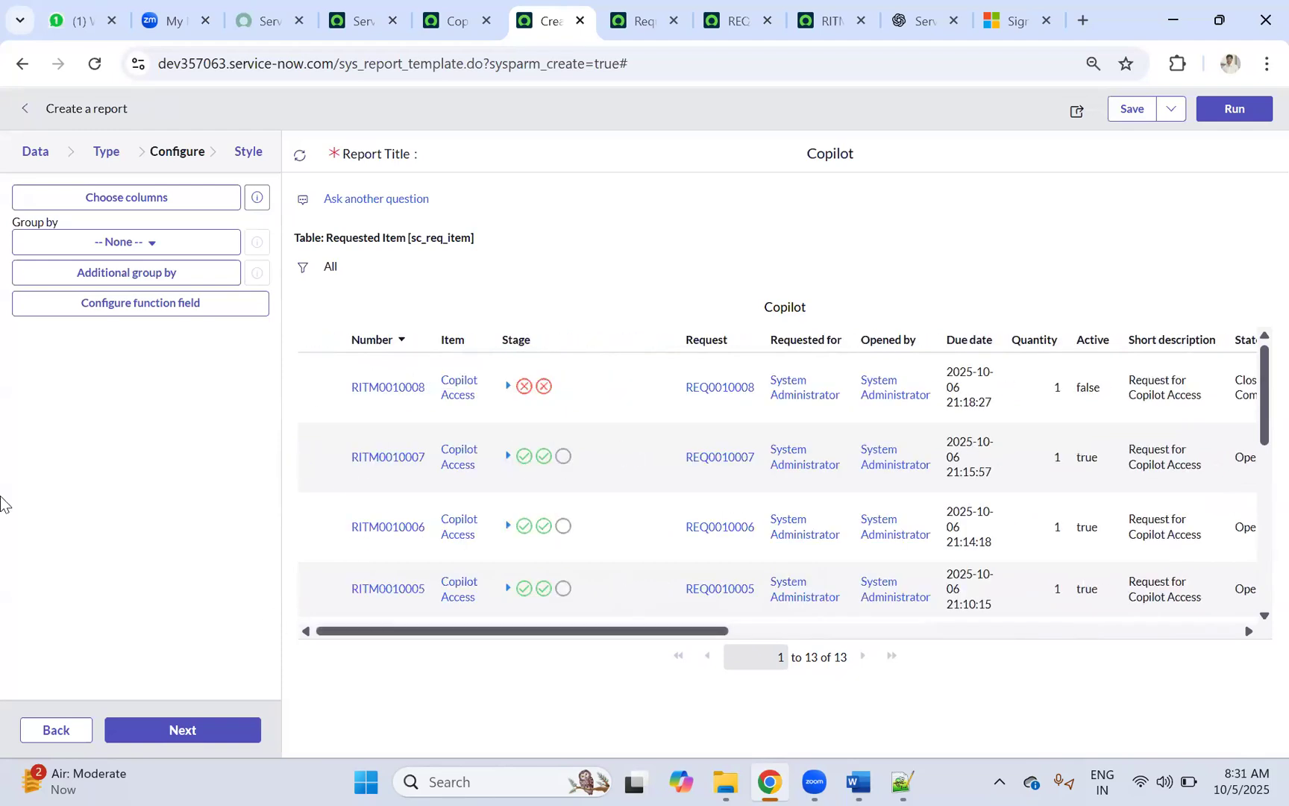
Step: Reopen the column chooser and dot-walk Variables to the Copilot Access catalog item's variables
left_click(121, 204)
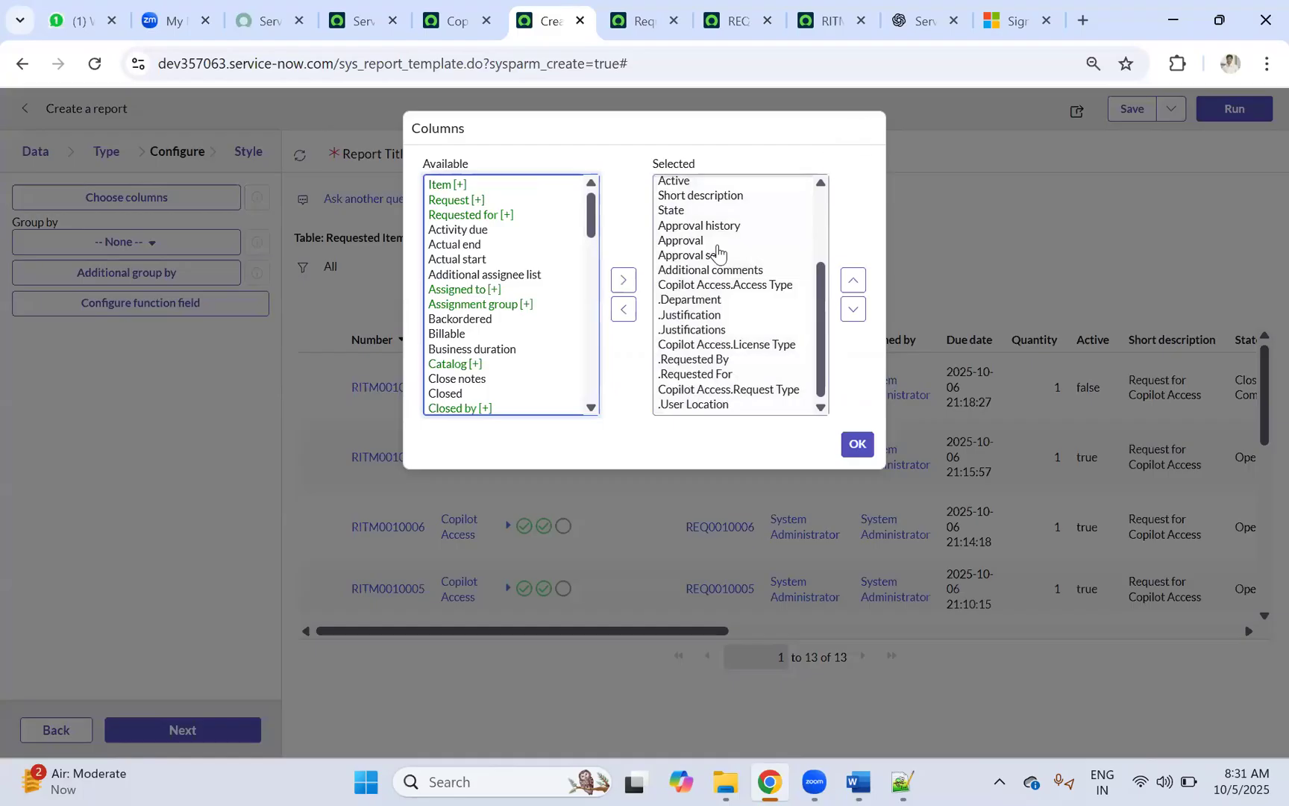
left_click(857, 444)
left_click(142, 198)
left_click_drag(588, 211, 507, 403)
left_click(484, 406)
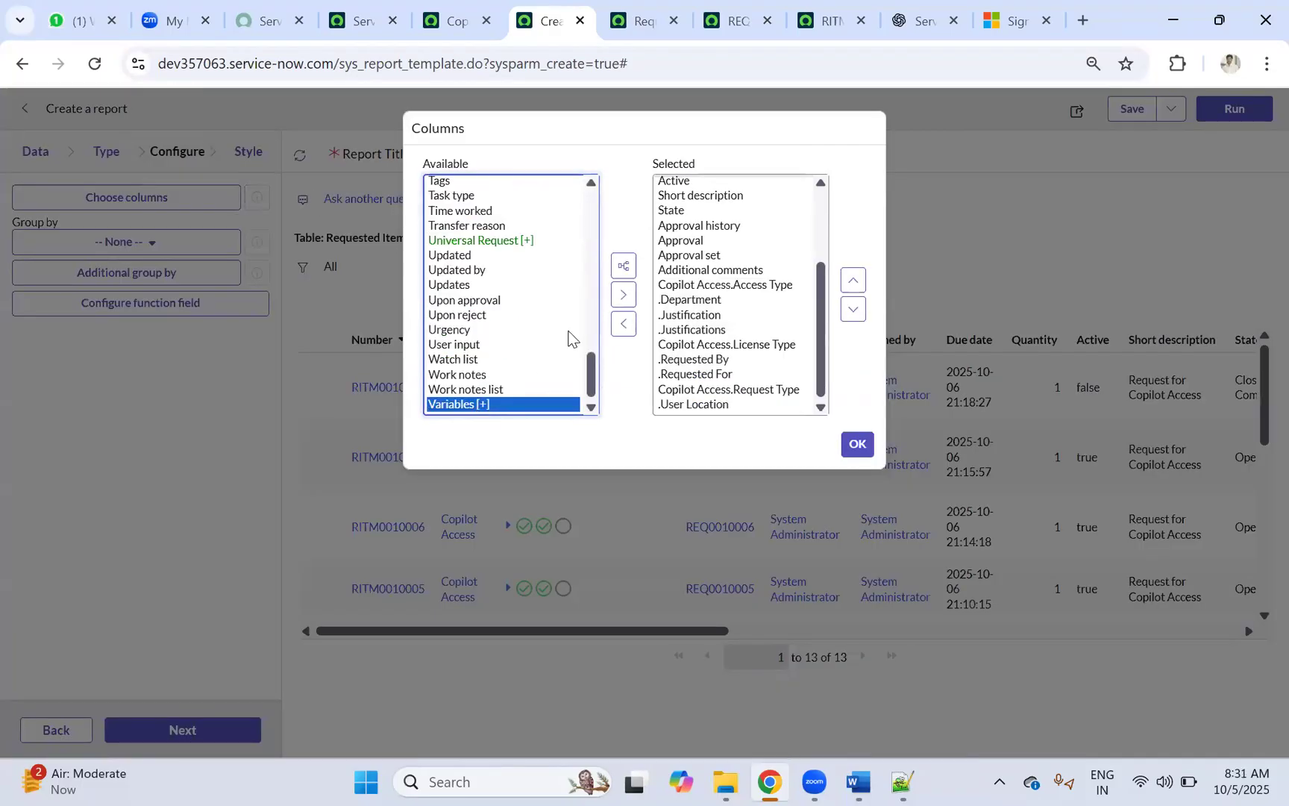
left_click(626, 268)
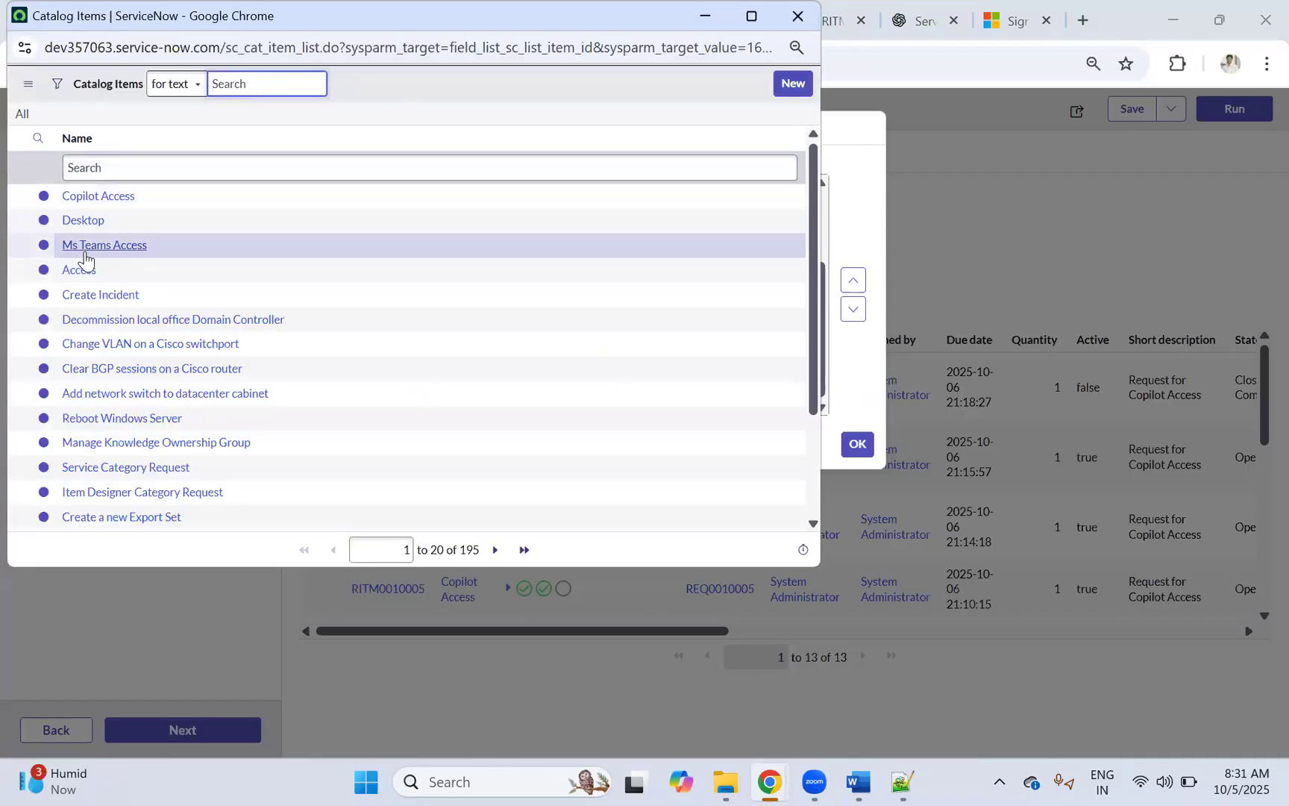
left_click(98, 197)
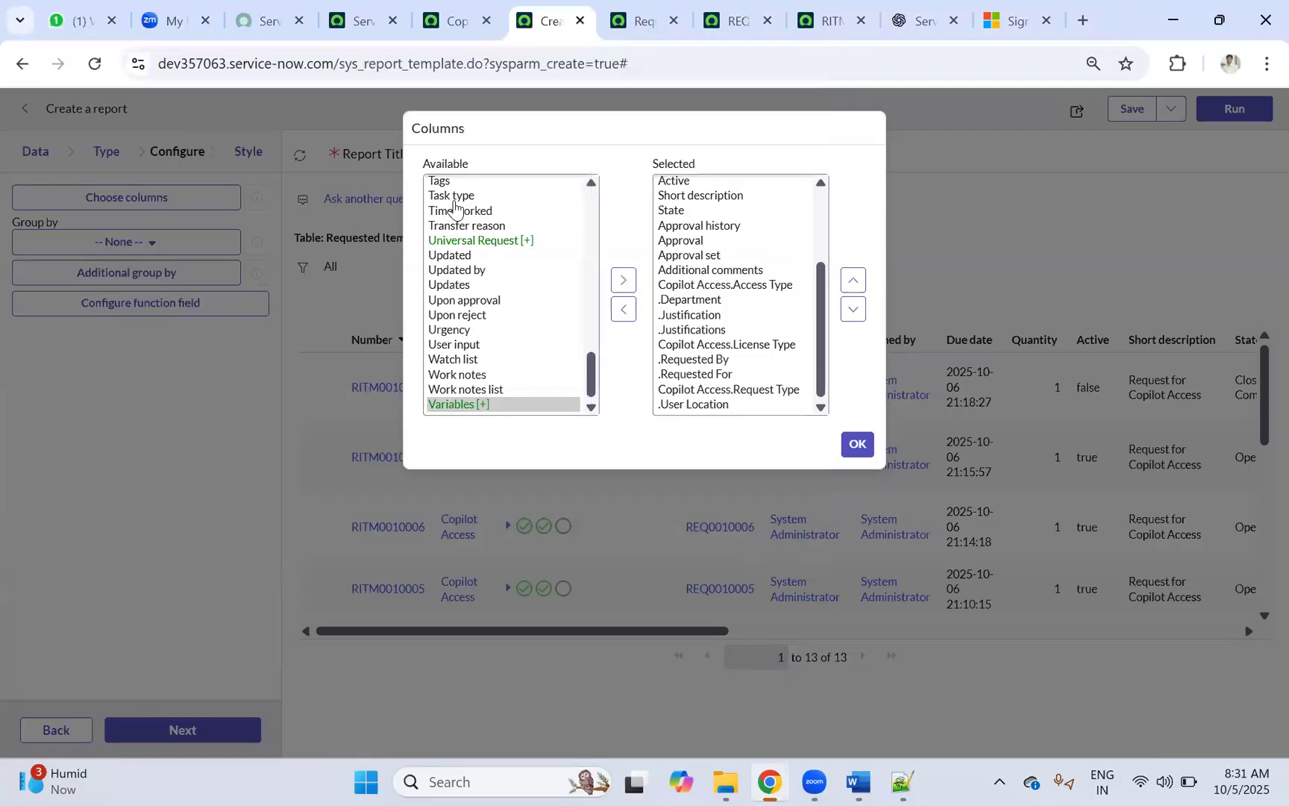